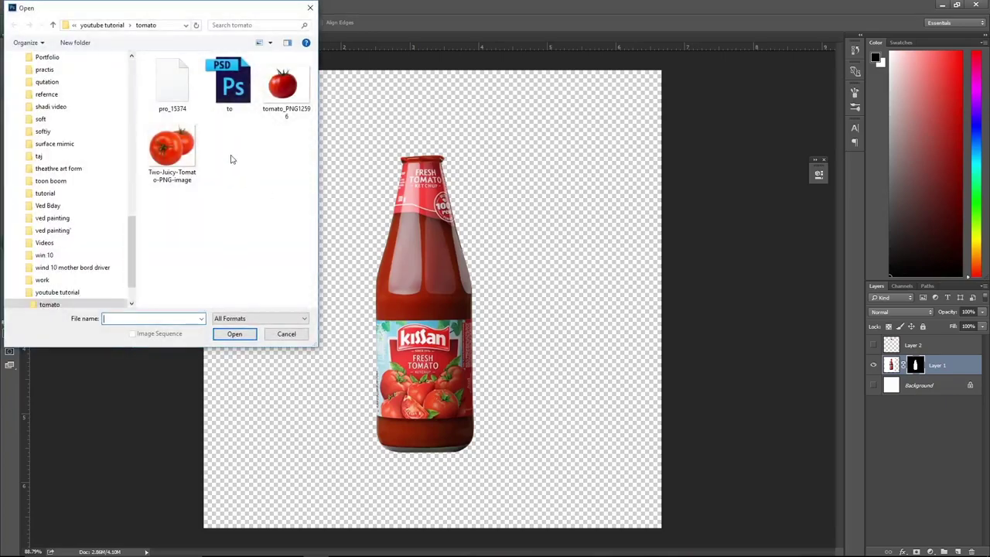
Drag the tomato image into the bottle document and scale it down to about 18%.
{"action": "double_click", "coordinate": [283, 87]}
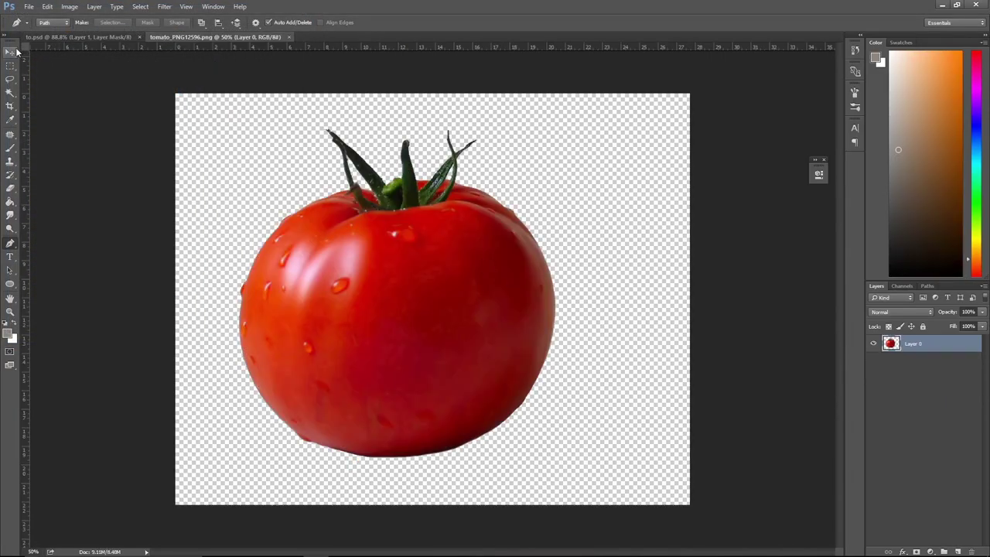
{"action": "left_click", "coordinate": [10, 52]}
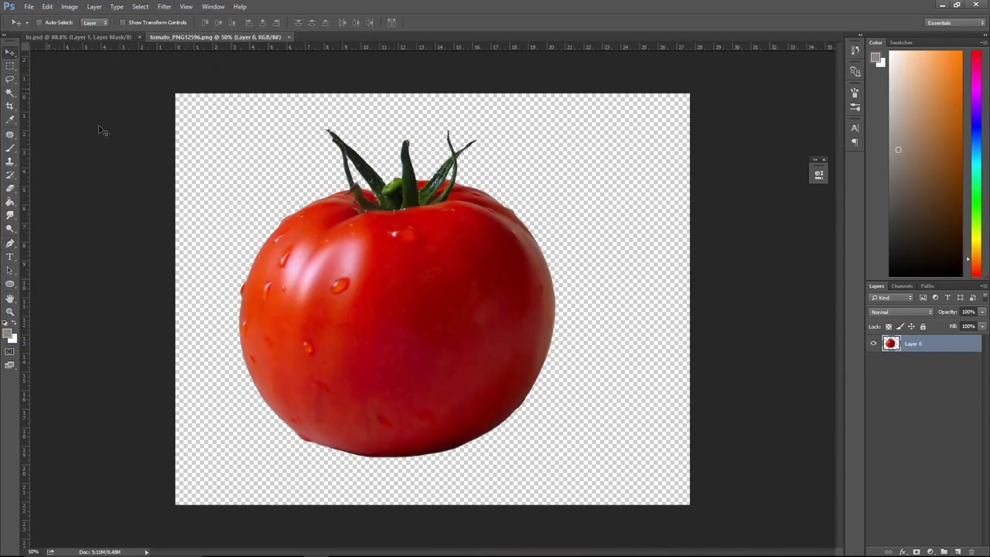
{"action": "mouse_move", "coordinate": [340, 236]}
{"action": "left_mouse_down"}
{"action": "mouse_move", "coordinate": [330, 246]}
{"action": "mouse_move", "coordinate": [381, 278]}
{"action": "left_mouse_up"}
{"action": "key", "text": "ctrl+t"}
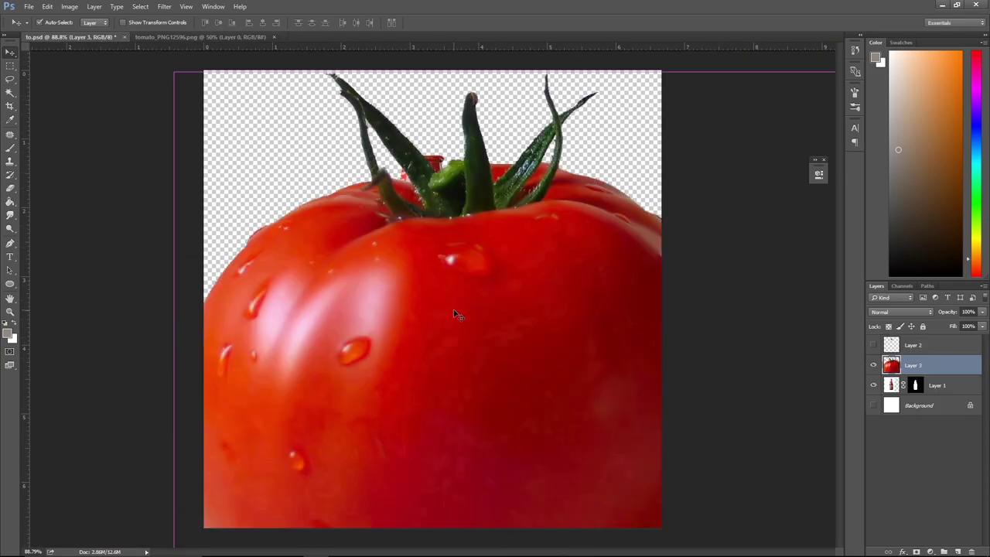
{"action": "key", "text": "ctrl+0"}
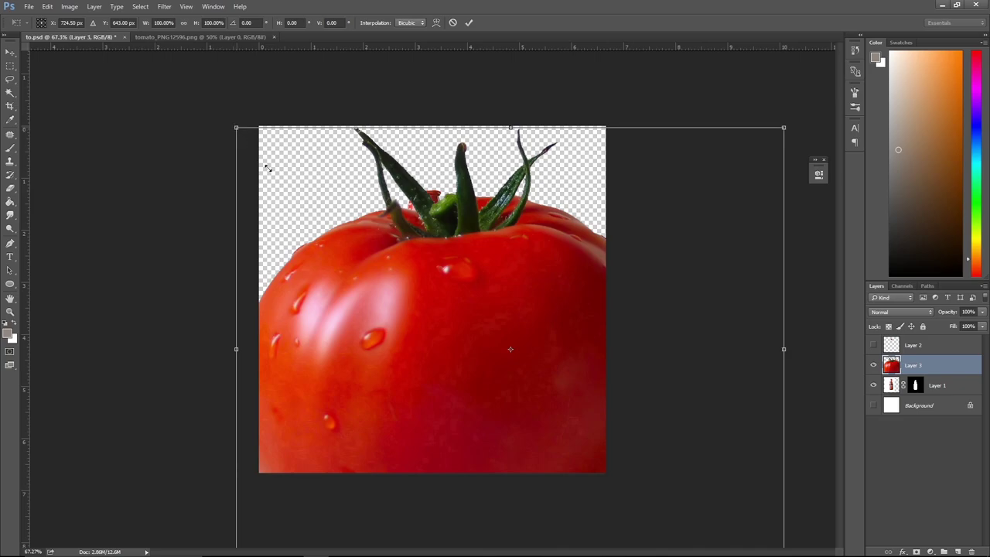
{"action": "left_click_drag", "start_coordinate": [267, 168], "coordinate": [462, 317]}
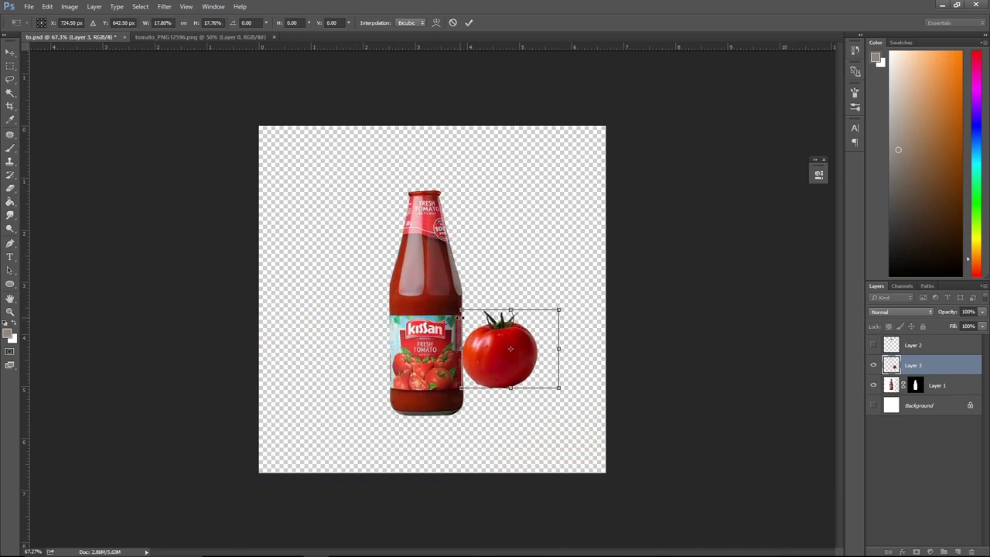
{"action": "key", "text": "Return"}
{"action": "key", "text": "ctrl+0"}
Move the tomato onto the bottle's label and shrink it further to about 60%.
{"action": "left_click_drag", "start_coordinate": [471, 332], "coordinate": [453, 414]}
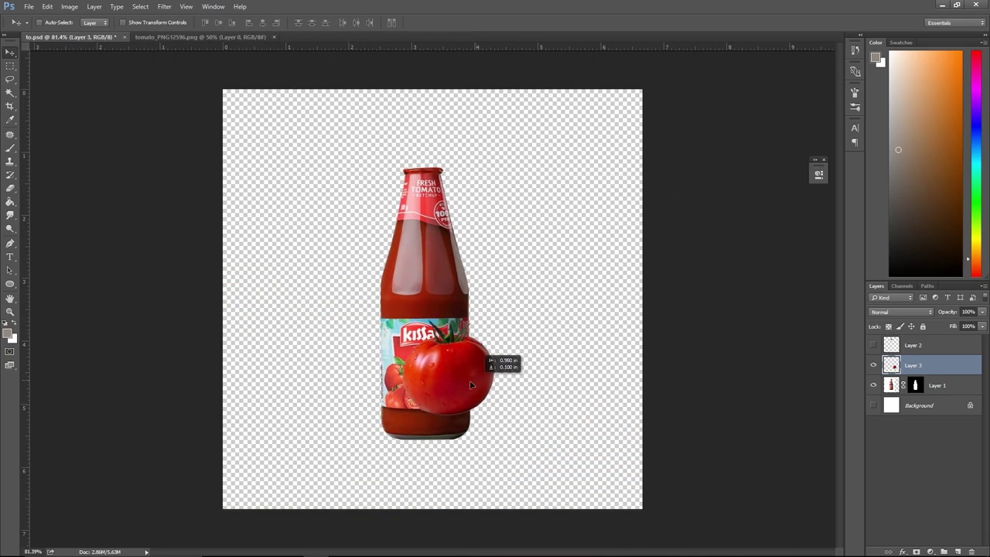
{"action": "scroll", "coordinate": [453, 414], "scroll_direction": "up", "scroll_amount": 3}
{"action": "key", "text": "ctrl+t"}
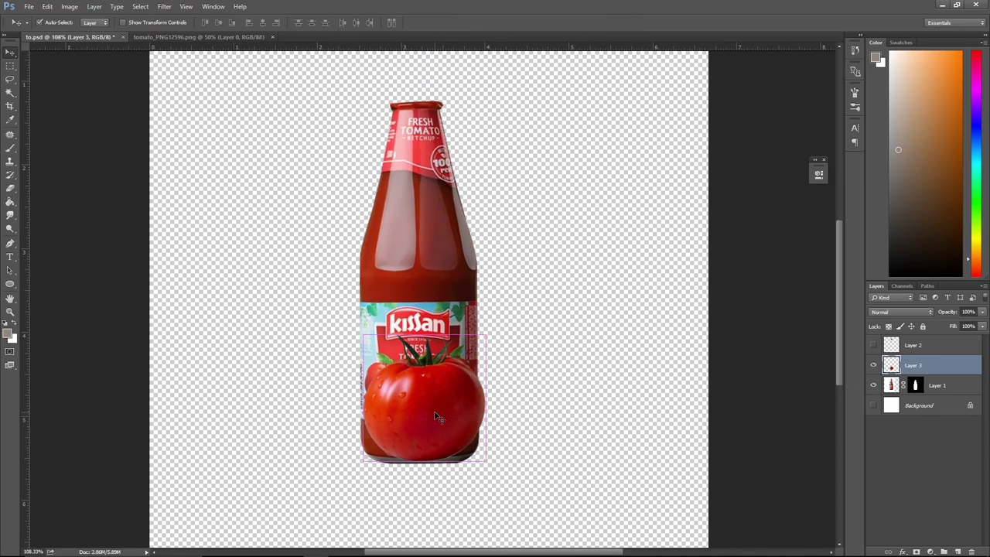
{"action": "left_click_drag", "start_coordinate": [485, 338], "coordinate": [462, 360]}
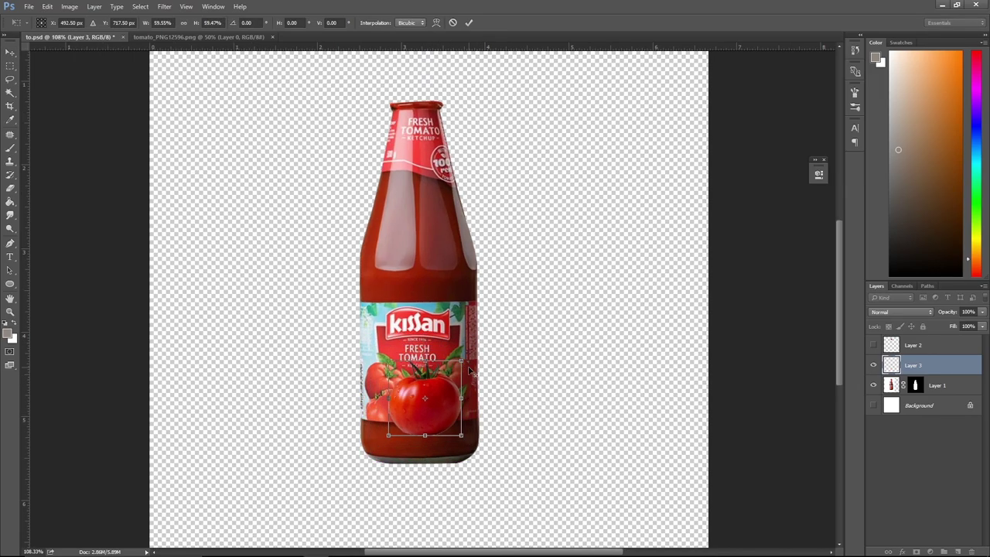
{"action": "key", "text": "Return"}
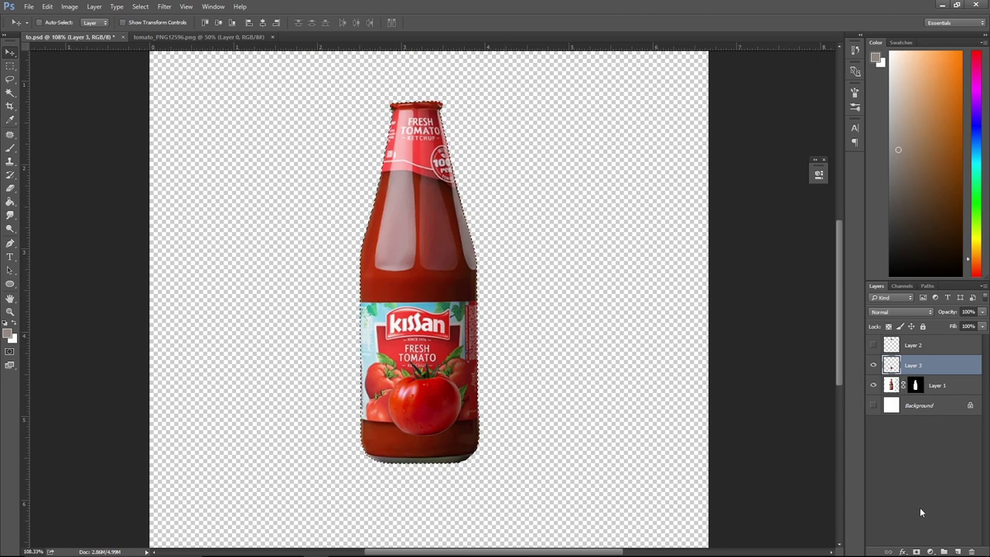
Copy Layer 1's mask onto the tomato layer and make the white Background visible.
{"action": "left_click_drag", "start_coordinate": [918, 391], "coordinate": [915, 365]}
{"action": "scroll", "coordinate": [460, 456], "scroll_direction": "up", "scroll_amount": 1}
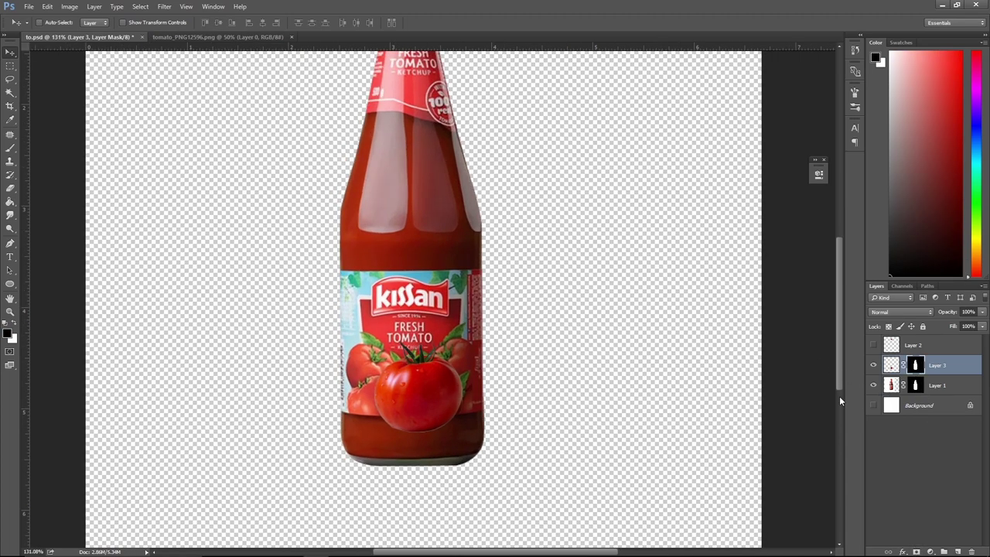
{"action": "left_click", "coordinate": [874, 405]}
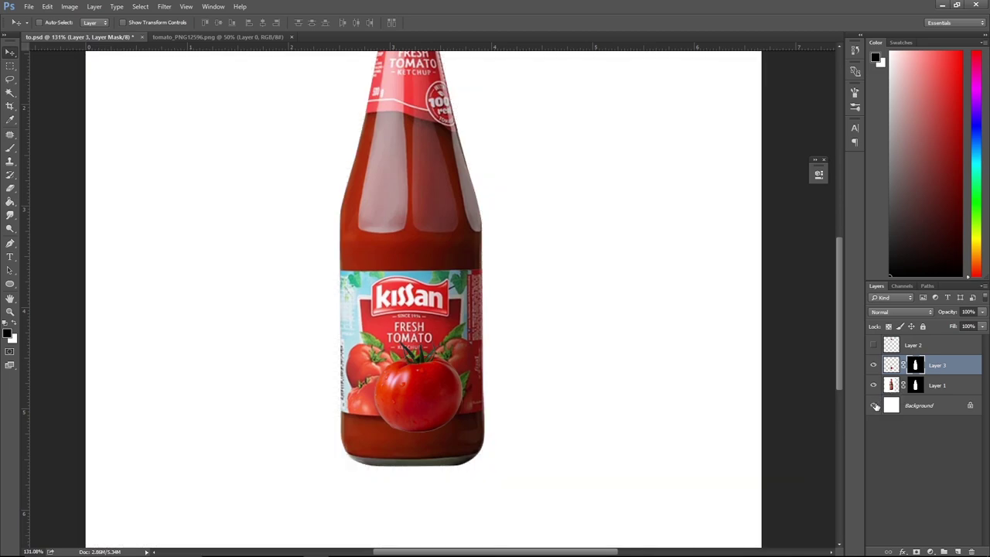
{"action": "left_click_drag", "start_coordinate": [587, 359], "coordinate": [670, 356]}
{"action": "left_click", "coordinate": [951, 368]}
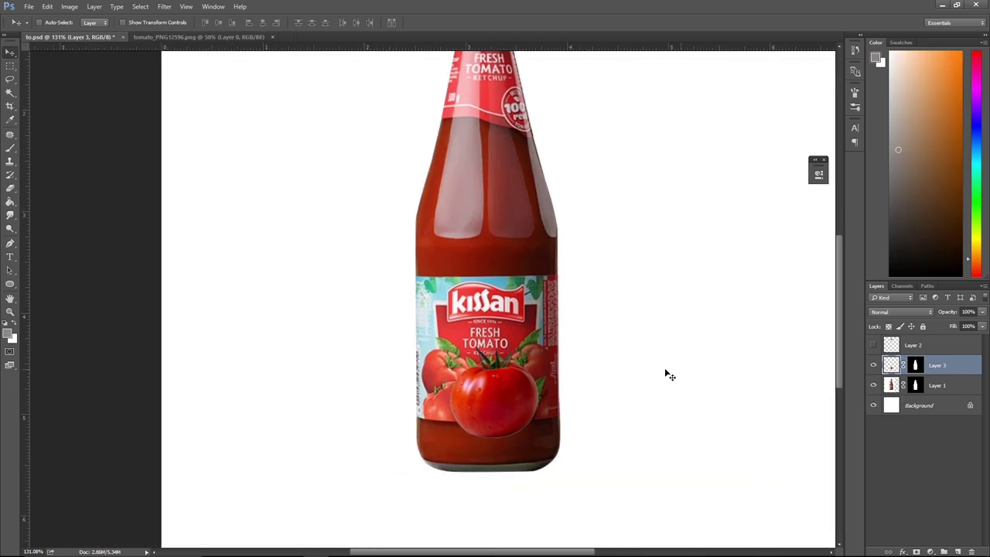
Try the tomato slightly lower and at the bottle's lower-right edge, undoing the last move.
{"action": "mouse_move", "coordinate": [495, 404]}
{"action": "left_mouse_down"}
{"action": "mouse_move", "coordinate": [485, 412]}
{"action": "mouse_move", "coordinate": [533, 420]}
{"action": "left_mouse_up"}
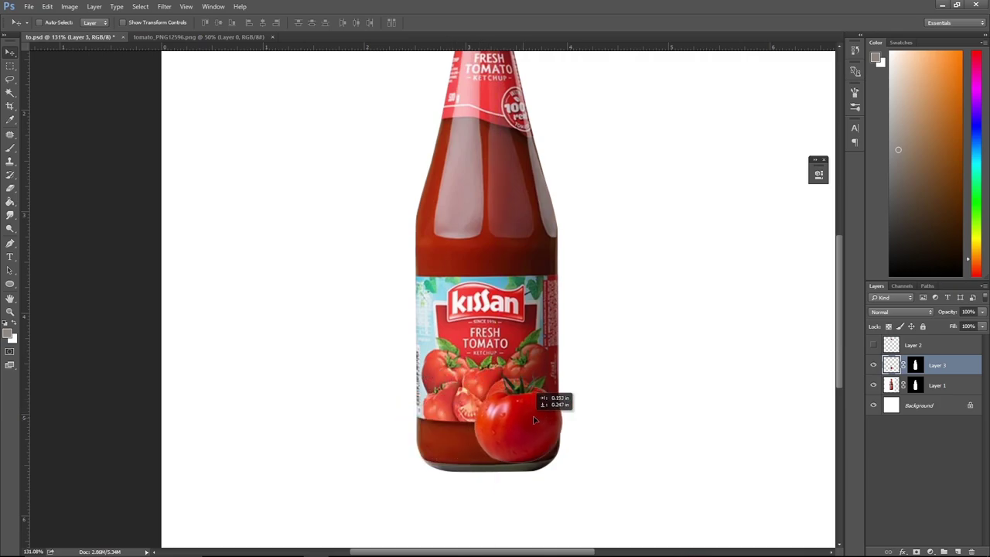
{"action": "left_click_drag", "start_coordinate": [533, 420], "coordinate": [579, 395]}
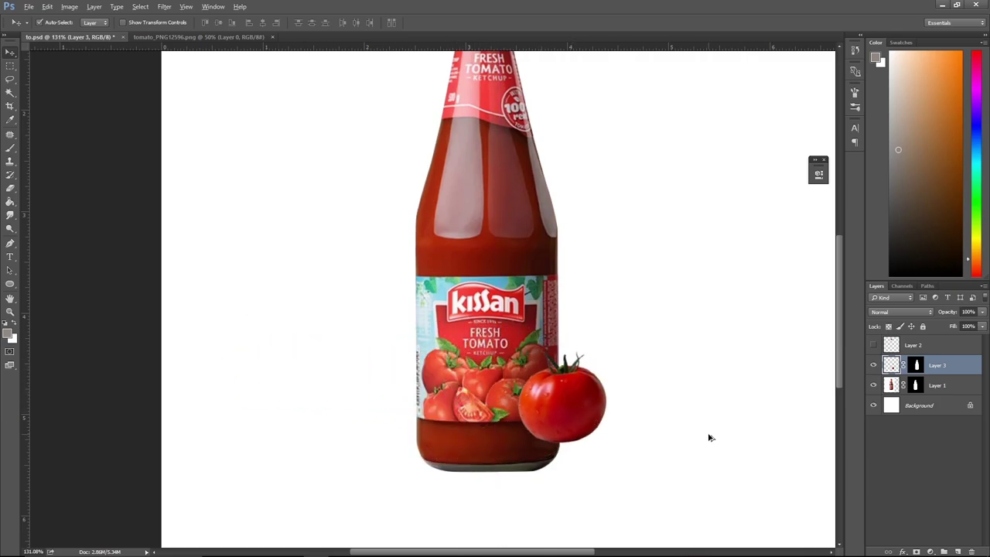
{"action": "key", "text": "ctrl+z"}
Apply the tomato layer's mask and place the tomato at the bottle's lower-left edge.
{"action": "right_click", "coordinate": [917, 365]}
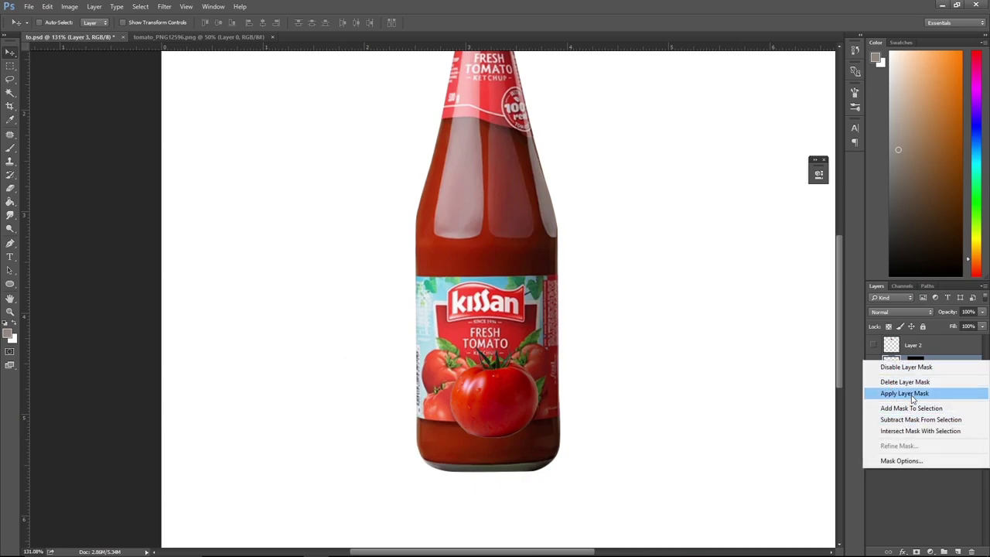
{"action": "left_click", "coordinate": [718, 403]}
{"action": "scroll", "coordinate": [453, 411], "scroll_direction": "up", "scroll_amount": 3}
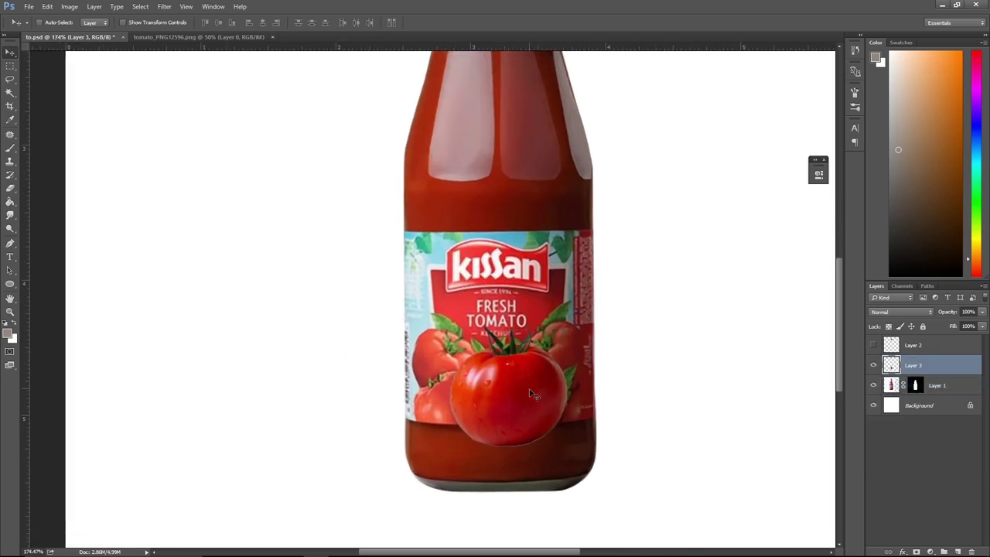
{"action": "mouse_move", "coordinate": [531, 395]}
{"action": "left_mouse_down"}
{"action": "mouse_move", "coordinate": [480, 438]}
{"action": "mouse_move", "coordinate": [493, 320]}
{"action": "left_mouse_up"}
{"action": "left_click_drag", "start_coordinate": [604, 422], "coordinate": [604, 422]}
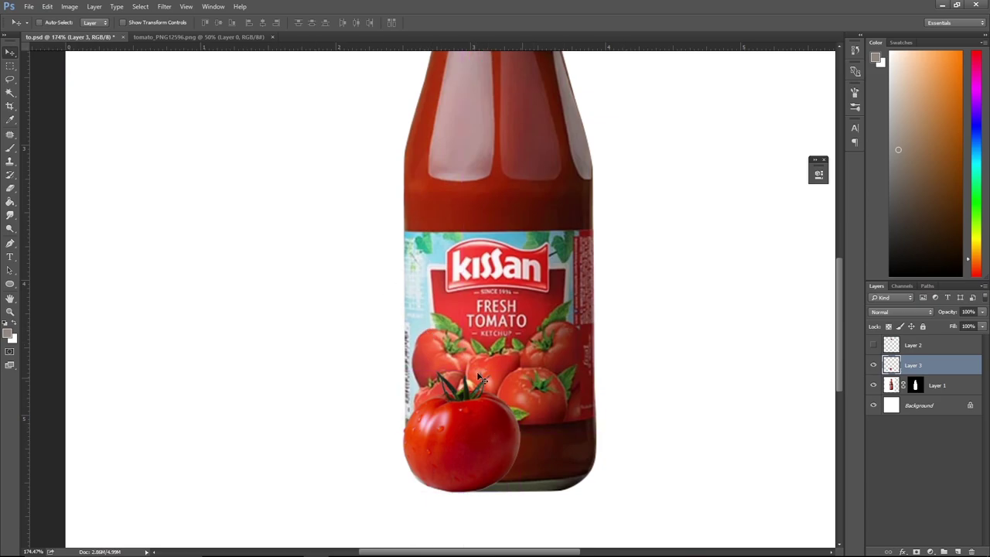
Duplicate the tomato, placing the copy beside the bottle's lower right, and reselect the original.
{"action": "left_click", "coordinate": [47, 7]}
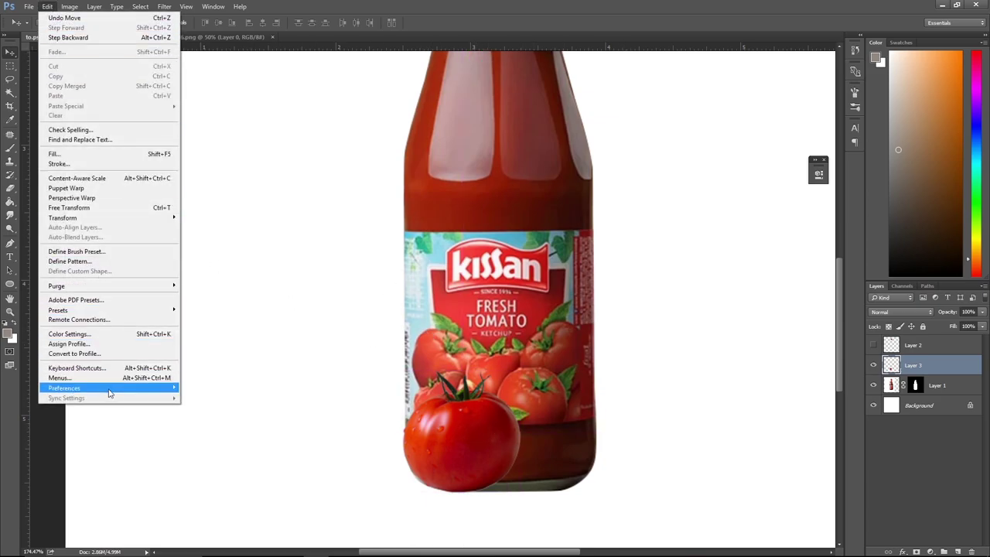
{"action": "left_click", "coordinate": [521, 453]}
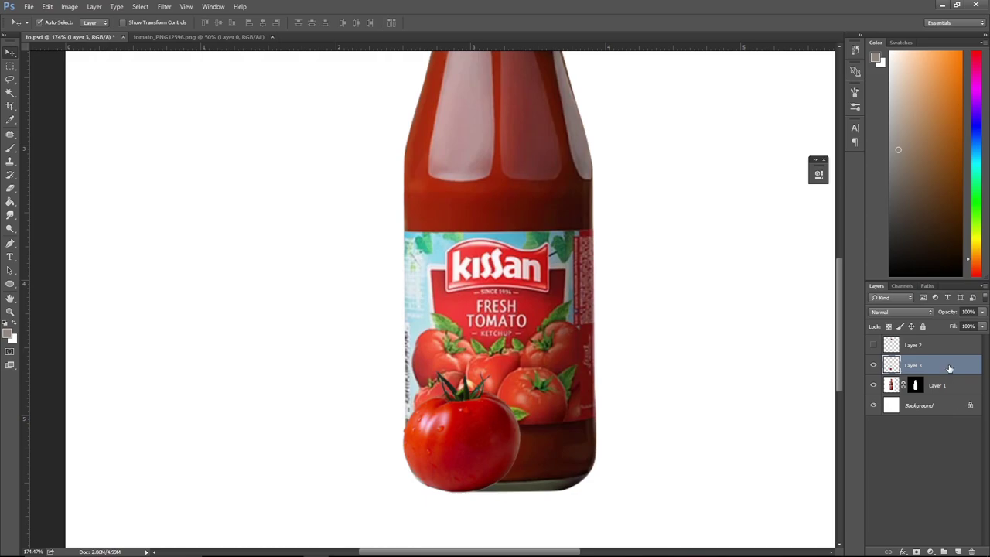
{"action": "key", "text": "ctrl+j"}
{"action": "left_click_drag", "start_coordinate": [503, 432], "coordinate": [638, 424]}
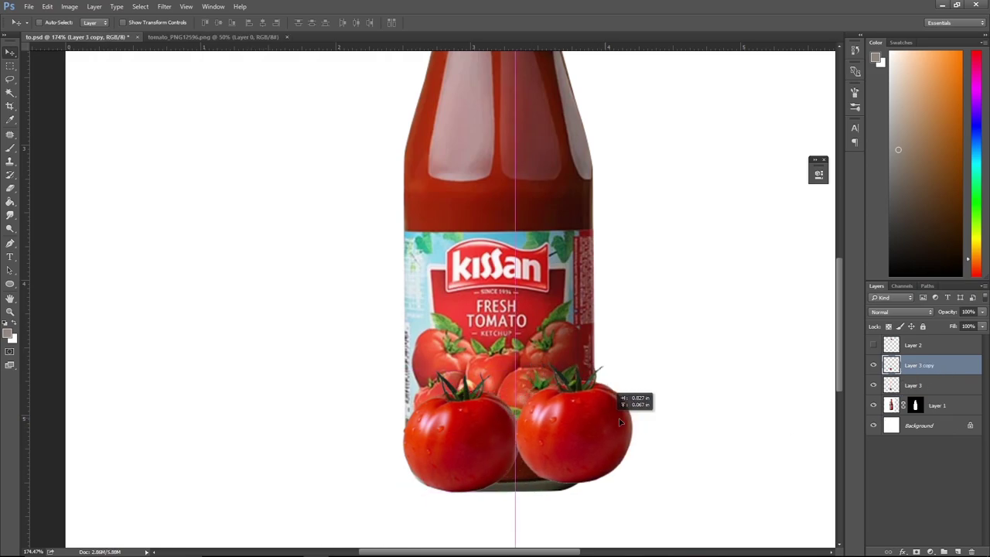
{"action": "left_click", "coordinate": [956, 387]}
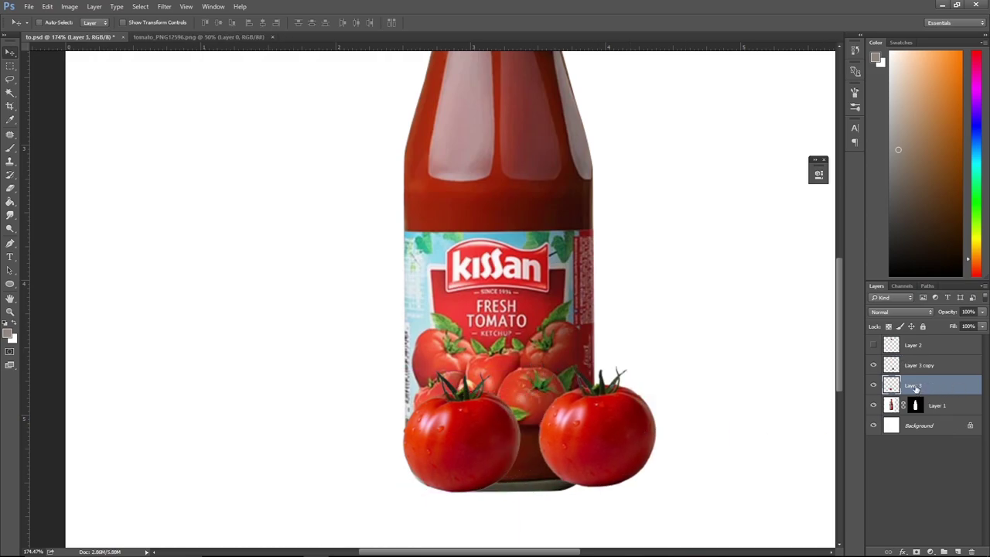
Puppet Warp the left tomato with pins at its stem, left, bottom, lower-right and right edges.
{"action": "left_click", "coordinate": [47, 6]}
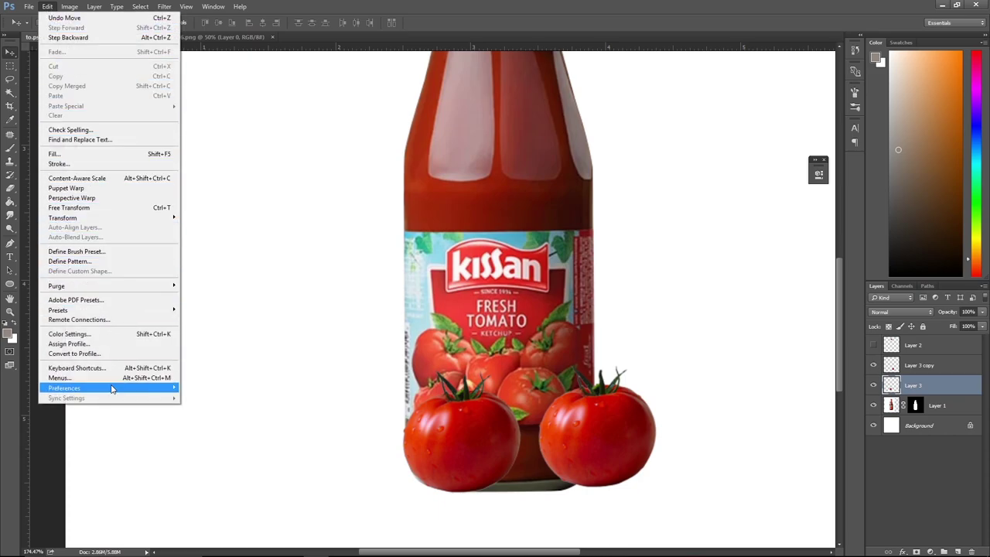
{"action": "left_click", "coordinate": [68, 188]}
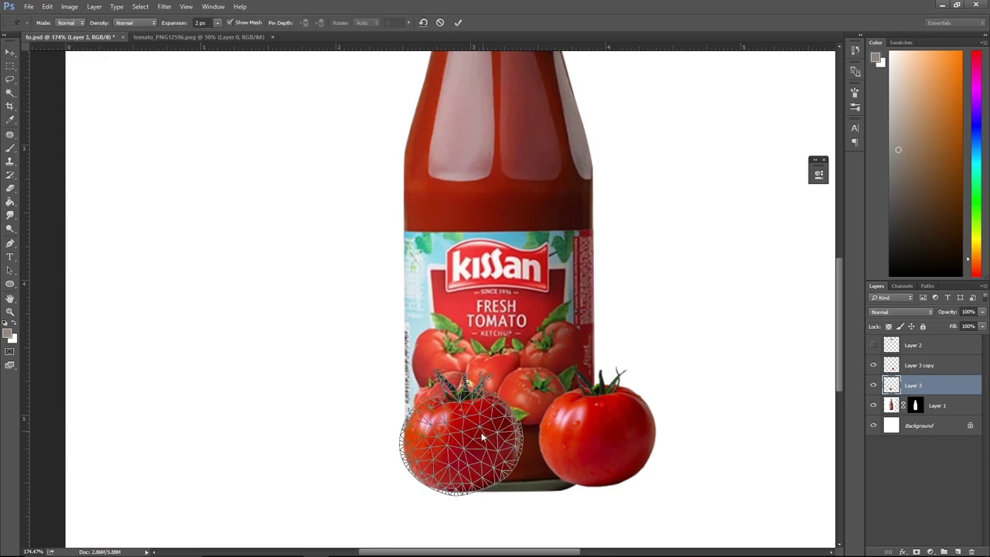
{"action": "scroll", "coordinate": [482, 438], "scroll_direction": "up", "scroll_amount": 2}
{"action": "left_click", "coordinate": [442, 381]}
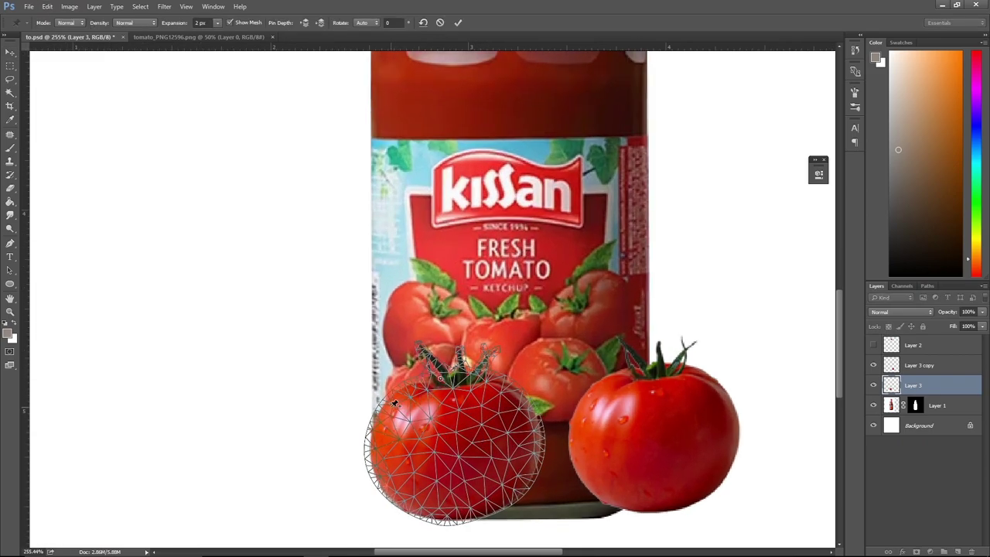
{"action": "left_click", "coordinate": [376, 472]}
{"action": "left_click", "coordinate": [427, 515]}
{"action": "left_click", "coordinate": [488, 508]}
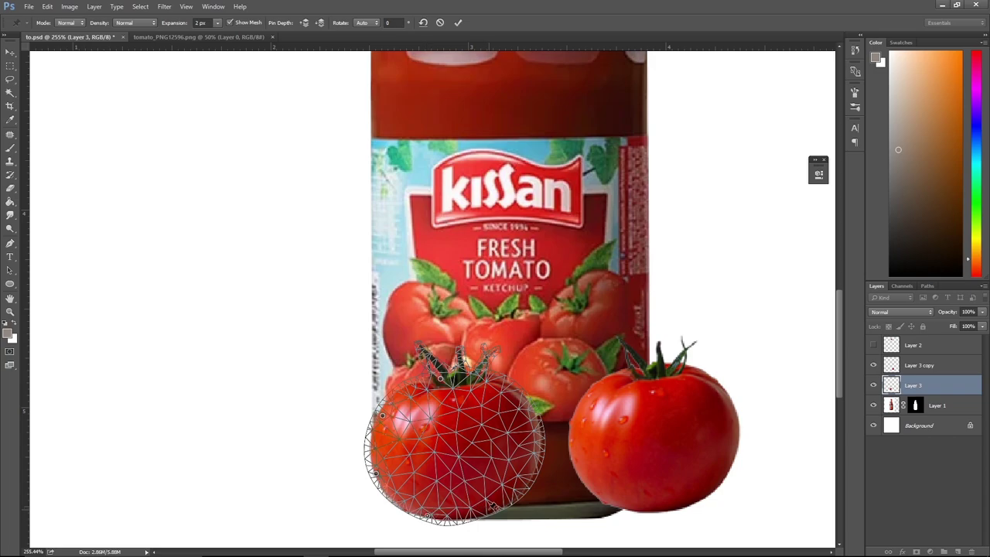
{"action": "left_click", "coordinate": [534, 461]}
Drag the puppet pins to bend the tomato's lower edge around the bottle.
{"action": "left_click_drag", "start_coordinate": [390, 416], "coordinate": [385, 405]}
{"action": "left_click_drag", "start_coordinate": [379, 474], "coordinate": [388, 481]}
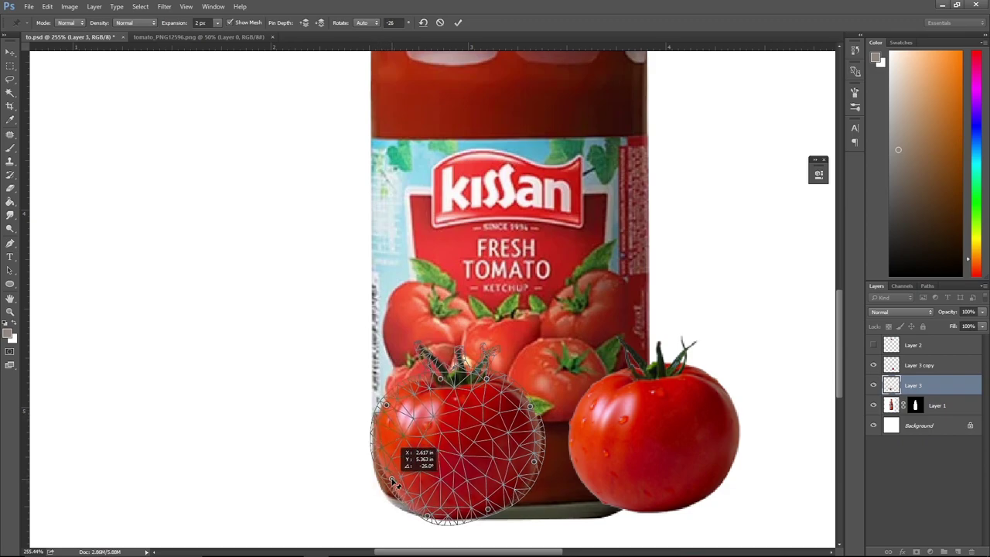
{"action": "left_click_drag", "start_coordinate": [433, 520], "coordinate": [393, 499]}
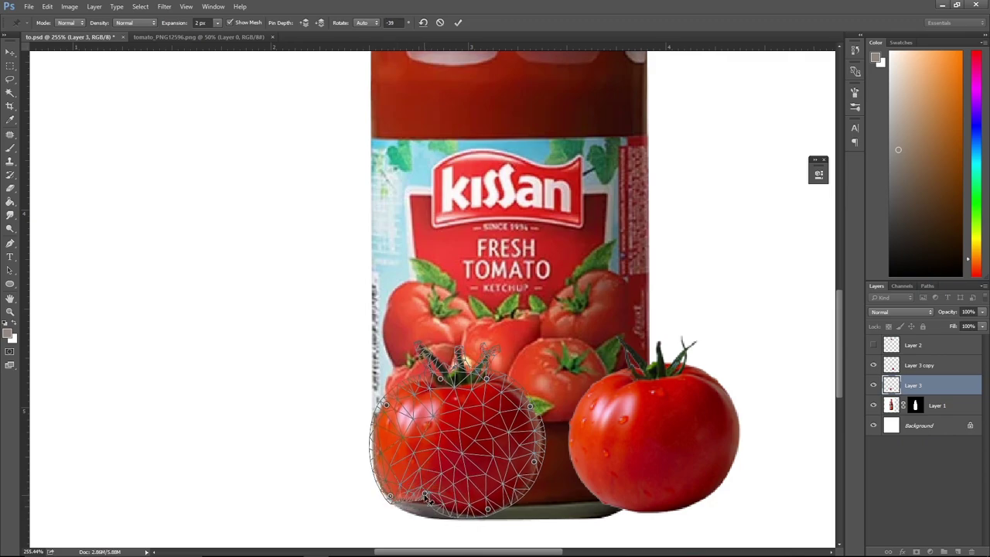
{"action": "left_click_drag", "start_coordinate": [426, 496], "coordinate": [418, 510]}
{"action": "left_click_drag", "start_coordinate": [490, 514], "coordinate": [495, 494]}
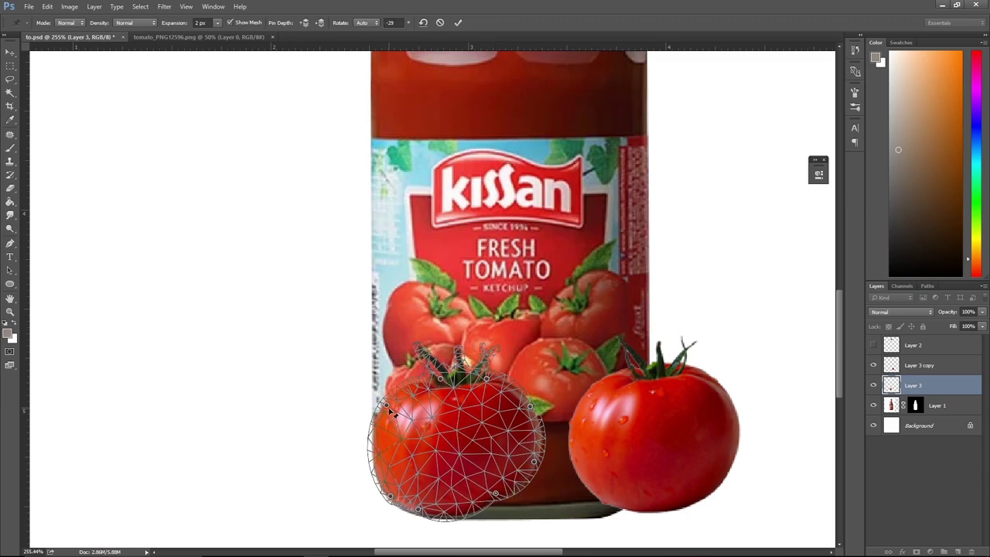
{"action": "left_click_drag", "start_coordinate": [389, 407], "coordinate": [389, 395]}
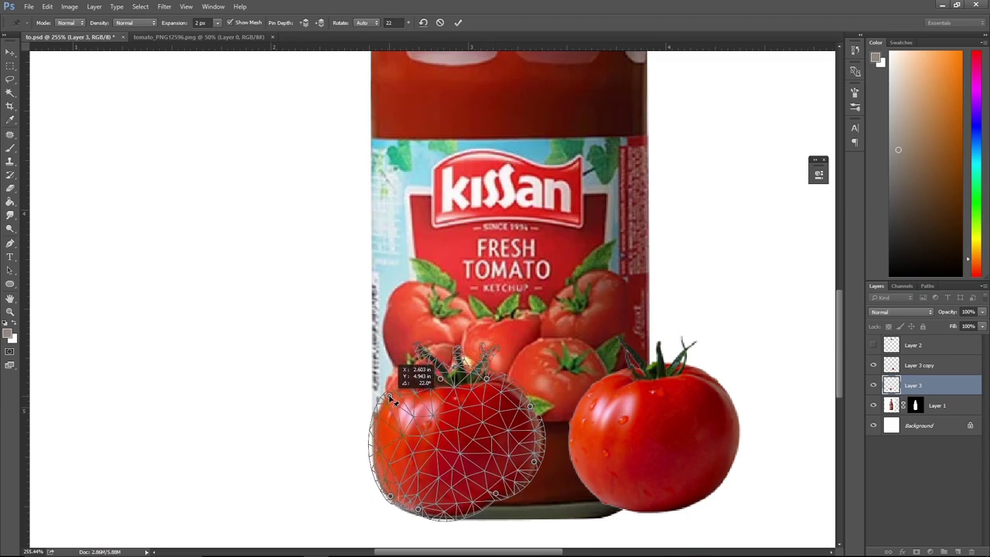
{"action": "mouse_move", "coordinate": [543, 469]}
{"action": "left_mouse_down"}
{"action": "mouse_move", "coordinate": [547, 490]}
{"action": "mouse_move", "coordinate": [499, 506]}
{"action": "left_mouse_up"}
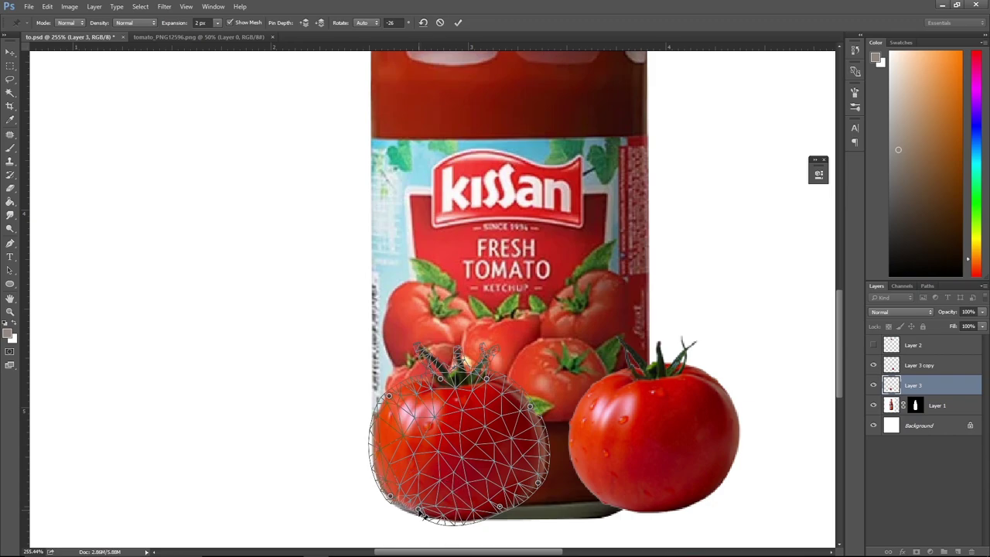
{"action": "mouse_move", "coordinate": [422, 512]}
{"action": "left_mouse_down"}
{"action": "mouse_move", "coordinate": [450, 522]}
{"action": "mouse_move", "coordinate": [440, 505]}
{"action": "left_mouse_up"}
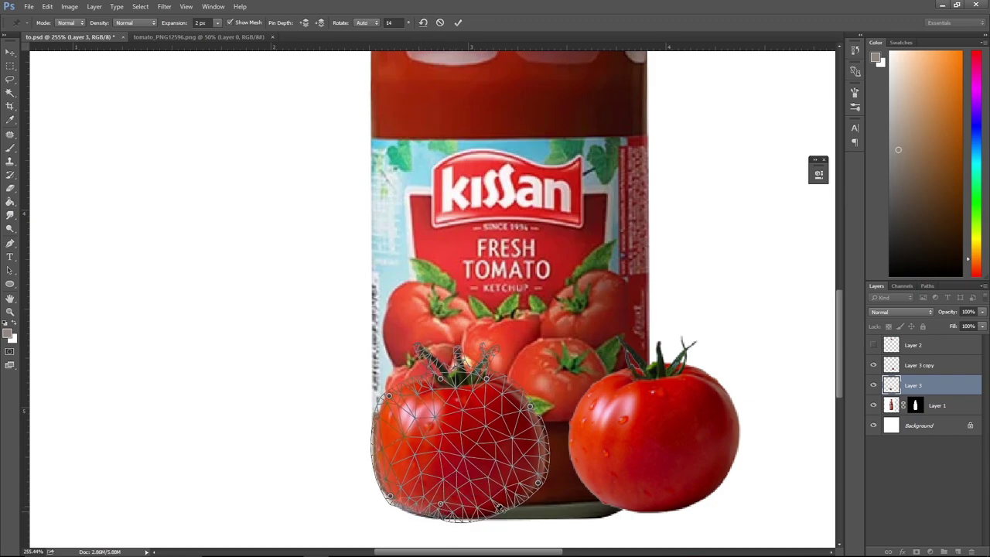
{"action": "mouse_move", "coordinate": [503, 513]}
{"action": "left_mouse_down"}
{"action": "mouse_move", "coordinate": [547, 482]}
{"action": "mouse_move", "coordinate": [527, 480]}
{"action": "left_mouse_up"}
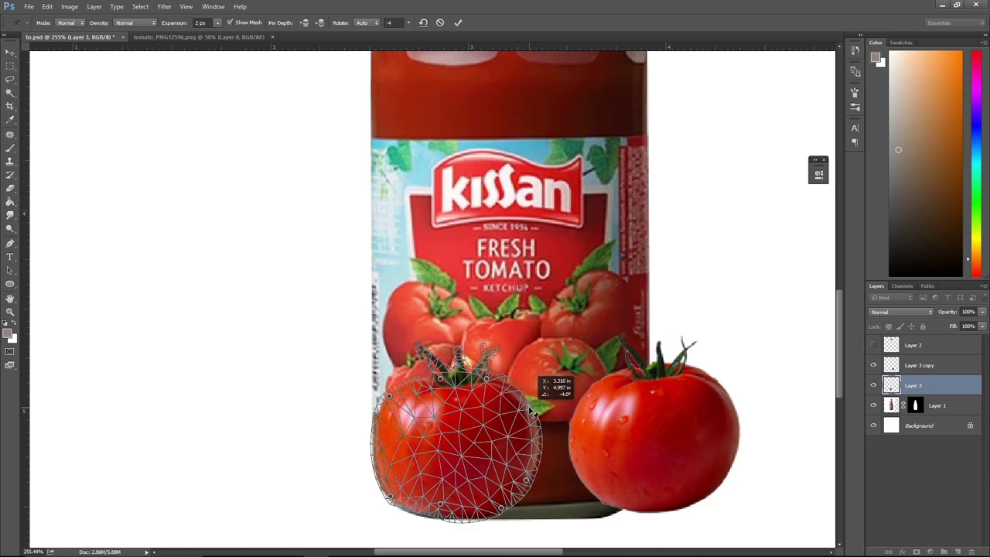
Commit the puppet warp, shrink the left tomato toward its lower-left corner, and nudge it up.
{"action": "key", "text": "Return"}
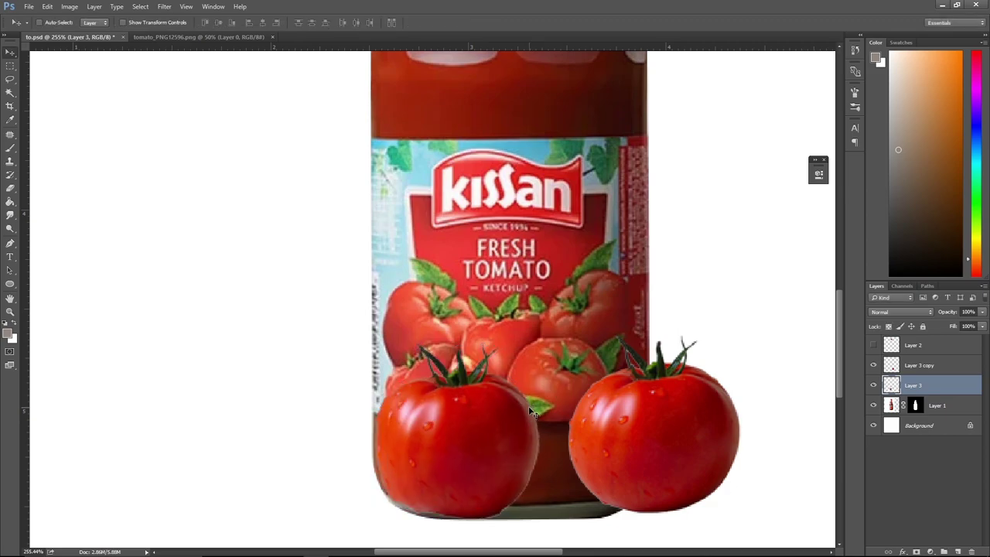
{"action": "key", "text": "ctrl+t"}
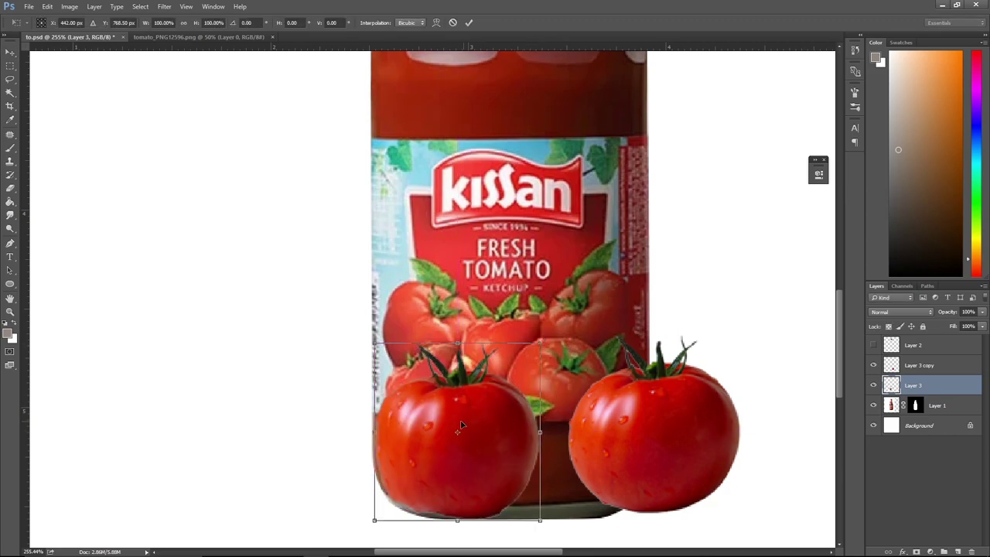
{"action": "left_click_drag", "start_coordinate": [461, 424], "coordinate": [393, 495]}
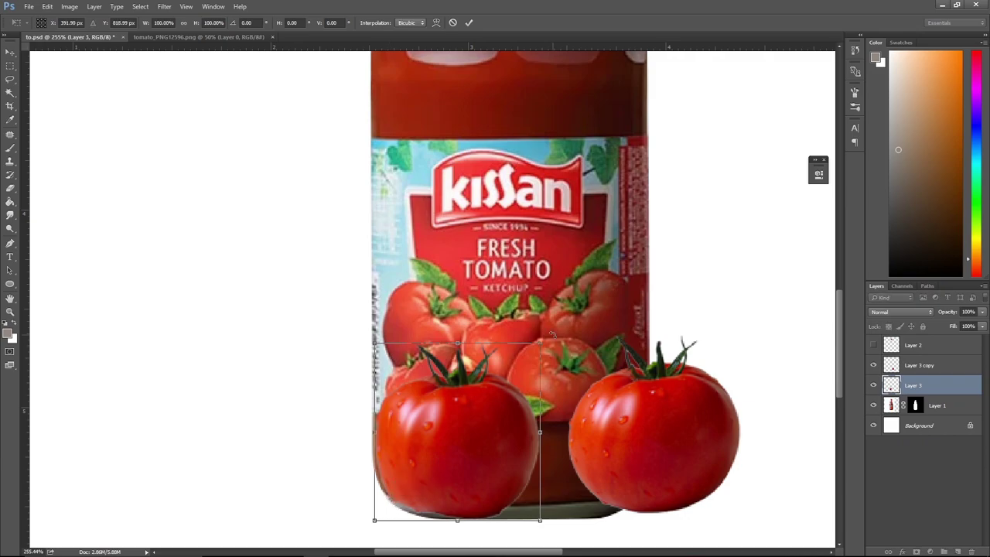
{"action": "left_click_drag", "start_coordinate": [541, 344], "coordinate": [497, 388]}
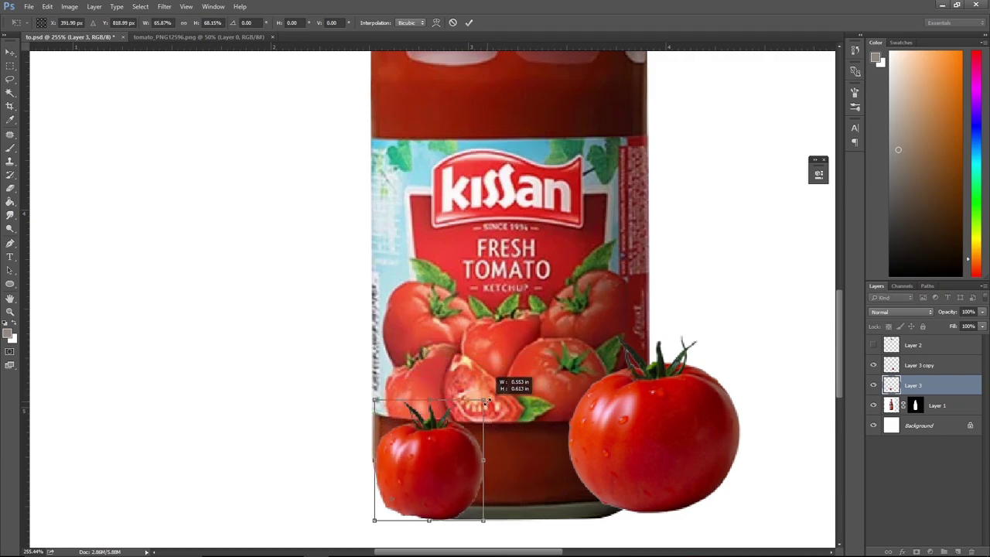
{"action": "key", "text": "Return"}
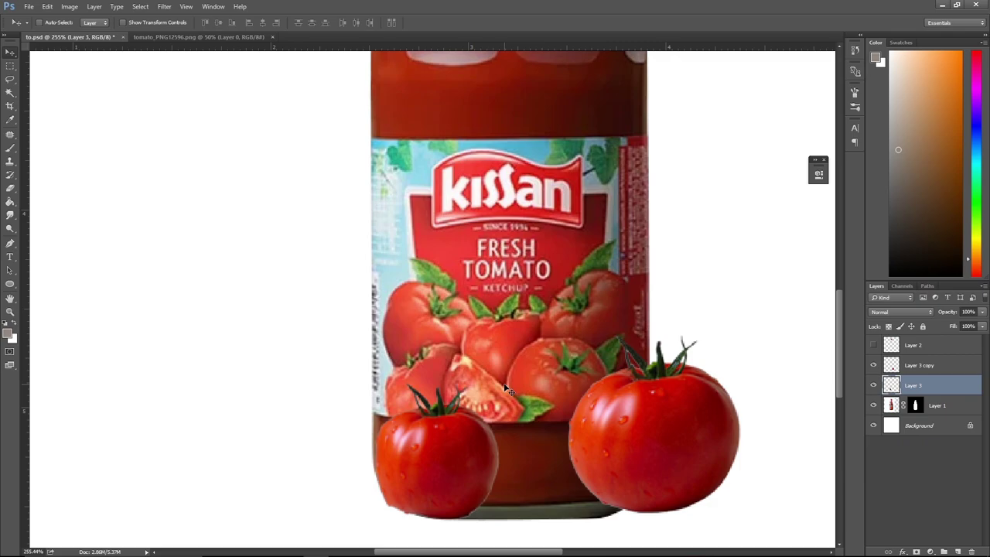
{"action": "key", "text": "Up"}
{"action": "key", "text": "Up"}
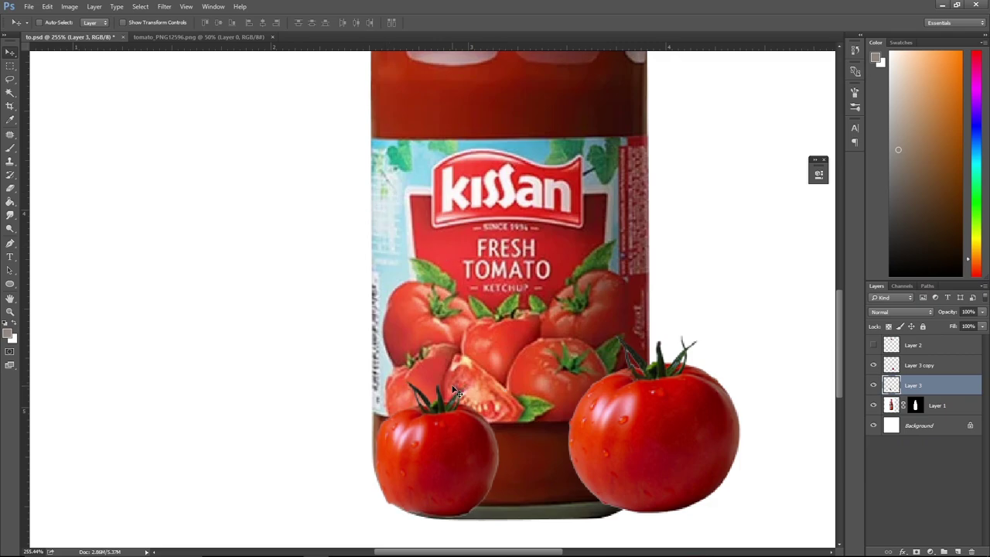
{"action": "key", "text": "Up"}
{"action": "key", "text": "Up"}
Add a layer mask to the left tomato, set up a small brush, then delete the mask.
{"action": "scroll", "coordinate": [488, 454], "scroll_direction": "up", "scroll_amount": 1}
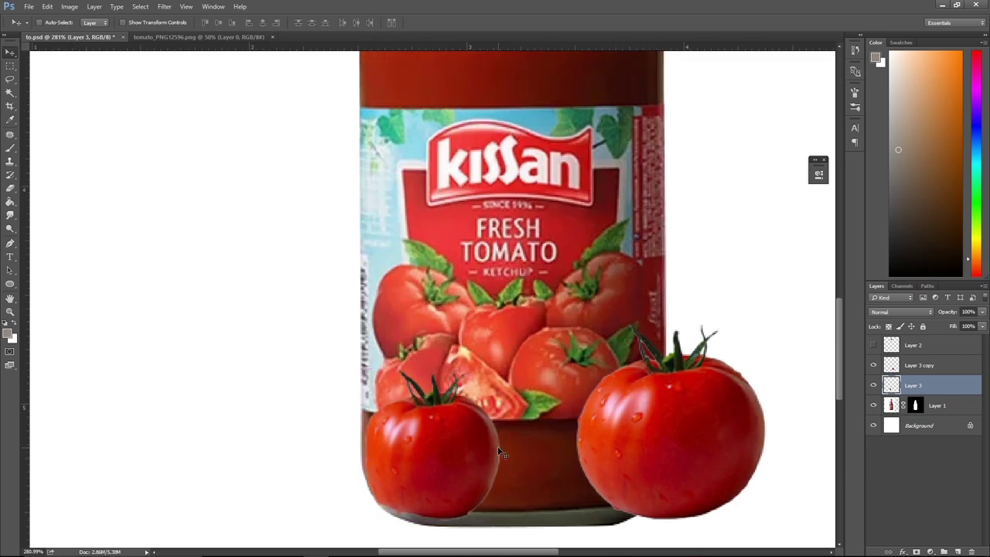
{"action": "scroll", "coordinate": [488, 457], "scroll_direction": "up", "scroll_amount": 1}
{"action": "scroll", "coordinate": [488, 458], "scroll_direction": "up", "scroll_amount": 1}
{"action": "scroll", "coordinate": [487, 462], "scroll_direction": "up", "scroll_amount": 1}
{"action": "scroll", "coordinate": [487, 464], "scroll_direction": "up", "scroll_amount": 5}
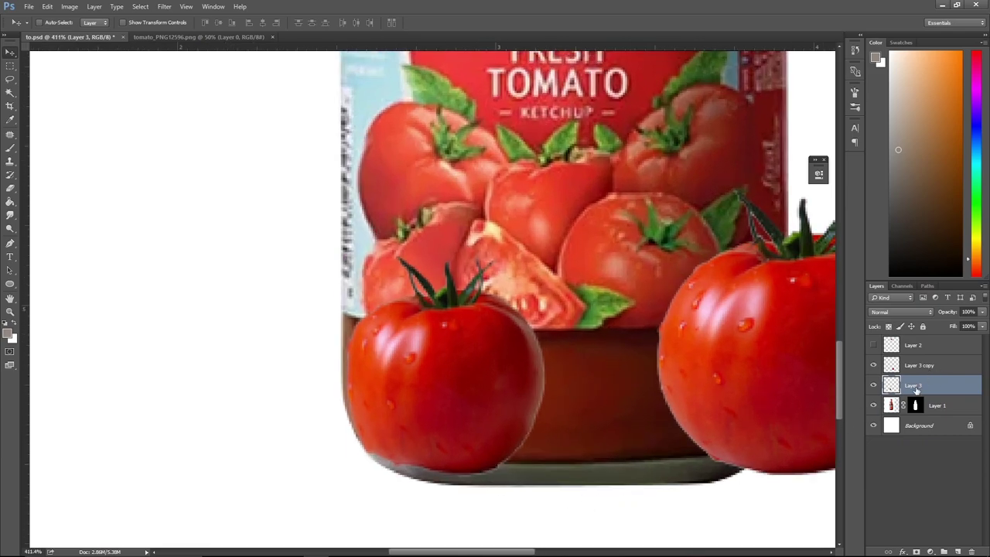
{"action": "left_click", "coordinate": [916, 551]}
{"action": "key", "text": "d"}
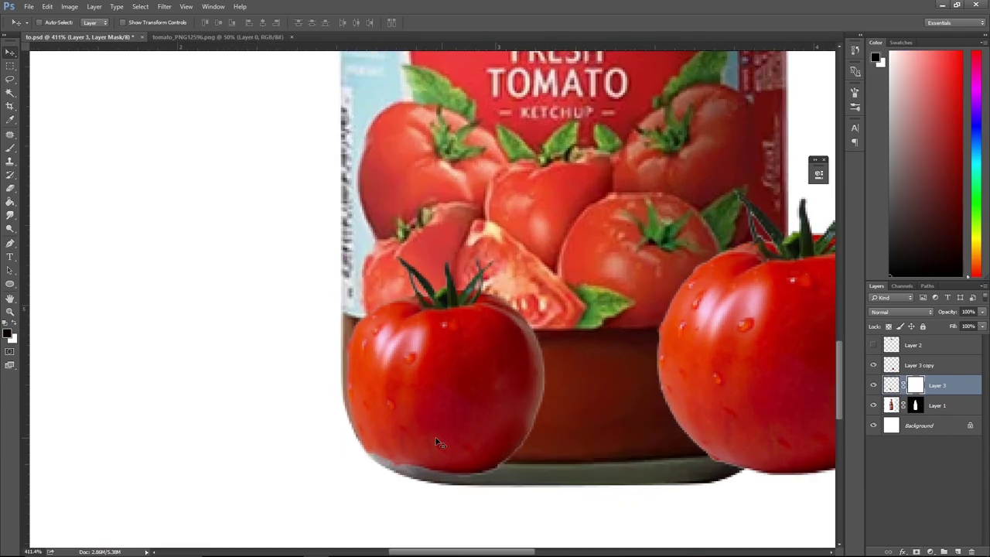
{"action": "key", "text": "b"}
{"action": "key", "text": "bracketleft"}
{"action": "key", "text": "bracketleft"}
{"action": "key", "text": "bracketleft"}
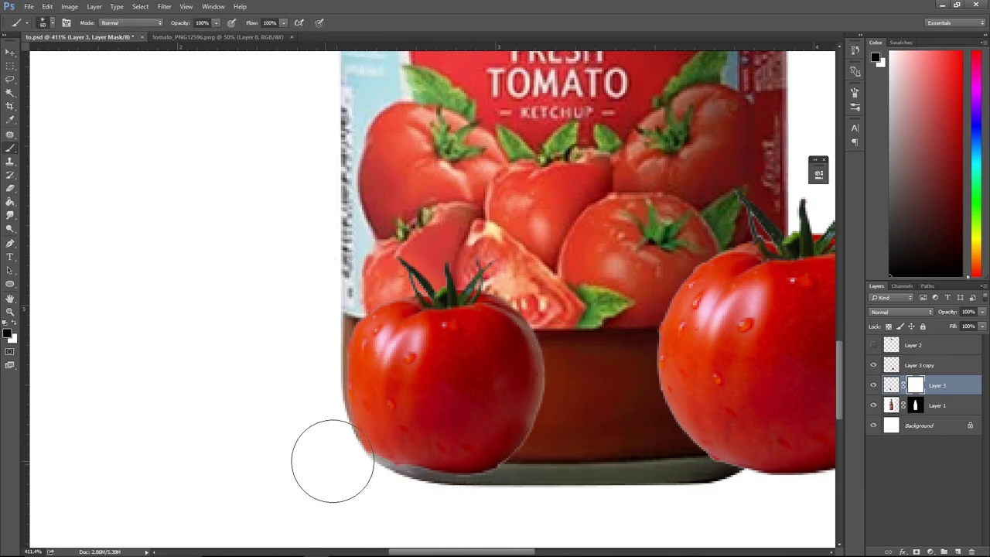
{"action": "key", "text": "bracketleft"}
{"action": "key", "text": "bracketleft"}
{"action": "key", "text": "bracketleft"}
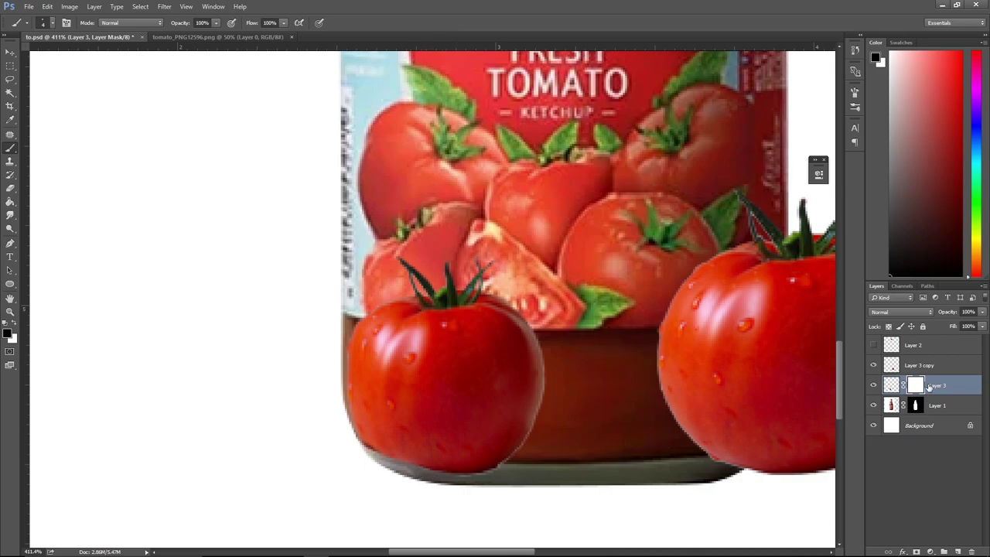
{"action": "right_click", "coordinate": [928, 387]}
{"action": "left_click", "coordinate": [912, 412]}
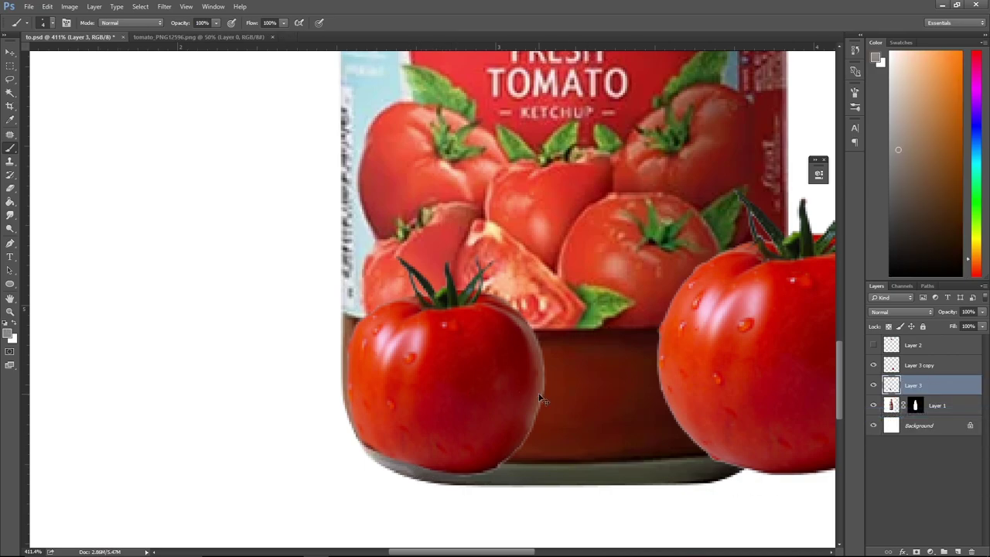
{"action": "key", "text": "ctrl+t"}
Warp the left tomato's bottom and right side to round out against the bottle's base.
{"action": "left_click", "coordinate": [436, 22]}
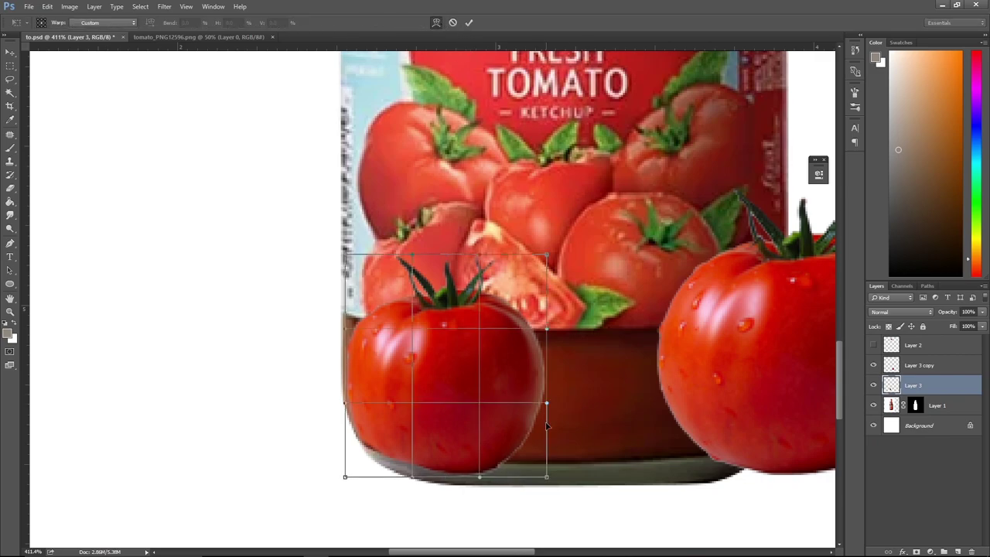
{"action": "left_click_drag", "start_coordinate": [551, 480], "coordinate": [547, 454]}
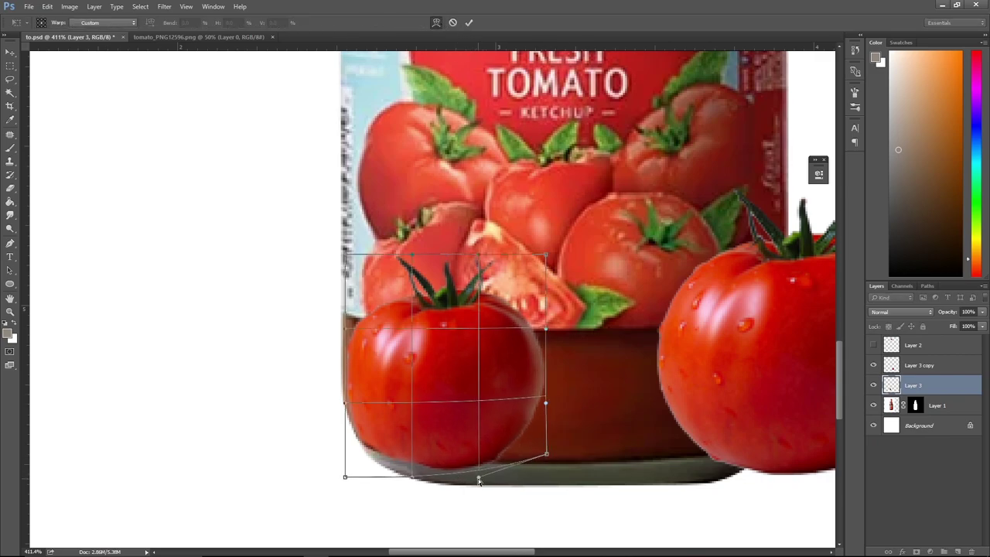
{"action": "left_click_drag", "start_coordinate": [479, 481], "coordinate": [490, 454]}
{"action": "left_click_drag", "start_coordinate": [397, 435], "coordinate": [403, 458]}
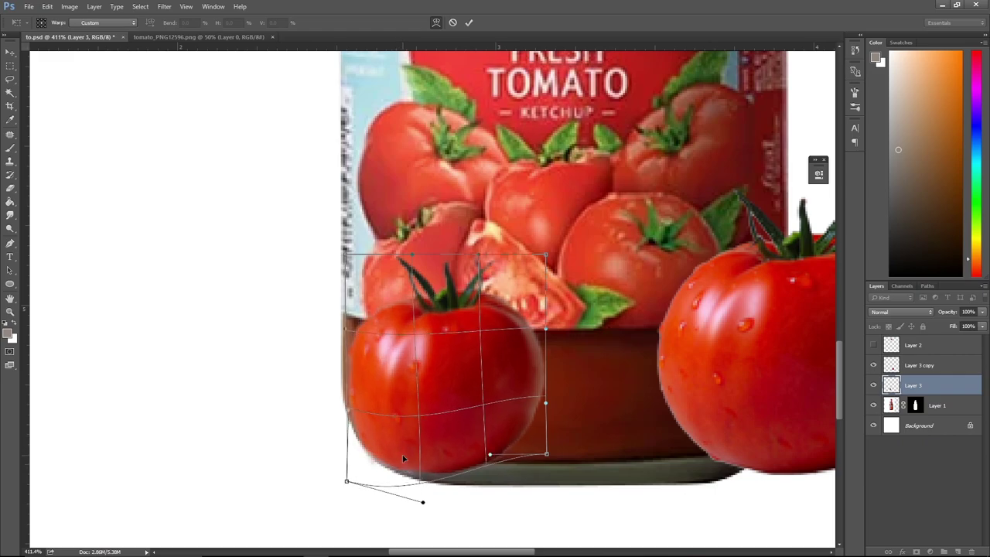
{"action": "mouse_move", "coordinate": [512, 460]}
{"action": "left_mouse_down"}
{"action": "mouse_move", "coordinate": [513, 469]}
{"action": "mouse_move", "coordinate": [478, 375]}
{"action": "left_mouse_up"}
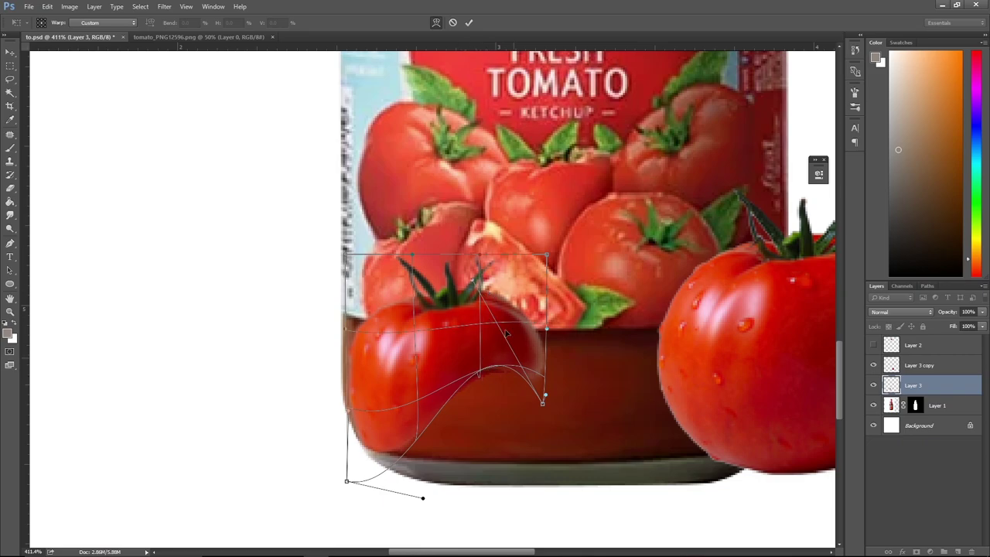
{"action": "left_click_drag", "start_coordinate": [470, 285], "coordinate": [506, 491]}
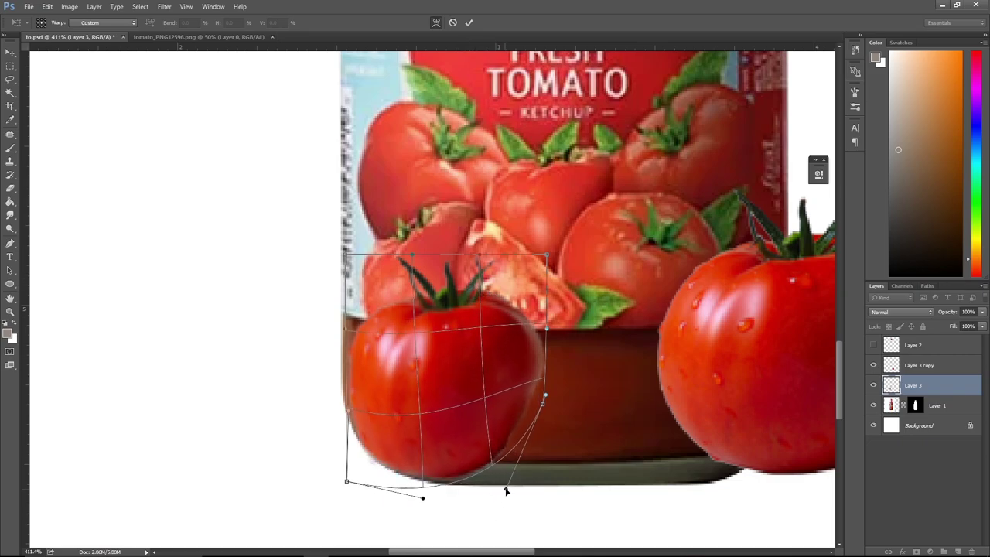
{"action": "left_click_drag", "start_coordinate": [544, 406], "coordinate": [554, 424]}
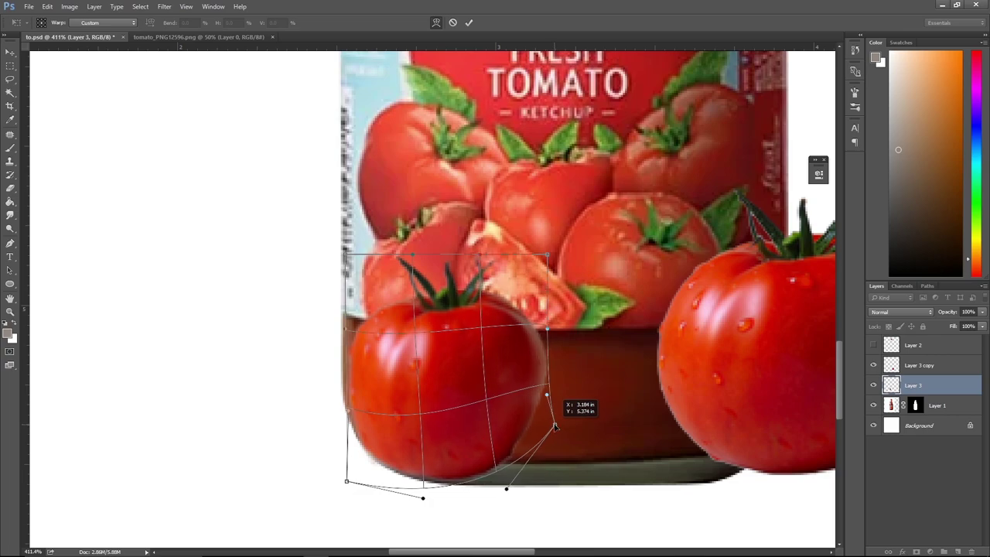
{"action": "left_click_drag", "start_coordinate": [369, 352], "coordinate": [368, 351]}
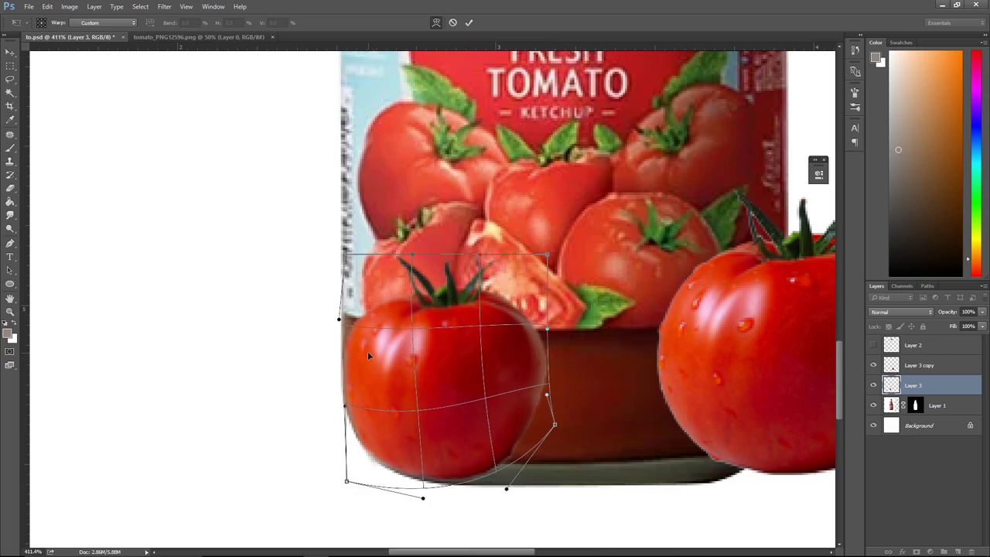
{"action": "key", "text": "Return"}
Switch to the Brush tool and scroll the view.
{"action": "key", "text": "b"}
{"action": "scroll", "coordinate": [501, 351], "scroll_direction": "down", "scroll_amount": 3}
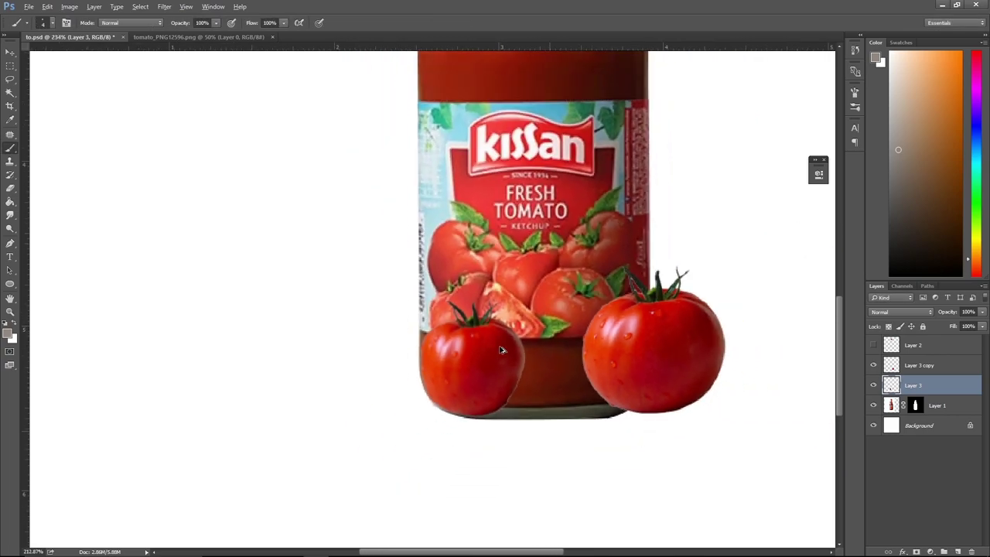
{"action": "scroll", "coordinate": [500, 350], "scroll_direction": "down", "scroll_amount": 1}
{"action": "scroll", "coordinate": [537, 364], "scroll_direction": "down", "scroll_amount": 1}
{"action": "scroll", "coordinate": [639, 404], "scroll_direction": "up", "scroll_amount": 1}
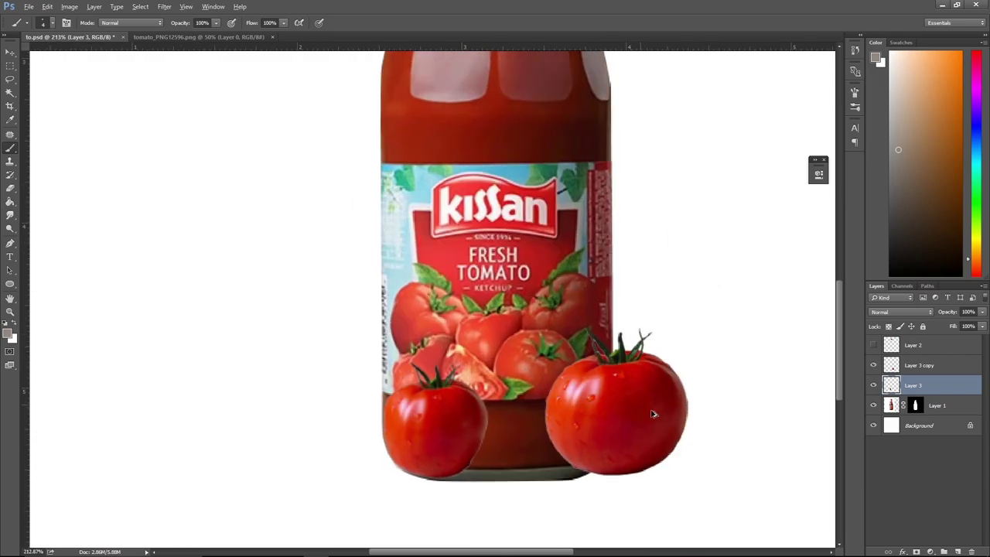
Duplicate the right tomato, move the copy over the label, and rotate it about 89°.
{"action": "left_click", "coordinate": [934, 365]}
{"action": "key", "text": "ctrl+t"}
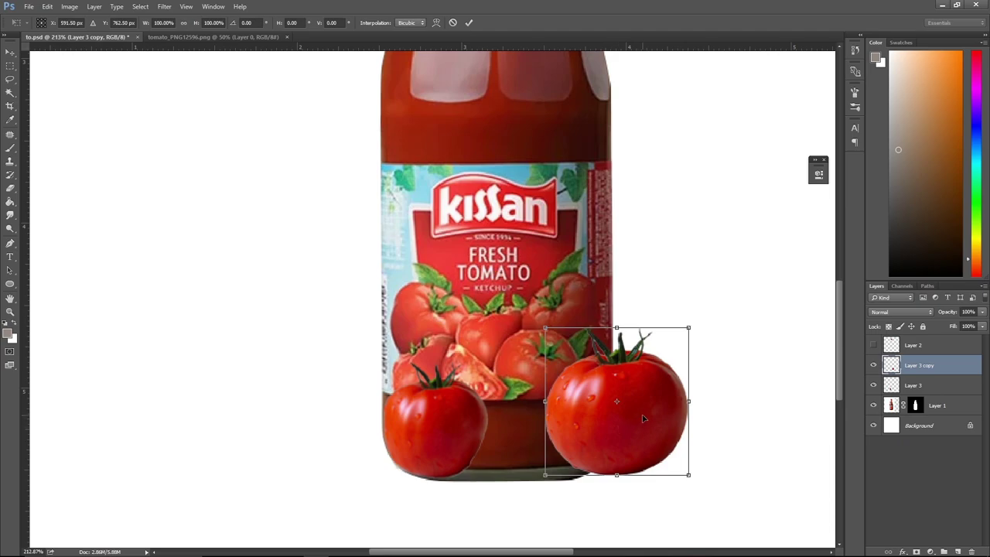
{"action": "key", "text": "Return"}
{"action": "key", "text": "b"}
{"action": "key", "text": "ctrl+j"}
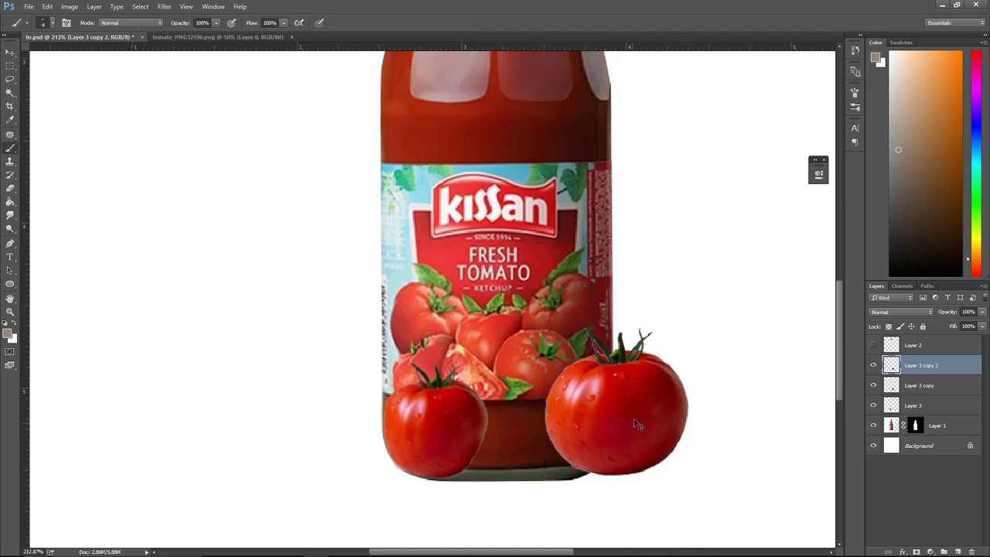
{"action": "key", "text": "v"}
{"action": "left_click_drag", "start_coordinate": [639, 418], "coordinate": [542, 331]}
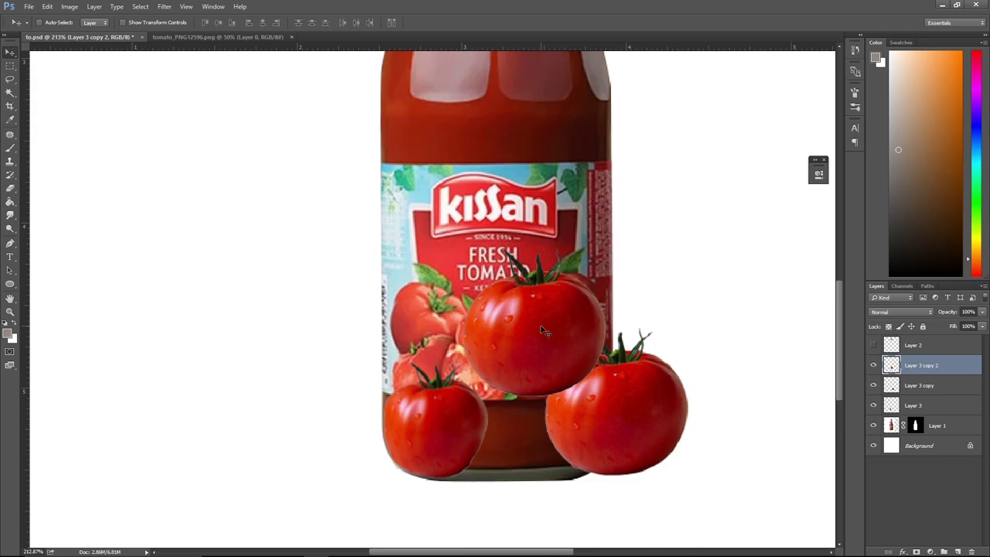
{"action": "key", "text": "ctrl+t"}
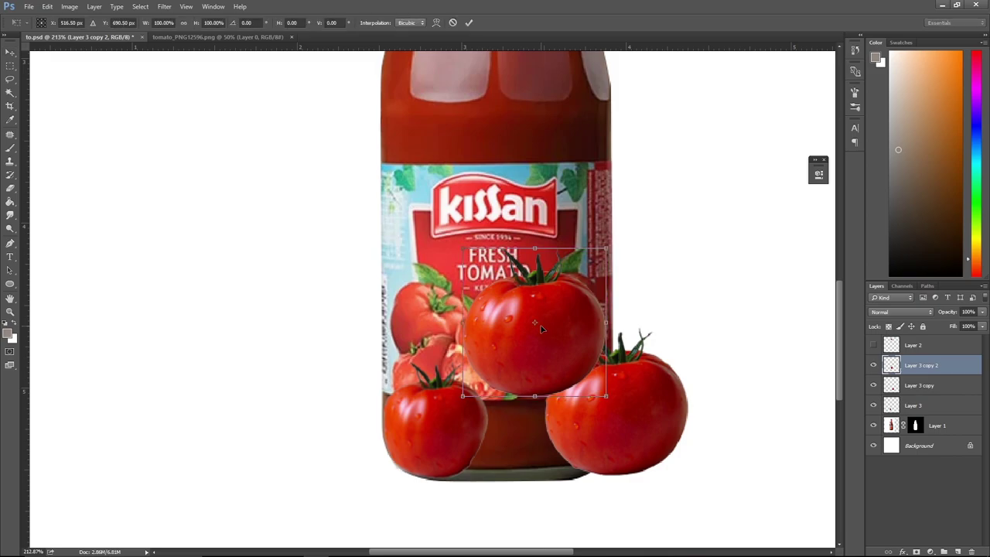
{"action": "left_click_drag", "start_coordinate": [540, 331], "coordinate": [460, 314]}
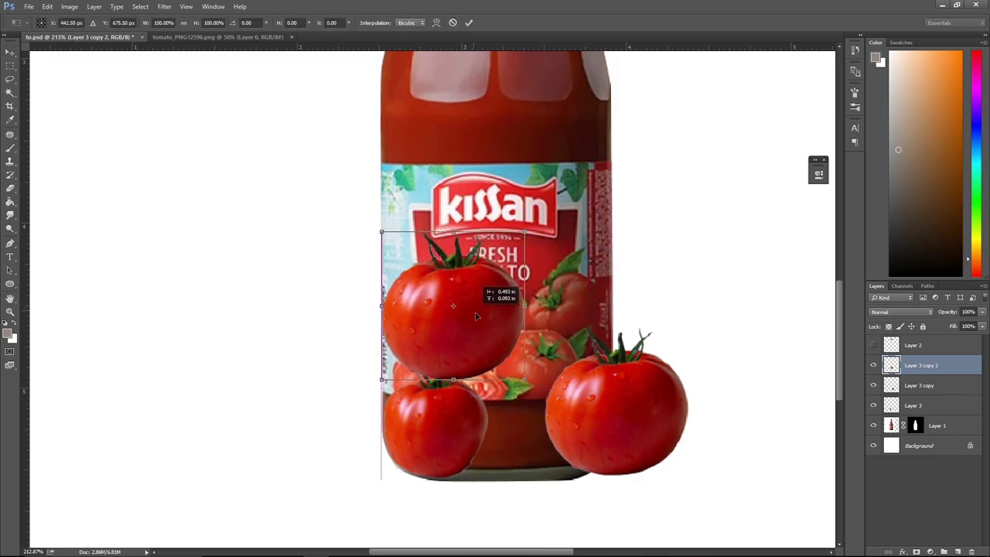
{"action": "mouse_move", "coordinate": [561, 236]}
{"action": "left_mouse_down"}
{"action": "mouse_move", "coordinate": [585, 309]}
{"action": "mouse_move", "coordinate": [528, 414]}
{"action": "left_mouse_up"}
{"action": "left_click_drag", "start_coordinate": [443, 345], "coordinate": [468, 343]}
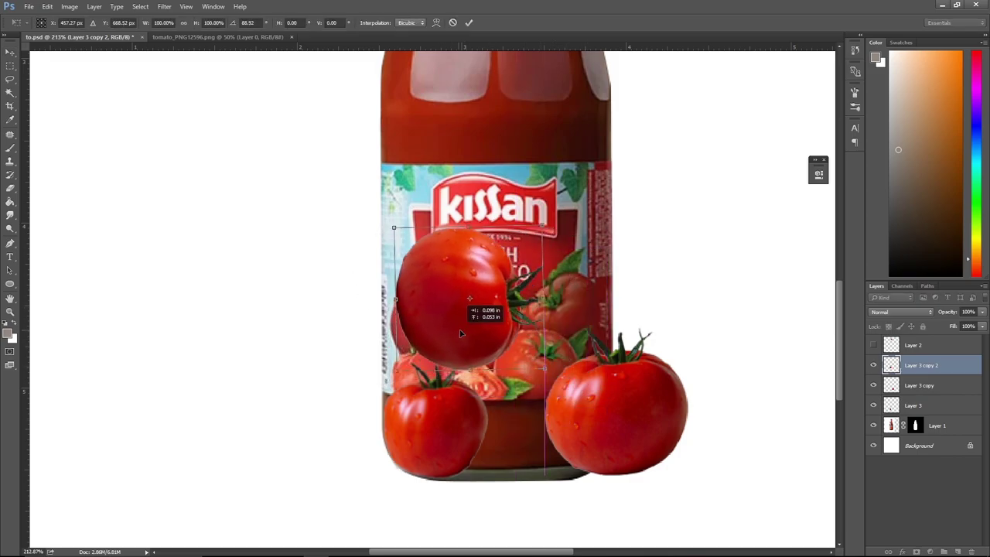
{"action": "key", "text": "Return"}
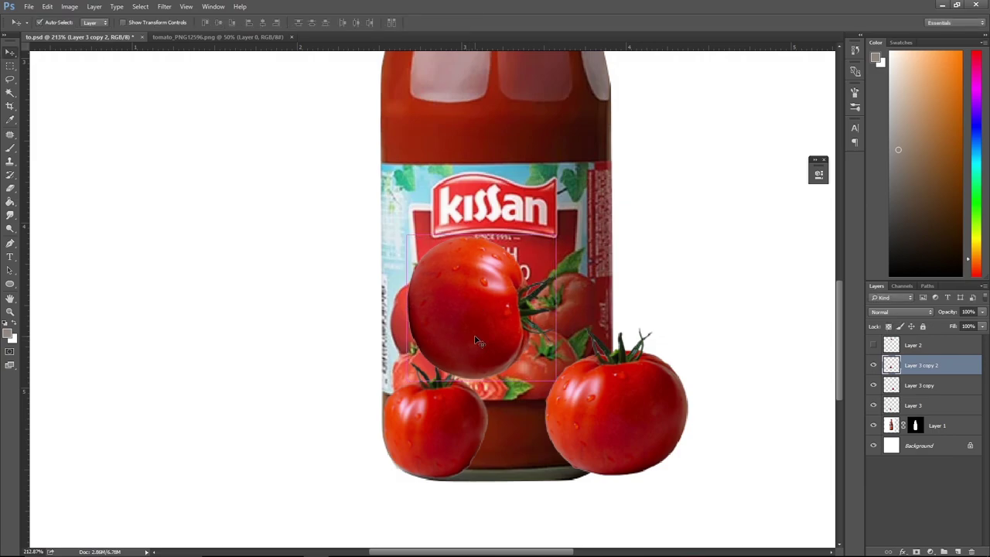
Shrink the rotated tomato copy toward its lower-left corner.
{"action": "key", "text": "ctrl+t"}
{"action": "left_click_drag", "start_coordinate": [557, 231], "coordinate": [495, 277]}
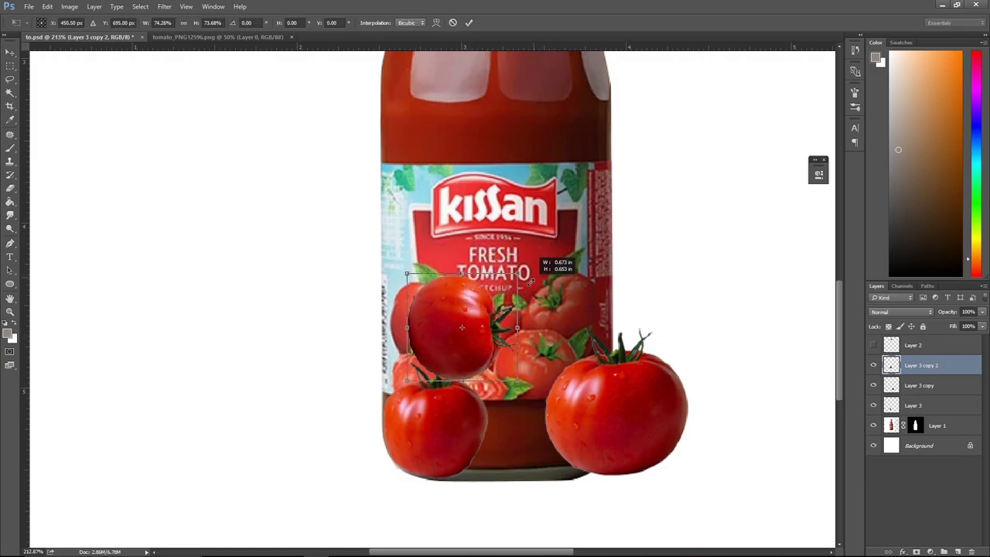
{"action": "key", "text": "Return"}
{"action": "scroll", "coordinate": [532, 287], "scroll_direction": "up", "scroll_amount": 2}
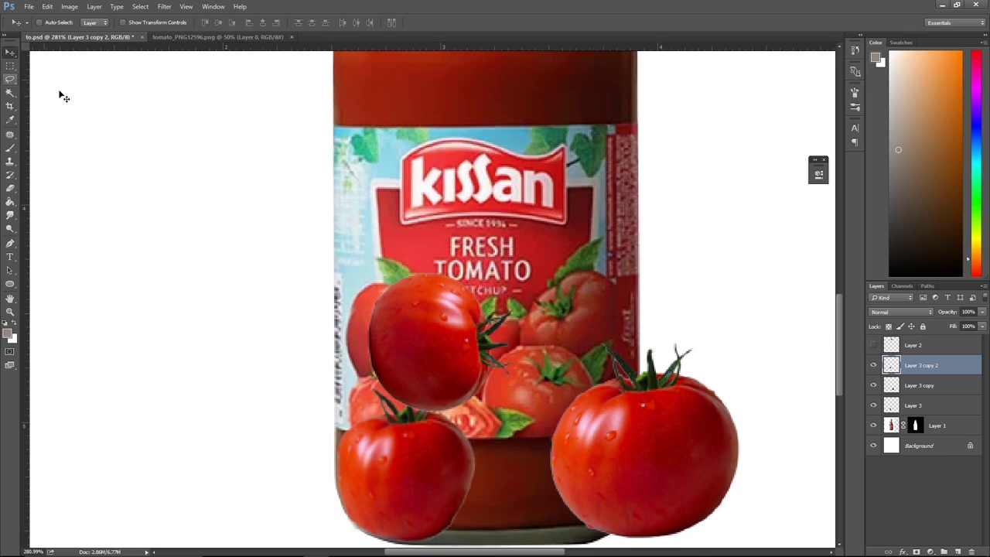
{"action": "left_click", "coordinate": [47, 6]}
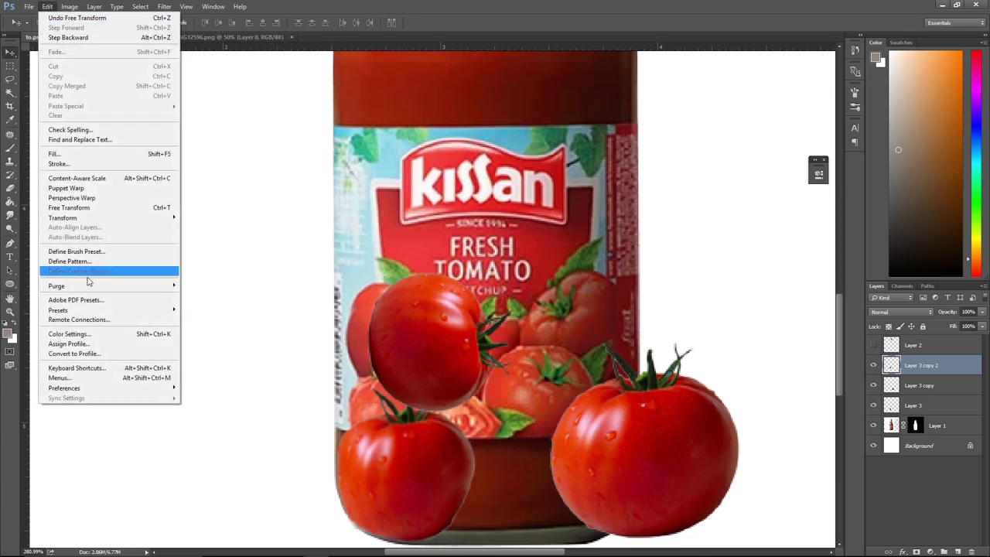
Cancel the puppet warp, move the tomato left and down, and rotate it about -22°.
{"action": "left_click", "coordinate": [81, 188]}
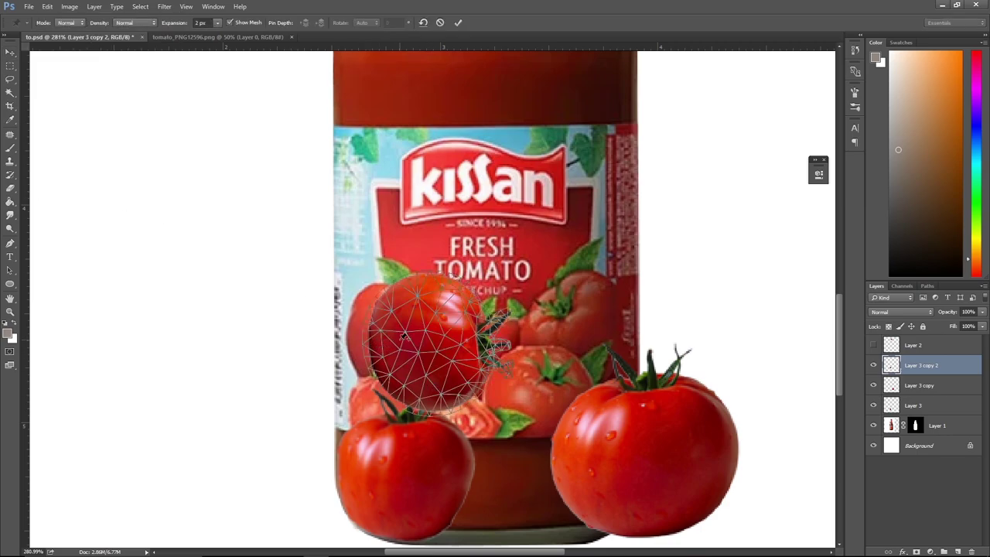
{"action": "key", "text": "Return"}
{"action": "key", "text": "ctrl+t"}
{"action": "left_click_drag", "start_coordinate": [416, 353], "coordinate": [382, 364]}
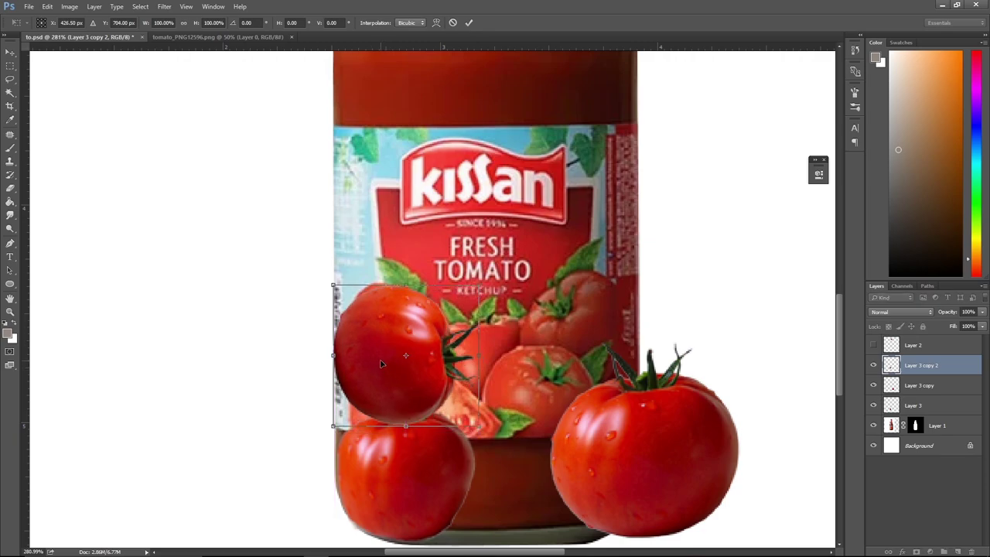
{"action": "left_click_drag", "start_coordinate": [496, 274], "coordinate": [486, 218]}
{"action": "left_click_drag", "start_coordinate": [404, 350], "coordinate": [410, 353]}
{"action": "key", "text": "Return"}
Re-rotate the upper tomato toward upright and settle it on top of the lower-left tomato.
{"action": "key", "text": "Left"}
{"action": "key", "text": "Left"}
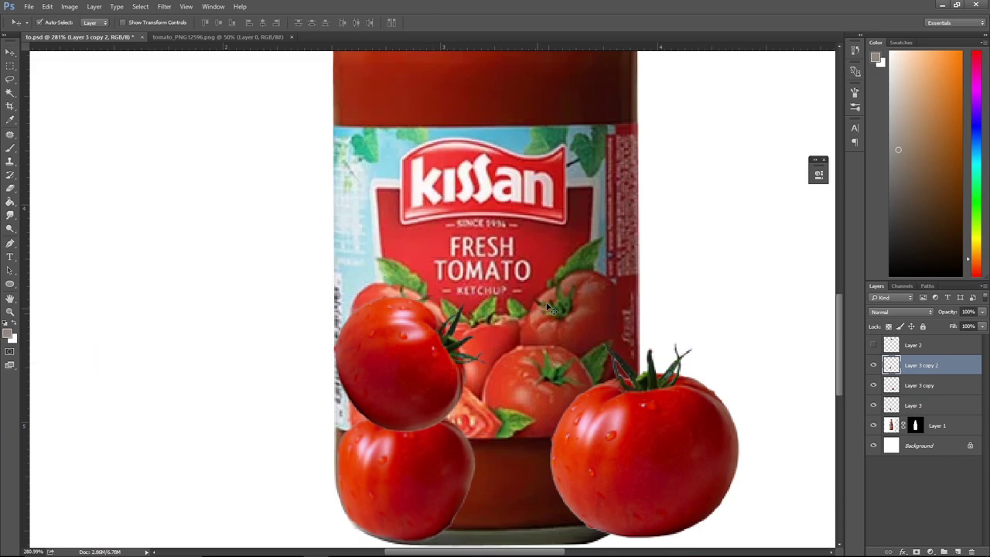
{"action": "key", "text": "ctrl+t"}
{"action": "mouse_move", "coordinate": [468, 291]}
{"action": "left_mouse_down"}
{"action": "mouse_move", "coordinate": [512, 246]}
{"action": "mouse_move", "coordinate": [491, 378]}
{"action": "mouse_move", "coordinate": [455, 275]}
{"action": "left_mouse_up"}
{"action": "left_click_drag", "start_coordinate": [384, 361], "coordinate": [384, 361]}
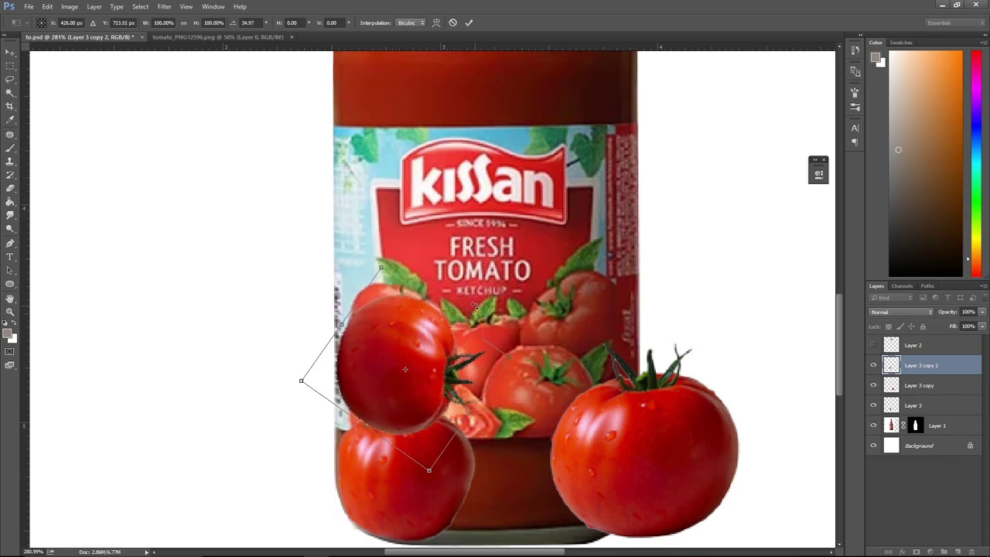
{"action": "left_click_drag", "start_coordinate": [223, 316], "coordinate": [325, 520]}
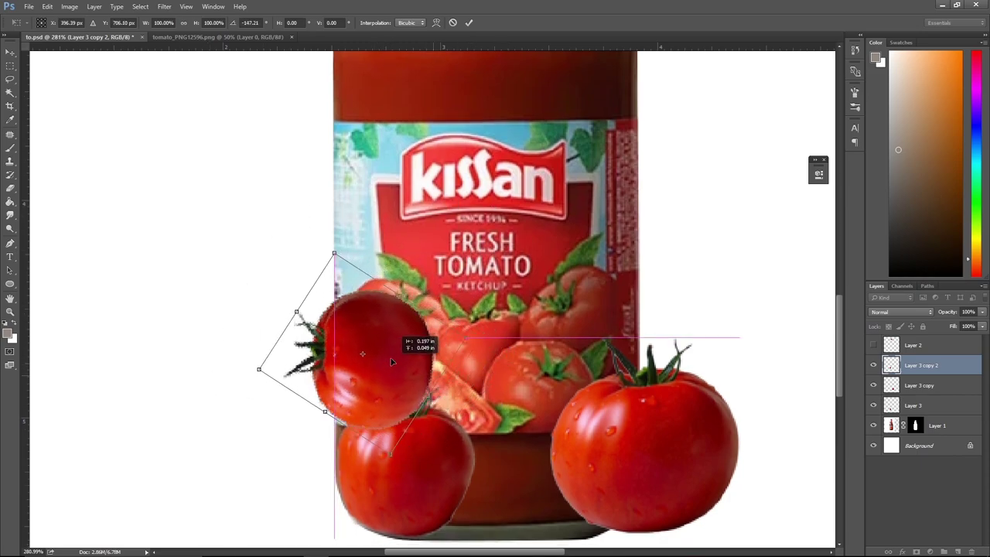
{"action": "mouse_move", "coordinate": [418, 344]}
{"action": "left_mouse_down"}
{"action": "mouse_move", "coordinate": [398, 355]}
{"action": "mouse_move", "coordinate": [418, 349]}
{"action": "left_mouse_up"}
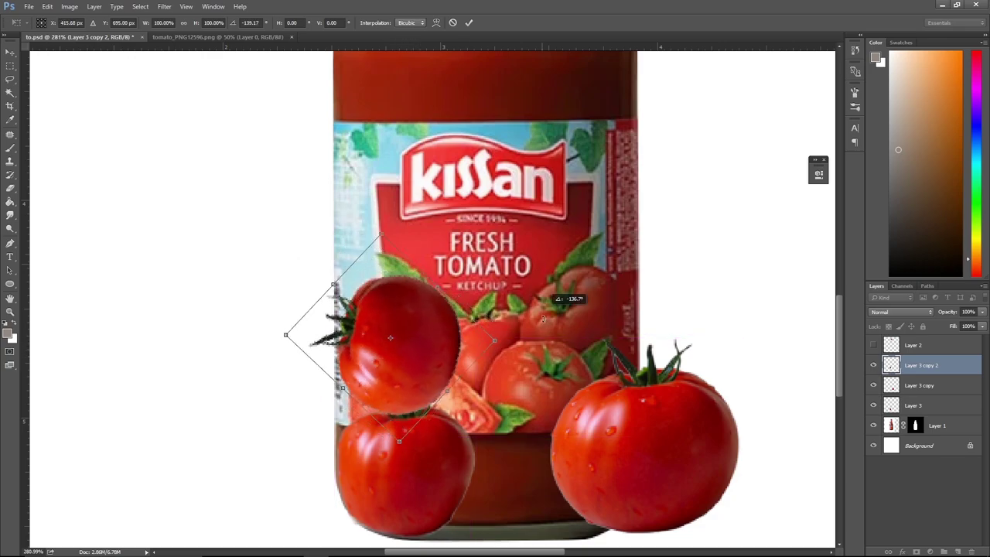
{"action": "left_click_drag", "start_coordinate": [534, 301], "coordinate": [541, 364]}
{"action": "left_click_drag", "start_coordinate": [437, 354], "coordinate": [441, 358]}
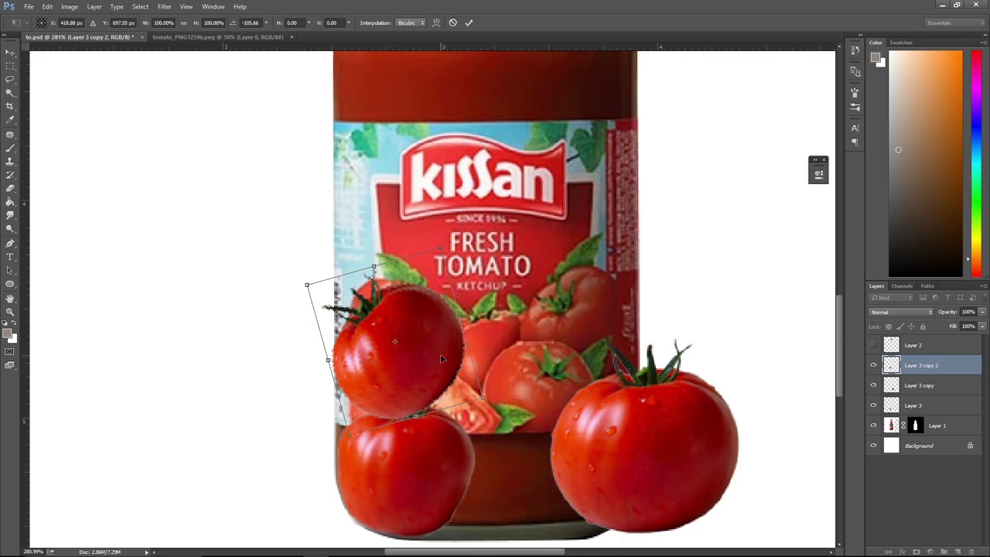
{"action": "mouse_move", "coordinate": [603, 318]}
{"action": "left_mouse_down"}
{"action": "mouse_move", "coordinate": [489, 350]}
{"action": "mouse_move", "coordinate": [438, 426]}
{"action": "left_mouse_up"}
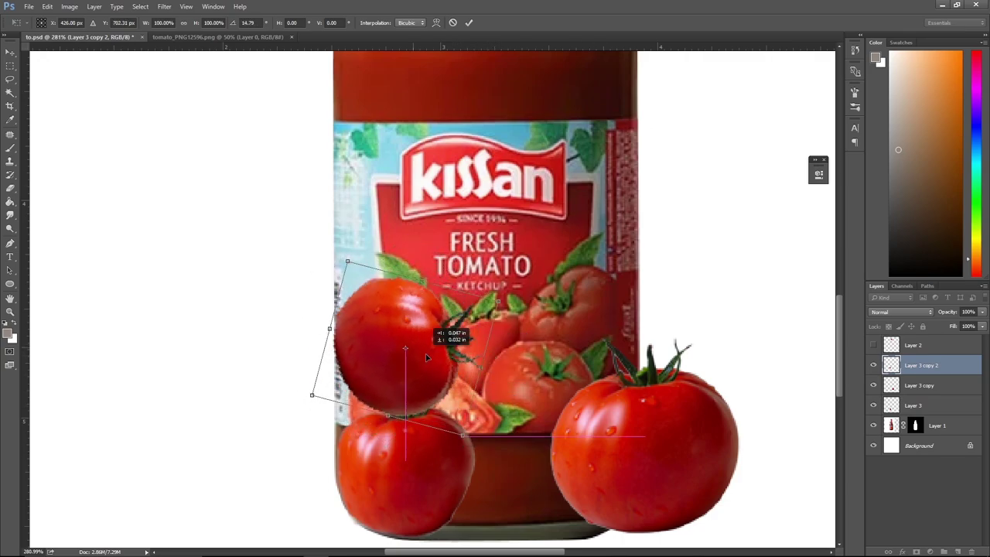
{"action": "left_click_drag", "start_coordinate": [410, 345], "coordinate": [426, 355]}
{"action": "key", "text": "Return"}
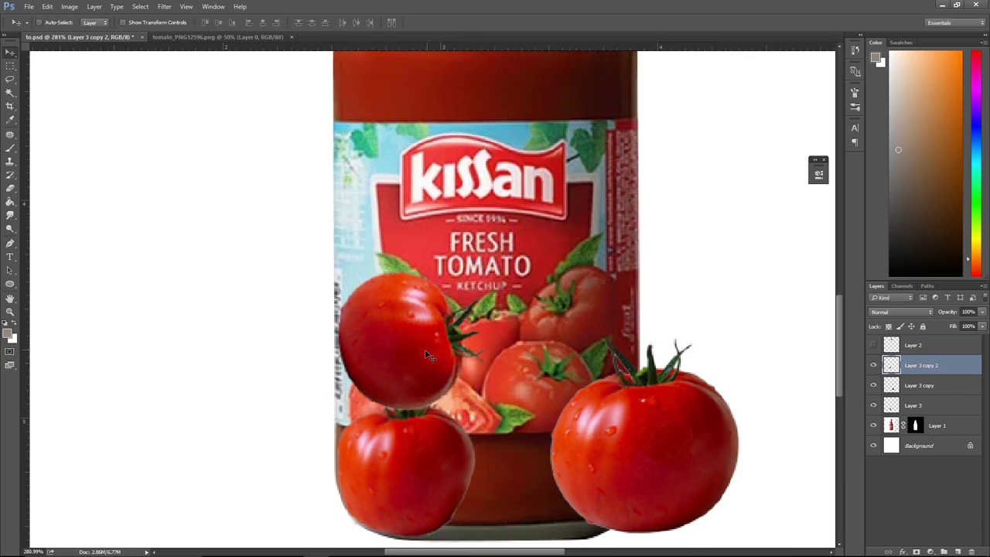
{"action": "left_click", "coordinate": [51, 7]}
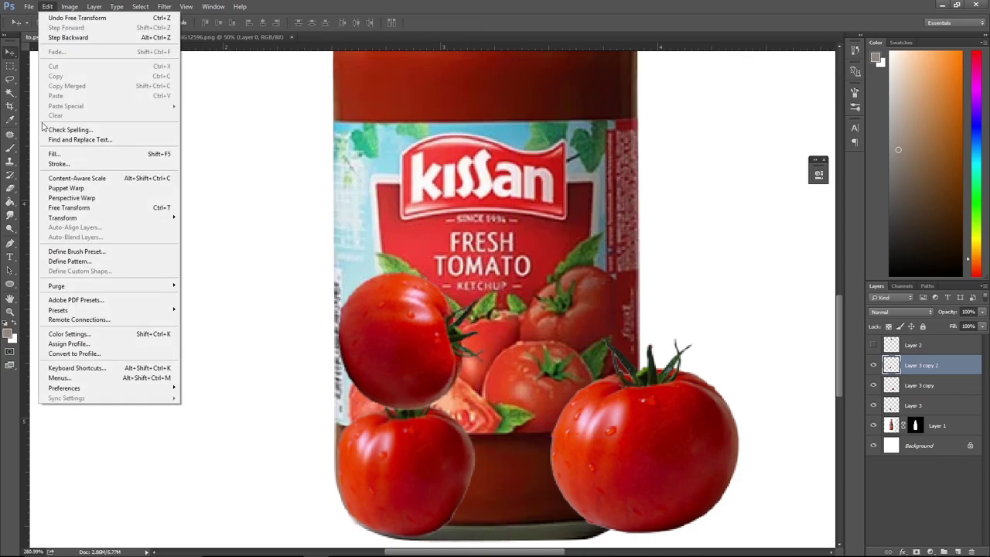
Puppet Warp the upper tomato with pins at its stem, left edge and lower right.
{"action": "left_click", "coordinate": [68, 188]}
{"action": "scroll", "coordinate": [396, 338], "scroll_direction": "up", "scroll_amount": 1}
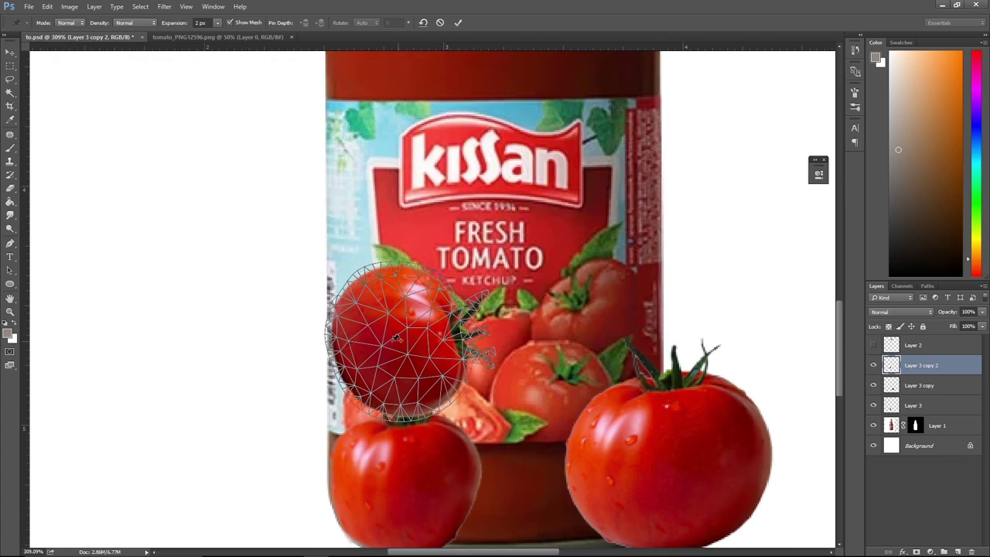
{"action": "left_click", "coordinate": [377, 276]}
{"action": "left_click", "coordinate": [342, 332]}
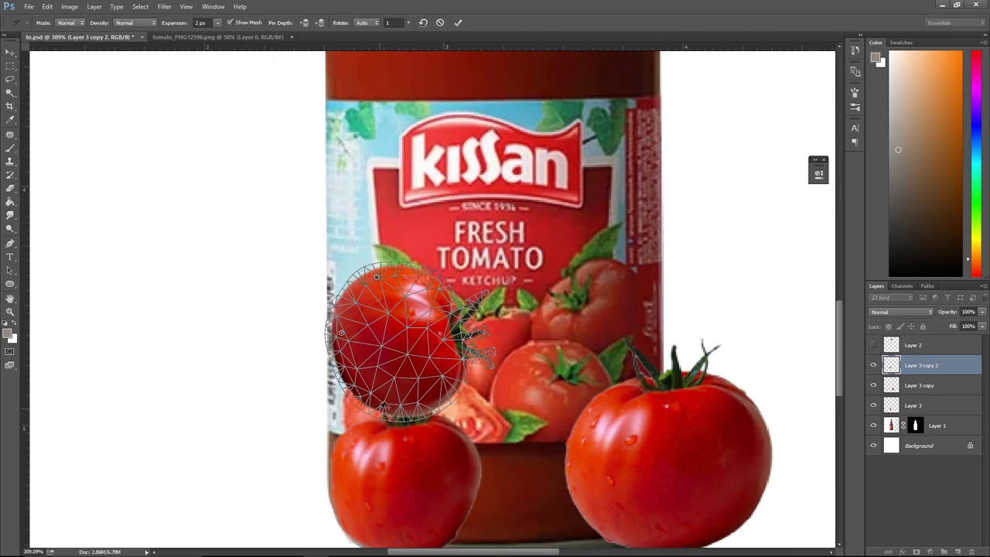
{"action": "left_click", "coordinate": [447, 292]}
Drag the pins to bend the upper tomato's bottom and sides, then apply the warp.
{"action": "left_click_drag", "start_coordinate": [375, 406], "coordinate": [356, 406]}
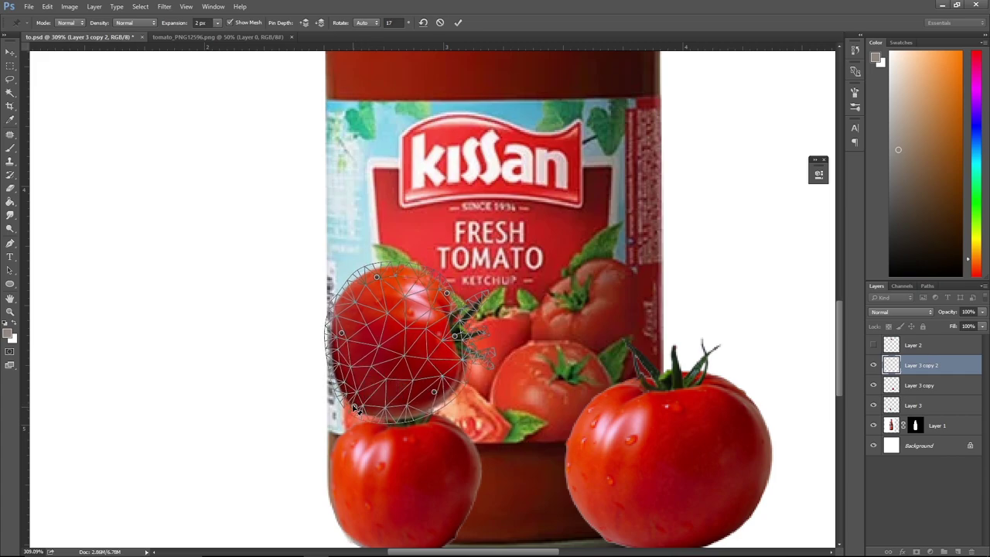
{"action": "left_click_drag", "start_coordinate": [342, 333], "coordinate": [337, 332]}
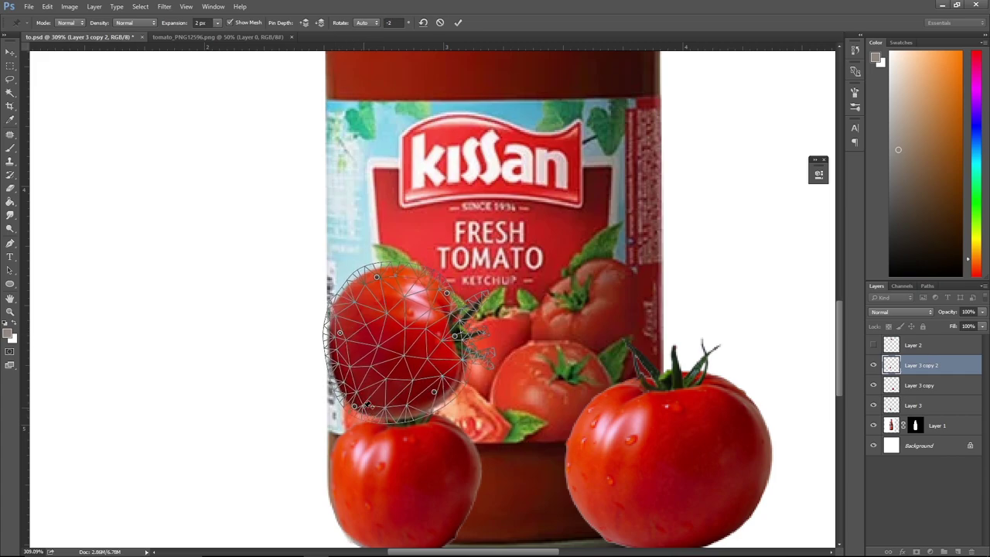
{"action": "left_click_drag", "start_coordinate": [359, 408], "coordinate": [352, 413]}
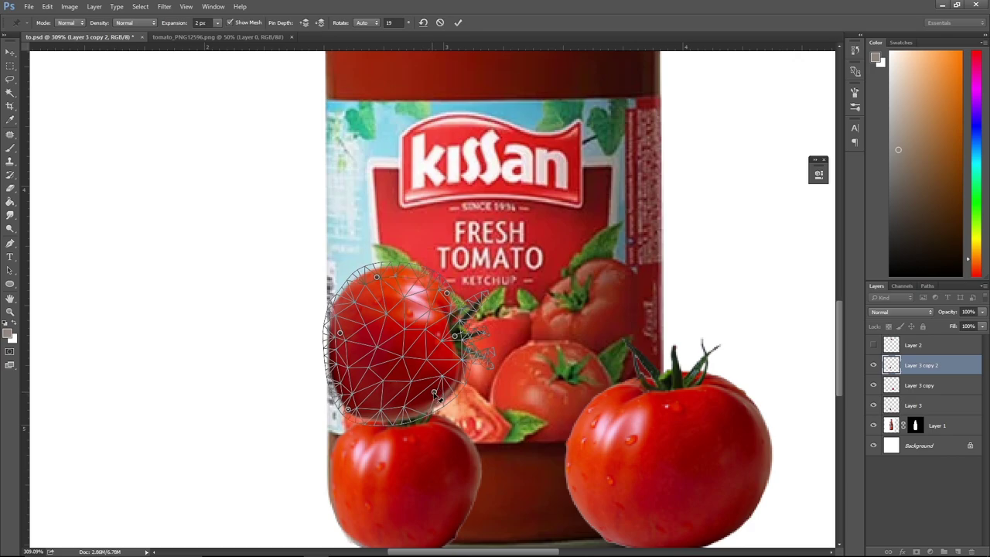
{"action": "mouse_move", "coordinate": [434, 390]}
{"action": "left_mouse_down"}
{"action": "mouse_move", "coordinate": [442, 406]}
{"action": "mouse_move", "coordinate": [408, 413]}
{"action": "mouse_move", "coordinate": [400, 396]}
{"action": "left_mouse_up"}
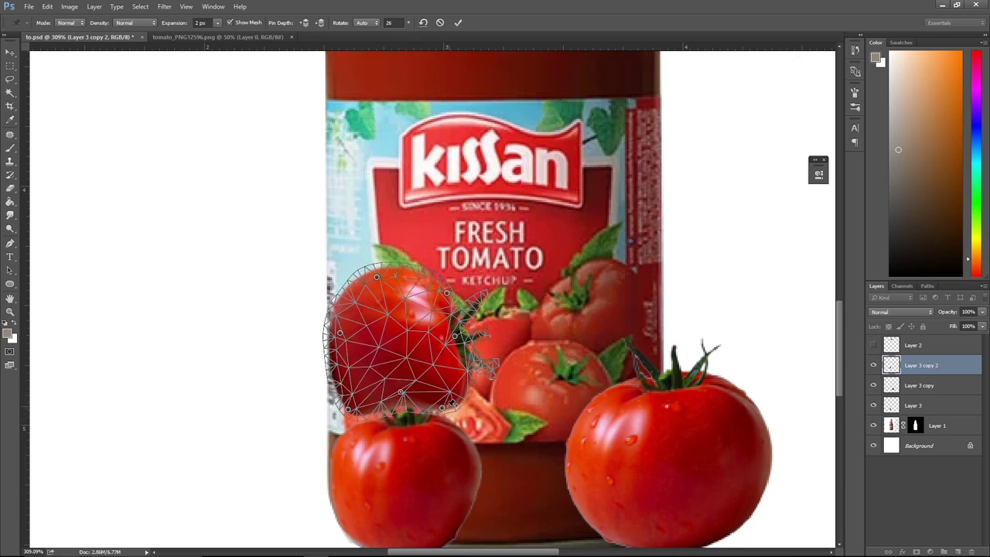
{"action": "left_click_drag", "start_coordinate": [446, 412], "coordinate": [447, 415]}
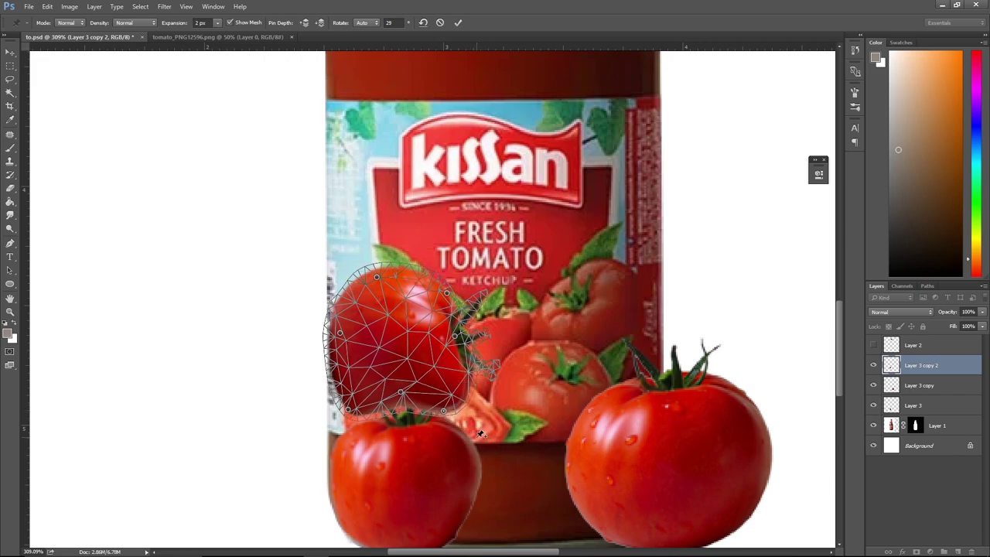
{"action": "left_click_drag", "start_coordinate": [461, 339], "coordinate": [440, 335]}
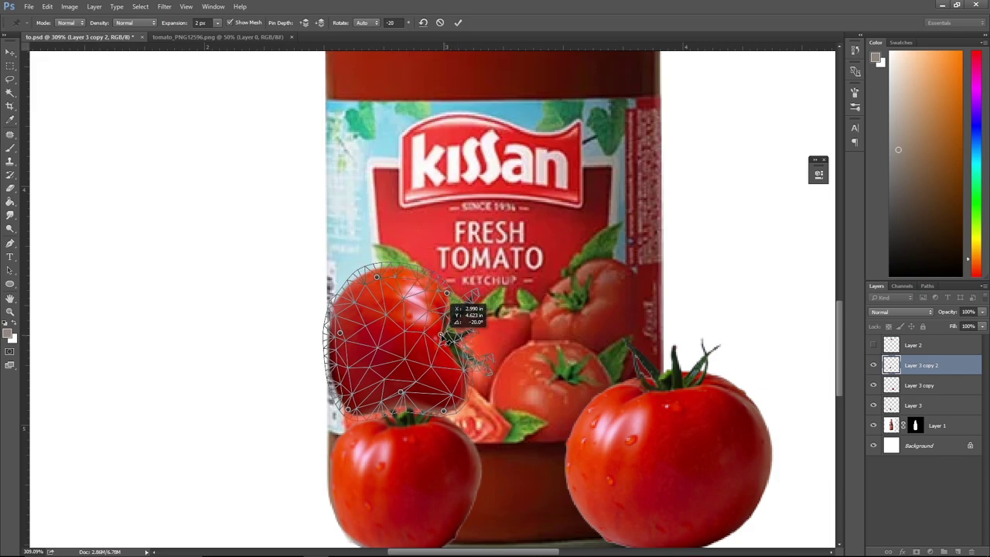
{"action": "key", "text": "Return"}
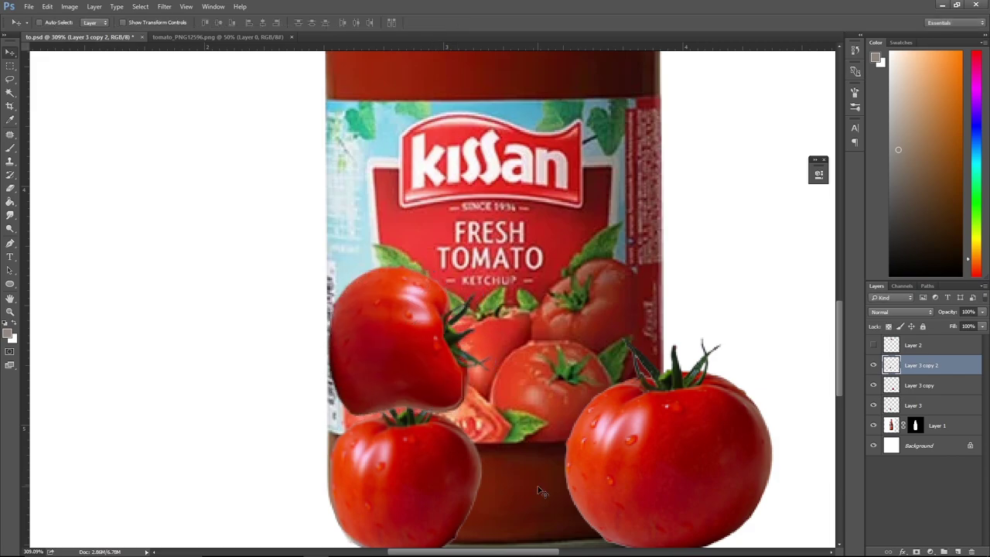
Select the lower-left tomato's Layer 3 and put a Puppet Warp mesh over it.
{"action": "left_click", "coordinate": [942, 391]}
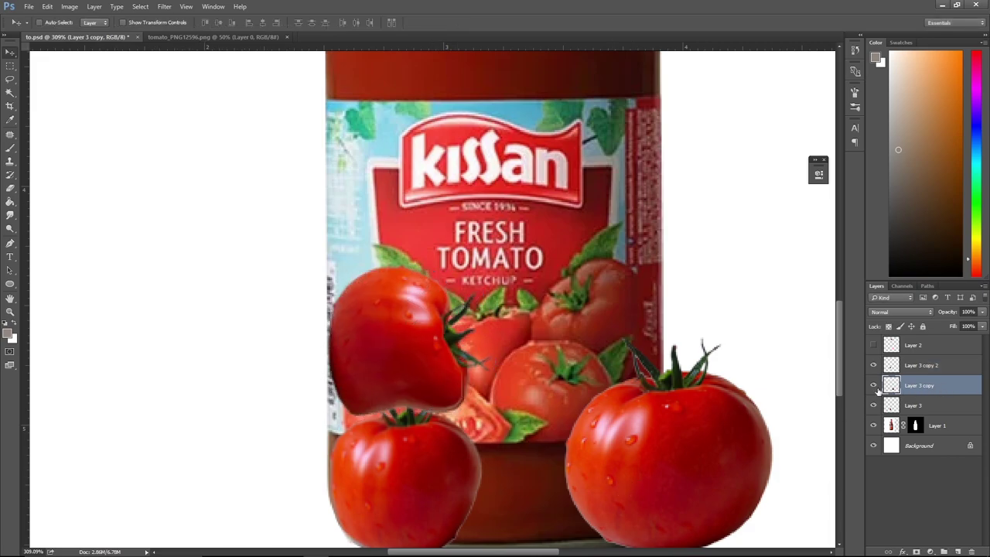
{"action": "key", "text": "ctrl+t"}
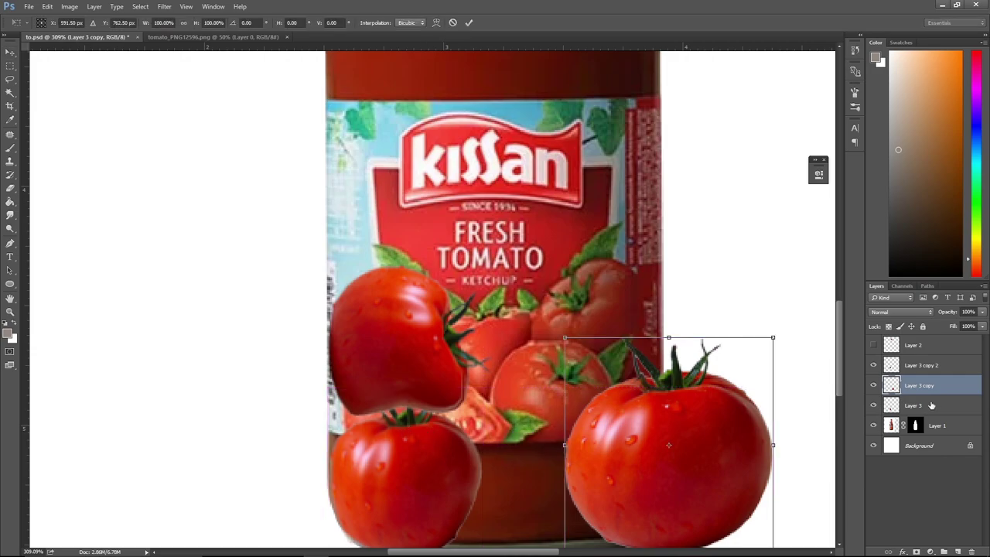
{"action": "key", "text": "Return"}
{"action": "left_click", "coordinate": [932, 405]}
{"action": "left_click", "coordinate": [47, 6]}
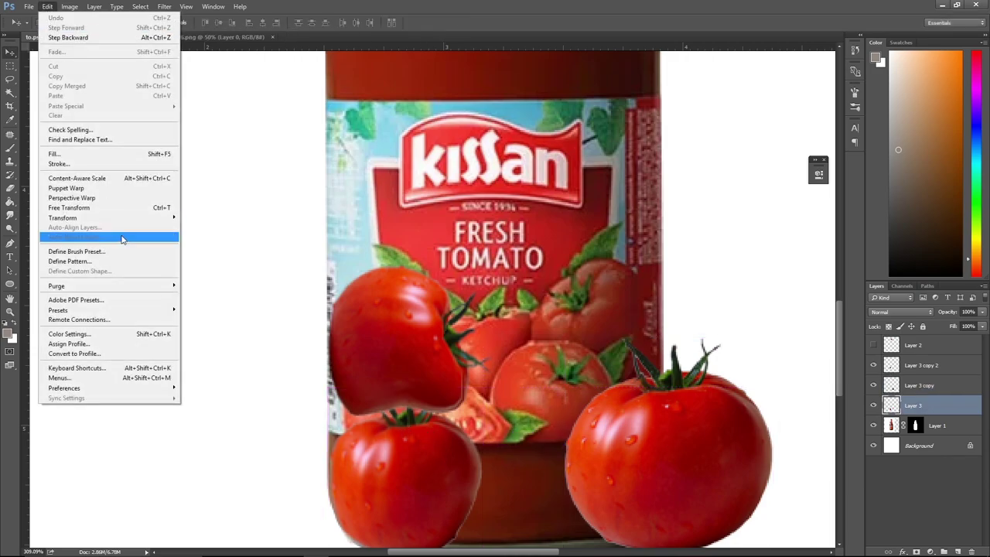
{"action": "mouse_move", "coordinate": [63, 217]}
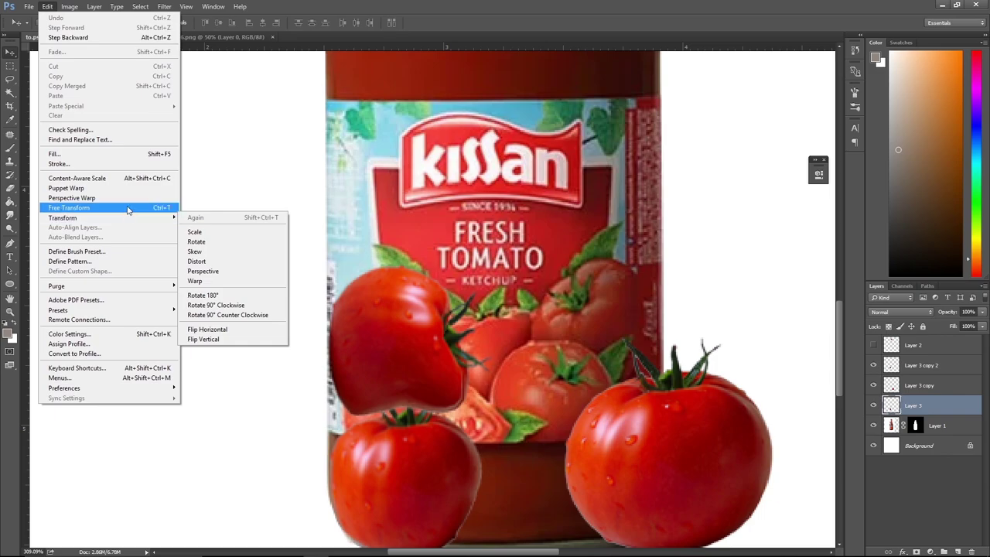
{"action": "left_click", "coordinate": [116, 187]}
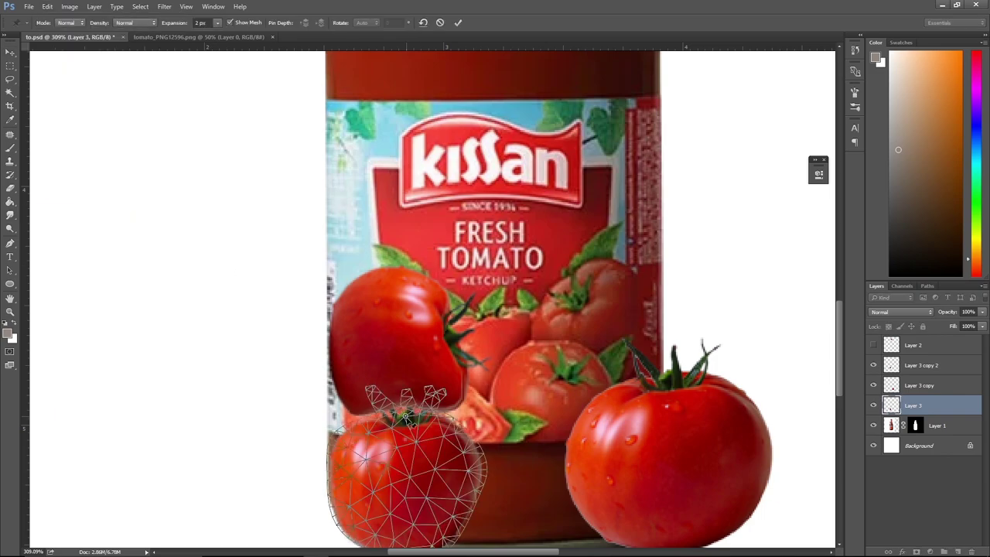
Pin the lower-left tomato at its stem, lower edge, left side and bottom.
{"action": "left_click", "coordinate": [405, 418]}
{"action": "left_click_drag", "start_coordinate": [406, 417], "coordinate": [407, 426]}
{"action": "key", "text": "ctrl+z"}
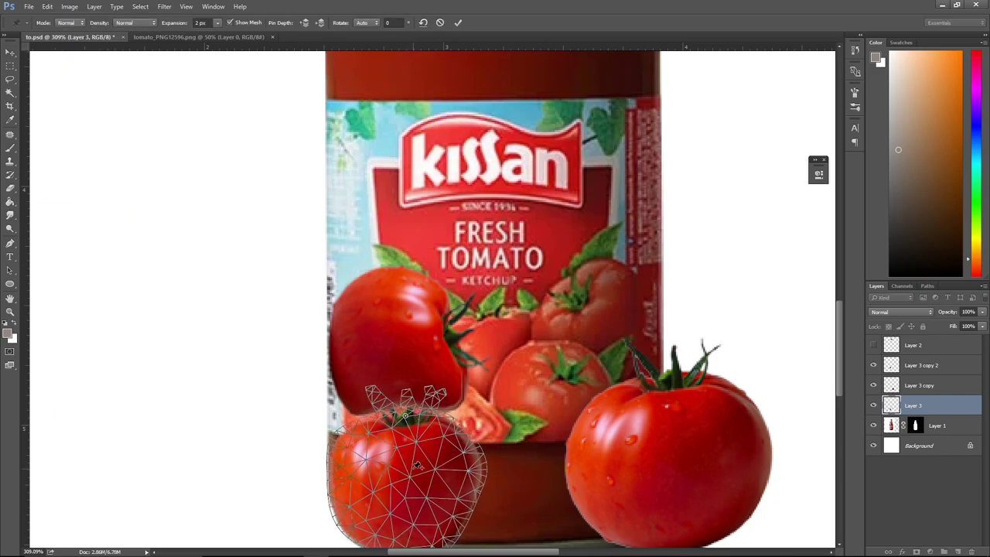
{"action": "left_click", "coordinate": [447, 523]}
{"action": "left_click", "coordinate": [342, 468]}
{"action": "left_click", "coordinate": [370, 541]}
Rotate the stem pin about 6° so the tomato's top tilts, then apply the warp.
{"action": "left_click_drag", "start_coordinate": [405, 407], "coordinate": [419, 407]}
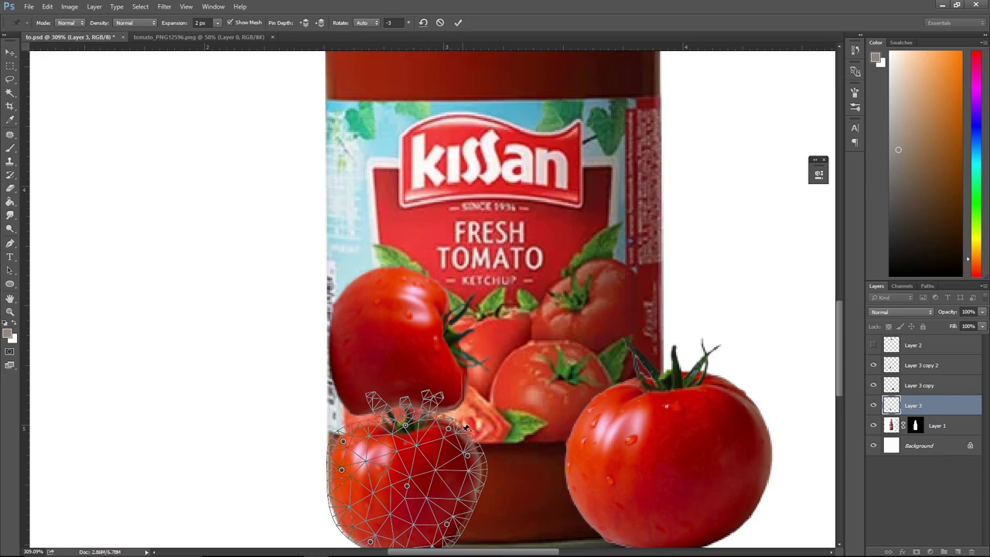
{"action": "left_click_drag", "start_coordinate": [456, 435], "coordinate": [449, 418]}
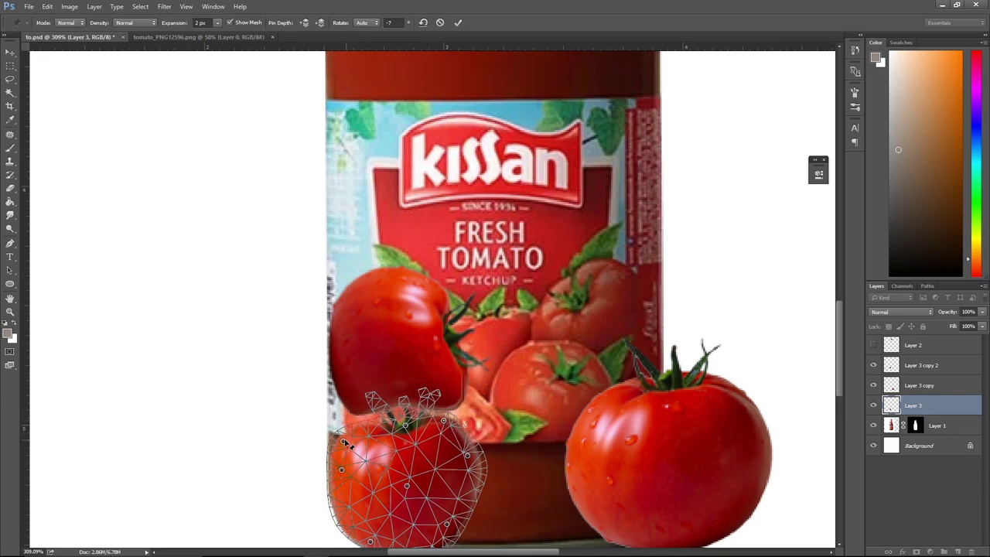
{"action": "left_click_drag", "start_coordinate": [345, 443], "coordinate": [346, 434]}
{"action": "key", "text": "Return"}
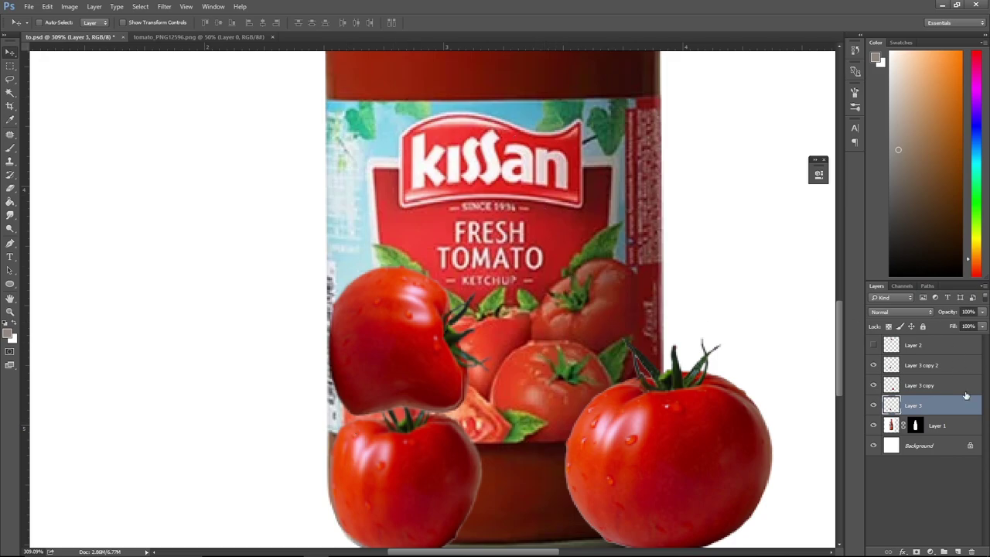
Try reordering the tomato layers, undo it, and toggle the upper-left tomato to compare.
{"action": "left_click_drag", "start_coordinate": [952, 401], "coordinate": [956, 380]}
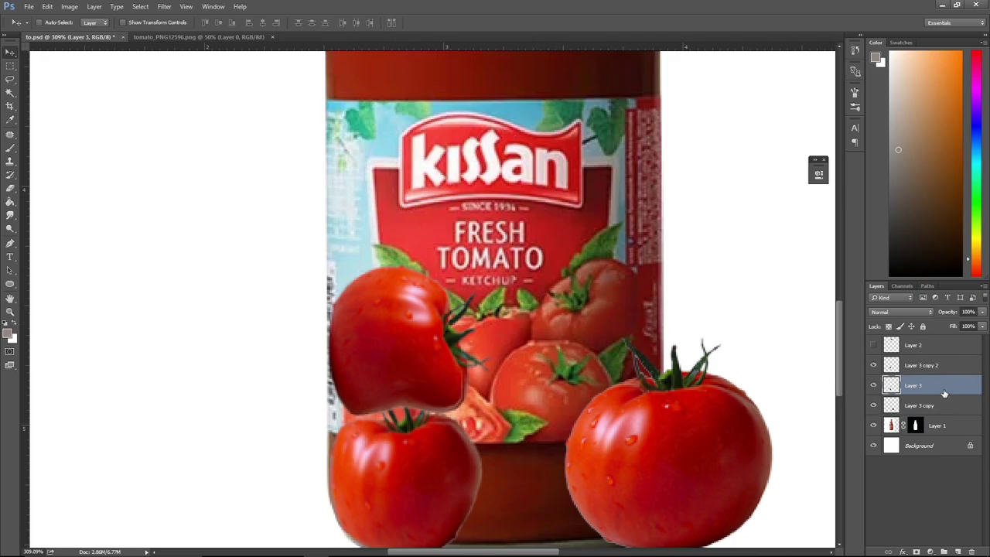
{"action": "left_click", "coordinate": [873, 365]}
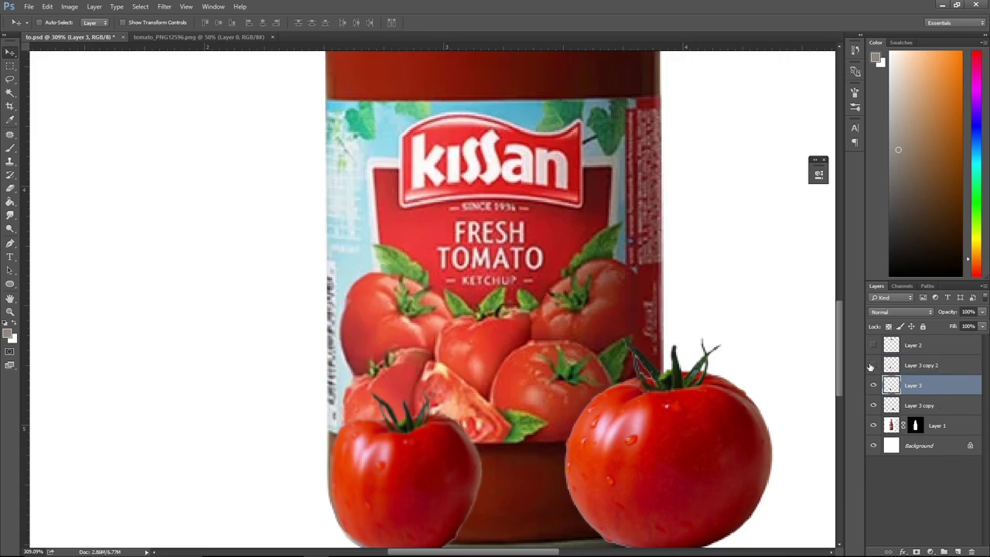
{"action": "left_click", "coordinate": [873, 365]}
{"action": "left_click_drag", "start_coordinate": [931, 374], "coordinate": [973, 412]}
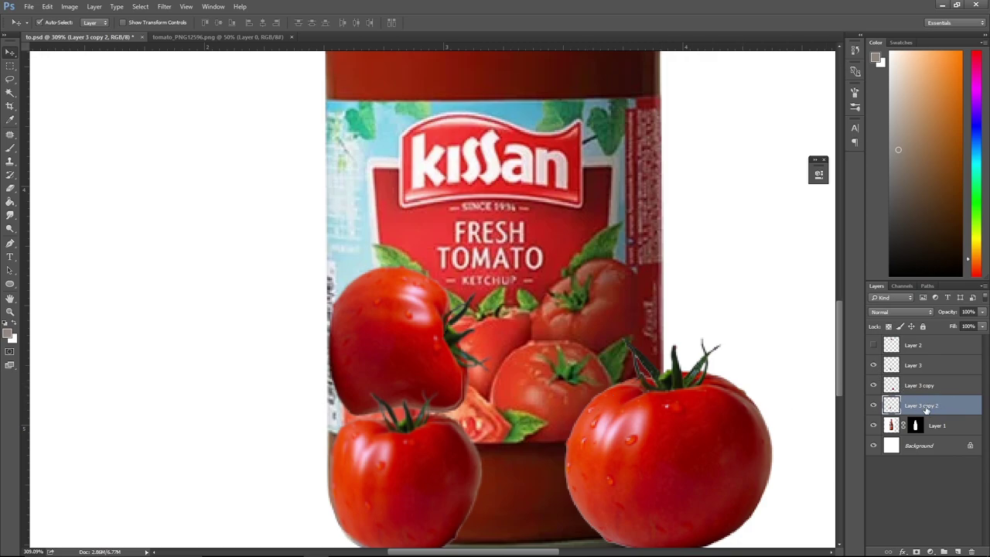
{"action": "key", "text": "ctrl+z"}
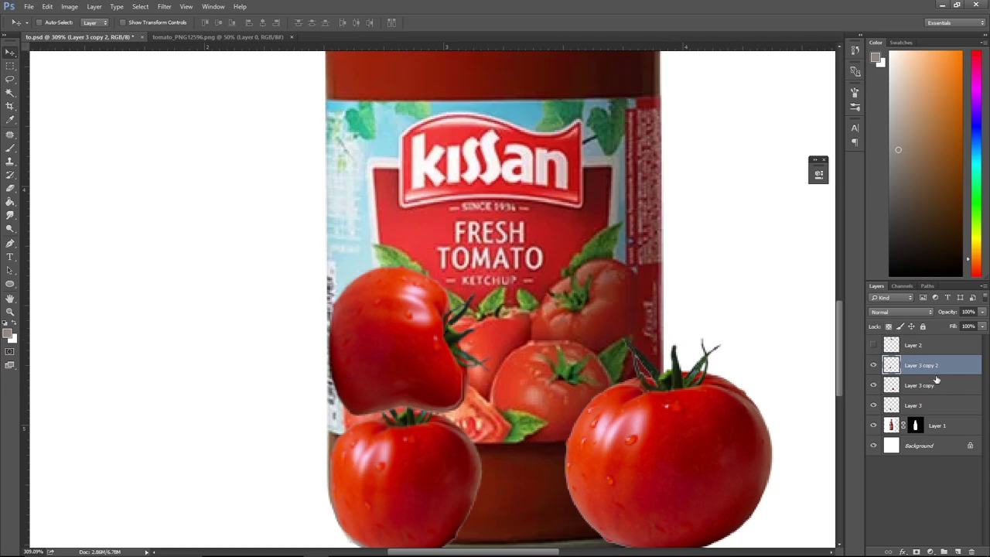
{"action": "left_click", "coordinate": [874, 366]}
{"action": "left_click", "coordinate": [874, 366]}
Duplicate the big right tomato onto the jar label and push the original toward the right edge.
{"action": "left_click", "coordinate": [692, 441]}
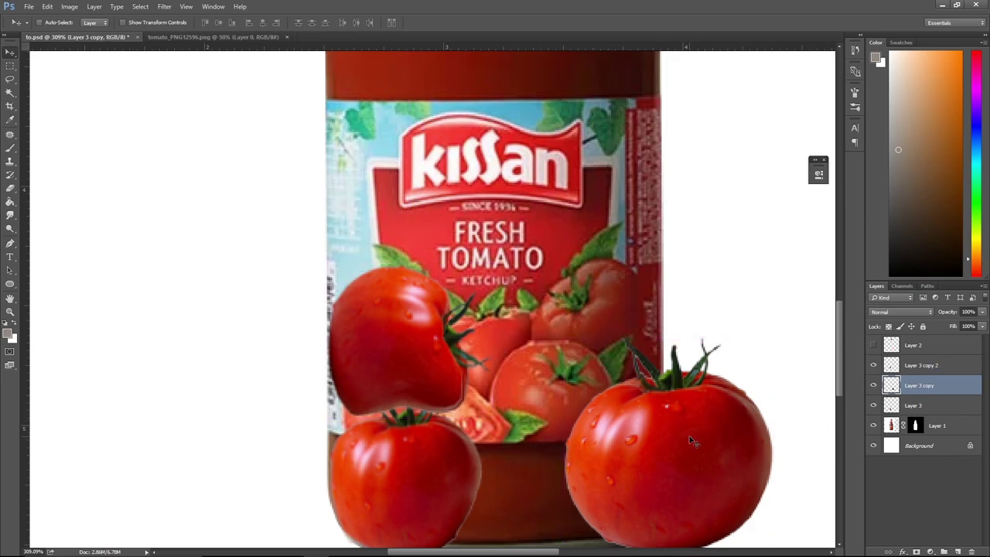
{"action": "left_click_drag", "start_coordinate": [692, 441], "coordinate": [589, 200]}
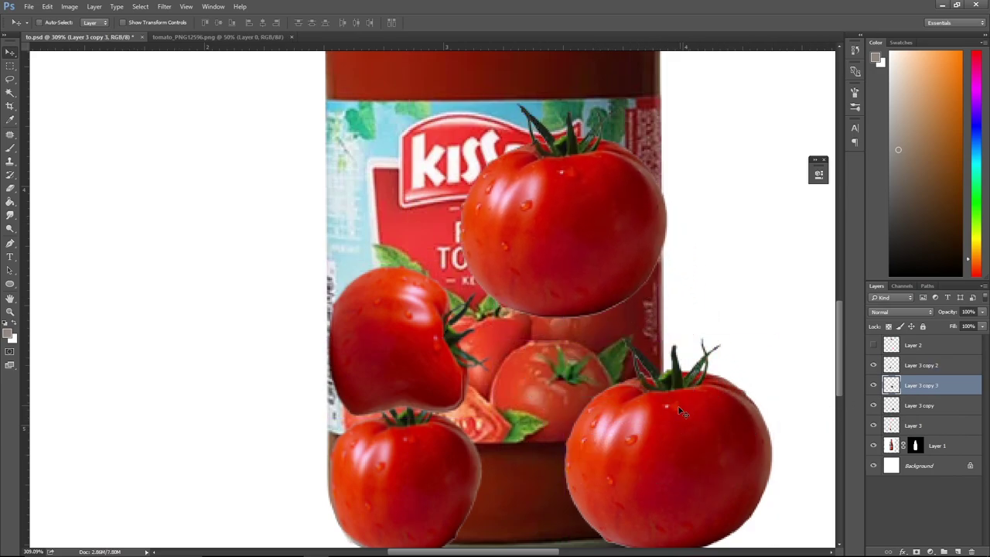
{"action": "left_click_drag", "start_coordinate": [680, 411], "coordinate": [667, 301]}
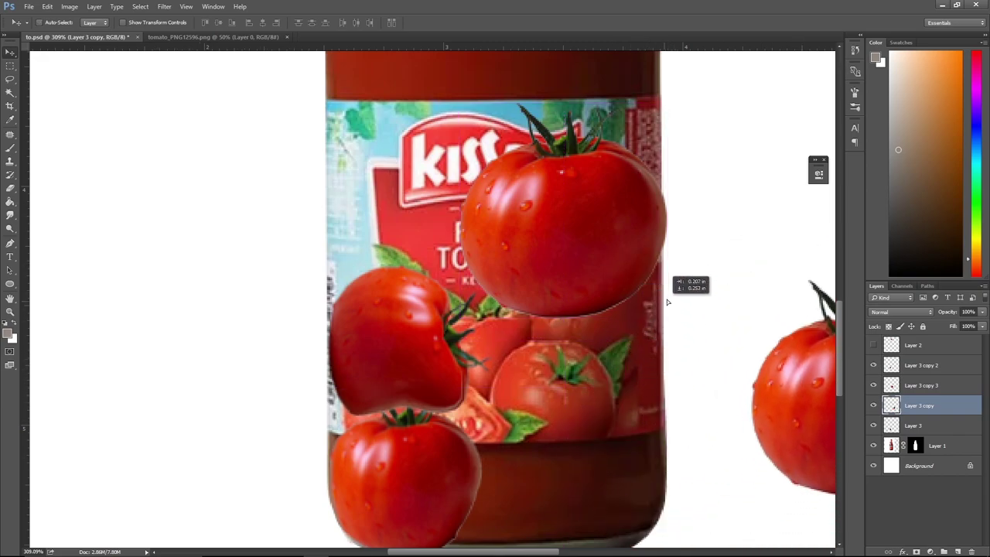
Rotate the tomato copy to about -22° and move it to the label's upper left.
{"action": "mouse_move", "coordinate": [578, 254]}
{"action": "left_mouse_down"}
{"action": "mouse_move", "coordinate": [602, 501]}
{"action": "mouse_move", "coordinate": [592, 491]}
{"action": "left_mouse_up"}
{"action": "key", "text": "ctrl+t"}
{"action": "left_click_drag", "start_coordinate": [724, 340], "coordinate": [696, 518]}
{"action": "left_click_drag", "start_coordinate": [572, 456], "coordinate": [477, 204]}
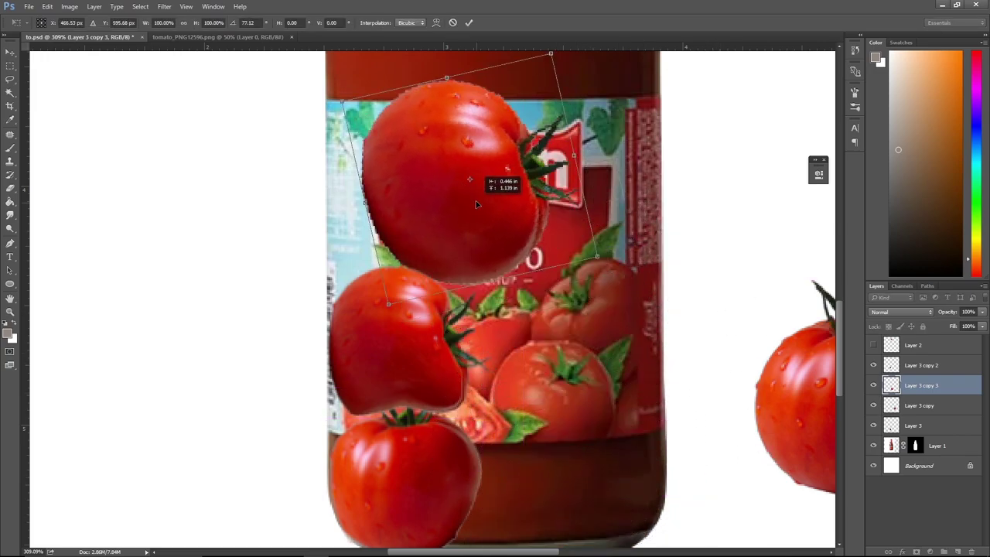
{"action": "left_click_drag", "start_coordinate": [557, 309], "coordinate": [584, 73]}
{"action": "mouse_move", "coordinate": [500, 221]}
{"action": "left_mouse_down"}
{"action": "mouse_move", "coordinate": [435, 196]}
{"action": "mouse_move", "coordinate": [424, 206]}
{"action": "left_mouse_up"}
Tilt the copy to about -31°, shrink it to roughly 65–69%, and apply the transform.
{"action": "left_click_drag", "start_coordinate": [546, 257], "coordinate": [544, 238]}
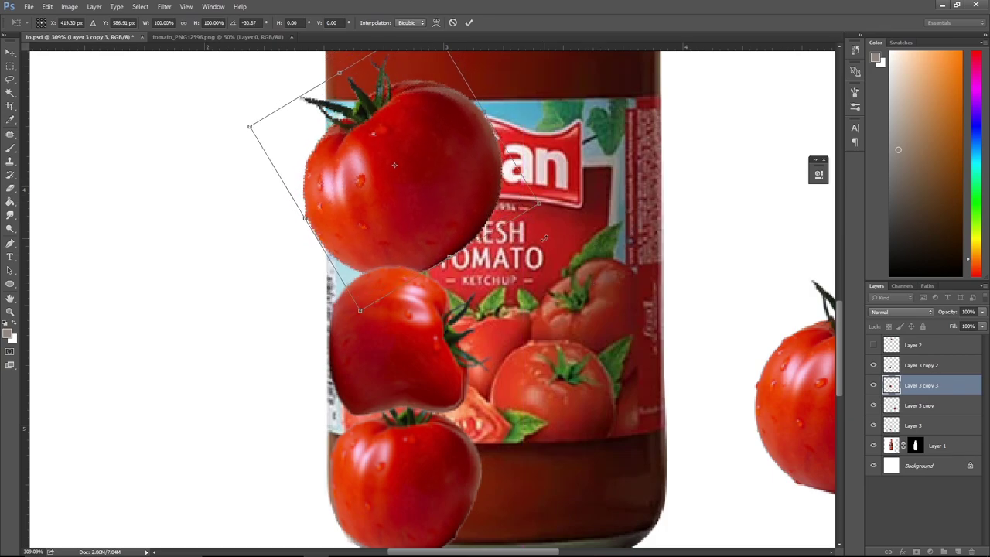
{"action": "left_click_drag", "start_coordinate": [464, 203], "coordinate": [475, 195]}
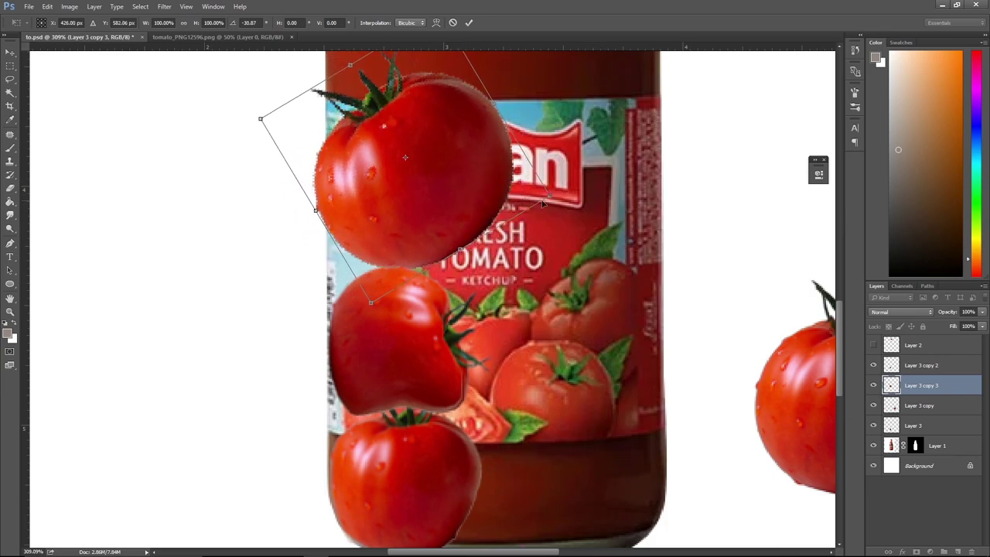
{"action": "mouse_move", "coordinate": [549, 196]}
{"action": "left_mouse_down"}
{"action": "mouse_move", "coordinate": [445, 169]}
{"action": "mouse_move", "coordinate": [434, 200]}
{"action": "left_mouse_up"}
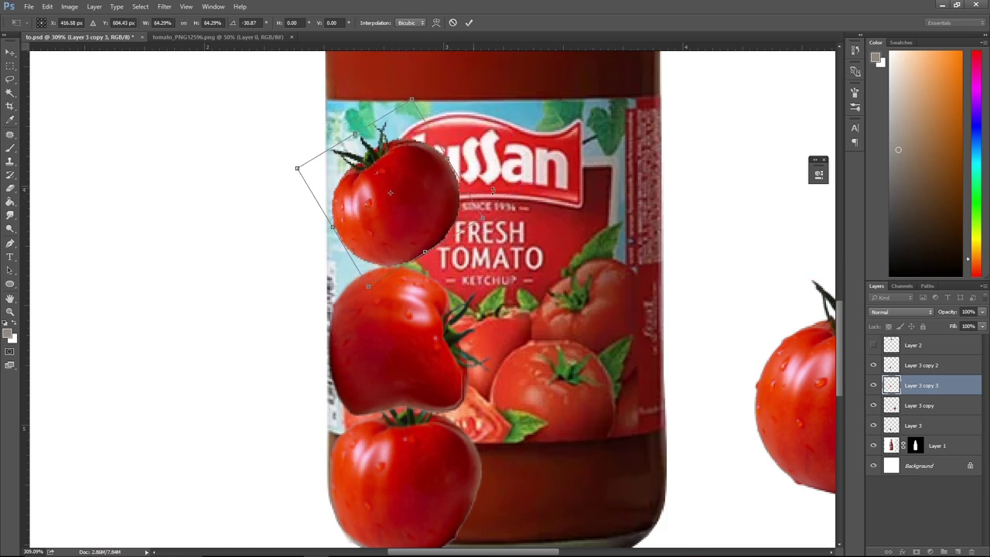
{"action": "left_click_drag", "start_coordinate": [485, 219], "coordinate": [495, 224]}
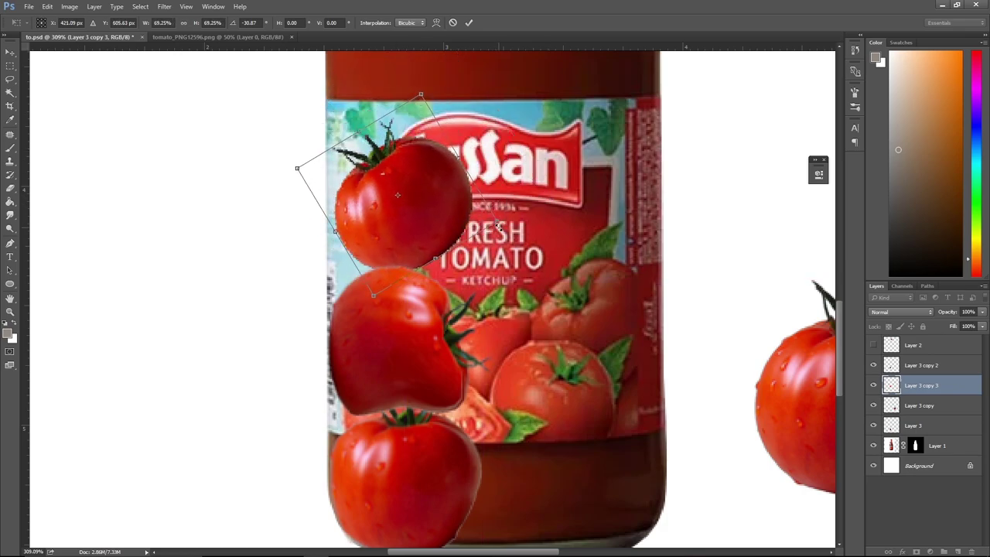
{"action": "key", "text": "Return"}
{"action": "scroll", "coordinate": [422, 173], "scroll_direction": "up", "scroll_amount": 1}
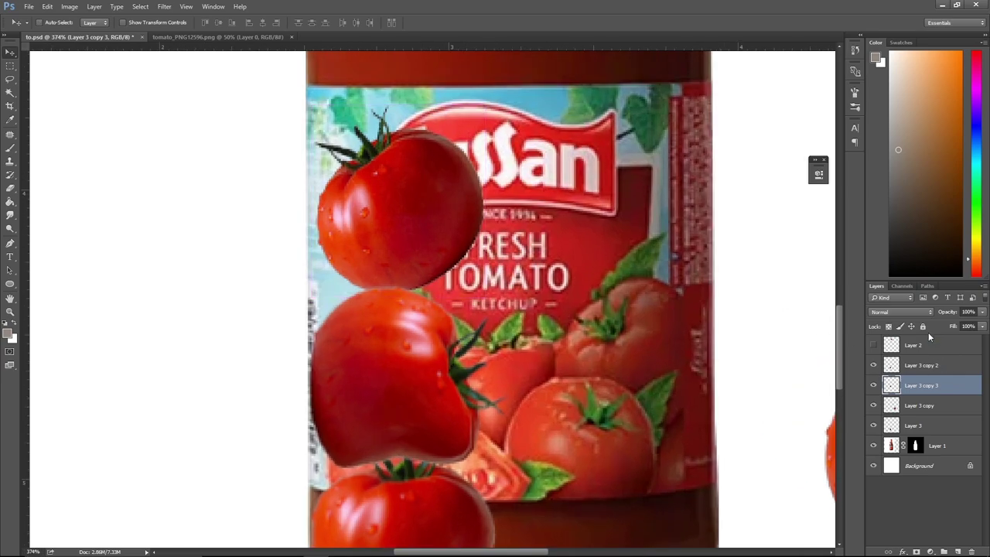
Zoom in on the label and nudge the top tomato up and left.
{"action": "scroll", "coordinate": [453, 259], "scroll_direction": "up", "scroll_amount": 1}
{"action": "scroll", "coordinate": [456, 248], "scroll_direction": "up", "scroll_amount": 1}
{"action": "scroll", "coordinate": [464, 221], "scroll_direction": "up", "scroll_amount": 1}
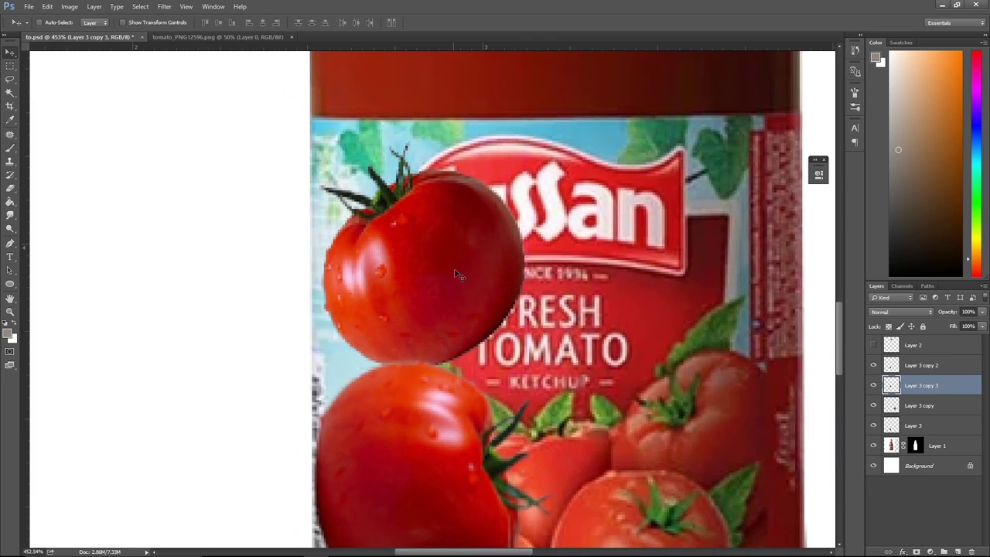
{"action": "mouse_move", "coordinate": [457, 273]}
{"action": "left_mouse_down"}
{"action": "mouse_move", "coordinate": [448, 232]}
{"action": "mouse_move", "coordinate": [442, 246]}
{"action": "left_mouse_up"}
{"action": "scroll", "coordinate": [443, 247], "scroll_direction": "up", "scroll_amount": 1}
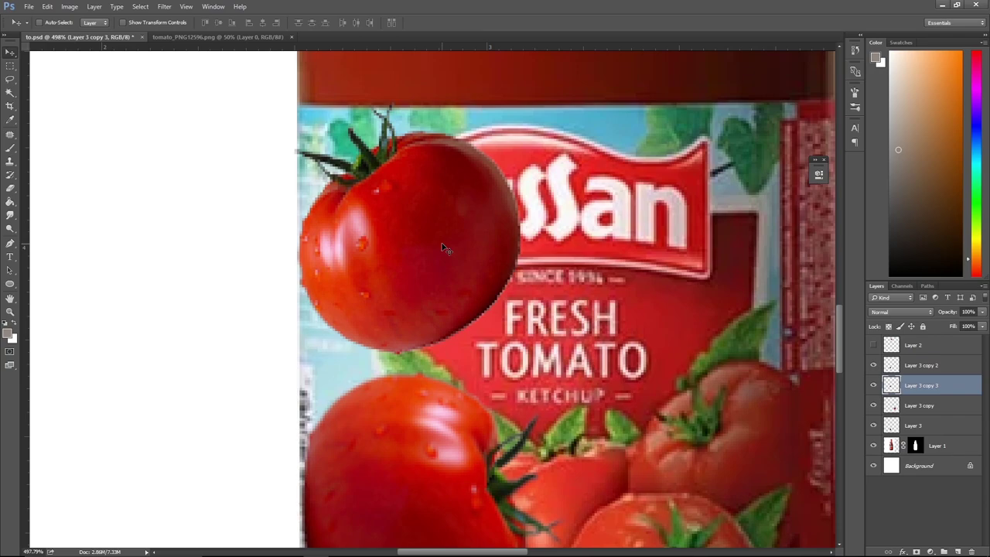
{"action": "key", "text": "b"}
{"action": "scroll", "coordinate": [410, 235], "scroll_direction": "down", "scroll_amount": 1}
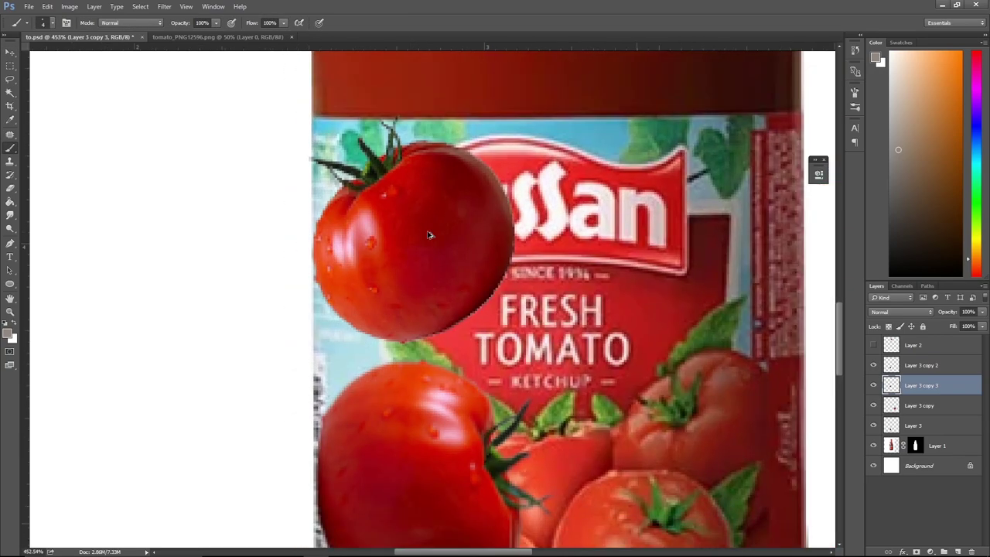
Draw a curved Pen path around the top tomato's left side and convert it to a selection.
{"action": "key", "text": "p"}
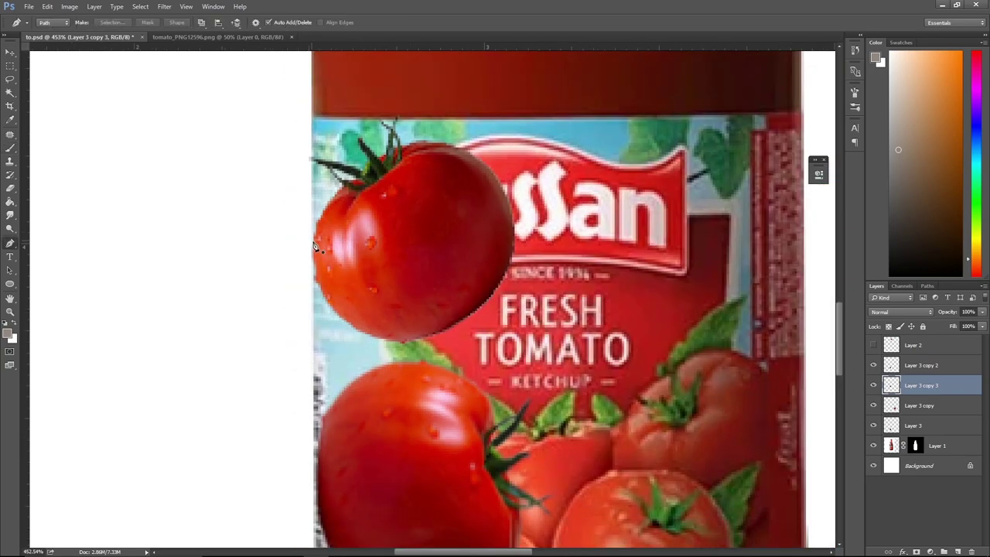
{"action": "left_click", "coordinate": [317, 242]}
{"action": "left_click_drag", "start_coordinate": [349, 180], "coordinate": [367, 171]}
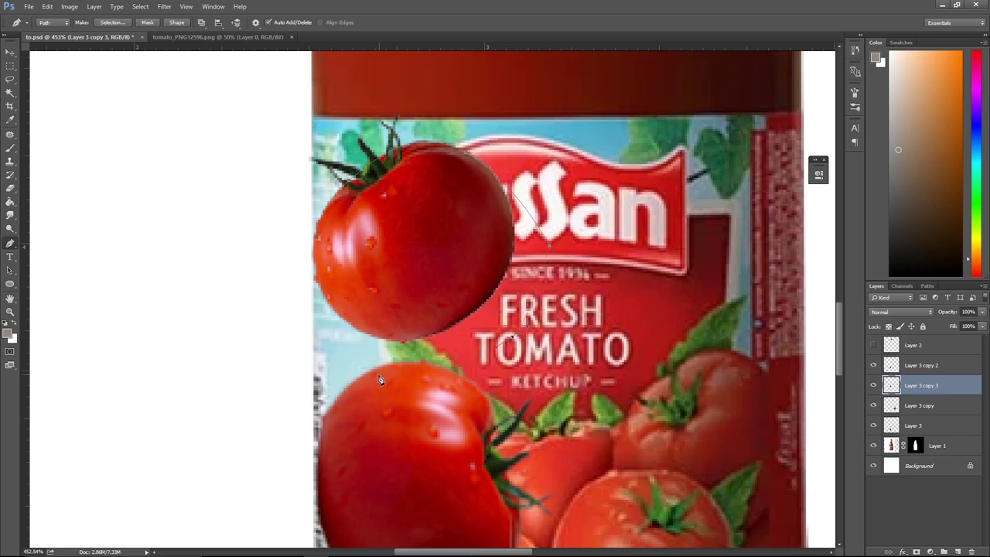
{"action": "left_click_drag", "start_coordinate": [290, 334], "coordinate": [290, 313]}
{"action": "key", "text": "ctrl+Return"}
Add an empty Layer 4 and brush sampled red over the tomato top near the stem.
{"action": "left_click", "coordinate": [959, 550]}
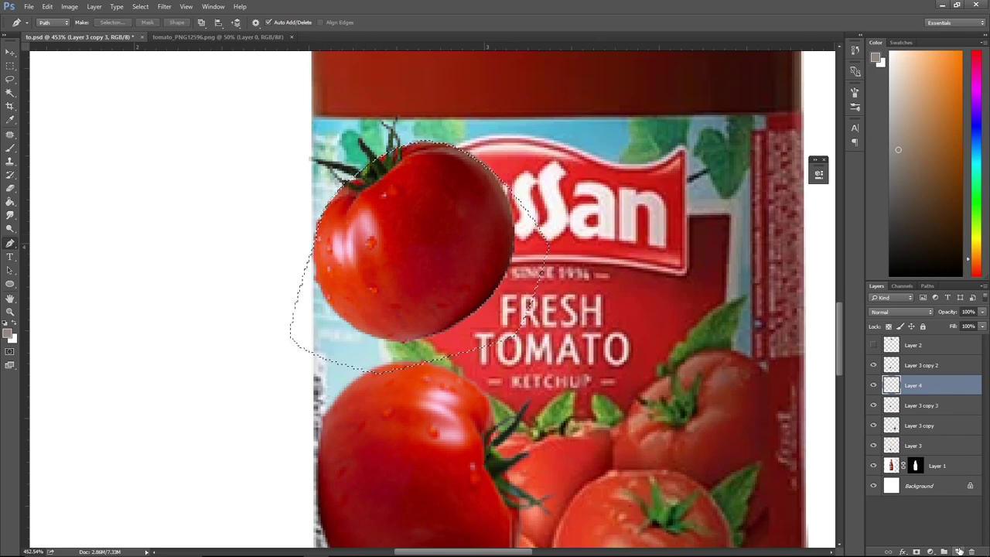
{"action": "key", "text": "b"}
{"action": "left_click", "coordinate": [432, 157], "text": "alt"}
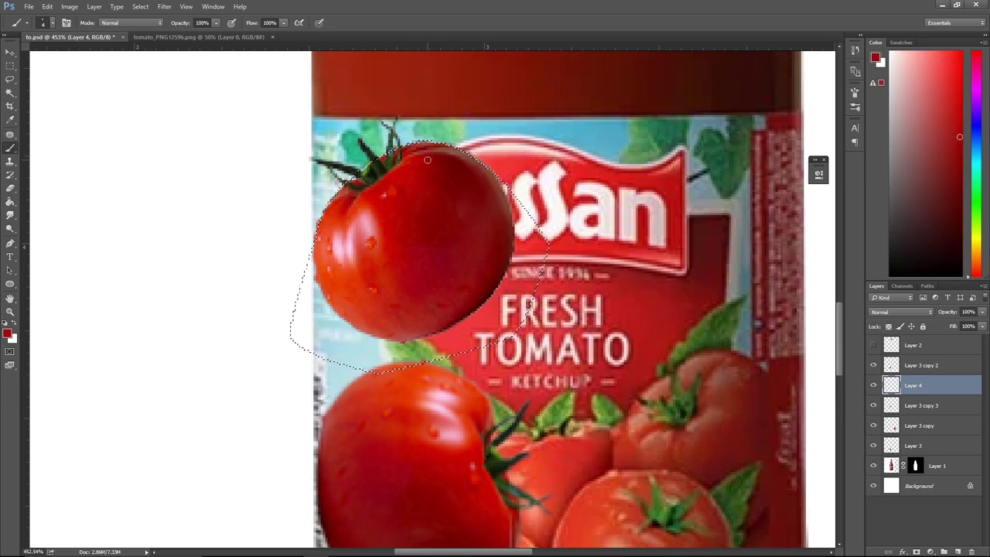
{"action": "key", "text": "bracketright"}
{"action": "key", "text": "bracketright"}
{"action": "key", "text": "bracketright"}
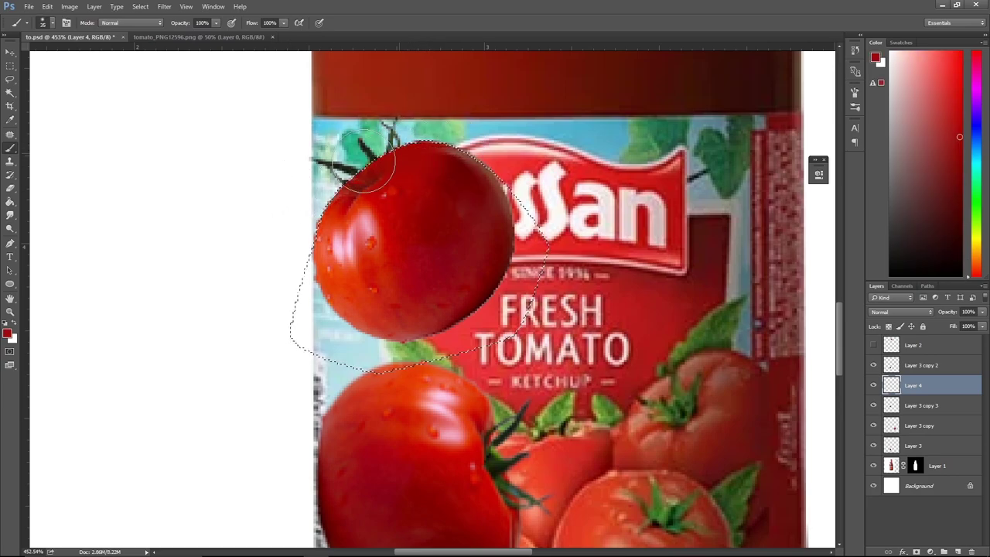
{"action": "left_click_drag", "start_coordinate": [364, 159], "coordinate": [358, 180]}
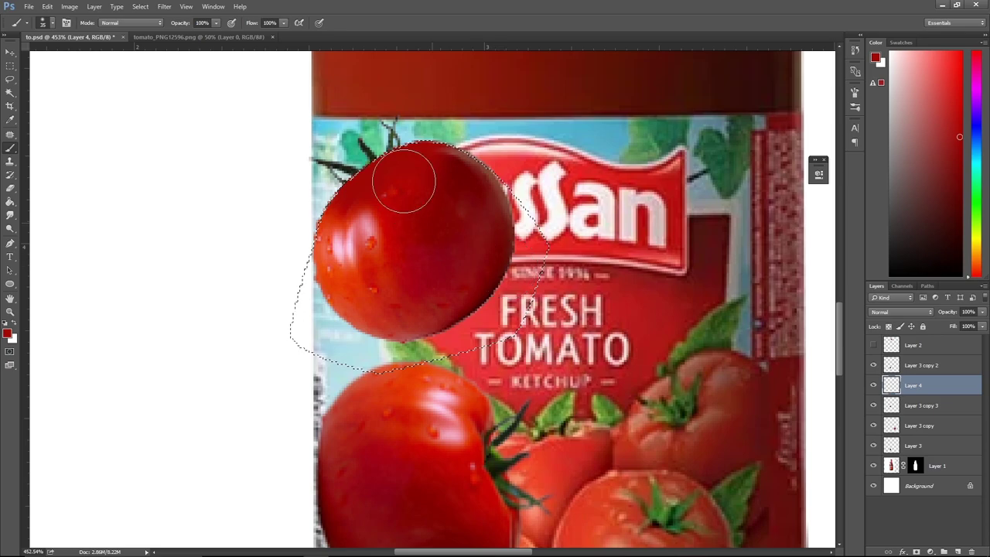
Sample darker and orange-red tones and paint shading over the tomato's upper area.
{"action": "left_click", "coordinate": [468, 171], "text": "alt"}
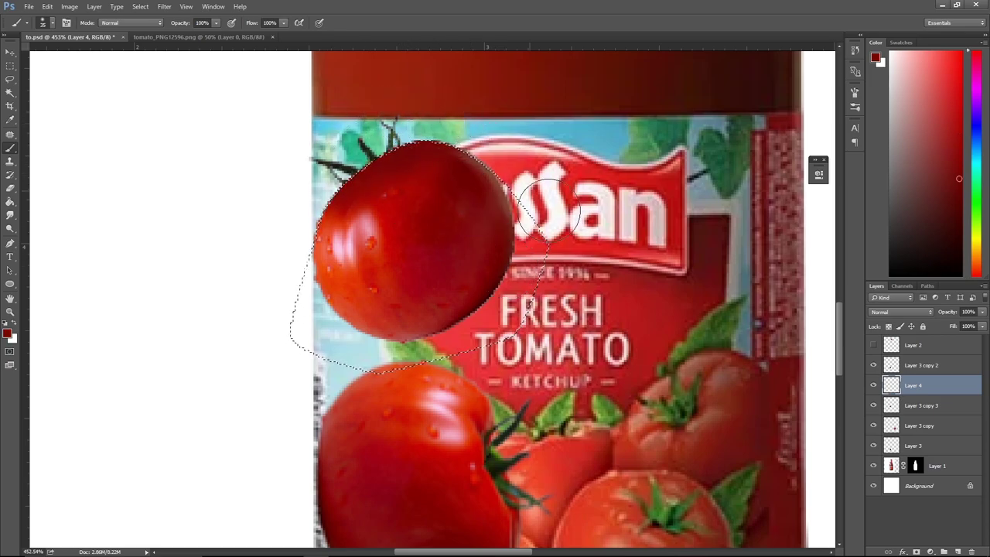
{"action": "left_click", "coordinate": [499, 170], "text": "alt"}
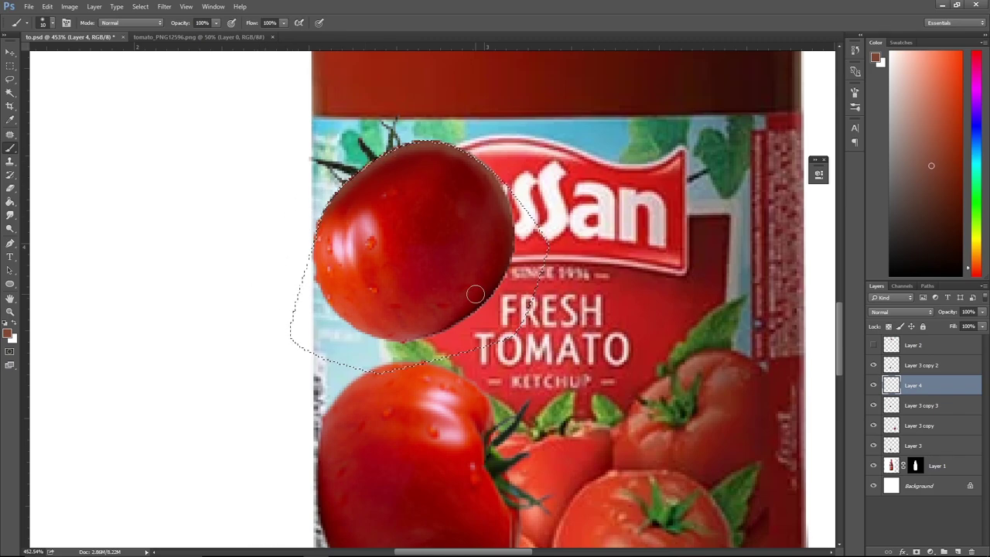
{"action": "left_click", "coordinate": [427, 186], "text": "alt"}
{"action": "key", "text": "bracketright"}
{"action": "key", "text": "bracketright"}
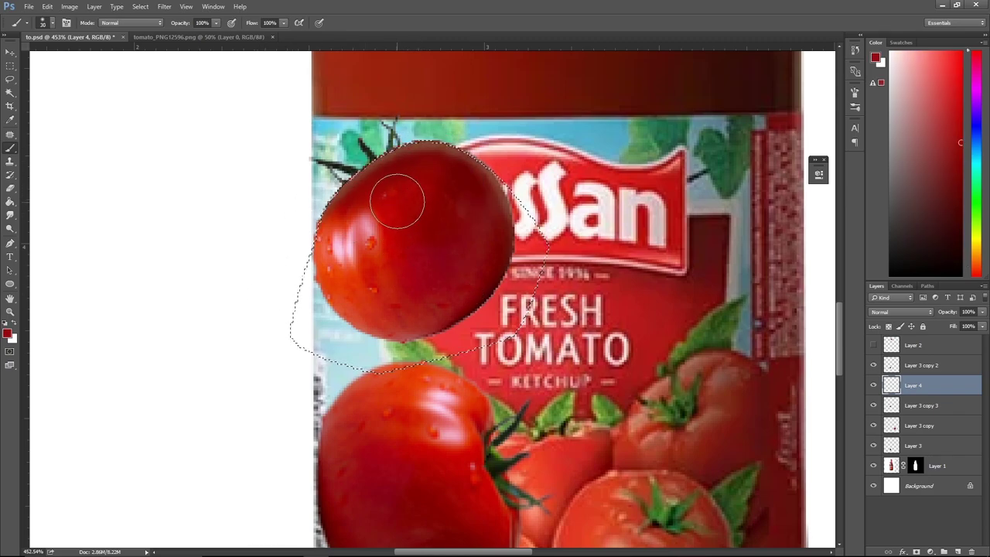
{"action": "mouse_move", "coordinate": [409, 188]}
{"action": "left_mouse_down"}
{"action": "mouse_move", "coordinate": [365, 197]}
{"action": "mouse_move", "coordinate": [383, 220]}
{"action": "left_mouse_up"}
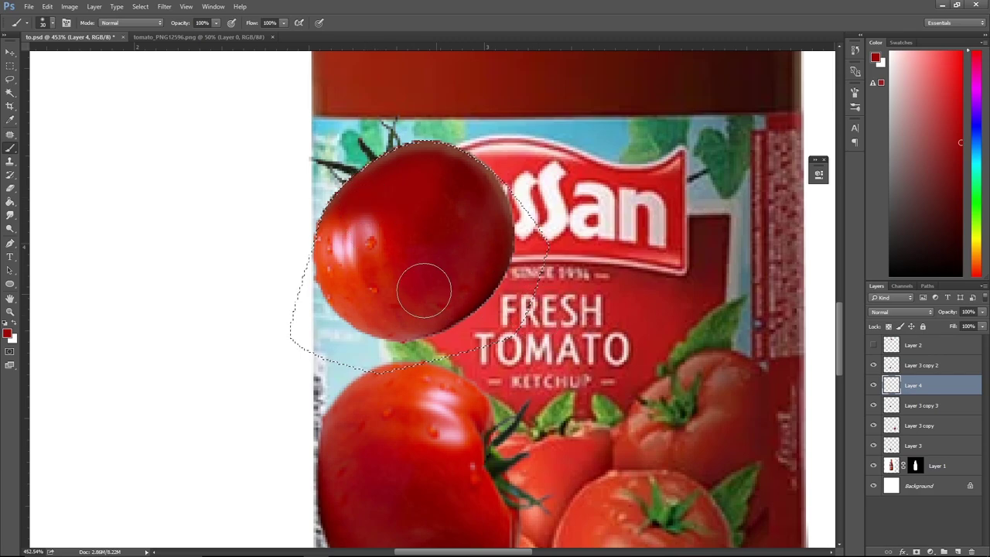
{"action": "left_click", "coordinate": [336, 280], "text": "alt"}
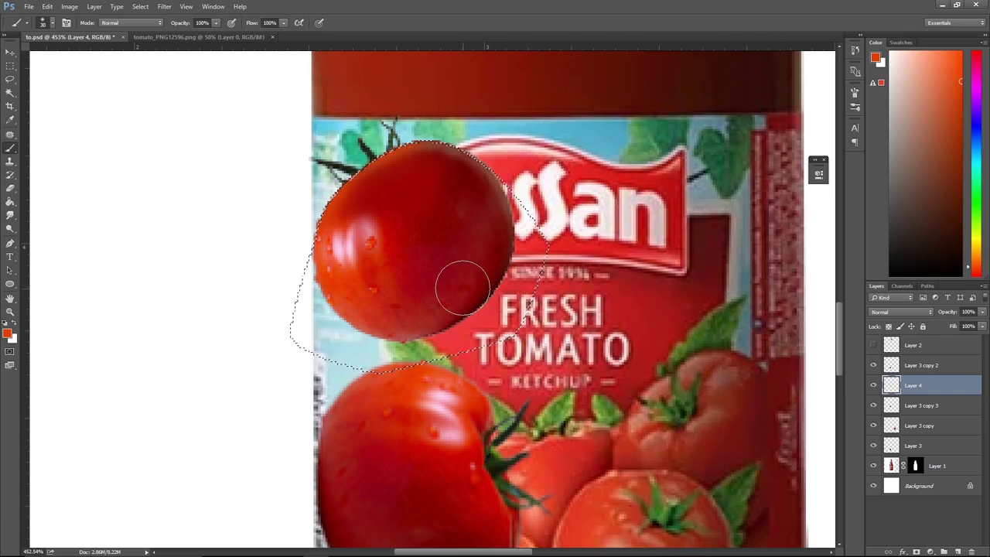
{"action": "left_click", "coordinate": [392, 205], "text": "alt"}
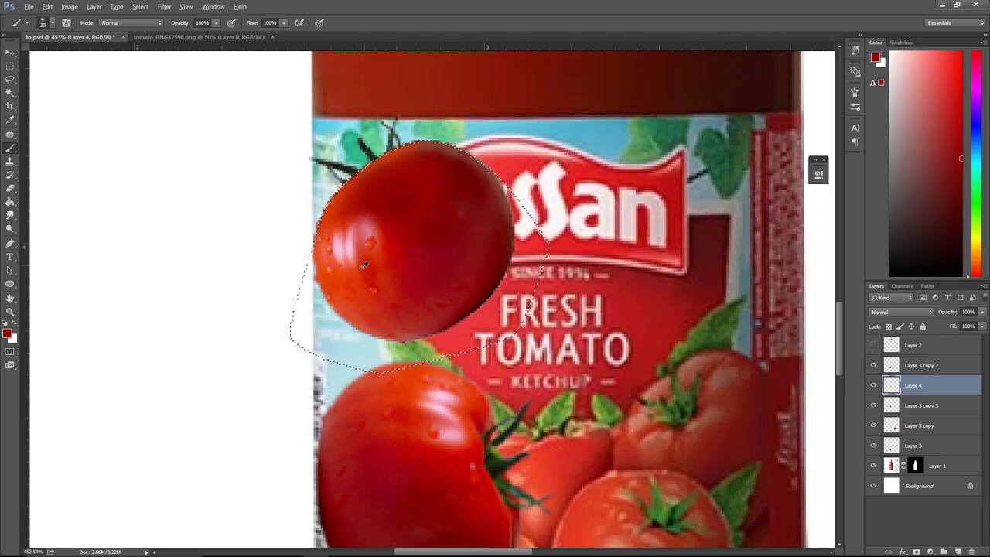
{"action": "left_click", "coordinate": [340, 280], "text": "alt"}
{"action": "left_click_drag", "start_coordinate": [386, 217], "coordinate": [420, 188]}
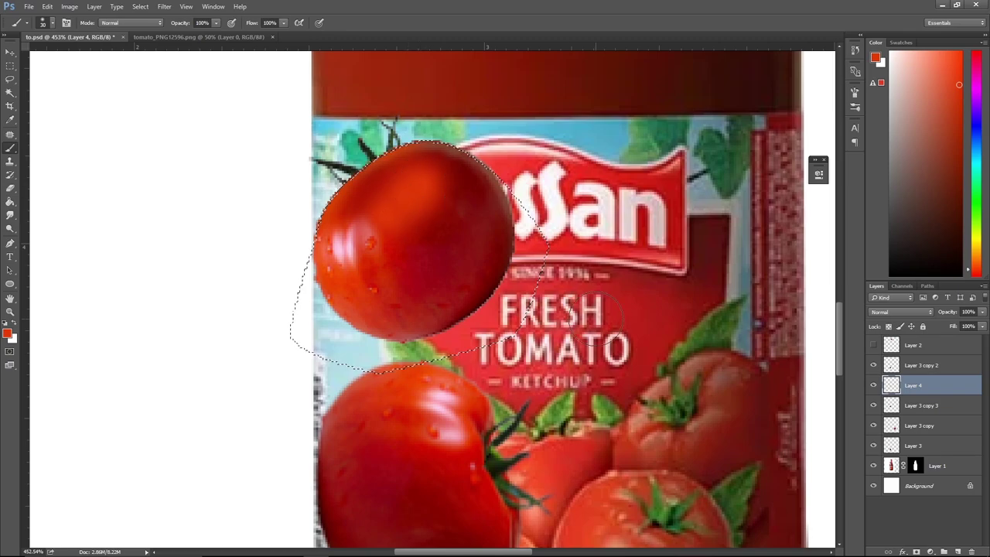
Erase part of the dark patch with a smaller eraser and clear the selection.
{"action": "key", "text": "e"}
{"action": "key", "text": "bracketleft"}
{"action": "key", "text": "bracketleft"}
{"action": "key", "text": "bracketleft"}
{"action": "key", "text": "bracketleft"}
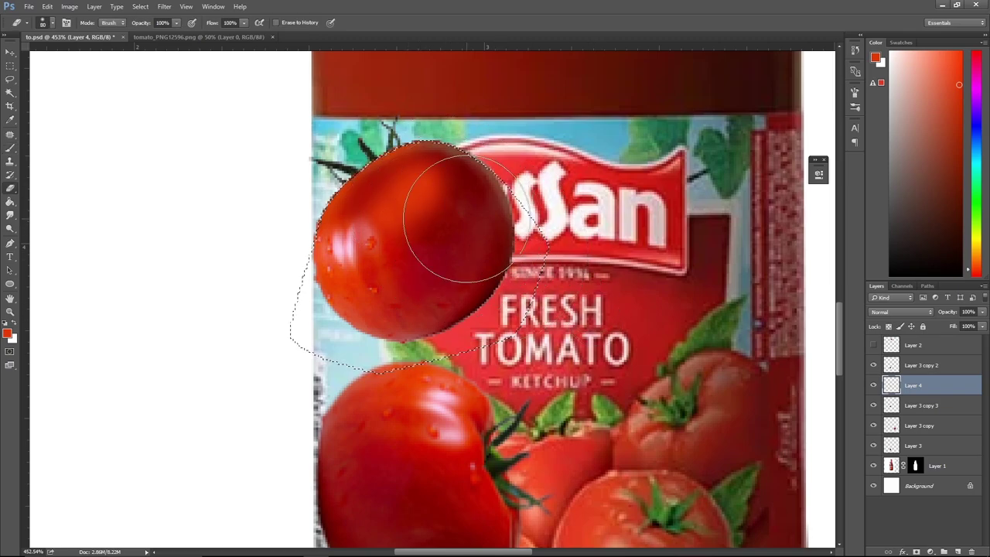
{"action": "mouse_move", "coordinate": [459, 230]}
{"action": "left_mouse_down"}
{"action": "mouse_move", "coordinate": [464, 236]}
{"action": "mouse_move", "coordinate": [474, 192]}
{"action": "mouse_move", "coordinate": [506, 232]}
{"action": "mouse_move", "coordinate": [483, 230]}
{"action": "left_mouse_up"}
{"action": "key", "text": "b"}
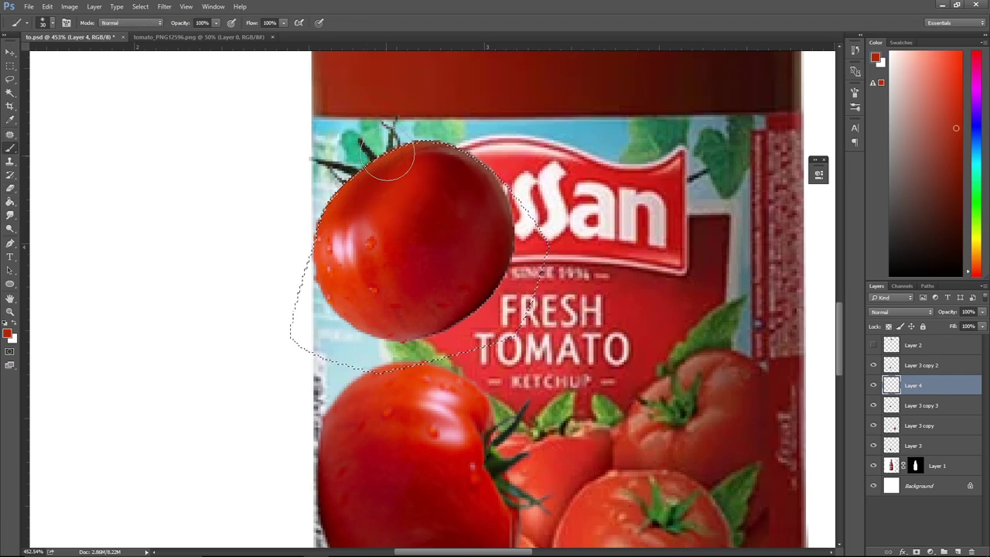
{"action": "key", "text": "ctrl+d"}
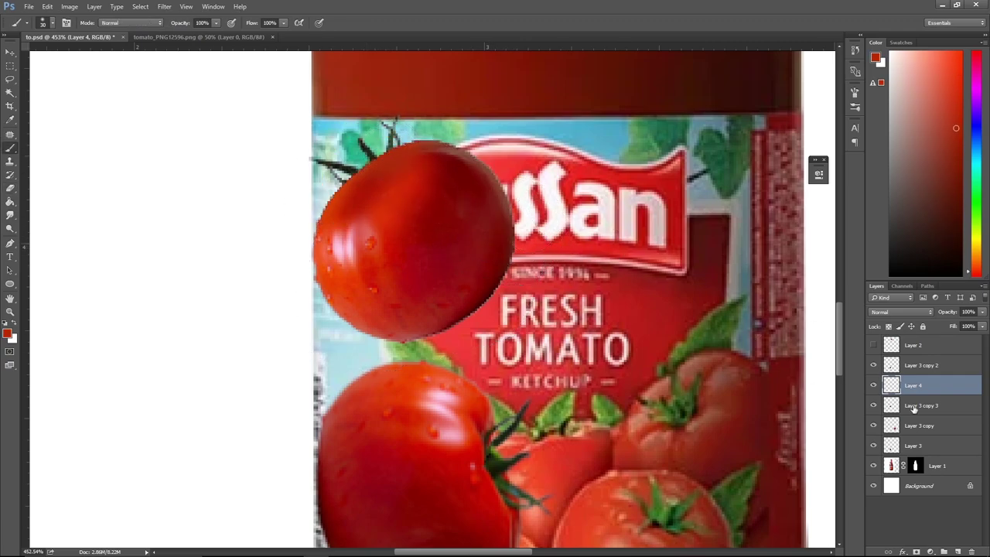
On Layer 3 copy 3, erase the dark stem strokes above the top tomato.
{"action": "left_click", "coordinate": [873, 405]}
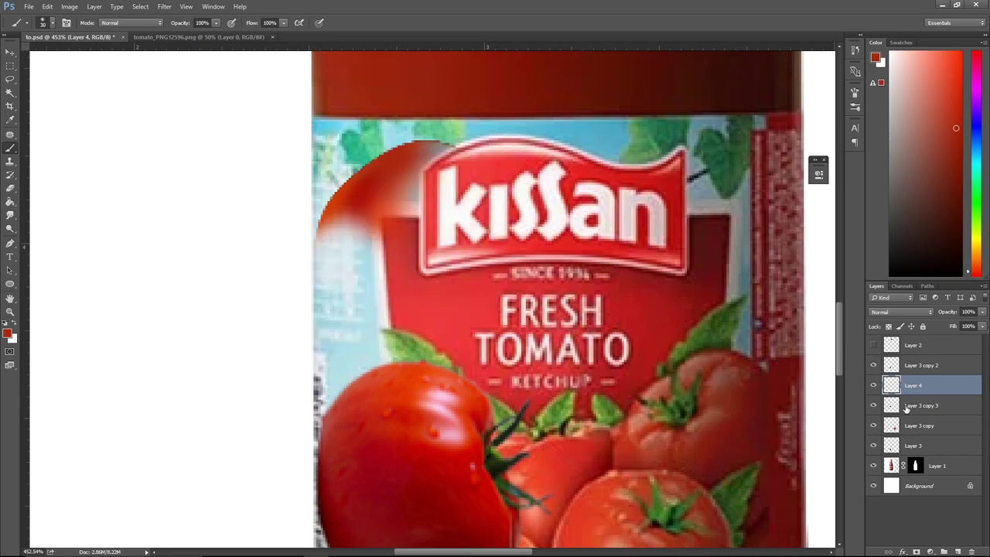
{"action": "left_click", "coordinate": [906, 408]}
{"action": "key", "text": "e"}
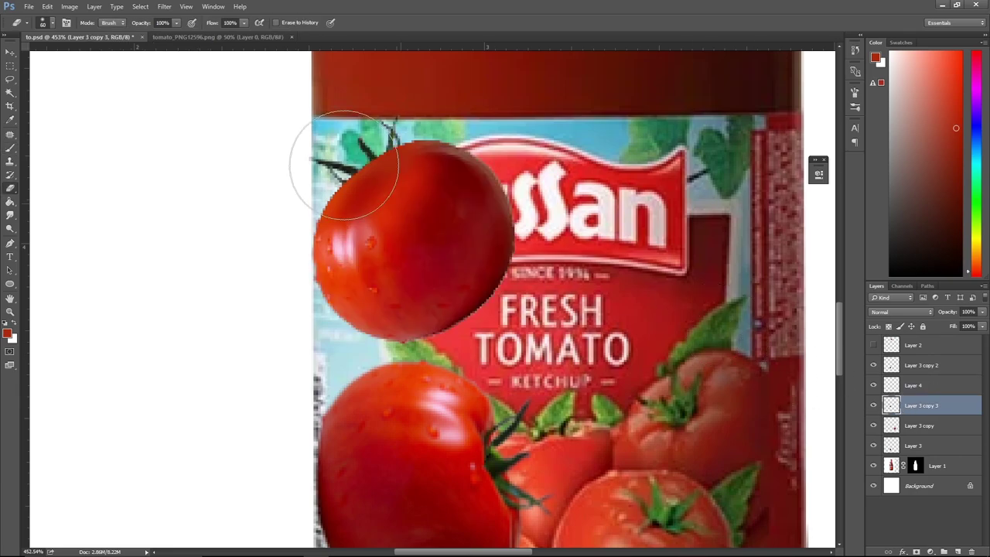
{"action": "key", "text": "bracketleft"}
{"action": "key", "text": "bracketleft"}
{"action": "key", "text": "bracketleft"}
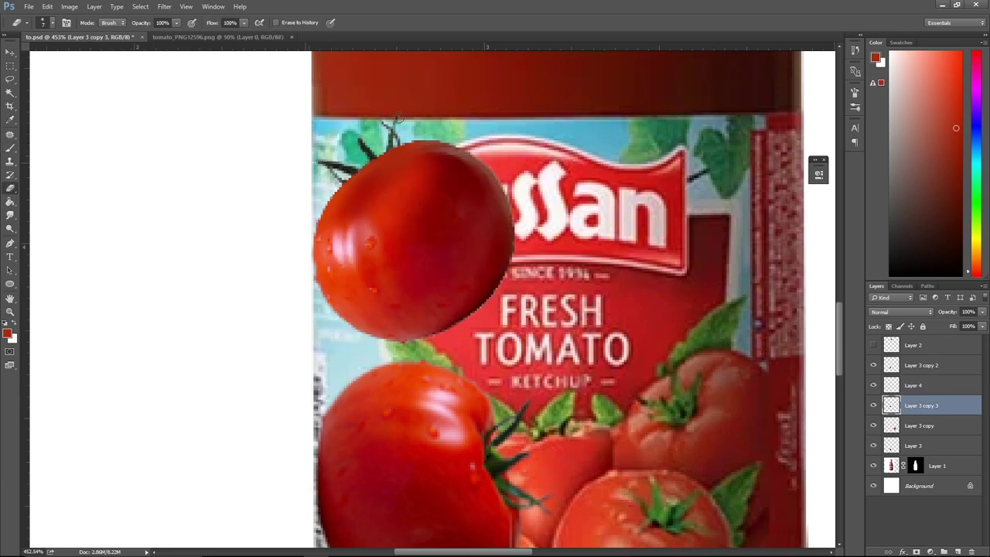
{"action": "mouse_move", "coordinate": [390, 124]}
{"action": "left_mouse_down"}
{"action": "mouse_move", "coordinate": [318, 176]}
{"action": "mouse_move", "coordinate": [392, 138]}
{"action": "left_mouse_up"}
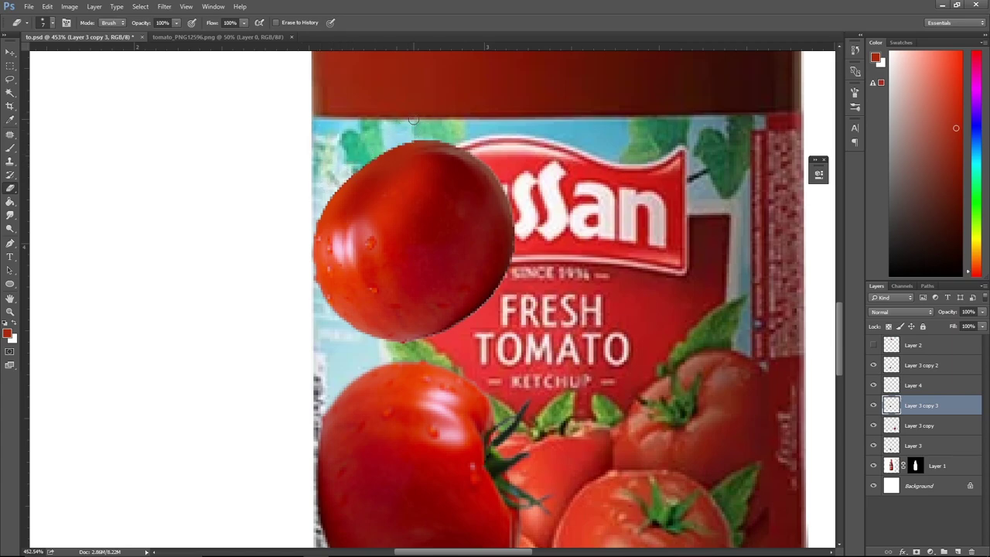
Compare the tomato and shading layers, then merge them into a single Layer 4.
{"action": "left_click", "coordinate": [874, 405]}
{"action": "left_click", "coordinate": [874, 405]}
{"action": "left_click", "coordinate": [873, 386]}
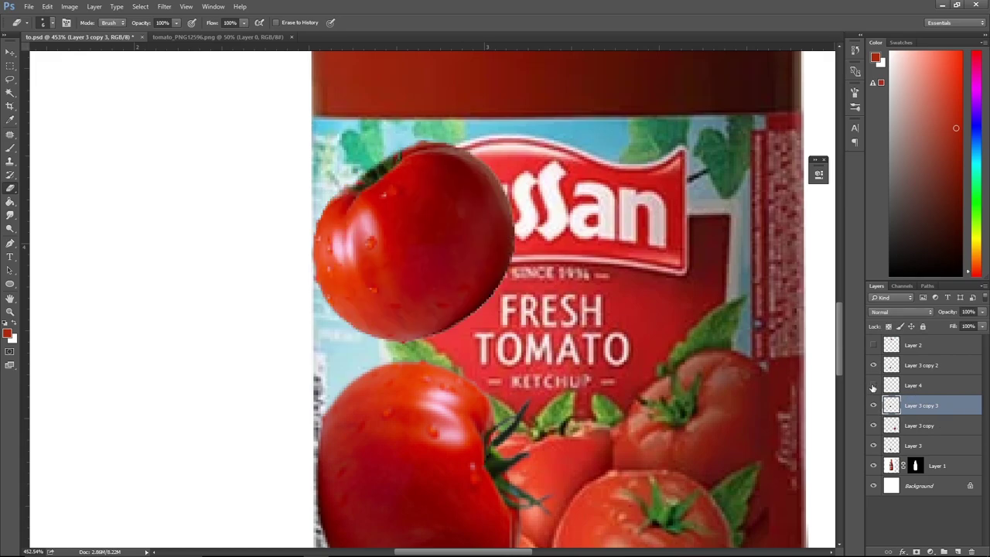
{"action": "left_click", "coordinate": [873, 385]}
{"action": "left_click", "coordinate": [934, 379], "text": "shift"}
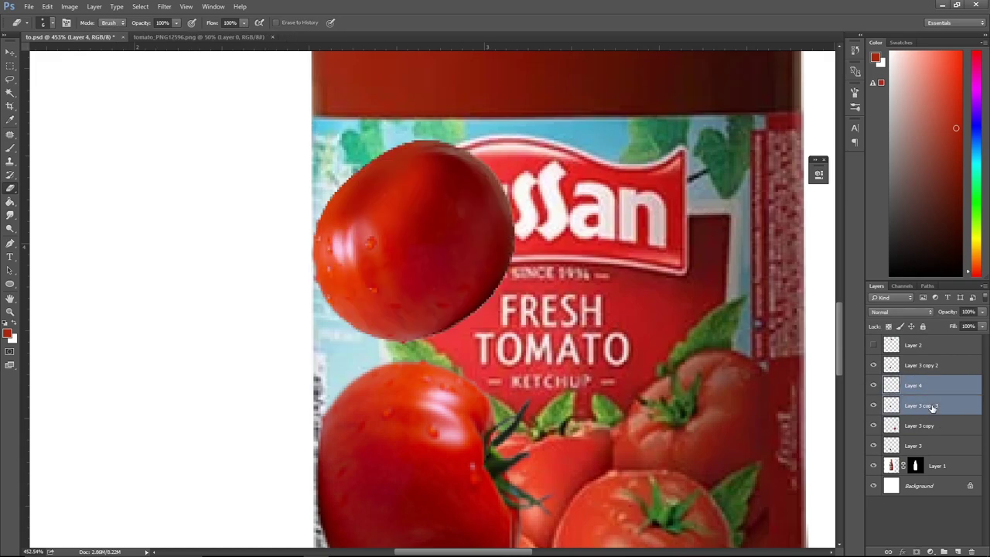
{"action": "key", "text": "ctrl+e"}
{"action": "key", "text": "ctrl+t"}
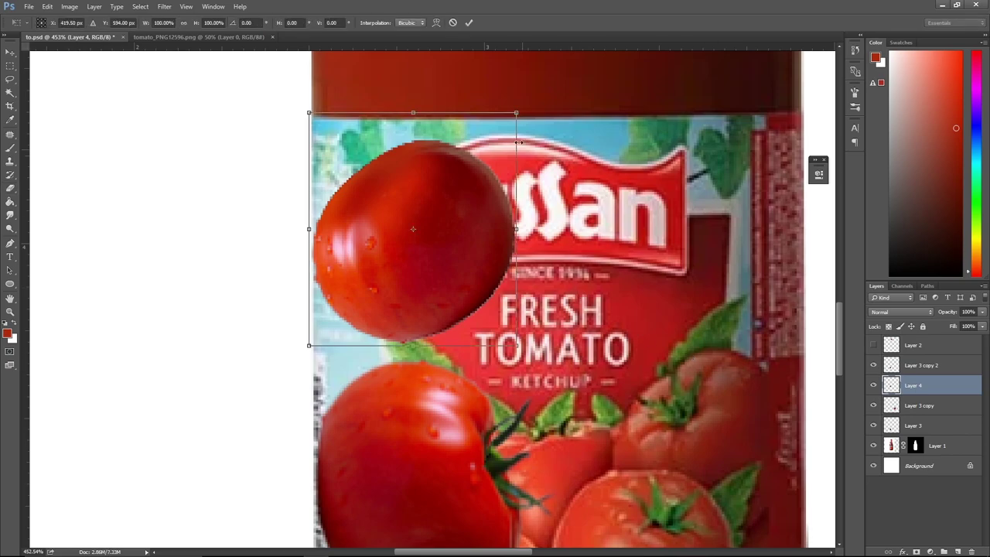
Rotate the merged tomato about 96° and enlarge it to about 160% over the label's lower tomatoes.
{"action": "left_click_drag", "start_coordinate": [516, 113], "coordinate": [478, 147]}
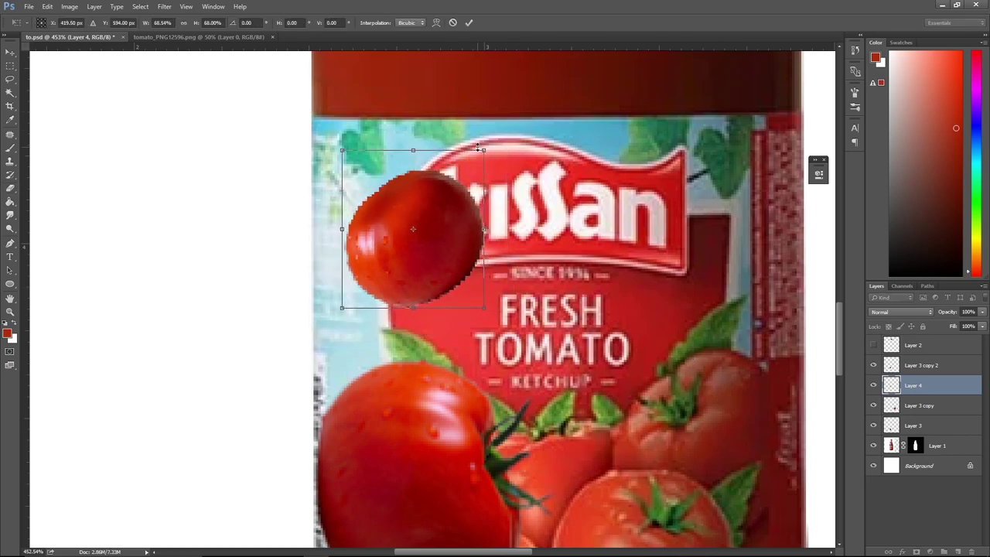
{"action": "scroll", "coordinate": [487, 202], "scroll_direction": "down", "scroll_amount": 3}
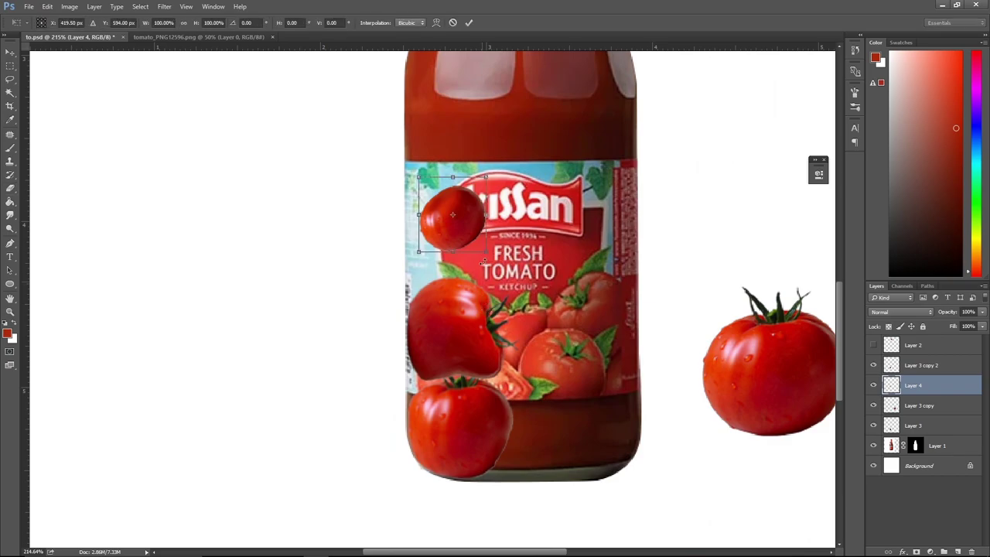
{"action": "mouse_move", "coordinate": [507, 159]}
{"action": "left_mouse_down"}
{"action": "mouse_move", "coordinate": [483, 253]}
{"action": "mouse_move", "coordinate": [501, 272]}
{"action": "left_mouse_up"}
{"action": "mouse_move", "coordinate": [464, 215]}
{"action": "left_mouse_down"}
{"action": "mouse_move", "coordinate": [557, 339]}
{"action": "mouse_move", "coordinate": [546, 347]}
{"action": "left_mouse_up"}
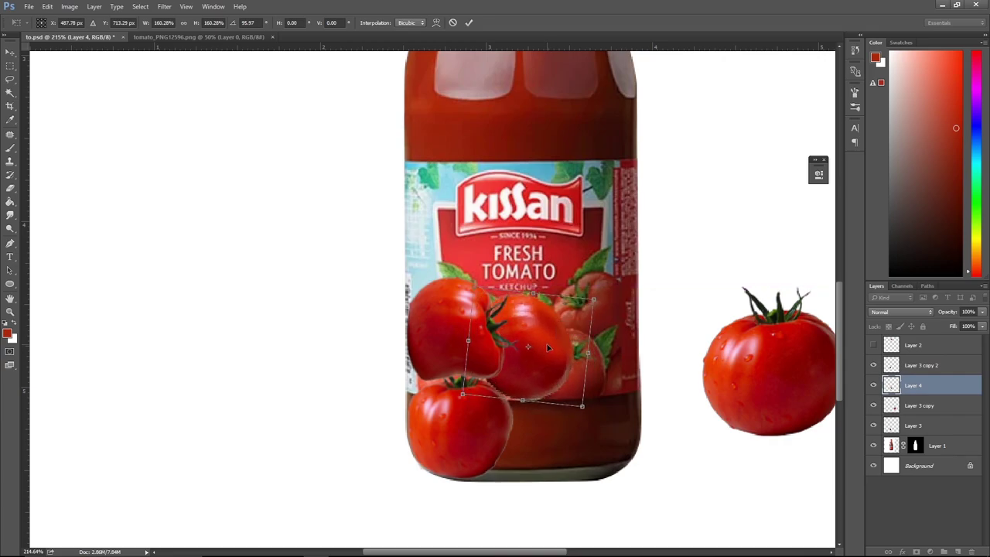
Apply the transform, move Layer 4 just above Layer 1, and shift its tomato further down.
{"action": "key", "text": "Return"}
{"action": "key", "text": "e"}
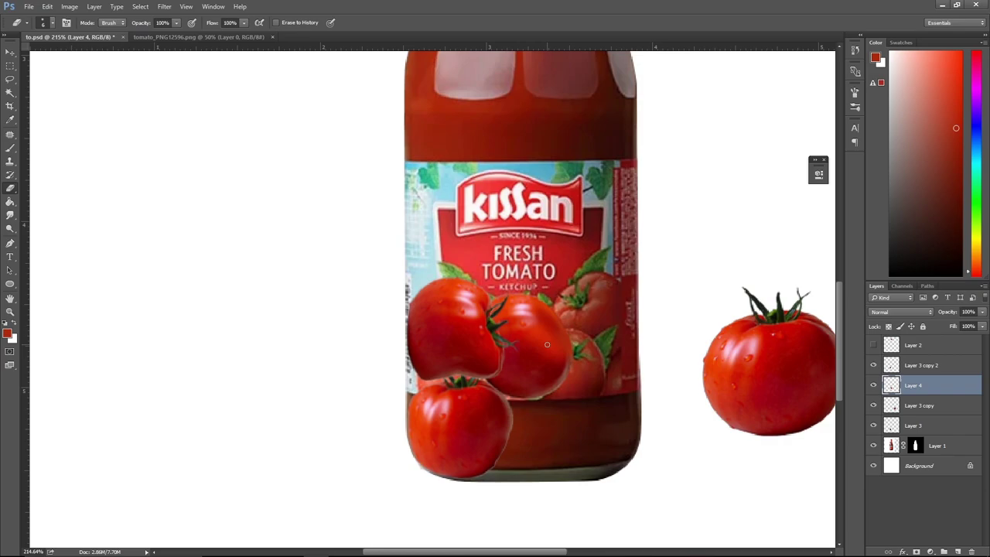
{"action": "left_click_drag", "start_coordinate": [917, 386], "coordinate": [920, 435]}
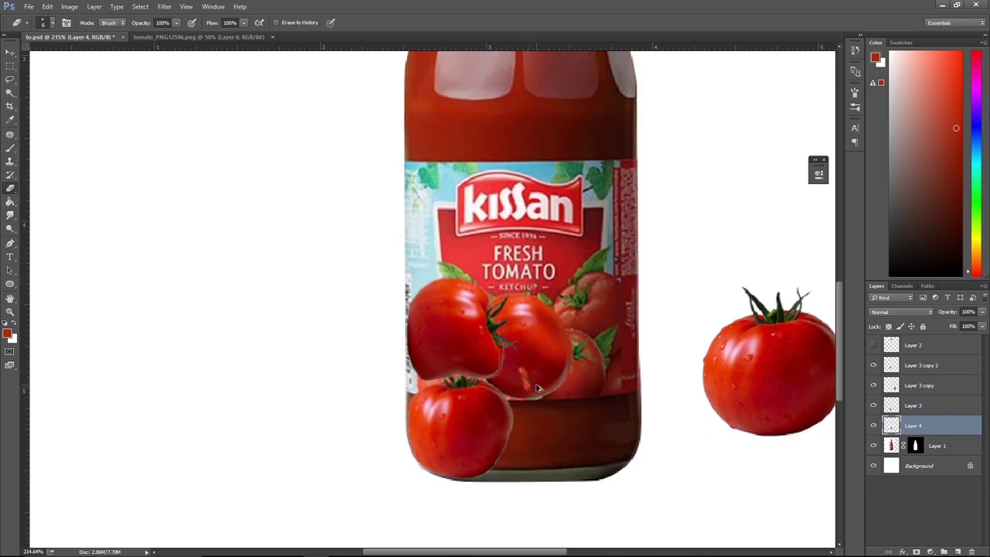
{"action": "key", "text": "v"}
{"action": "mouse_move", "coordinate": [529, 384]}
{"action": "left_mouse_down"}
{"action": "mouse_move", "coordinate": [531, 435]}
{"action": "mouse_move", "coordinate": [466, 400]}
{"action": "left_mouse_up"}
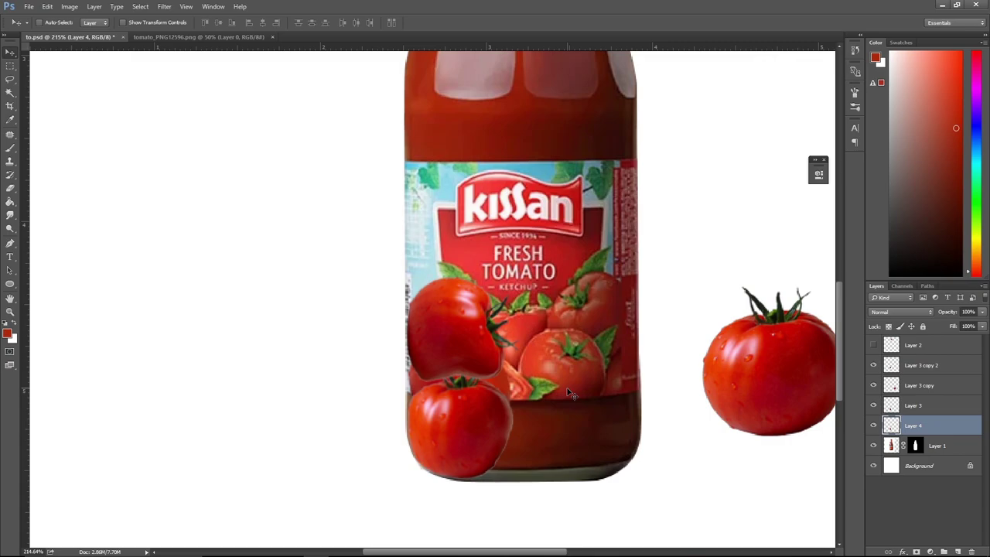
{"action": "left_click", "coordinate": [873, 405]}
{"action": "left_click", "coordinate": [874, 405]}
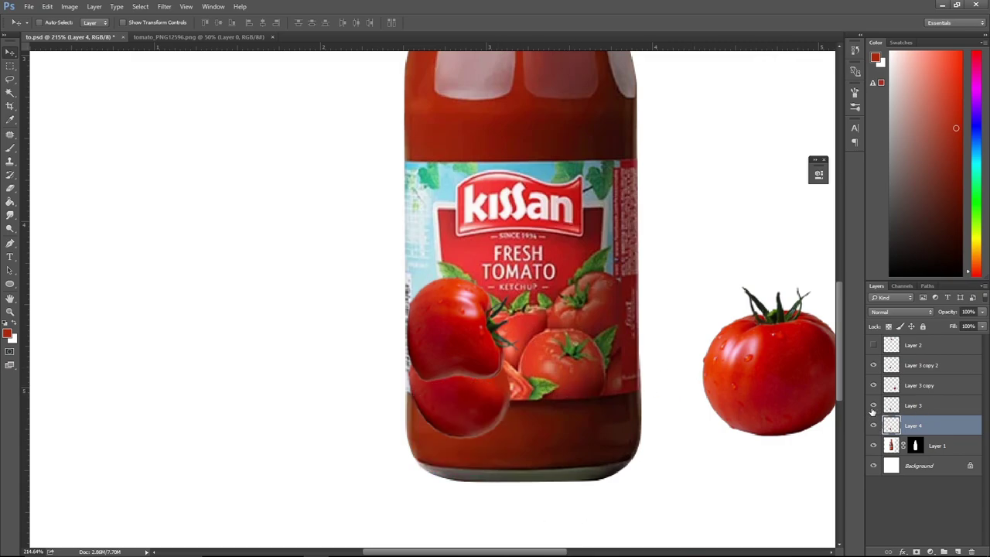
{"action": "left_click", "coordinate": [803, 381], "text": "ctrl"}
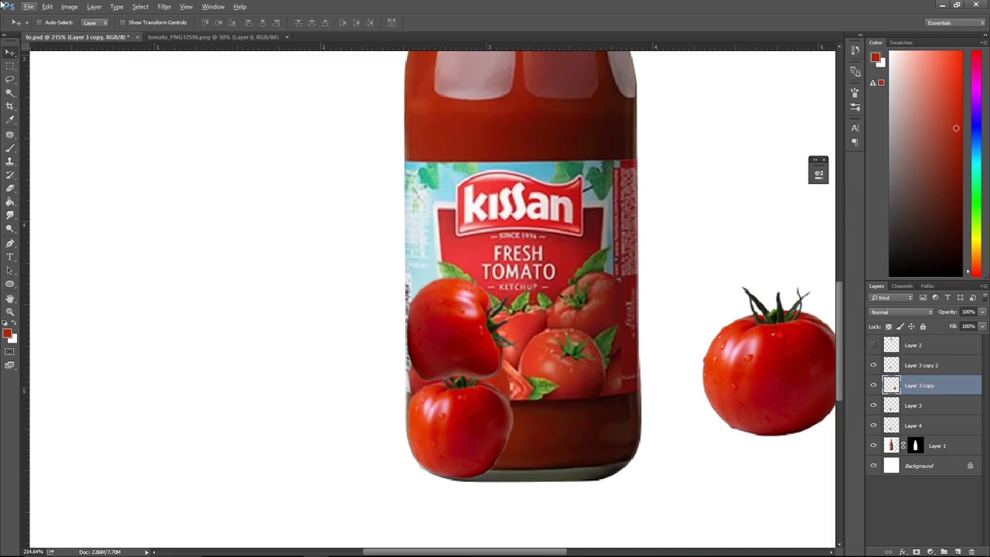
Open Two-Juicy-Tomato-PNG-image.png.
{"action": "left_click", "coordinate": [28, 6]}
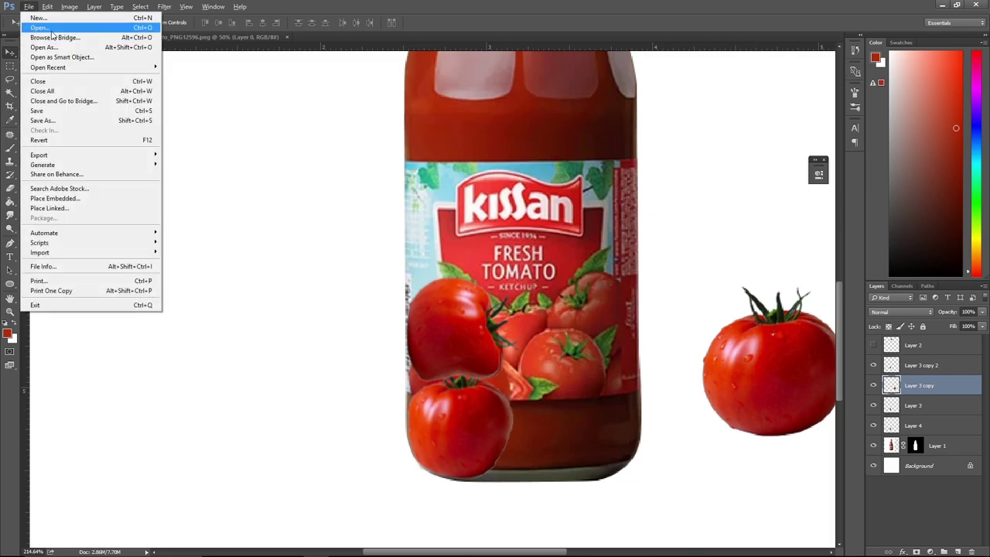
{"action": "left_click", "coordinate": [432, 203]}
{"action": "double_click", "coordinate": [174, 150]}
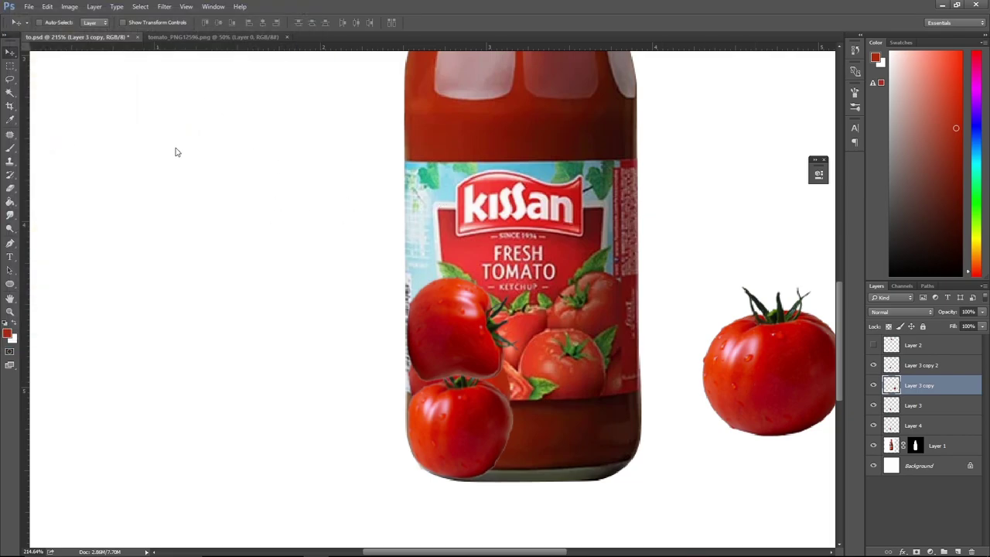
Trace a Pen path from the front tomato's top edge down its right side.
{"action": "key", "text": "p"}
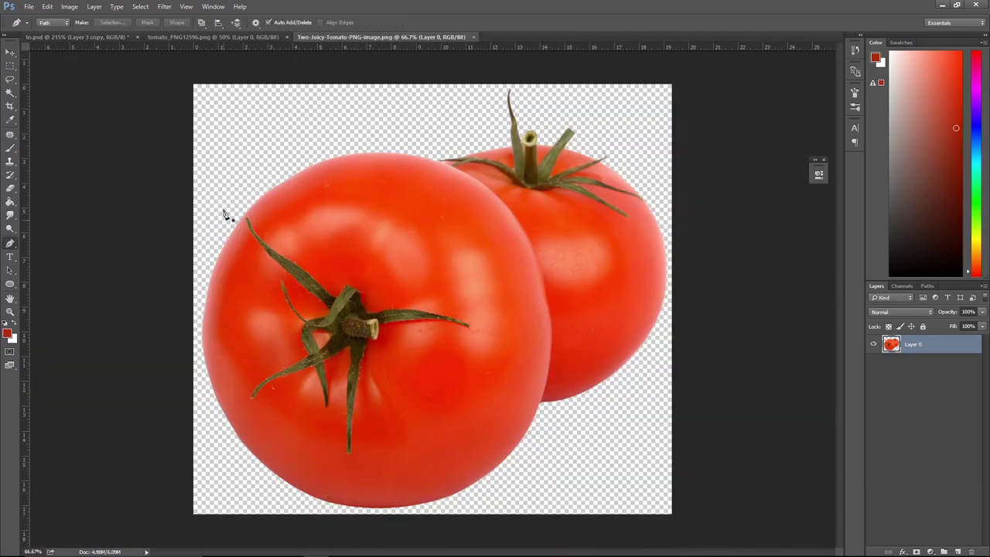
{"action": "scroll", "coordinate": [453, 185], "scroll_direction": "up", "scroll_amount": 1}
{"action": "scroll", "coordinate": [455, 179], "scroll_direction": "up", "scroll_amount": 1}
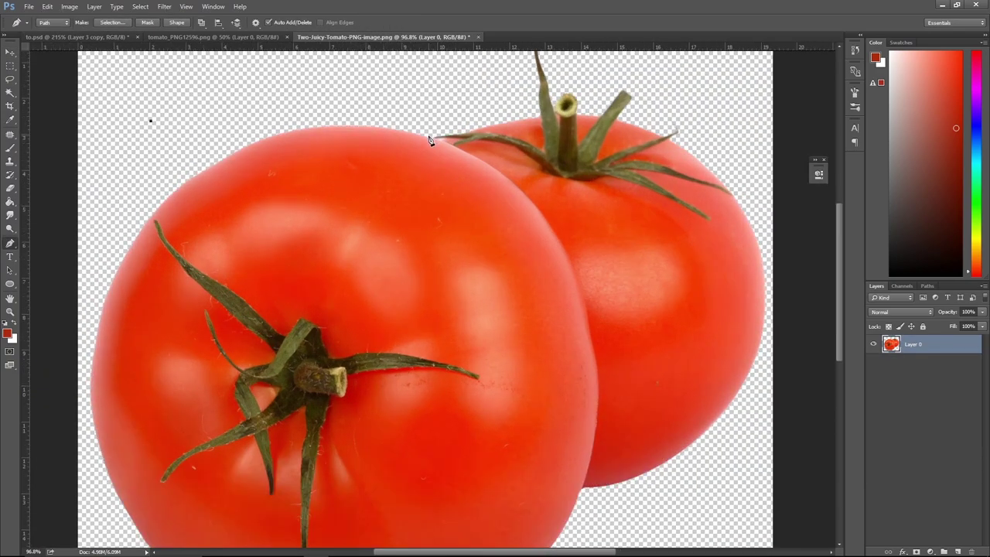
{"action": "left_click", "coordinate": [430, 139]}
{"action": "key", "text": "ctrl+z"}
{"action": "left_click", "coordinate": [384, 117]}
{"action": "left_click", "coordinate": [601, 328]}
{"action": "left_click_drag", "start_coordinate": [602, 328], "coordinate": [555, 233]}
{"action": "left_click", "coordinate": [555, 293]}
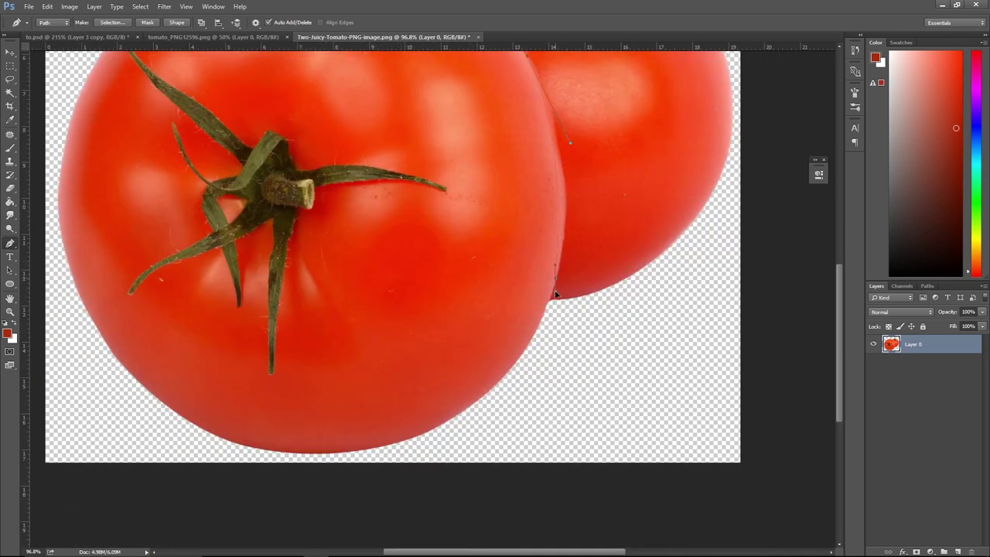
{"action": "left_click_drag", "start_coordinate": [544, 317], "coordinate": [544, 334]}
{"action": "left_click_drag", "start_coordinate": [506, 377], "coordinate": [496, 402]}
{"action": "left_click_drag", "start_coordinate": [483, 410], "coordinate": [469, 419]}
Close the path around the tomato's bottom and left side, select it, and drag it into to.psd.
{"action": "scroll", "coordinate": [599, 426], "scroll_direction": "down", "scroll_amount": 3}
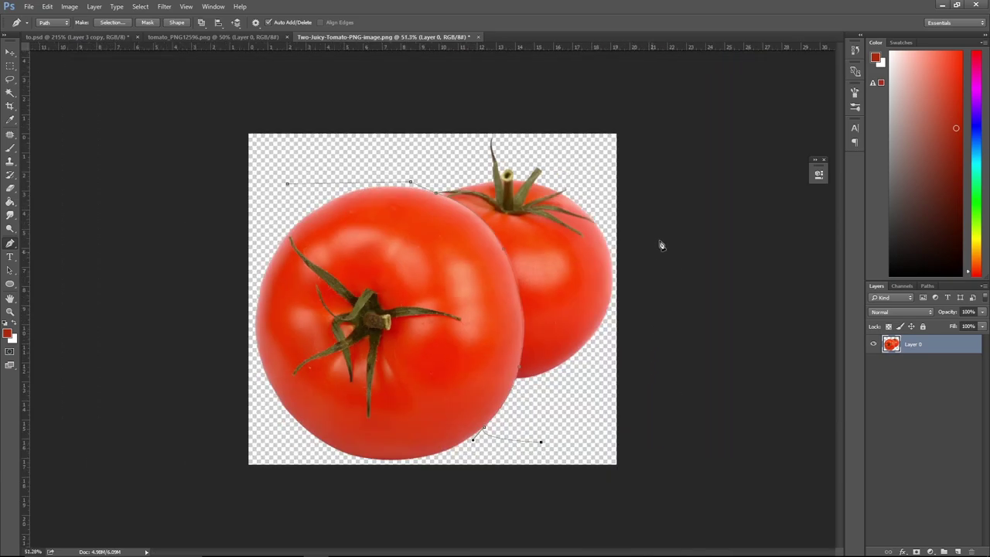
{"action": "left_click", "coordinate": [422, 468]}
{"action": "left_click_drag", "start_coordinate": [312, 499], "coordinate": [255, 474]}
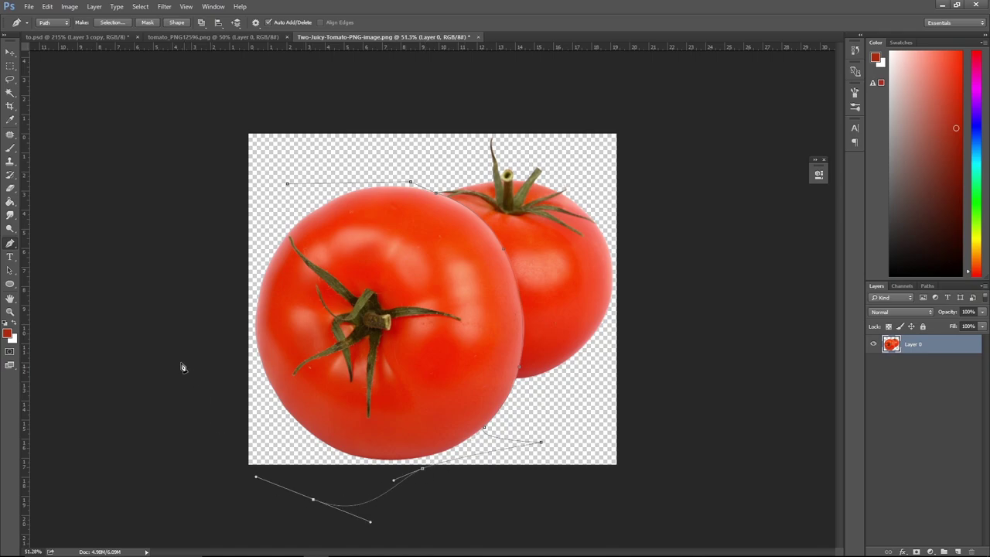
{"action": "left_click_drag", "start_coordinate": [181, 361], "coordinate": [181, 334]}
{"action": "left_click_drag", "start_coordinate": [175, 243], "coordinate": [196, 213]}
{"action": "left_click", "coordinate": [288, 186]}
{"action": "key", "text": "ctrl+Return"}
{"action": "key", "text": "v"}
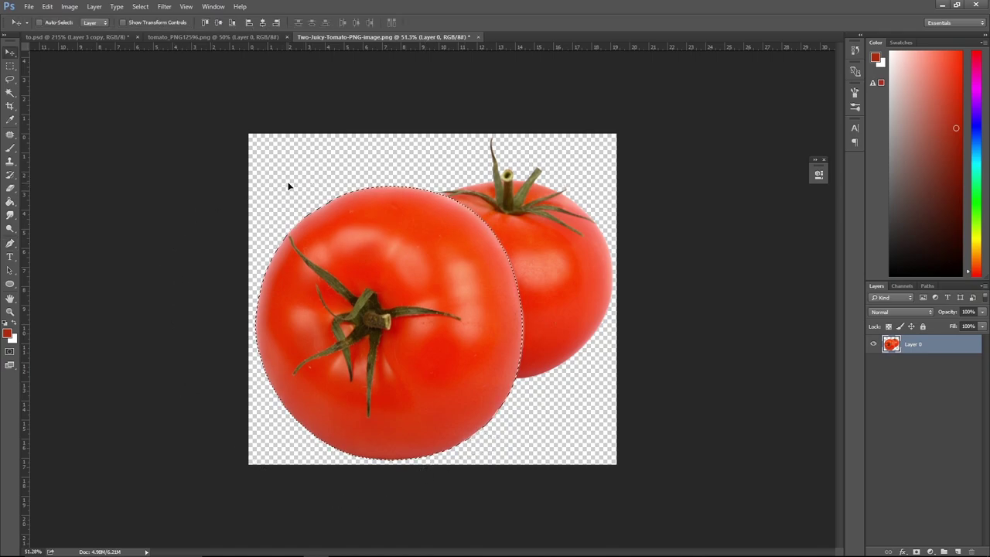
{"action": "mouse_move", "coordinate": [380, 217]}
{"action": "left_mouse_down"}
{"action": "mouse_move", "coordinate": [216, 106]}
{"action": "mouse_move", "coordinate": [183, 37]}
{"action": "mouse_move", "coordinate": [156, 40]}
{"action": "mouse_move", "coordinate": [566, 342]}
{"action": "left_mouse_up"}
Shrink the new Layer 5 tomato to a small size and apply the transform.
{"action": "key", "text": "ctrl+t"}
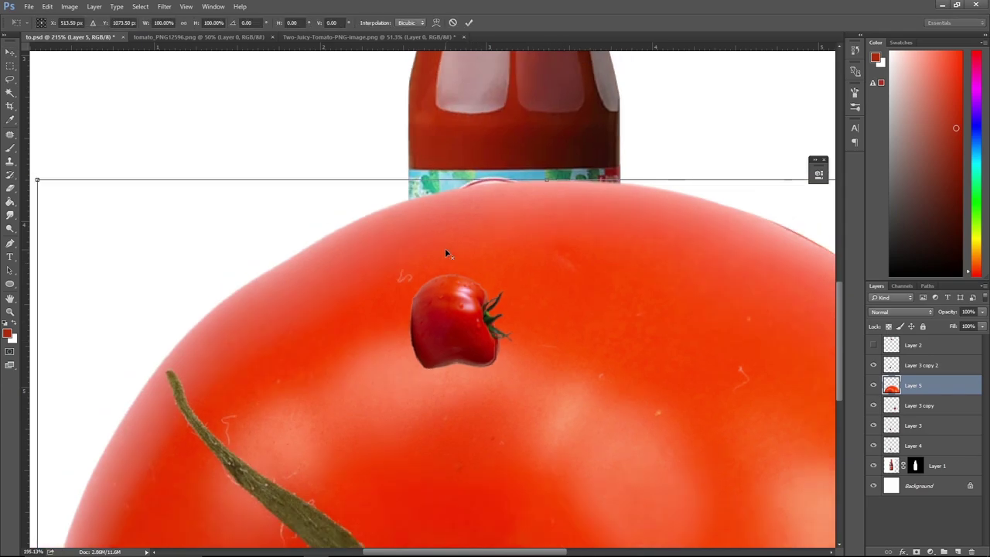
{"action": "key", "text": "ctrl+0"}
{"action": "left_click_drag", "start_coordinate": [189, 329], "coordinate": [382, 524]}
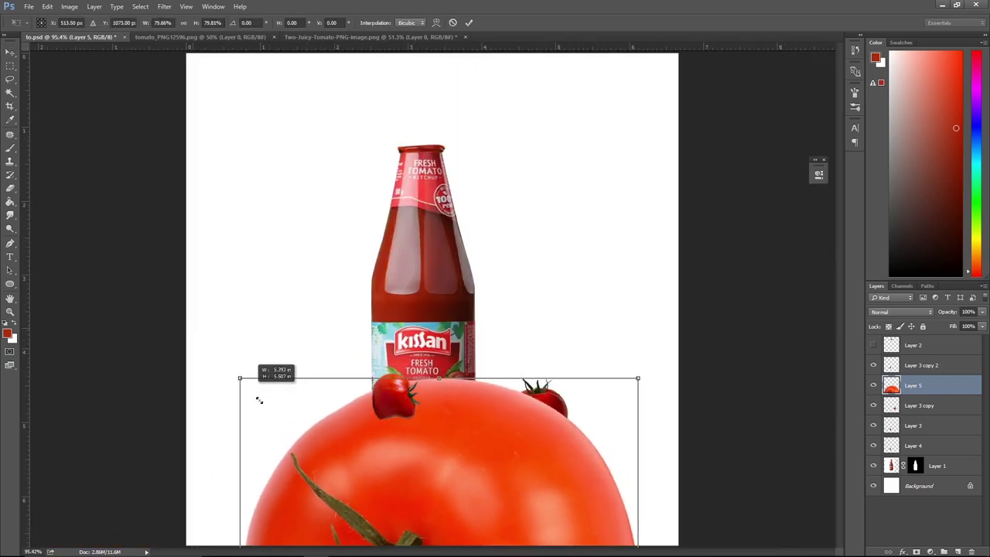
{"action": "mouse_move", "coordinate": [454, 533]}
{"action": "left_mouse_down"}
{"action": "mouse_move", "coordinate": [480, 351]}
{"action": "mouse_move", "coordinate": [495, 365]}
{"action": "mouse_move", "coordinate": [486, 377]}
{"action": "mouse_move", "coordinate": [497, 367]}
{"action": "left_mouse_up"}
{"action": "key", "text": "Return"}
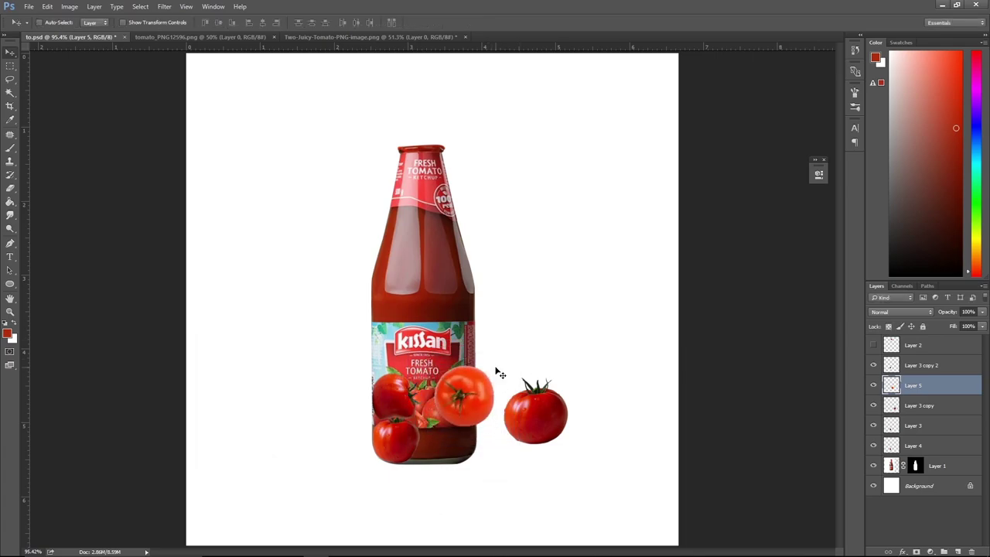
Set the Layer 5 tomato on the bottle's lower label and open Image > Adjustments.
{"action": "scroll", "coordinate": [500, 375], "scroll_direction": "up", "scroll_amount": 1}
{"action": "scroll", "coordinate": [497, 376], "scroll_direction": "up", "scroll_amount": 1}
{"action": "scroll", "coordinate": [495, 340], "scroll_direction": "up", "scroll_amount": 1}
{"action": "scroll", "coordinate": [491, 298], "scroll_direction": "up", "scroll_amount": 1}
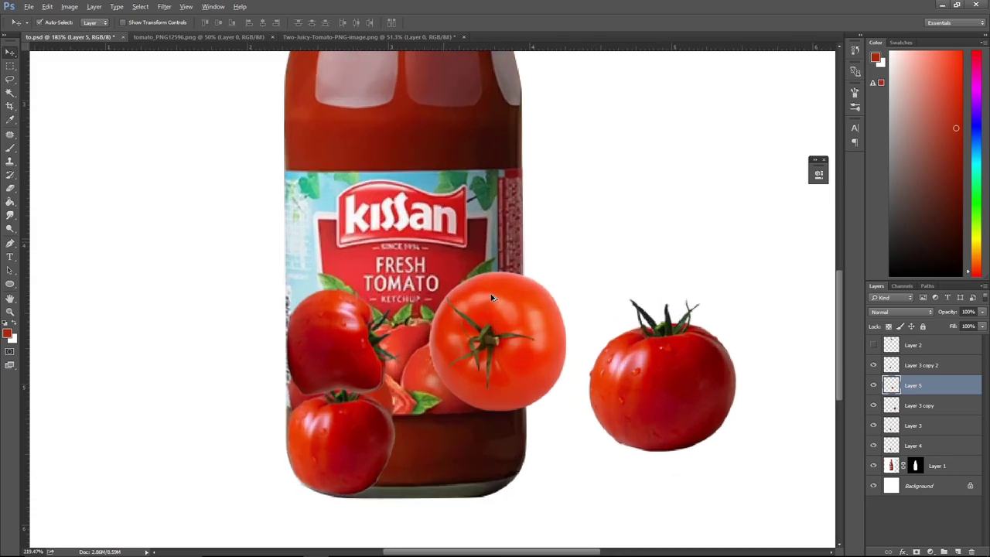
{"action": "left_click_drag", "start_coordinate": [506, 308], "coordinate": [457, 393]}
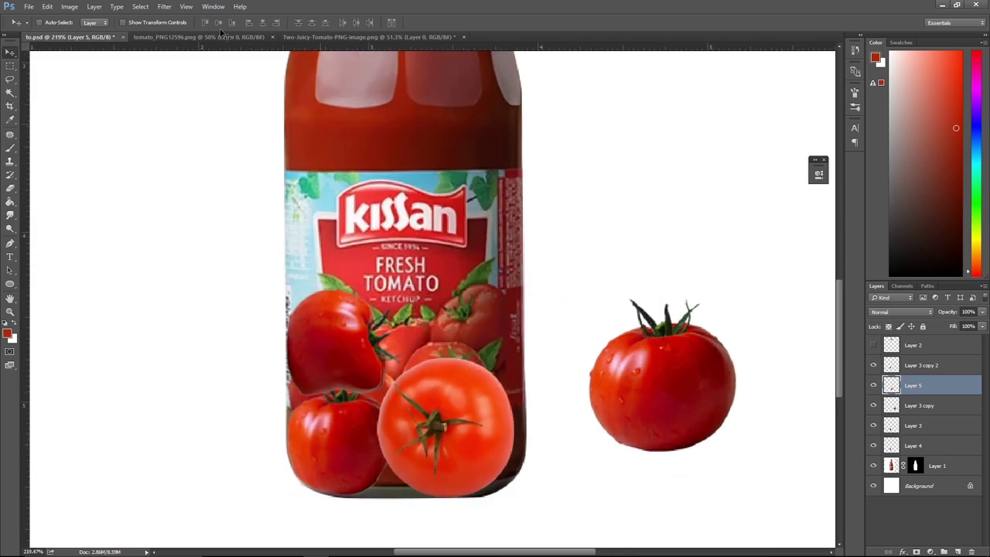
{"action": "left_click", "coordinate": [70, 6]}
{"action": "mouse_move", "coordinate": [85, 33]}
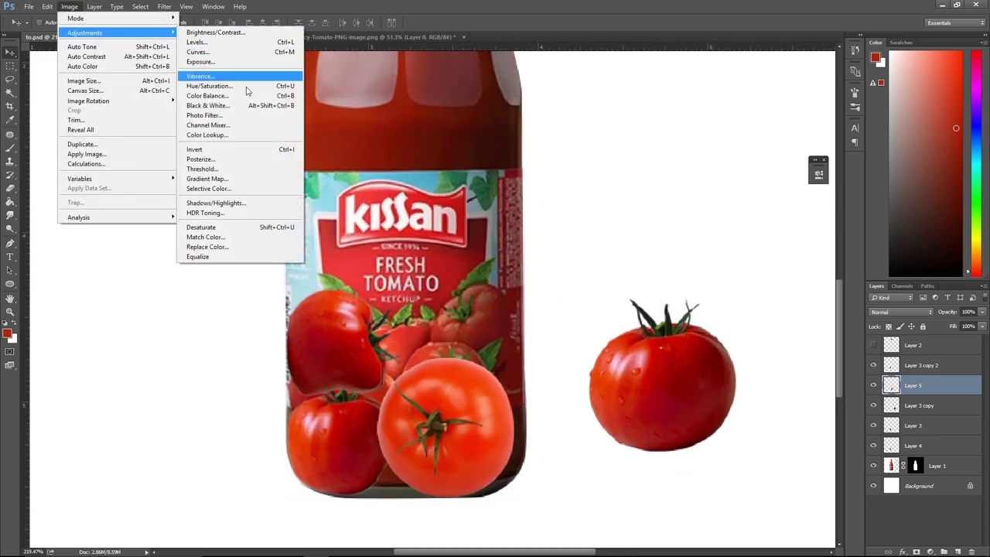
Apply Brightness/Contrast with brightness -36 and contrast 17 to Layer 5's front tomato.
{"action": "left_click", "coordinate": [218, 33]}
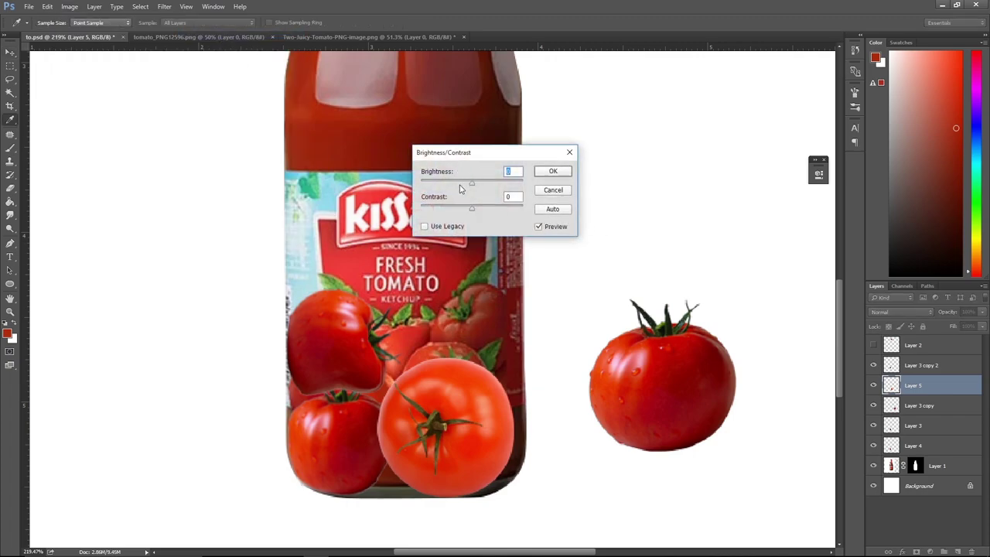
{"action": "left_click", "coordinate": [460, 188]}
{"action": "left_click_drag", "start_coordinate": [477, 215], "coordinate": [490, 220]}
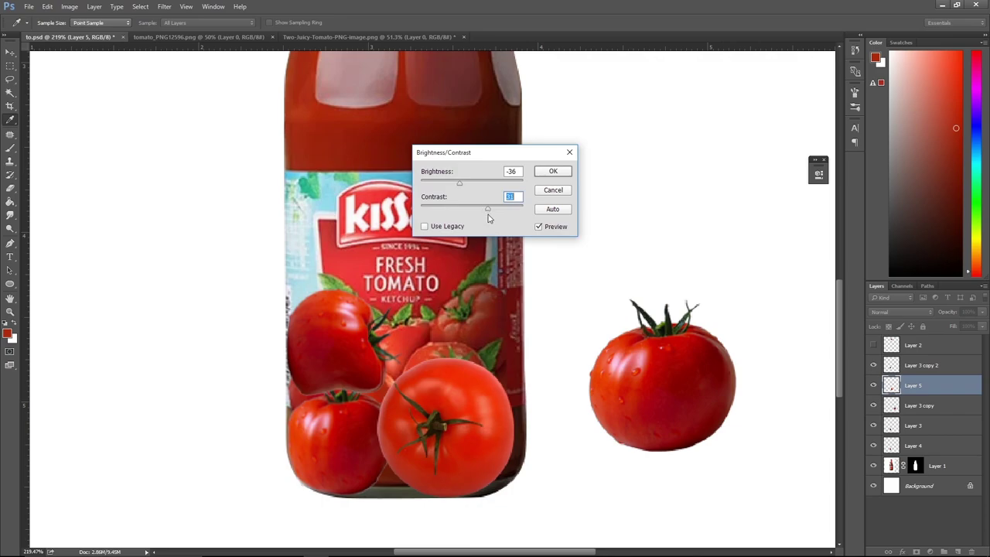
{"action": "left_click", "coordinate": [554, 173]}
{"action": "key", "text": "ctrl+t"}
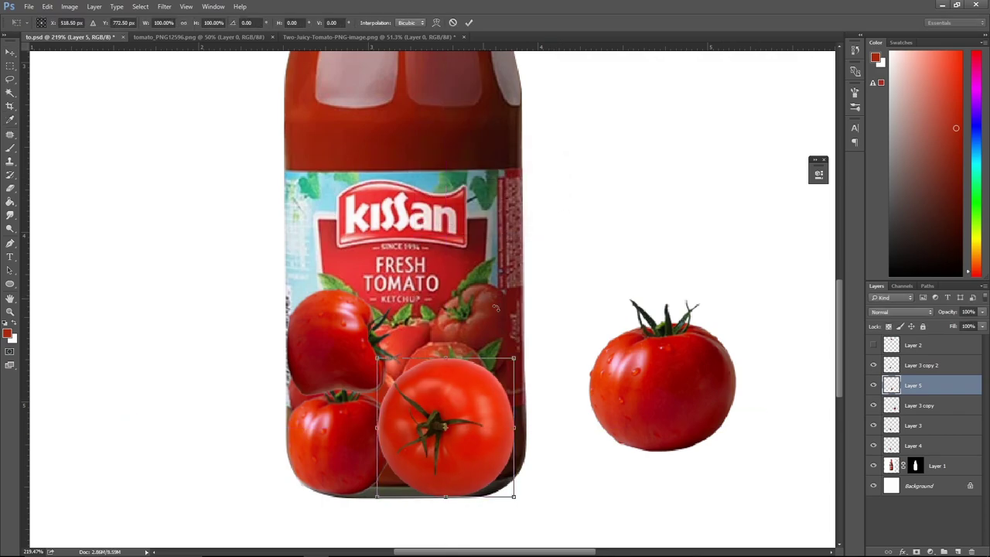
Try shrinking the front tomato to 73%, undo it, and Alt-drag a duplicate to the bottle's left.
{"action": "left_click_drag", "start_coordinate": [513, 357], "coordinate": [485, 396]}
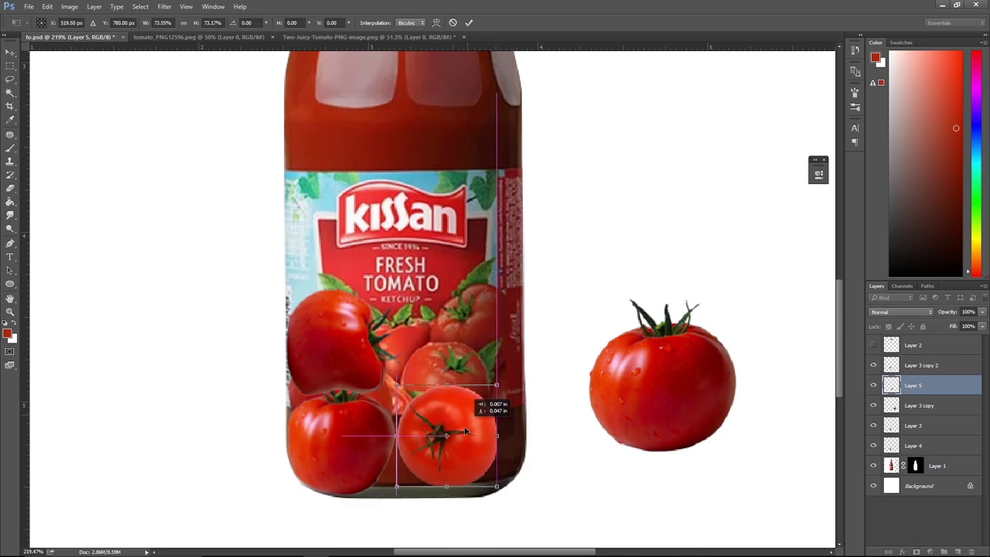
{"action": "key", "text": "Return"}
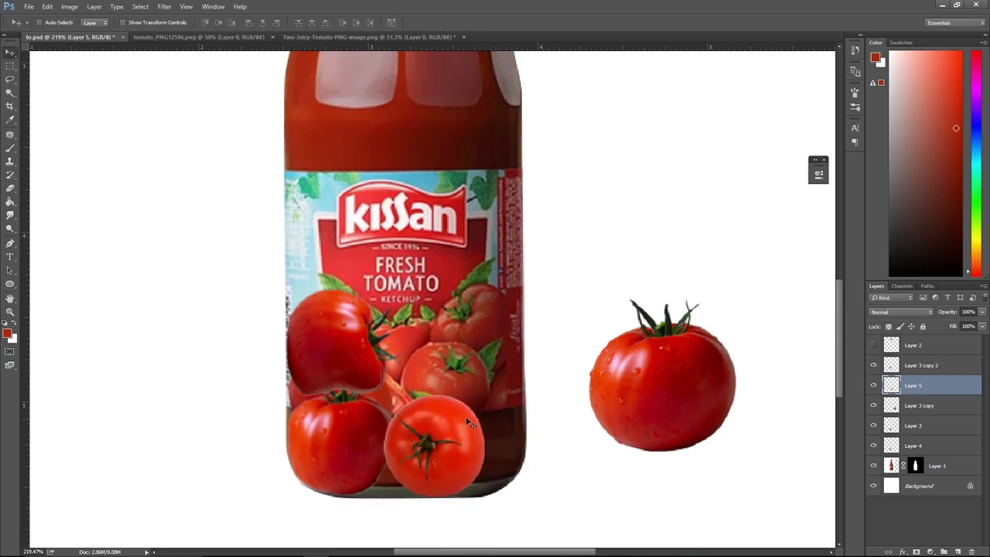
{"action": "key", "text": "ctrl+z"}
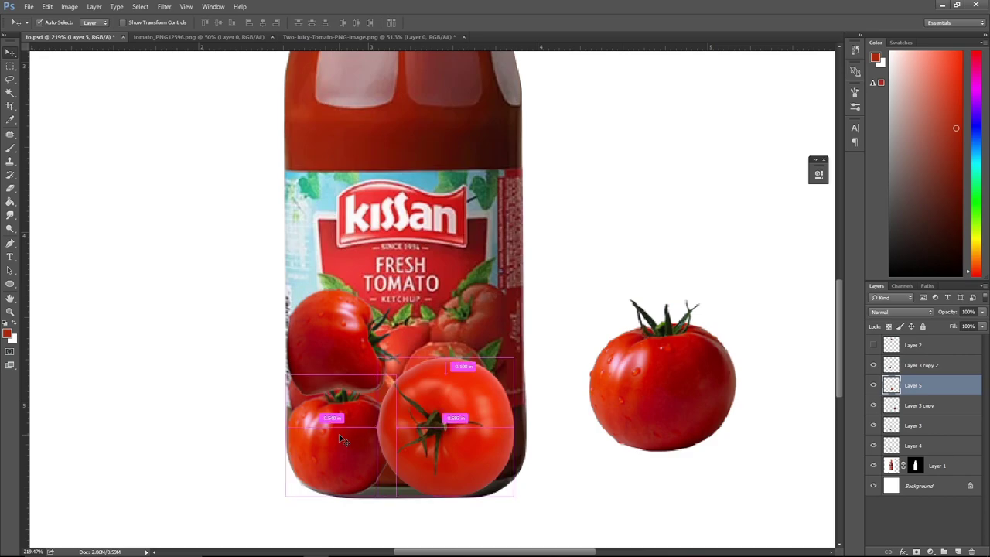
{"action": "left_click_drag", "start_coordinate": [464, 421], "coordinate": [159, 402]}
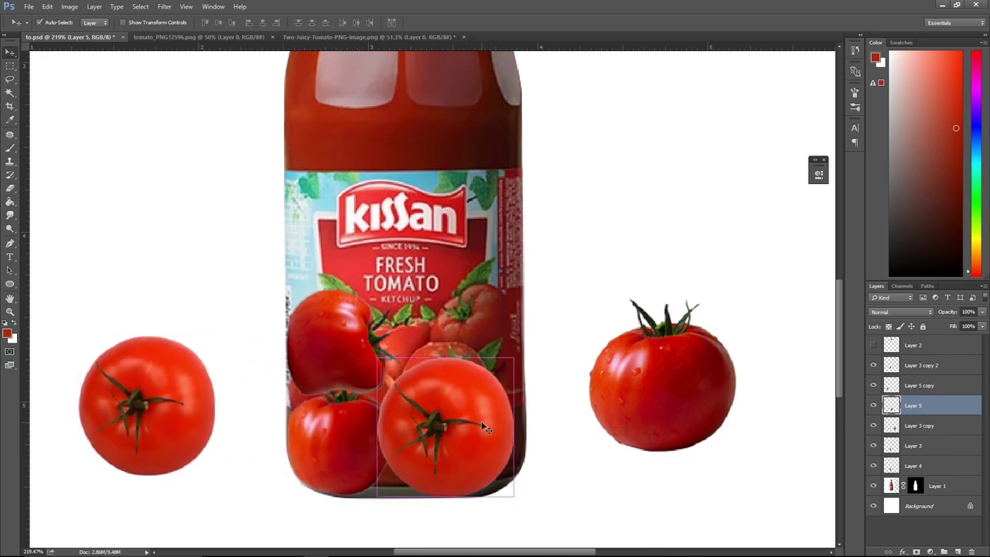
Shrink the original front tomato to about 77% and commit.
{"action": "key", "text": "ctrl+t"}
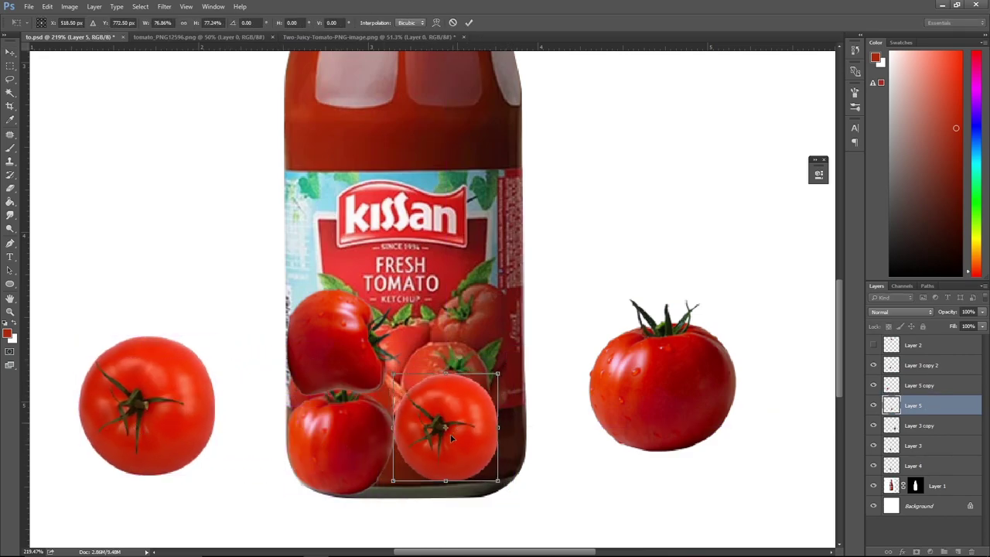
{"action": "left_click_drag", "start_coordinate": [514, 359], "coordinate": [490, 390]}
{"action": "key", "text": "Return"}
{"action": "scroll", "coordinate": [423, 512], "scroll_direction": "up", "scroll_amount": 1}
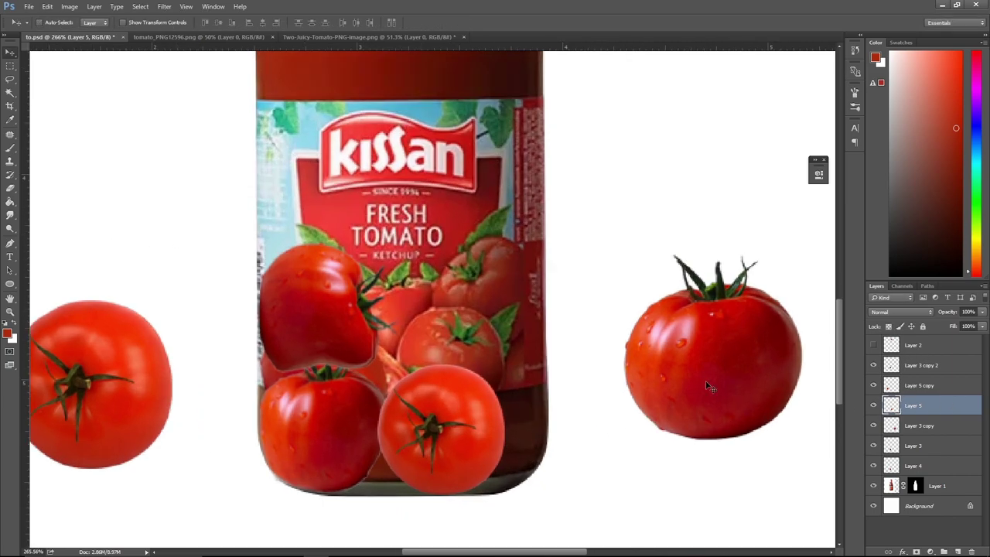
{"action": "left_click", "coordinate": [46, 7]}
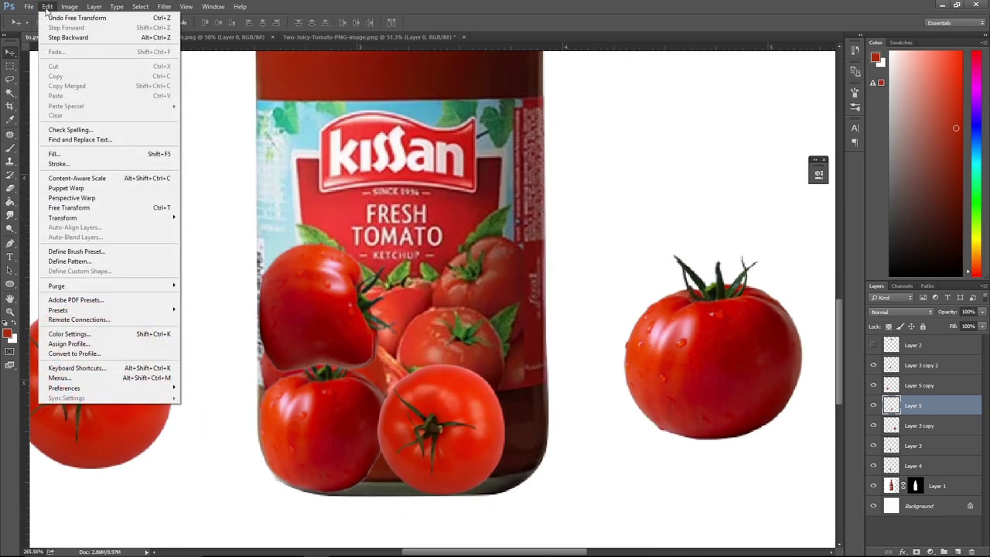
Puppet-warp the front tomato with six pins around its outline and commit it.
{"action": "left_click", "coordinate": [75, 190]}
{"action": "scroll", "coordinate": [427, 379], "scroll_direction": "up", "scroll_amount": 1}
{"action": "left_click", "coordinate": [415, 368]}
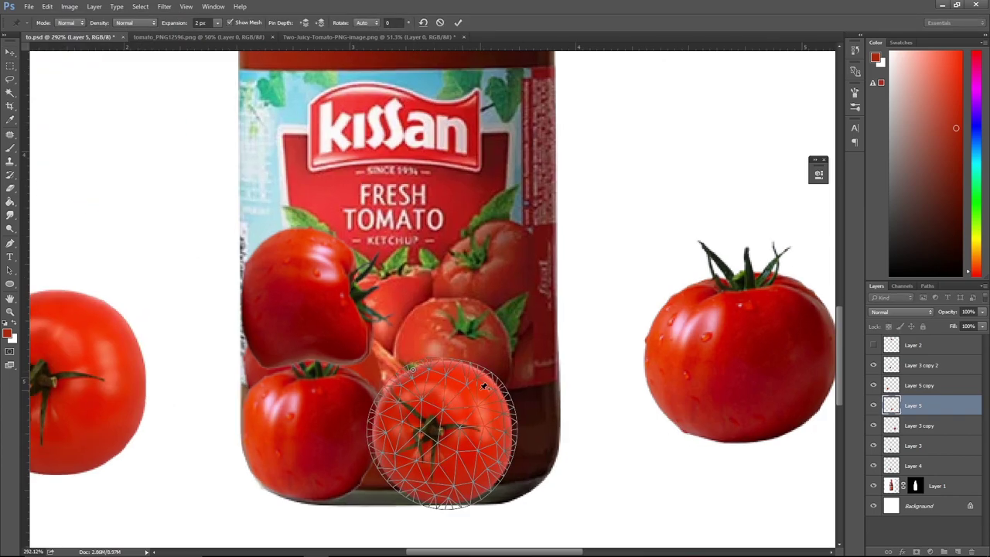
{"action": "left_click", "coordinate": [491, 384]}
{"action": "left_click", "coordinate": [498, 467]}
{"action": "left_click", "coordinate": [438, 498]}
{"action": "left_click", "coordinate": [380, 453]}
{"action": "left_click", "coordinate": [381, 402]}
{"action": "left_click", "coordinate": [10, 52]}
{"action": "left_click", "coordinate": [442, 212]}
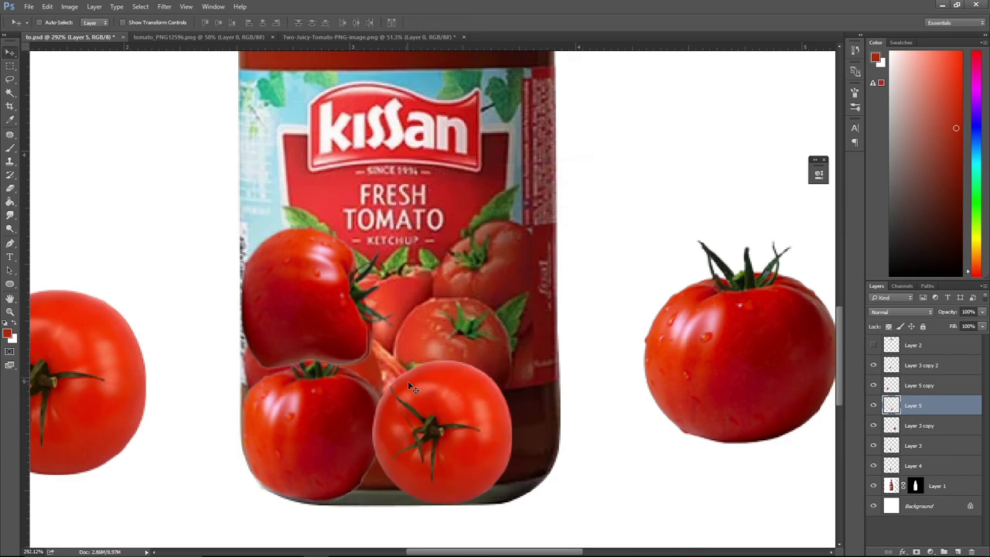
Start a second six-pin puppet warp, pulling the left side in and bottom-left out.
{"action": "left_click", "coordinate": [47, 6]}
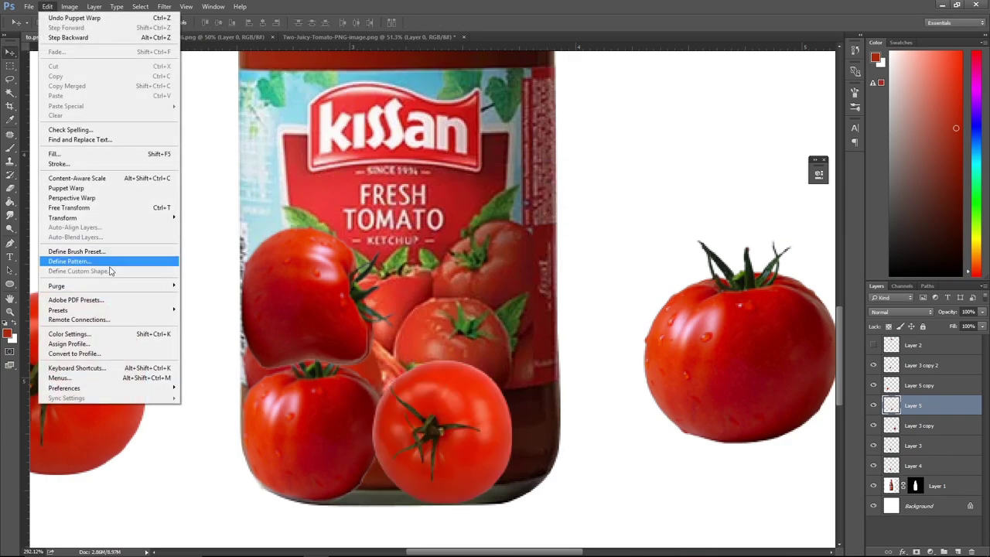
{"action": "left_click", "coordinate": [68, 188]}
{"action": "left_click", "coordinate": [410, 374]}
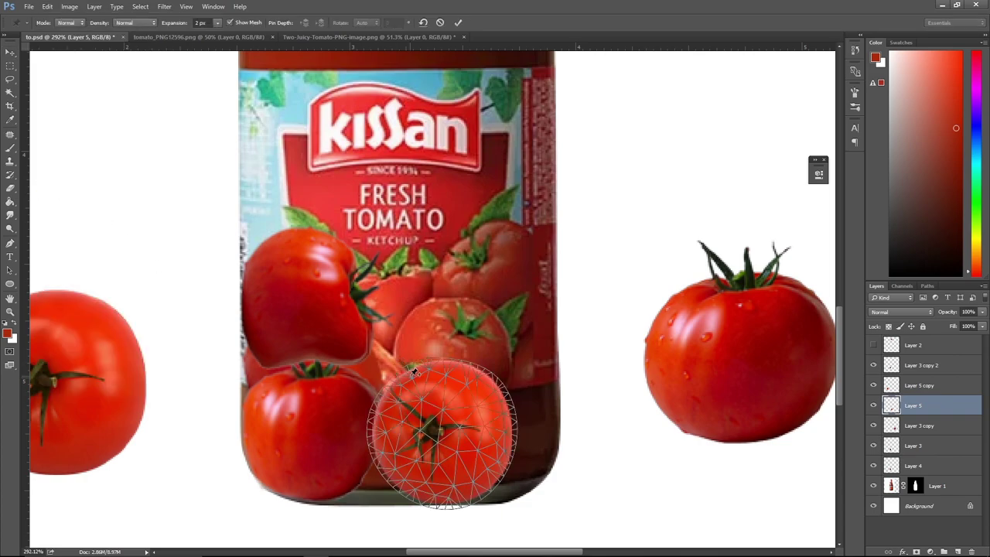
{"action": "left_click", "coordinate": [488, 383]}
{"action": "left_click", "coordinate": [498, 427]}
{"action": "left_click", "coordinate": [471, 481]}
{"action": "left_click", "coordinate": [424, 488]}
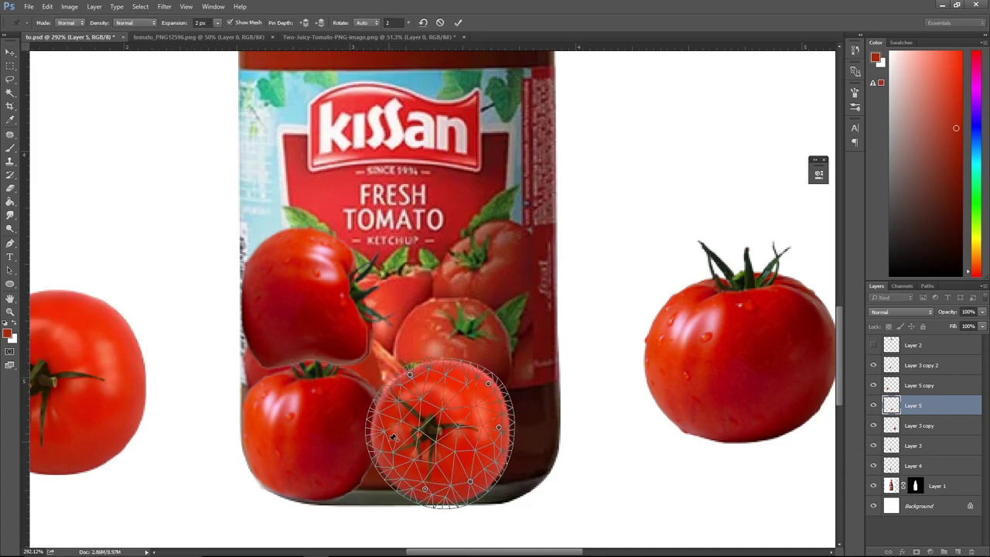
{"action": "left_click", "coordinate": [383, 427]}
{"action": "left_click_drag", "start_coordinate": [384, 427], "coordinate": [402, 422]}
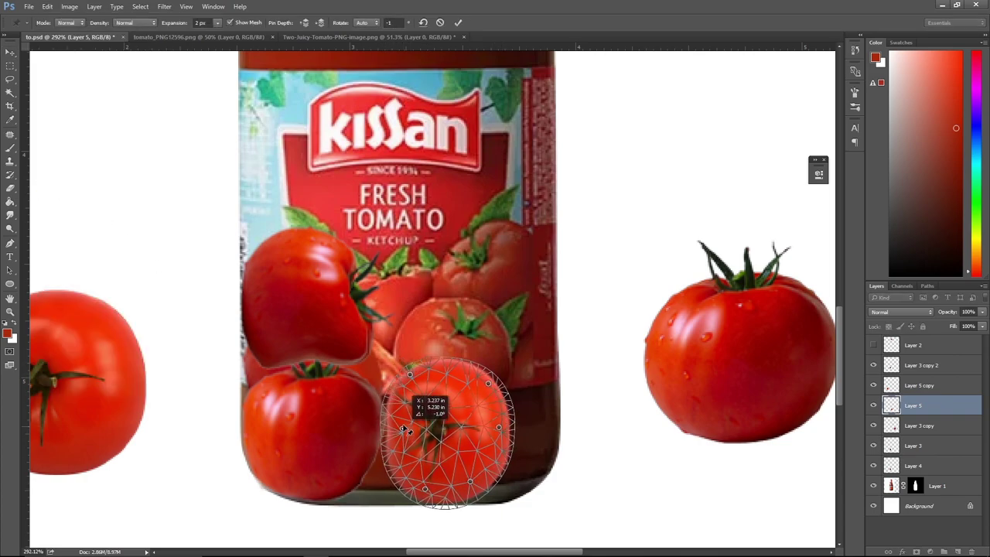
{"action": "mouse_move", "coordinate": [425, 489]}
{"action": "left_mouse_down"}
{"action": "mouse_move", "coordinate": [392, 493]}
{"action": "mouse_move", "coordinate": [408, 487]}
{"action": "left_mouse_up"}
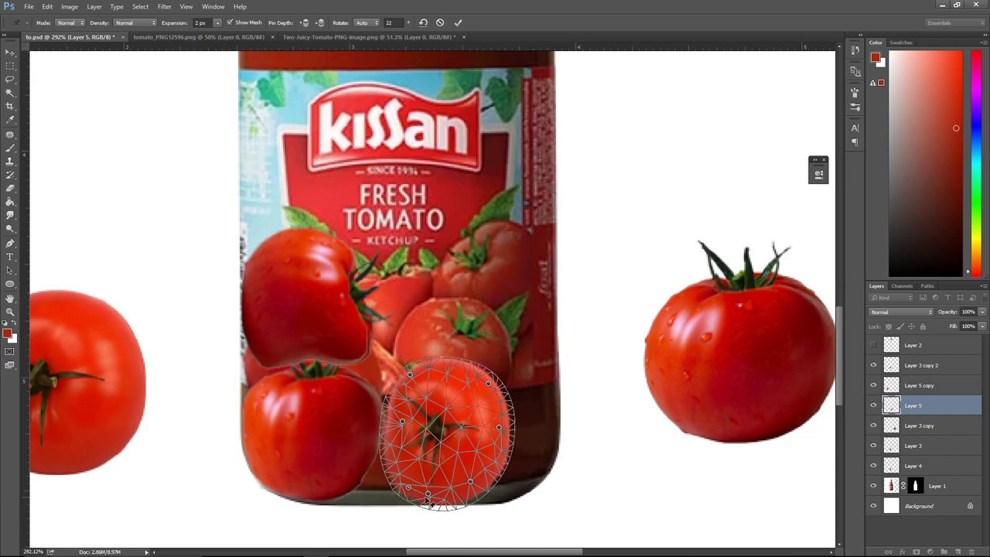
Reposition the bottom pin and drag the top, right and lower edges to refine the curve.
{"action": "left_click", "coordinate": [428, 493], "text": "alt"}
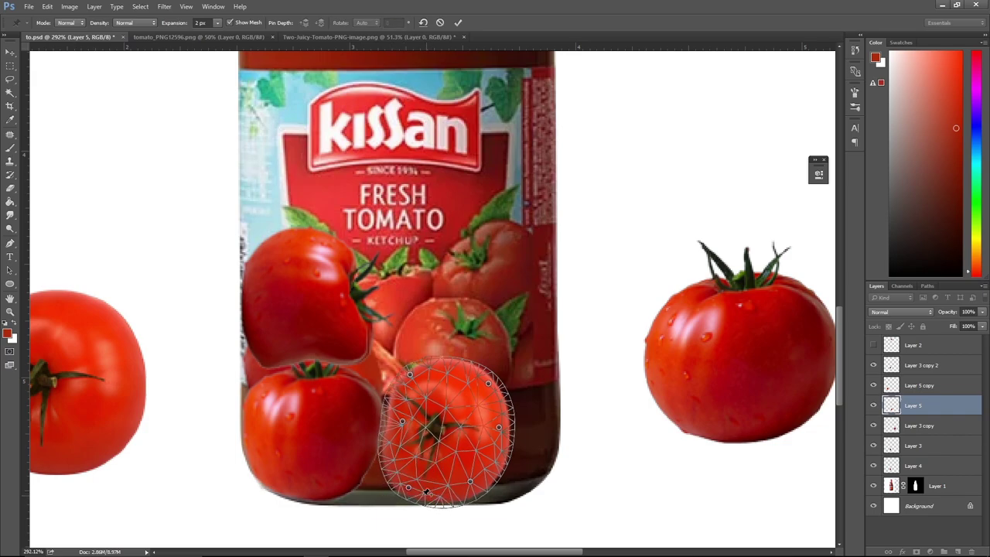
{"action": "left_click", "coordinate": [409, 489]}
{"action": "left_click_drag", "start_coordinate": [469, 481], "coordinate": [483, 477]}
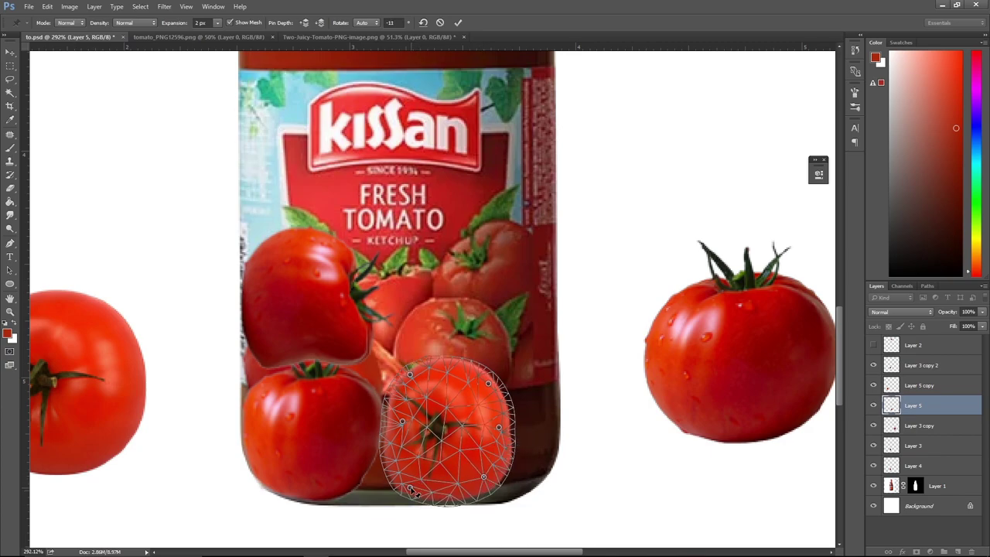
{"action": "left_click", "coordinate": [411, 490]}
{"action": "left_click_drag", "start_coordinate": [401, 424], "coordinate": [406, 430]}
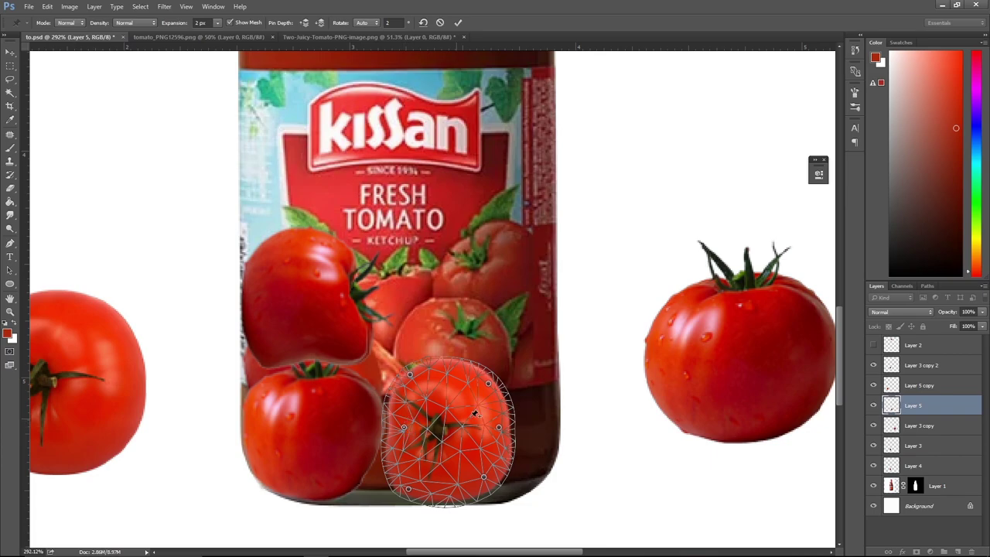
{"action": "left_click_drag", "start_coordinate": [406, 432], "coordinate": [407, 433]}
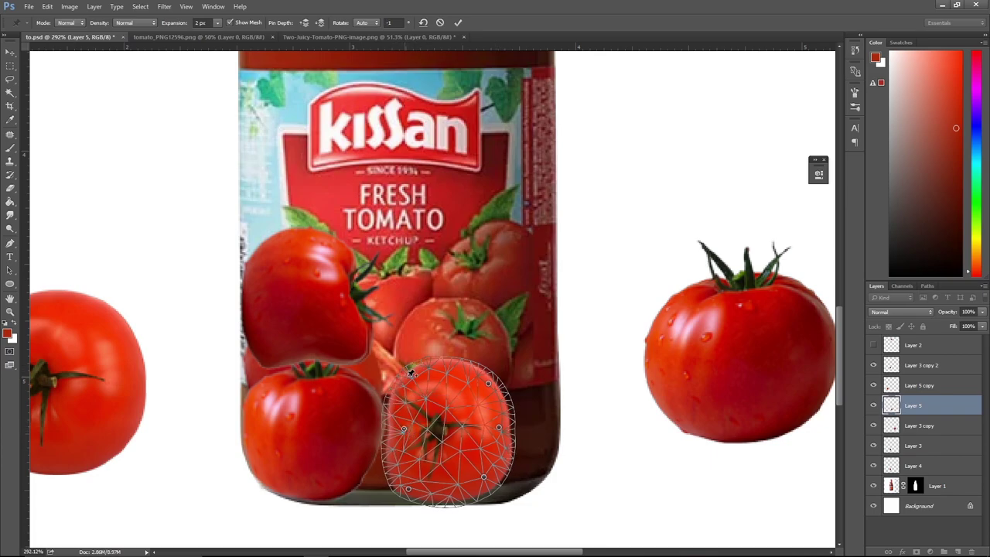
{"action": "left_click_drag", "start_coordinate": [411, 373], "coordinate": [403, 391]}
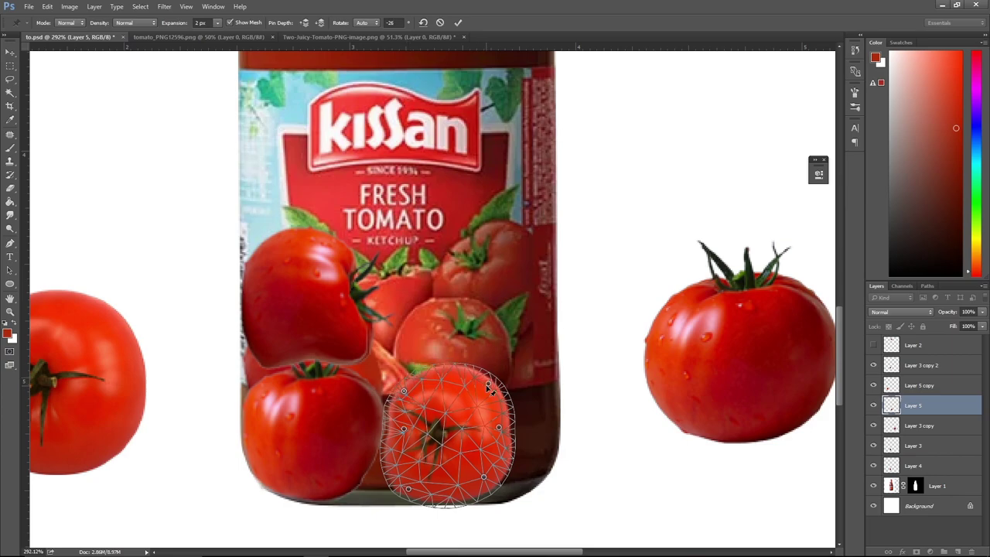
{"action": "left_click_drag", "start_coordinate": [489, 387], "coordinate": [510, 439]}
{"action": "mouse_move", "coordinate": [483, 477]}
{"action": "left_mouse_down"}
{"action": "mouse_move", "coordinate": [485, 467]}
{"action": "mouse_move", "coordinate": [485, 475]}
{"action": "left_mouse_up"}
Commit the front tomato's puppet warp and select the right-hand tomato's layer.
{"action": "key", "text": "Return"}
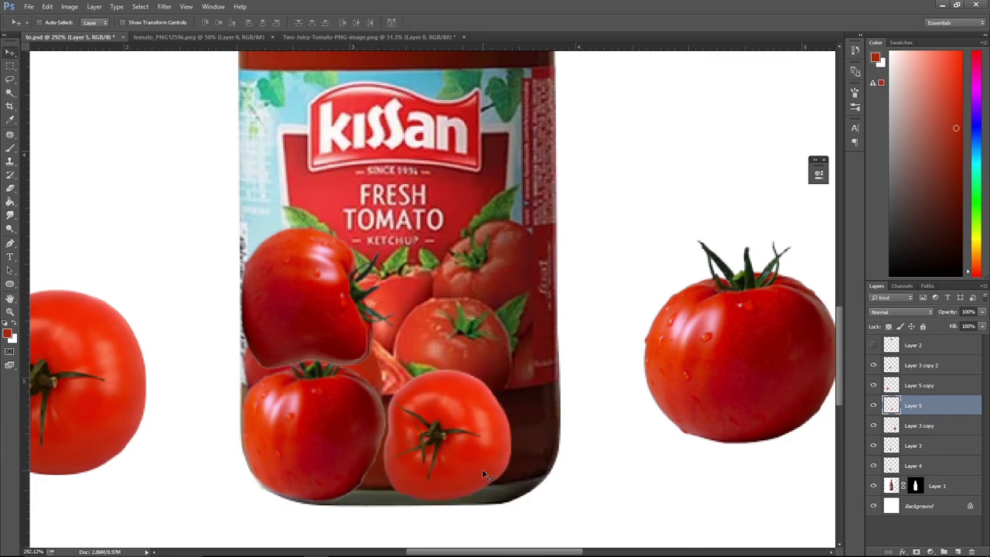
{"action": "scroll", "coordinate": [485, 455], "scroll_direction": "down", "scroll_amount": 1}
{"action": "scroll", "coordinate": [486, 455], "scroll_direction": "down", "scroll_amount": 1}
{"action": "scroll", "coordinate": [486, 454], "scroll_direction": "down", "scroll_amount": 1}
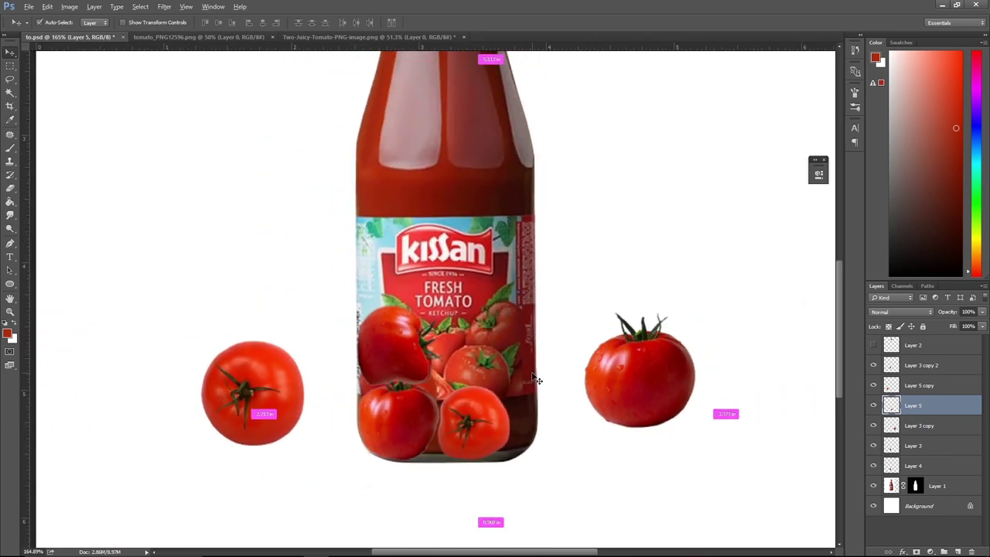
{"action": "scroll", "coordinate": [378, 343], "scroll_direction": "up", "scroll_amount": 1}
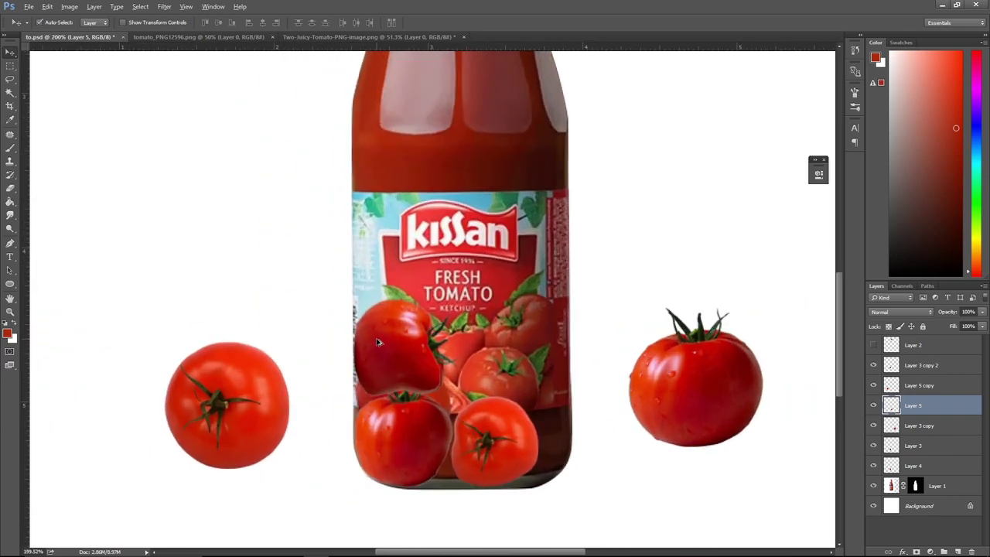
{"action": "left_click", "coordinate": [249, 394], "text": "ctrl"}
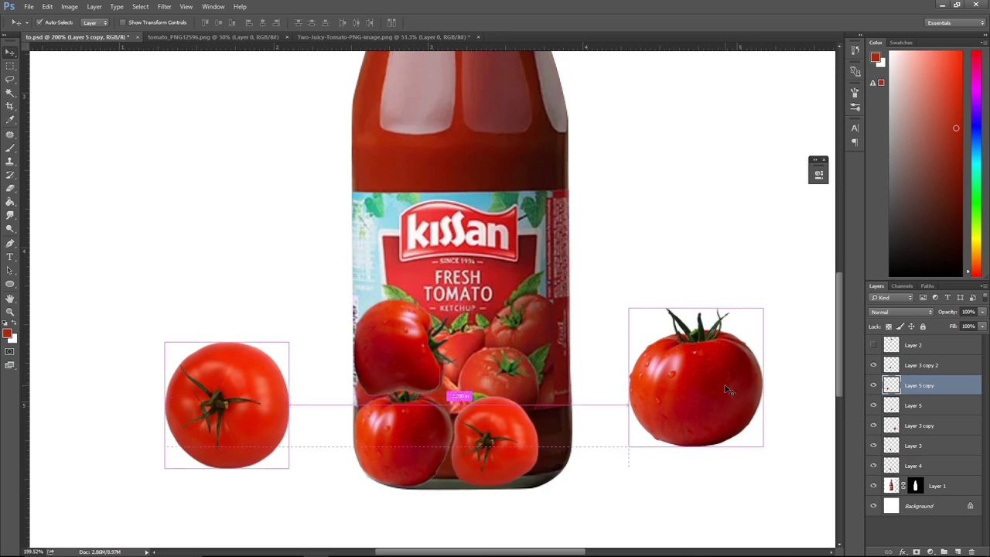
{"action": "left_click", "coordinate": [682, 425], "text": "ctrl"}
Duplicate the right-hand tomato onto the label centre and begin rotating the copy.
{"action": "left_click_drag", "start_coordinate": [229, 409], "coordinate": [496, 338]}
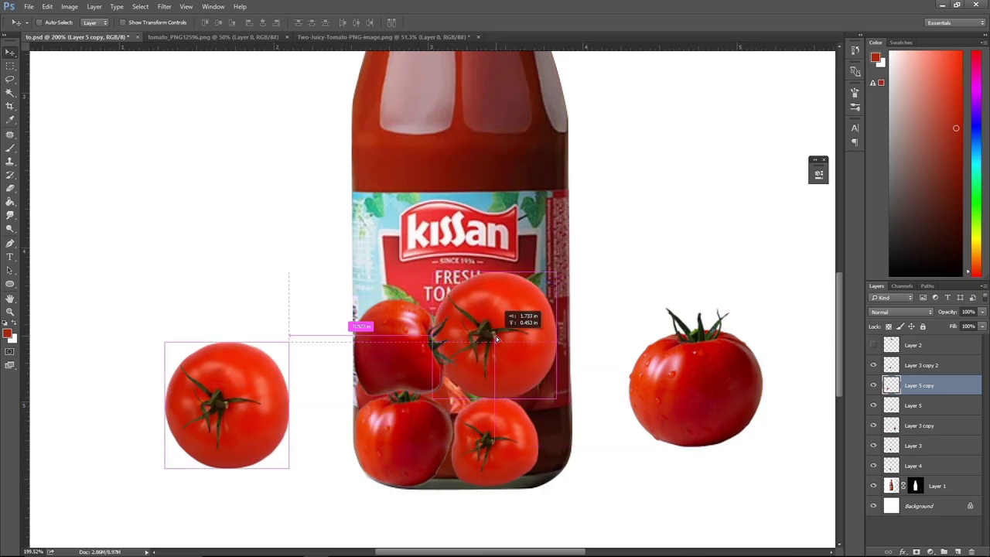
{"action": "key", "text": "ctrl+z"}
{"action": "left_click", "coordinate": [720, 389], "text": "ctrl"}
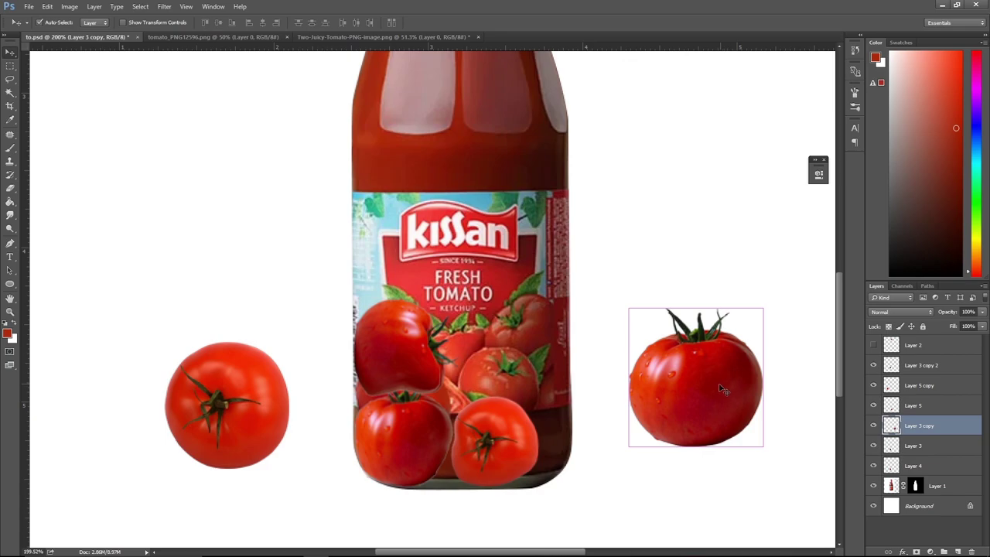
{"action": "left_click_drag", "start_coordinate": [696, 400], "coordinate": [557, 331]}
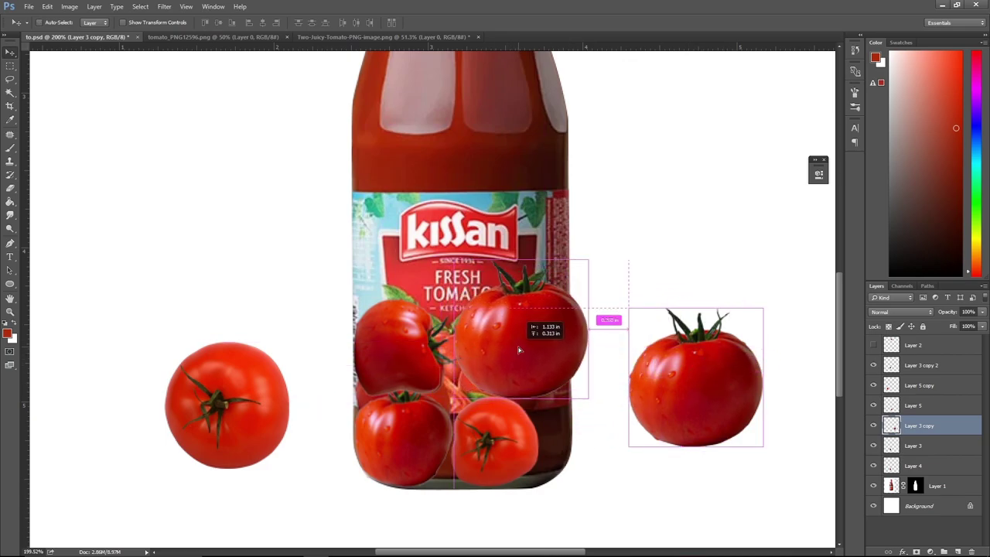
{"action": "key", "text": "ctrl+t"}
{"action": "mouse_move", "coordinate": [599, 255]}
{"action": "left_mouse_down"}
{"action": "mouse_move", "coordinate": [644, 345]}
{"action": "mouse_move", "coordinate": [588, 211]}
{"action": "left_mouse_up"}
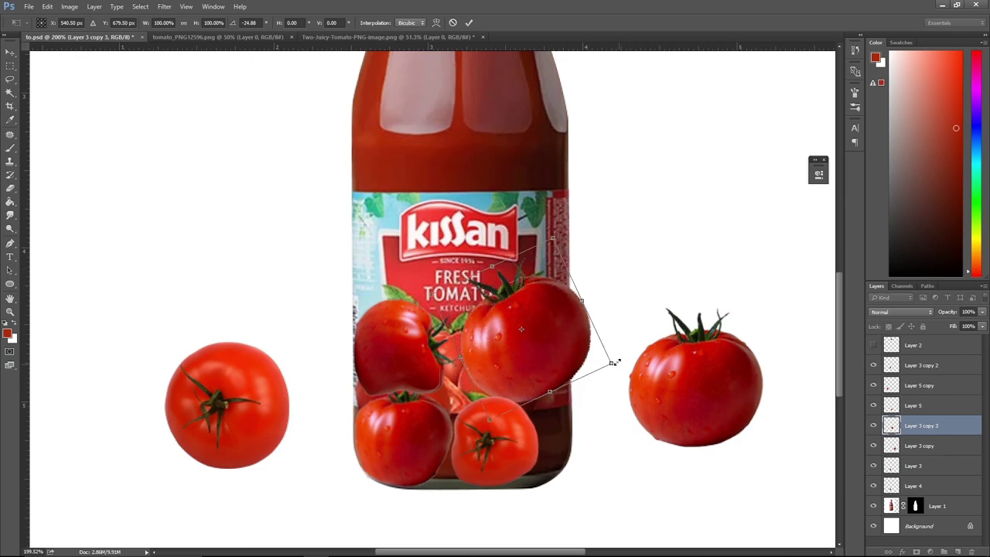
Flip the copied tomato horizontally, shrink to ~75%, tilt near -30°, and bring its layer to the top.
{"action": "right_click", "coordinate": [556, 348]}
{"action": "left_click", "coordinate": [611, 500]}
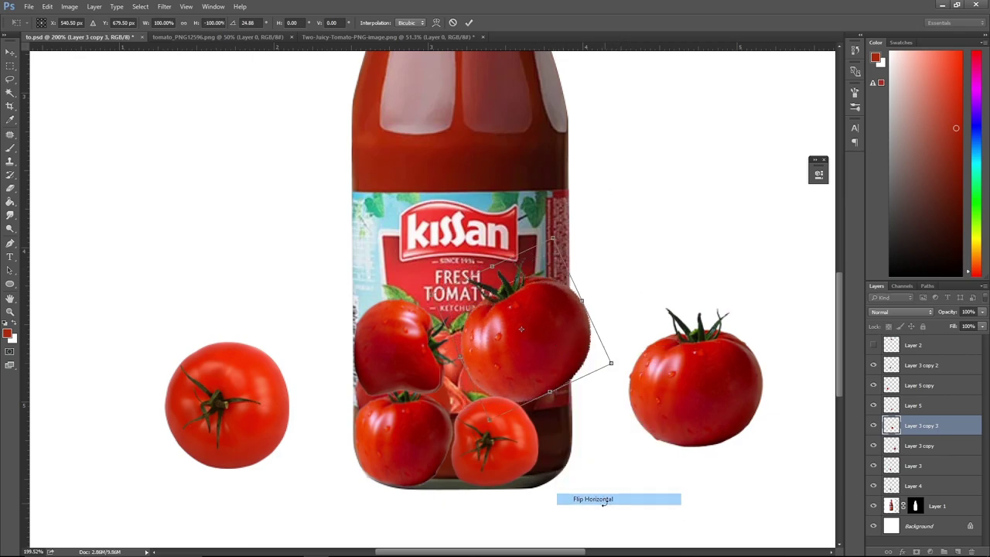
{"action": "mouse_move", "coordinate": [607, 294]}
{"action": "left_mouse_down"}
{"action": "mouse_move", "coordinate": [584, 255]}
{"action": "mouse_move", "coordinate": [540, 232]}
{"action": "left_mouse_up"}
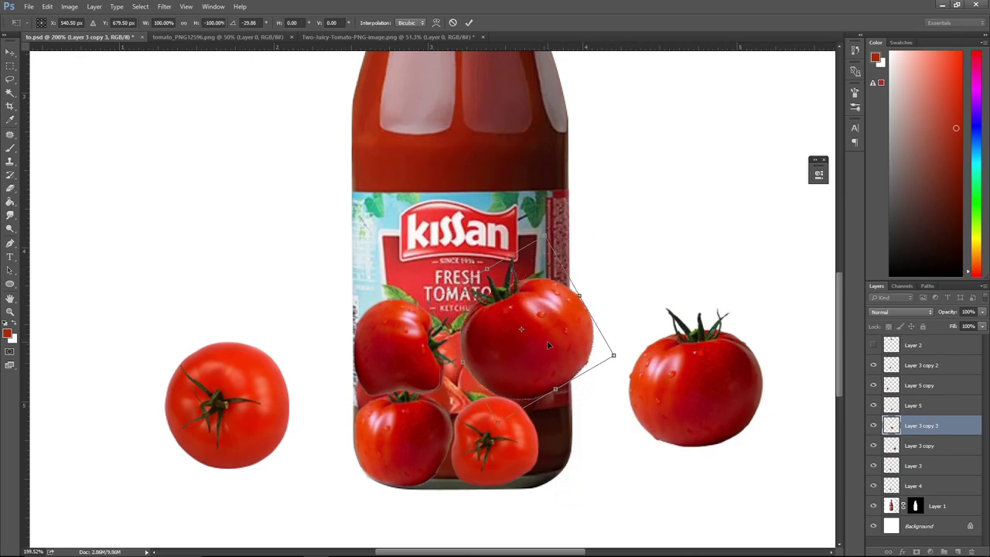
{"action": "mouse_move", "coordinate": [611, 353]}
{"action": "left_mouse_down"}
{"action": "mouse_move", "coordinate": [499, 349]}
{"action": "mouse_move", "coordinate": [565, 368]}
{"action": "left_mouse_up"}
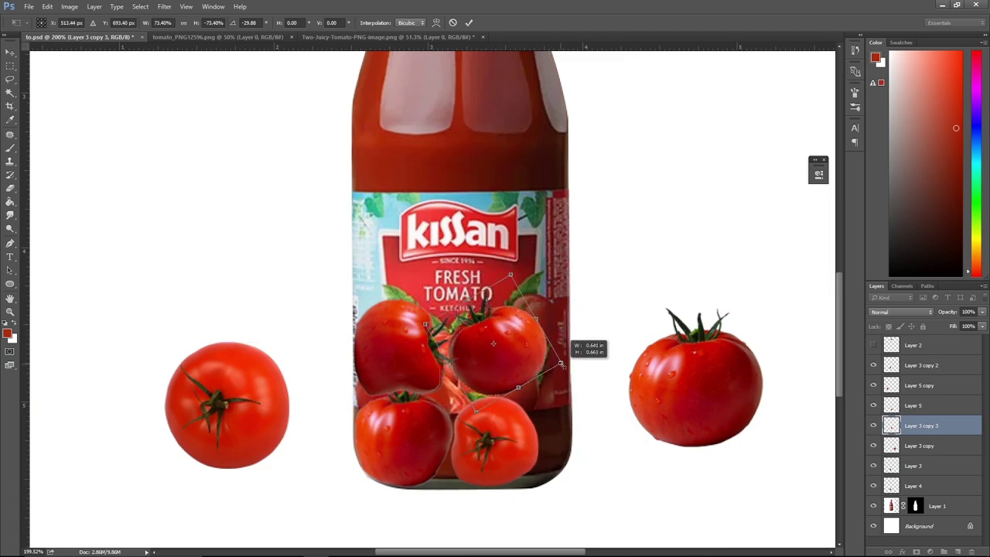
{"action": "mouse_move", "coordinate": [514, 347]}
{"action": "left_mouse_down"}
{"action": "mouse_move", "coordinate": [559, 372]}
{"action": "mouse_move", "coordinate": [524, 331]}
{"action": "mouse_move", "coordinate": [532, 364]}
{"action": "mouse_move", "coordinate": [532, 354]}
{"action": "left_mouse_up"}
{"action": "key", "text": "Return"}
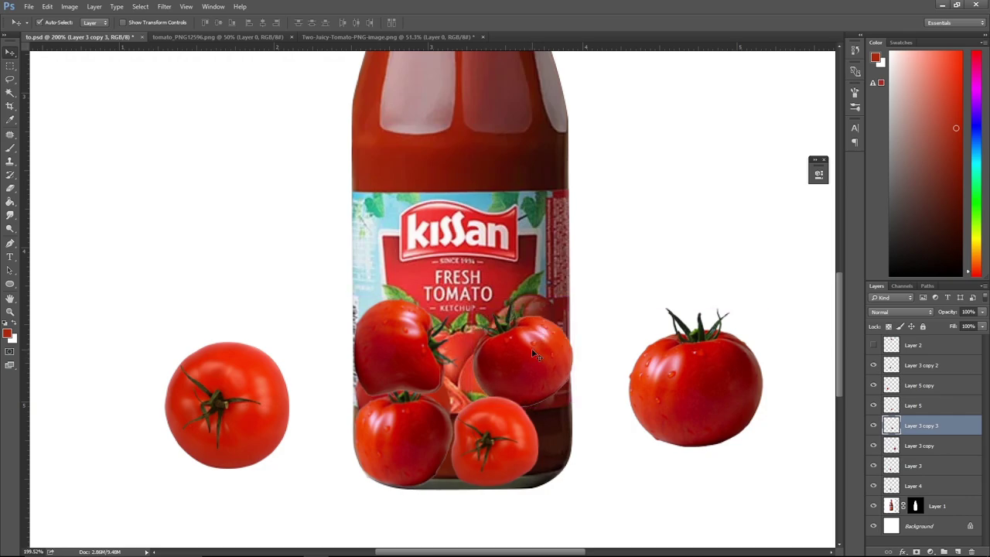
{"action": "key", "text": "ctrl+shift+bracketright"}
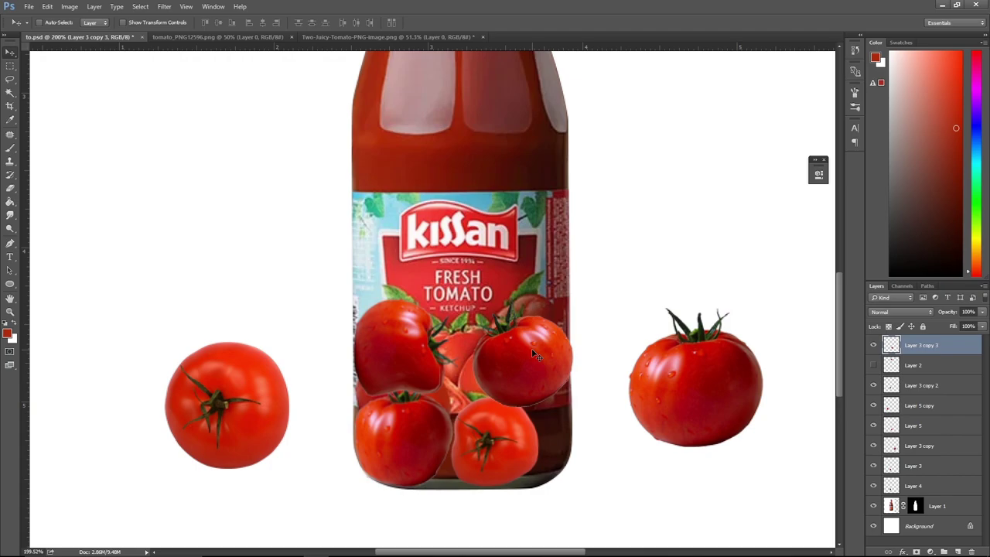
Nudge the left and upper-right tomatoes a few pixels and smudge the upper-right tomato's bottom edge.
{"action": "key", "text": "Up"}
{"action": "key", "text": "Up"}
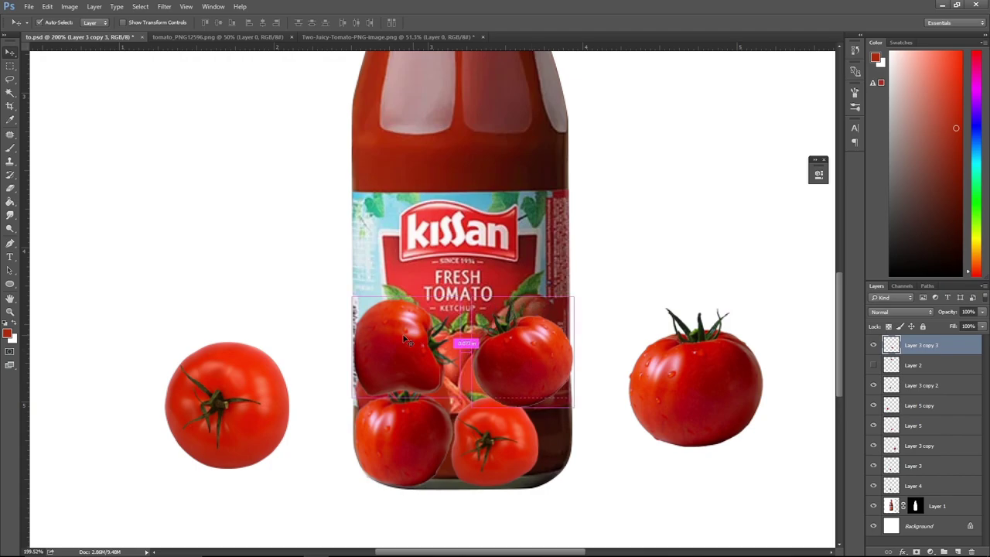
{"action": "left_click", "coordinate": [379, 332], "text": "ctrl"}
{"action": "key", "text": "Down"}
{"action": "key", "text": "Down"}
{"action": "key", "text": "Down"}
{"action": "key", "text": "Up"}
{"action": "key", "text": "Up"}
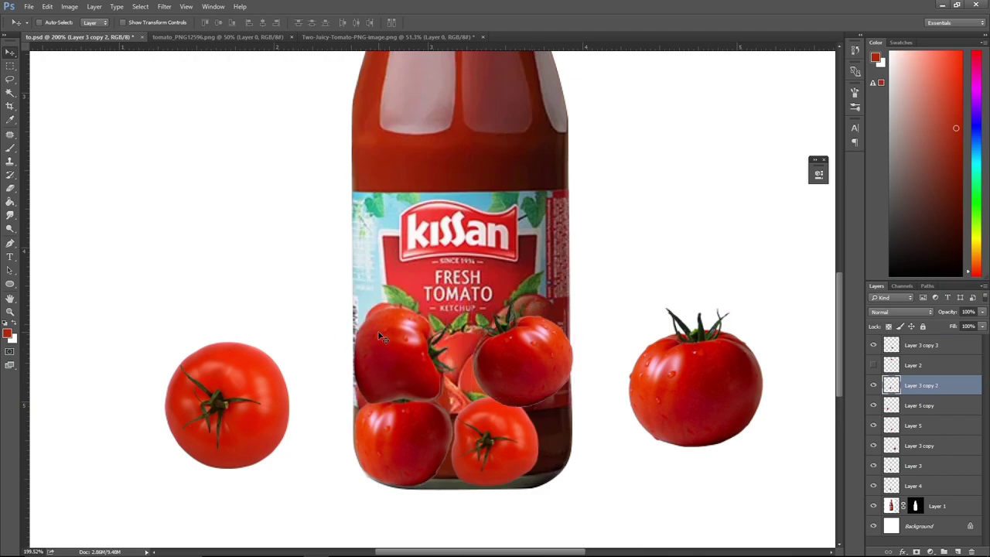
{"action": "key", "text": "Up"}
{"action": "key", "text": "Up"}
{"action": "left_click", "coordinate": [539, 359], "text": "ctrl"}
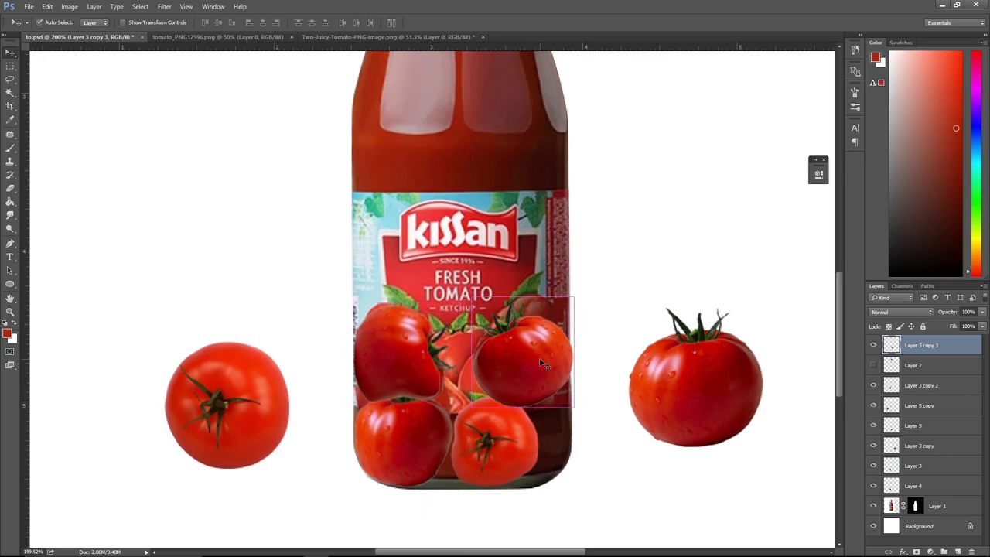
{"action": "scroll", "coordinate": [540, 359], "scroll_direction": "up", "scroll_amount": 3}
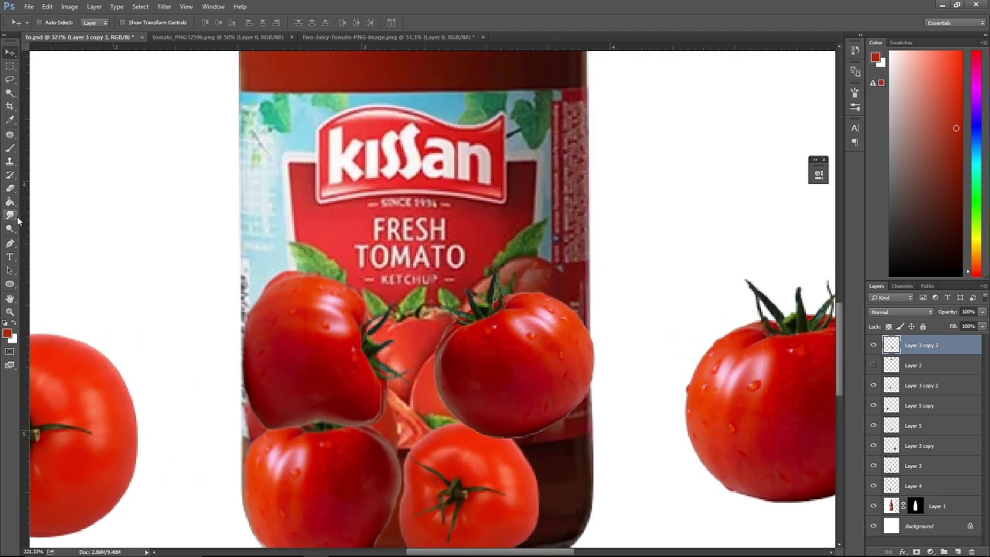
{"action": "left_click", "coordinate": [11, 215]}
{"action": "left_click_drag", "start_coordinate": [490, 428], "coordinate": [511, 433]}
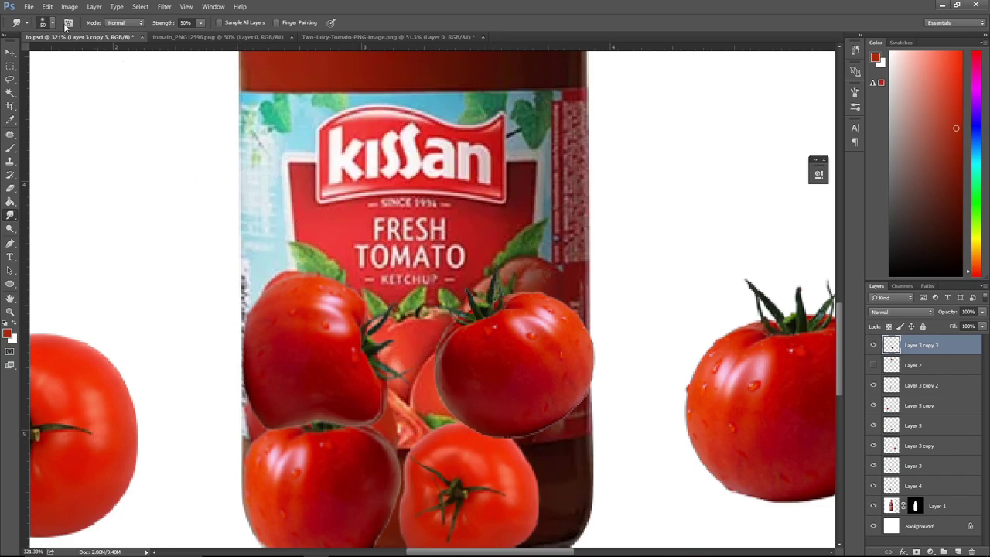
Puppet-warp the upper-right tomato to lift its bottom edge, then smudge its lower-right edge.
{"action": "left_click", "coordinate": [48, 6]}
{"action": "left_click", "coordinate": [85, 188]}
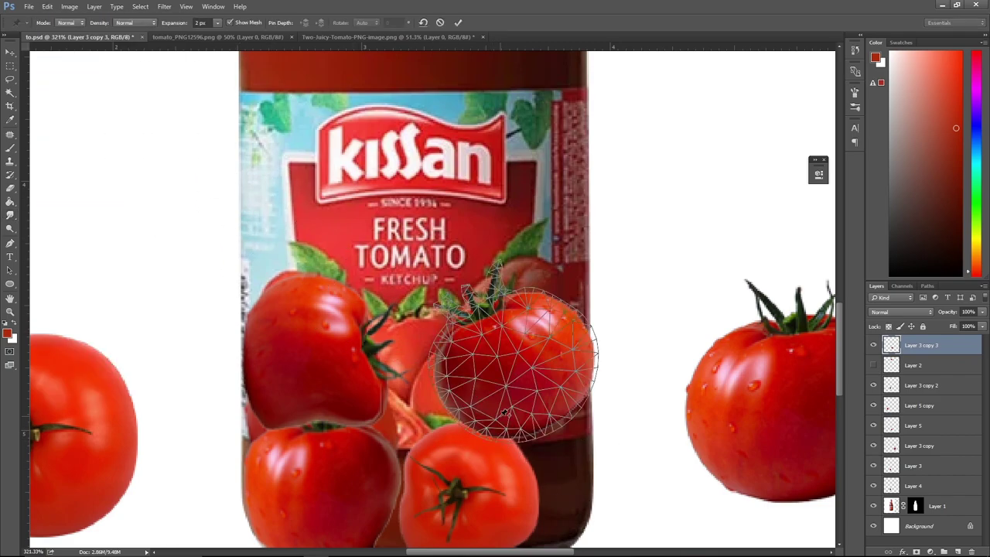
{"action": "left_click", "coordinate": [438, 359]}
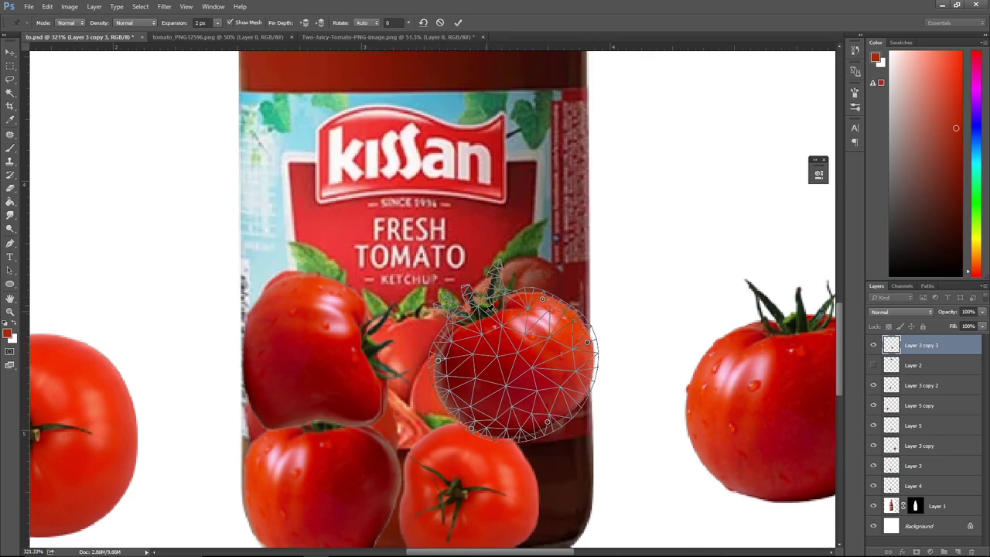
{"action": "left_click_drag", "start_coordinate": [474, 430], "coordinate": [490, 412]}
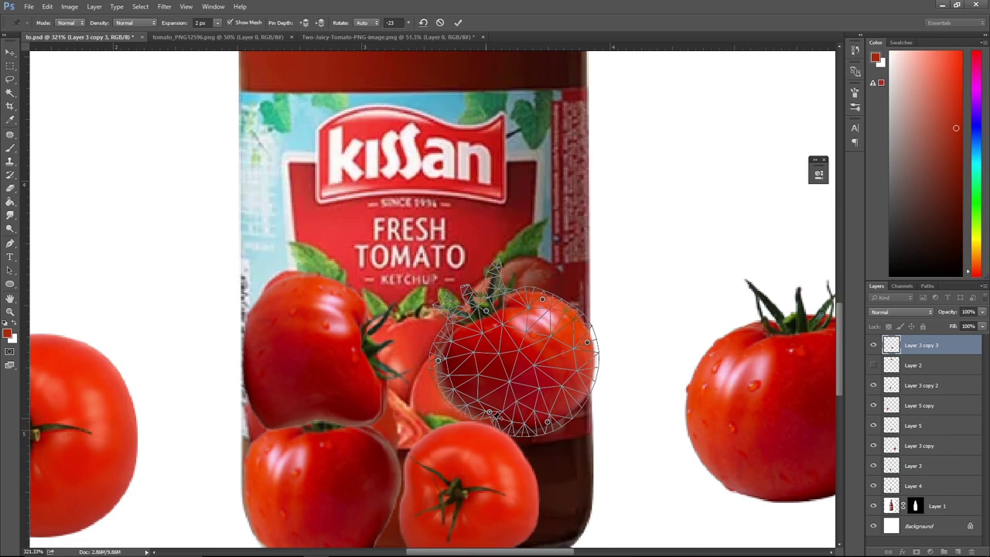
{"action": "key", "text": "ctrl+z"}
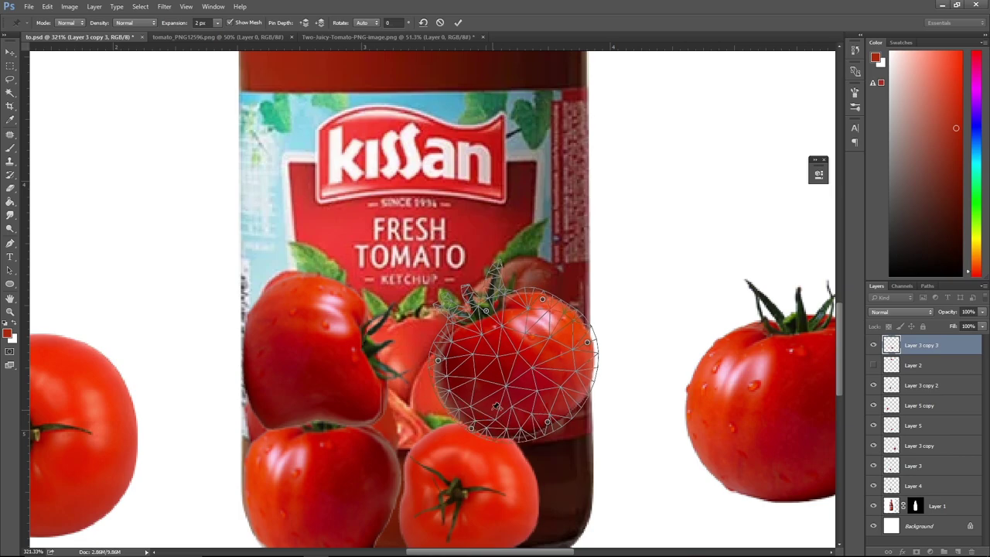
{"action": "left_click_drag", "start_coordinate": [512, 435], "coordinate": [473, 411]}
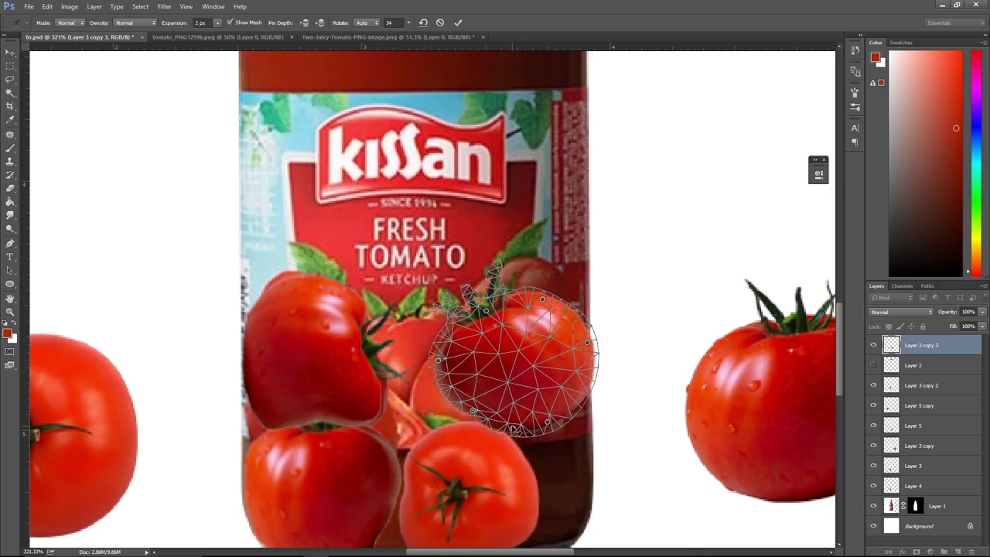
{"action": "key", "text": "ctrl+z"}
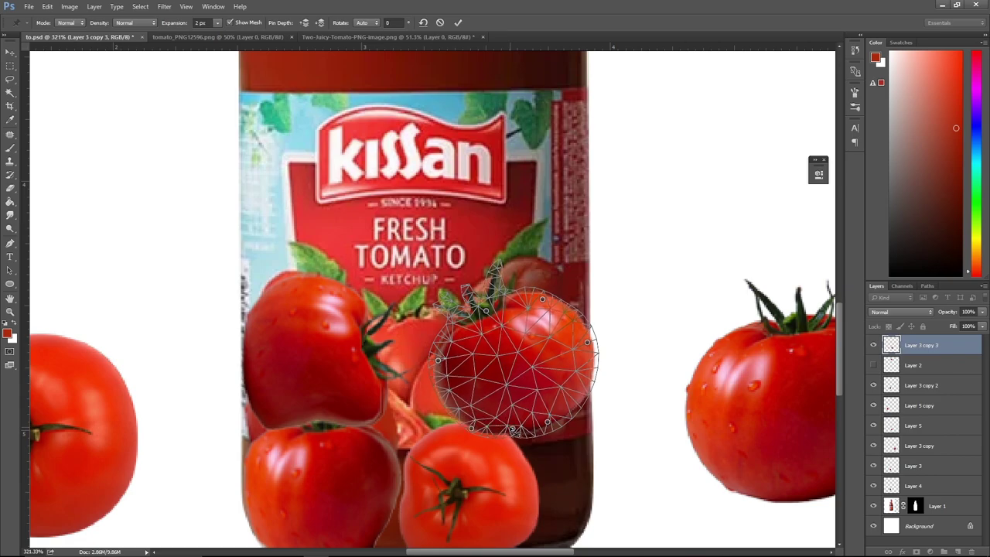
{"action": "mouse_move", "coordinate": [513, 433]}
{"action": "left_mouse_down"}
{"action": "mouse_move", "coordinate": [491, 413]}
{"action": "mouse_move", "coordinate": [547, 433]}
{"action": "left_mouse_up"}
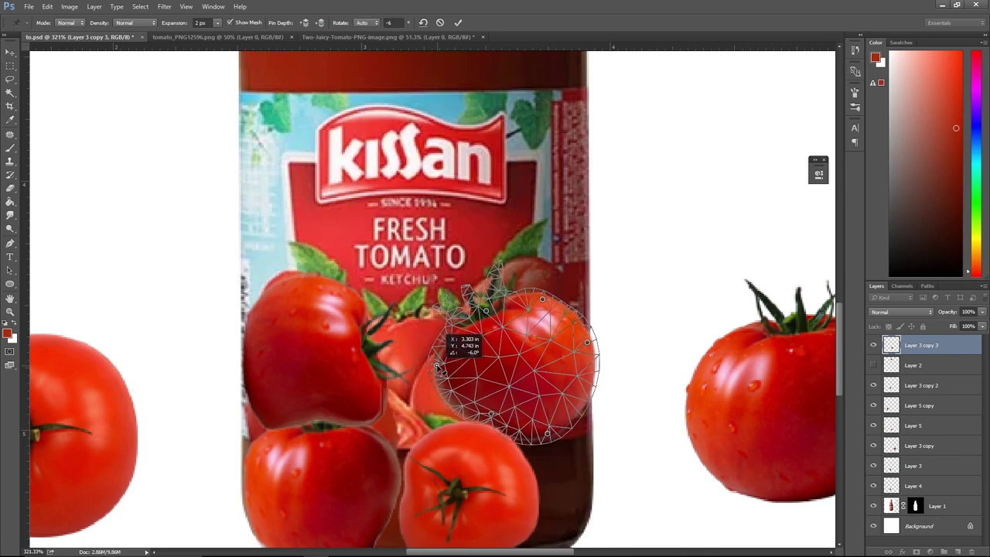
{"action": "key", "text": "Return"}
{"action": "key", "text": "r"}
{"action": "mouse_move", "coordinate": [509, 384]}
{"action": "left_mouse_down"}
{"action": "mouse_move", "coordinate": [549, 413]}
{"action": "mouse_move", "coordinate": [573, 405]}
{"action": "left_mouse_up"}
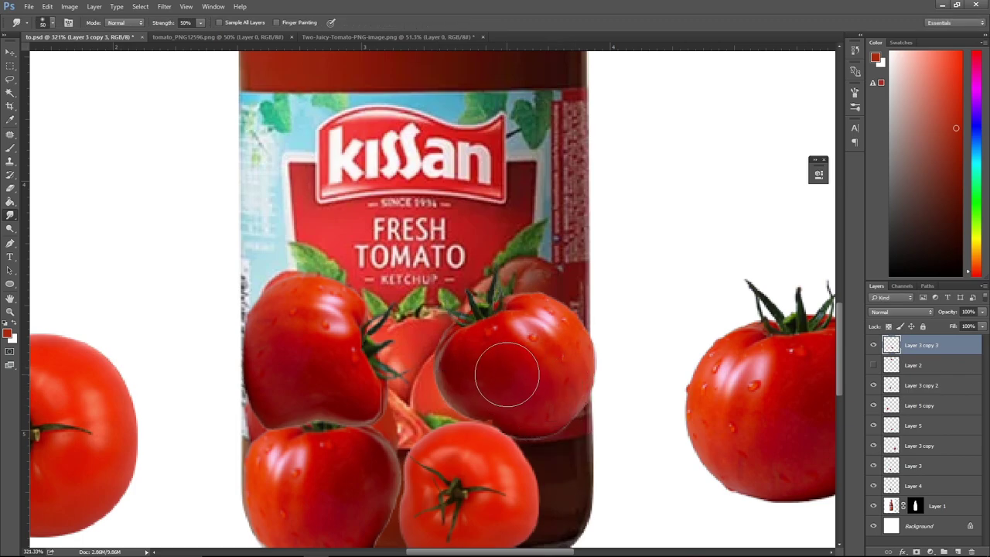
Move the upper-right tomato down and to the right on the bottle.
{"action": "key", "text": "v"}
{"action": "left_click_drag", "start_coordinate": [498, 368], "coordinate": [493, 345]}
{"action": "scroll", "coordinate": [499, 445], "scroll_direction": "up", "scroll_amount": 1}
{"action": "scroll", "coordinate": [498, 445], "scroll_direction": "up", "scroll_amount": 5}
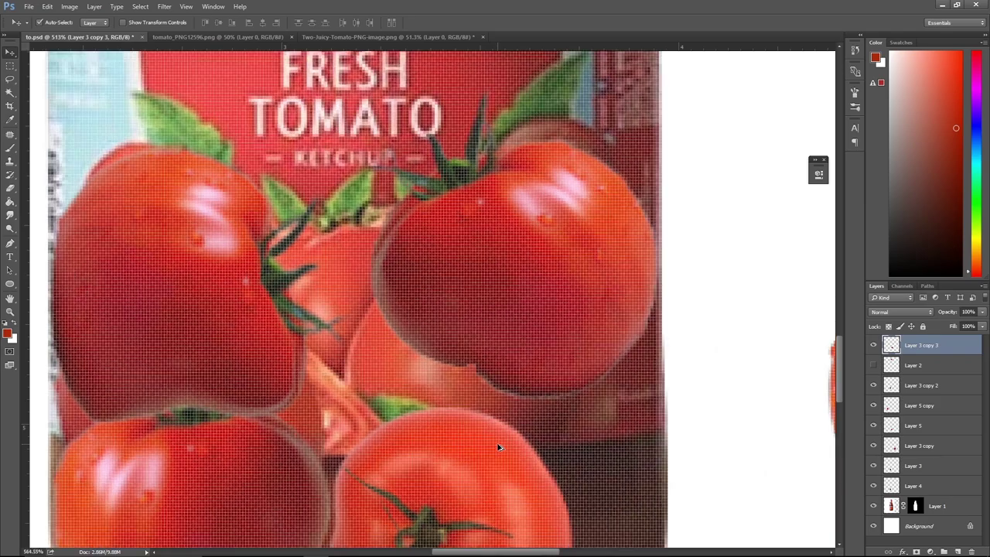
{"action": "scroll", "coordinate": [478, 374], "scroll_direction": "up", "scroll_amount": 1}
{"action": "left_click_drag", "start_coordinate": [448, 340], "coordinate": [605, 413]}
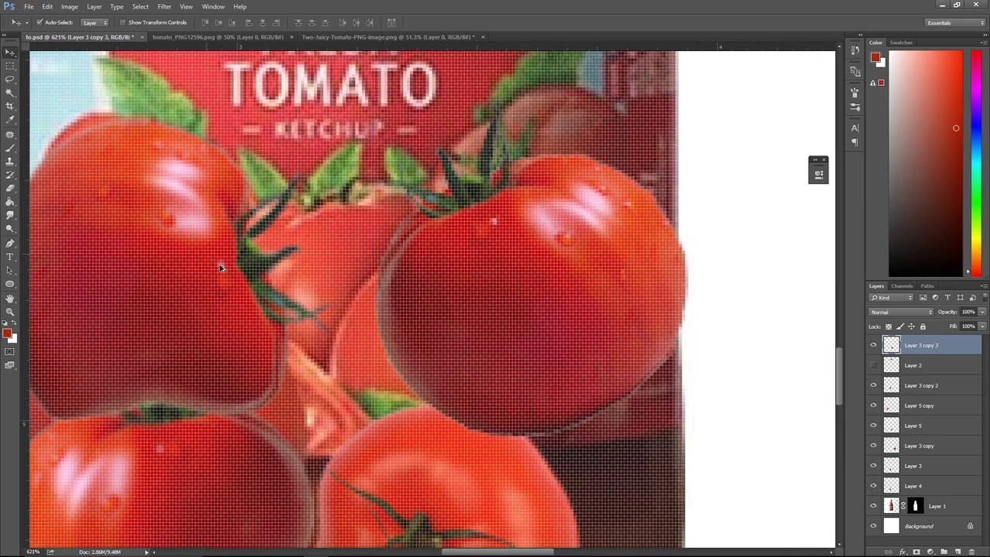
{"action": "scroll", "coordinate": [220, 267], "scroll_direction": "down", "scroll_amount": 1}
{"action": "scroll", "coordinate": [77, 88], "scroll_direction": "down", "scroll_amount": 1}
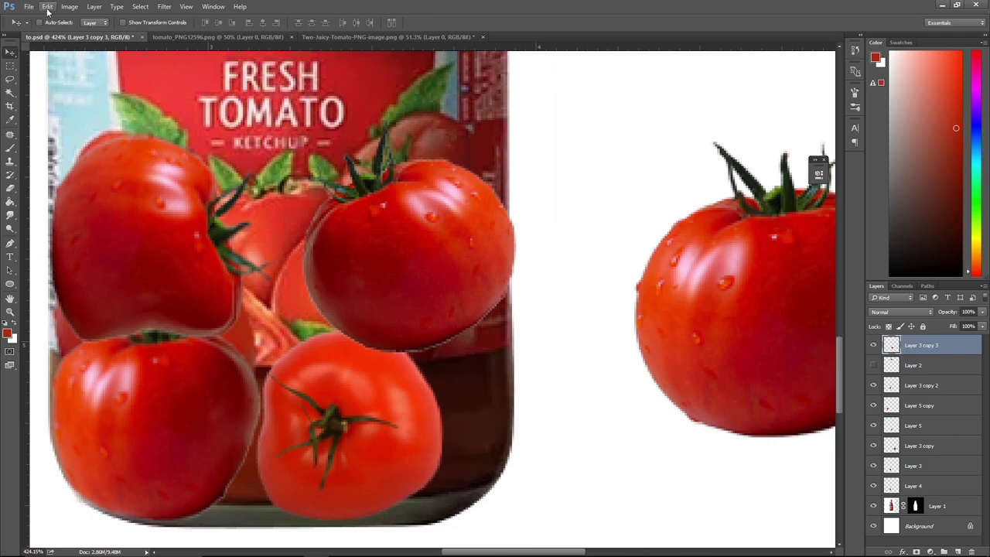
Undo the warp to restore the tomato's rounder shape and move it down-right.
{"action": "left_click", "coordinate": [48, 9]}
{"action": "left_click", "coordinate": [9, 199]}
{"action": "left_click", "coordinate": [47, 6]}
{"action": "left_click", "coordinate": [70, 17]}
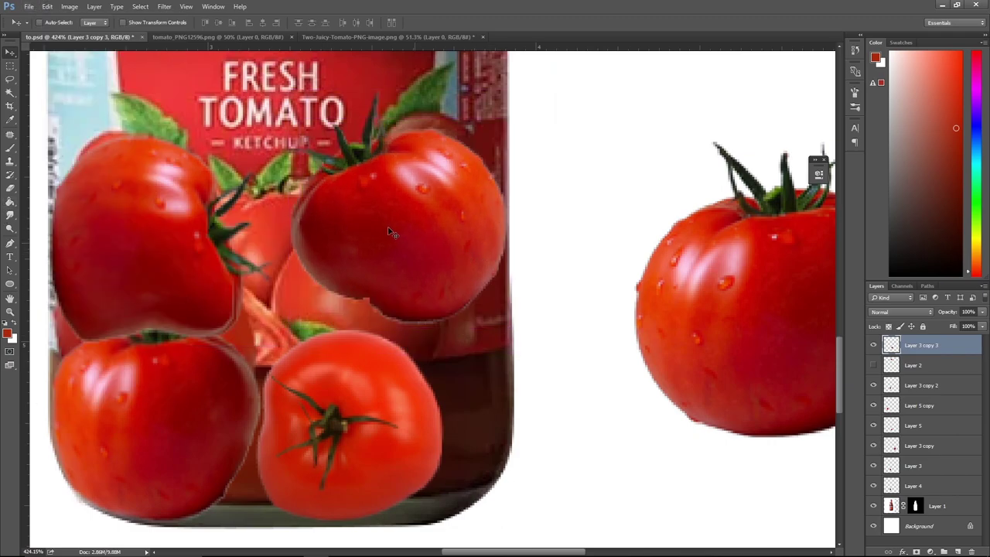
{"action": "left_click_drag", "start_coordinate": [389, 232], "coordinate": [420, 277]}
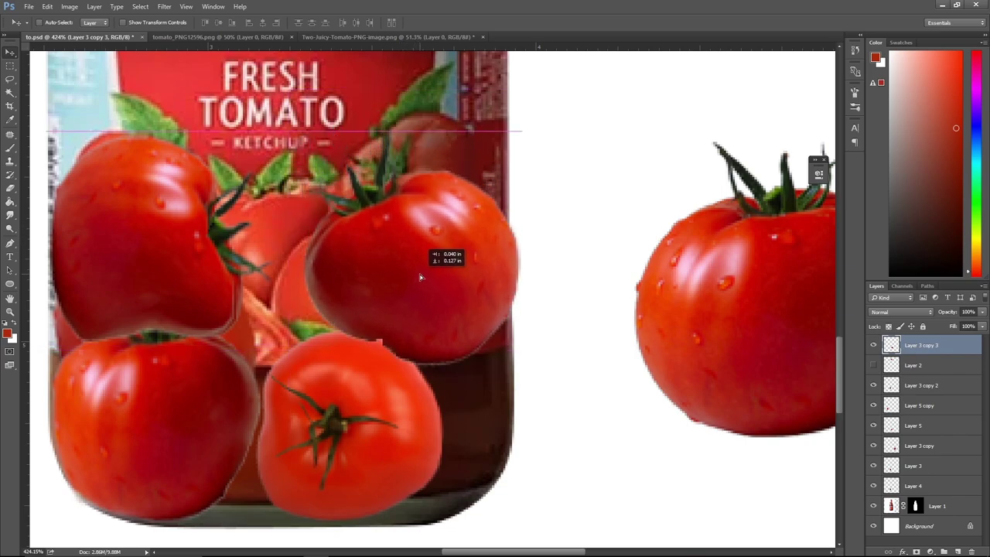
{"action": "scroll", "coordinate": [414, 310], "scroll_direction": "up", "scroll_amount": 3}
{"action": "scroll", "coordinate": [414, 310], "scroll_direction": "down", "scroll_amount": 2}
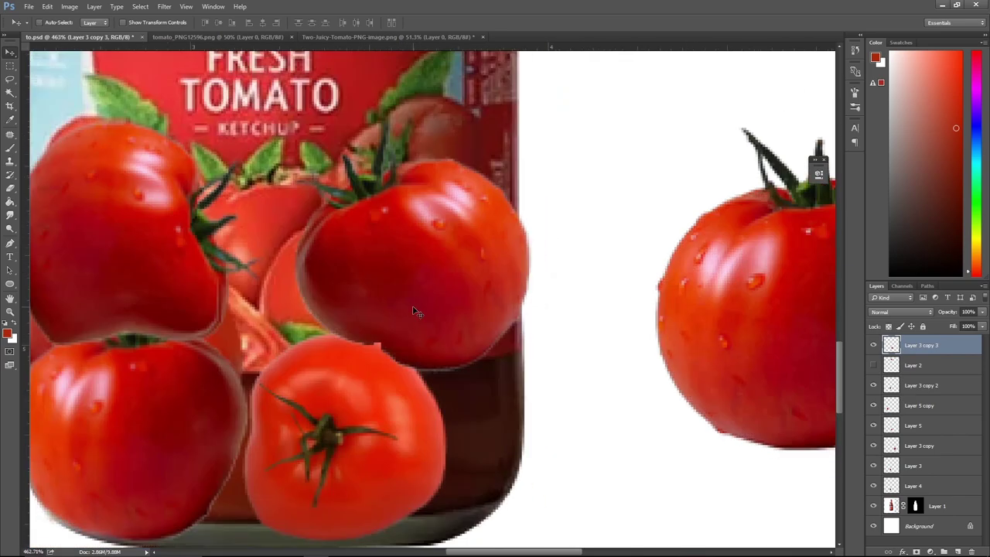
Paint sampled darker red along the tomato's lower edge with a smaller brush, then add Layer 6.
{"action": "key", "text": "b"}
{"action": "left_click", "coordinate": [387, 320], "text": "alt"}
{"action": "left_click", "coordinate": [371, 338]}
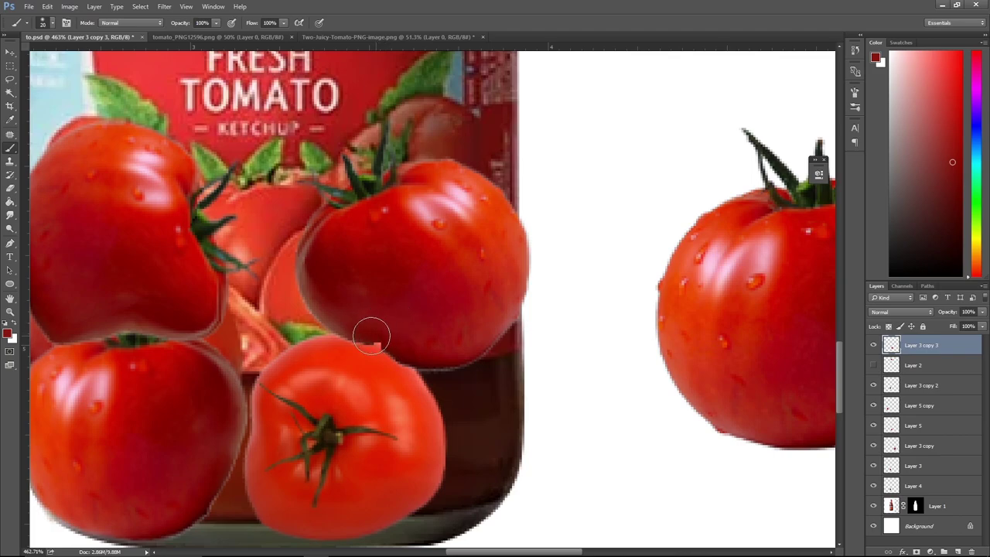
{"action": "key", "text": "ctrl+z"}
{"action": "key", "text": "bracketleft"}
{"action": "key", "text": "bracketleft"}
{"action": "key", "text": "bracketleft"}
{"action": "key", "text": "bracketleft"}
{"action": "key", "text": "bracketleft"}
{"action": "key", "text": "bracketleft"}
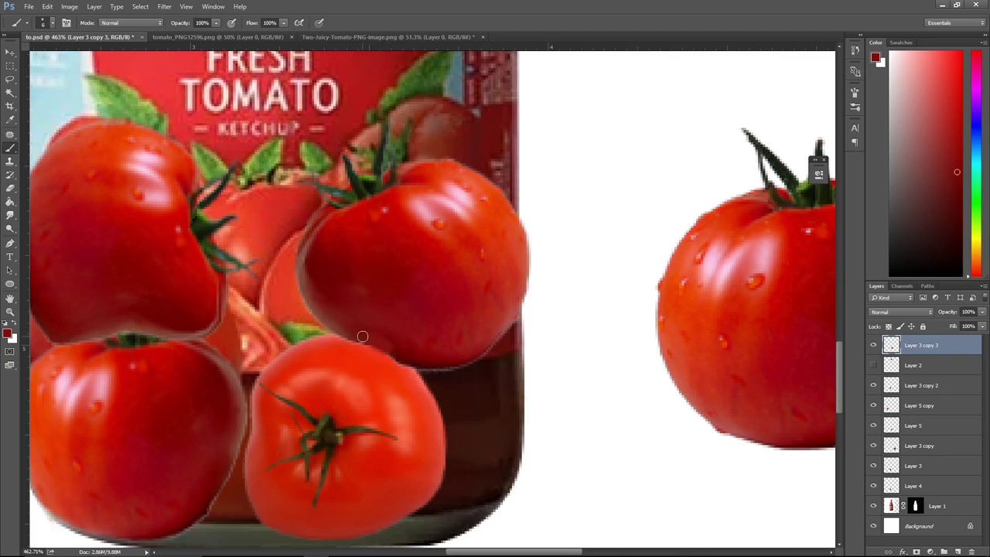
{"action": "left_click", "coordinate": [415, 357], "text": "alt"}
{"action": "left_click_drag", "start_coordinate": [361, 341], "coordinate": [404, 361]}
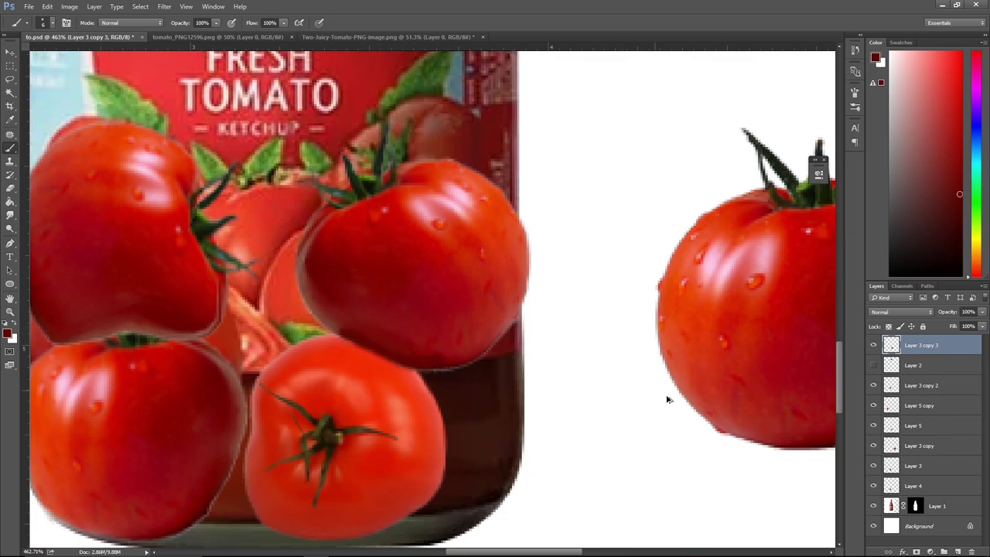
{"action": "left_click", "coordinate": [958, 550]}
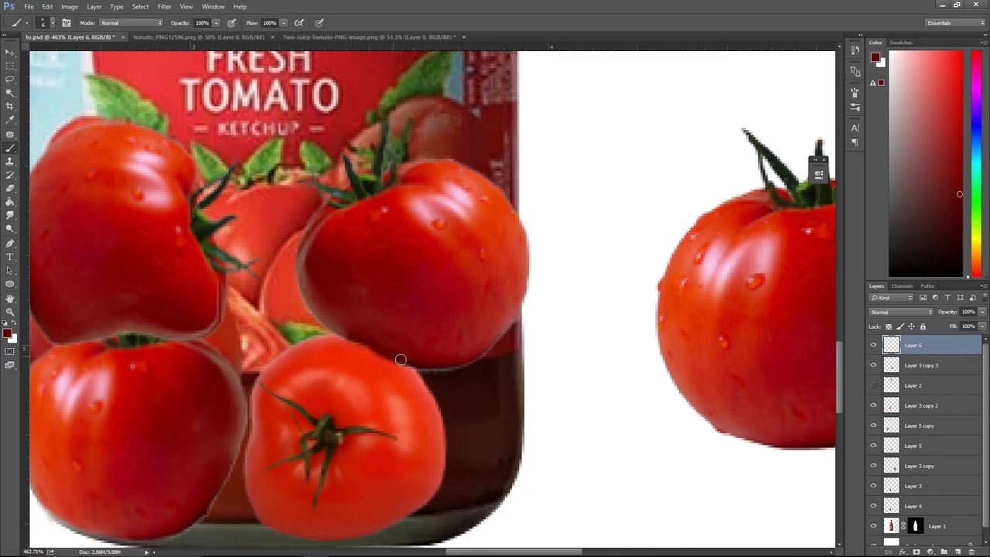
{"action": "key", "text": "e"}
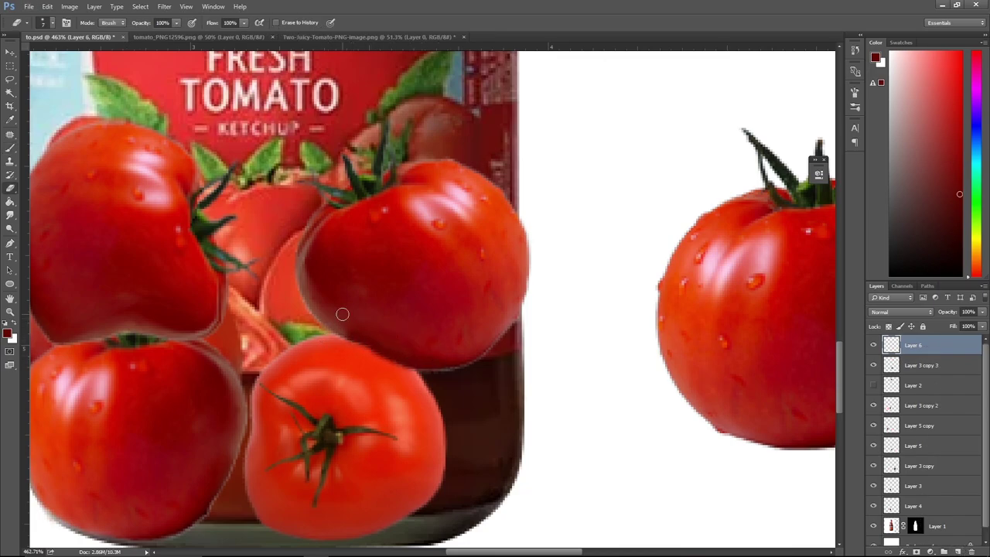
{"action": "key", "text": "bracketright"}
{"action": "scroll", "coordinate": [485, 348], "scroll_direction": "down", "scroll_amount": 3}
{"action": "left_click_drag", "start_coordinate": [495, 354], "coordinate": [544, 376]}
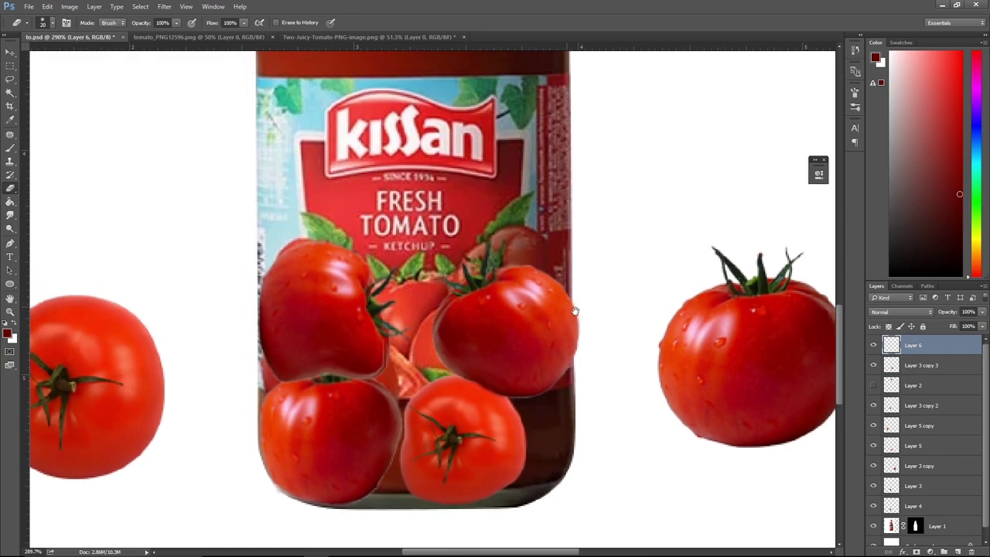
{"action": "scroll", "coordinate": [543, 376], "scroll_direction": "up", "scroll_amount": 2}
{"action": "scroll", "coordinate": [541, 379], "scroll_direction": "up", "scroll_amount": 1}
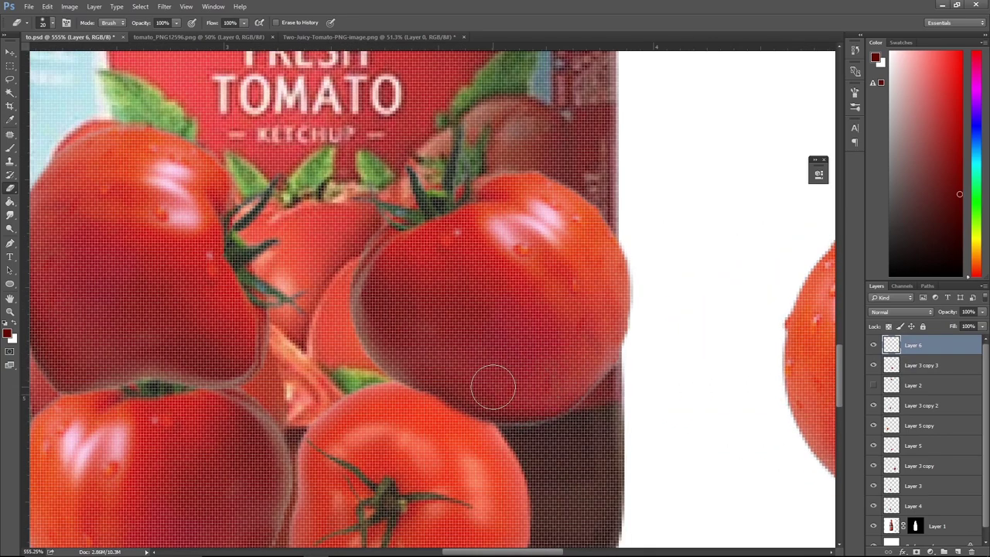
{"action": "key", "text": "p"}
{"action": "left_click", "coordinate": [413, 395]}
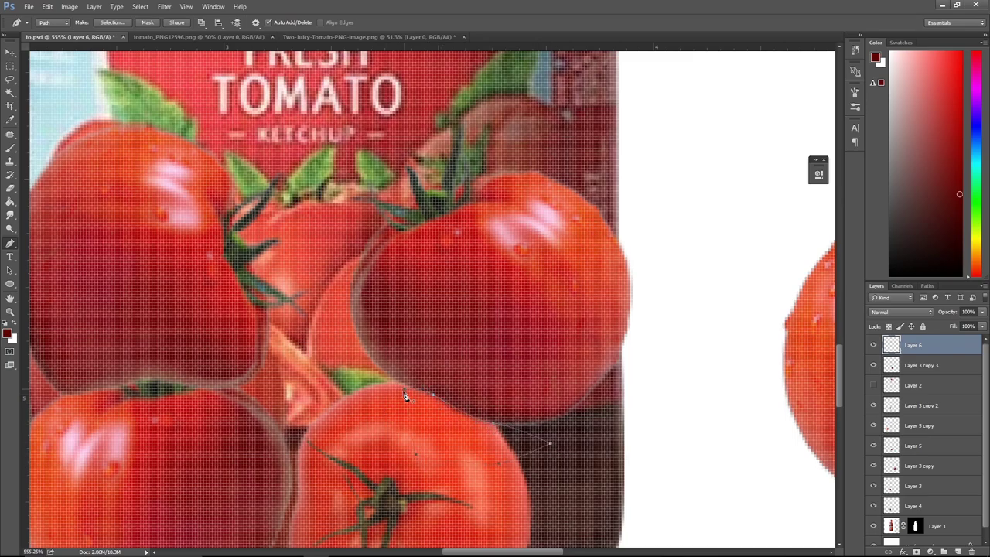
{"action": "key", "text": "Escape"}
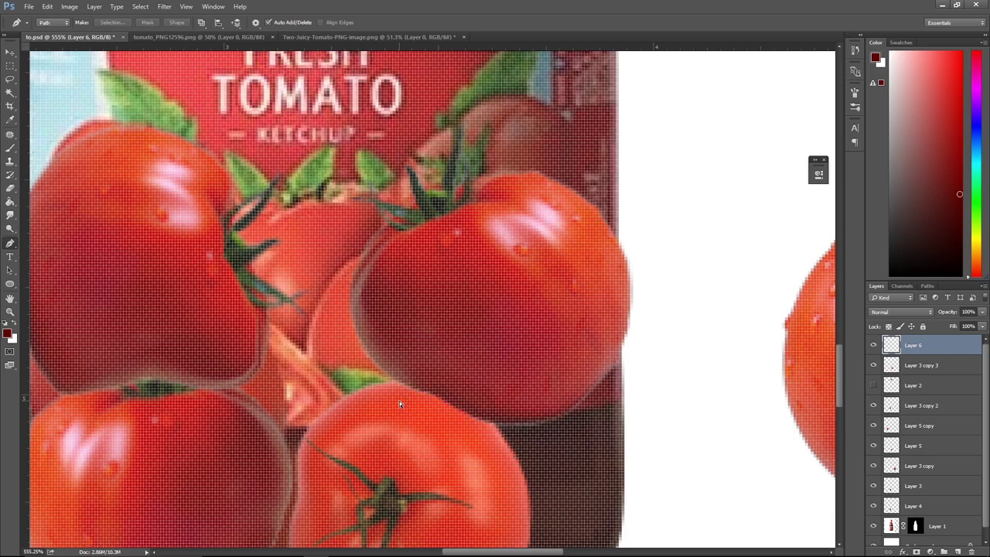
{"action": "scroll", "coordinate": [587, 341], "scroll_direction": "down", "scroll_amount": 1}
{"action": "scroll", "coordinate": [587, 341], "scroll_direction": "down", "scroll_amount": 2}
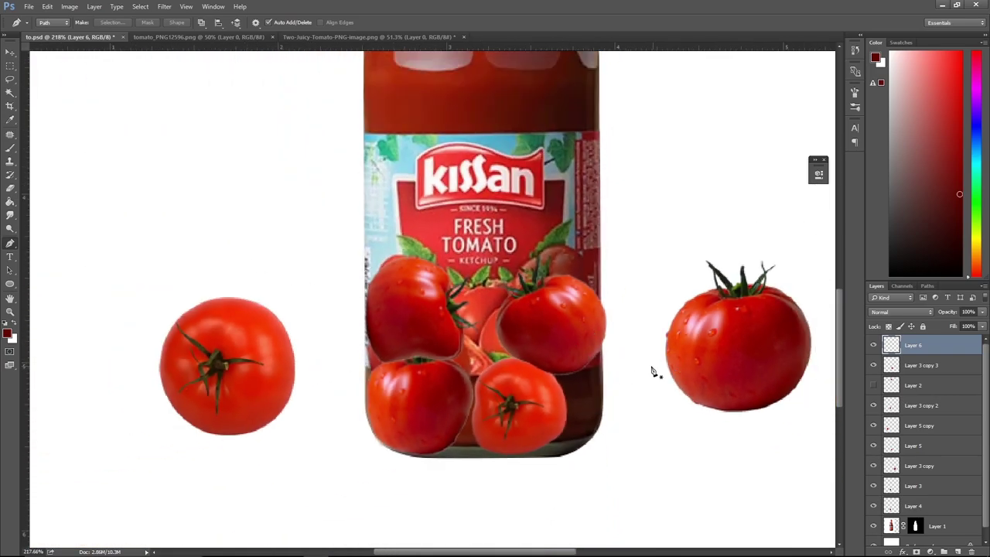
Show Layer 4 and place two tomato copies at the lower right of the pile.
{"action": "left_click", "coordinate": [874, 505]}
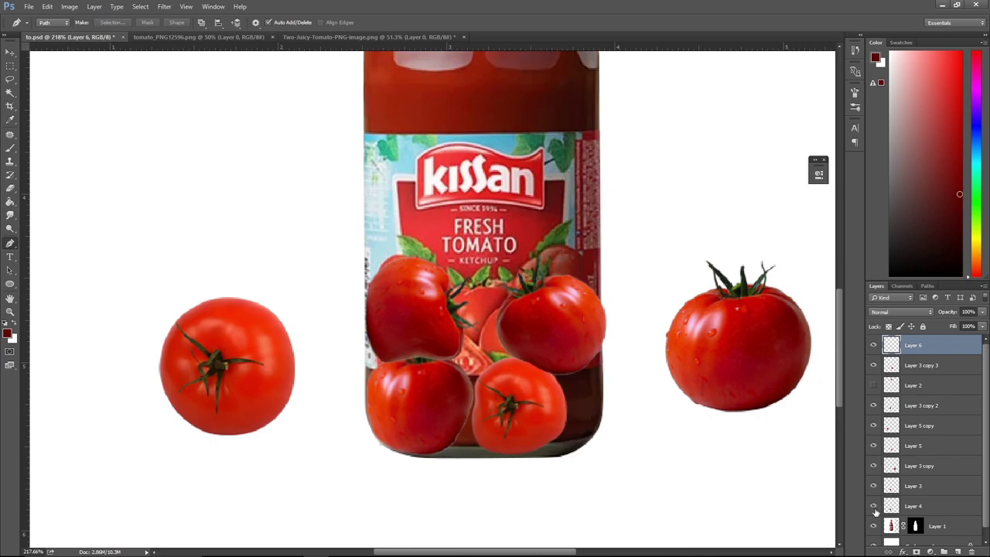
{"action": "left_click", "coordinate": [906, 506]}
{"action": "key", "text": "v"}
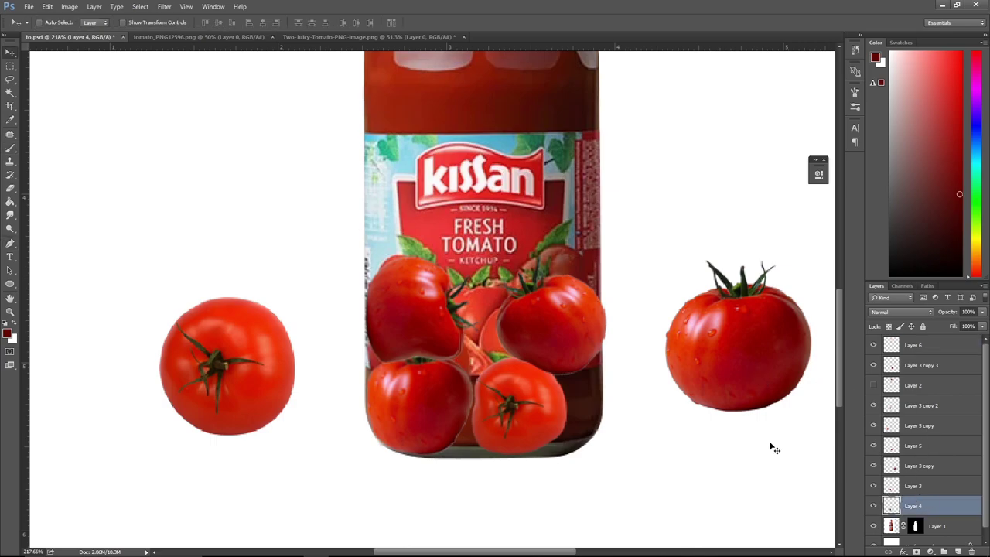
{"action": "left_click_drag", "start_coordinate": [377, 370], "coordinate": [531, 375]}
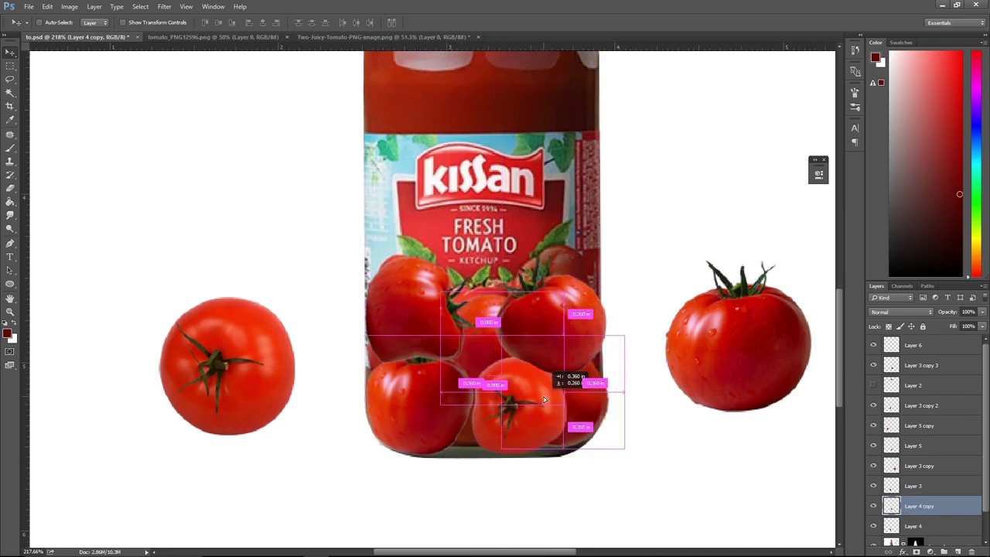
{"action": "left_click_drag", "start_coordinate": [530, 374], "coordinate": [544, 401]}
{"action": "key", "text": "ctrl+j"}
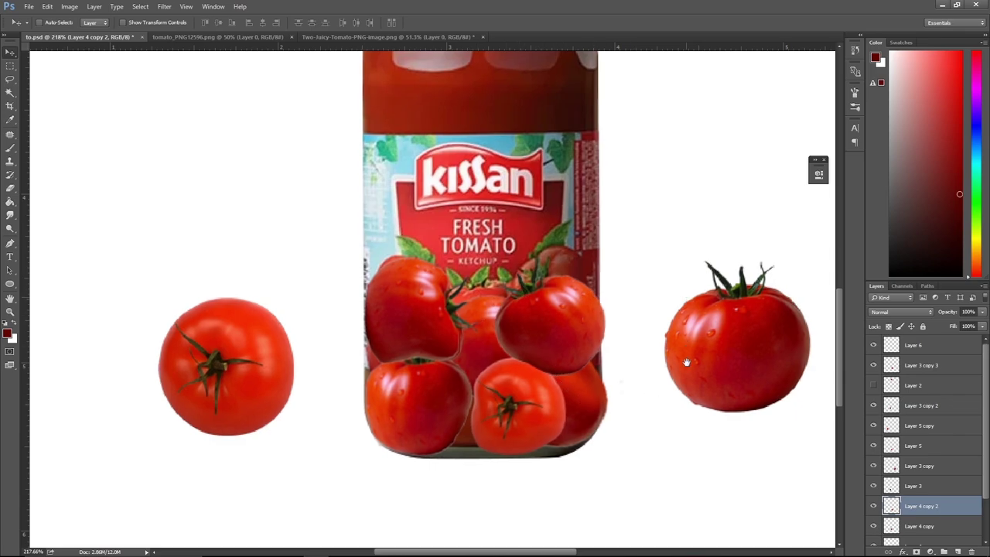
Alt-drag a copy of the right-hand tomato onto the label centre.
{"action": "scroll", "coordinate": [758, 419], "scroll_direction": "up", "scroll_amount": 2}
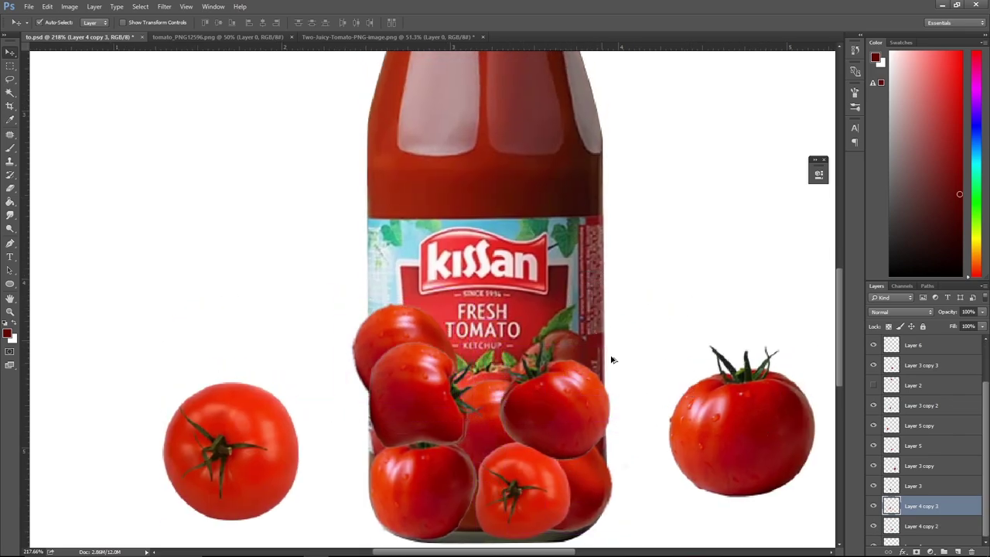
{"action": "left_click", "coordinate": [607, 410], "text": "ctrl"}
{"action": "left_click_drag", "start_coordinate": [770, 447], "coordinate": [509, 319]}
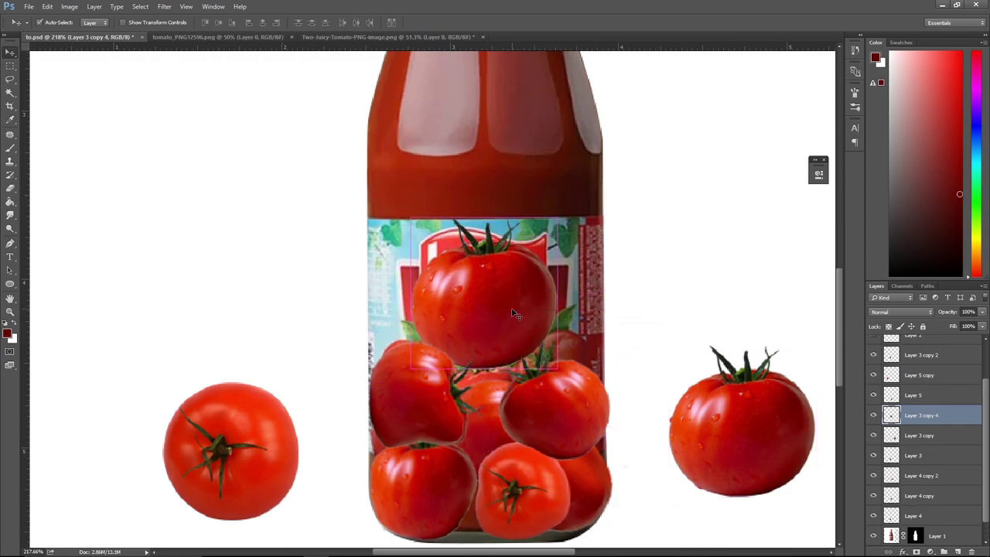
Scale, rotate and vertically flip the new label tomato so it sits upright atop the pile.
{"action": "key", "text": "ctrl+t"}
{"action": "left_click_drag", "start_coordinate": [557, 219], "coordinate": [547, 230]}
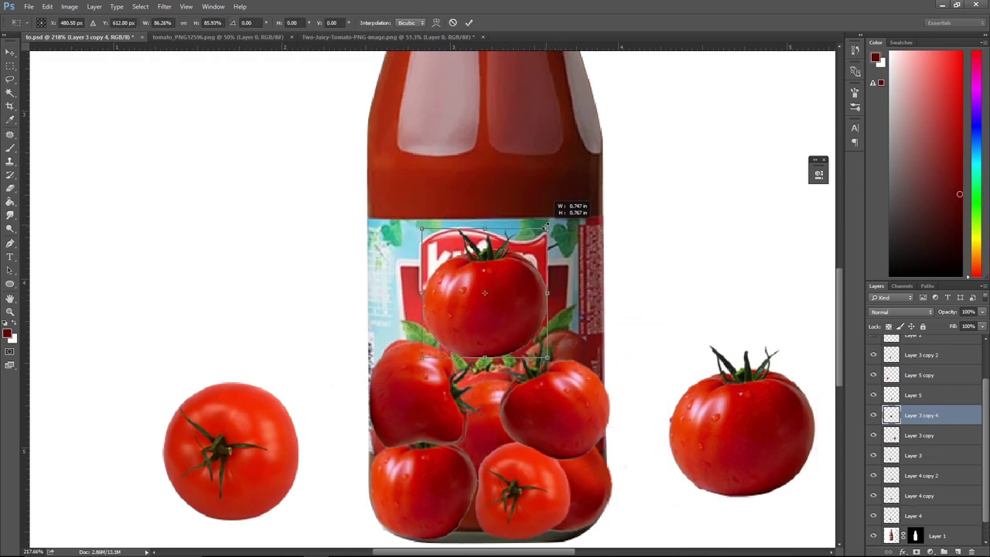
{"action": "left_click_drag", "start_coordinate": [623, 274], "coordinate": [472, 364]}
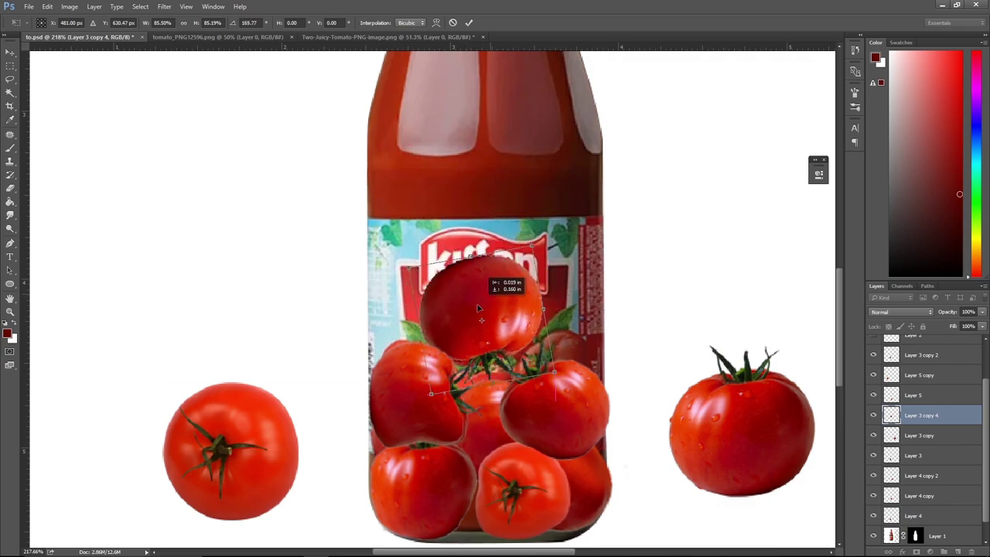
{"action": "left_click_drag", "start_coordinate": [470, 296], "coordinate": [464, 328]}
{"action": "mouse_move", "coordinate": [585, 164]}
{"action": "left_mouse_down"}
{"action": "mouse_move", "coordinate": [325, 159]}
{"action": "mouse_move", "coordinate": [331, 283]}
{"action": "left_mouse_up"}
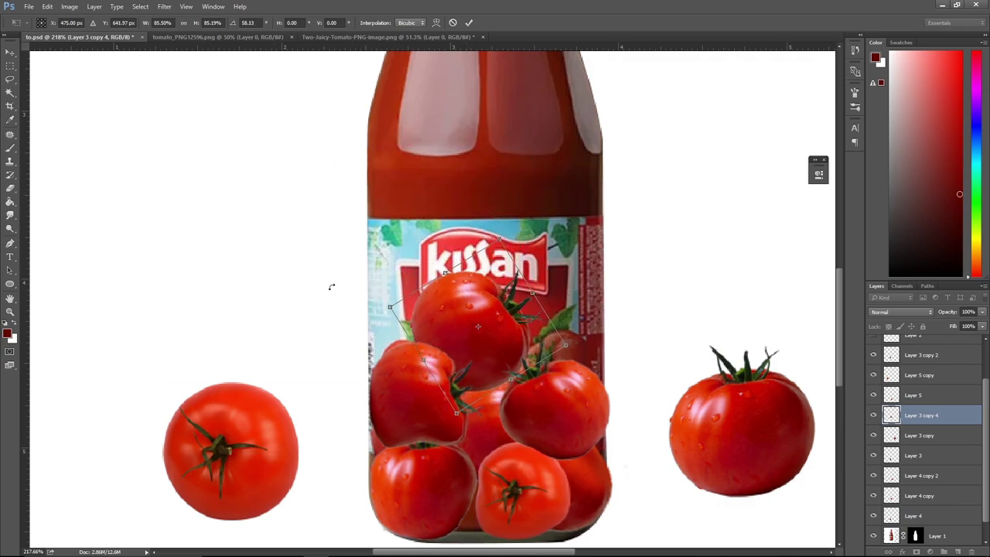
{"action": "right_click", "coordinate": [370, 296]}
{"action": "right_click", "coordinate": [474, 288]}
{"action": "left_click", "coordinate": [514, 455]}
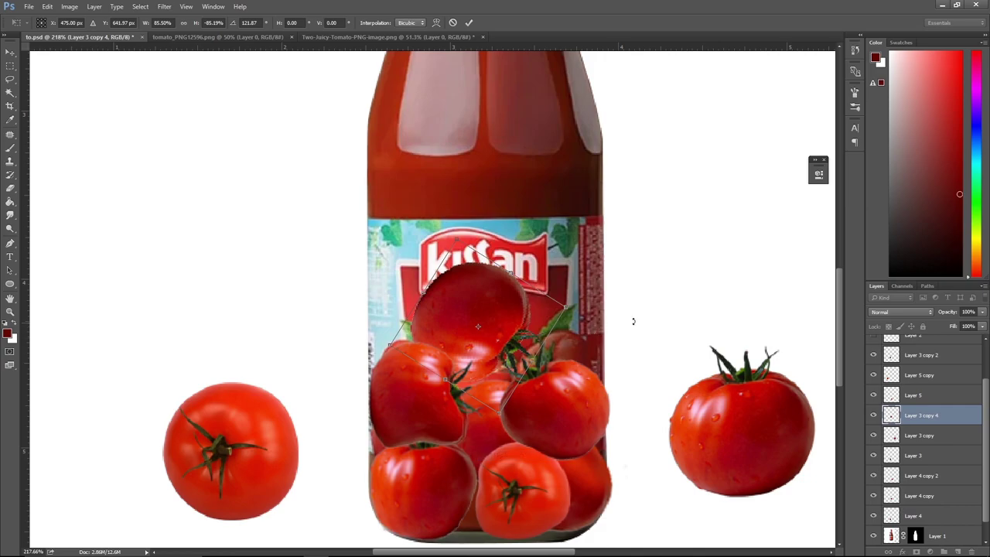
{"action": "left_click_drag", "start_coordinate": [634, 321], "coordinate": [327, 204]}
{"action": "left_click_drag", "start_coordinate": [477, 330], "coordinate": [495, 313]}
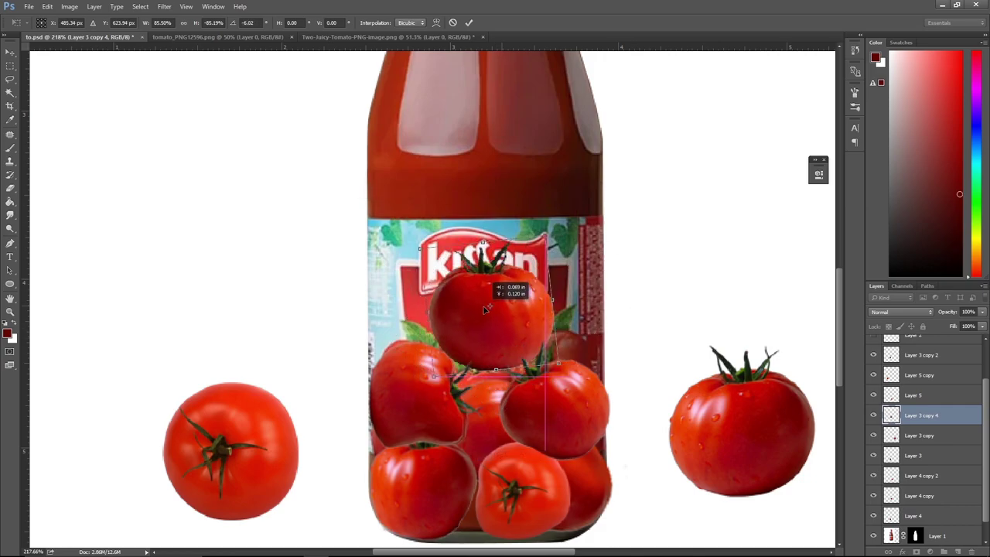
{"action": "left_click_drag", "start_coordinate": [541, 233], "coordinate": [540, 244]}
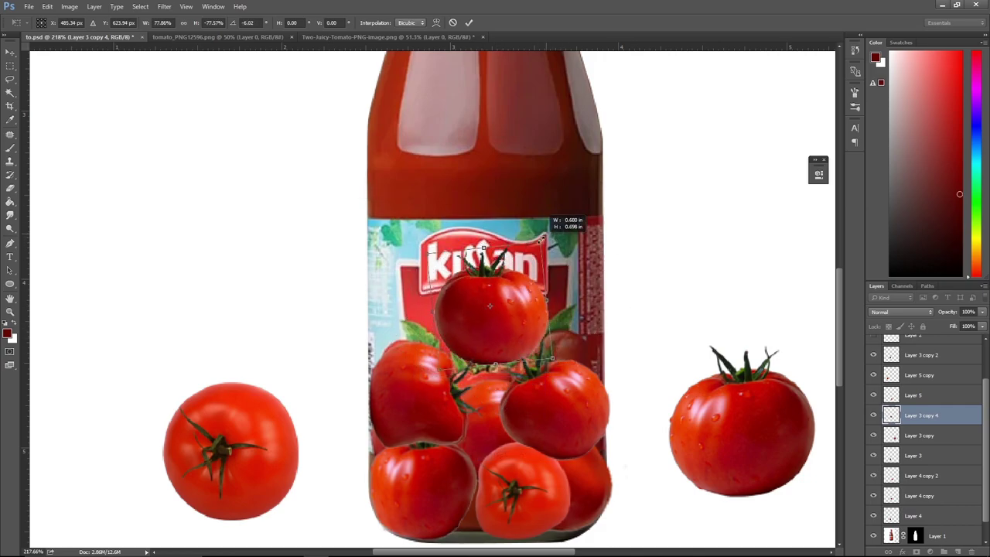
{"action": "left_click_drag", "start_coordinate": [494, 323], "coordinate": [489, 332]}
{"action": "key", "text": "Return"}
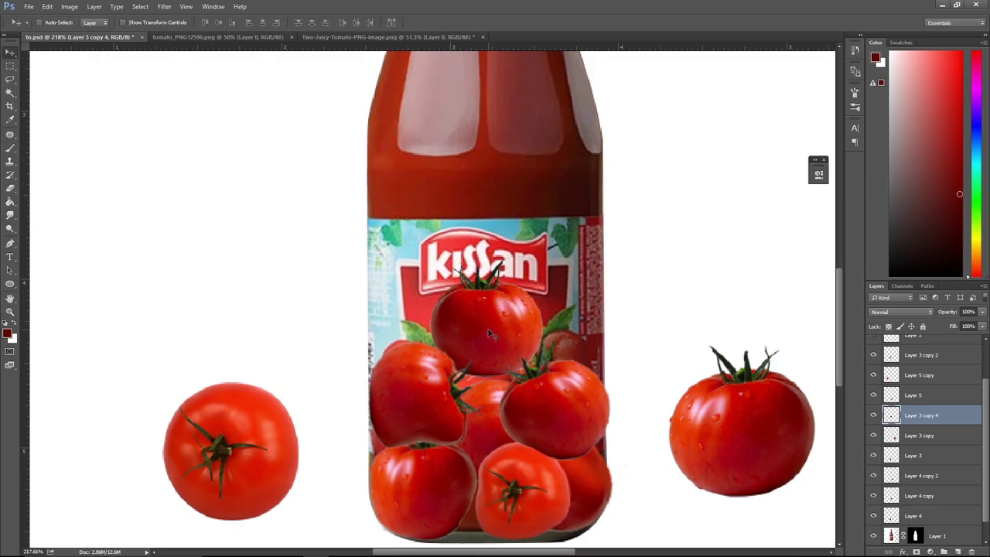
Add a horizontally mirrored tomato copy on the upper label, then duplicate the left tomato above it.
{"action": "mouse_move", "coordinate": [594, 515]}
{"action": "left_mouse_down"}
{"action": "mouse_move", "coordinate": [583, 343]}
{"action": "mouse_move", "coordinate": [602, 333]}
{"action": "mouse_move", "coordinate": [440, 319]}
{"action": "mouse_move", "coordinate": [387, 294]}
{"action": "mouse_move", "coordinate": [416, 304]}
{"action": "left_mouse_up"}
{"action": "key", "text": "ctrl+t"}
{"action": "right_click", "coordinate": [461, 295]}
{"action": "left_click", "coordinate": [521, 453]}
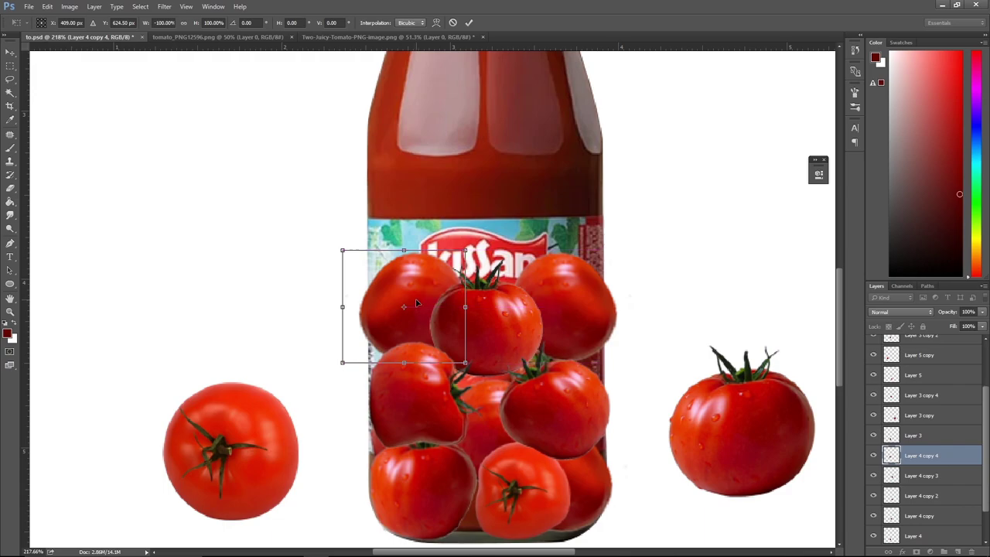
{"action": "key", "text": "Return"}
{"action": "left_click_drag", "start_coordinate": [402, 268], "coordinate": [428, 253]}
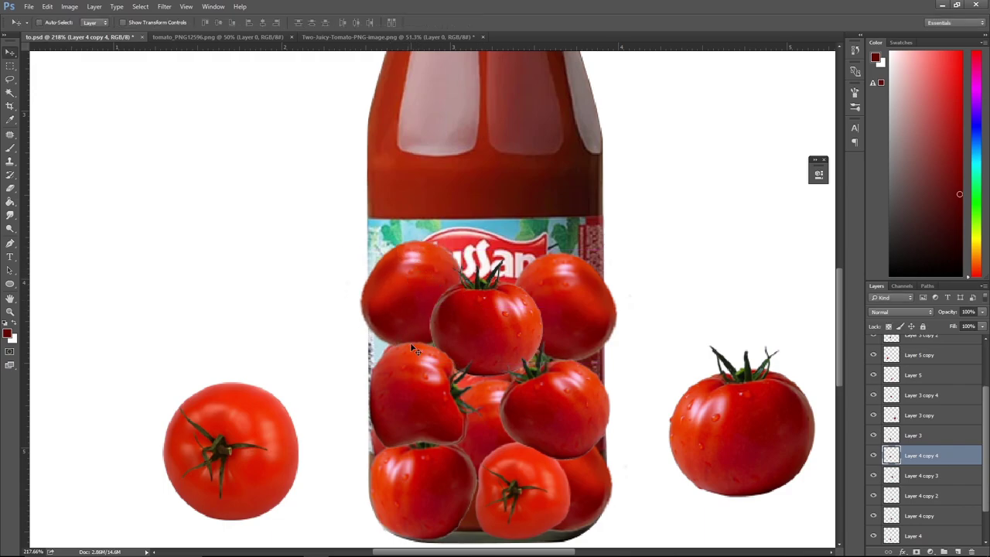
{"action": "left_click_drag", "start_coordinate": [259, 435], "coordinate": [441, 230]}
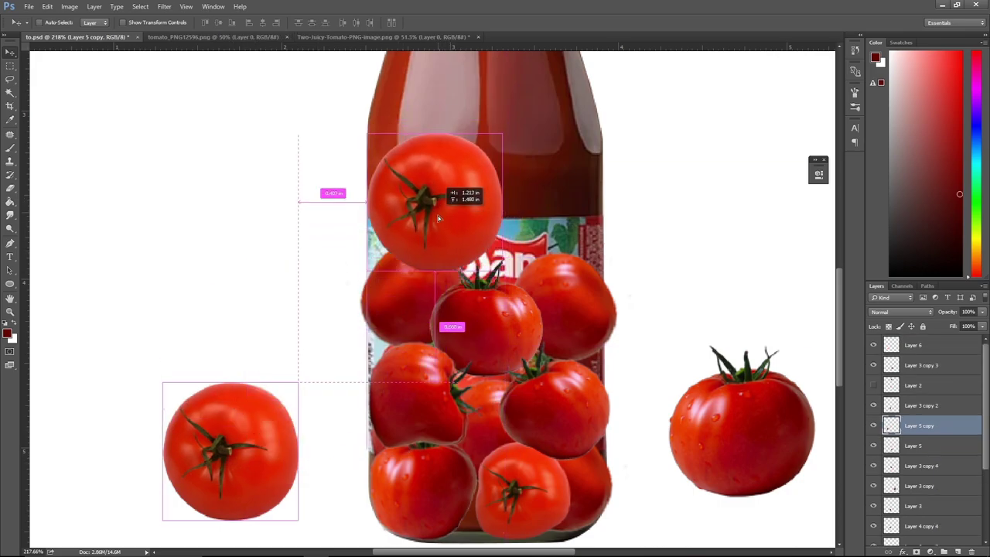
Flip the top tomato horizontally, shrink it, and move it slightly higher up the bottle.
{"action": "key", "text": "ctrl+t"}
{"action": "right_click", "coordinate": [454, 226]}
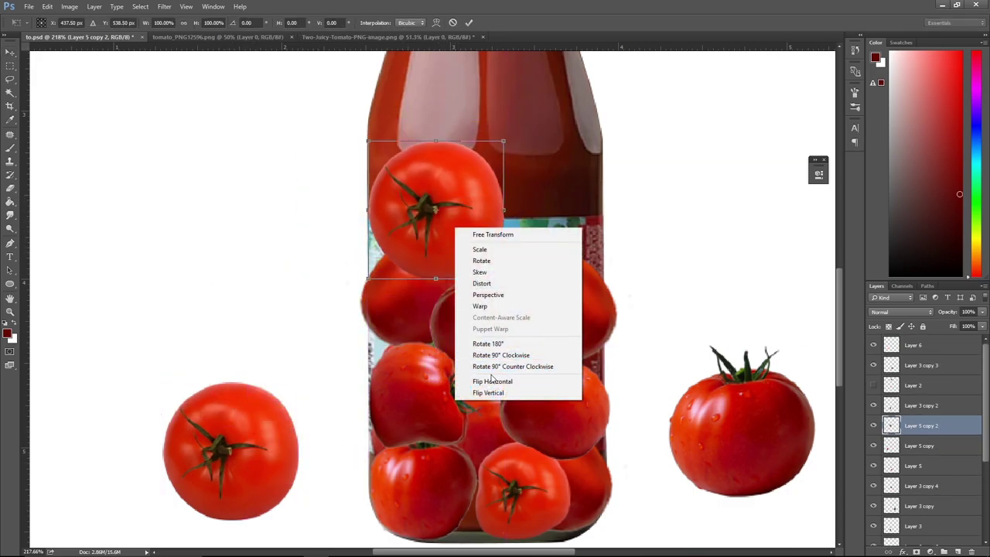
{"action": "left_click", "coordinate": [493, 382]}
{"action": "mouse_move", "coordinate": [503, 147]}
{"action": "left_mouse_down"}
{"action": "mouse_move", "coordinate": [473, 180]}
{"action": "mouse_move", "coordinate": [474, 171]}
{"action": "left_mouse_up"}
{"action": "key", "text": "Return"}
{"action": "left_click_drag", "start_coordinate": [407, 222], "coordinate": [413, 201]}
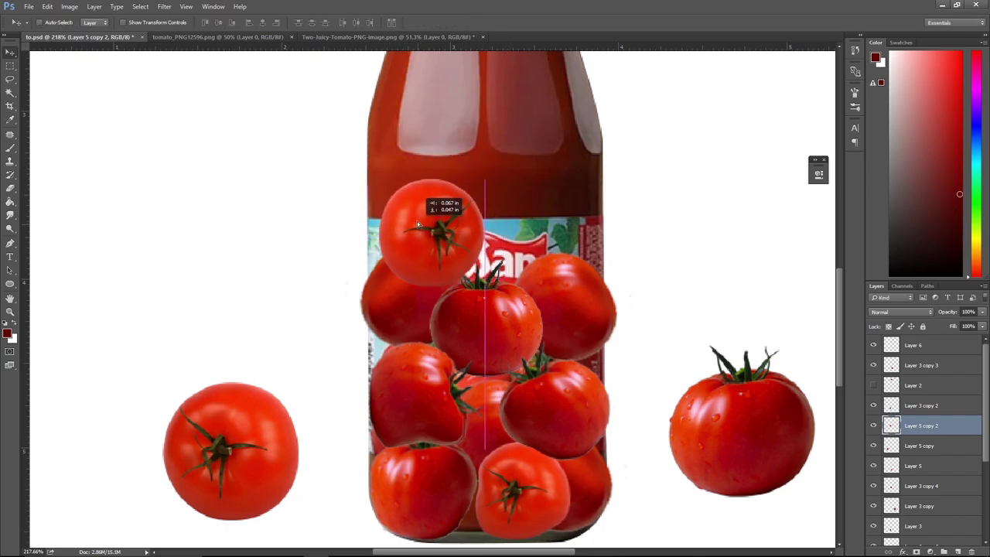
Duplicate the right-hand tomato onto the centre of the bottle.
{"action": "scroll", "coordinate": [469, 210], "scroll_direction": "up", "scroll_amount": 3}
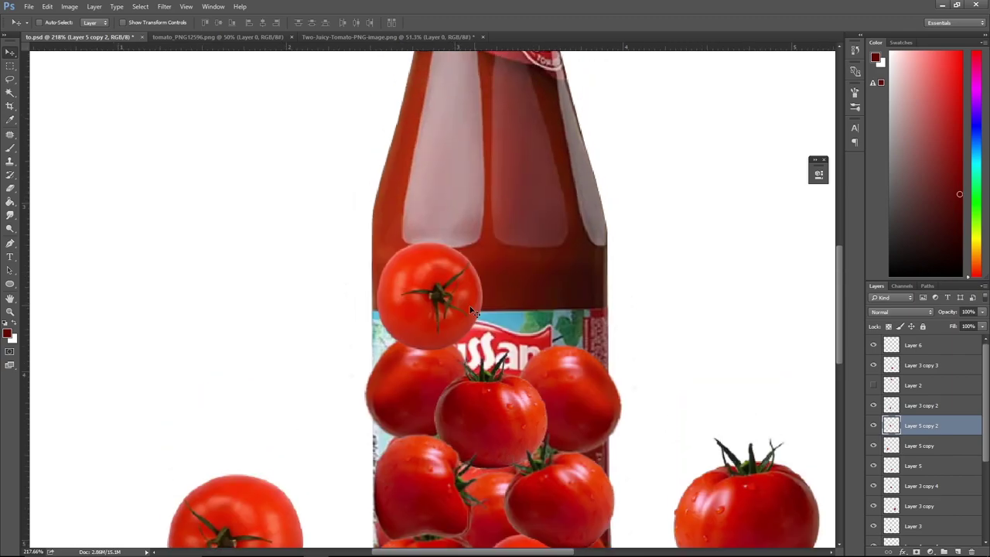
{"action": "mouse_move", "coordinate": [441, 286]}
{"action": "left_mouse_down"}
{"action": "mouse_move", "coordinate": [441, 300]}
{"action": "mouse_move", "coordinate": [546, 262]}
{"action": "mouse_move", "coordinate": [577, 224]}
{"action": "left_mouse_up"}
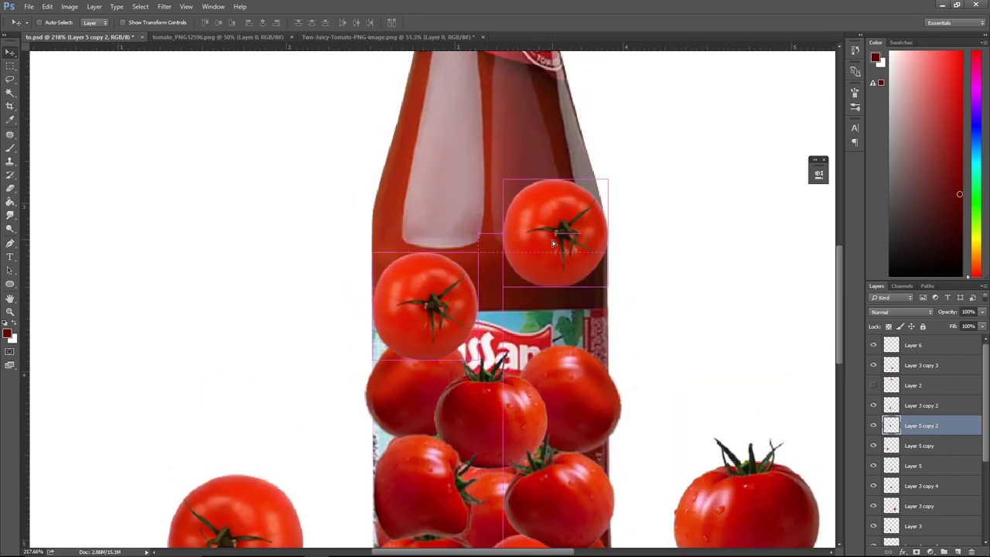
{"action": "left_click", "coordinate": [752, 504], "text": "ctrl"}
{"action": "mouse_move", "coordinate": [772, 521]}
{"action": "left_mouse_down"}
{"action": "mouse_move", "coordinate": [587, 363]}
{"action": "mouse_move", "coordinate": [571, 323]}
{"action": "mouse_move", "coordinate": [564, 342]}
{"action": "mouse_move", "coordinate": [555, 329]}
{"action": "left_mouse_up"}
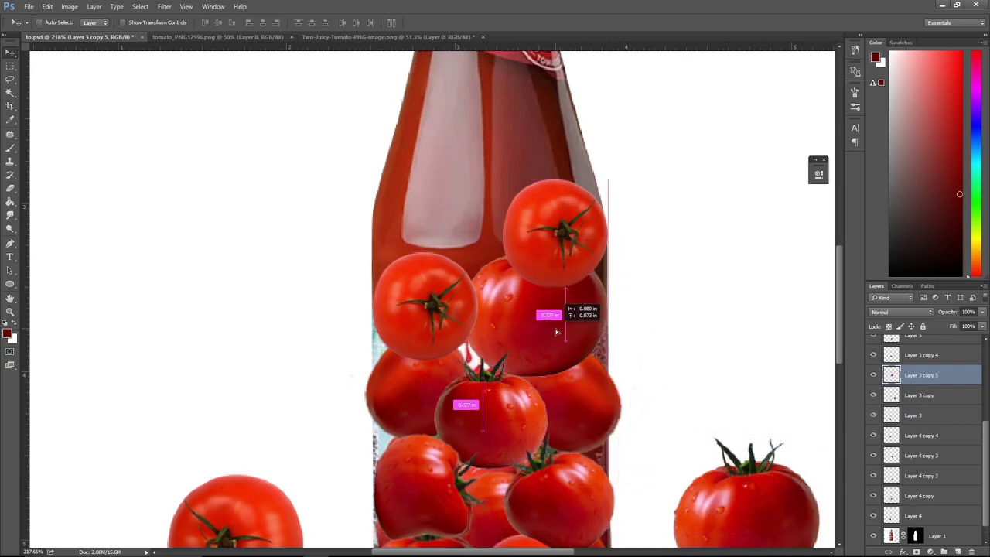
Scale the new tomato copy down to about 87% and nudge it into place.
{"action": "key", "text": "ctrl+t"}
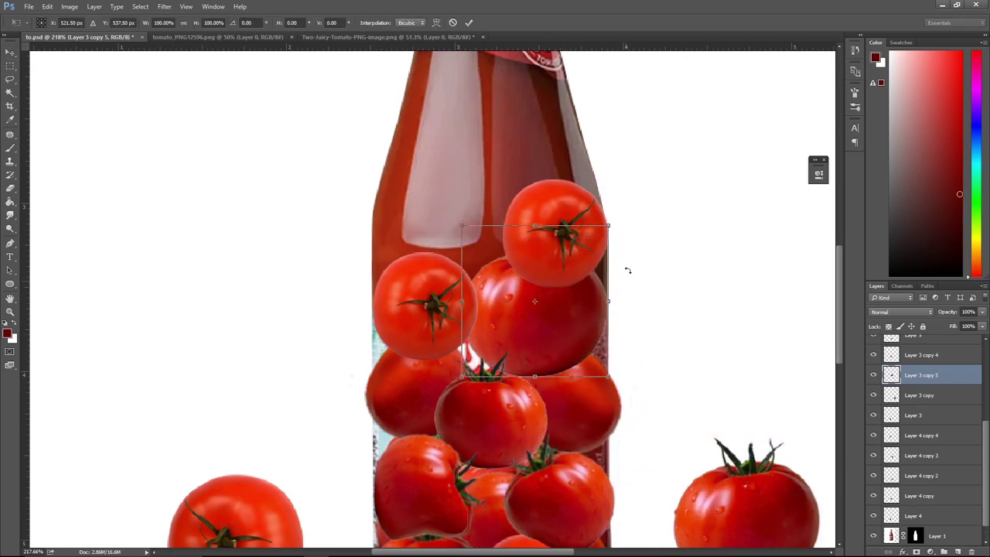
{"action": "left_click_drag", "start_coordinate": [609, 228], "coordinate": [600, 236]}
{"action": "left_click_drag", "start_coordinate": [557, 325], "coordinate": [566, 324]}
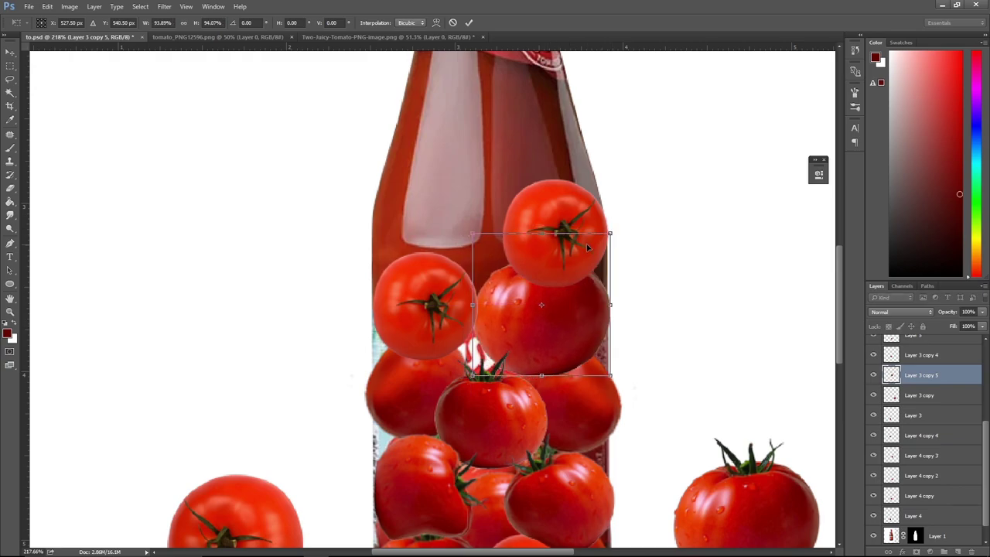
{"action": "left_click_drag", "start_coordinate": [610, 230], "coordinate": [606, 241]}
{"action": "left_click_drag", "start_coordinate": [563, 319], "coordinate": [565, 320]}
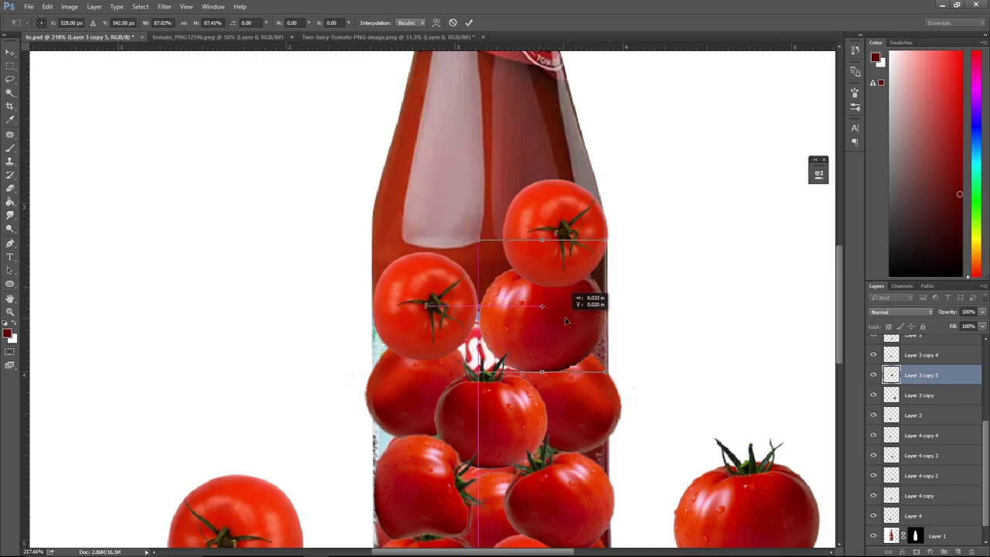
{"action": "key", "text": "Return"}
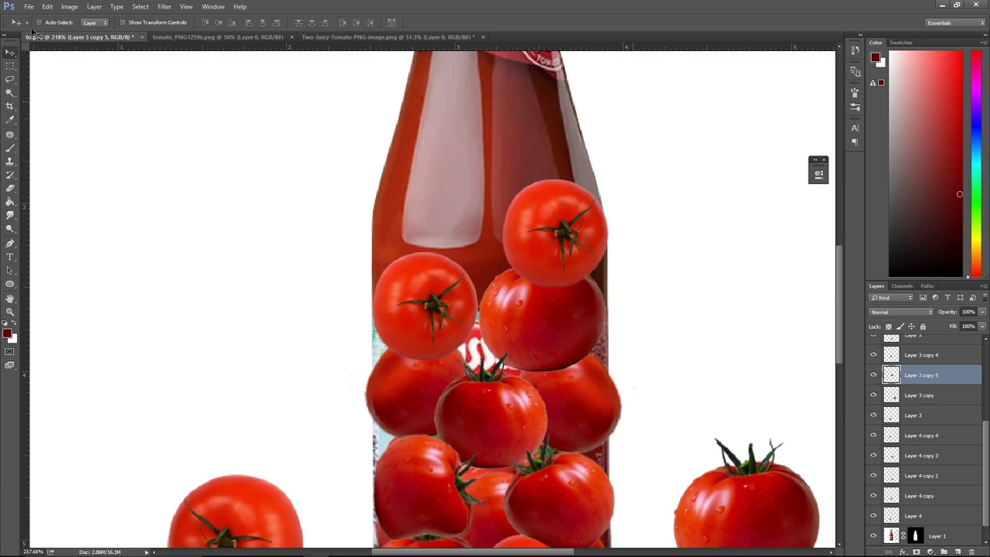
Shift one tomato up-left and Alt-drag a copy further up toward the bottle's neck.
{"action": "scroll", "coordinate": [232, 232], "scroll_direction": "right", "scroll_amount": 1}
{"action": "key", "text": "m"}
{"action": "scroll", "coordinate": [404, 255], "scroll_direction": "up", "scroll_amount": 3}
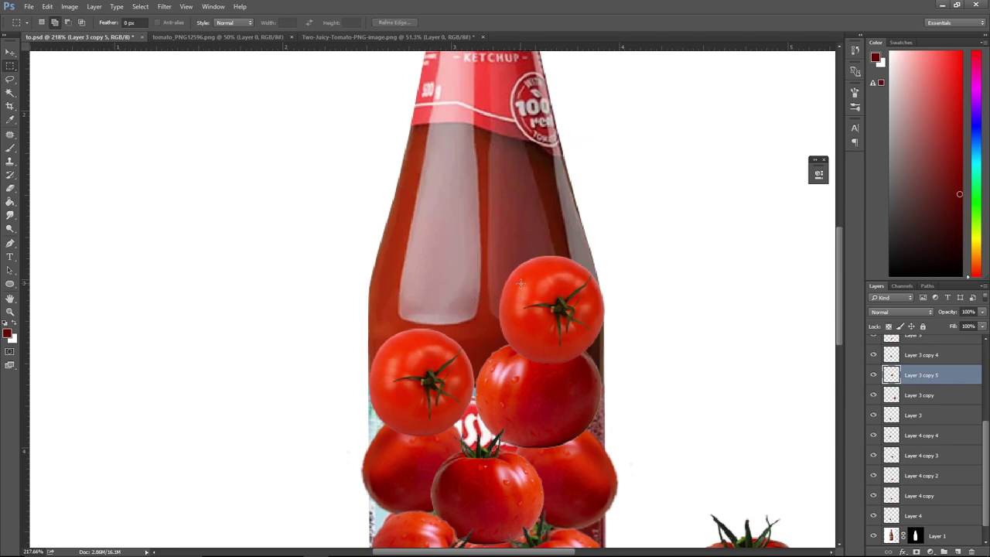
{"action": "key", "text": "v"}
{"action": "left_click_drag", "start_coordinate": [527, 299], "coordinate": [447, 268]}
{"action": "left_click_drag", "start_coordinate": [547, 277], "coordinate": [437, 255]}
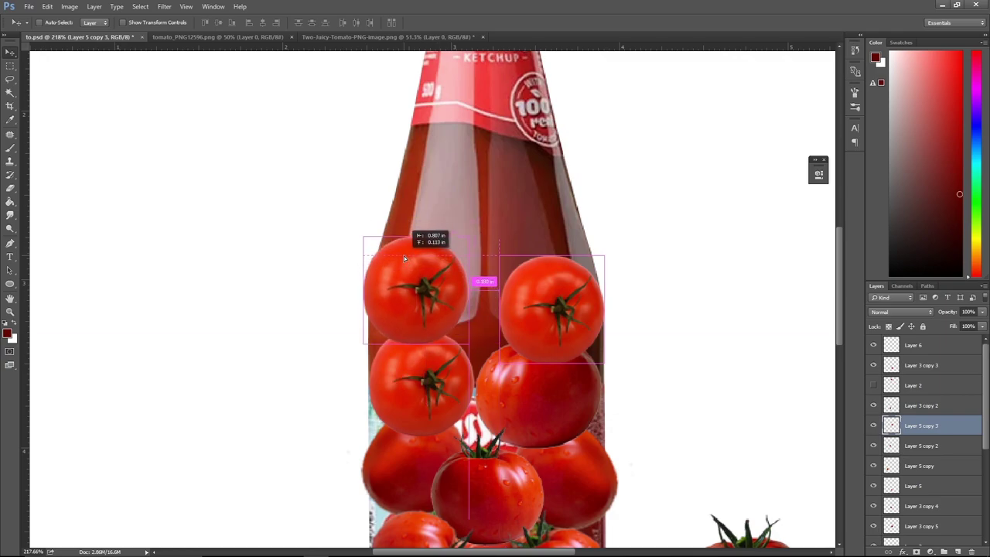
{"action": "left_click_drag", "start_coordinate": [437, 255], "coordinate": [457, 191]}
Flip the tomato copy near the neck horizontally and move it down-left into place.
{"action": "right_click", "coordinate": [456, 191]}
{"action": "left_click", "coordinate": [498, 264]}
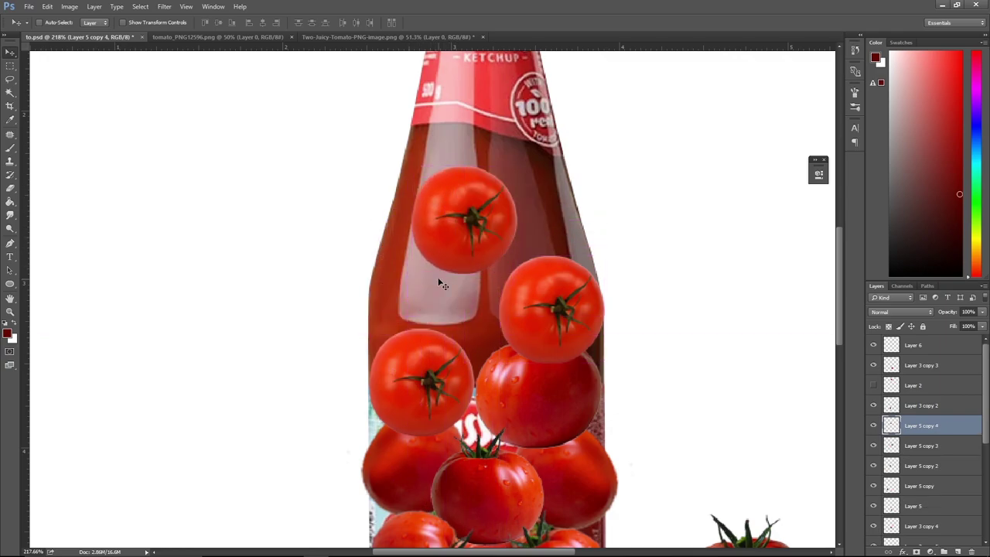
{"action": "left_click", "coordinate": [460, 218], "text": "alt"}
{"action": "key", "text": "ctrl+t"}
{"action": "right_click", "coordinate": [460, 218]}
{"action": "left_click", "coordinate": [515, 378]}
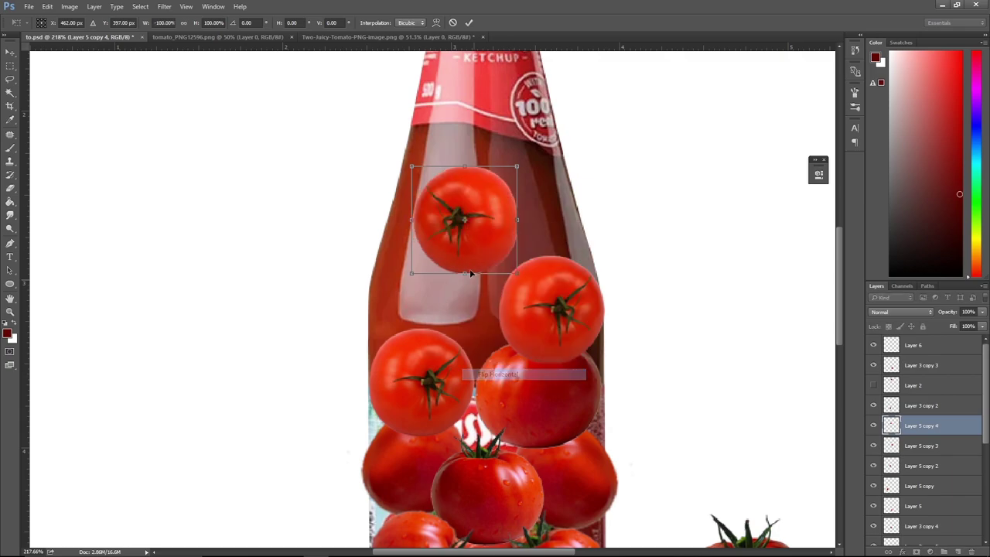
{"action": "mouse_move", "coordinate": [477, 227]}
{"action": "left_mouse_down"}
{"action": "mouse_move", "coordinate": [465, 276]}
{"action": "mouse_move", "coordinate": [495, 310]}
{"action": "mouse_move", "coordinate": [515, 196]}
{"action": "mouse_move", "coordinate": [484, 268]}
{"action": "left_mouse_up"}
{"action": "key", "text": "Return"}
{"action": "key", "text": "ctrl+t"}
{"action": "key", "text": "Return"}
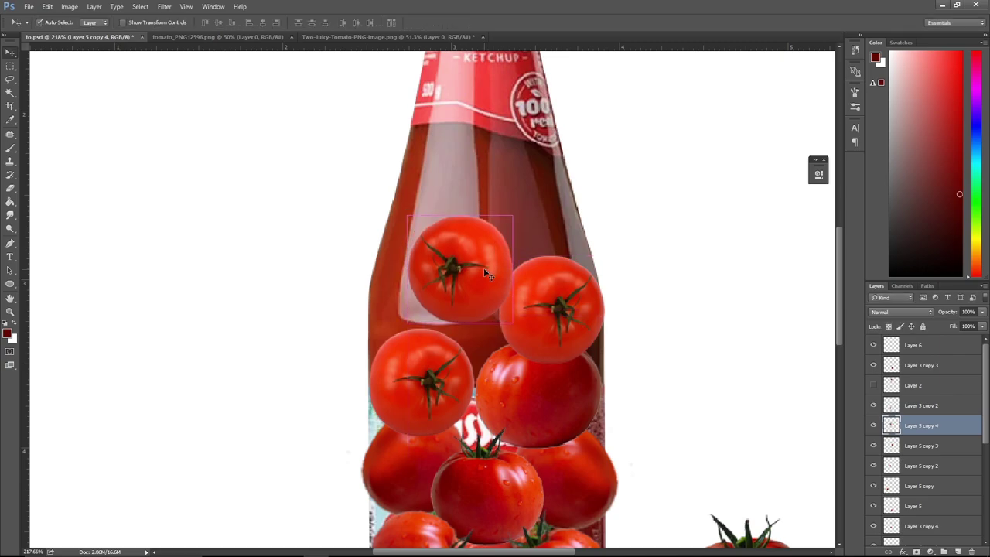
{"action": "key", "text": "ctrl+t"}
{"action": "key", "text": "Return"}
Duplicate several lower tomatoes into the upper bottle and nudge them into the gaps.
{"action": "mouse_move", "coordinate": [472, 269]}
{"action": "left_mouse_down"}
{"action": "mouse_move", "coordinate": [522, 207]}
{"action": "mouse_move", "coordinate": [537, 154]}
{"action": "mouse_move", "coordinate": [537, 209]}
{"action": "mouse_move", "coordinate": [415, 334]}
{"action": "mouse_move", "coordinate": [497, 116]}
{"action": "mouse_move", "coordinate": [485, 93]}
{"action": "left_mouse_up"}
{"action": "left_click", "coordinate": [586, 506]}
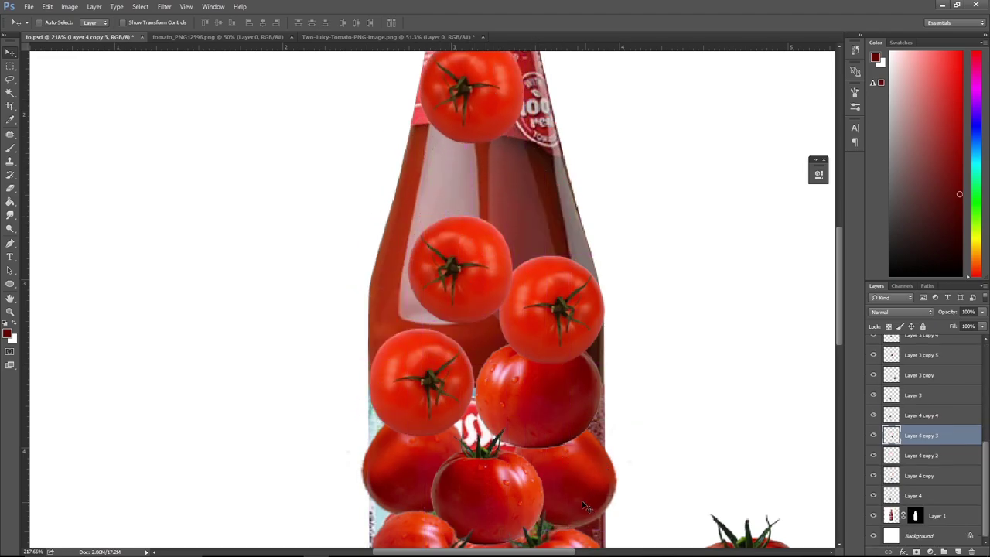
{"action": "mouse_move", "coordinate": [571, 474]}
{"action": "left_mouse_down"}
{"action": "mouse_move", "coordinate": [545, 201]}
{"action": "mouse_move", "coordinate": [569, 215]}
{"action": "left_mouse_up"}
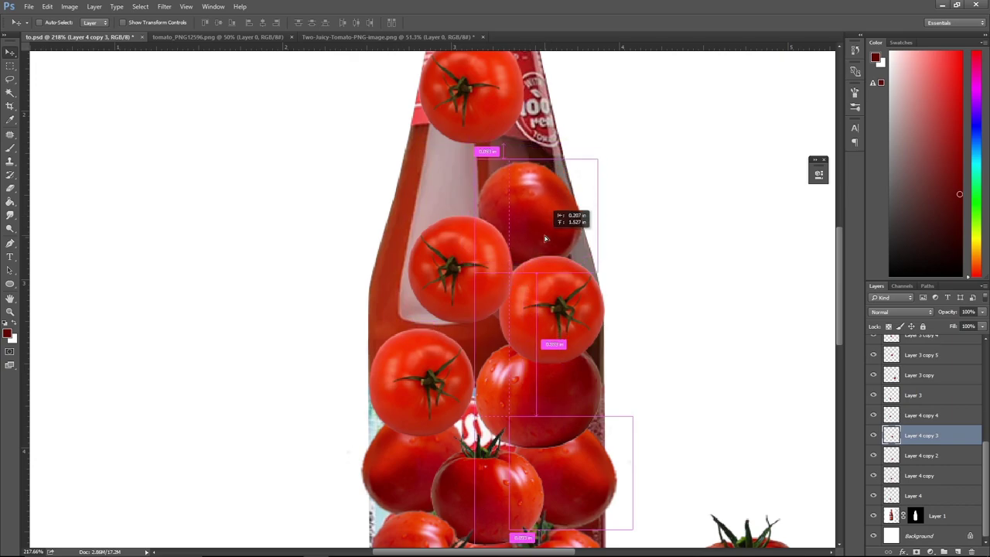
{"action": "left_click_drag", "start_coordinate": [462, 283], "coordinate": [482, 317]}
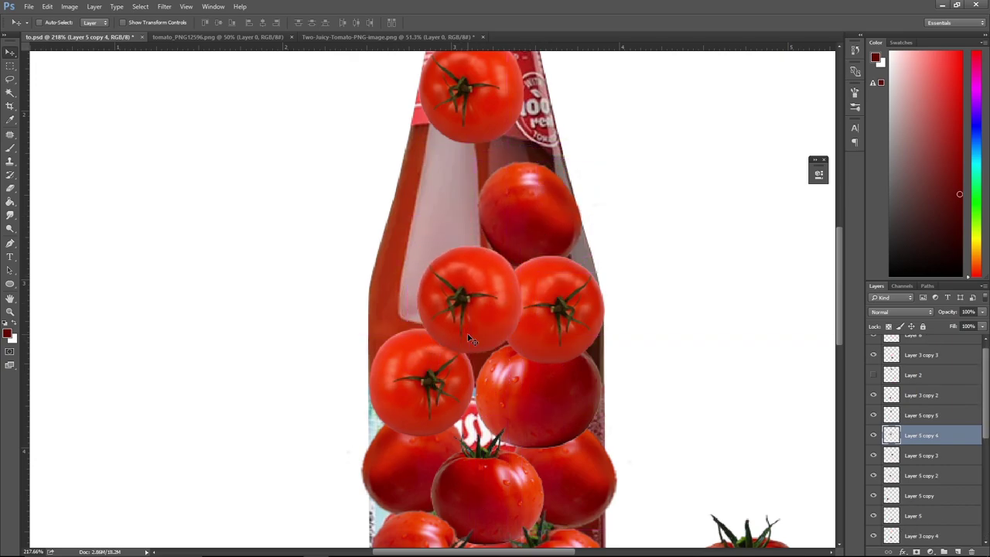
{"action": "left_click", "coordinate": [513, 492]}
{"action": "left_click", "coordinate": [496, 502], "text": "ctrl"}
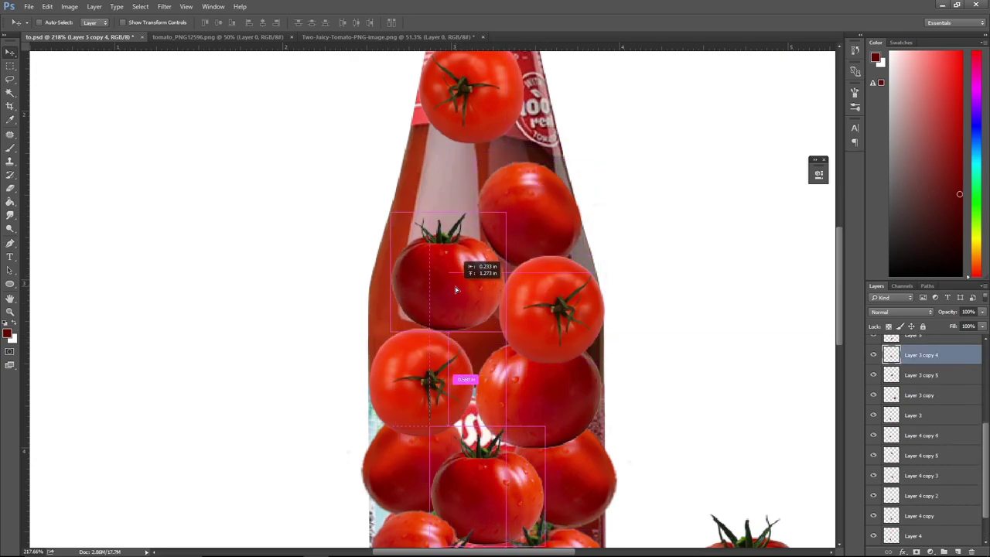
{"action": "left_click_drag", "start_coordinate": [460, 307], "coordinate": [443, 291]}
{"action": "mouse_move", "coordinate": [447, 210]}
{"action": "left_mouse_down"}
{"action": "mouse_move", "coordinate": [496, 333]}
{"action": "mouse_move", "coordinate": [477, 457]}
{"action": "mouse_move", "coordinate": [539, 396]}
{"action": "mouse_move", "coordinate": [545, 357]}
{"action": "left_mouse_up"}
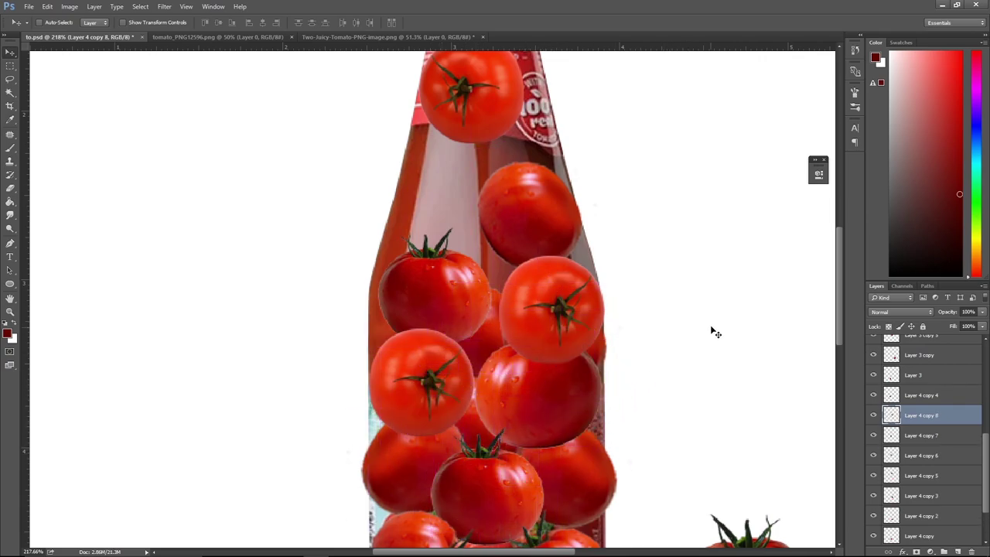
{"action": "scroll", "coordinate": [660, 324], "scroll_direction": "down", "scroll_amount": 2}
Copy the left-shoulder tomato upward and rotate the copy about 45 degrees into place.
{"action": "scroll", "coordinate": [637, 245], "scroll_direction": "up", "scroll_amount": 1}
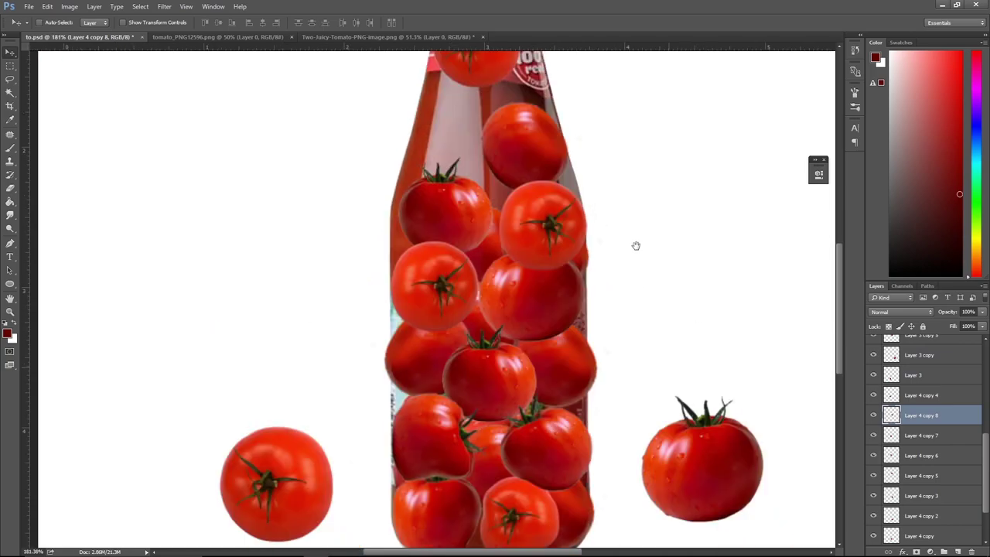
{"action": "scroll", "coordinate": [644, 321], "scroll_direction": "up", "scroll_amount": 1}
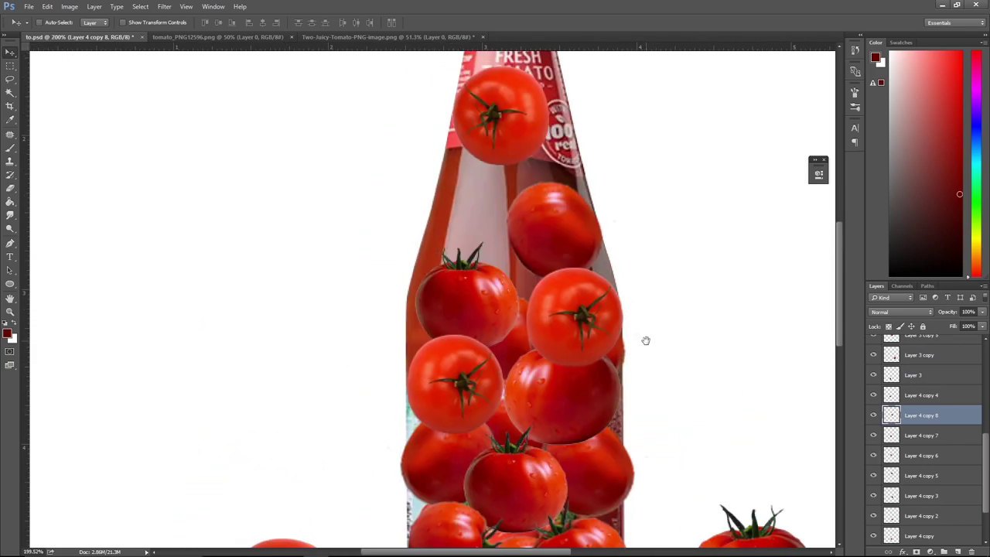
{"action": "mouse_move", "coordinate": [606, 328]}
{"action": "left_mouse_down"}
{"action": "mouse_move", "coordinate": [610, 270]}
{"action": "mouse_move", "coordinate": [621, 355]}
{"action": "left_mouse_up"}
{"action": "left_click", "coordinate": [481, 337], "text": "ctrl"}
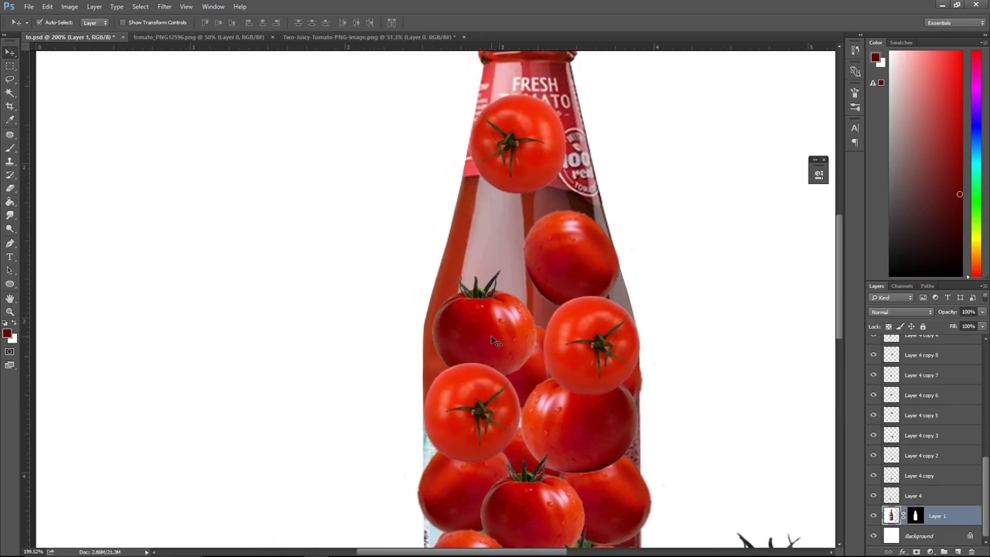
{"action": "mouse_move", "coordinate": [481, 336]}
{"action": "left_mouse_down"}
{"action": "mouse_move", "coordinate": [497, 236]}
{"action": "mouse_move", "coordinate": [563, 259]}
{"action": "mouse_move", "coordinate": [501, 248]}
{"action": "left_mouse_up"}
{"action": "key", "text": "ctrl+t"}
{"action": "right_click", "coordinate": [500, 261]}
{"action": "left_click", "coordinate": [530, 413]}
{"action": "right_click", "coordinate": [501, 248]}
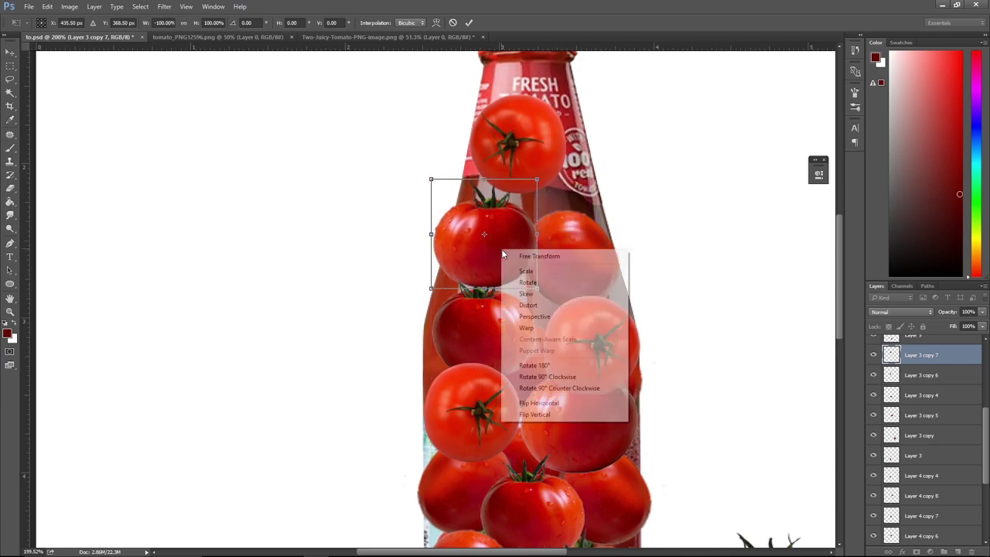
{"action": "left_click", "coordinate": [530, 399]}
{"action": "left_click_drag", "start_coordinate": [538, 283], "coordinate": [597, 224]}
{"action": "left_click_drag", "start_coordinate": [505, 257], "coordinate": [510, 270]}
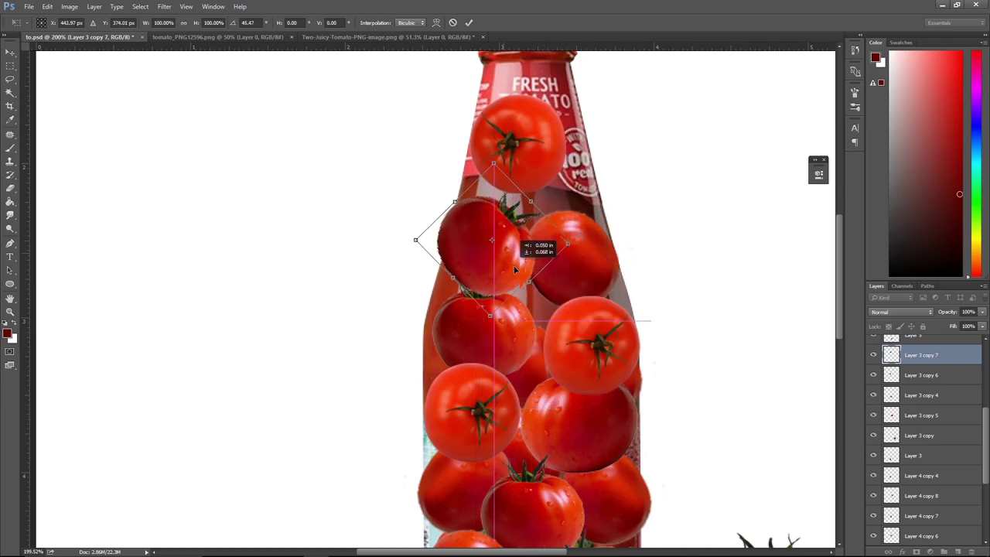
{"action": "key", "text": "Return"}
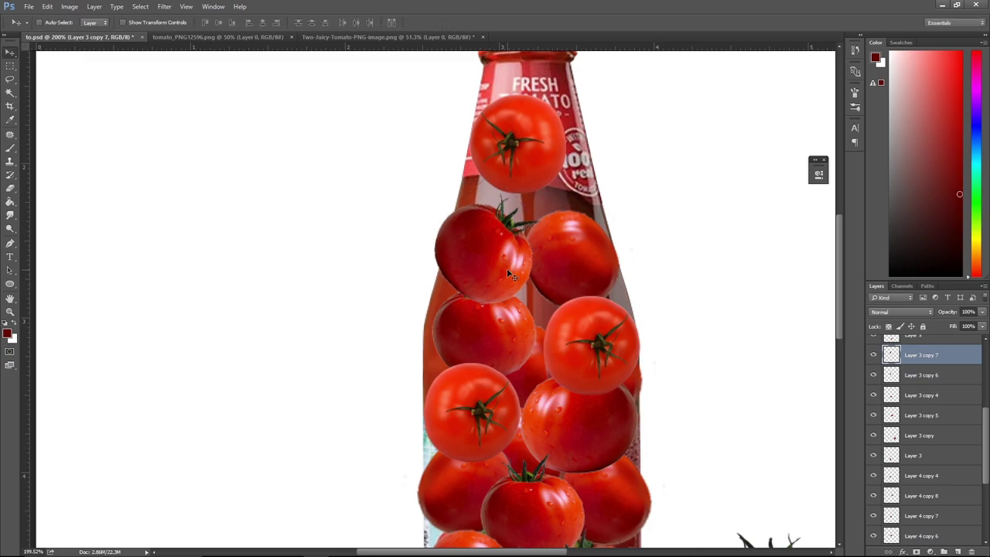
Stretch that tomato copy taller and slightly wider.
{"action": "key", "text": "ctrl+t"}
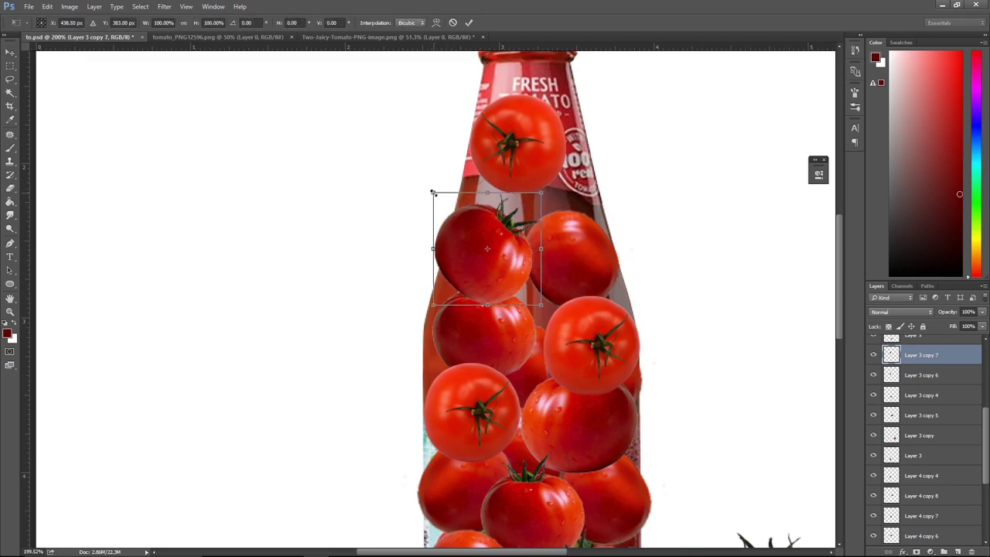
{"action": "mouse_move", "coordinate": [432, 191]}
{"action": "left_mouse_down"}
{"action": "mouse_move", "coordinate": [426, 177]}
{"action": "mouse_move", "coordinate": [460, 198]}
{"action": "left_mouse_up"}
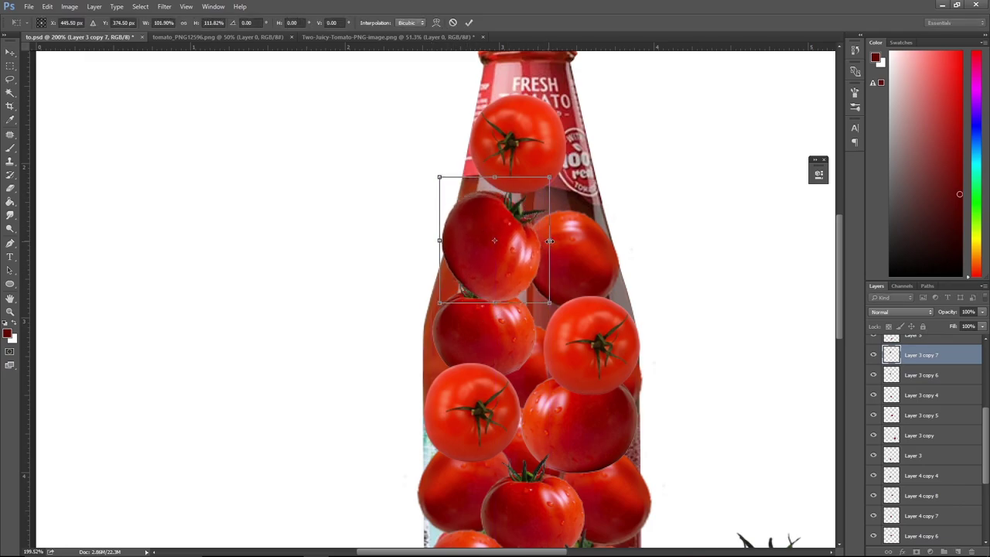
{"action": "left_click_drag", "start_coordinate": [549, 240], "coordinate": [551, 246]}
{"action": "key", "text": "Return"}
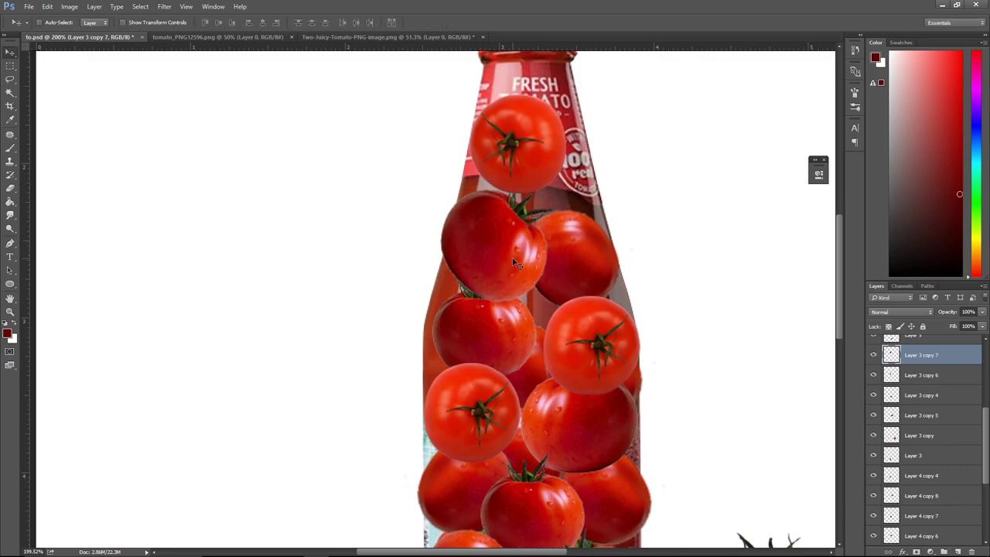
Duplicate the tomato up-right and rotate the new copy about -109 degrees.
{"action": "left_click_drag", "start_coordinate": [509, 256], "coordinate": [554, 202]}
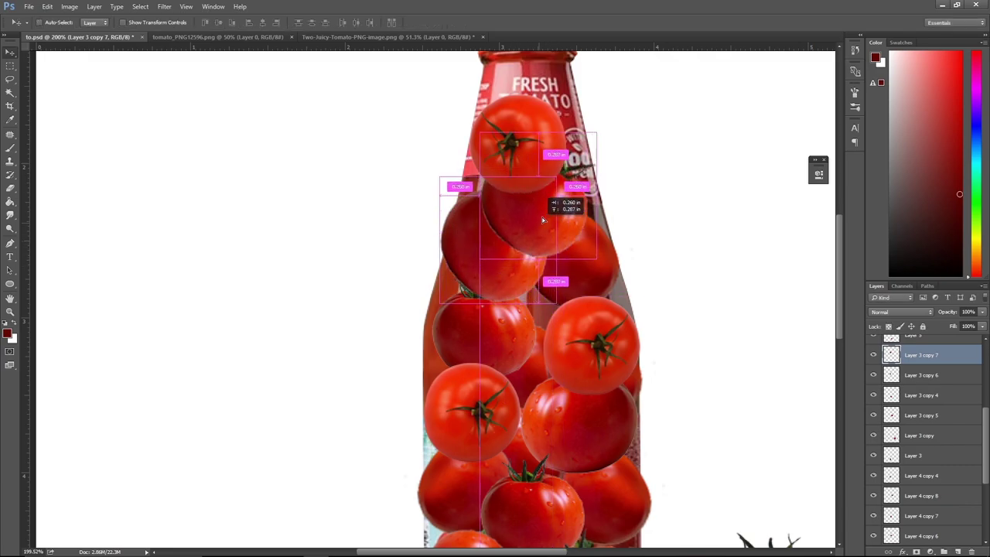
{"action": "key", "text": "ctrl+t"}
{"action": "mouse_move", "coordinate": [634, 148]}
{"action": "left_mouse_down"}
{"action": "mouse_move", "coordinate": [515, 173]}
{"action": "mouse_move", "coordinate": [560, 211]}
{"action": "left_mouse_up"}
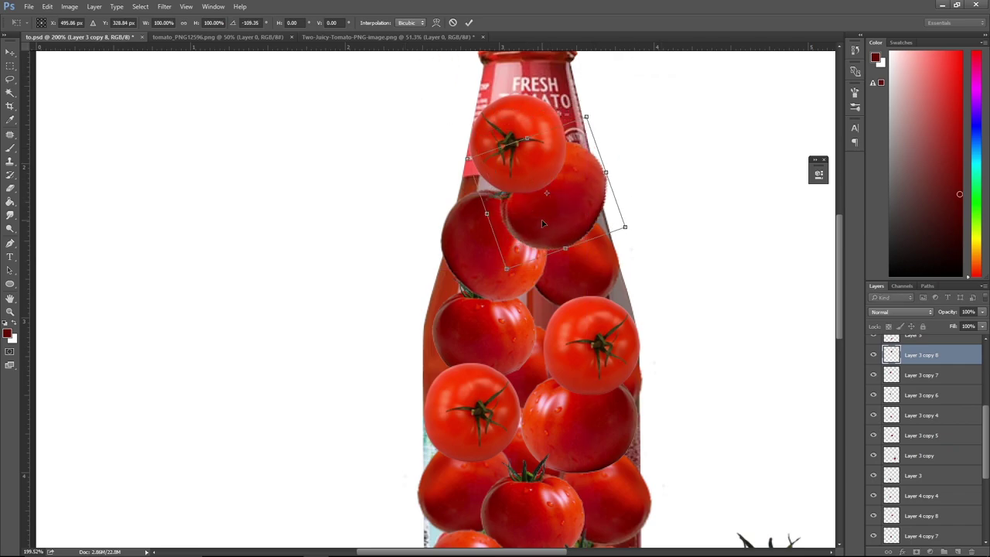
{"action": "key", "text": "Return"}
Shift the upper-left tomatoes slightly left to close a gap in the bottle.
{"action": "scroll", "coordinate": [560, 210], "scroll_direction": "up", "scroll_amount": 3}
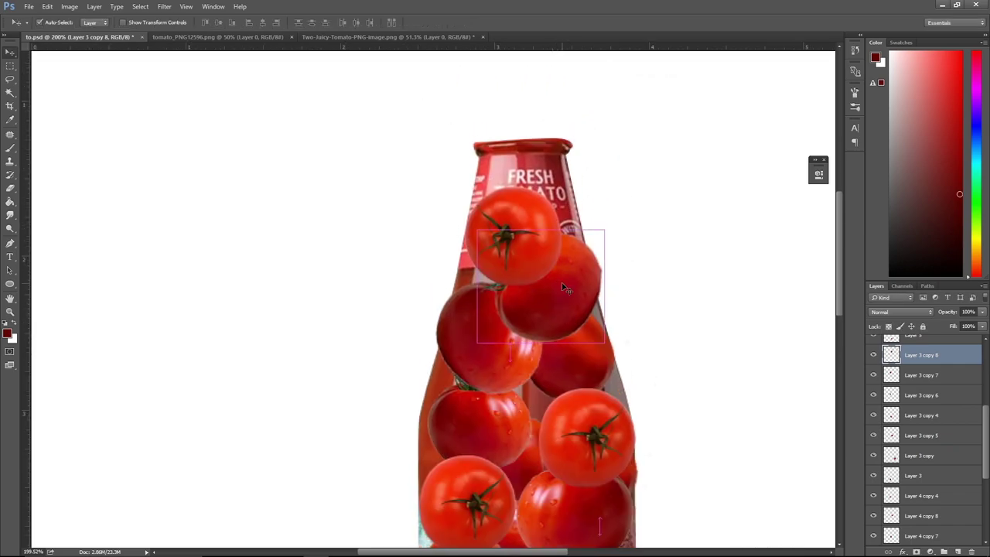
{"action": "left_click_drag", "start_coordinate": [630, 376], "coordinate": [588, 242]}
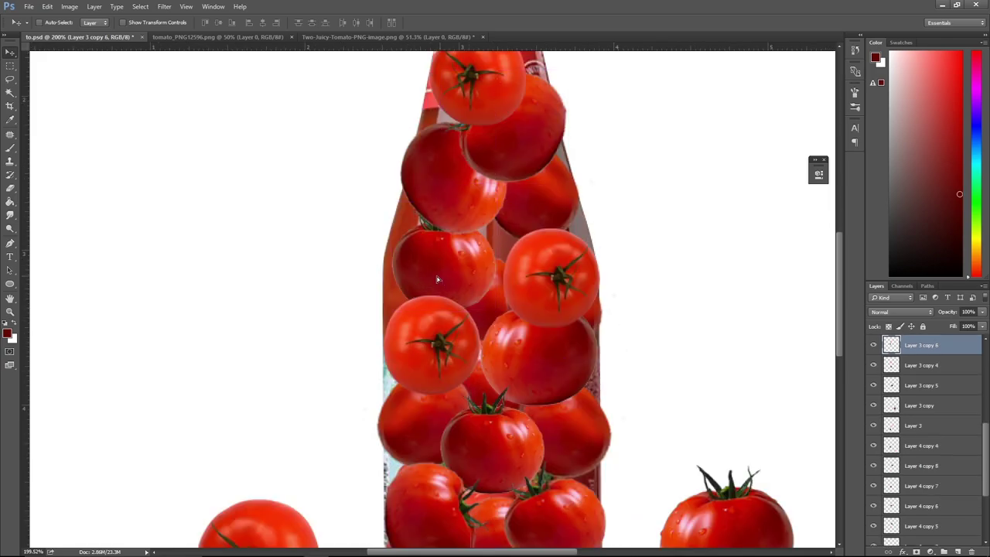
{"action": "left_click_drag", "start_coordinate": [412, 295], "coordinate": [427, 276]}
{"action": "scroll", "coordinate": [449, 230], "scroll_direction": "down", "scroll_amount": 5}
{"action": "scroll", "coordinate": [448, 230], "scroll_direction": "up", "scroll_amount": 2}
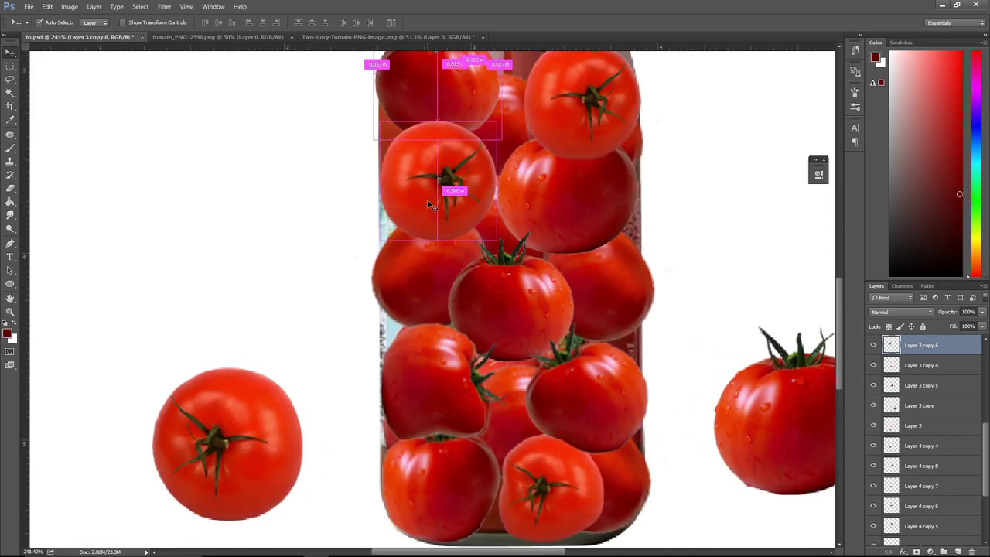
{"action": "left_click", "coordinate": [420, 197], "text": "ctrl"}
{"action": "key", "text": "shift+Left"}
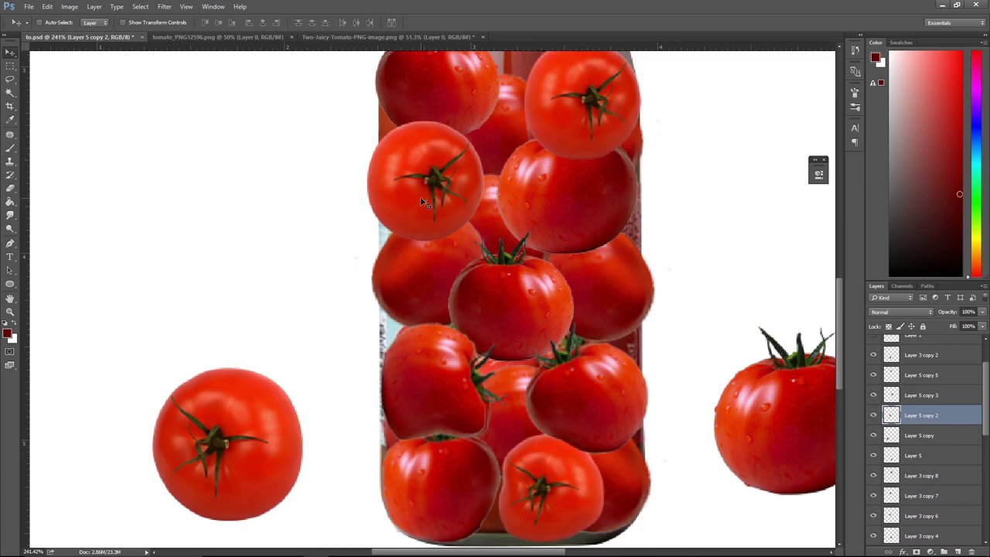
{"action": "left_click_drag", "start_coordinate": [421, 201], "coordinate": [477, 373]}
{"action": "scroll", "coordinate": [478, 373], "scroll_direction": "down", "scroll_amount": 1}
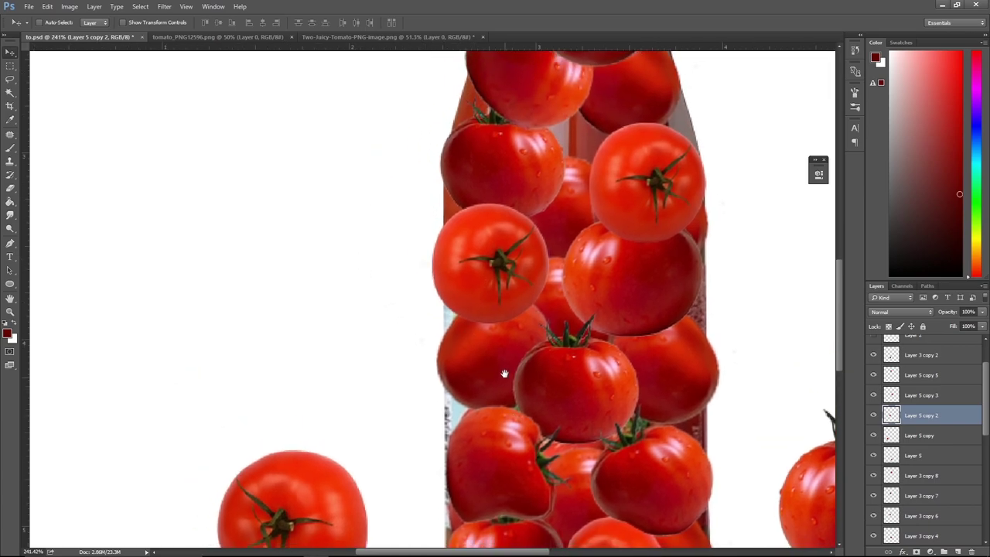
{"action": "left_click", "coordinate": [478, 365], "text": "ctrl"}
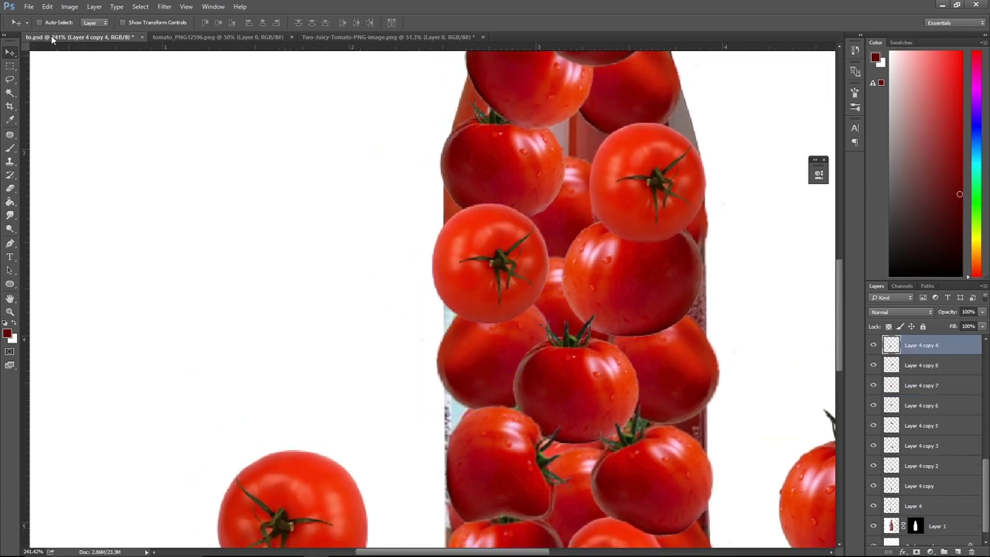
Puppet Warp a front-group tomato, bending and twisting it to fit its neighbours.
{"action": "left_click", "coordinate": [47, 6]}
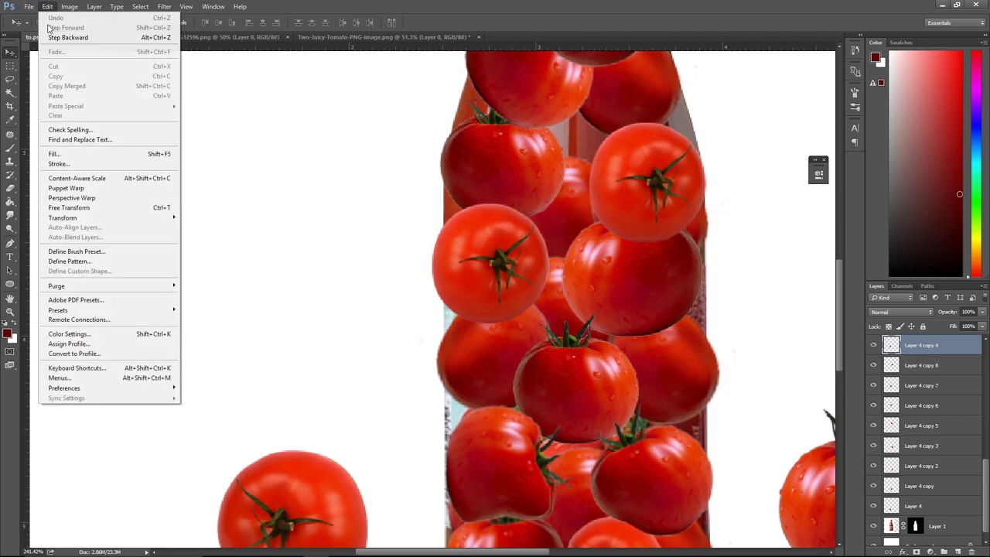
{"action": "left_click", "coordinate": [89, 190]}
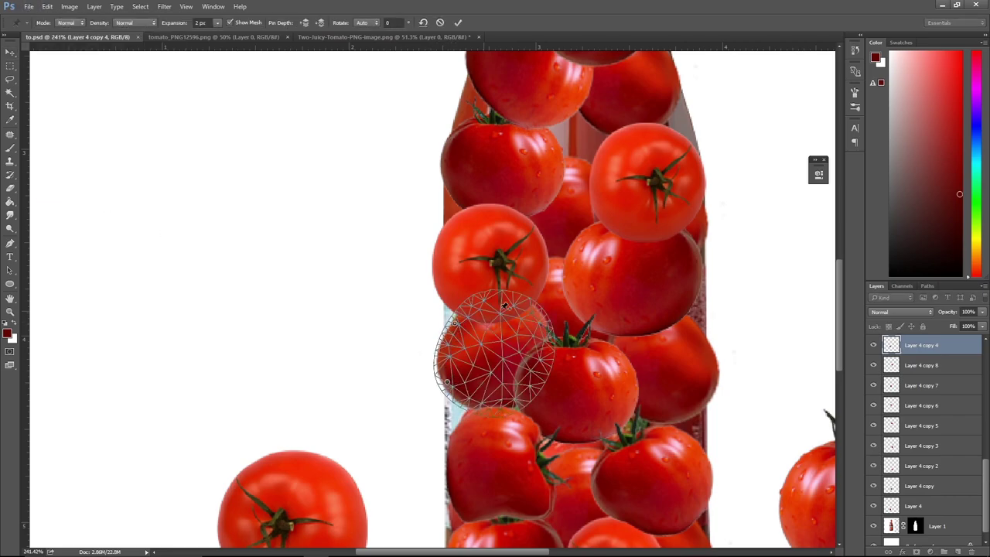
{"action": "mouse_move", "coordinate": [447, 383]}
{"action": "left_mouse_down"}
{"action": "mouse_move", "coordinate": [456, 322]}
{"action": "mouse_move", "coordinate": [482, 299]}
{"action": "mouse_move", "coordinate": [448, 347]}
{"action": "left_mouse_up"}
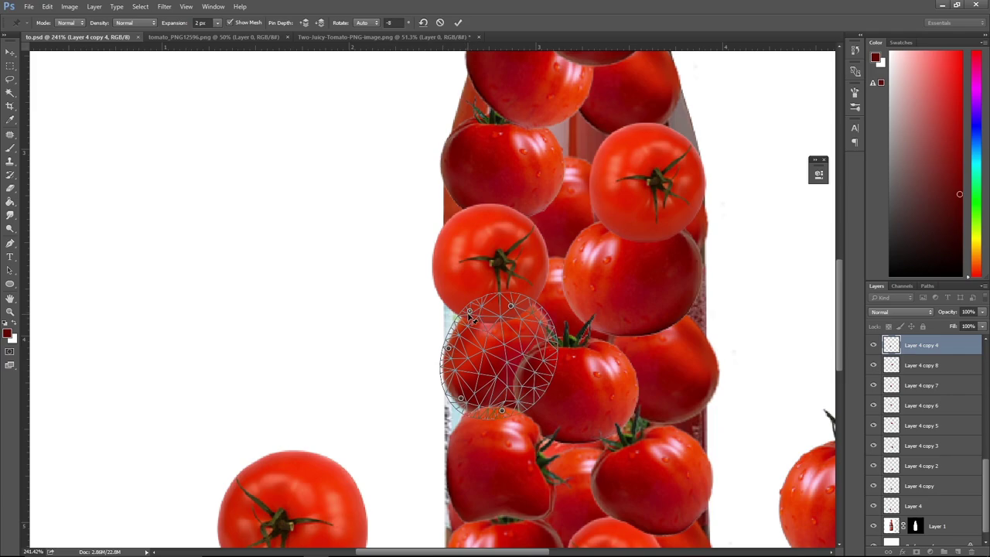
{"action": "left_click_drag", "start_coordinate": [470, 312], "coordinate": [453, 359]}
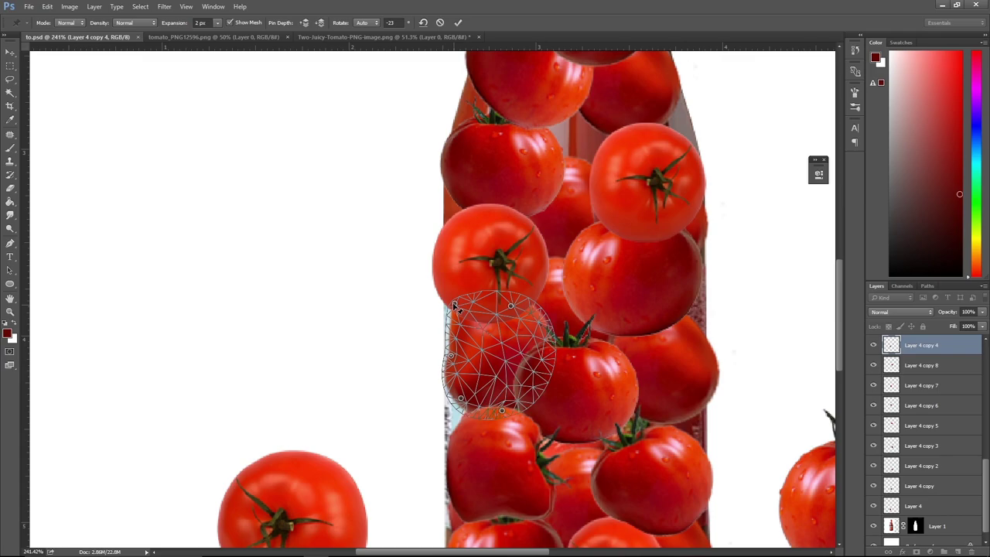
{"action": "key", "text": "Return"}
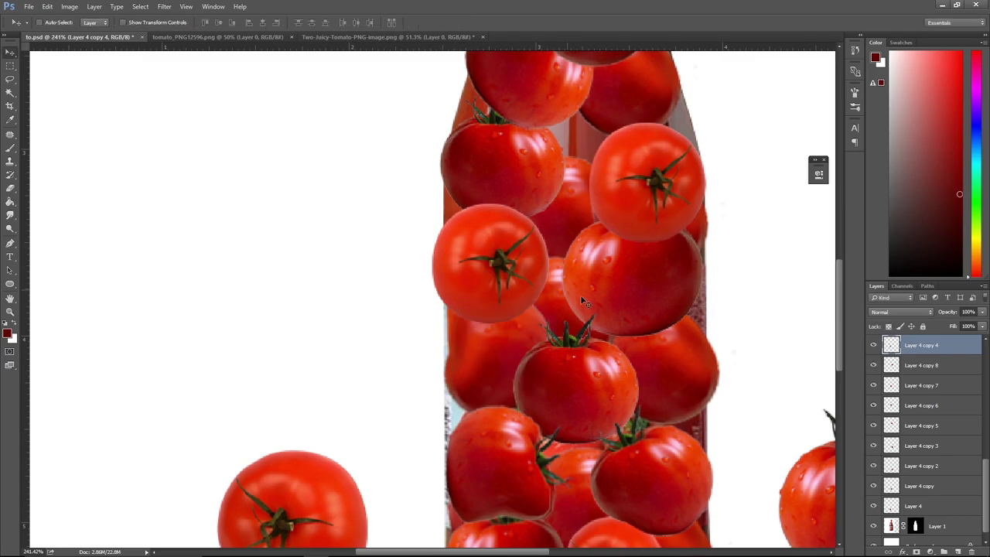
Puppet Warp the upper-left tomato, pinning and pulling its left side and top.
{"action": "left_click", "coordinate": [461, 243], "text": "ctrl"}
{"action": "left_click", "coordinate": [47, 6]}
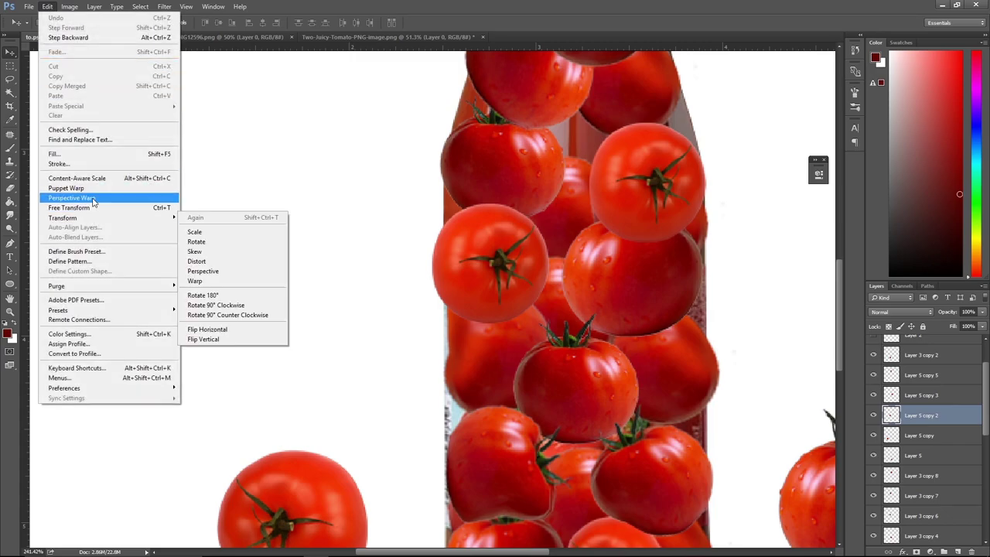
{"action": "left_click", "coordinate": [155, 188]}
{"action": "left_click", "coordinate": [439, 268]}
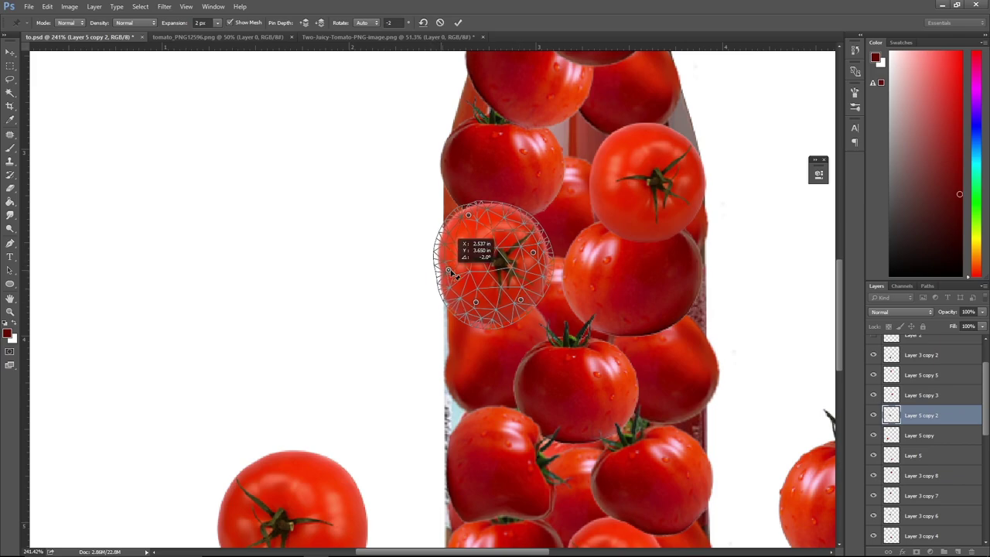
{"action": "left_click_drag", "start_coordinate": [440, 268], "coordinate": [457, 272]}
{"action": "left_click_drag", "start_coordinate": [468, 217], "coordinate": [478, 212]}
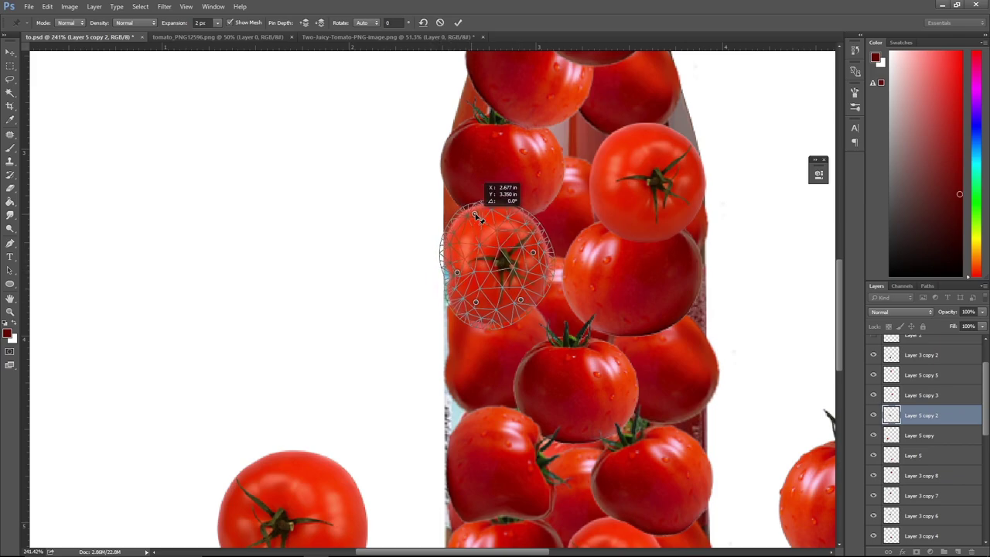
{"action": "left_click_drag", "start_coordinate": [457, 273], "coordinate": [454, 276]}
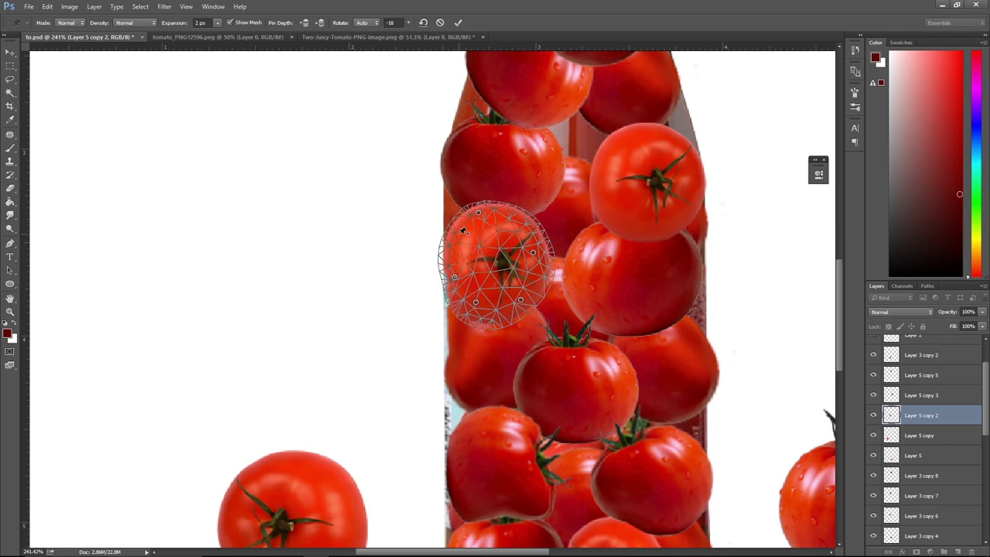
{"action": "left_click_drag", "start_coordinate": [459, 235], "coordinate": [466, 232]}
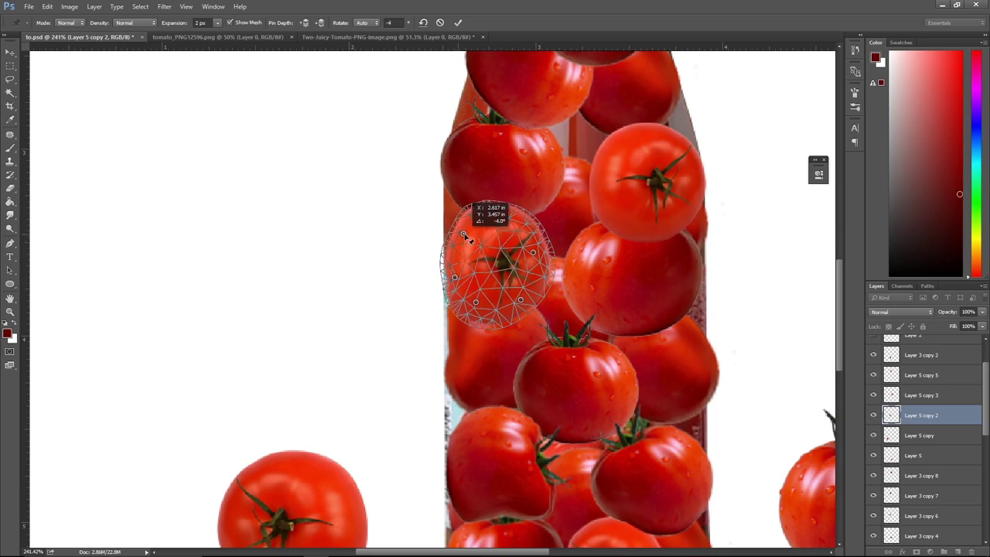
Add further pins to flatten that tomato and stretch it down-right, then commit.
{"action": "left_click", "coordinate": [480, 308]}
{"action": "left_click", "coordinate": [499, 224]}
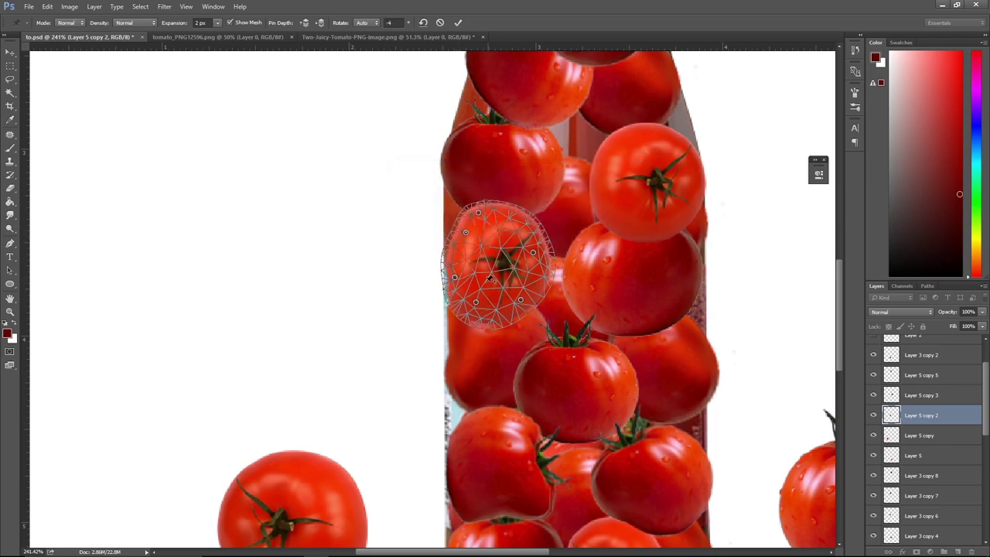
{"action": "mouse_move", "coordinate": [480, 309]}
{"action": "left_mouse_down"}
{"action": "mouse_move", "coordinate": [551, 288]}
{"action": "mouse_move", "coordinate": [510, 292]}
{"action": "mouse_move", "coordinate": [486, 270]}
{"action": "left_mouse_up"}
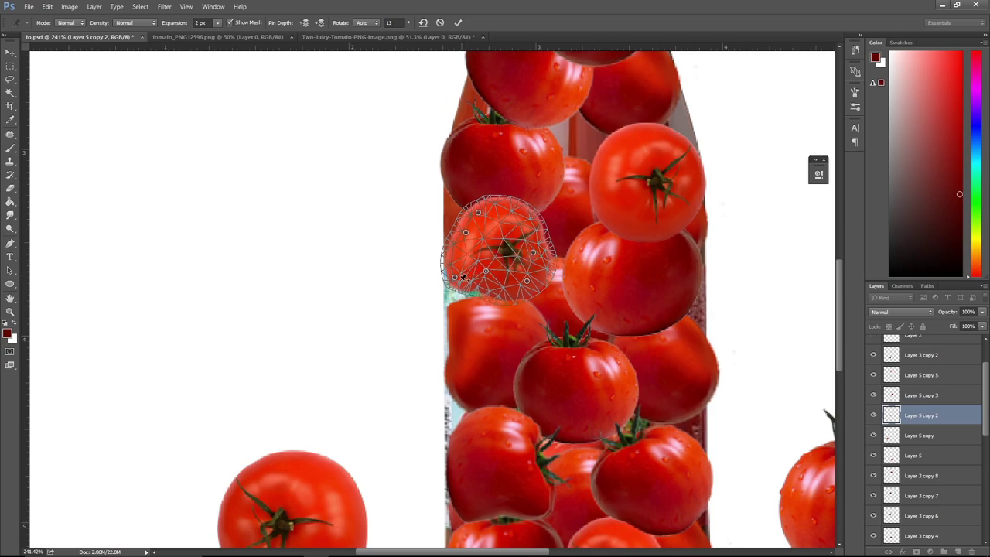
{"action": "left_click", "coordinate": [488, 272]}
{"action": "left_click", "coordinate": [499, 220]}
{"action": "mouse_move", "coordinate": [489, 276]}
{"action": "left_mouse_down"}
{"action": "mouse_move", "coordinate": [527, 283]}
{"action": "mouse_move", "coordinate": [497, 274]}
{"action": "mouse_move", "coordinate": [550, 248]}
{"action": "left_mouse_up"}
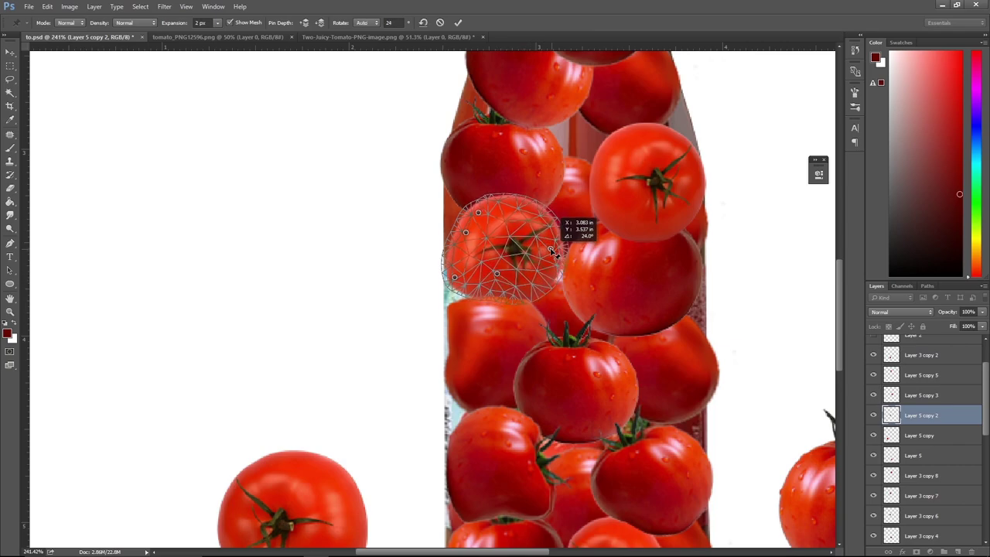
{"action": "left_click_drag", "start_coordinate": [544, 294], "coordinate": [551, 308]}
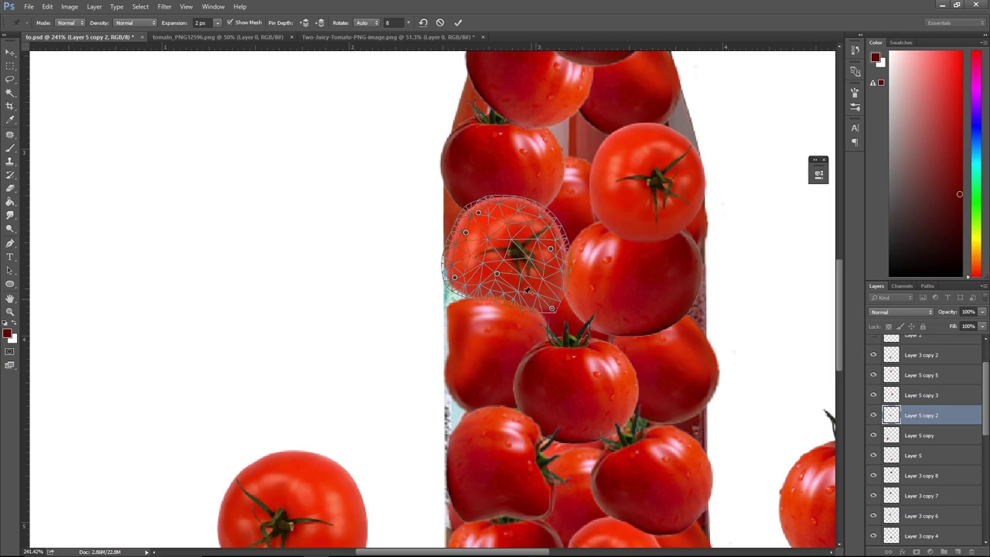
{"action": "left_click_drag", "start_coordinate": [496, 273], "coordinate": [498, 269]}
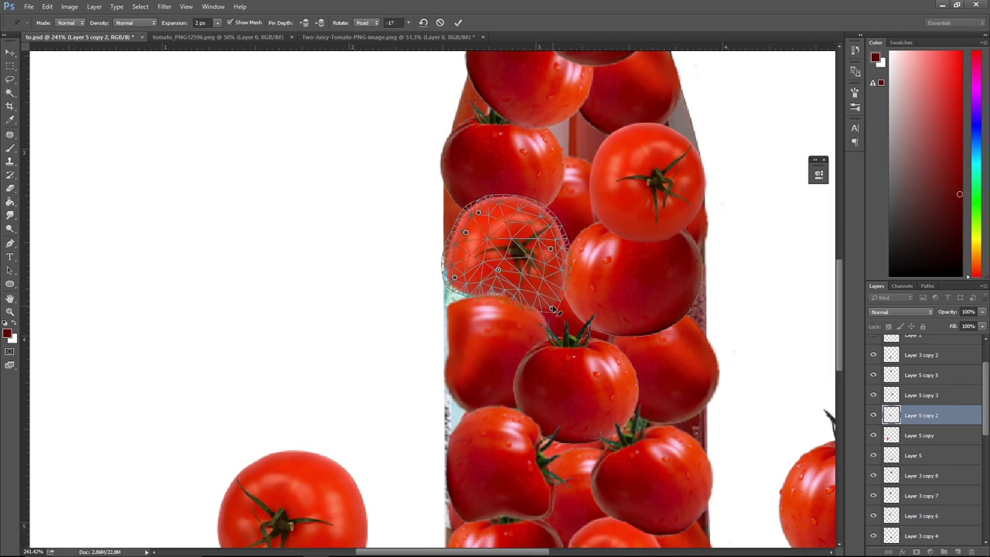
{"action": "left_click_drag", "start_coordinate": [550, 294], "coordinate": [549, 293]}
{"action": "left_click", "coordinate": [547, 290], "text": "alt"}
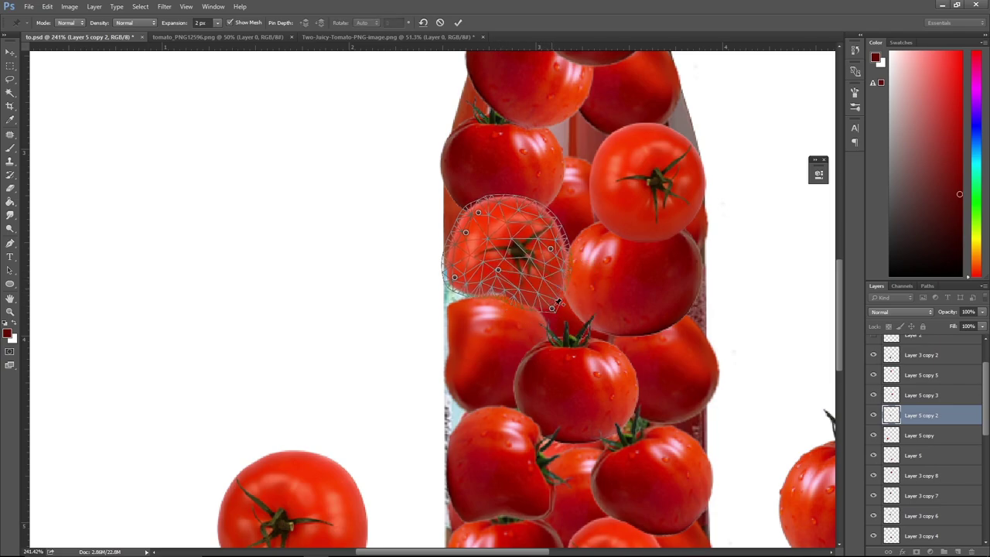
{"action": "left_click", "coordinate": [550, 300]}
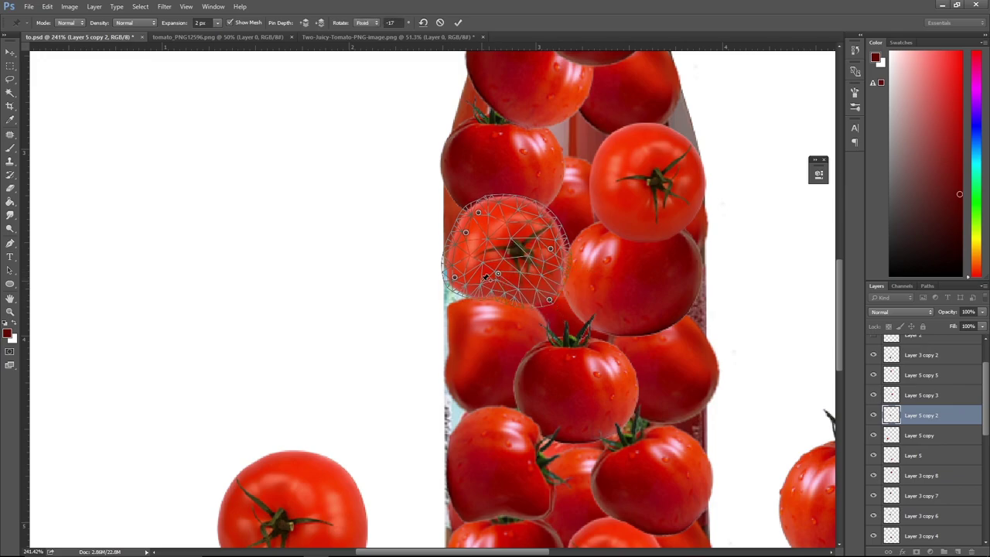
{"action": "key", "text": "Return"}
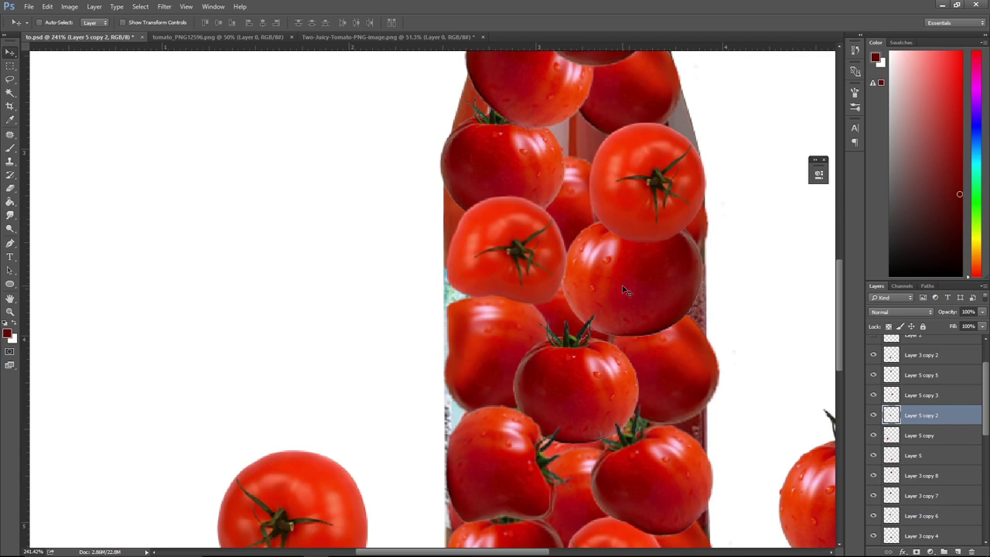
Puppet Warp the middle tomato, pushing its bottom up and stretching its side down-right.
{"action": "scroll", "coordinate": [627, 290], "scroll_direction": "down", "scroll_amount": 3}
{"action": "scroll", "coordinate": [623, 292], "scroll_direction": "up", "scroll_amount": 1}
{"action": "scroll", "coordinate": [619, 296], "scroll_direction": "up", "scroll_amount": 2}
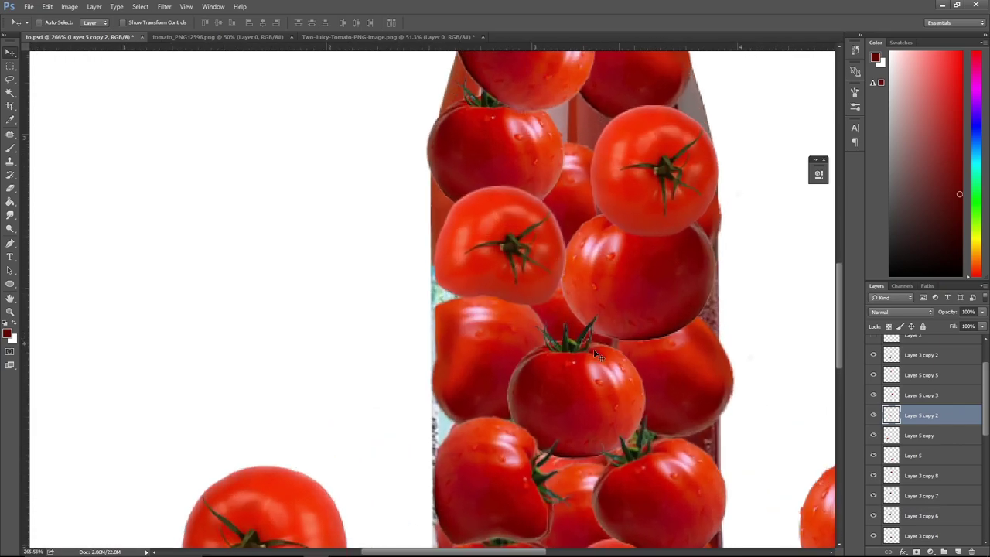
{"action": "scroll", "coordinate": [595, 354], "scroll_direction": "down", "scroll_amount": 3}
{"action": "left_click", "coordinate": [597, 323], "text": "ctrl"}
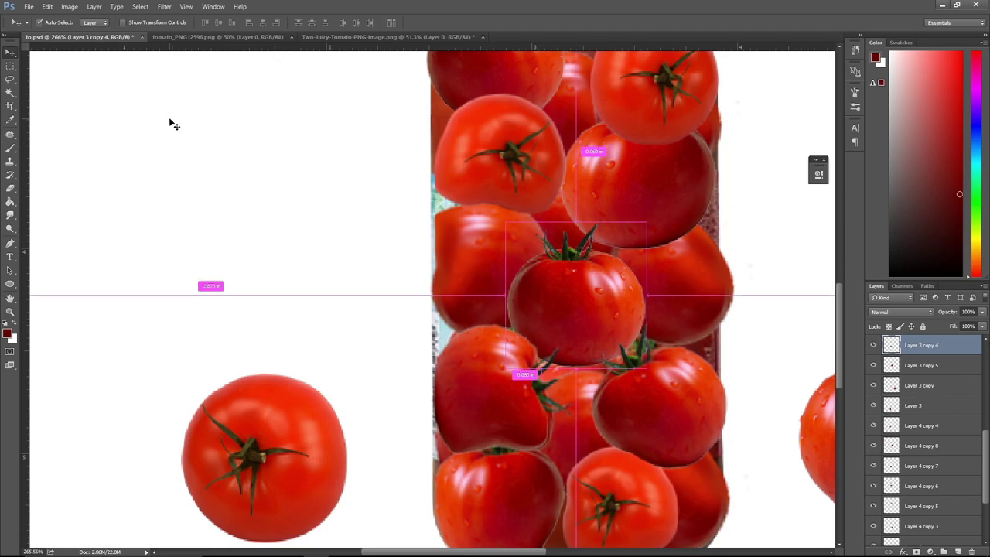
{"action": "left_click", "coordinate": [47, 6]}
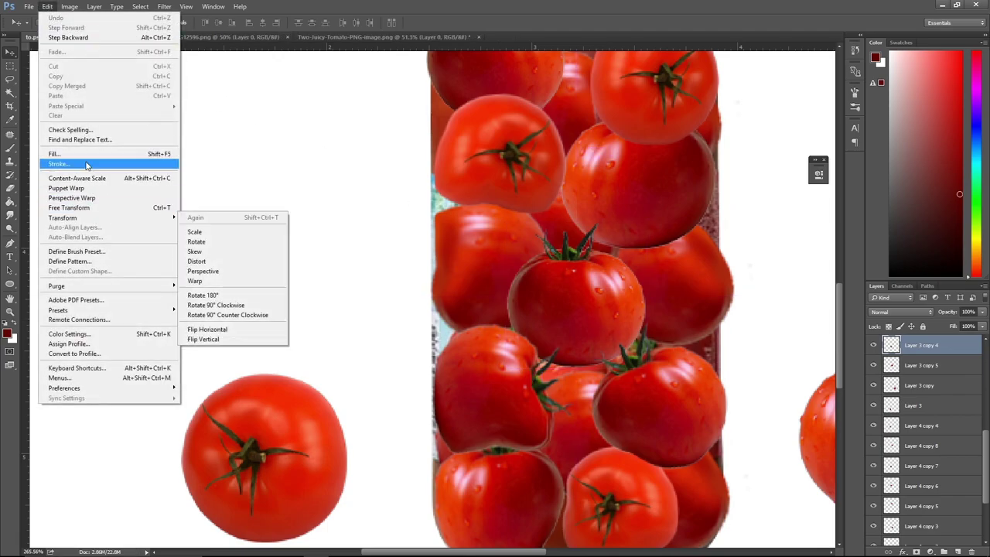
{"action": "left_click", "coordinate": [67, 188]}
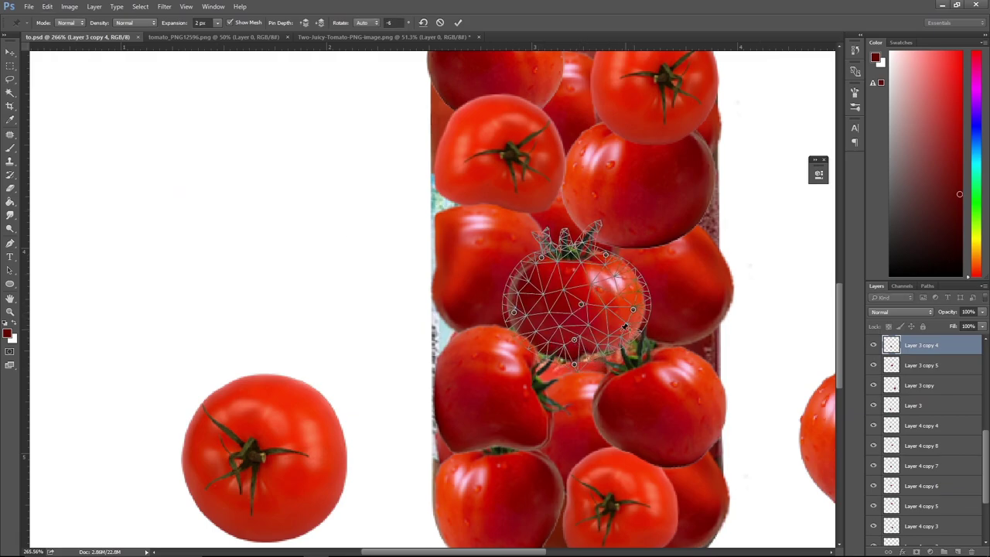
{"action": "left_click_drag", "start_coordinate": [574, 369], "coordinate": [572, 356]}
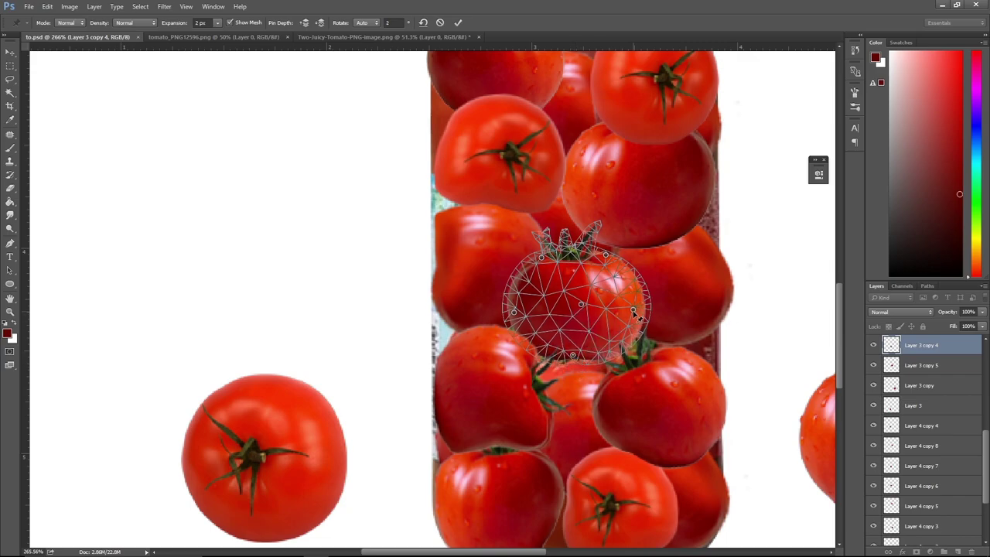
{"action": "left_click_drag", "start_coordinate": [632, 311], "coordinate": [644, 334]}
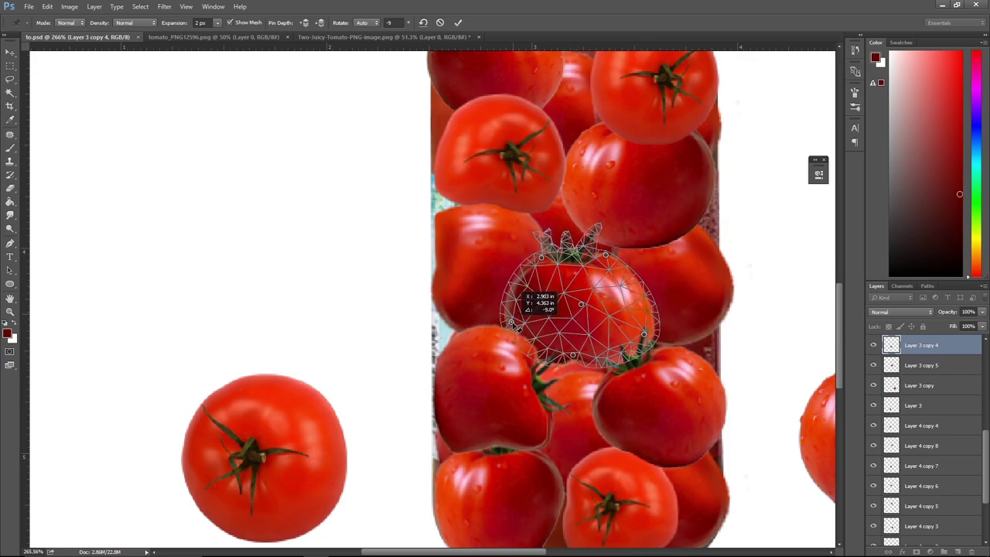
{"action": "key", "text": "Return"}
Puppet Warp the partly hidden right tomato, bending its edge down to fit.
{"action": "left_click_drag", "start_coordinate": [628, 295], "coordinate": [578, 365]}
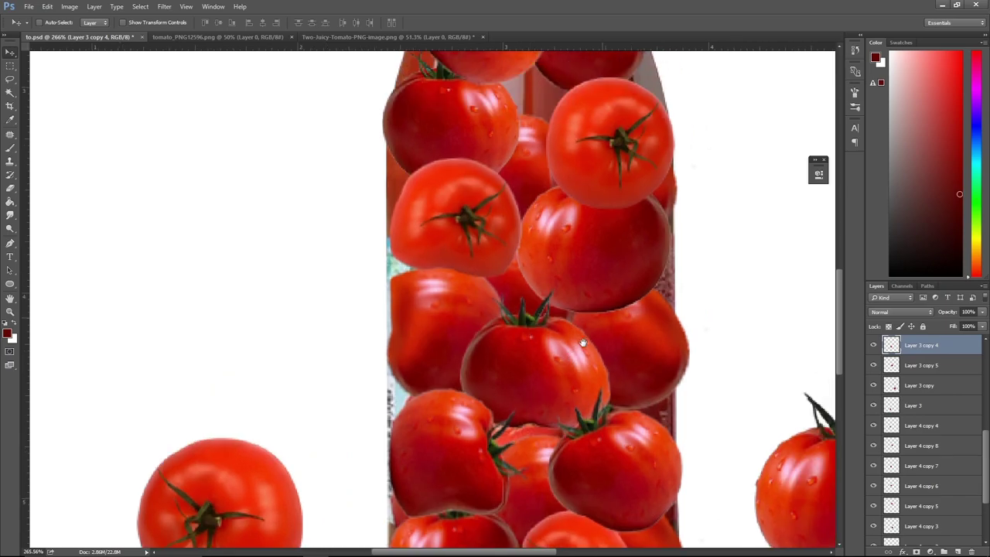
{"action": "left_click", "coordinate": [689, 387], "text": "ctrl"}
{"action": "left_click", "coordinate": [47, 6]}
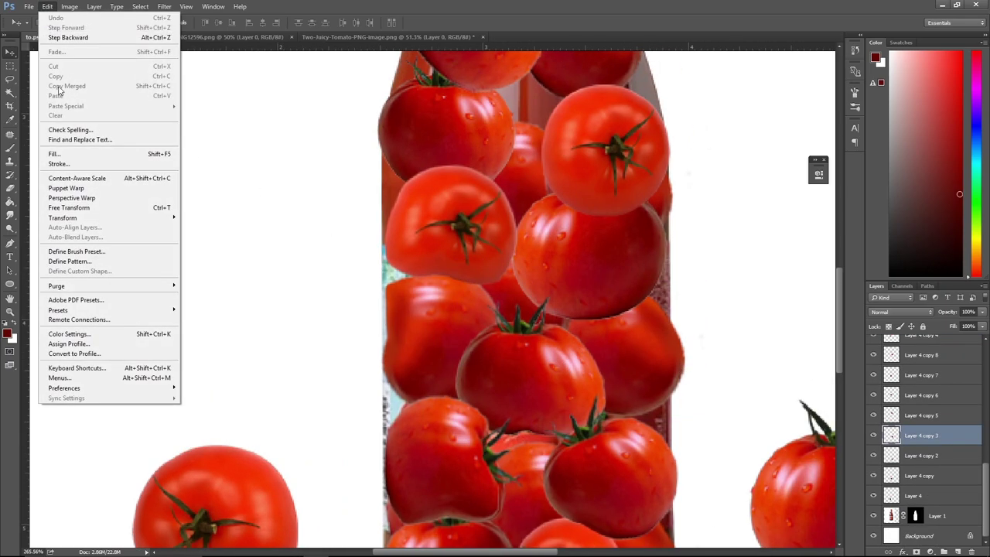
{"action": "left_click", "coordinate": [69, 188]}
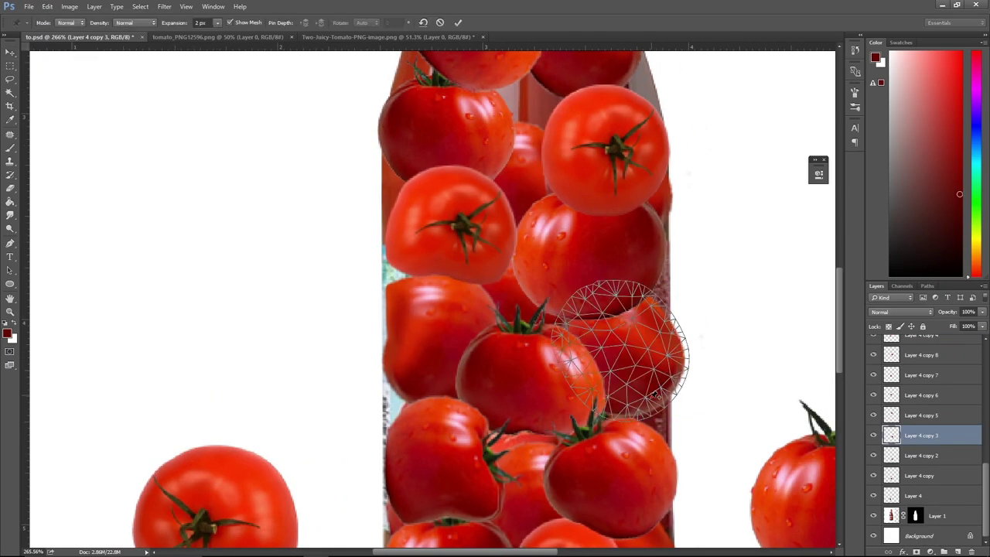
{"action": "left_click", "coordinate": [646, 402]}
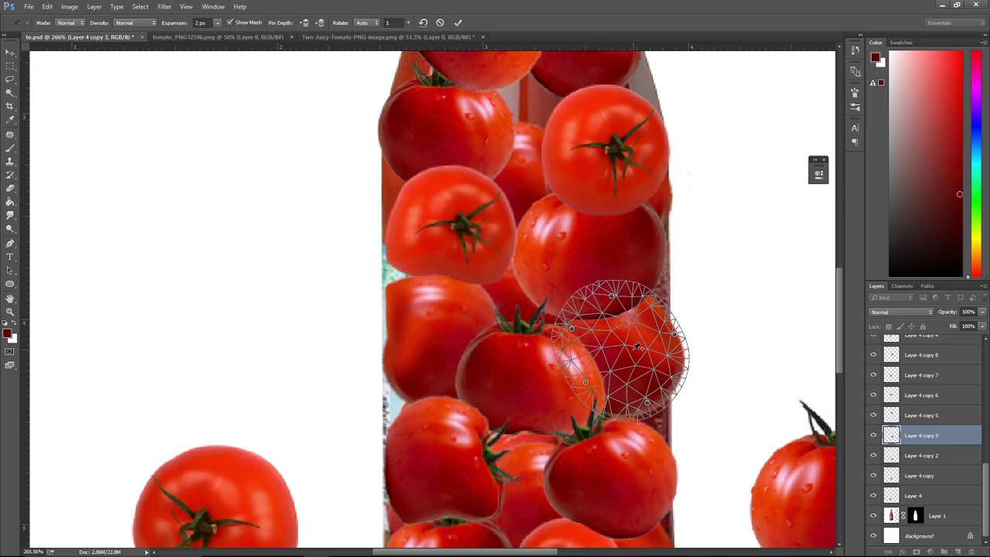
{"action": "left_click_drag", "start_coordinate": [675, 340], "coordinate": [659, 375]}
{"action": "key", "text": "Return"}
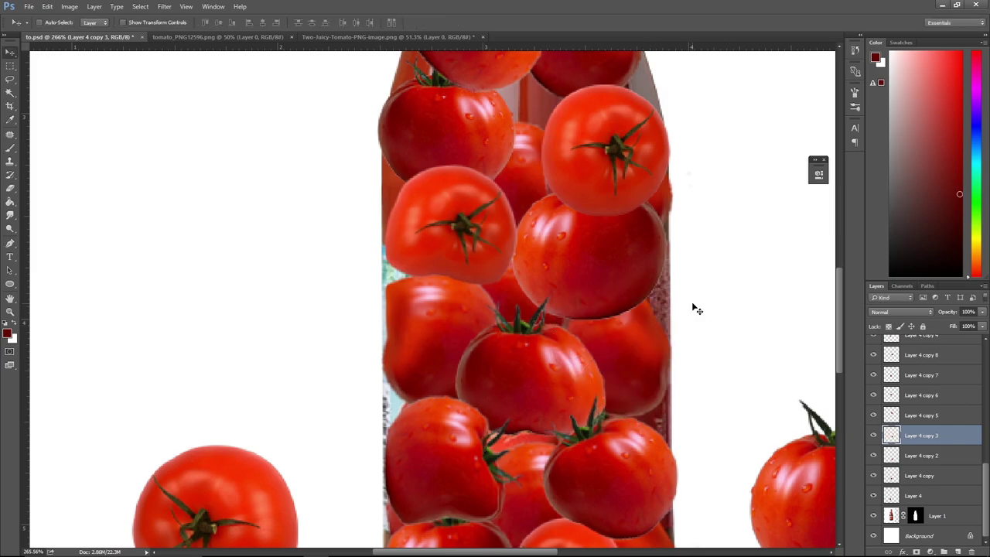
{"action": "scroll", "coordinate": [721, 294], "scroll_direction": "down", "scroll_amount": 2}
{"action": "scroll", "coordinate": [704, 380], "scroll_direction": "down", "scroll_amount": 2}
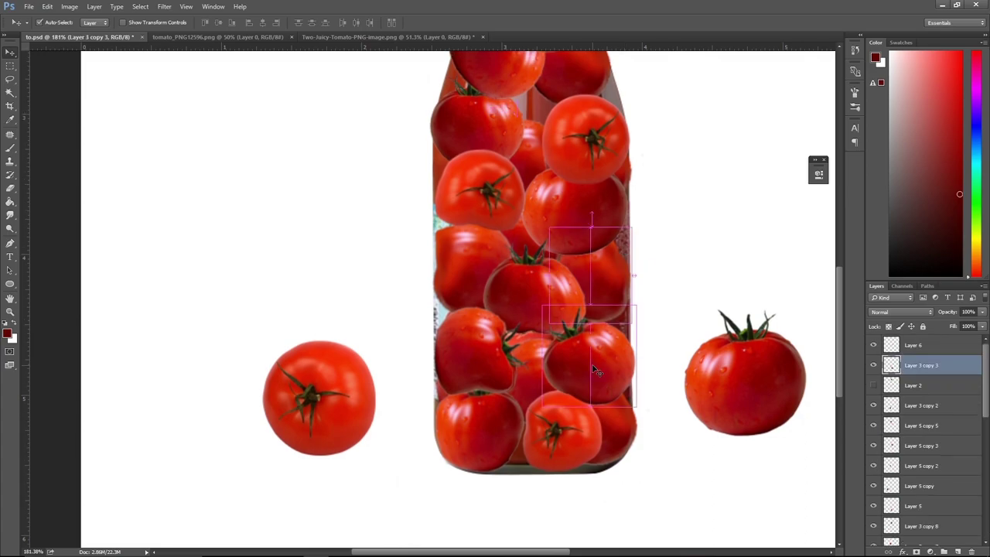
Puppet Warp the selected tomato, pulling its edge inward against its neighbour.
{"action": "left_click", "coordinate": [45, 6]}
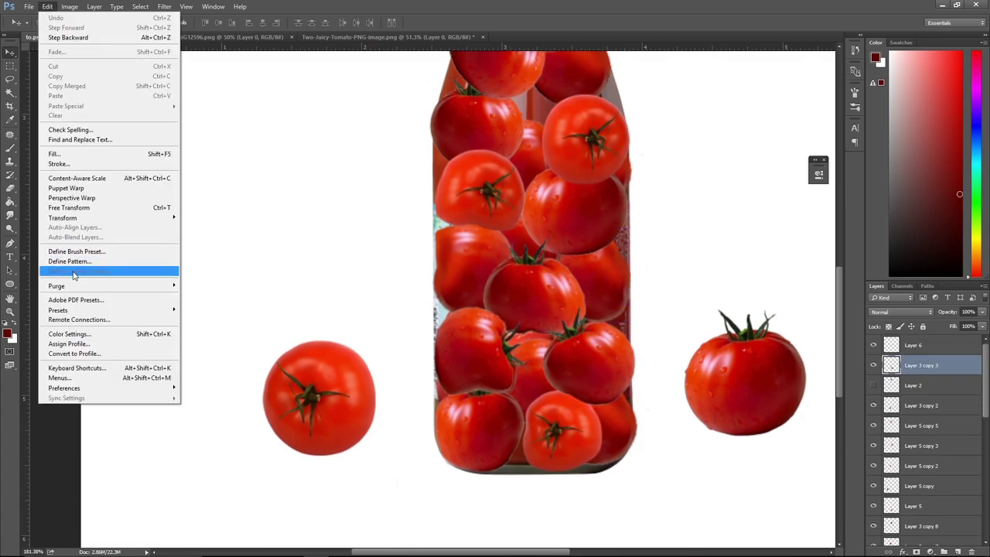
{"action": "left_click", "coordinate": [98, 193]}
{"action": "scroll", "coordinate": [576, 340], "scroll_direction": "up", "scroll_amount": 2}
{"action": "scroll", "coordinate": [576, 341], "scroll_direction": "up", "scroll_amount": 2}
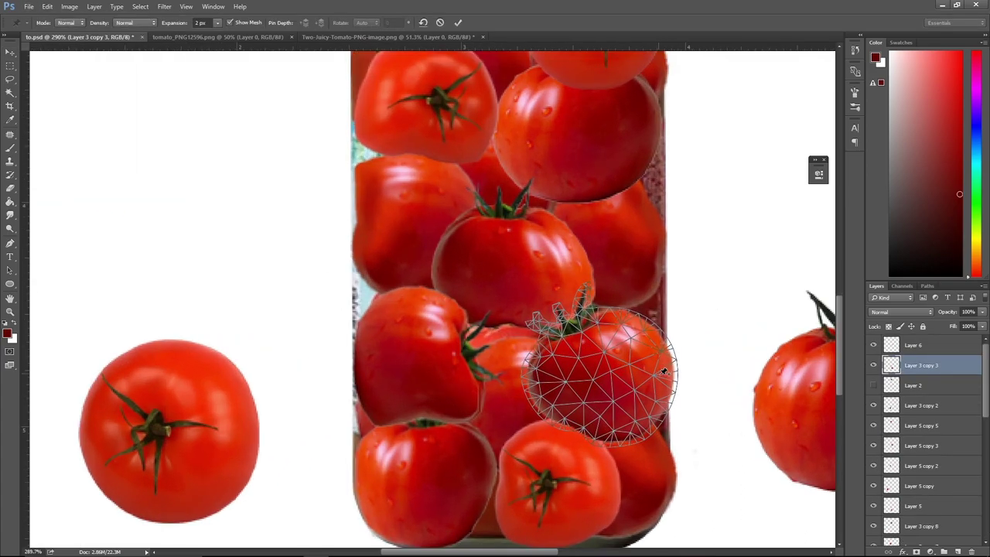
{"action": "left_click", "coordinate": [659, 375]}
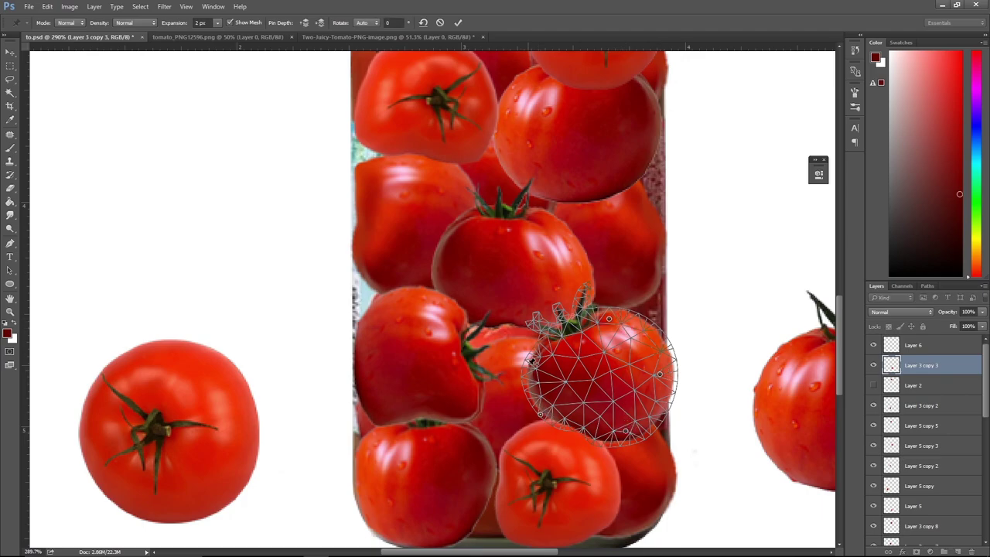
{"action": "left_click_drag", "start_coordinate": [661, 378], "coordinate": [650, 375]}
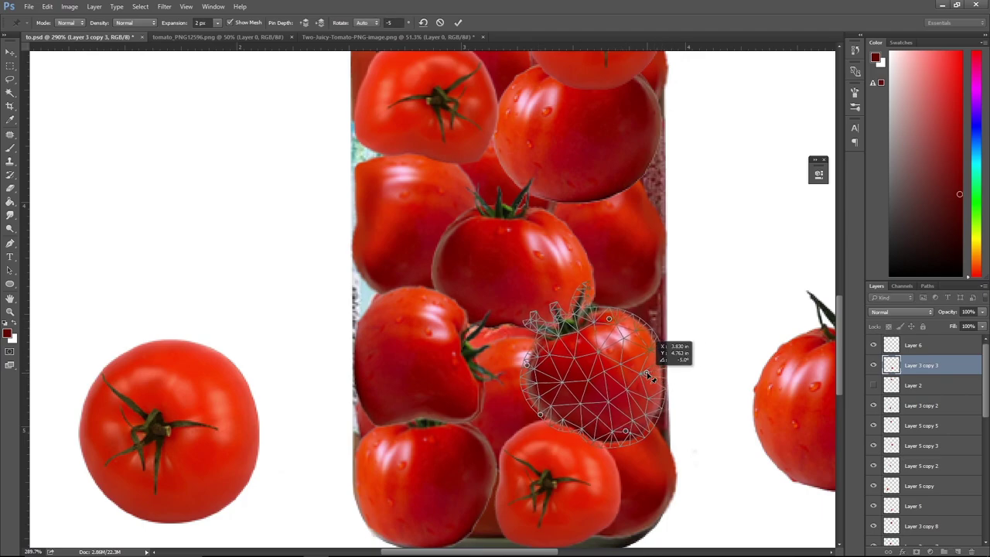
{"action": "key", "text": "Return"}
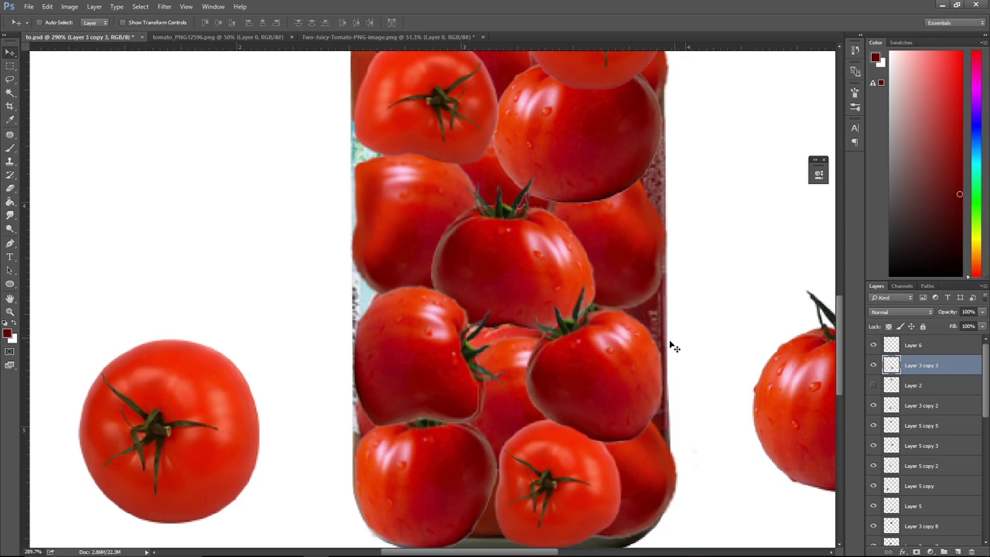
Puppet Warp the lower-right tomato, pulling its right side in and rotating it slightly.
{"action": "left_click_drag", "start_coordinate": [677, 284], "coordinate": [680, 295]}
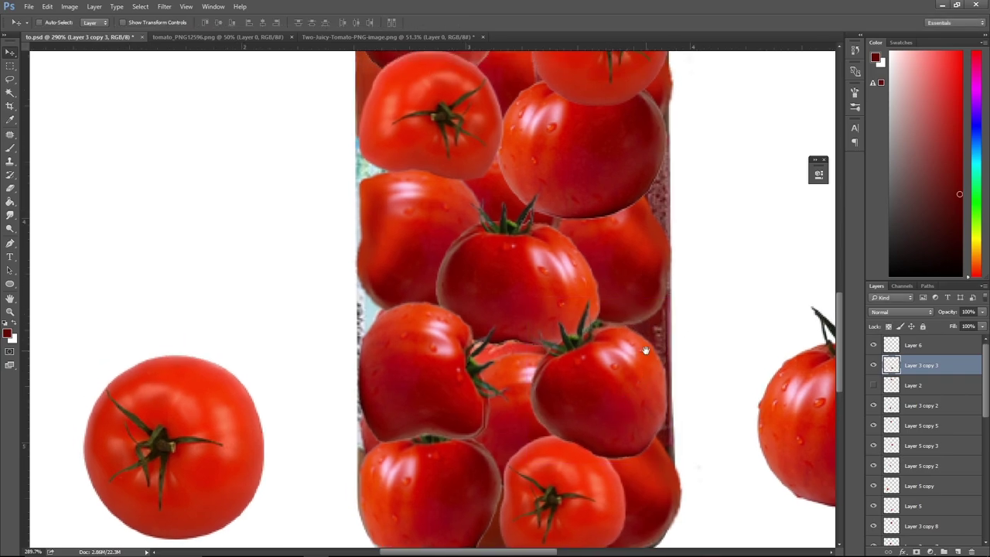
{"action": "left_click_drag", "start_coordinate": [634, 353], "coordinate": [638, 435]}
{"action": "scroll", "coordinate": [638, 435], "scroll_direction": "down", "scroll_amount": 3}
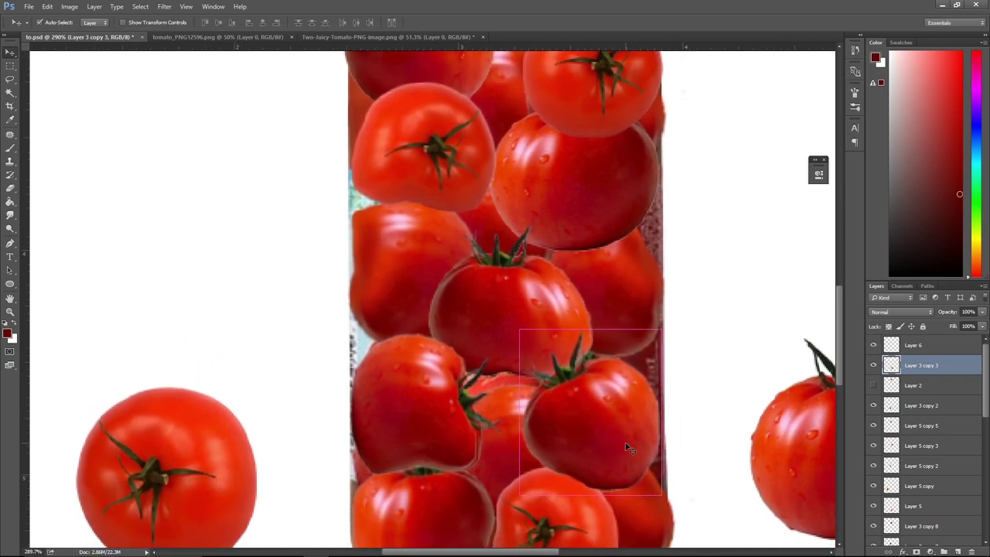
{"action": "left_click", "coordinate": [47, 7]}
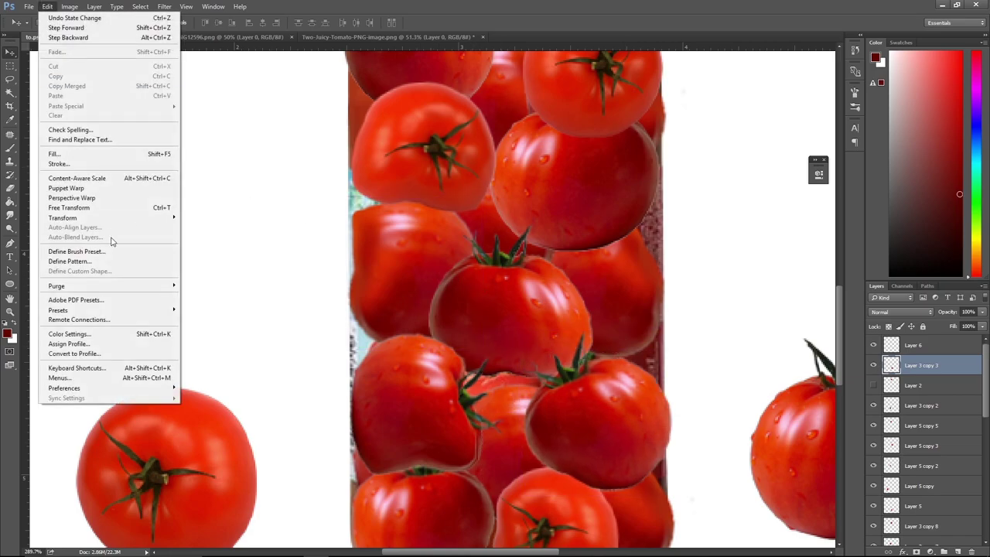
{"action": "left_click", "coordinate": [70, 188]}
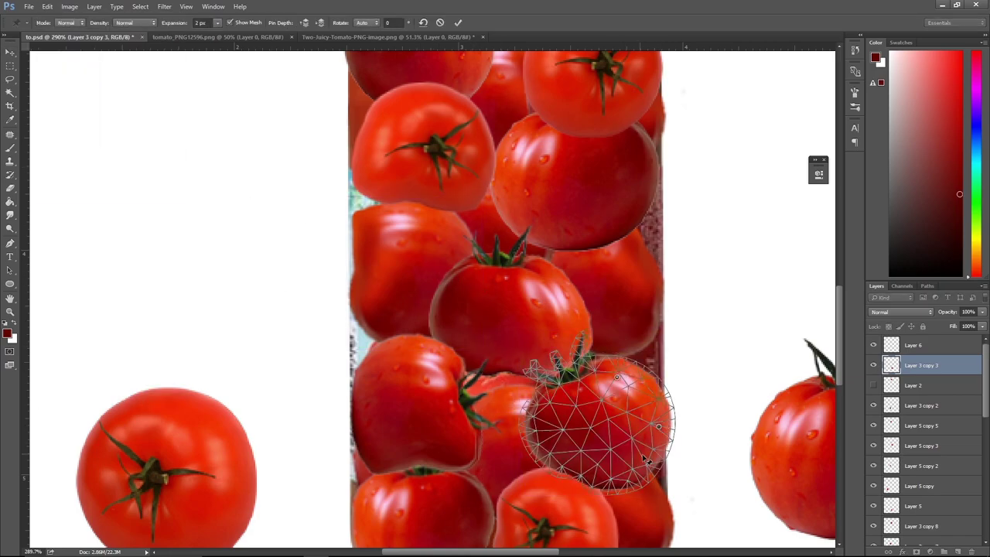
{"action": "left_click", "coordinate": [642, 455]}
{"action": "left_click", "coordinate": [558, 459]}
{"action": "left_click_drag", "start_coordinate": [662, 429], "coordinate": [648, 417]}
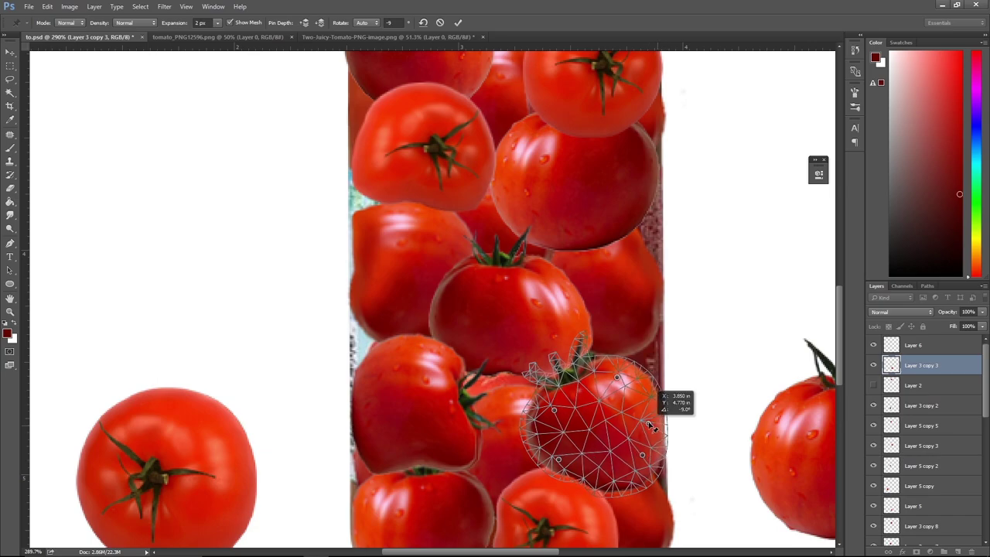
{"action": "left_click_drag", "start_coordinate": [650, 463], "coordinate": [643, 454]}
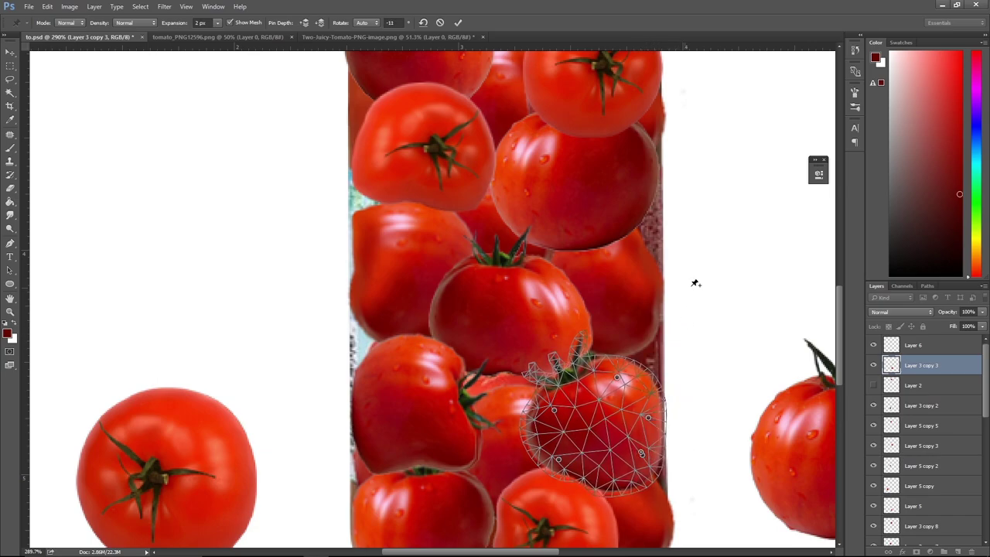
{"action": "key", "text": "Return"}
Puppet Warp the upper-middle tomato, bending it around a pin on its right.
{"action": "left_click_drag", "start_coordinate": [678, 230], "coordinate": [636, 354]}
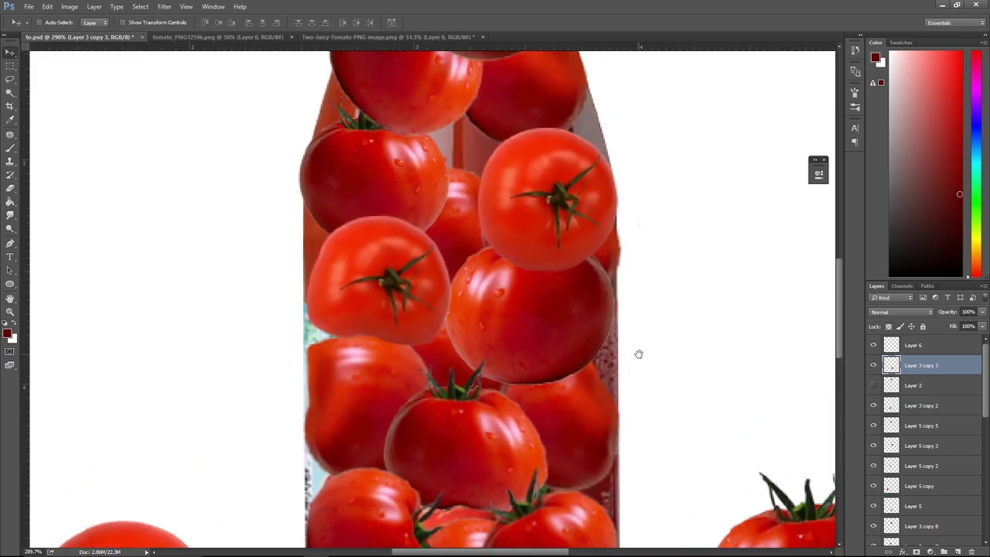
{"action": "left_click", "coordinate": [580, 319], "text": "ctrl"}
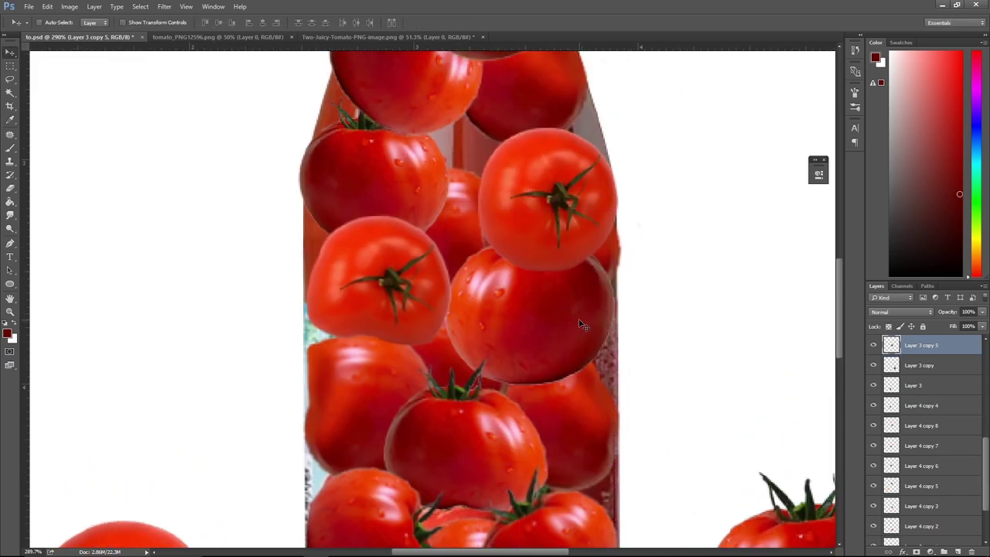
{"action": "key", "text": "ctrl+t"}
{"action": "left_click", "coordinate": [47, 7]}
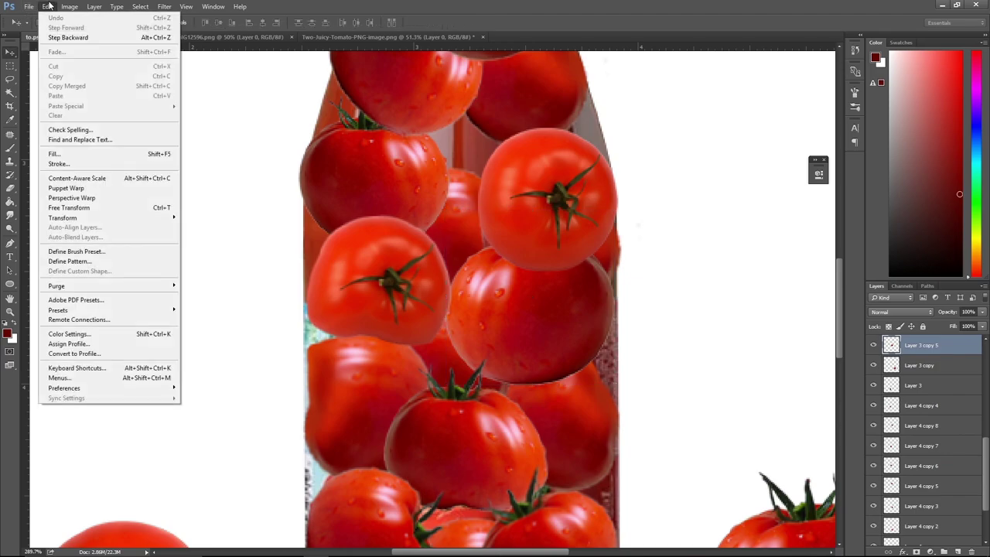
{"action": "left_click", "coordinate": [116, 190]}
{"action": "left_click", "coordinate": [608, 313]}
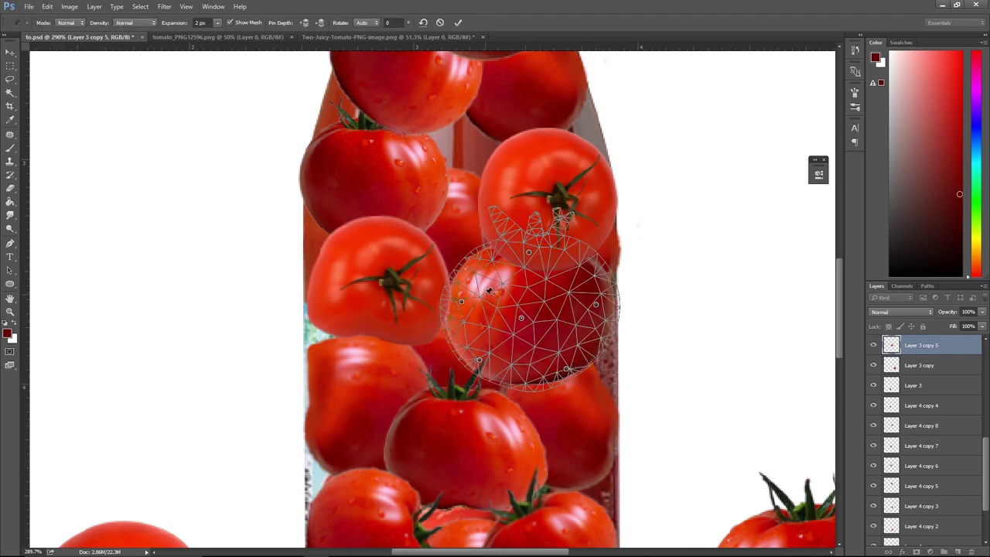
{"action": "left_click_drag", "start_coordinate": [600, 307], "coordinate": [597, 380]}
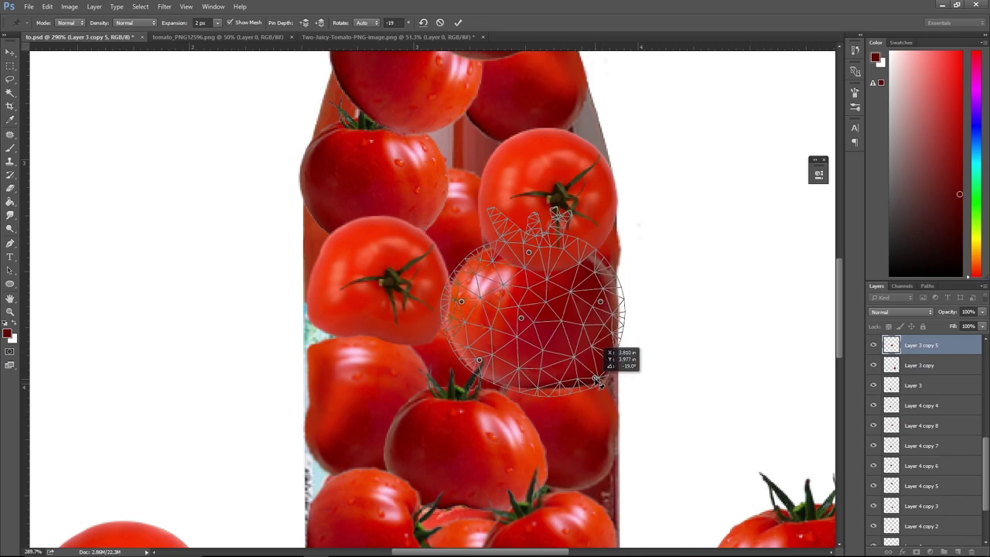
Pin and push that tomato's bottom edge up, pull its right side in, and commit.
{"action": "left_click", "coordinate": [539, 384]}
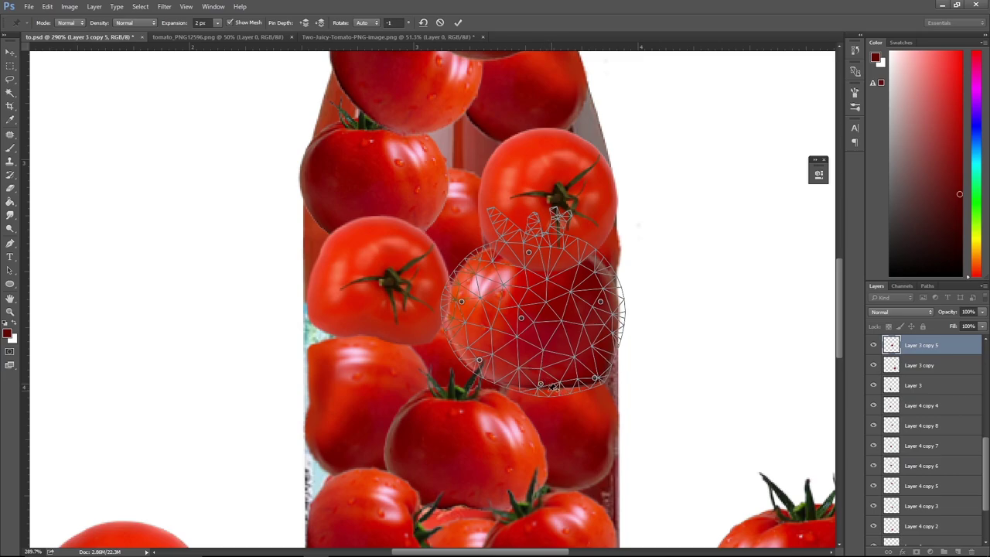
{"action": "left_click_drag", "start_coordinate": [545, 389], "coordinate": [593, 365]}
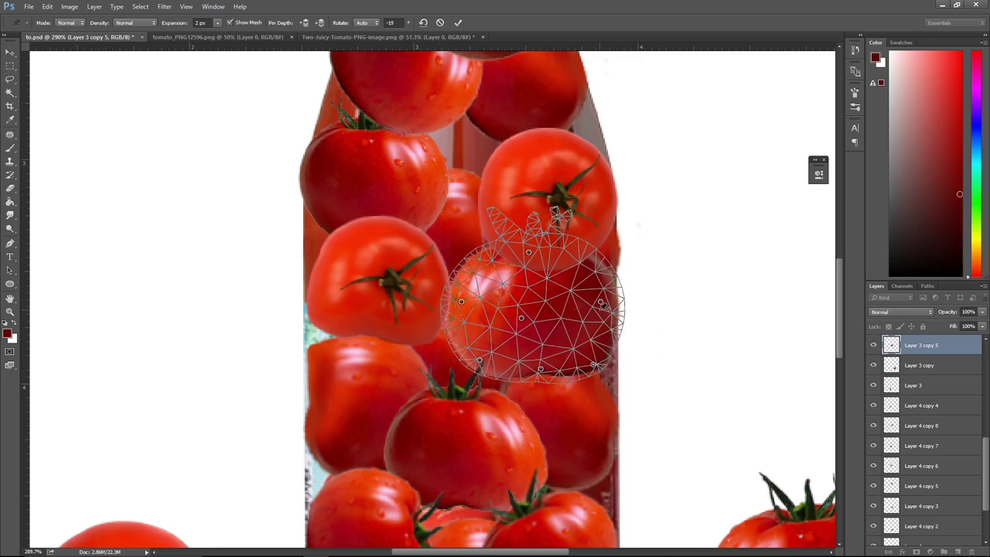
{"action": "left_click_drag", "start_coordinate": [601, 303], "coordinate": [592, 301]}
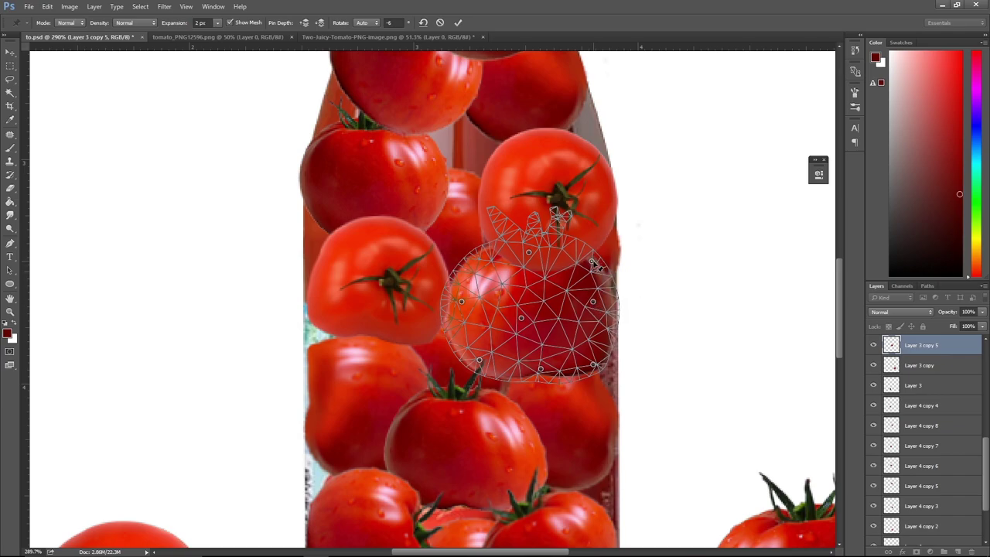
{"action": "left_click_drag", "start_coordinate": [592, 264], "coordinate": [609, 246]}
{"action": "key", "text": "Return"}
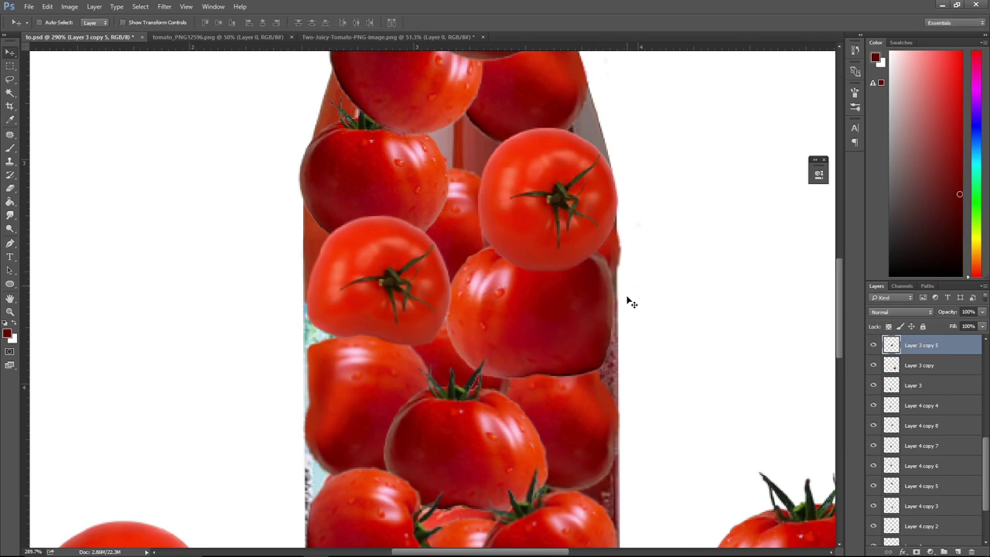
{"action": "scroll", "coordinate": [656, 323], "scroll_direction": "down", "scroll_amount": 1}
{"action": "scroll", "coordinate": [692, 270], "scroll_direction": "down", "scroll_amount": 1}
{"action": "mouse_move", "coordinate": [691, 270]}
{"action": "left_mouse_down"}
{"action": "mouse_move", "coordinate": [702, 319]}
{"action": "mouse_move", "coordinate": [692, 211]}
{"action": "left_mouse_up"}
Puppet-warp the right-middle tomato, rotating it up-right and reshaping its lower right side.
{"action": "left_click", "coordinate": [584, 354], "text": "ctrl"}
{"action": "key", "text": "ctrl+t"}
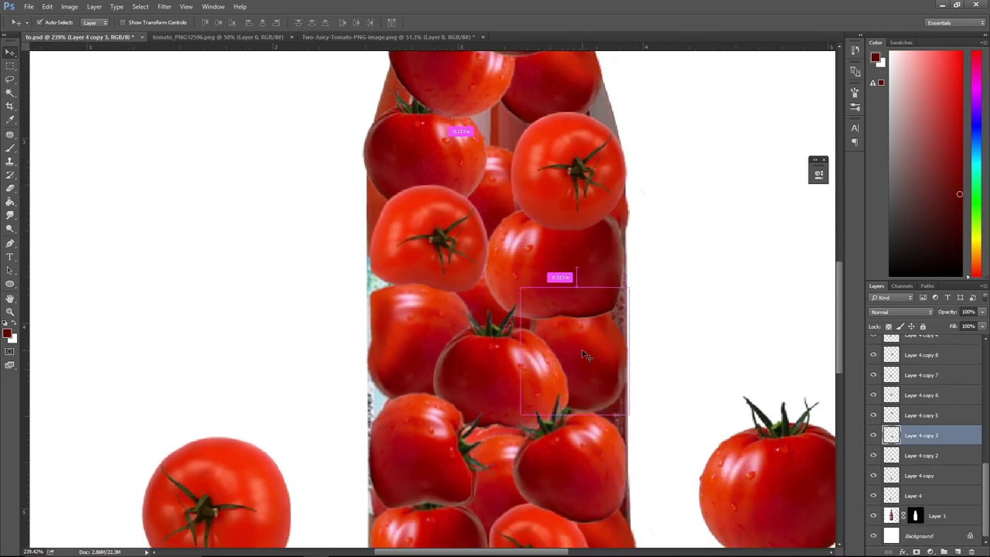
{"action": "key", "text": "Return"}
{"action": "left_click", "coordinate": [47, 6]}
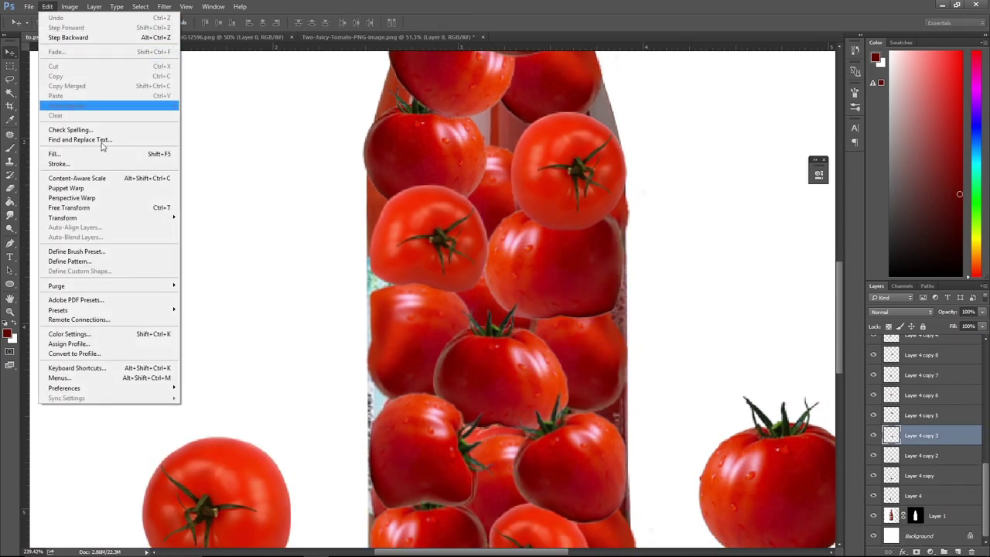
{"action": "left_click", "coordinate": [69, 188]}
{"action": "left_click", "coordinate": [568, 298]}
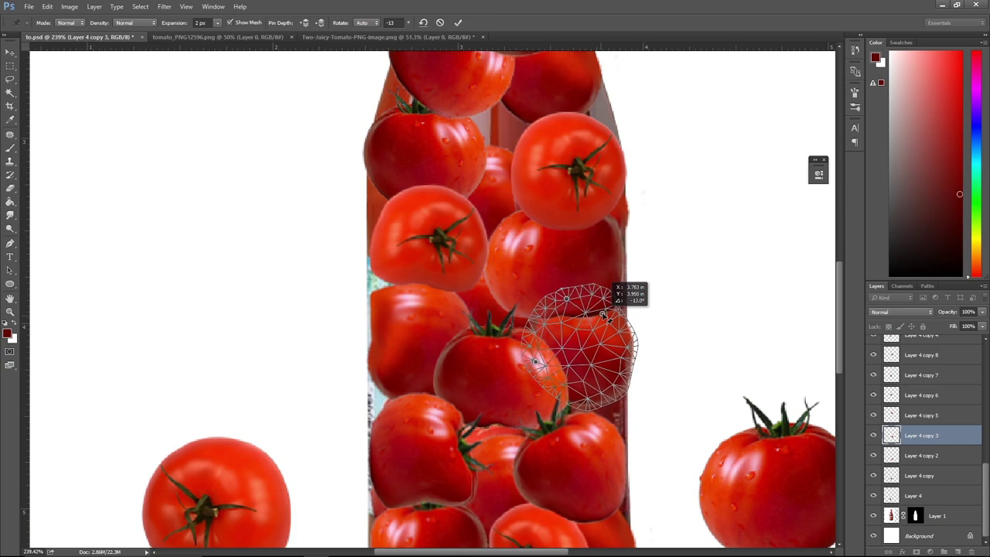
{"action": "left_click", "coordinate": [607, 396]}
{"action": "left_click_drag", "start_coordinate": [600, 328], "coordinate": [615, 356]}
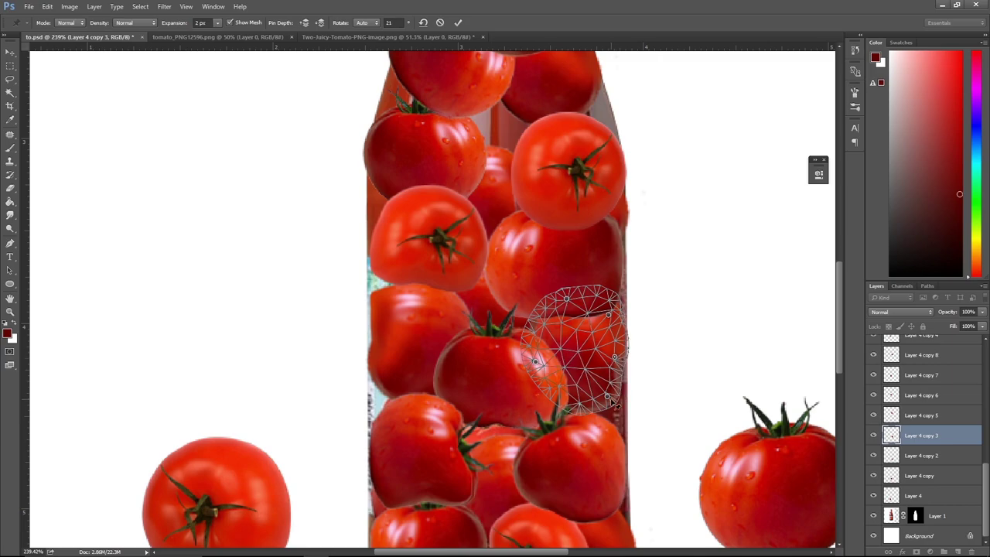
{"action": "left_click_drag", "start_coordinate": [608, 397], "coordinate": [602, 407]}
{"action": "key", "text": "Return"}
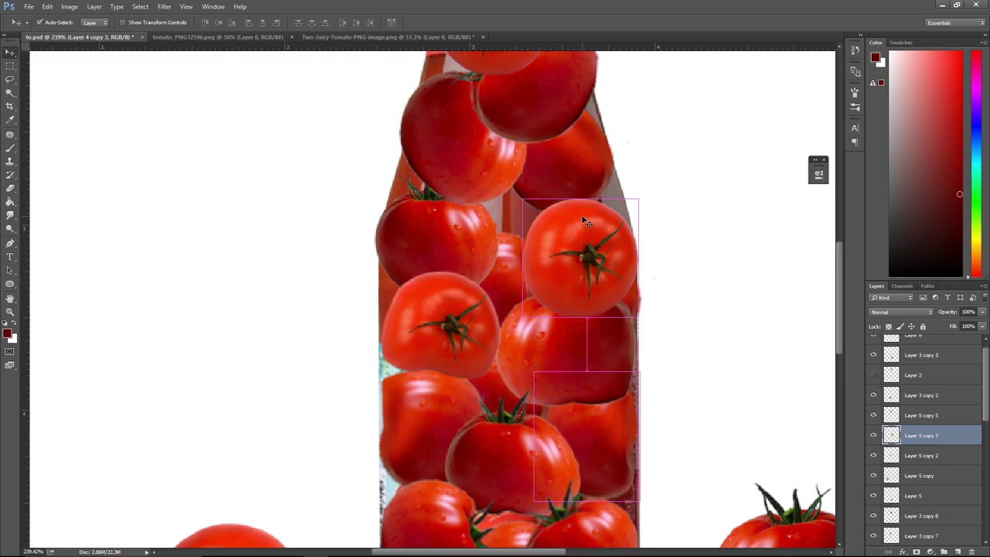
Puppet-warp the upper tomato, bending and rotating its top and pulling its bottom edges upward.
{"action": "left_click", "coordinate": [47, 6]}
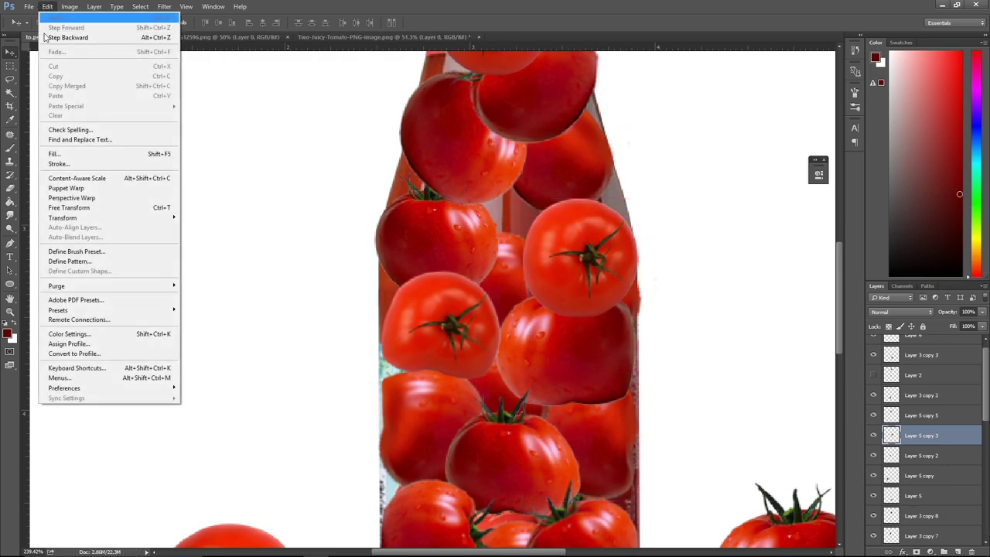
{"action": "left_click", "coordinate": [70, 188]}
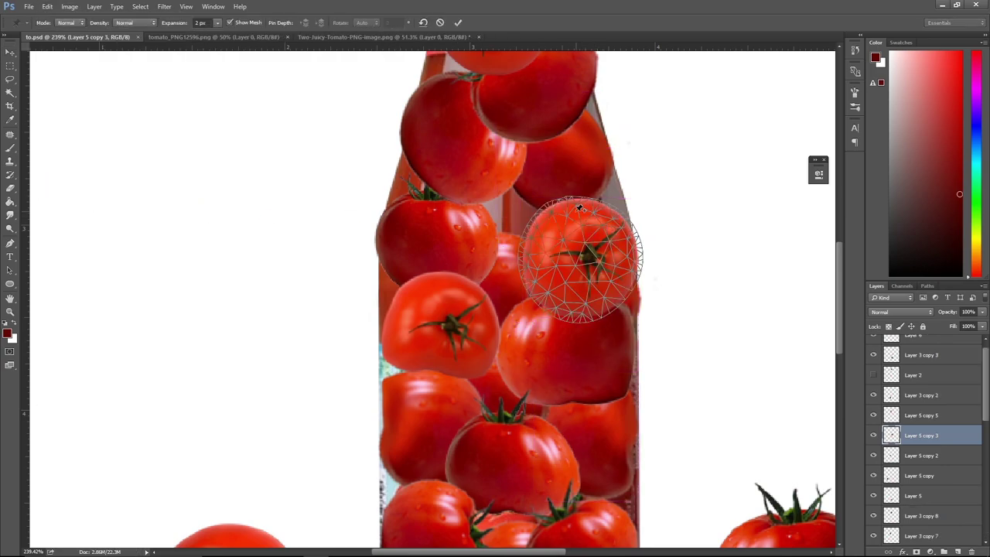
{"action": "left_click", "coordinate": [575, 210]}
{"action": "left_click", "coordinate": [520, 261]}
{"action": "left_click", "coordinate": [549, 308]}
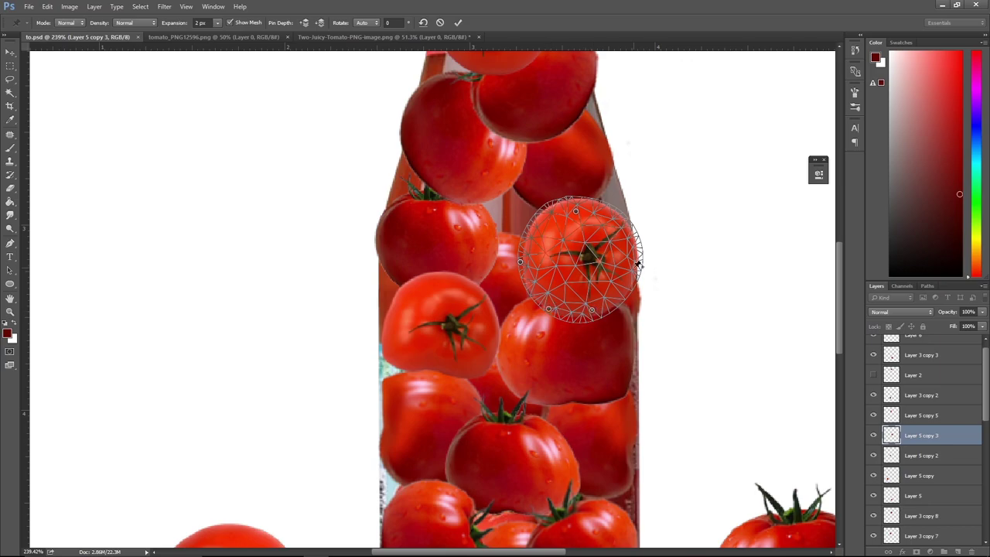
{"action": "left_click_drag", "start_coordinate": [611, 223], "coordinate": [619, 237]}
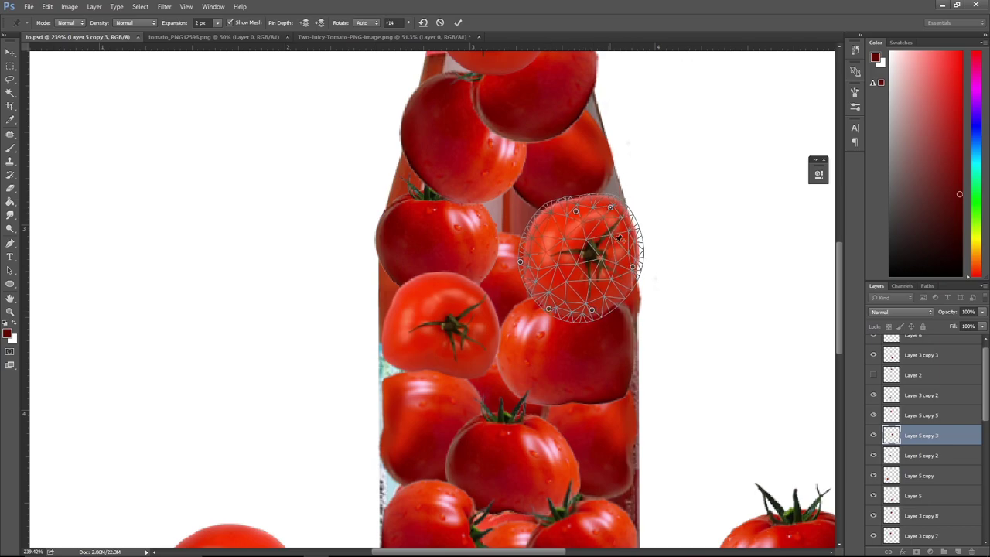
{"action": "left_click_drag", "start_coordinate": [635, 271], "coordinate": [625, 275]}
{"action": "left_click_drag", "start_coordinate": [592, 313], "coordinate": [595, 286]}
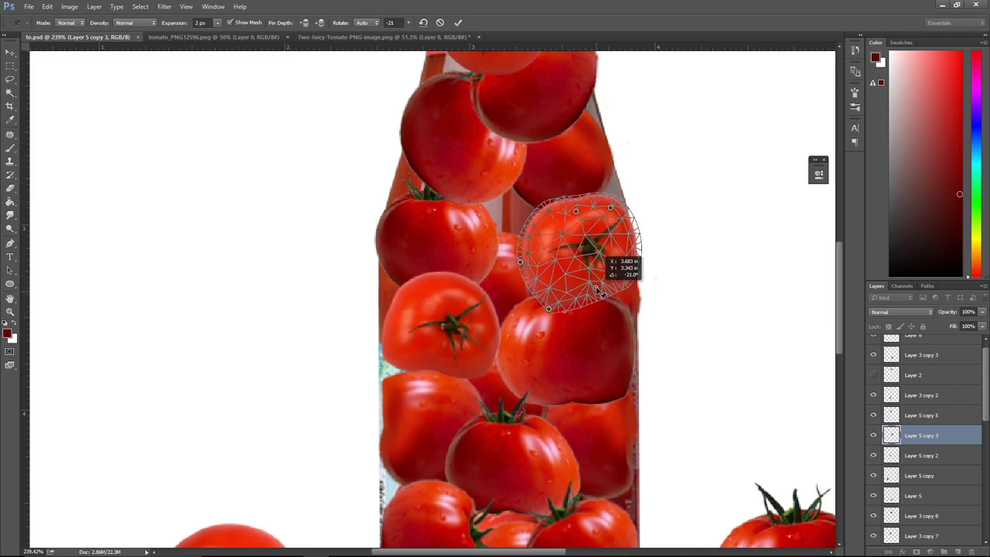
{"action": "left_click_drag", "start_coordinate": [550, 309], "coordinate": [547, 296]}
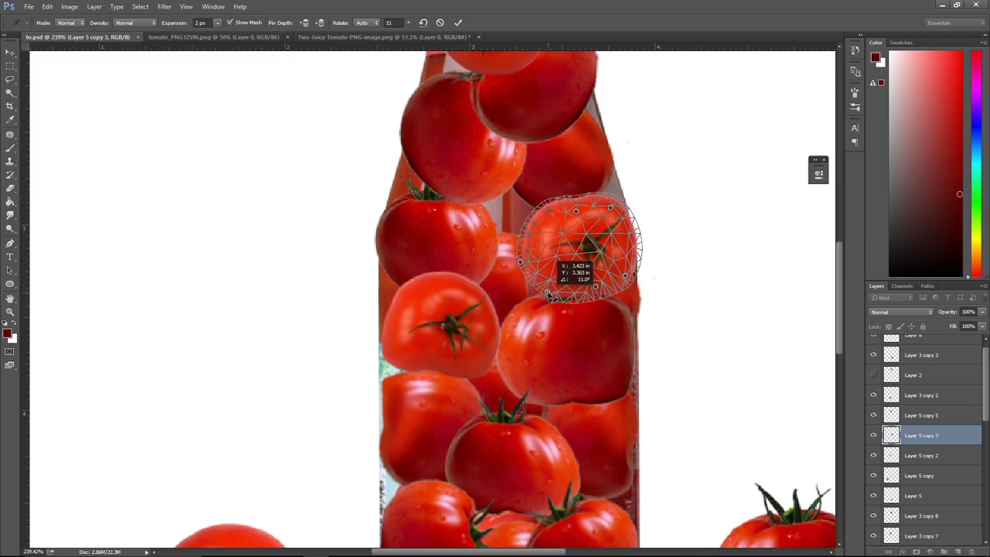
{"action": "key", "text": "Return"}
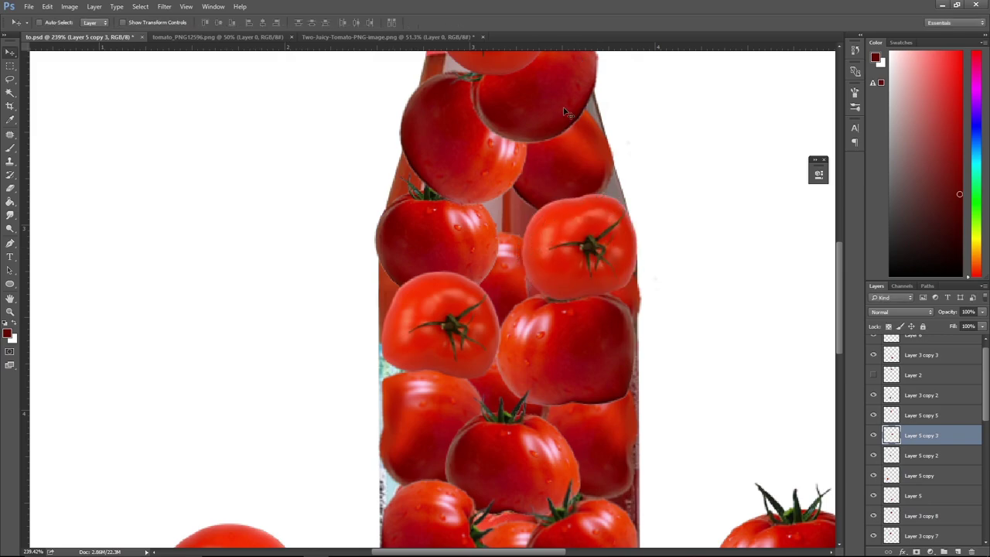
Select the left tomato in the neck and shift its layer down two, then up one.
{"action": "scroll", "coordinate": [533, 298], "scroll_direction": "up", "scroll_amount": 3}
{"action": "left_click", "coordinate": [467, 338]}
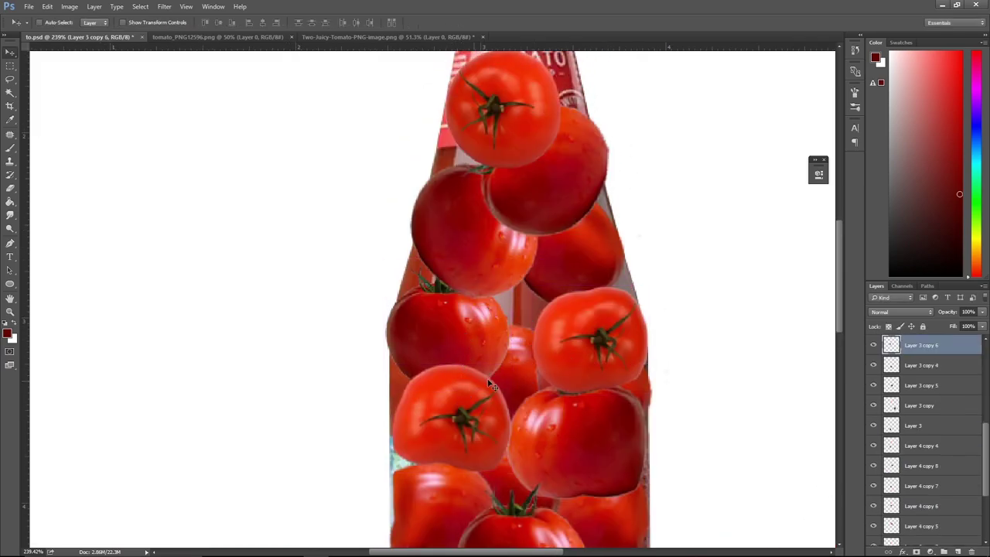
{"action": "left_click", "coordinate": [574, 373], "text": "alt"}
{"action": "key", "text": "ctrl+bracketleft"}
{"action": "key", "text": "ctrl+bracketleft"}
{"action": "key", "text": "ctrl+bracketleft"}
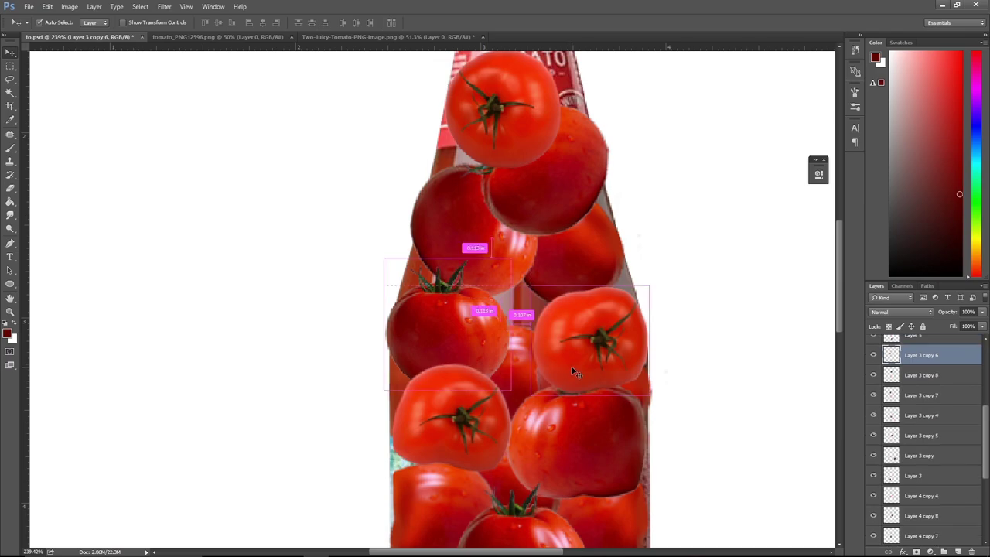
{"action": "key", "text": "ctrl+bracketleft"}
{"action": "key", "text": "ctrl+bracketleft"}
{"action": "key", "text": "ctrl+bracketleft"}
{"action": "key", "text": "ctrl+bracketleft"}
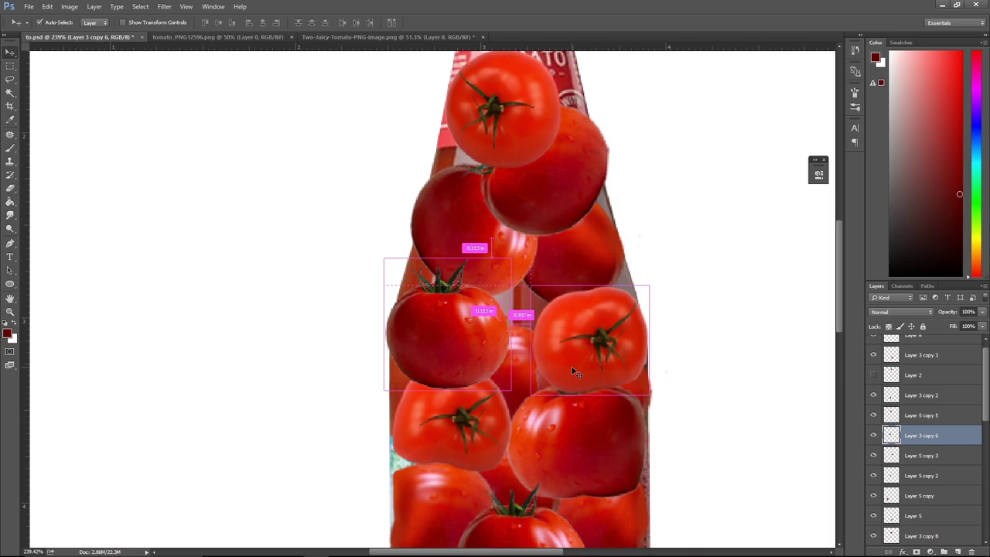
{"action": "key", "text": "ctrl+bracketright"}
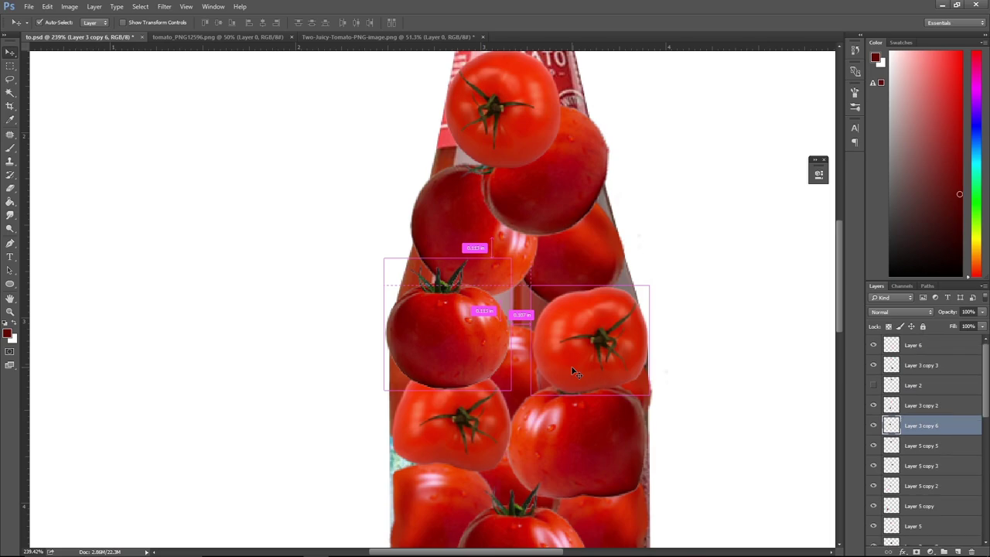
Bring the left tomato in front of all others and place five Puppet Warp pins around it.
{"action": "key", "text": "ctrl+shift+bracketright"}
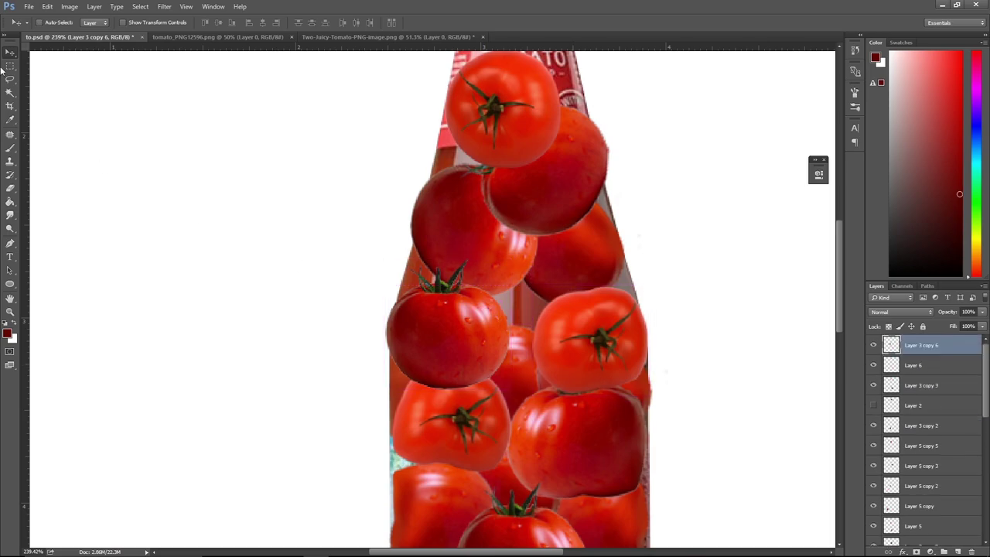
{"action": "left_click", "coordinate": [47, 6]}
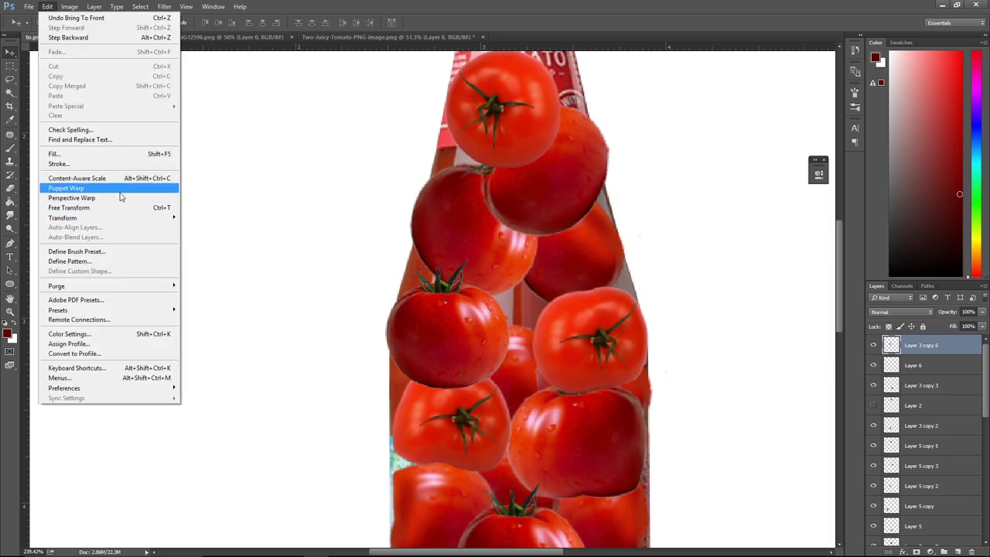
{"action": "left_click", "coordinate": [116, 187]}
{"action": "left_click", "coordinate": [440, 386]}
{"action": "left_click", "coordinate": [491, 361]}
{"action": "left_click", "coordinate": [396, 329]}
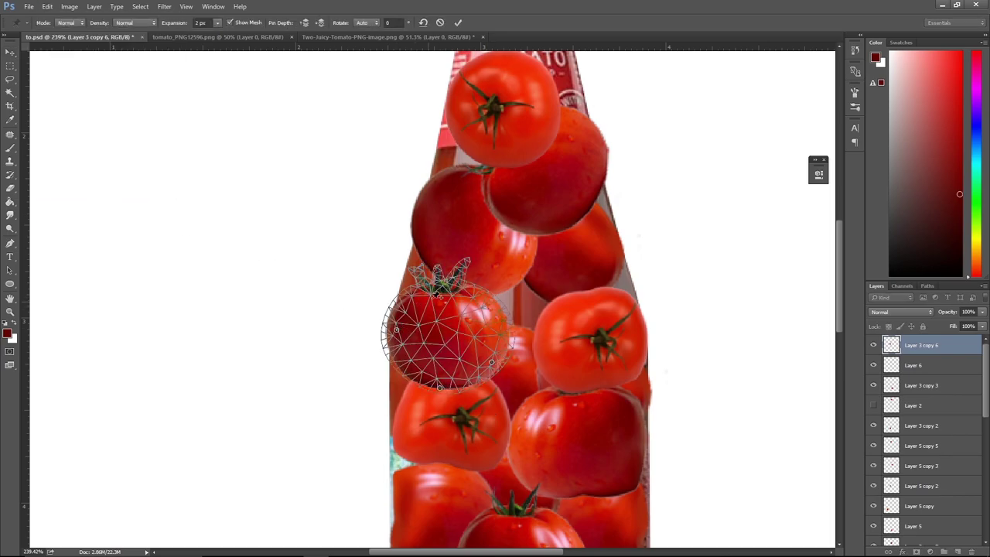
{"action": "left_click", "coordinate": [486, 304]}
{"action": "left_click", "coordinate": [404, 358]}
Flatten the tomato's bottom, push its lower-left edge inward and stretch its top upward.
{"action": "left_click_drag", "start_coordinate": [441, 389], "coordinate": [485, 339]}
{"action": "mouse_move", "coordinate": [447, 373]}
{"action": "left_mouse_down"}
{"action": "mouse_move", "coordinate": [447, 361]}
{"action": "mouse_move", "coordinate": [394, 351]}
{"action": "left_mouse_up"}
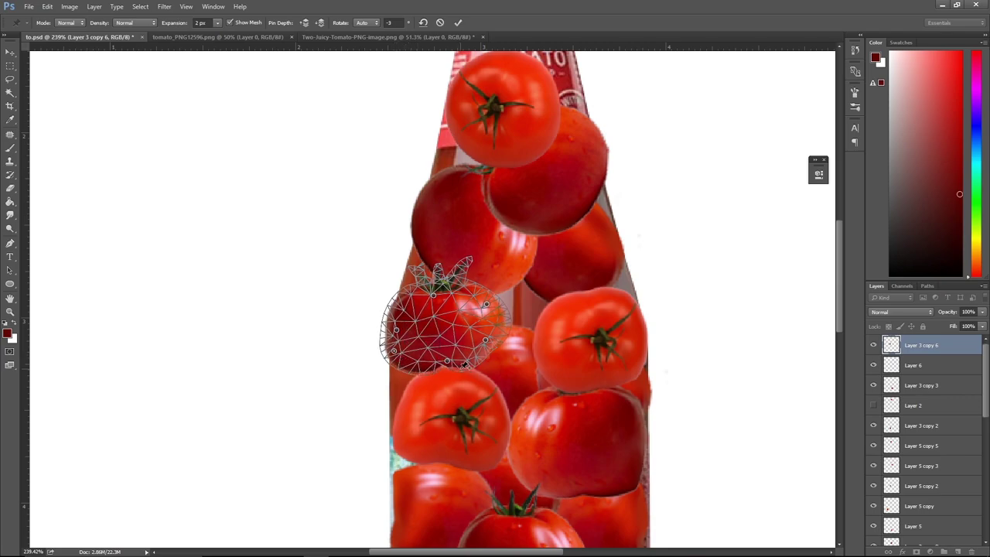
{"action": "left_click_drag", "start_coordinate": [450, 367], "coordinate": [452, 362]}
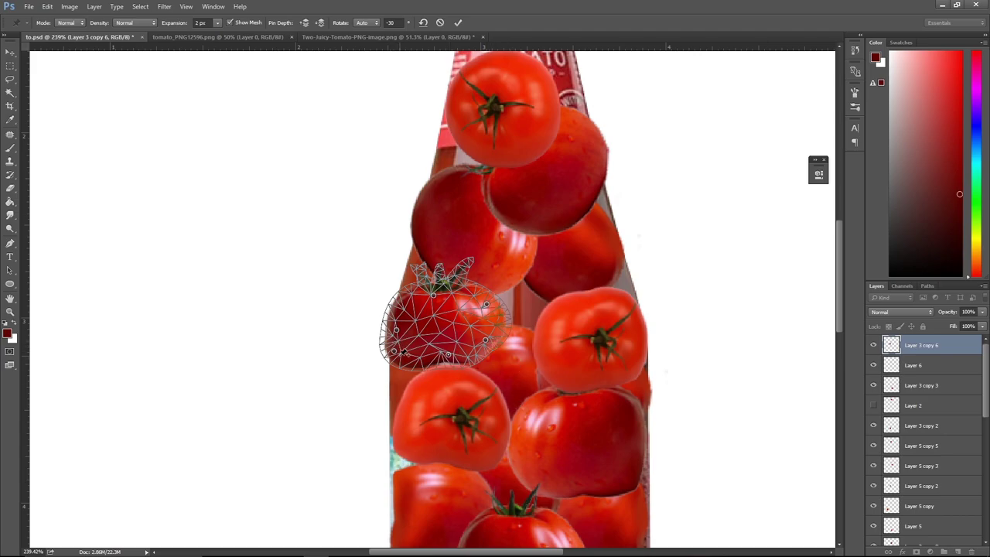
{"action": "left_click_drag", "start_coordinate": [393, 351], "coordinate": [409, 331]}
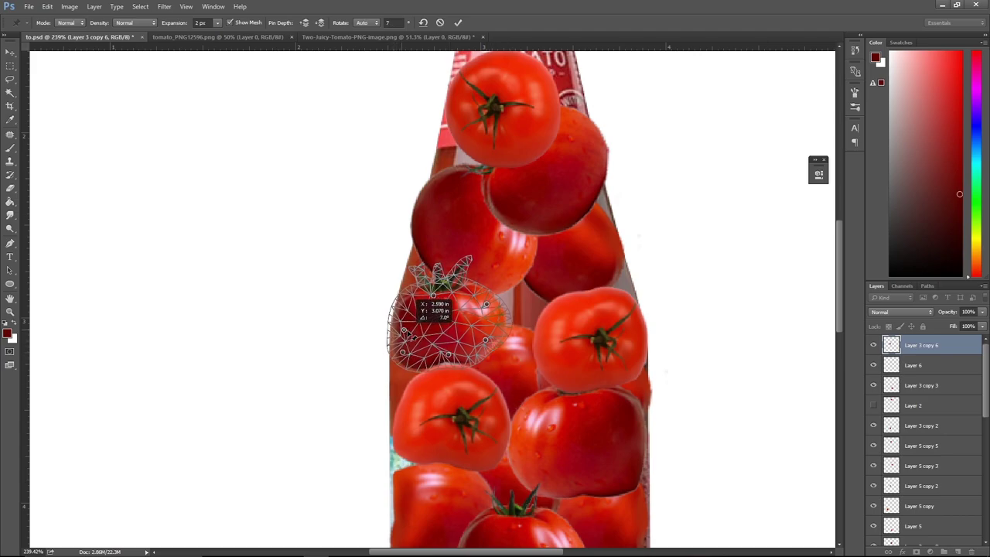
{"action": "left_click_drag", "start_coordinate": [437, 296], "coordinate": [416, 254]}
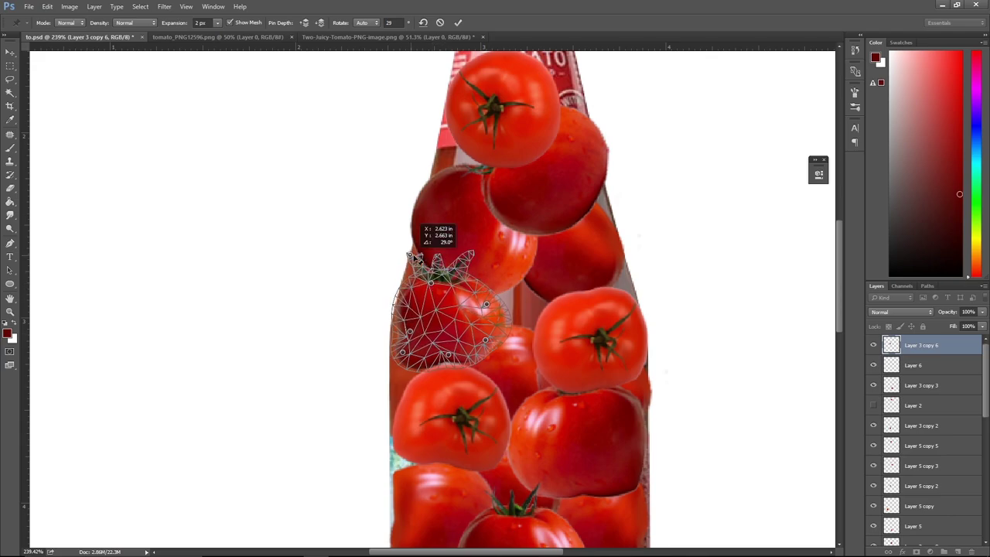
Add a pin past the too-close warnings, stretch the top, bulge the lower right, and commit.
{"action": "left_click", "coordinate": [487, 306]}
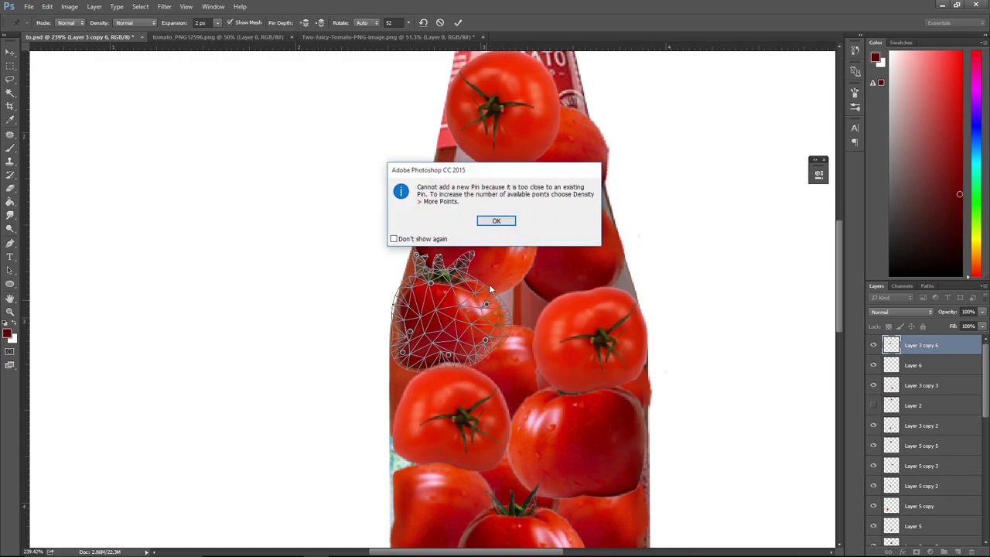
{"action": "left_click", "coordinate": [498, 224]}
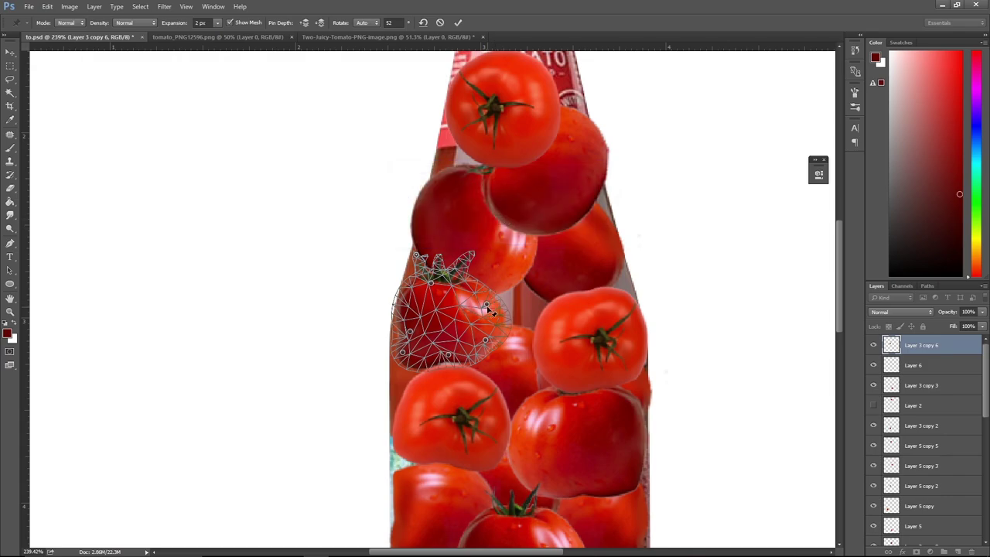
{"action": "left_click", "coordinate": [487, 308]}
{"action": "left_click", "coordinate": [499, 223]}
{"action": "left_click_drag", "start_coordinate": [487, 307], "coordinate": [487, 287]}
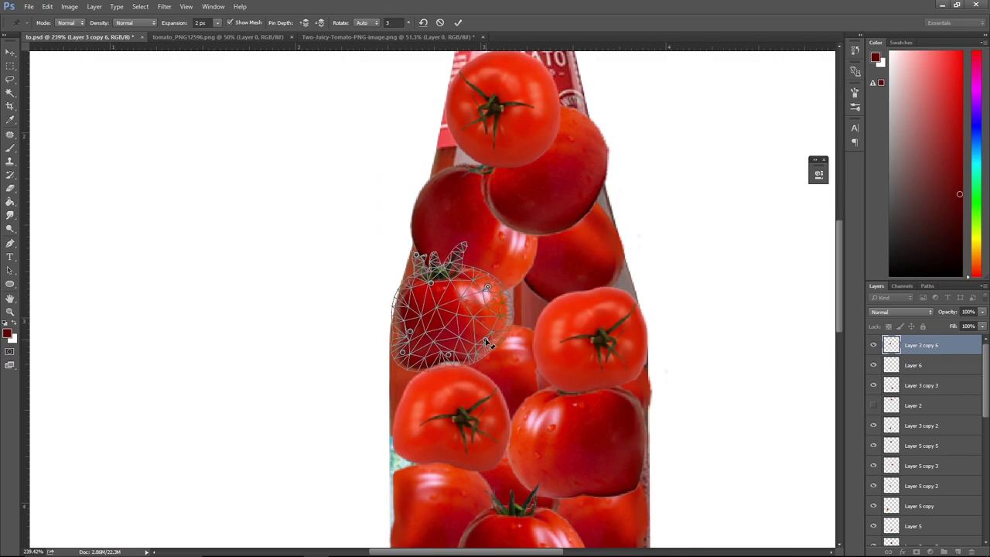
{"action": "left_click_drag", "start_coordinate": [488, 344], "coordinate": [447, 358]}
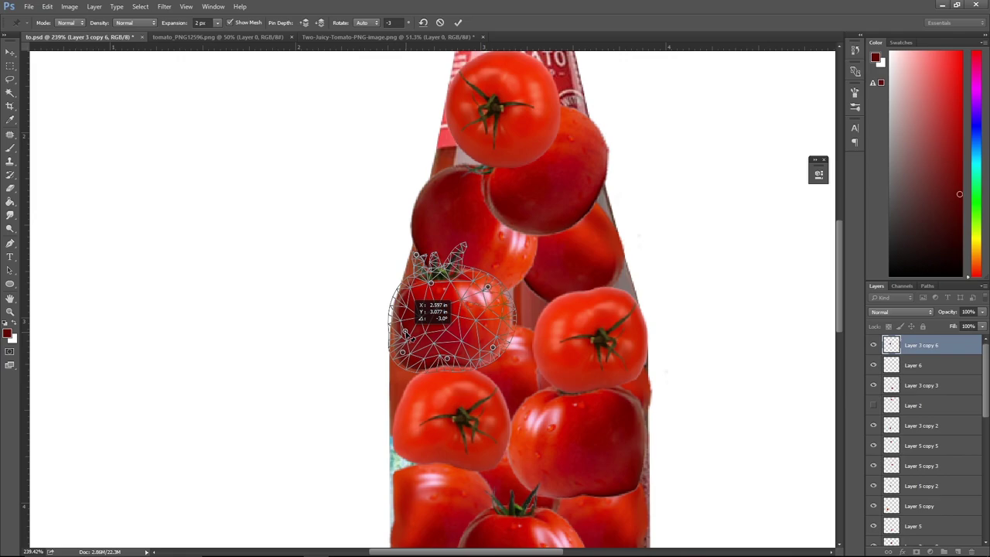
{"action": "left_click_drag", "start_coordinate": [410, 297], "coordinate": [407, 299]}
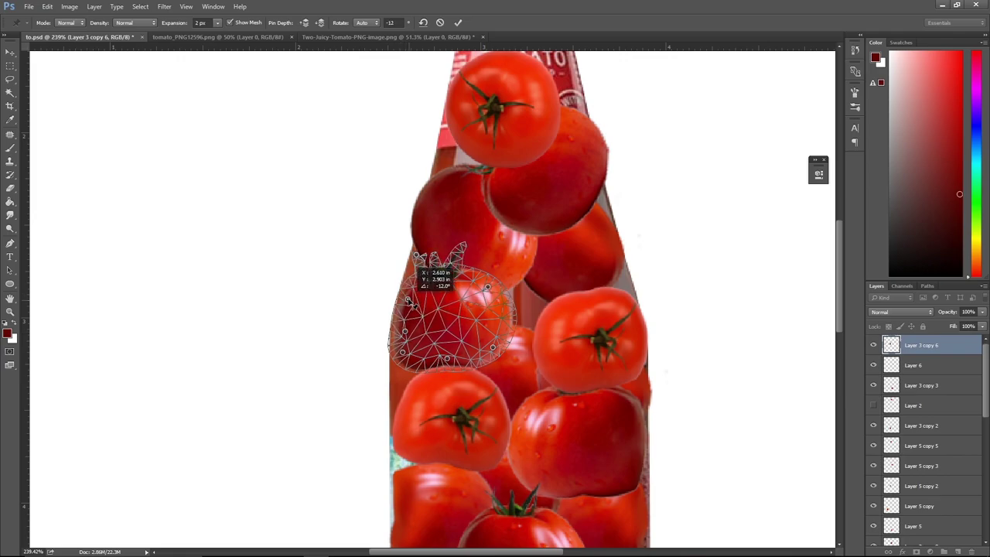
{"action": "key", "text": "Return"}
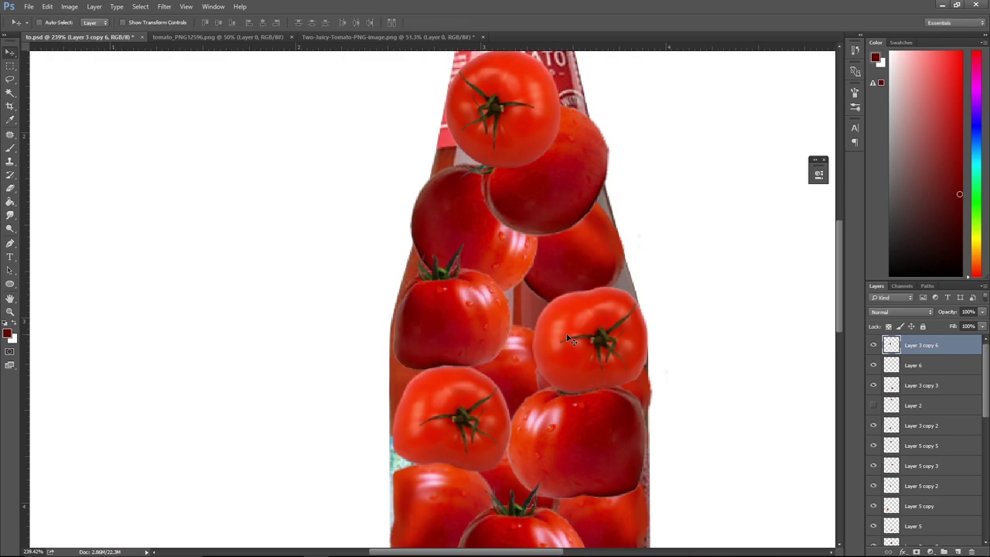
Move the lower-right tomato's layer to the back, then raise it three layers above its neighbours.
{"action": "scroll", "coordinate": [567, 338], "scroll_direction": "down", "scroll_amount": 5}
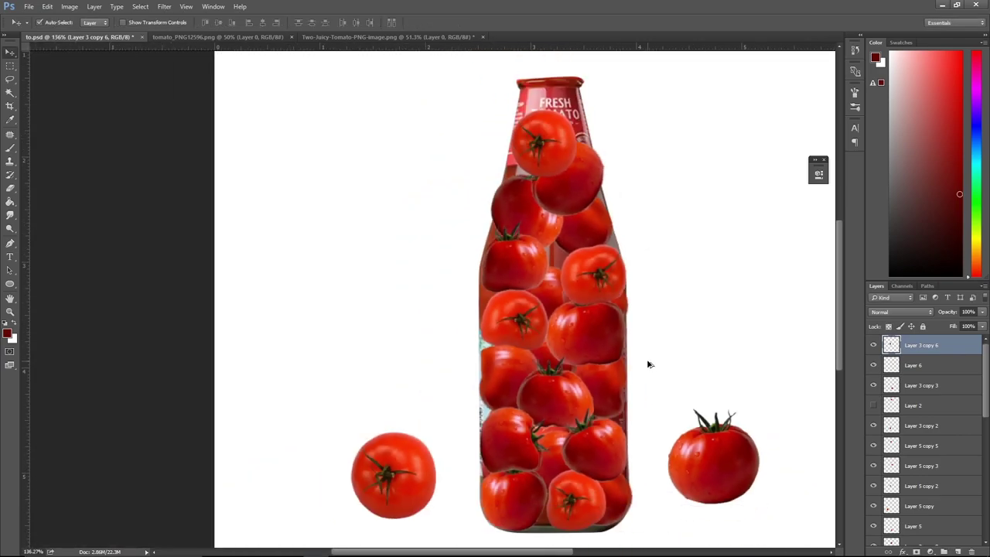
{"action": "scroll", "coordinate": [691, 351], "scroll_direction": "up", "scroll_amount": 3}
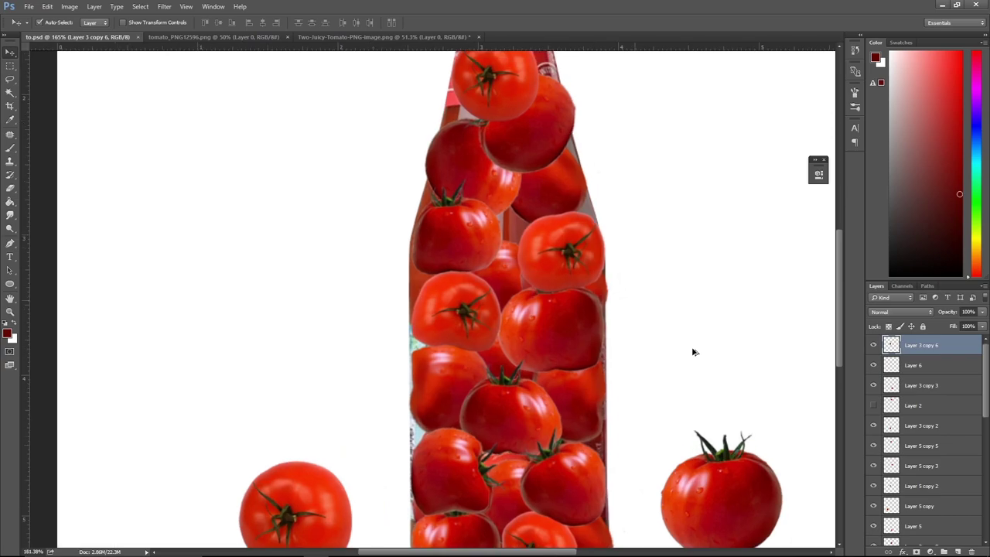
{"action": "scroll", "coordinate": [693, 351], "scroll_direction": "up", "scroll_amount": 2}
{"action": "scroll", "coordinate": [654, 364], "scroll_direction": "up", "scroll_amount": 2}
{"action": "left_click", "coordinate": [526, 406]}
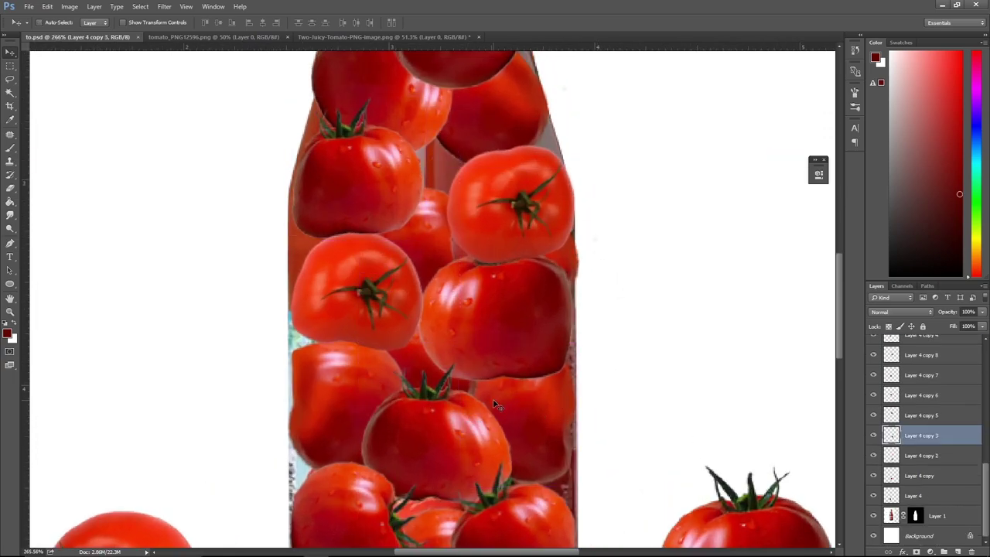
{"action": "key", "text": "ctrl+shift+bracketright"}
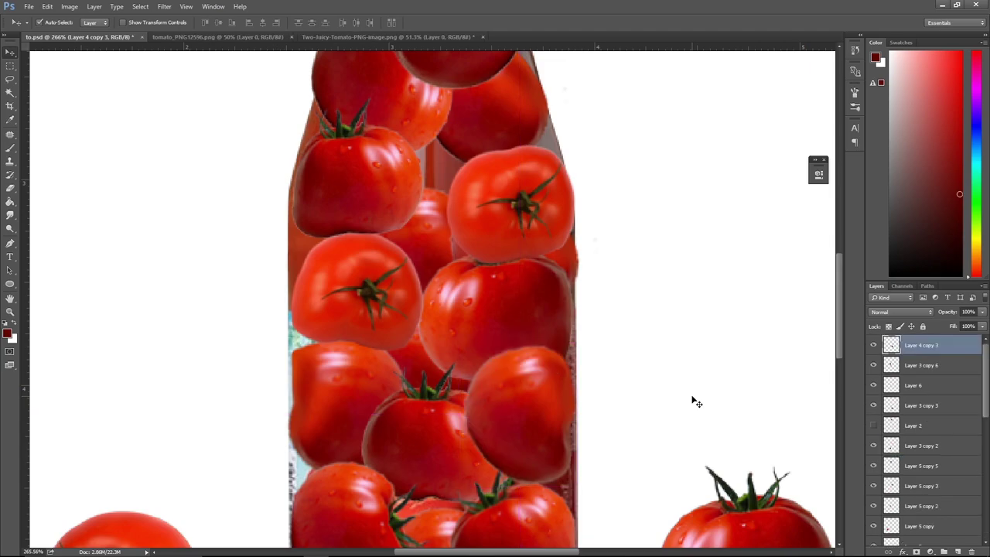
{"action": "key", "text": "ctrl+shift+bracketleft"}
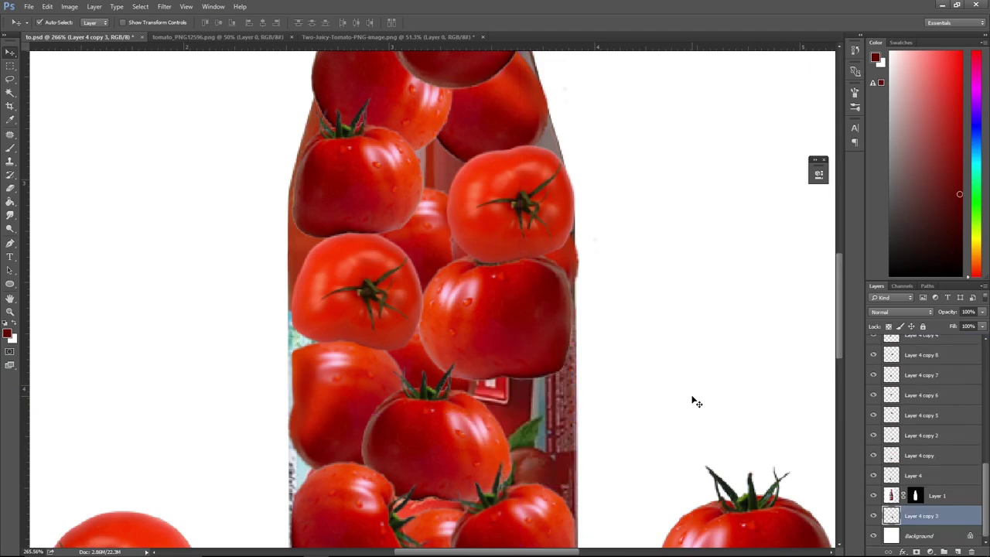
{"action": "key", "text": "ctrl+bracketright"}
{"action": "key", "text": "ctrl+bracketright"}
{"action": "key", "text": "ctrl+bracketright"}
{"action": "key", "text": "ctrl+bracketright"}
{"action": "key", "text": "ctrl+bracketright"}
{"action": "key", "text": "ctrl+bracketright"}
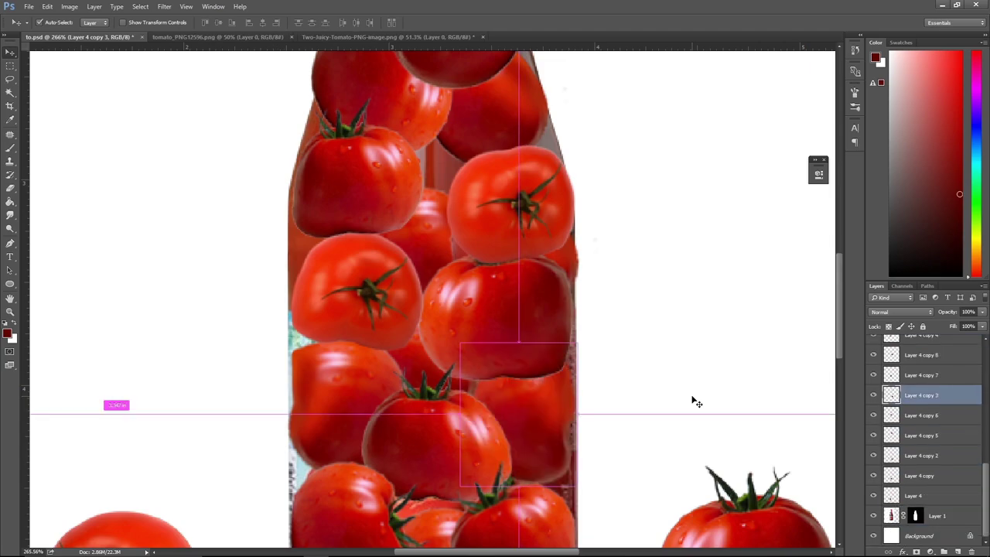
{"action": "key", "text": "ctrl+bracketright"}
{"action": "key", "text": "ctrl+bracketright"}
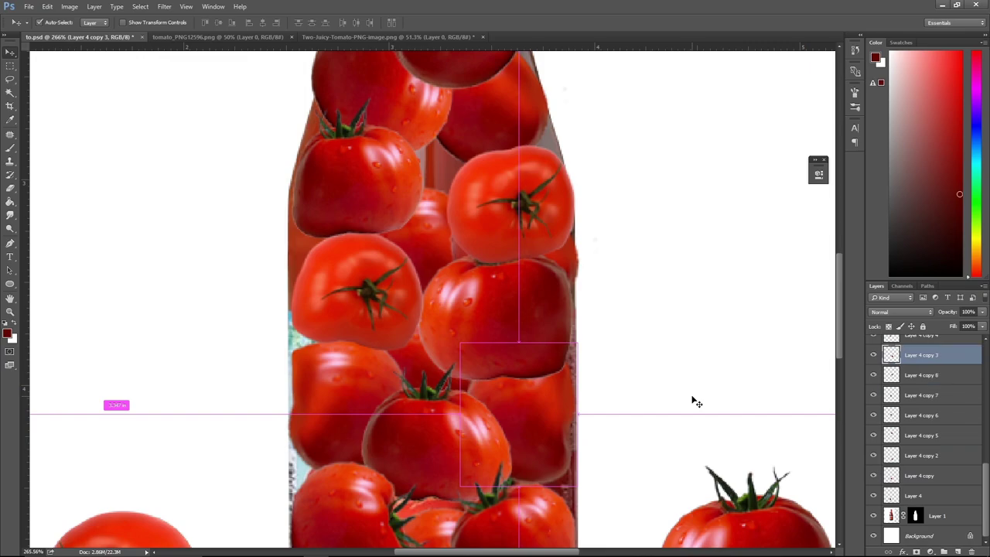
{"action": "key", "text": "ctrl+bracketright"}
{"action": "key", "text": "ctrl+bracketright"}
{"action": "key", "text": "ctrl+bracketright"}
{"action": "key", "text": "ctrl+bracketright"}
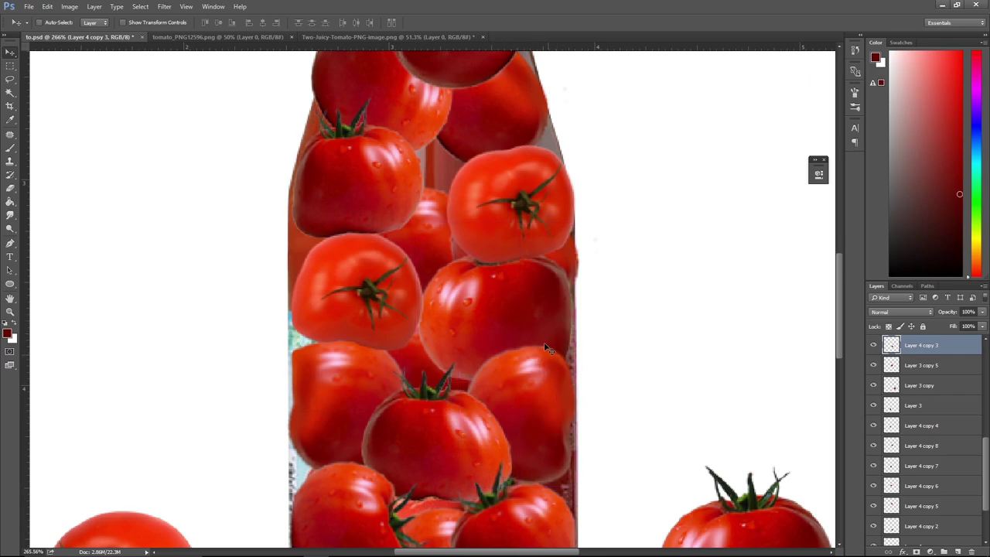
{"action": "scroll", "coordinate": [557, 348], "scroll_direction": "down", "scroll_amount": 2}
{"action": "scroll", "coordinate": [588, 347], "scroll_direction": "down", "scroll_amount": 3}
{"action": "scroll", "coordinate": [597, 346], "scroll_direction": "down", "scroll_amount": 3}
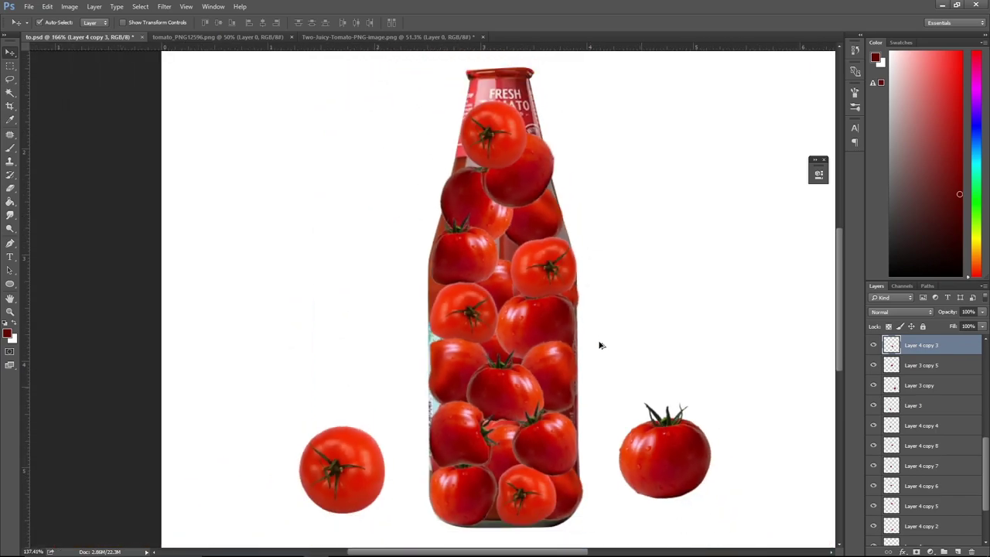
{"action": "scroll", "coordinate": [608, 464], "scroll_direction": "up", "scroll_amount": 2}
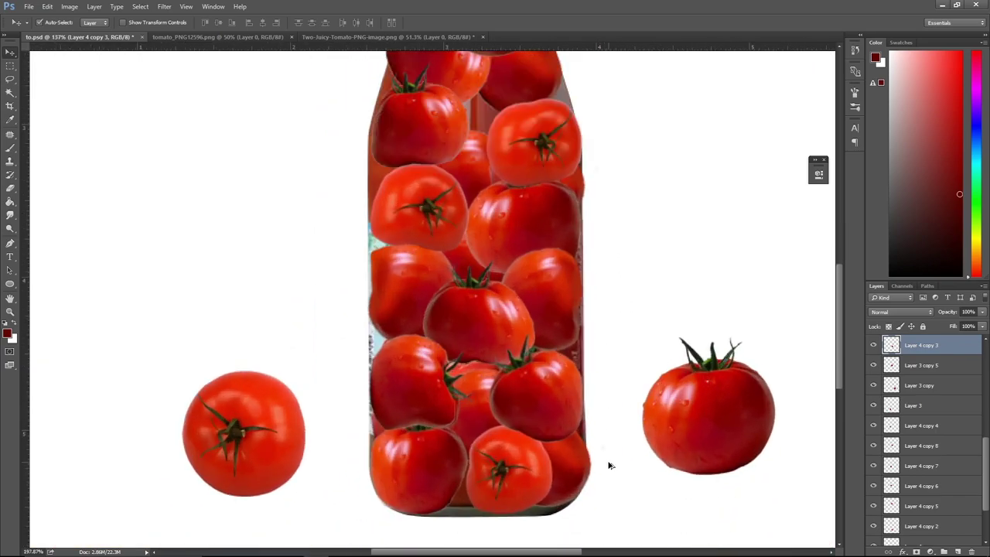
{"action": "scroll", "coordinate": [601, 402], "scroll_direction": "up", "scroll_amount": 1}
Puppet-warp the bottom-right tomato with four pins, pulling its lower-right edge inward.
{"action": "scroll", "coordinate": [600, 403], "scroll_direction": "up", "scroll_amount": 1}
{"action": "left_click", "coordinate": [569, 433], "text": "ctrl"}
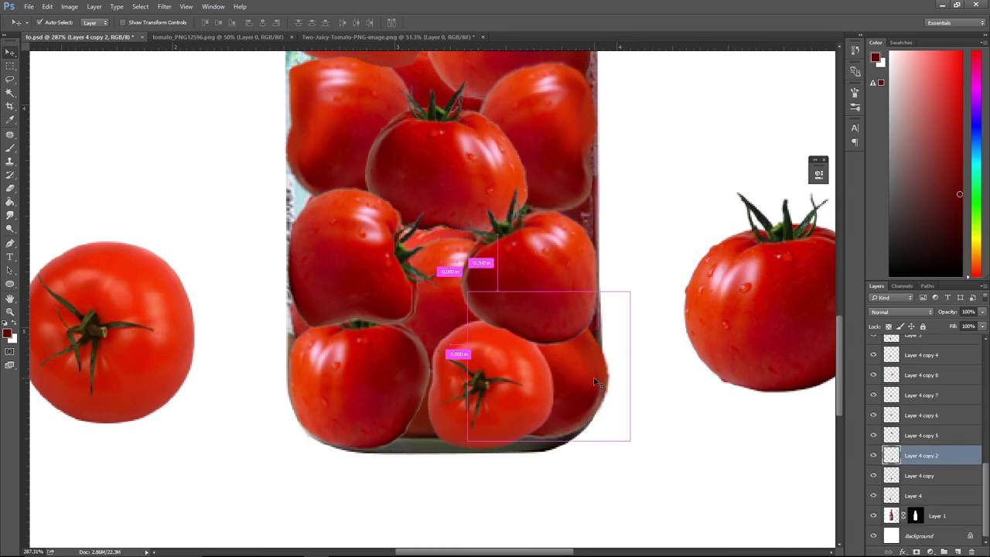
{"action": "left_click", "coordinate": [47, 6]}
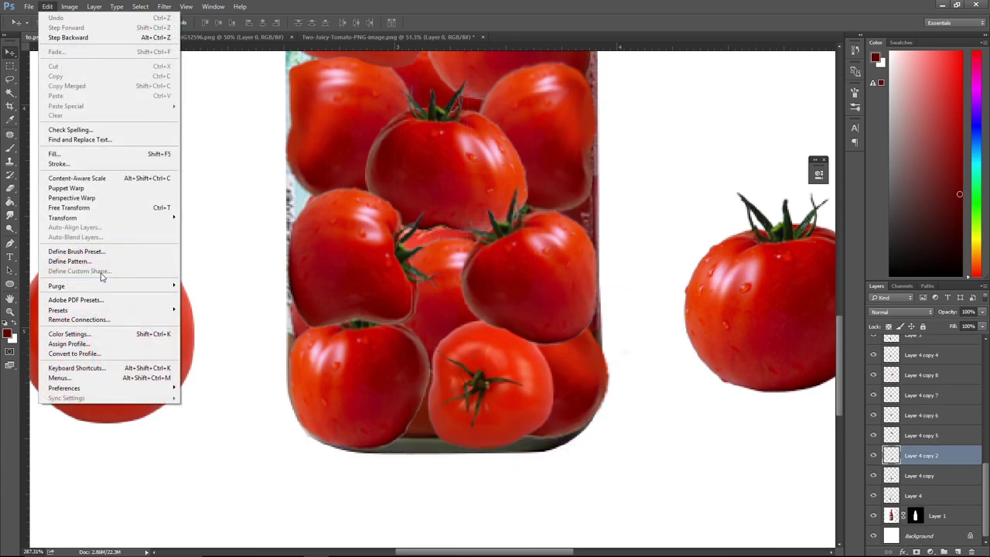
{"action": "left_click", "coordinate": [97, 190]}
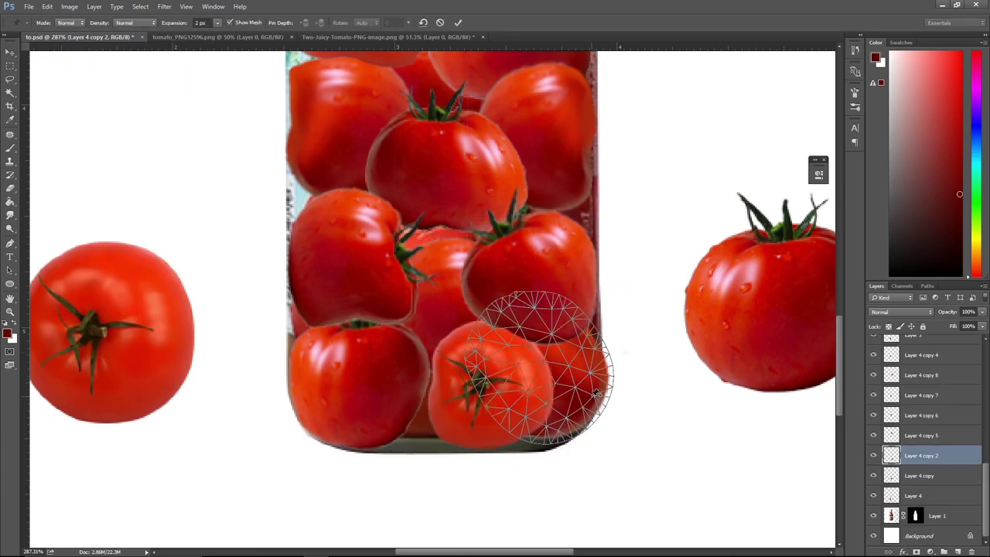
{"action": "left_click", "coordinate": [595, 392]}
{"action": "left_click", "coordinate": [572, 327]}
{"action": "left_click", "coordinate": [495, 364]}
{"action": "left_click", "coordinate": [545, 429]}
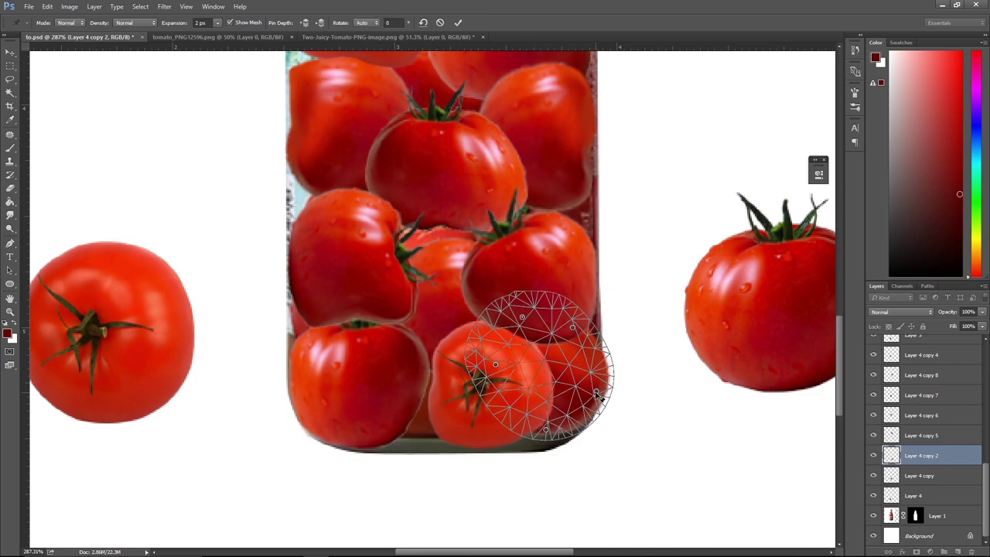
{"action": "left_click_drag", "start_coordinate": [596, 394], "coordinate": [583, 397]}
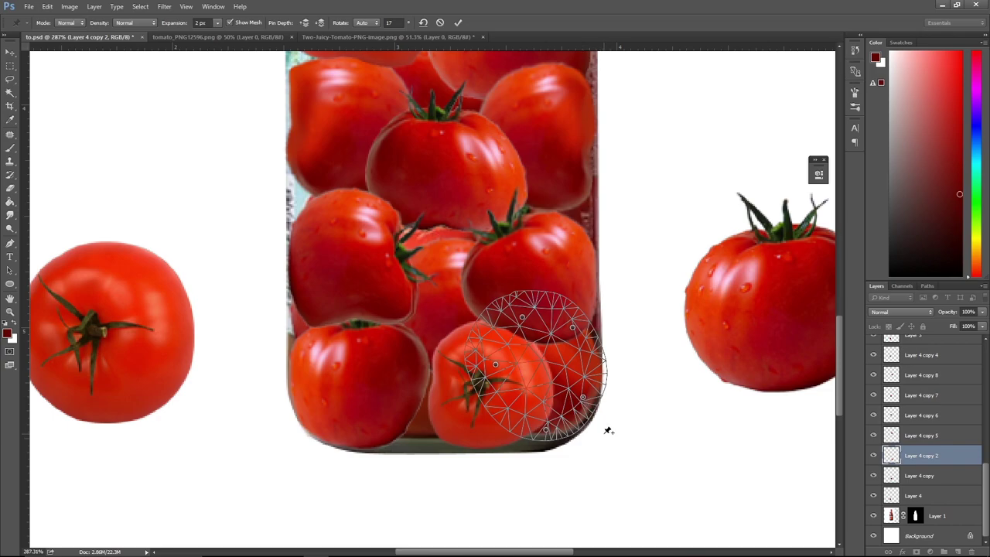
{"action": "key", "text": "Return"}
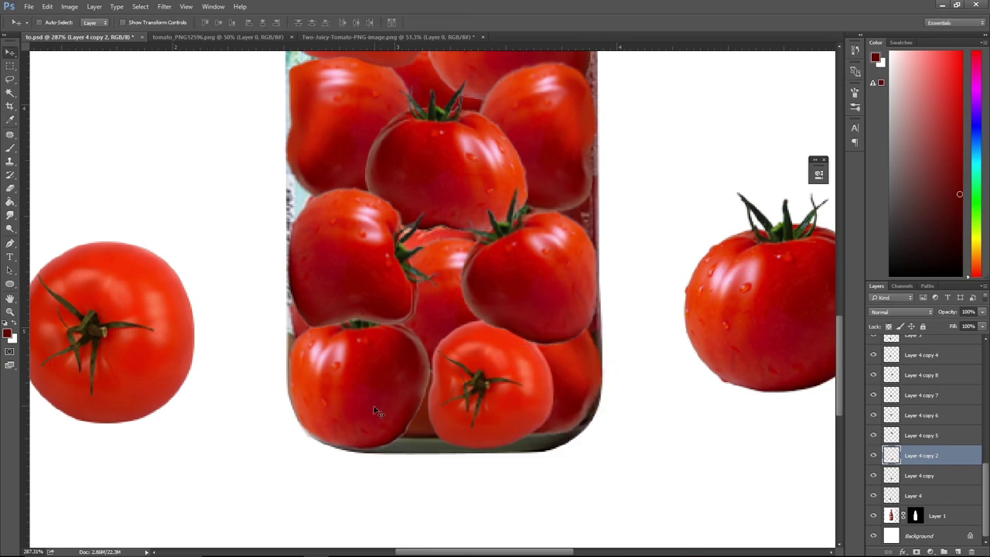
Select the lower-left tomato and start a Puppet Warp, ending it without changes.
{"action": "left_click", "coordinate": [502, 363], "text": "ctrl"}
{"action": "left_click", "coordinate": [47, 7]}
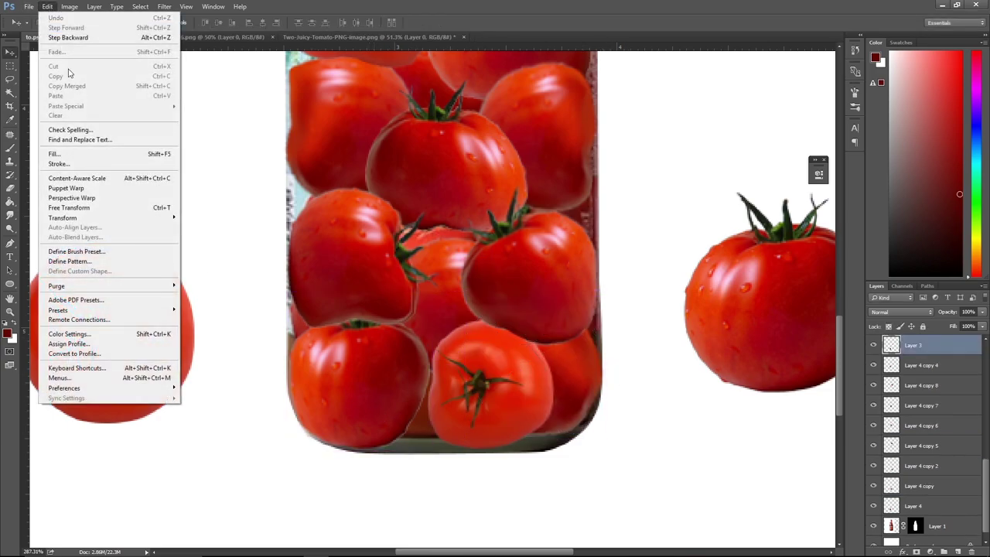
{"action": "left_click", "coordinate": [573, 410]}
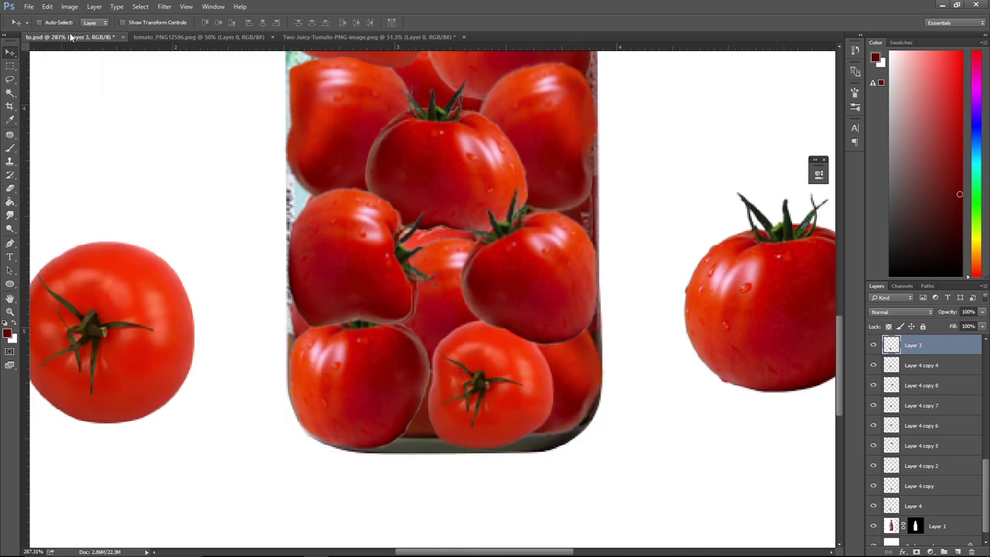
{"action": "left_click", "coordinate": [47, 7]}
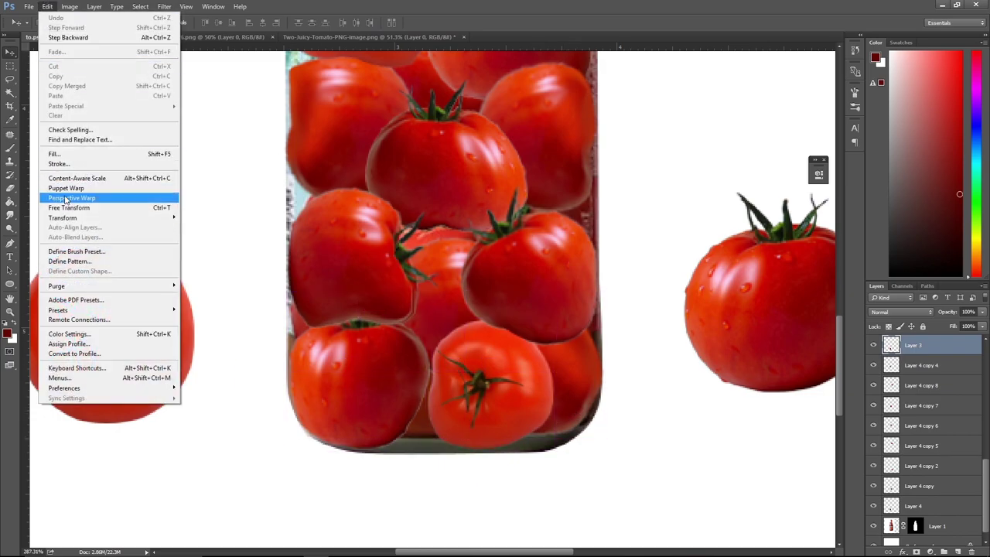
{"action": "left_click", "coordinate": [89, 188]}
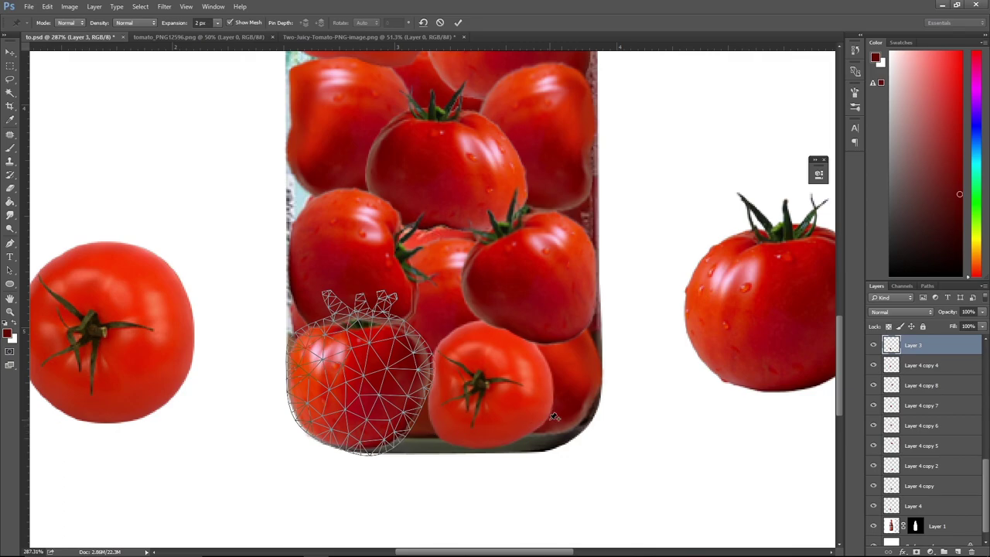
{"action": "key", "text": "Return"}
Puppet-warp the bottom-right tomato again, placing six pins around its mesh.
{"action": "left_click", "coordinate": [574, 399]}
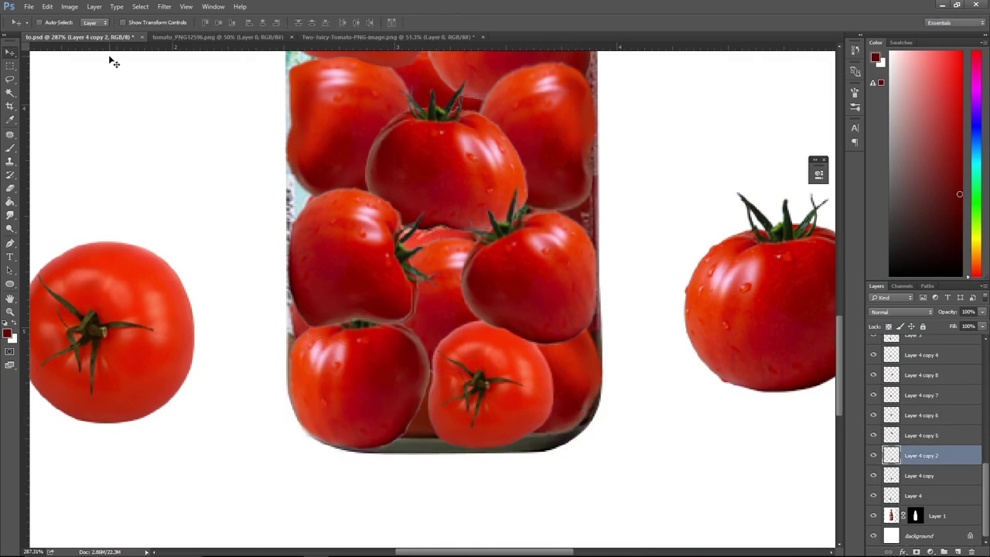
{"action": "left_click", "coordinate": [47, 7]}
{"action": "left_click", "coordinate": [87, 188]}
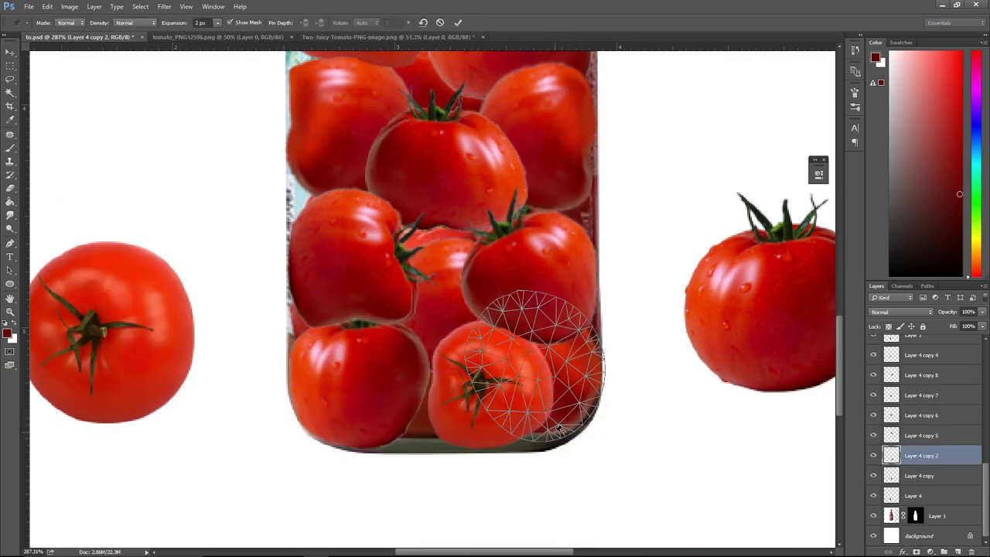
{"action": "left_click", "coordinate": [555, 430]}
{"action": "left_click", "coordinate": [548, 419]}
{"action": "left_click", "coordinate": [490, 326]}
{"action": "left_click", "coordinate": [548, 320]}
{"action": "left_click", "coordinate": [507, 394]}
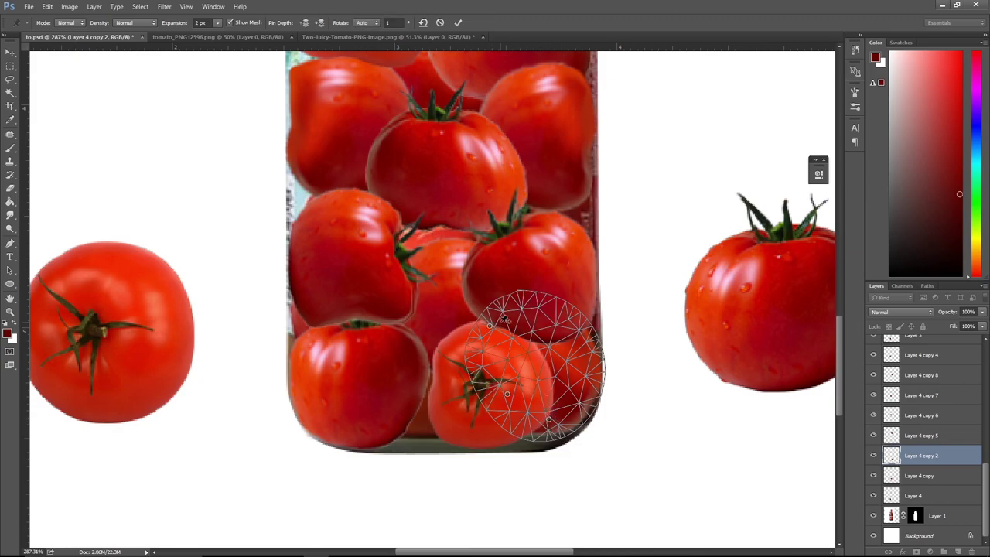
{"action": "left_click", "coordinate": [591, 384]}
Stretch the tomato's bottom down to the jar base and tuck its right edge inside, then commit.
{"action": "left_click_drag", "start_coordinate": [548, 421], "coordinate": [541, 437]}
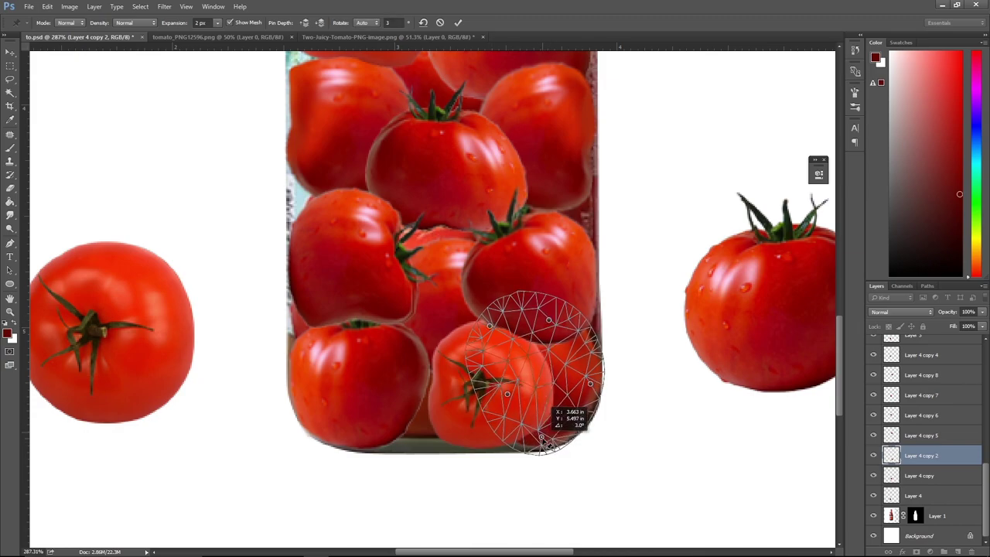
{"action": "left_click_drag", "start_coordinate": [508, 395], "coordinate": [503, 415]}
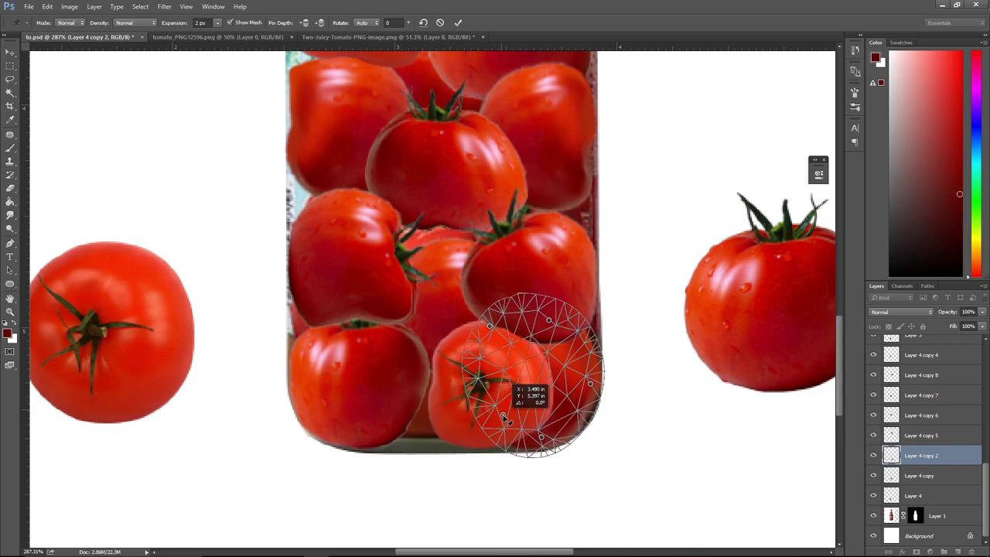
{"action": "left_click_drag", "start_coordinate": [591, 388], "coordinate": [594, 392]}
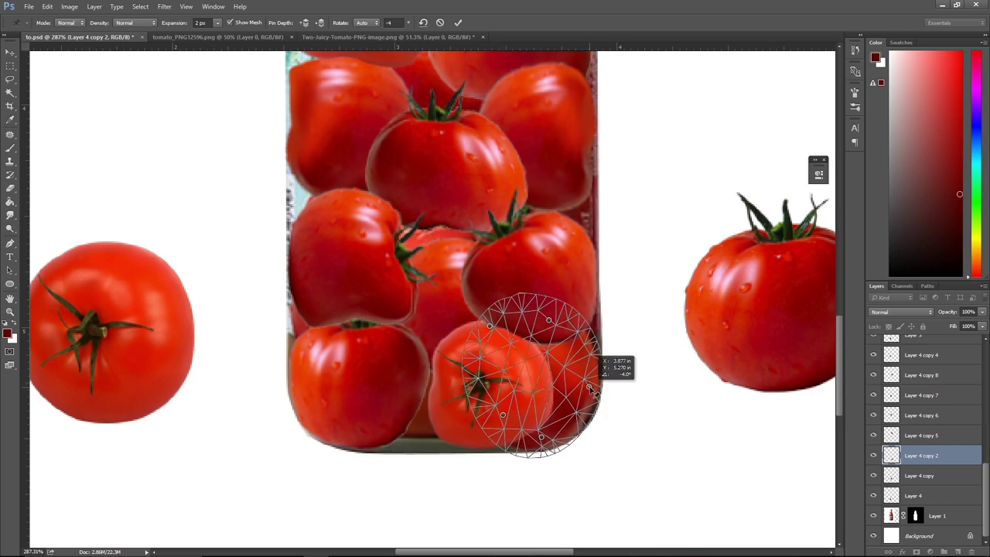
{"action": "key", "text": "Return"}
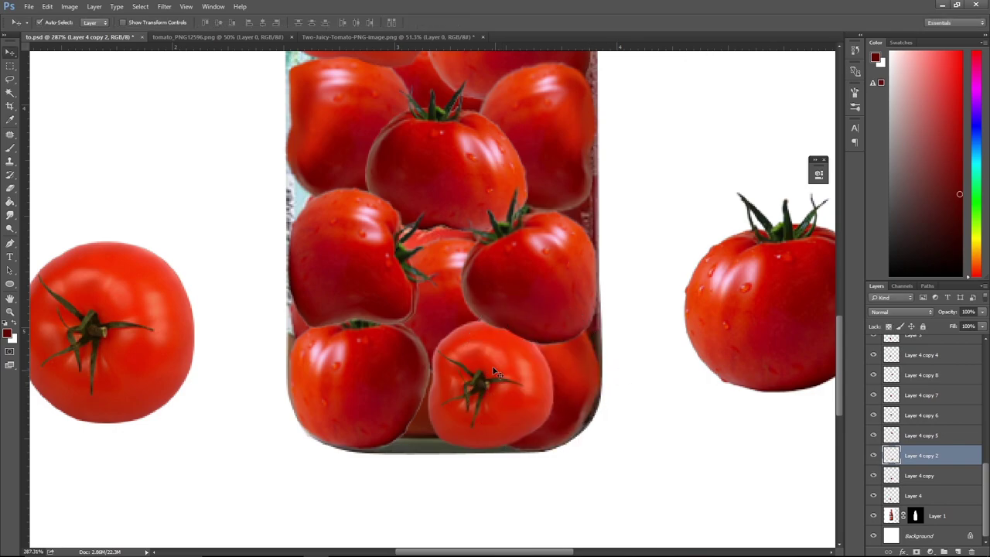
{"action": "left_click", "coordinate": [496, 372]}
{"action": "left_click", "coordinate": [48, 6]}
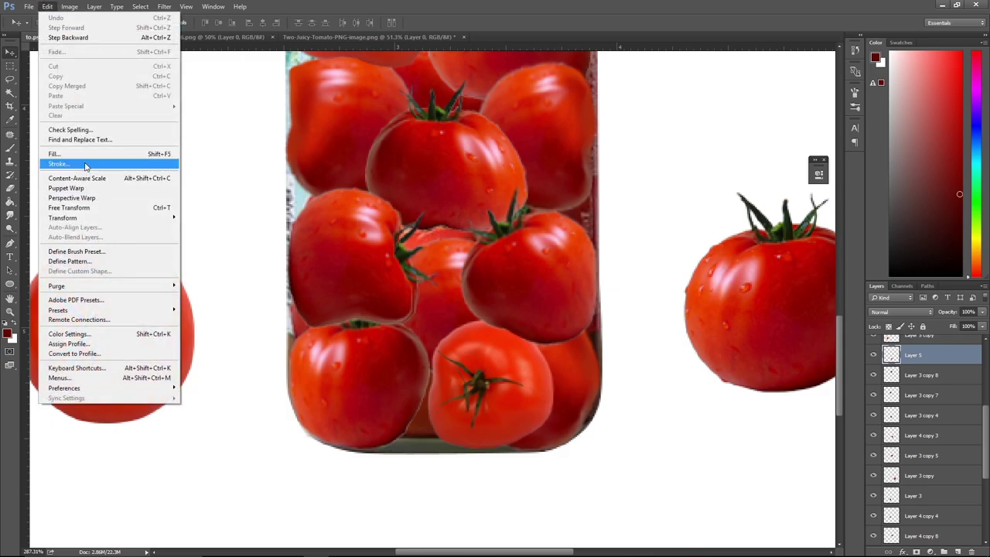
Pin the bottom-centre tomato at three points and bulge its left side outward across the base.
{"action": "left_click", "coordinate": [77, 188]}
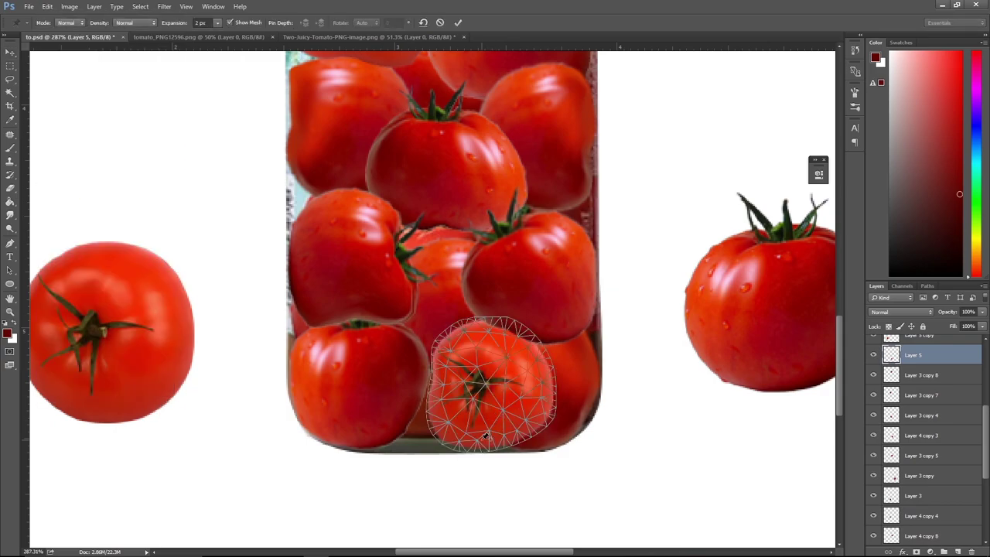
{"action": "left_click", "coordinate": [481, 440]}
{"action": "left_click", "coordinate": [530, 420]}
{"action": "left_click", "coordinate": [449, 418]}
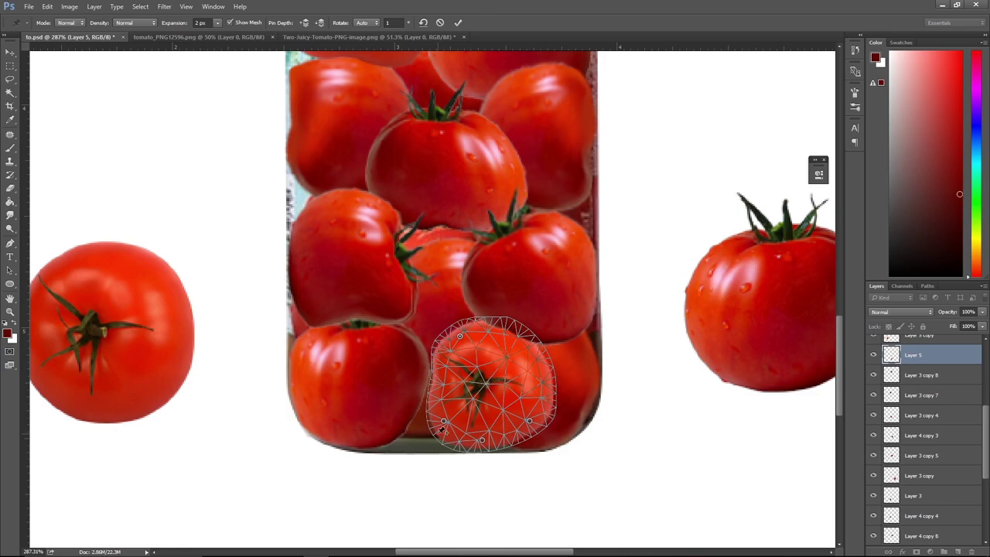
{"action": "mouse_move", "coordinate": [444, 422]}
{"action": "left_mouse_down"}
{"action": "mouse_move", "coordinate": [482, 445]}
{"action": "mouse_move", "coordinate": [534, 414]}
{"action": "left_mouse_up"}
{"action": "key", "text": "Return"}
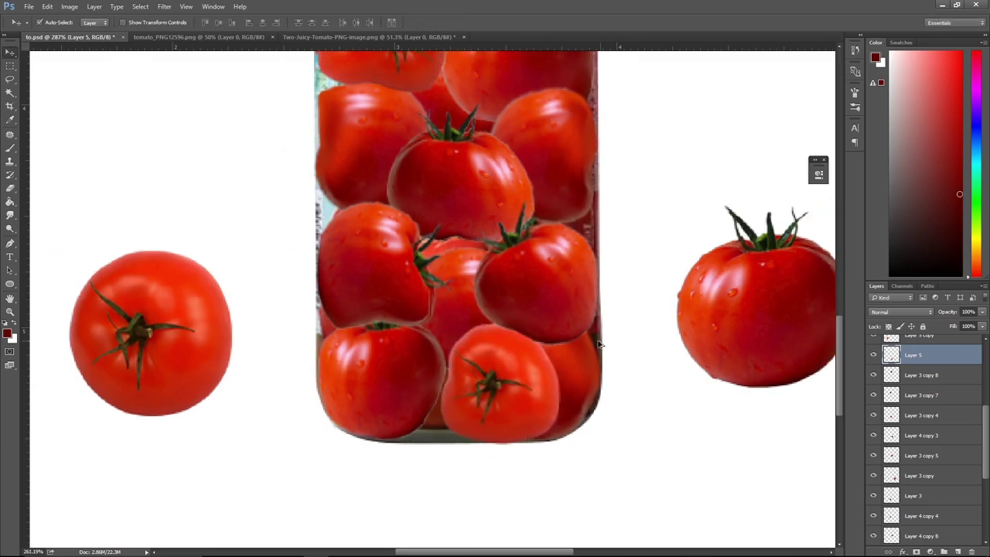
{"action": "scroll", "coordinate": [600, 344], "scroll_direction": "down", "scroll_amount": 2}
{"action": "left_click_drag", "start_coordinate": [603, 327], "coordinate": [601, 362]}
{"action": "scroll", "coordinate": [547, 235], "scroll_direction": "up", "scroll_amount": 3}
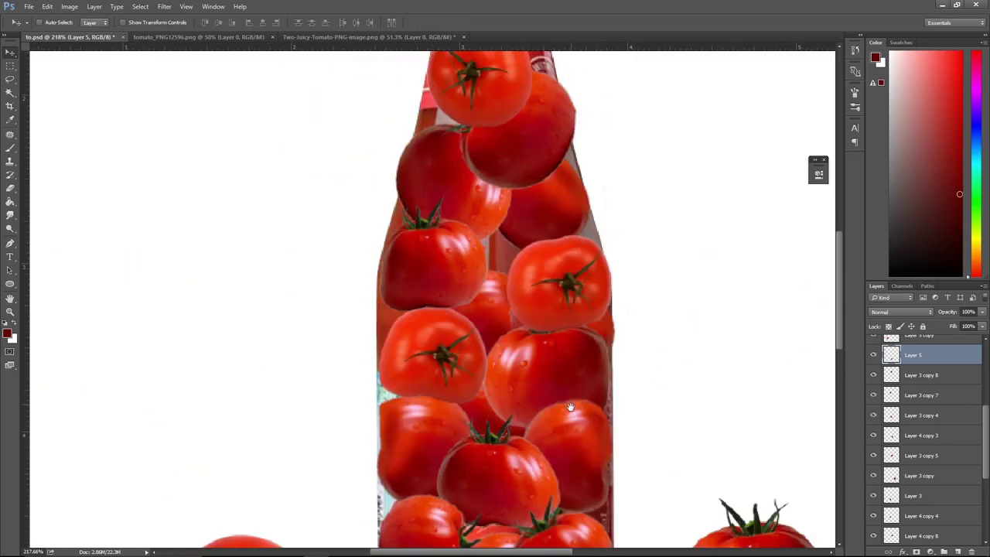
{"action": "scroll", "coordinate": [565, 303], "scroll_direction": "up", "scroll_amount": 3}
Puppet-warp the dark tomato below the label, pinning four points around its mesh.
{"action": "scroll", "coordinate": [582, 229], "scroll_direction": "up", "scroll_amount": 1}
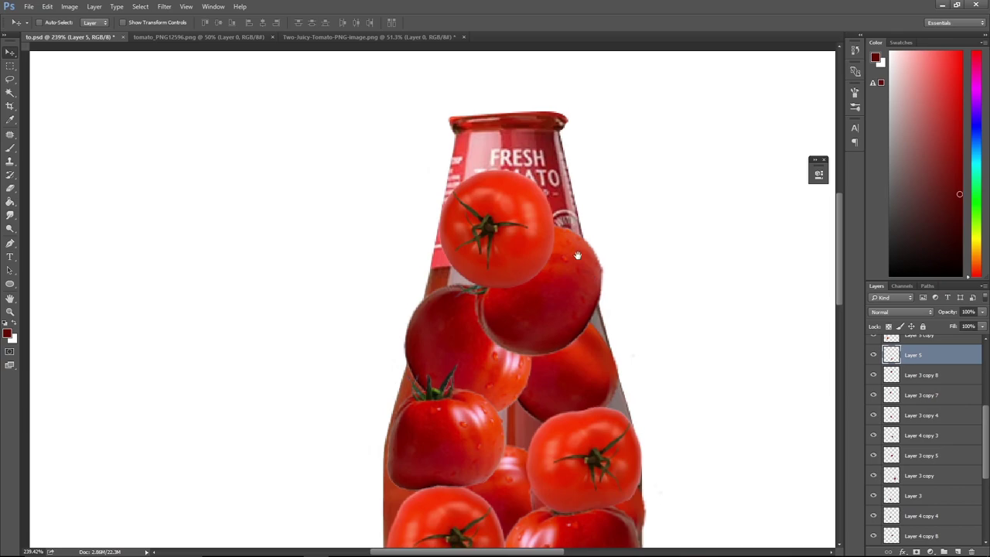
{"action": "left_click", "coordinate": [476, 265]}
{"action": "left_click", "coordinate": [47, 7]}
{"action": "mouse_move", "coordinate": [64, 217]}
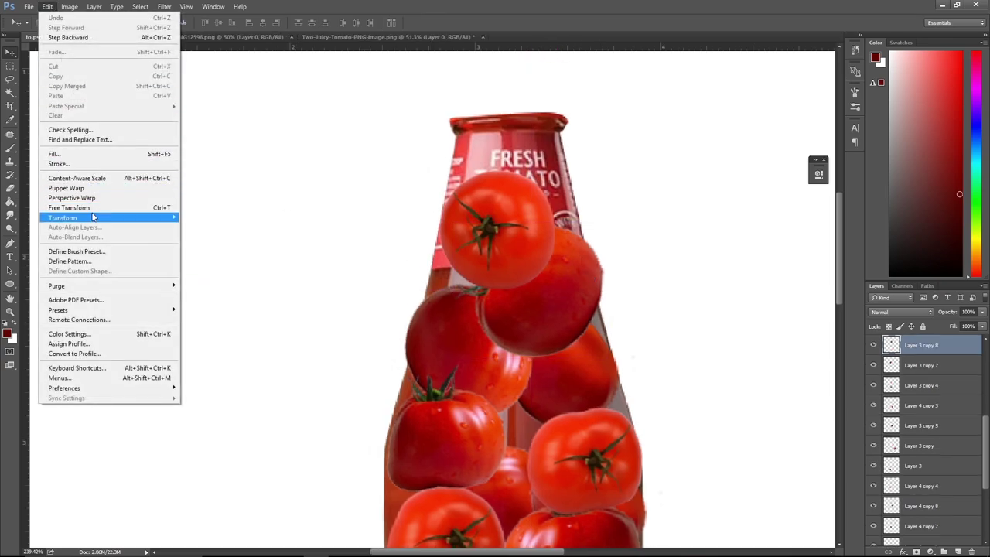
{"action": "left_click", "coordinate": [70, 188]}
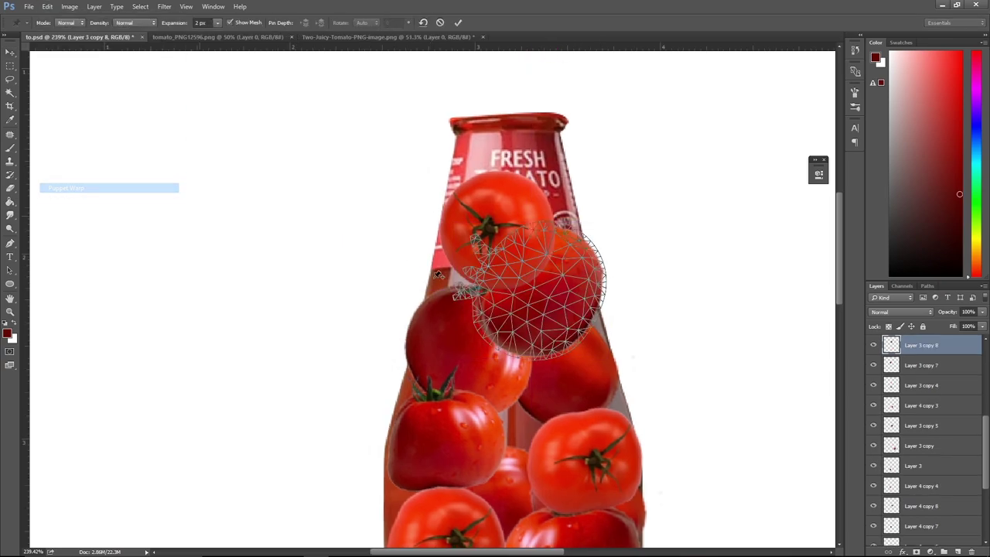
{"action": "left_click", "coordinate": [544, 338]}
{"action": "left_click", "coordinate": [592, 274]}
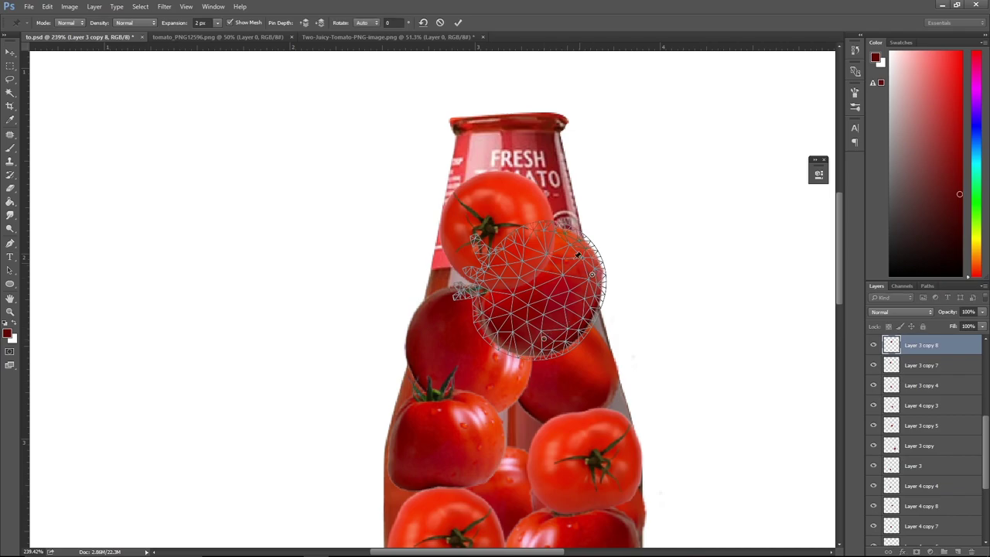
{"action": "left_click", "coordinate": [540, 236]}
{"action": "left_click", "coordinate": [492, 317]}
Pull its upper right inward, lift its right side and lower-left part, and commit.
{"action": "left_click_drag", "start_coordinate": [592, 275], "coordinate": [577, 282]}
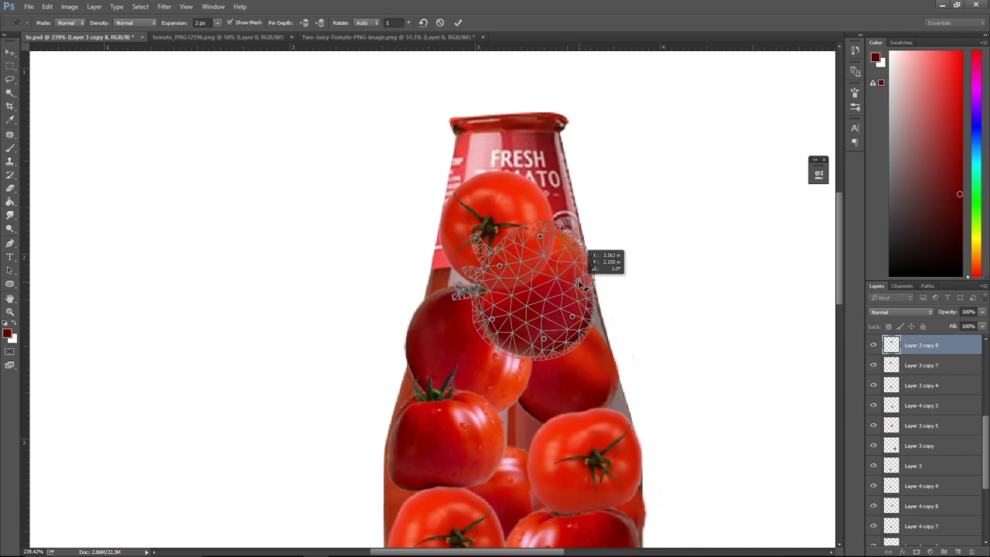
{"action": "mouse_move", "coordinate": [573, 318]}
{"action": "left_mouse_down"}
{"action": "mouse_move", "coordinate": [582, 320]}
{"action": "mouse_move", "coordinate": [544, 308]}
{"action": "mouse_move", "coordinate": [573, 302]}
{"action": "left_mouse_up"}
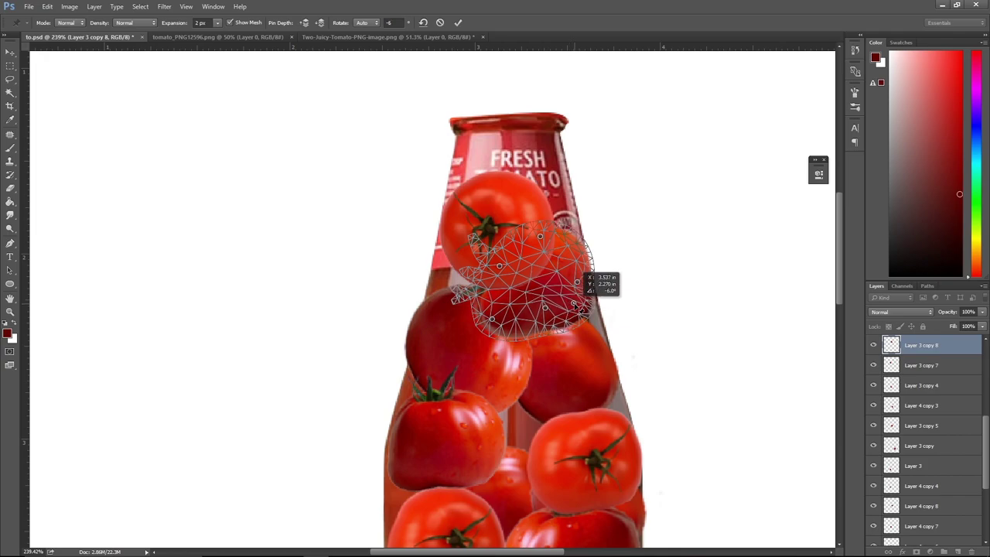
{"action": "left_click", "coordinate": [499, 320]}
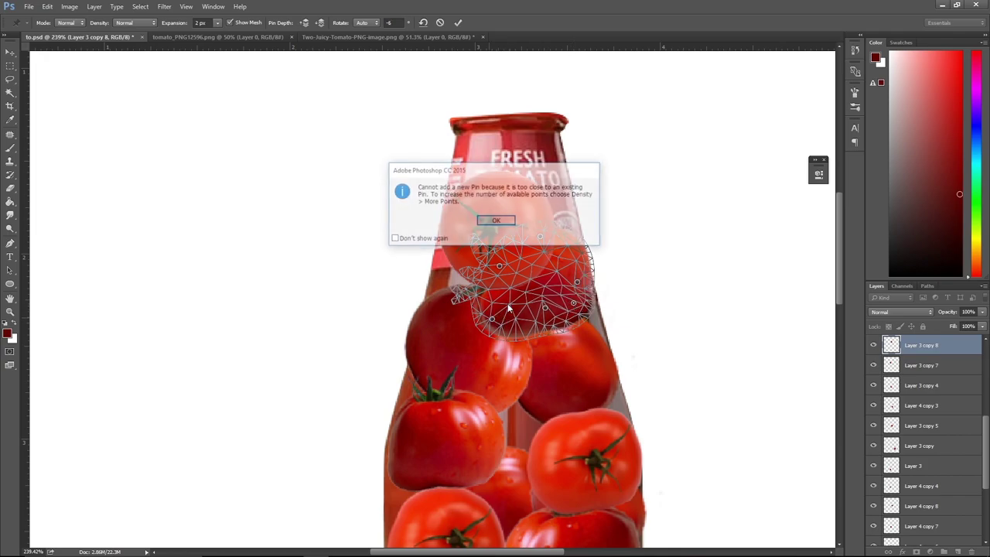
{"action": "left_click", "coordinate": [501, 222]}
{"action": "left_click_drag", "start_coordinate": [499, 320], "coordinate": [508, 303]}
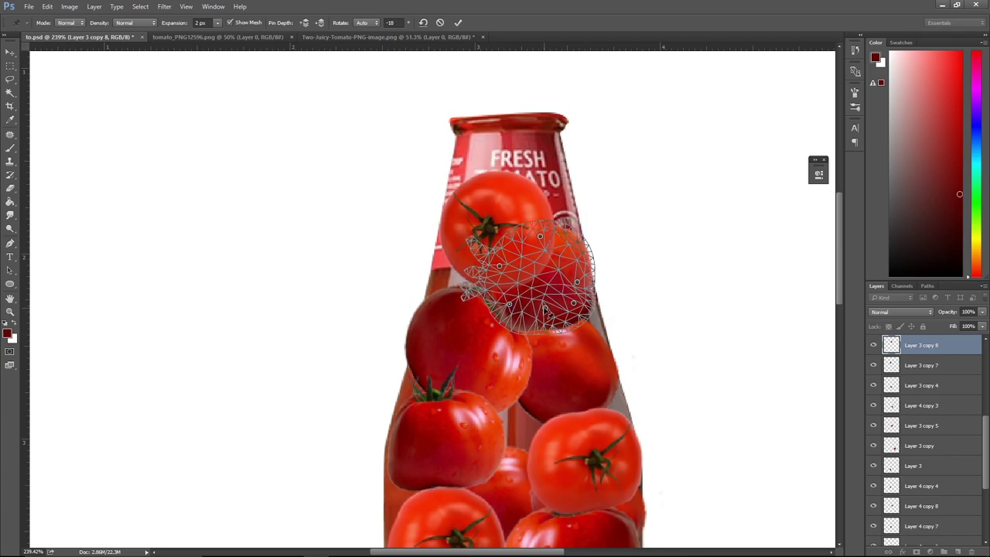
{"action": "key", "text": "Return"}
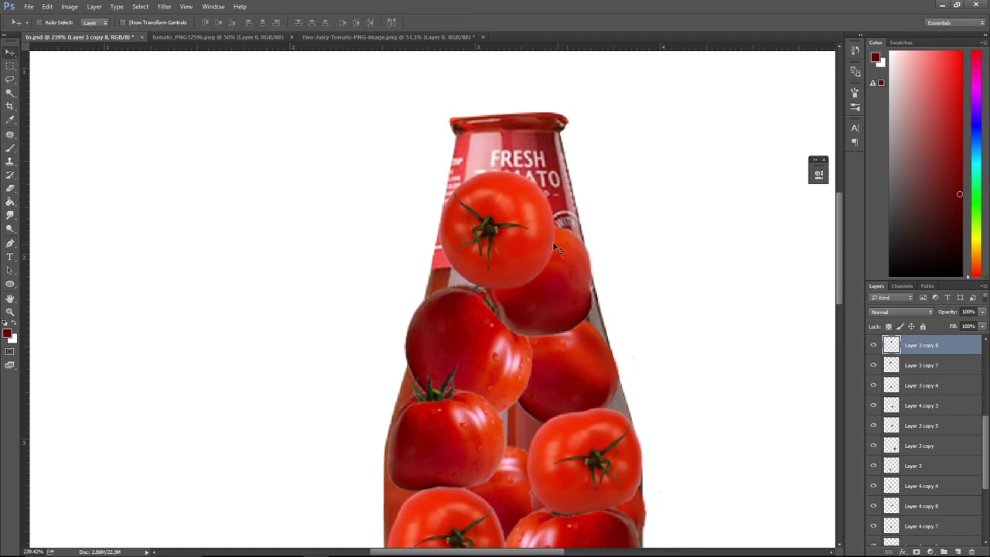
Puppet-warp the right mid-bottle tomato, lifting its lower right and stretching its edge to the bottle wall.
{"action": "left_click", "coordinate": [471, 340], "text": "ctrl"}
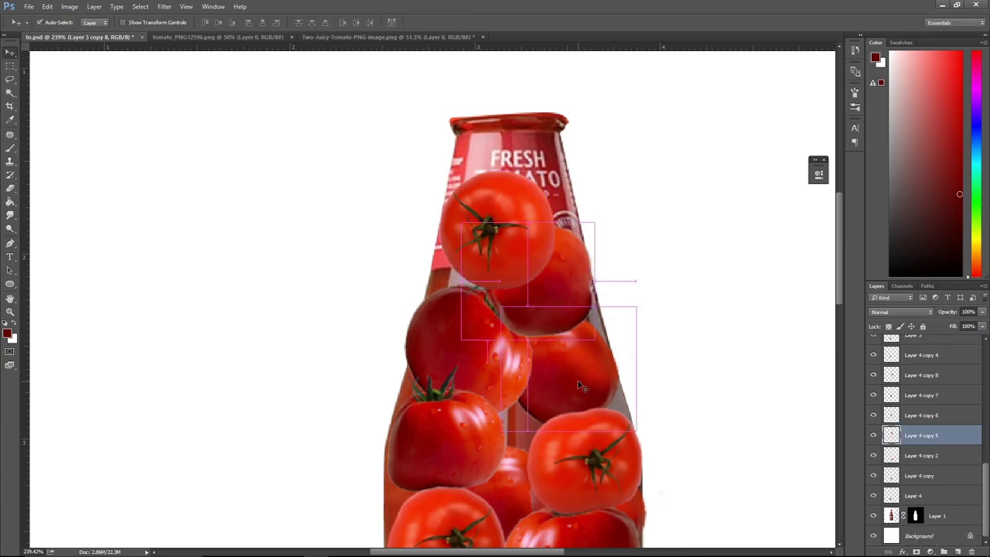
{"action": "left_click", "coordinate": [46, 7]}
{"action": "left_click", "coordinate": [107, 191]}
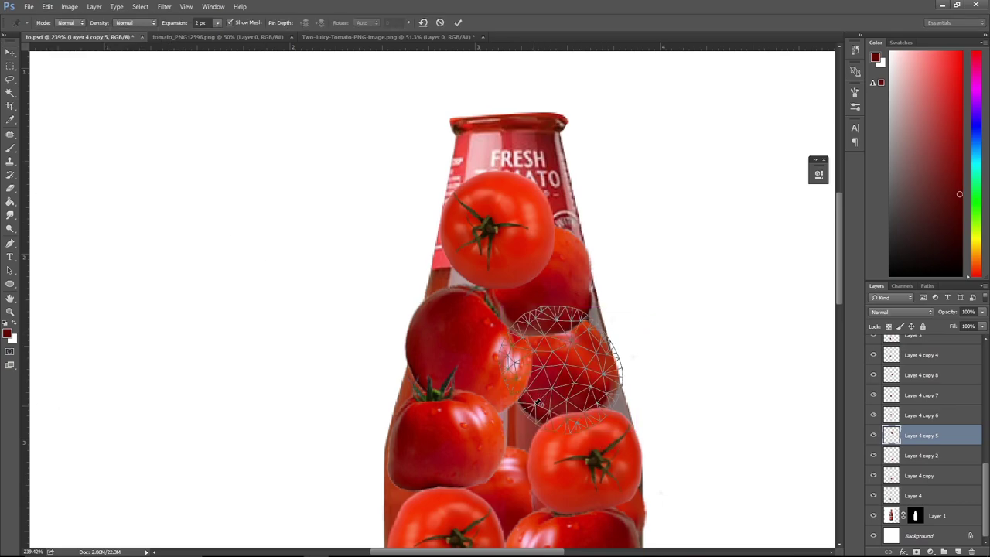
{"action": "left_click", "coordinate": [533, 404]}
{"action": "left_click", "coordinate": [583, 329]}
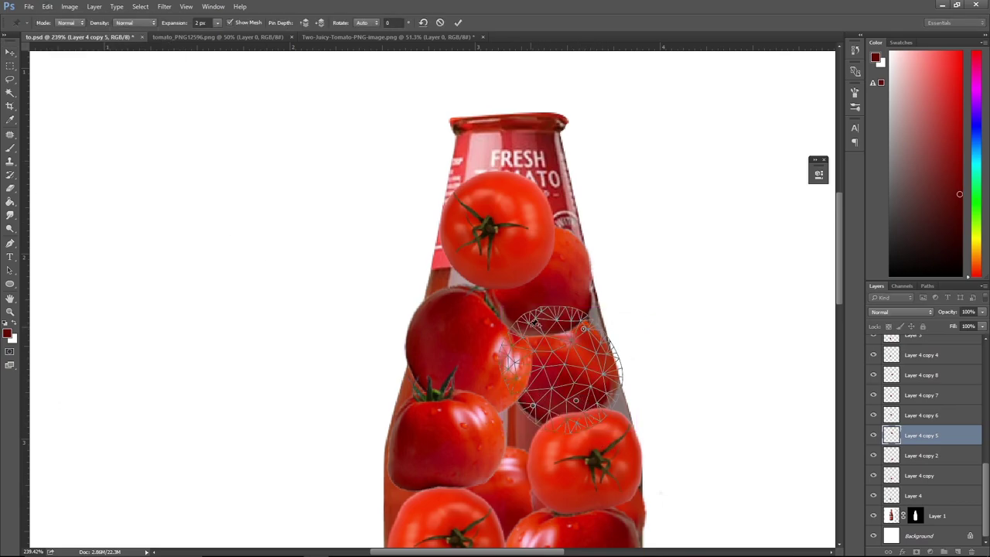
{"action": "left_click", "coordinate": [528, 320]}
{"action": "left_click_drag", "start_coordinate": [577, 402], "coordinate": [563, 377]}
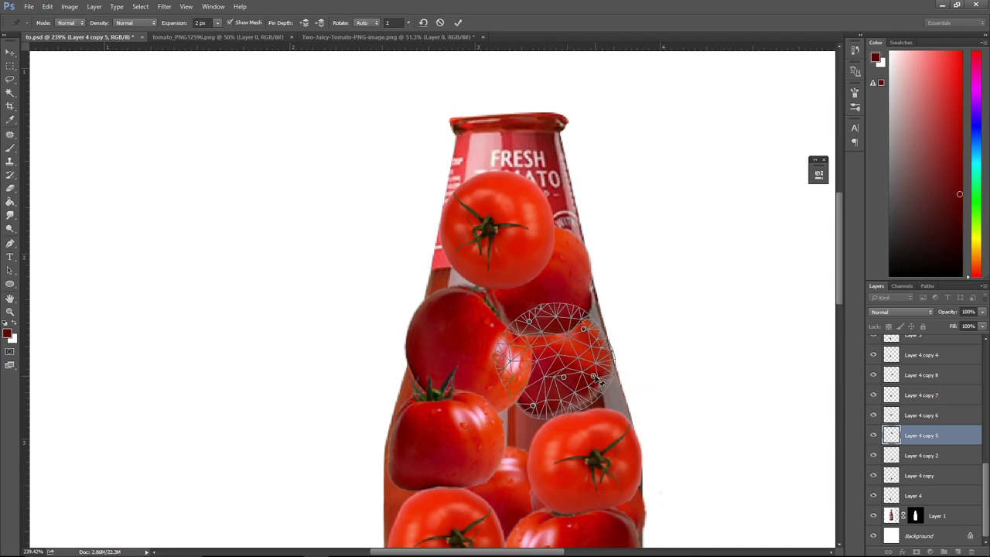
{"action": "left_click_drag", "start_coordinate": [599, 374], "coordinate": [604, 391]}
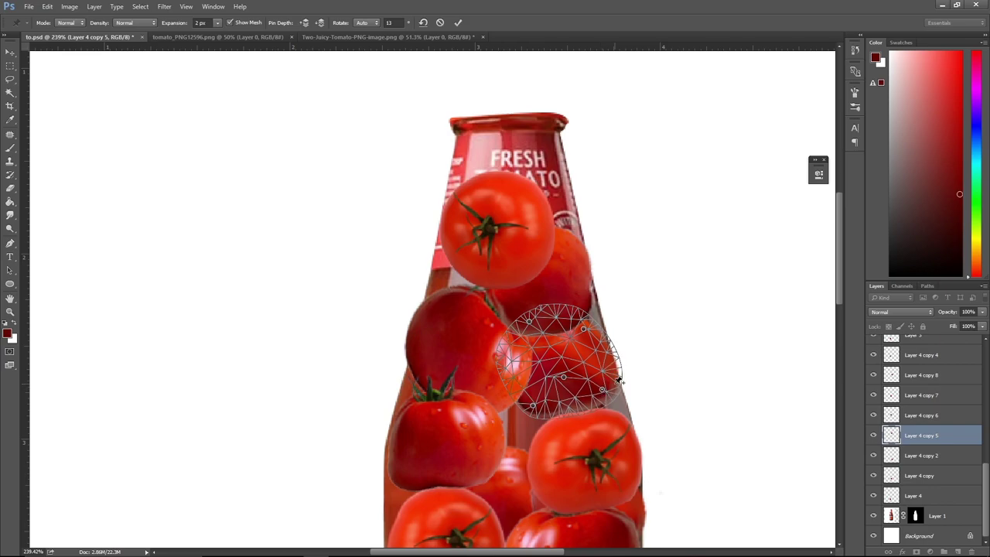
{"action": "key", "text": "Return"}
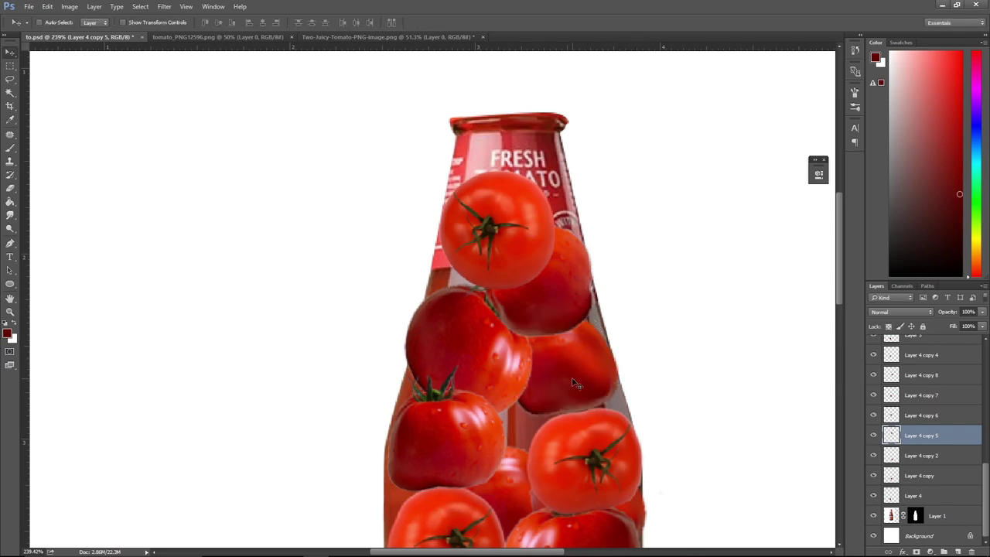
{"action": "left_click_drag", "start_coordinate": [574, 377], "coordinate": [570, 347]}
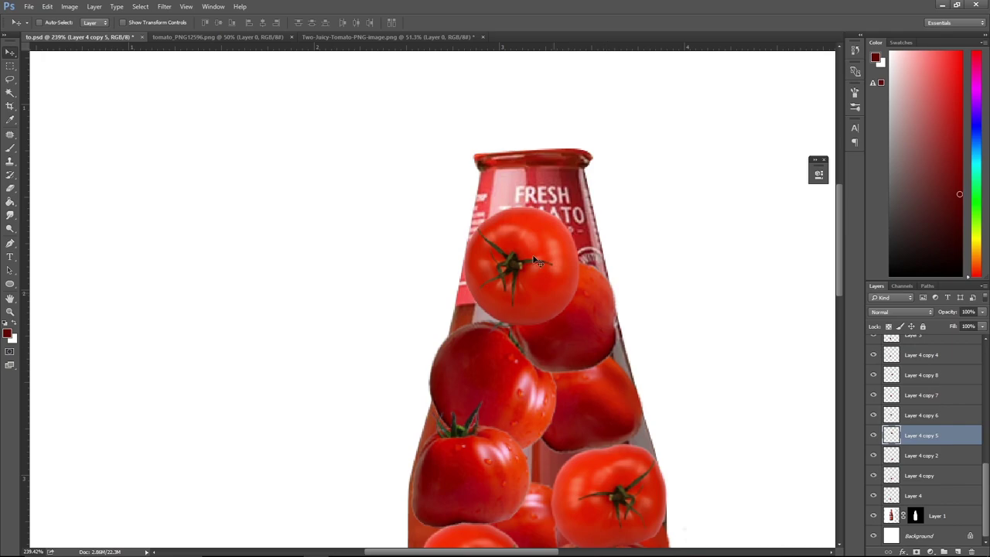
Shift the top tomato left and pin its top, right, bottom and left with Puppet Warp.
{"action": "mouse_move", "coordinate": [542, 258]}
{"action": "left_mouse_down"}
{"action": "mouse_move", "coordinate": [506, 273]}
{"action": "mouse_move", "coordinate": [516, 263]}
{"action": "left_mouse_up"}
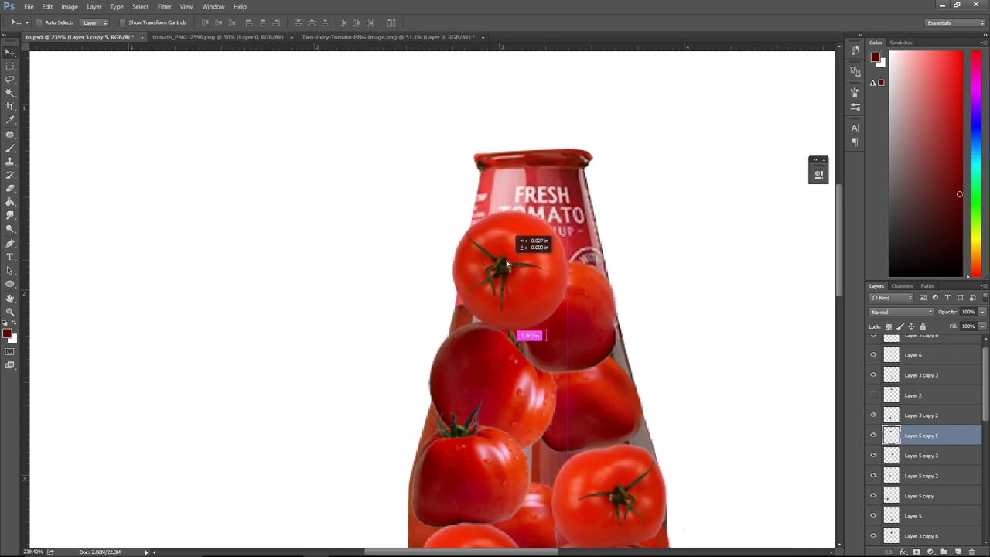
{"action": "left_click_drag", "start_coordinate": [516, 263], "coordinate": [501, 260]}
{"action": "left_click", "coordinate": [69, 6]}
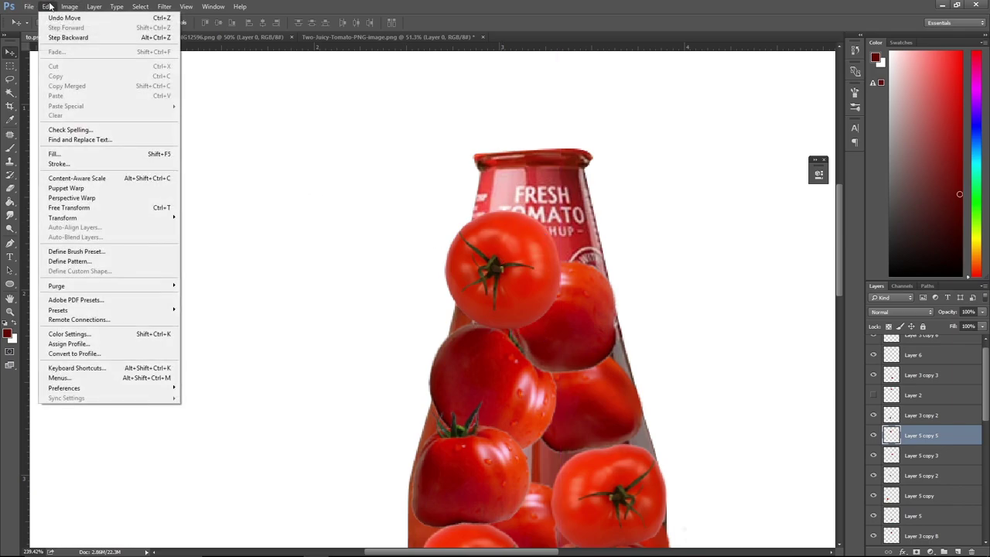
{"action": "left_click", "coordinate": [84, 190]}
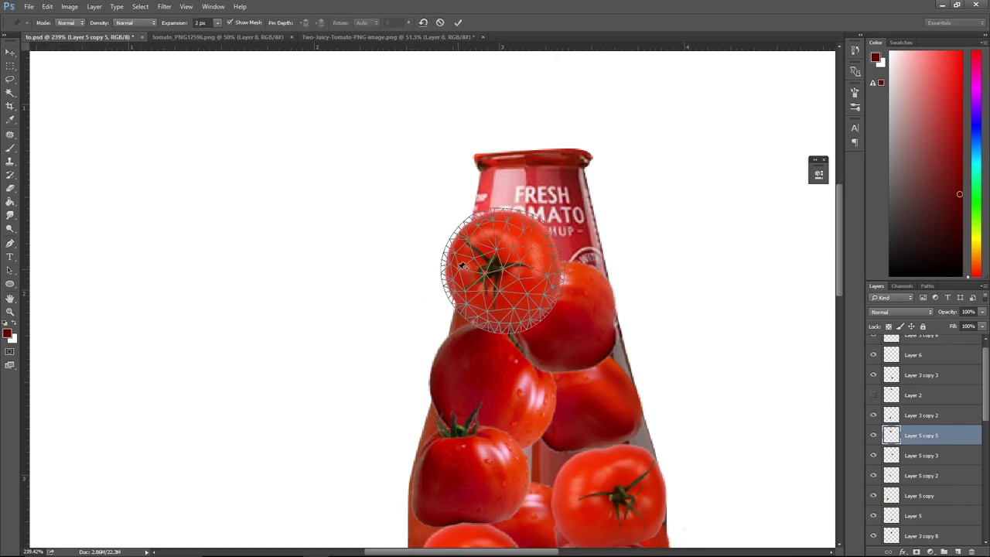
{"action": "left_click", "coordinate": [502, 230]}
{"action": "left_click", "coordinate": [541, 272]}
{"action": "left_click", "coordinate": [498, 310]}
{"action": "left_click", "coordinate": [456, 270]}
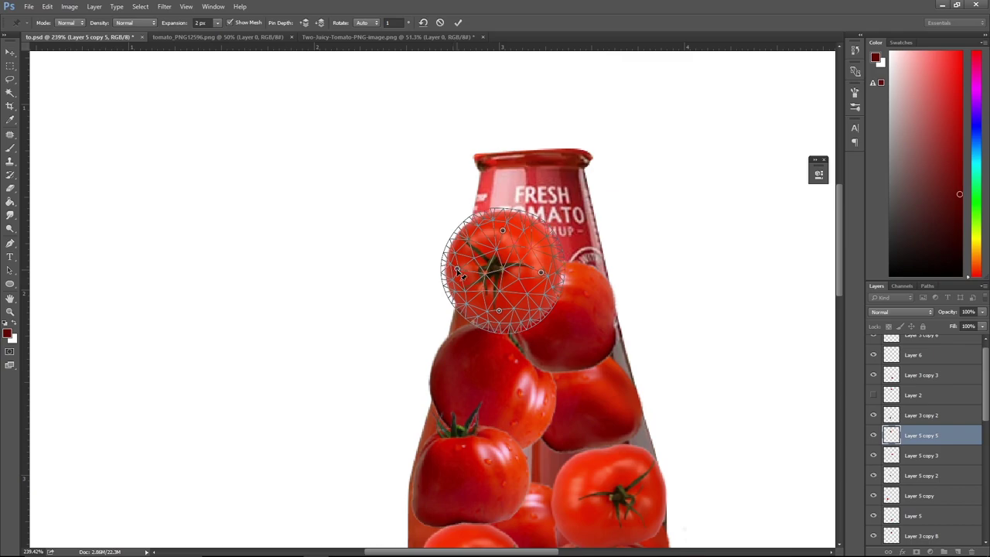
Re-pin the tomato's left side, squeeze it inward to fit the neck, and commit the warp.
{"action": "left_click_drag", "start_coordinate": [457, 270], "coordinate": [483, 278]}
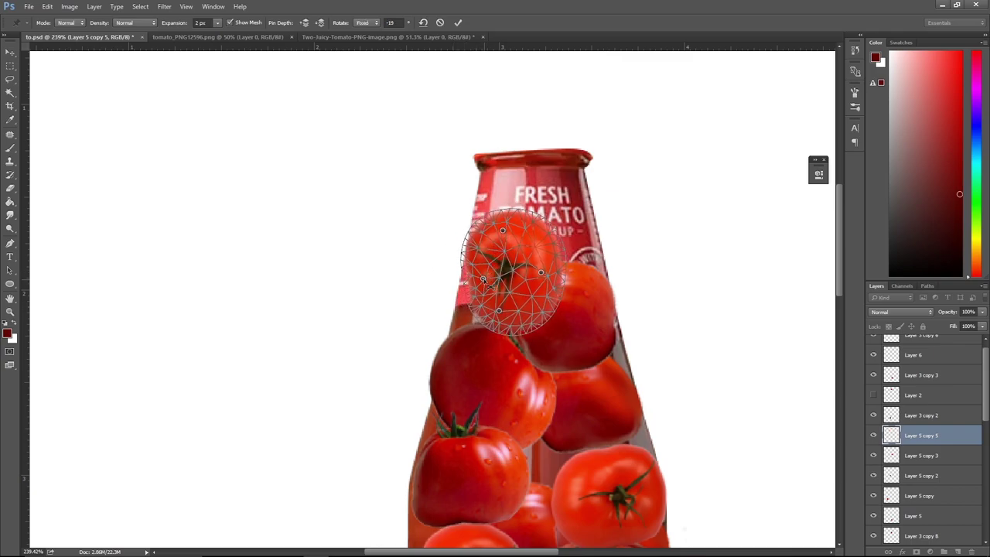
{"action": "left_click", "coordinate": [483, 277], "text": "alt"}
{"action": "left_click", "coordinate": [464, 240]}
{"action": "left_click", "coordinate": [455, 282]}
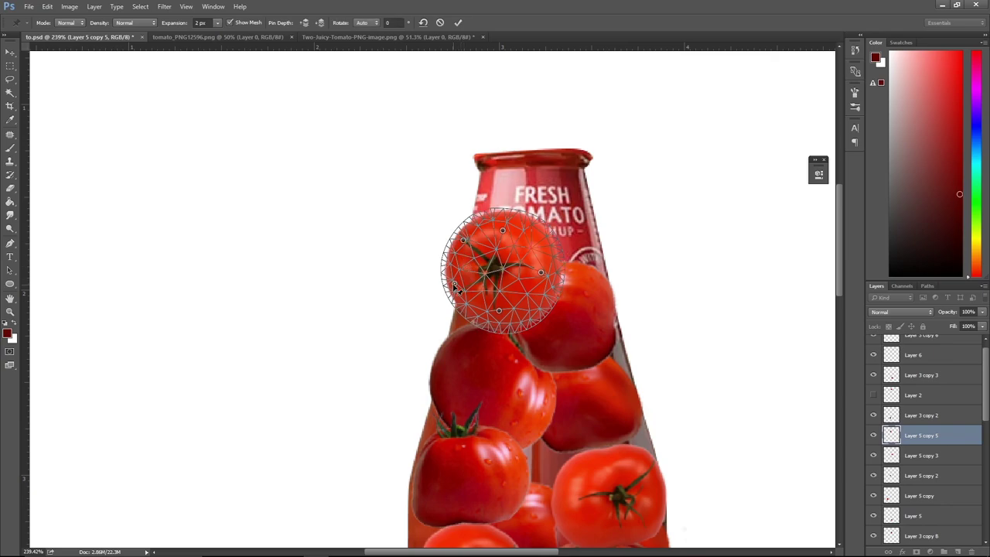
{"action": "mouse_move", "coordinate": [455, 286]}
{"action": "left_mouse_down"}
{"action": "mouse_move", "coordinate": [474, 242]}
{"action": "mouse_move", "coordinate": [486, 241]}
{"action": "mouse_move", "coordinate": [481, 294]}
{"action": "mouse_move", "coordinate": [502, 308]}
{"action": "left_mouse_up"}
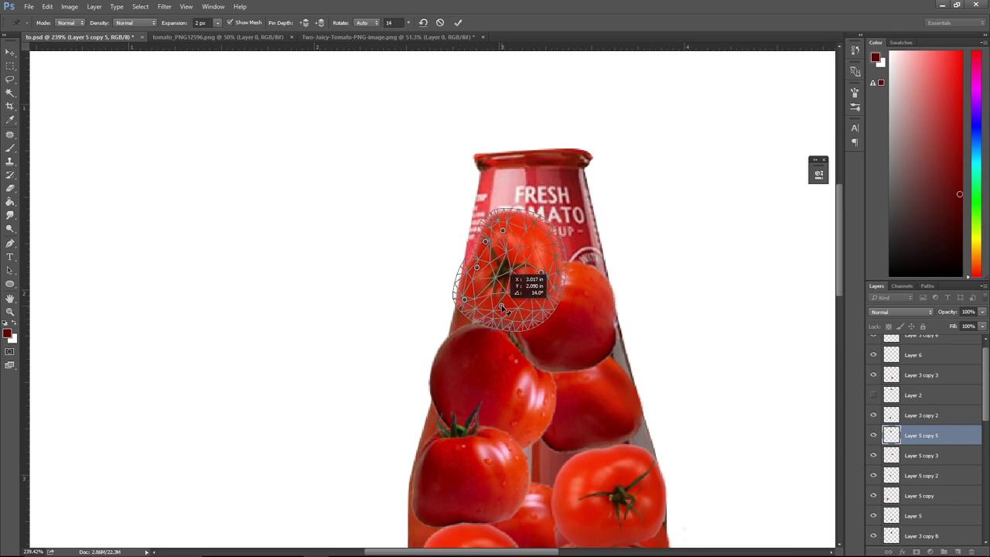
{"action": "key", "text": "Return"}
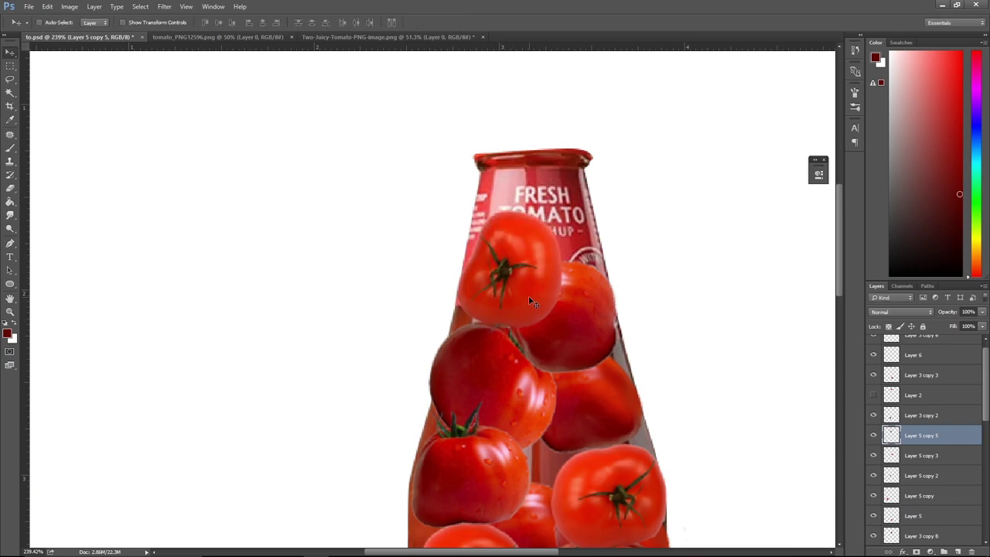
{"action": "scroll", "coordinate": [528, 295], "scroll_direction": "down", "scroll_amount": 5}
Duplicate the bottom tomato, move the copy up inside the bottle, and stack it above the bottle layer.
{"action": "scroll", "coordinate": [632, 243], "scroll_direction": "down", "scroll_amount": 5}
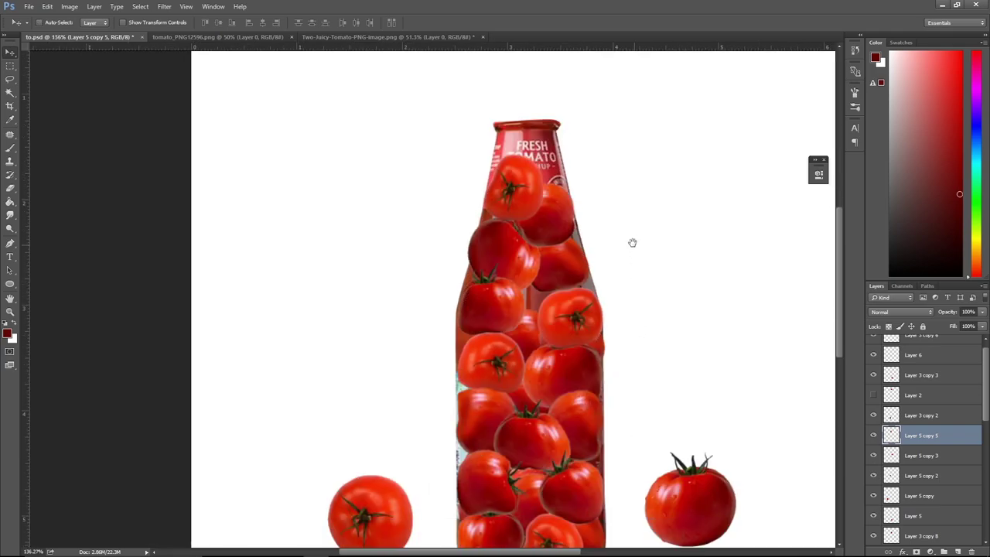
{"action": "left_click", "coordinate": [528, 297]}
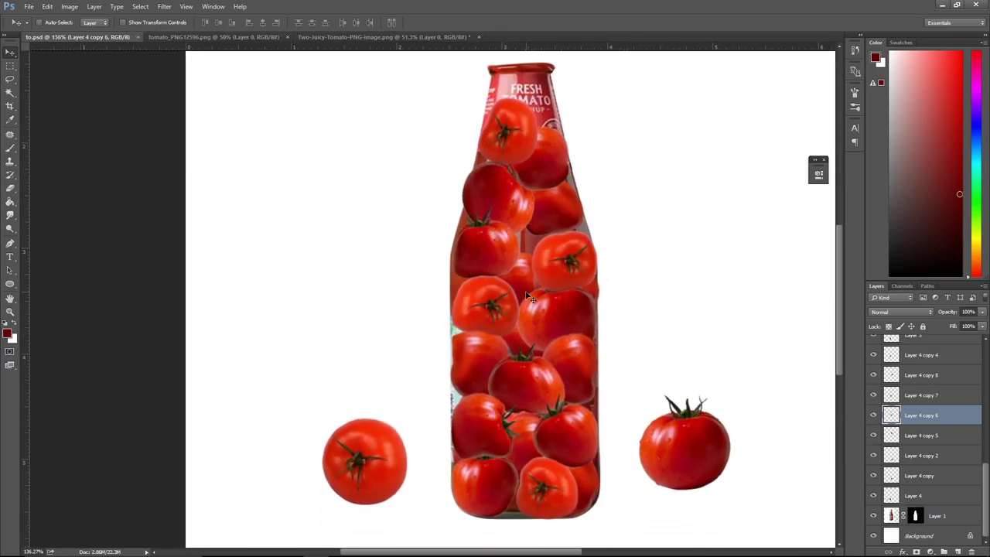
{"action": "left_click", "coordinate": [670, 441], "text": "ctrl"}
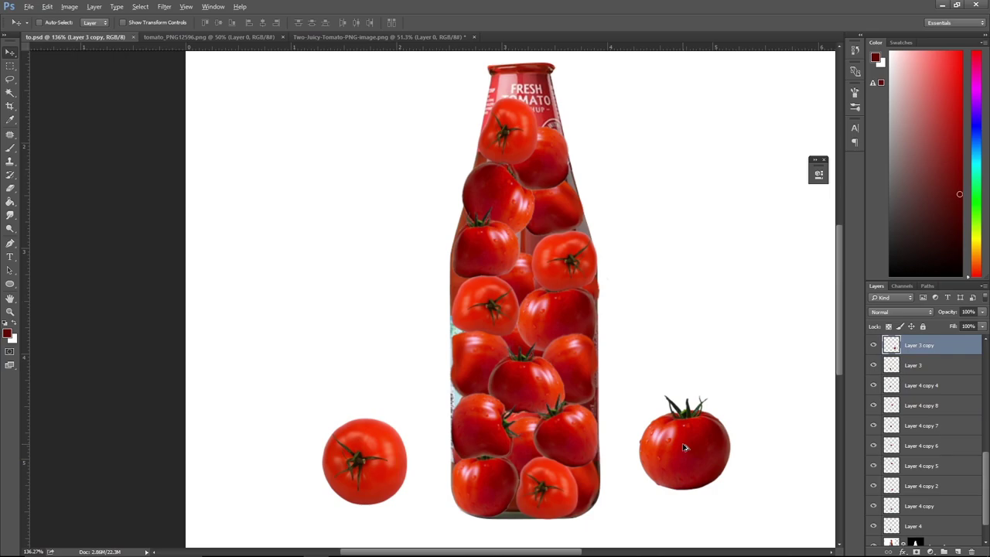
{"action": "left_click", "coordinate": [546, 485]}
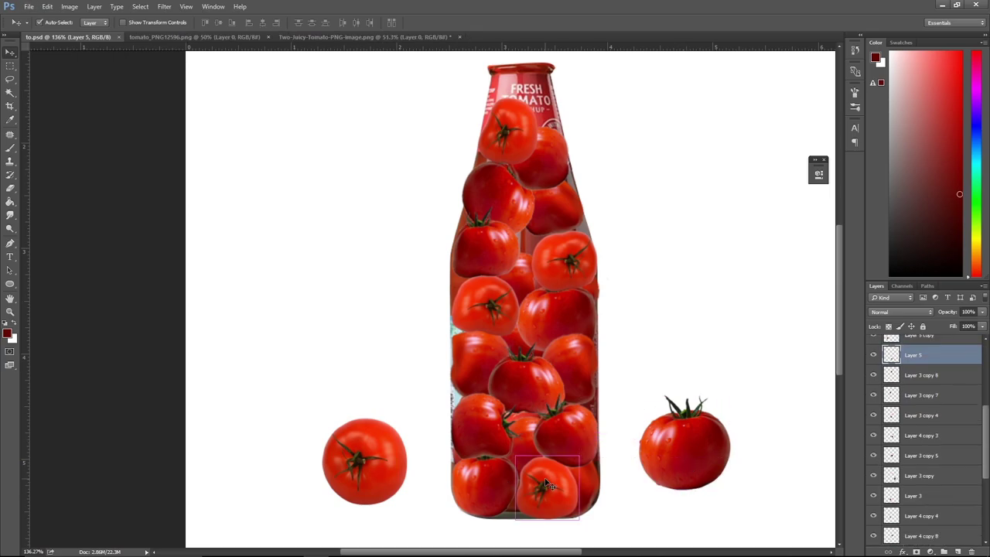
{"action": "key", "text": "ctrl+j"}
{"action": "key", "text": "ctrl+shift+bracketleft"}
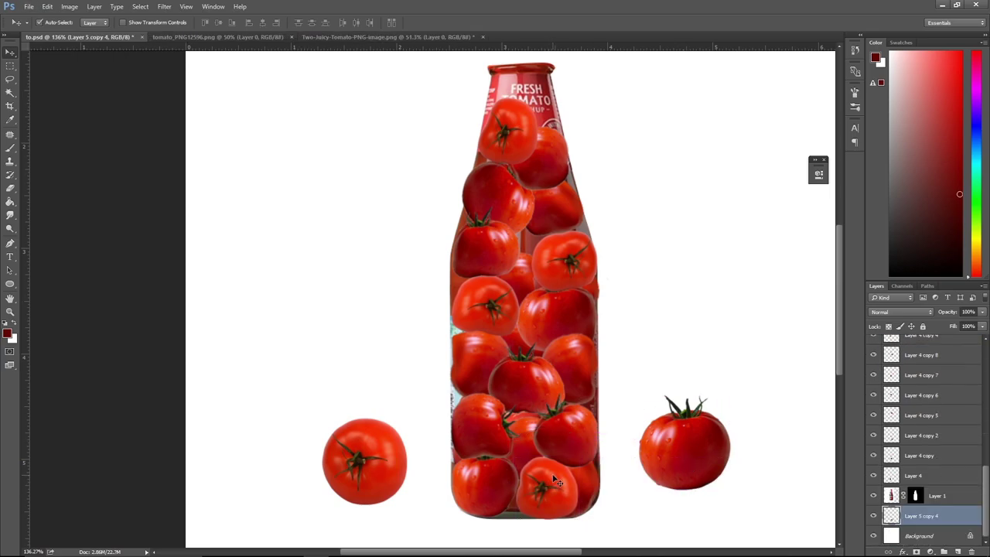
{"action": "mouse_move", "coordinate": [552, 480]}
{"action": "left_mouse_down"}
{"action": "mouse_move", "coordinate": [516, 146]}
{"action": "mouse_move", "coordinate": [524, 252]}
{"action": "left_mouse_up"}
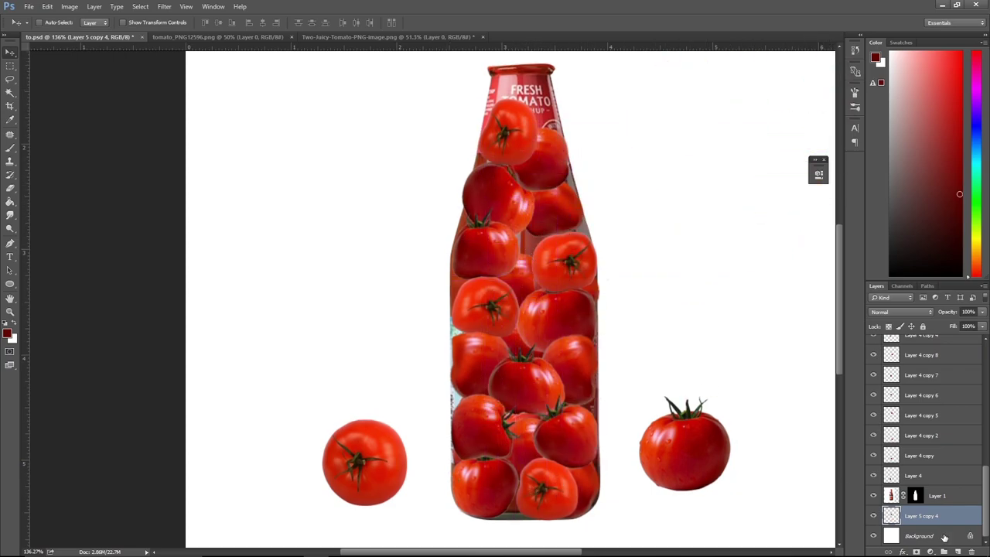
{"action": "left_click_drag", "start_coordinate": [939, 517], "coordinate": [937, 484]}
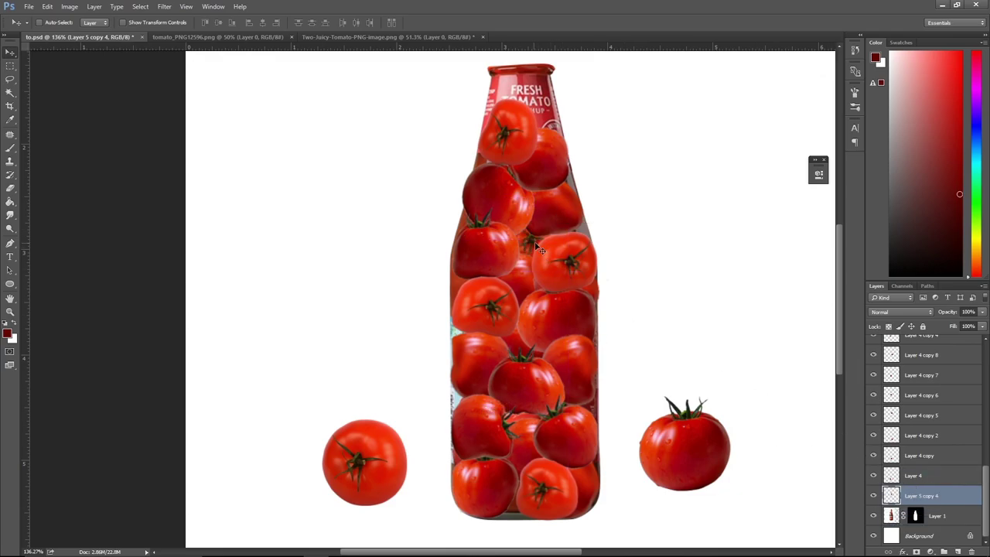
Position tomato copies into the remaining gaps near the bottle's top, middle and bottom.
{"action": "mouse_move", "coordinate": [534, 250]}
{"action": "left_mouse_down"}
{"action": "mouse_move", "coordinate": [474, 296]}
{"action": "mouse_move", "coordinate": [560, 241]}
{"action": "mouse_move", "coordinate": [546, 242]}
{"action": "mouse_move", "coordinate": [549, 171]}
{"action": "left_mouse_up"}
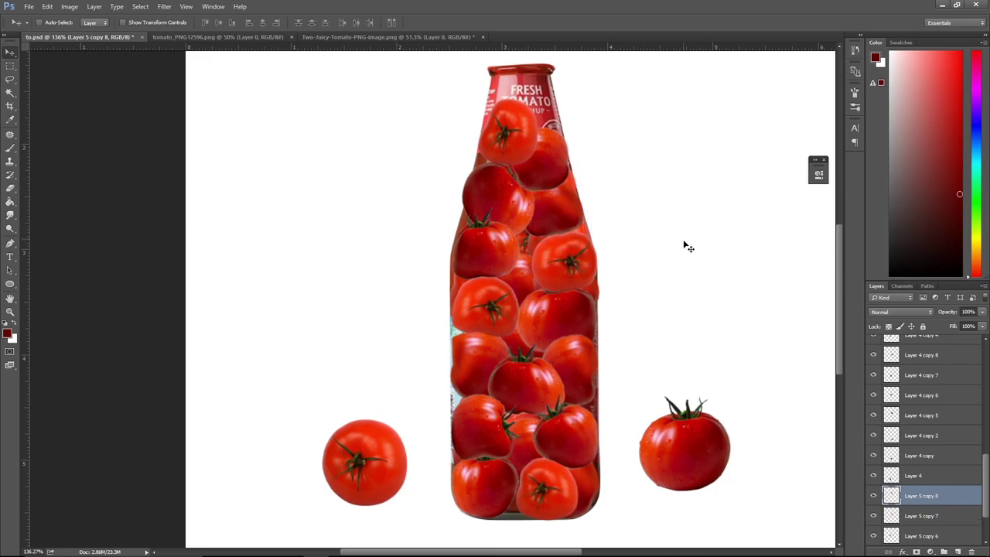
{"action": "left_click_drag", "start_coordinate": [688, 297], "coordinate": [685, 242]}
{"action": "mouse_move", "coordinate": [557, 124]}
{"action": "left_mouse_down"}
{"action": "mouse_move", "coordinate": [583, 346]}
{"action": "mouse_move", "coordinate": [567, 285]}
{"action": "mouse_move", "coordinate": [578, 257]}
{"action": "mouse_move", "coordinate": [590, 267]}
{"action": "mouse_move", "coordinate": [583, 285]}
{"action": "mouse_move", "coordinate": [506, 271]}
{"action": "mouse_move", "coordinate": [508, 333]}
{"action": "left_mouse_up"}
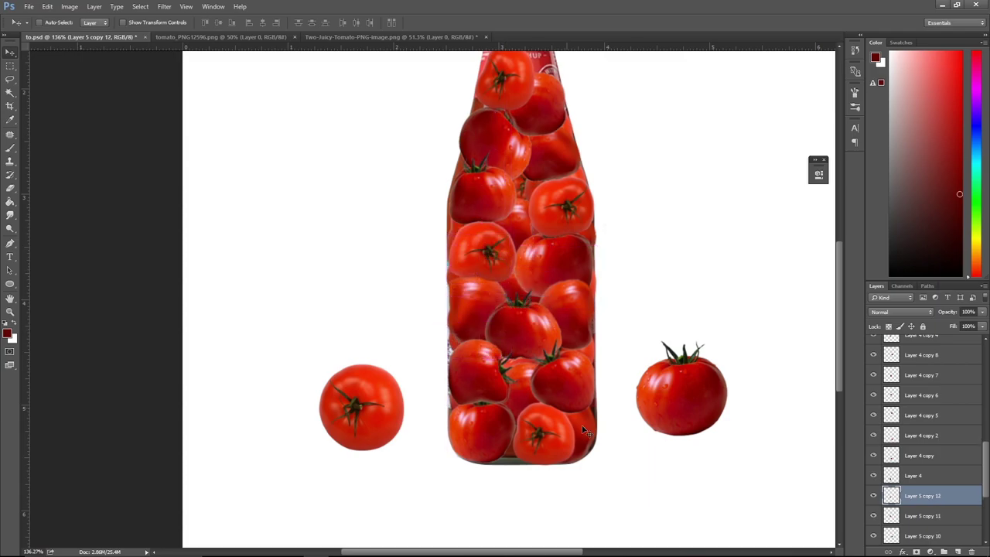
{"action": "scroll", "coordinate": [628, 328], "scroll_direction": "up", "scroll_amount": 2}
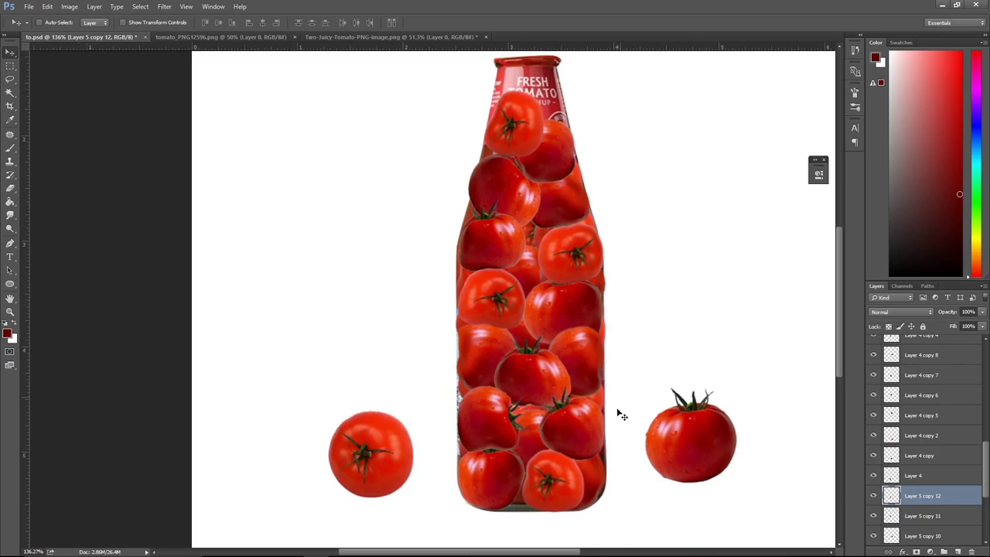
{"action": "left_click_drag", "start_coordinate": [557, 486], "coordinate": [560, 491]}
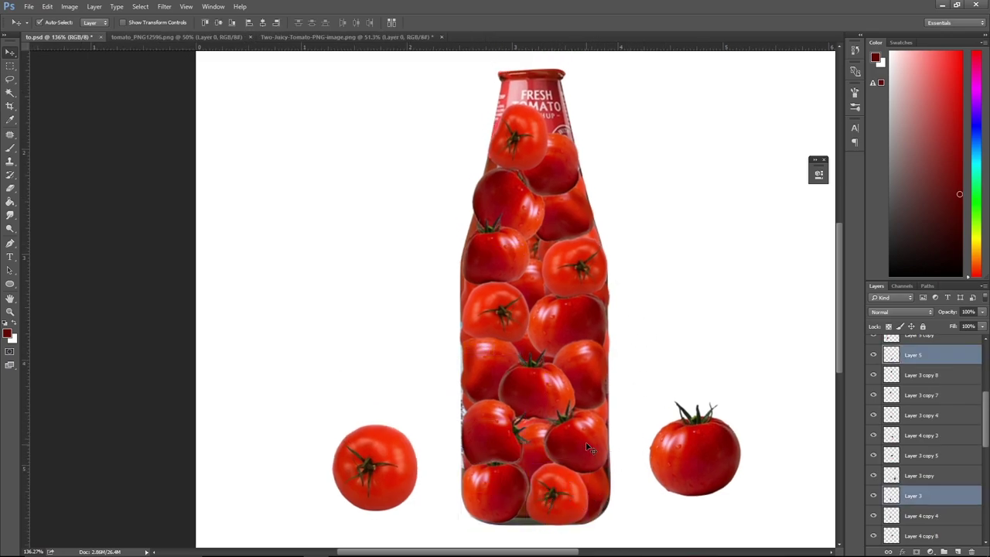
Select the chosen tomato layers, including Layer 5 copy 5, and group them as Group 1.
{"action": "left_click", "coordinate": [555, 379], "text": "shift"}
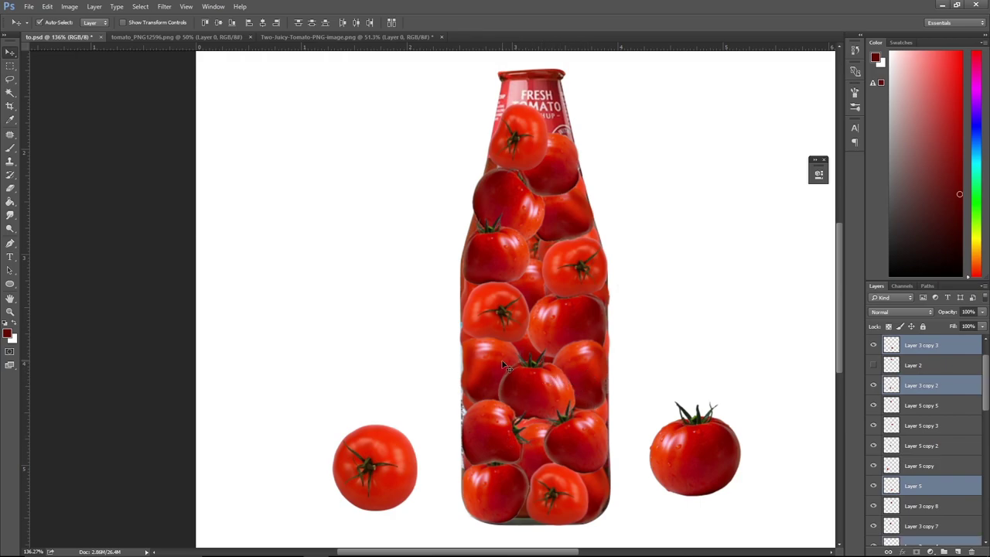
{"action": "left_click", "coordinate": [500, 314], "text": "shift"}
{"action": "left_click", "coordinate": [576, 264], "text": "shift"}
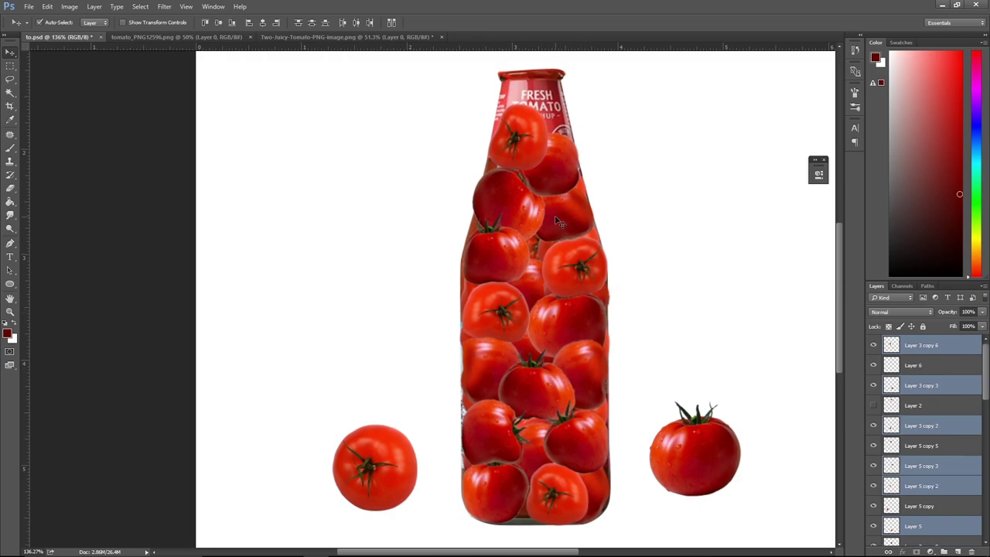
{"action": "left_click", "coordinate": [552, 174], "text": "shift"}
{"action": "left_click", "coordinate": [516, 137], "text": "shift"}
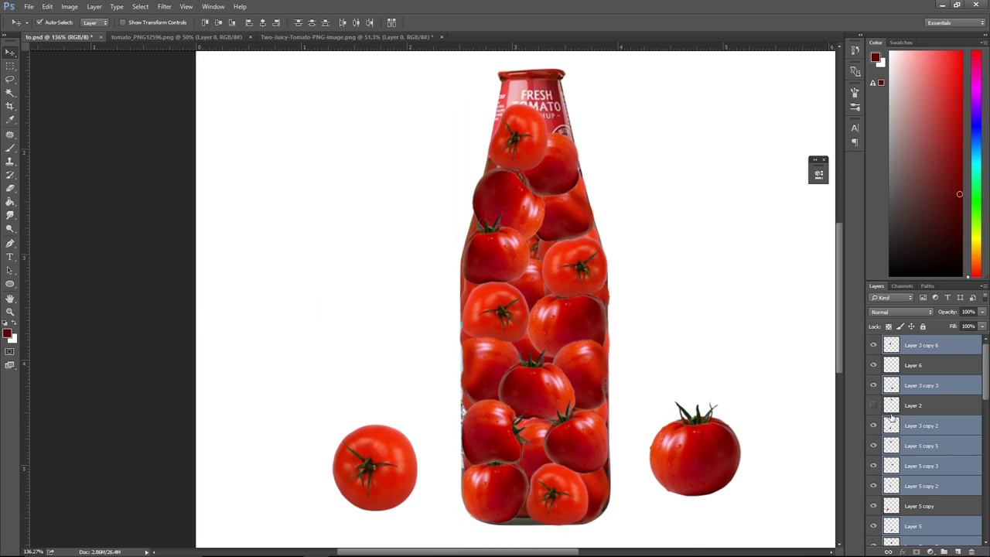
{"action": "key", "text": "ctrl+g"}
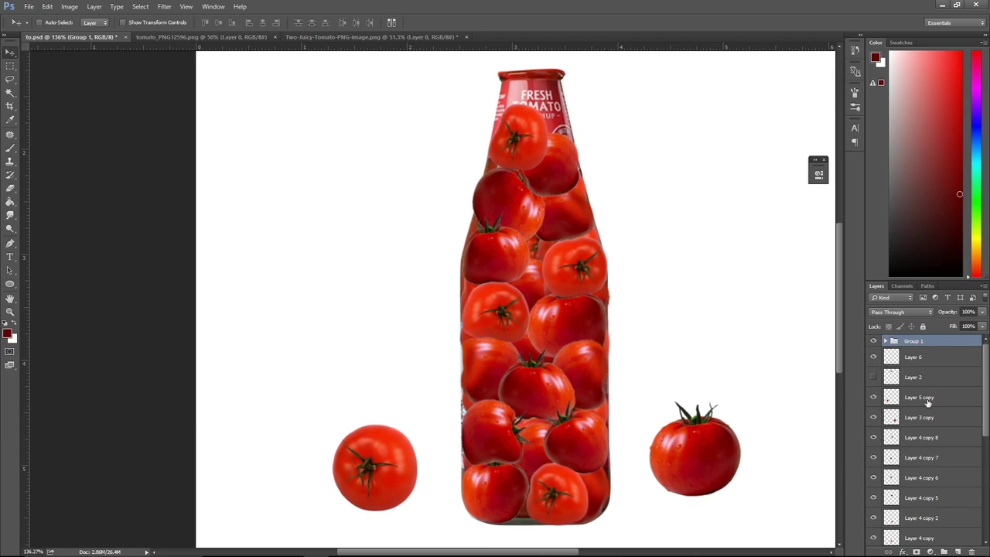
Toggle Layer 2's visibility to check the bottle neck, then select the bottle layer Layer 1.
{"action": "left_click", "coordinate": [874, 377]}
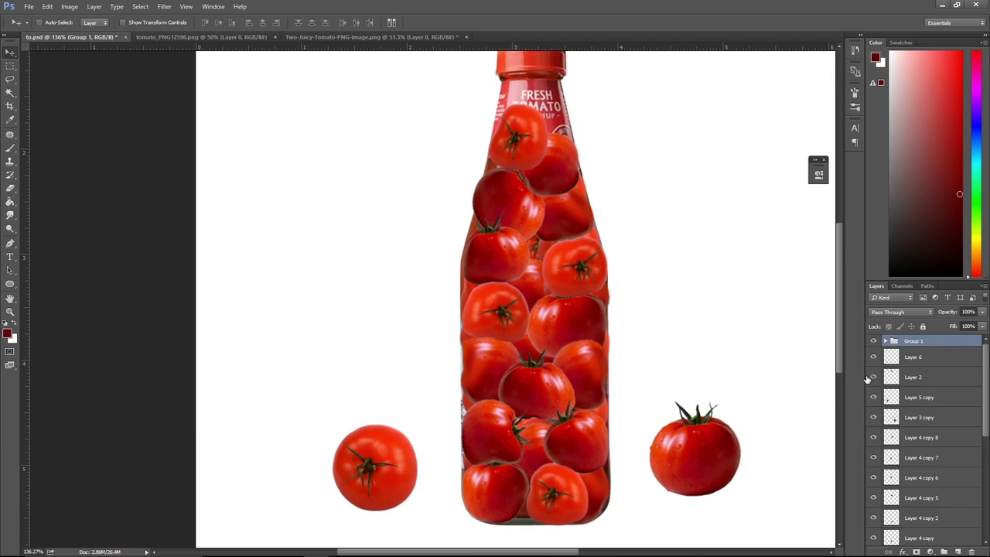
{"action": "left_click", "coordinate": [869, 378]}
{"action": "left_click", "coordinate": [871, 377]}
{"action": "left_click", "coordinate": [871, 377]}
{"action": "scroll", "coordinate": [913, 433], "scroll_direction": "down", "scroll_amount": 5}
{"action": "scroll", "coordinate": [929, 495], "scroll_direction": "down", "scroll_amount": 5}
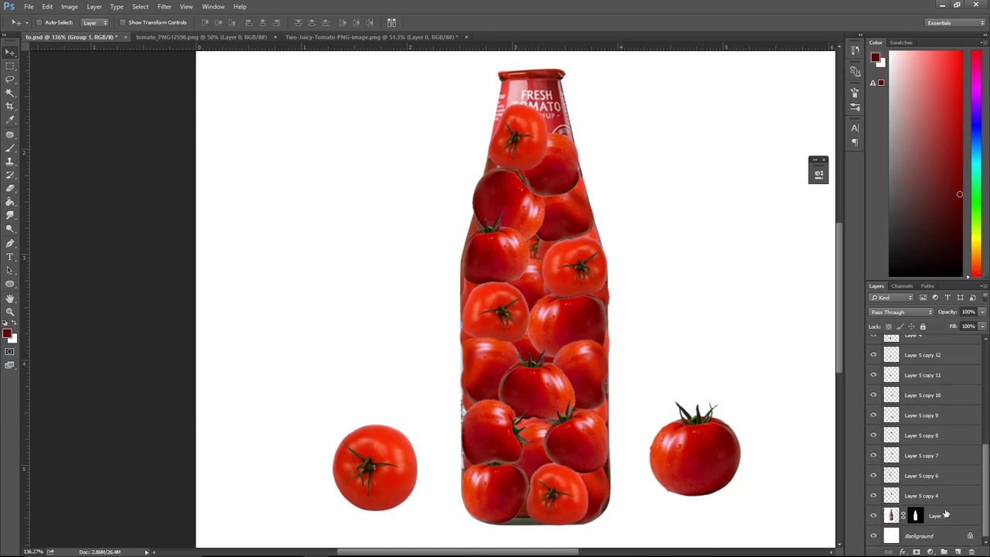
{"action": "left_click", "coordinate": [945, 514]}
Duplicate Layer 1 and bring the bottle copy to the top of the layer stack.
{"action": "key", "text": "ctrl+j"}
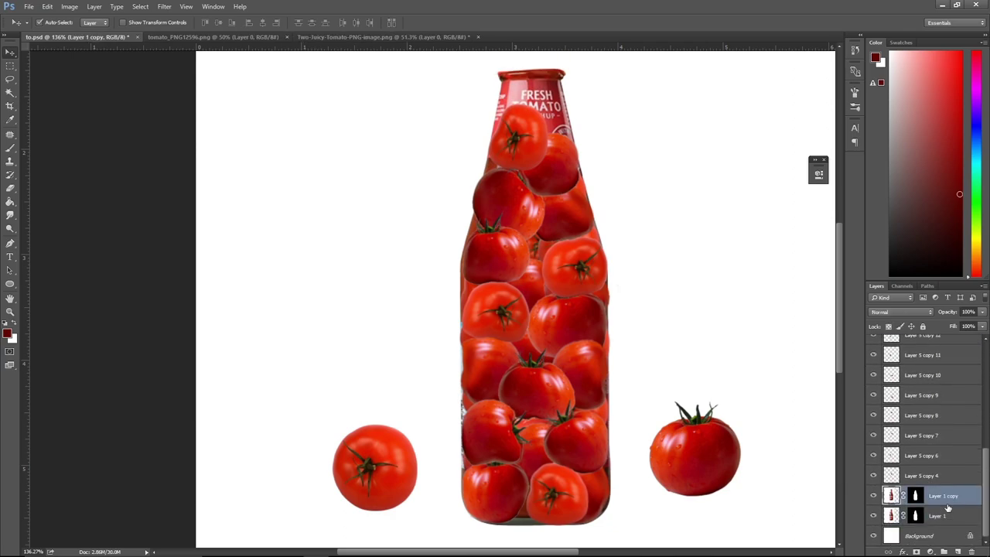
{"action": "key", "text": "ctrl+shift+bracketright"}
{"action": "scroll", "coordinate": [585, 447], "scroll_direction": "up", "scroll_amount": 2}
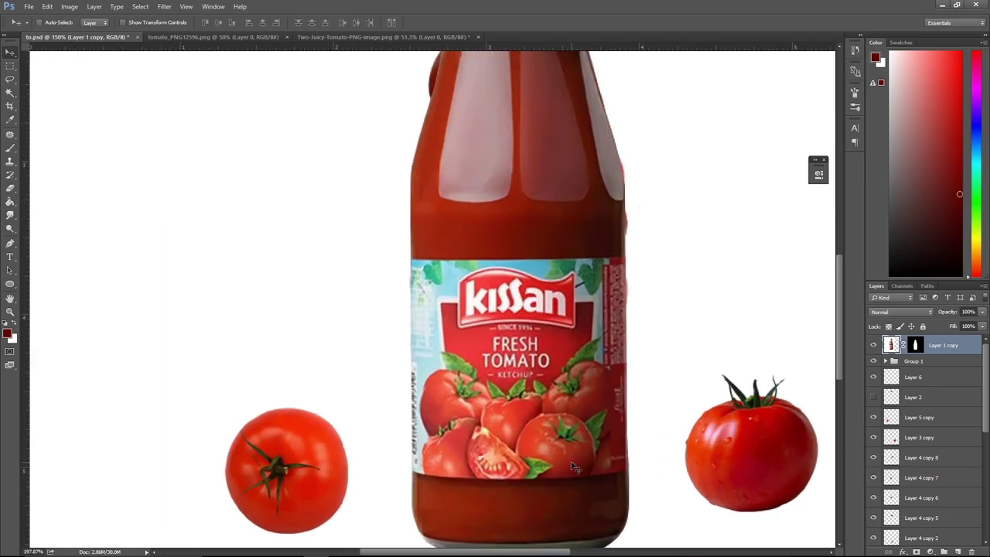
{"action": "key", "text": "m"}
{"action": "left_click_drag", "start_coordinate": [392, 255], "coordinate": [658, 487]}
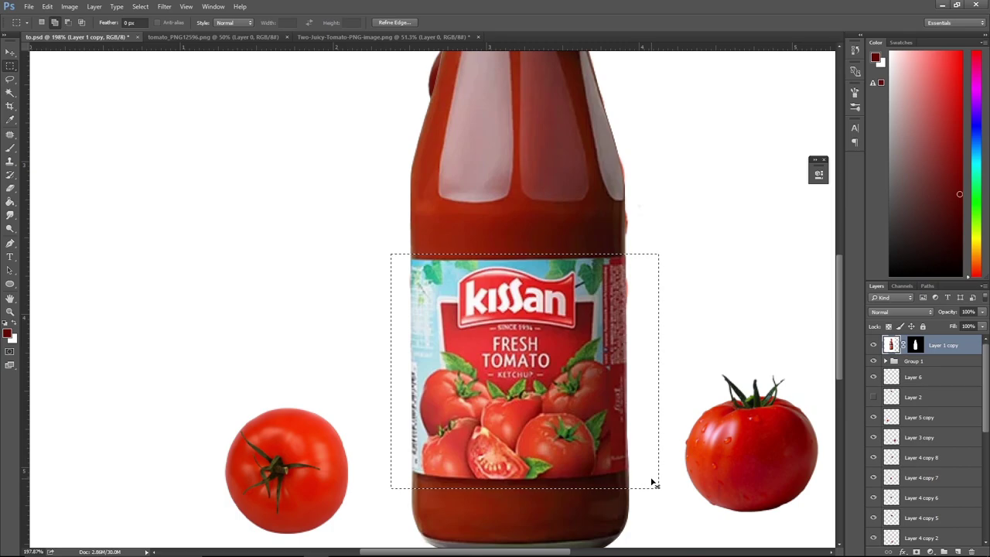
{"action": "key", "text": "ctrl+d"}
Begin a Pen path along the label's top edge, from top-left to top-right corner.
{"action": "key", "text": "p"}
{"action": "scroll", "coordinate": [416, 277], "scroll_direction": "up", "scroll_amount": 1}
{"action": "scroll", "coordinate": [416, 277], "scroll_direction": "up", "scroll_amount": 1}
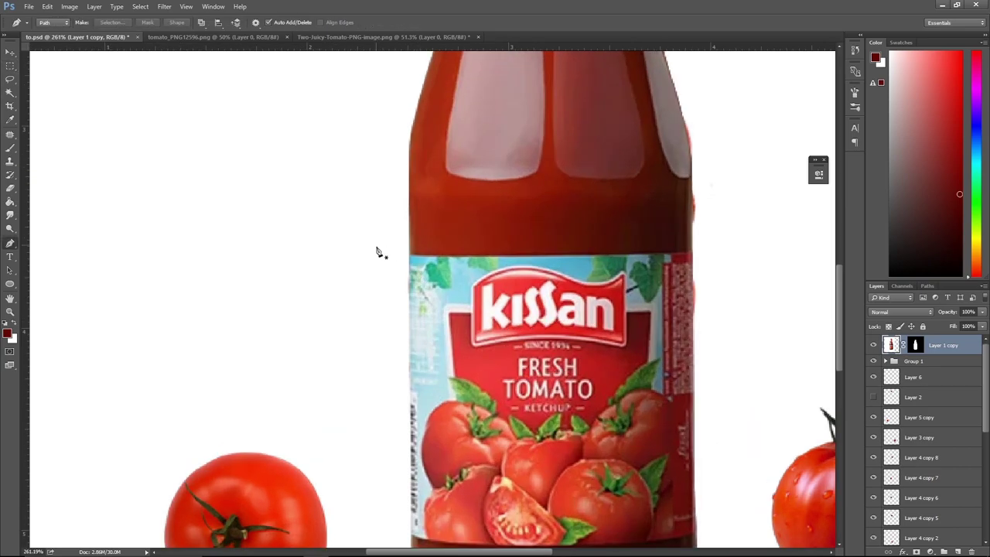
{"action": "left_click", "coordinate": [380, 247]}
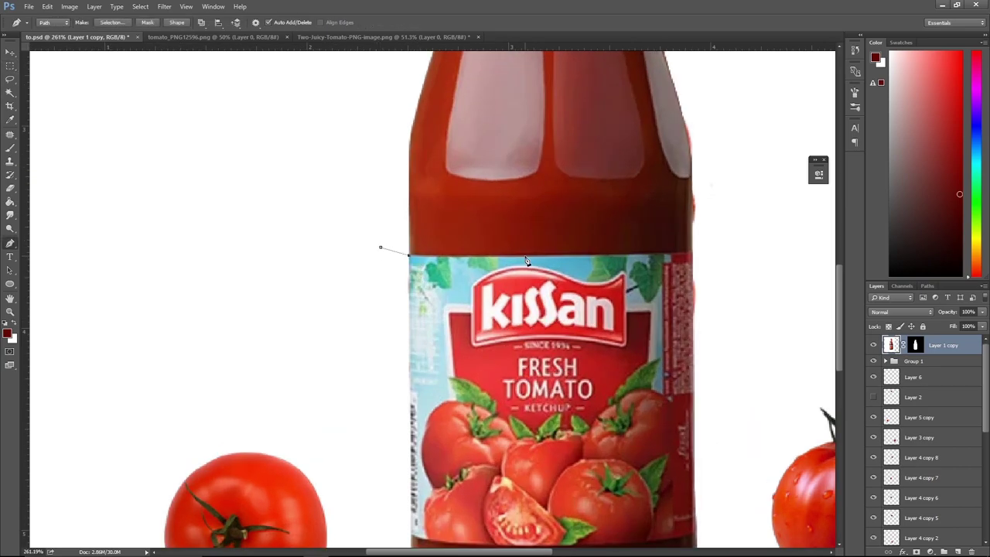
{"action": "left_click_drag", "start_coordinate": [533, 257], "coordinate": [561, 258]}
{"action": "left_click_drag", "start_coordinate": [695, 255], "coordinate": [702, 247]}
{"action": "left_click_drag", "start_coordinate": [705, 346], "coordinate": [690, 191]}
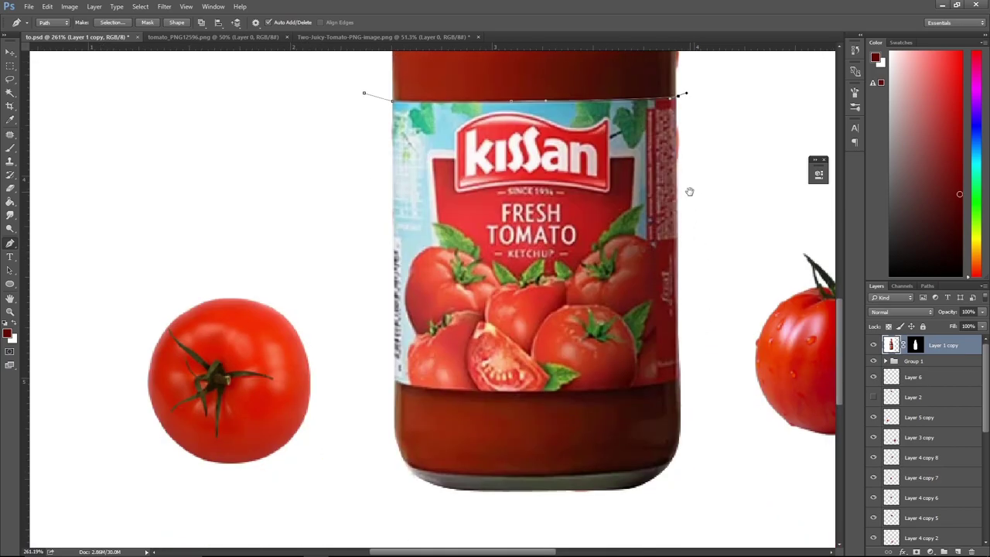
{"action": "left_click_drag", "start_coordinate": [692, 244], "coordinate": [693, 243]}
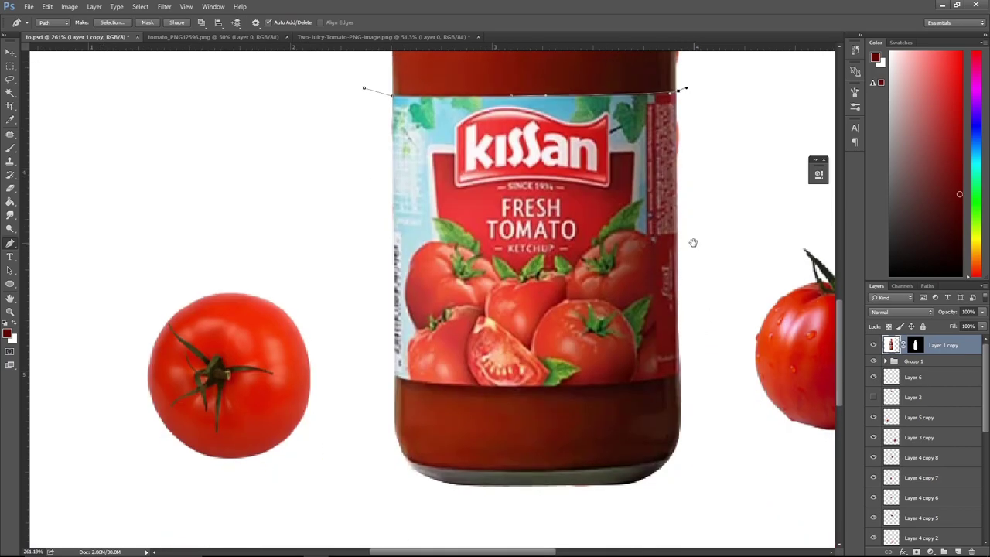
Close the label path down the right edge and along the bottom, load it as a selection, and target the mask.
{"action": "left_click", "coordinate": [681, 378]}
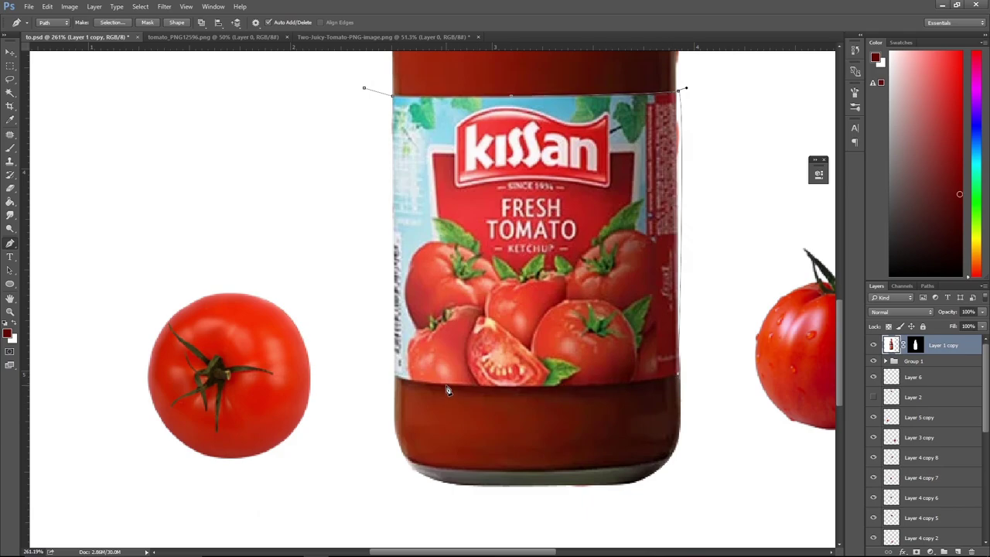
{"action": "left_click_drag", "start_coordinate": [446, 385], "coordinate": [276, 376]}
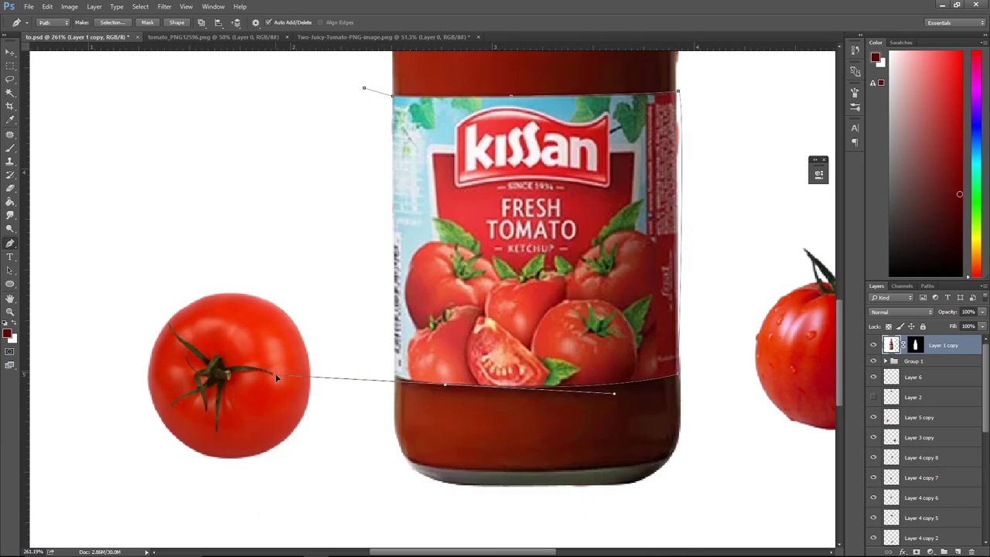
{"action": "mouse_move", "coordinate": [345, 352]}
{"action": "left_mouse_down"}
{"action": "mouse_move", "coordinate": [297, 454]}
{"action": "mouse_move", "coordinate": [326, 468]}
{"action": "left_mouse_up"}
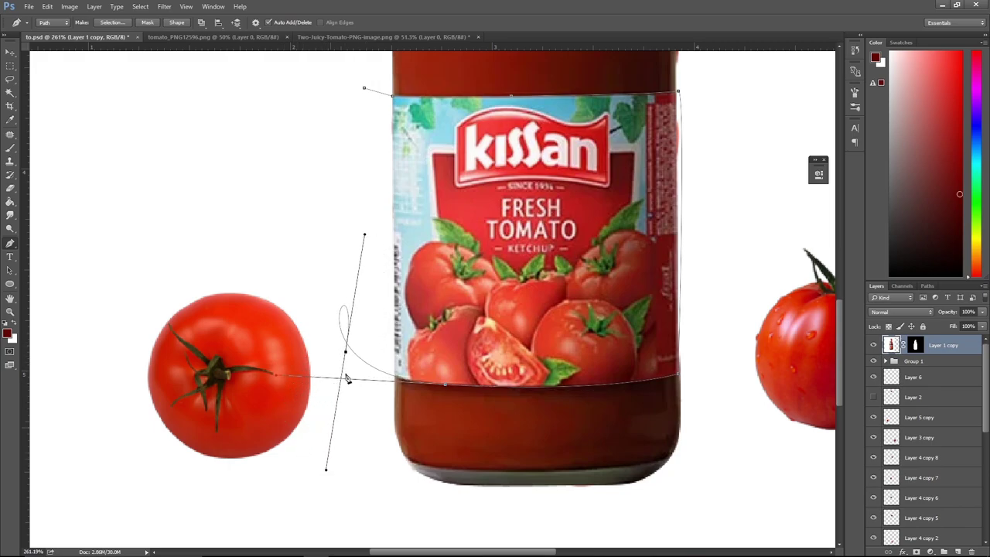
{"action": "left_click", "coordinate": [364, 90]}
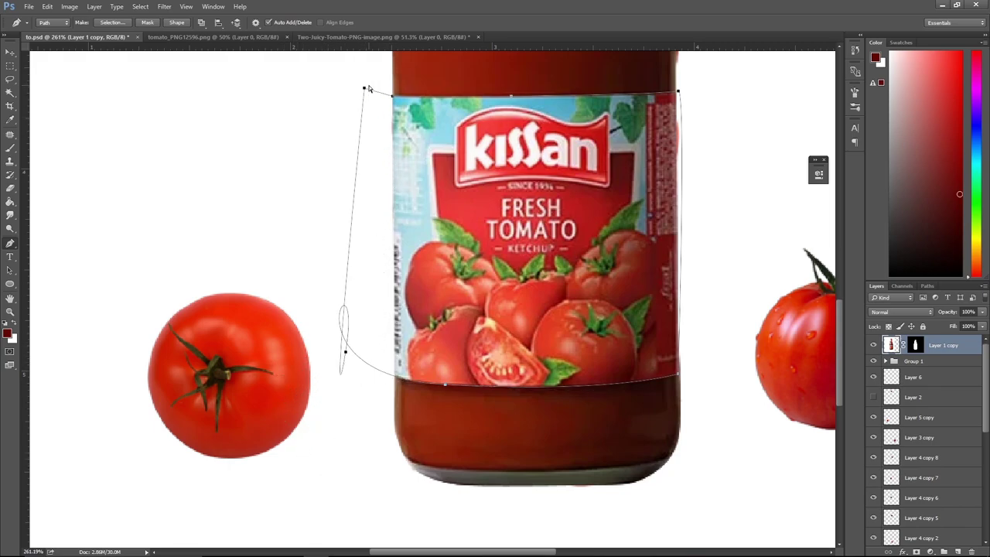
{"action": "key", "text": "ctrl+Return"}
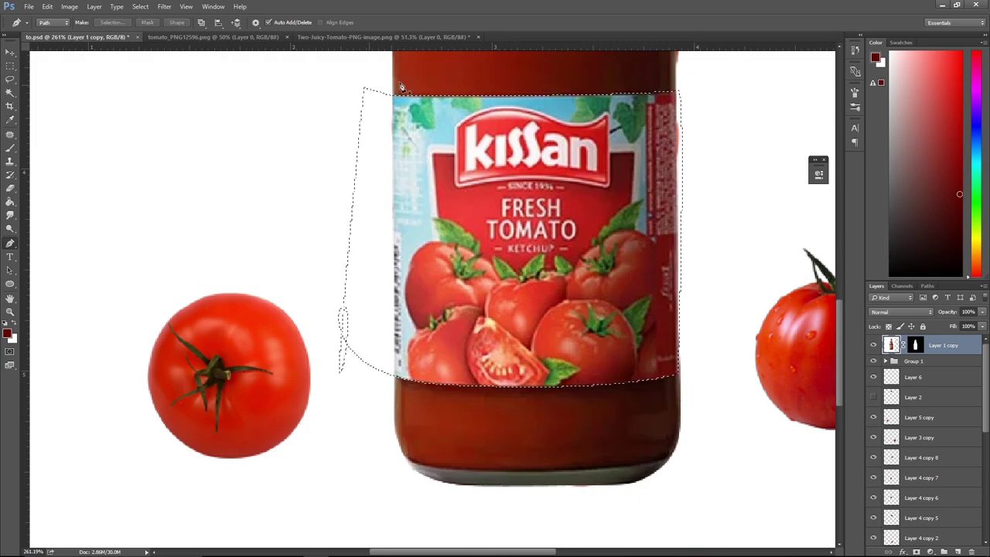
{"action": "left_click", "coordinate": [915, 345]}
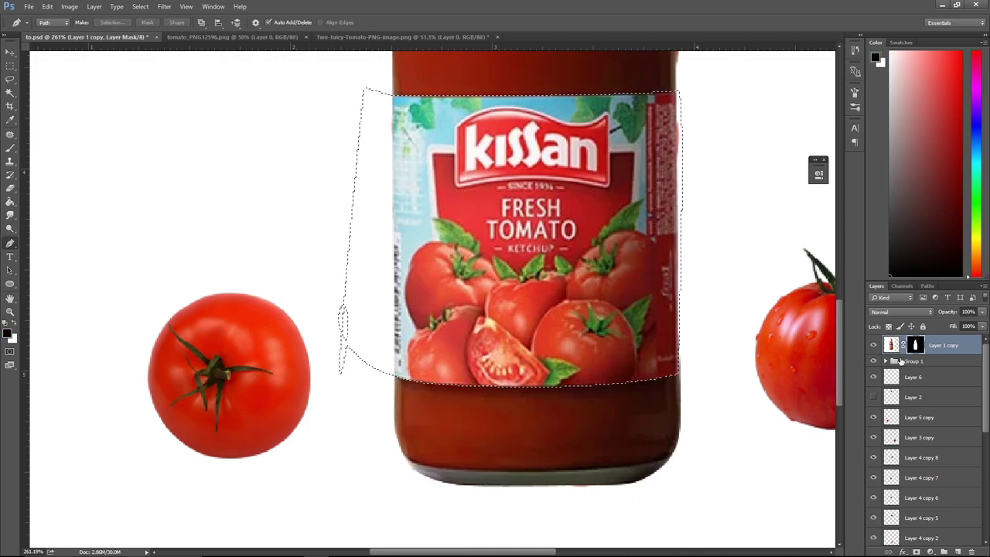
Invert the label selection and fill the bottle copy's mask so only the label shows, then deselect.
{"action": "key", "text": "ctrl+shift+i"}
{"action": "key", "text": "alt+BackSpace"}
{"action": "key", "text": "ctrl+d"}
{"action": "scroll", "coordinate": [661, 292], "scroll_direction": "down", "scroll_amount": 1}
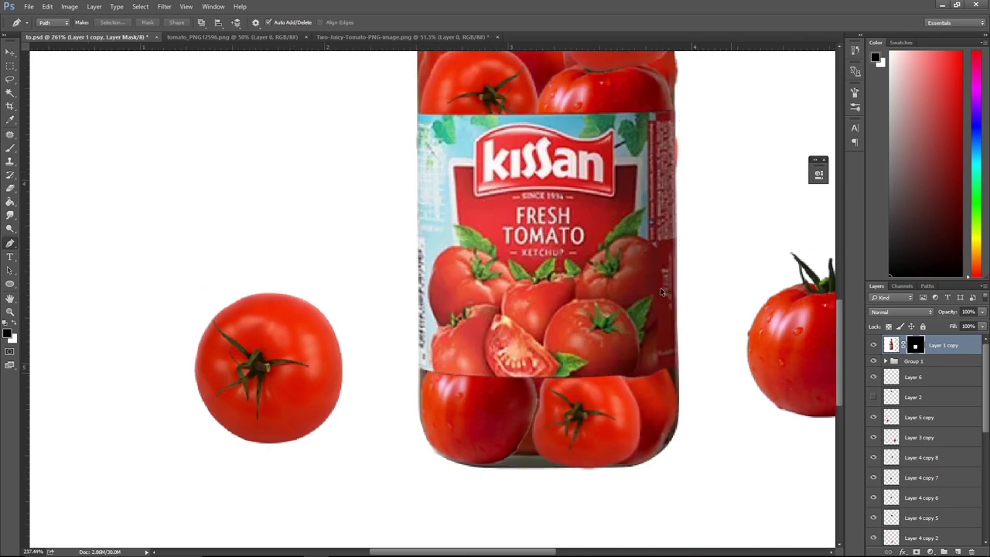
{"action": "scroll", "coordinate": [661, 292], "scroll_direction": "down", "scroll_amount": 2}
{"action": "scroll", "coordinate": [652, 324], "scroll_direction": "down", "scroll_amount": 1}
{"action": "scroll", "coordinate": [649, 333], "scroll_direction": "down", "scroll_amount": 1}
{"action": "scroll", "coordinate": [918, 420], "scroll_direction": "down", "scroll_amount": 5}
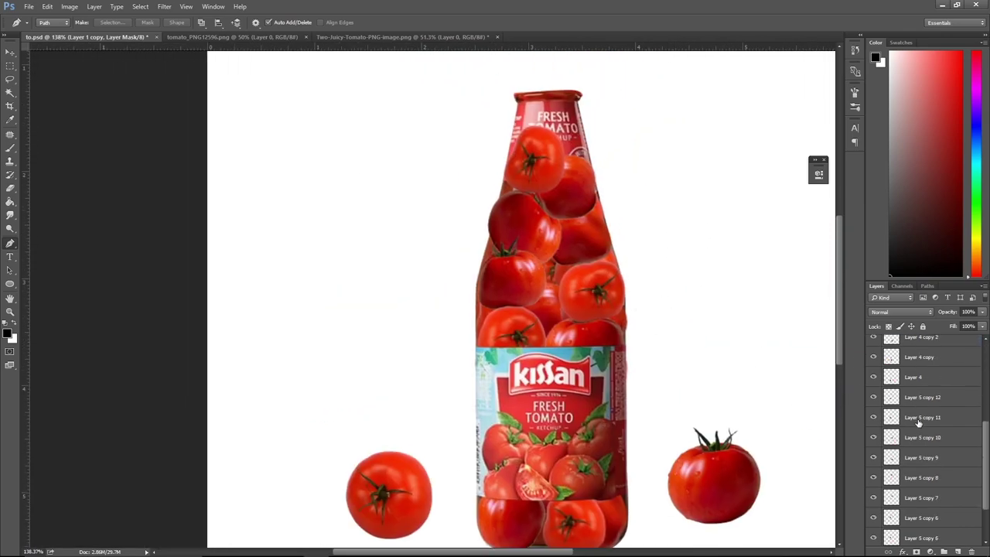
{"action": "scroll", "coordinate": [918, 420], "scroll_direction": "down", "scroll_amount": 1}
{"action": "scroll", "coordinate": [945, 503], "scroll_direction": "up", "scroll_amount": 5}
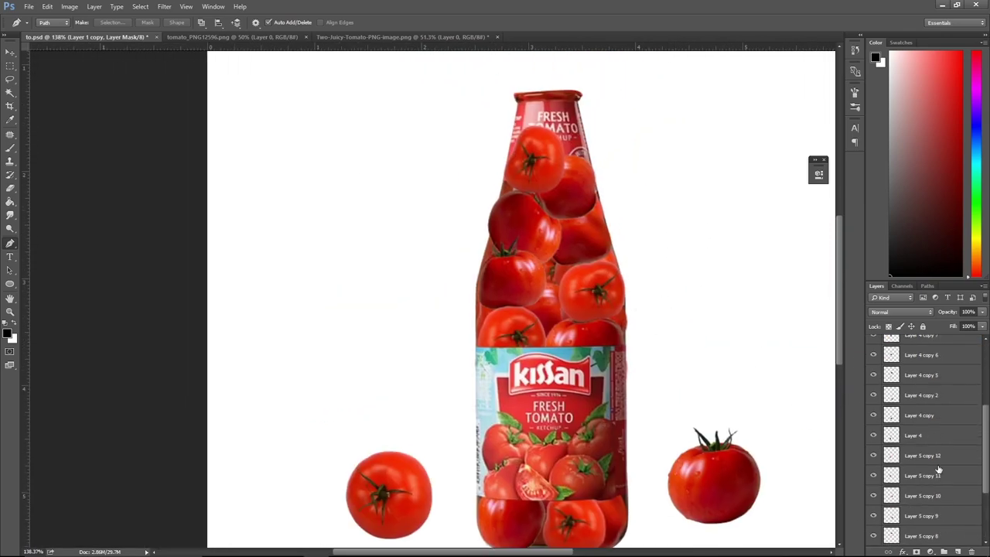
{"action": "scroll", "coordinate": [933, 418], "scroll_direction": "up", "scroll_amount": 5}
Group the ungrouped tomato layers from Layer 6 to Layer 5 copy 4 and name the group 'back'.
{"action": "left_click", "coordinate": [928, 379]}
{"action": "scroll", "coordinate": [936, 467], "scroll_direction": "down", "scroll_amount": 5}
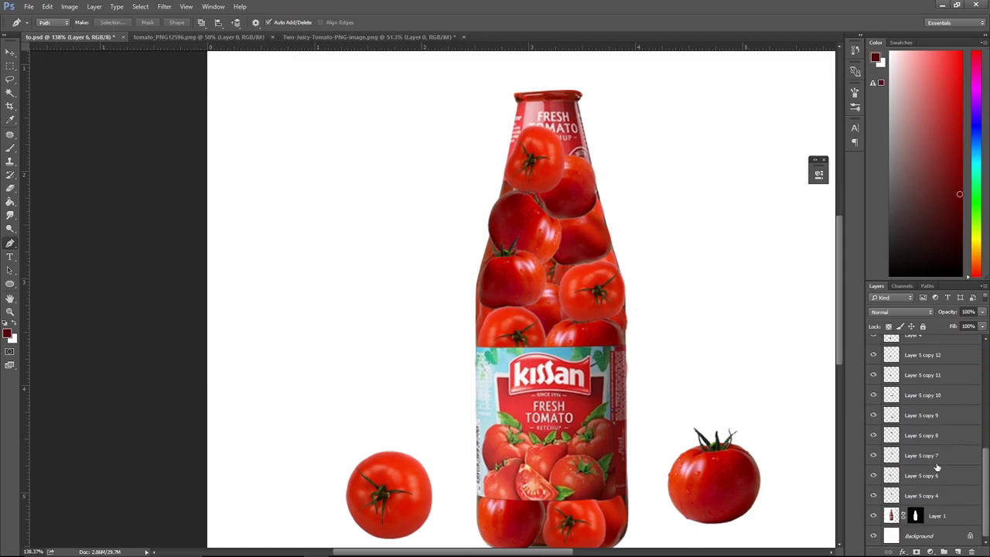
{"action": "left_click", "coordinate": [931, 497], "text": "shift"}
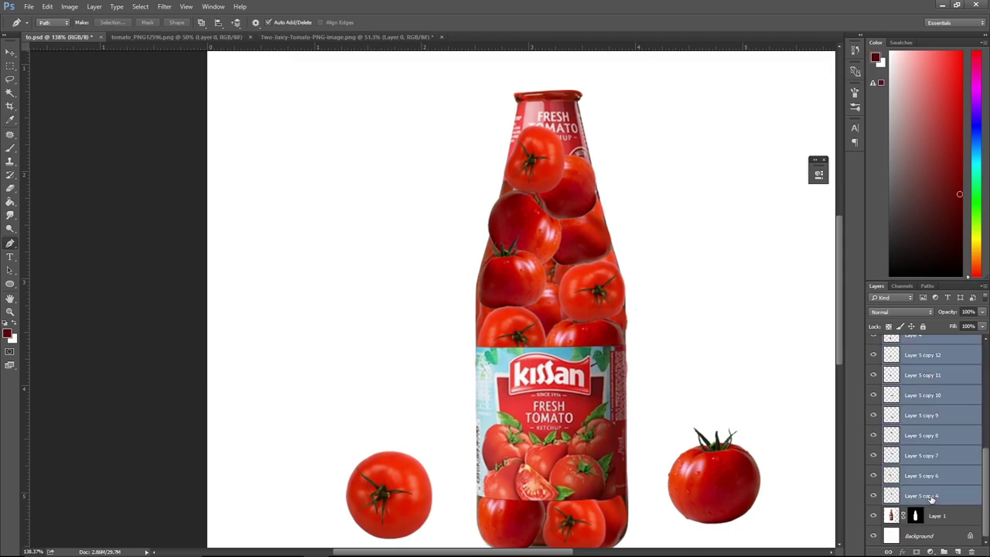
{"action": "key", "text": "ctrl+g"}
{"action": "double_click", "coordinate": [914, 373]}
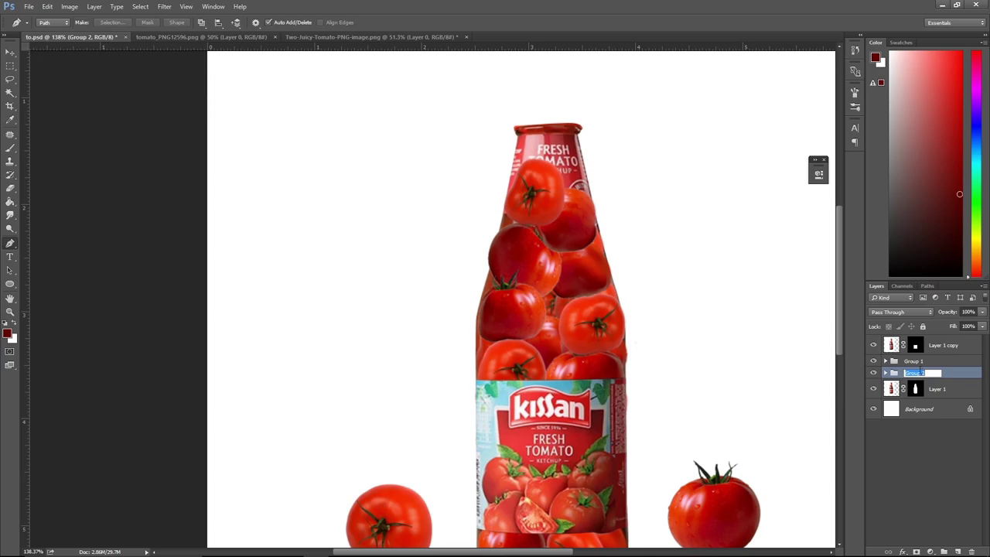
{"action": "type", "text": "back"}
{"action": "key", "text": "Return"}
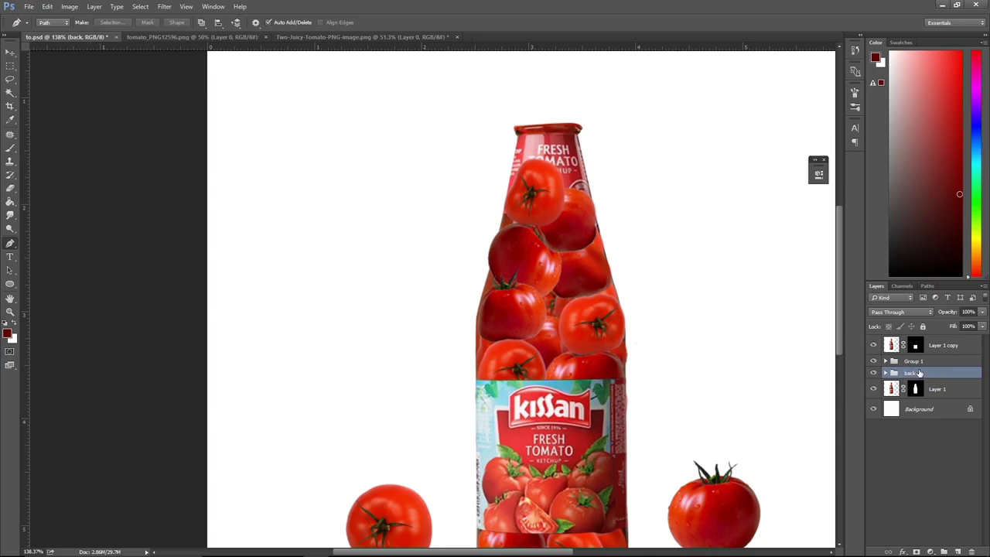
Rename Group 1 to 'front' and select the back group.
{"action": "double_click", "coordinate": [916, 361]}
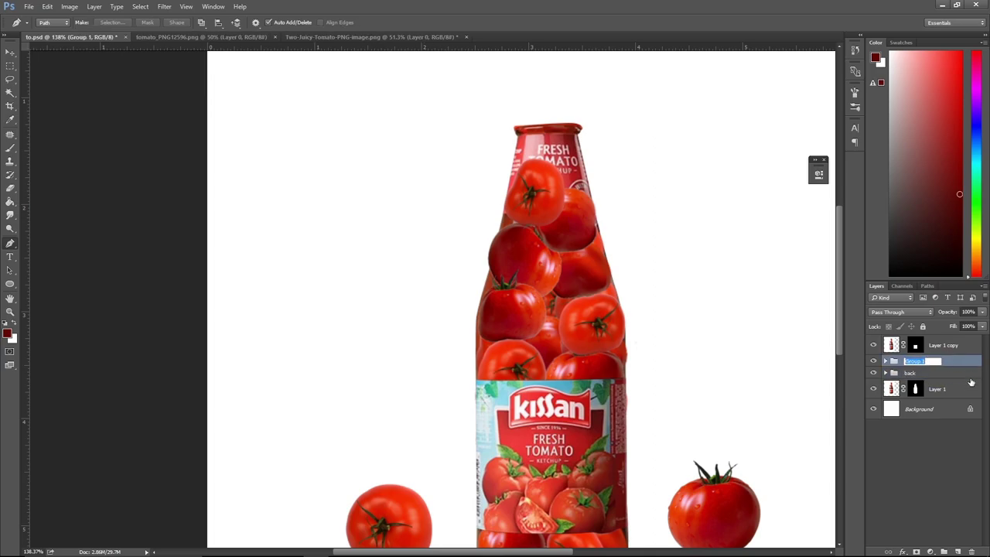
{"action": "type", "text": "front"}
{"action": "key", "text": "Return"}
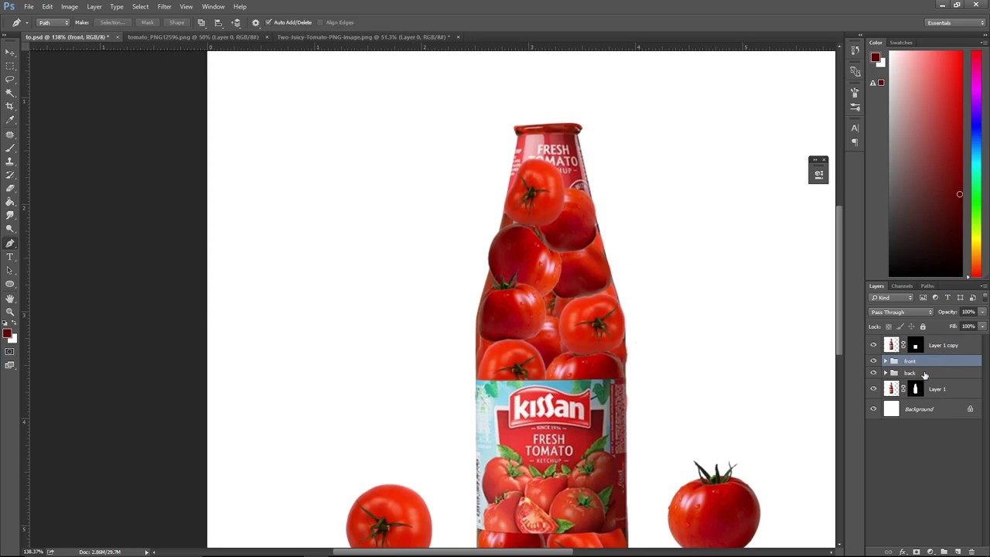
{"action": "left_click", "coordinate": [924, 374]}
Add a Brightness/Contrast adjustment above the back group at brightness -52, checking with Layer 1 hidden.
{"action": "left_click", "coordinate": [933, 551]}
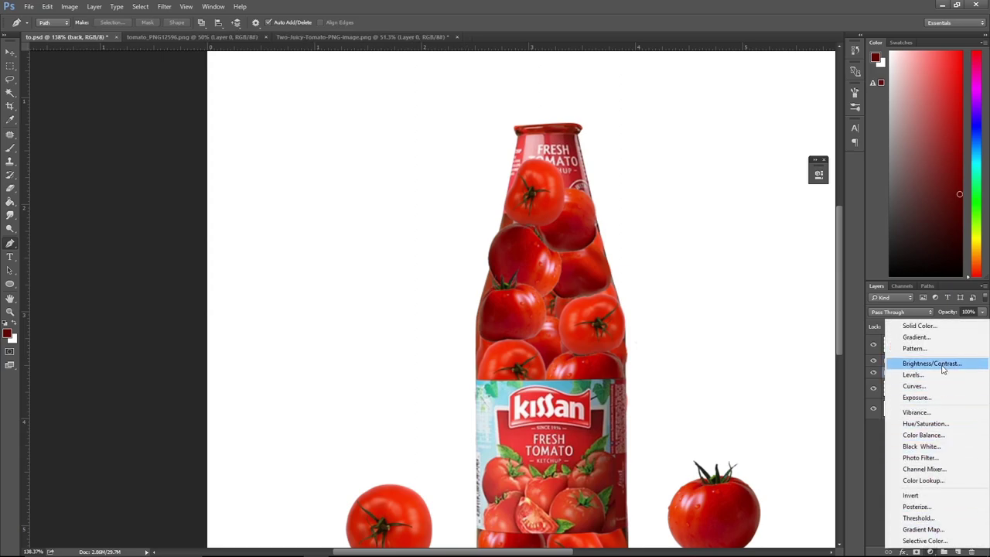
{"action": "left_click", "coordinate": [932, 363]}
{"action": "left_click_drag", "start_coordinate": [730, 223], "coordinate": [723, 223]}
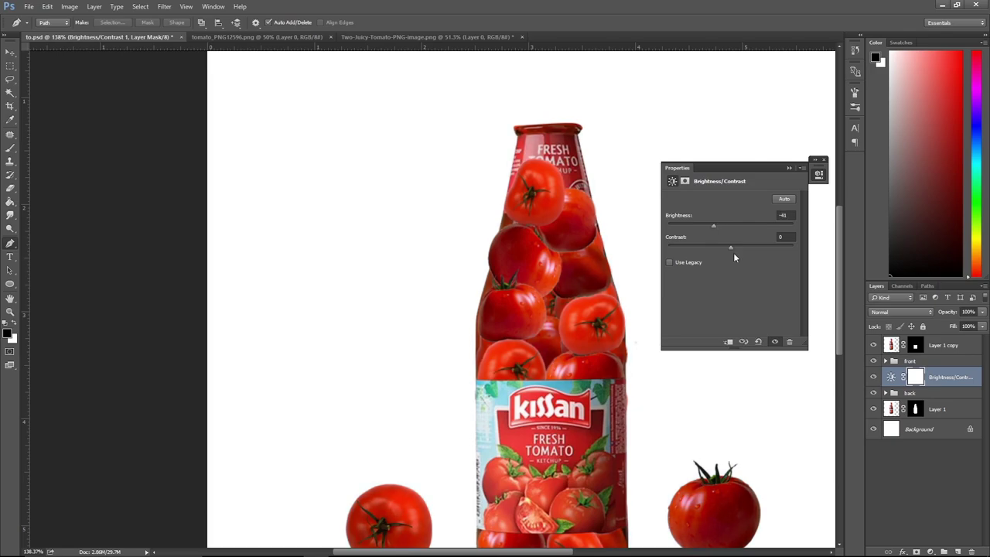
{"action": "left_click", "coordinate": [874, 409]}
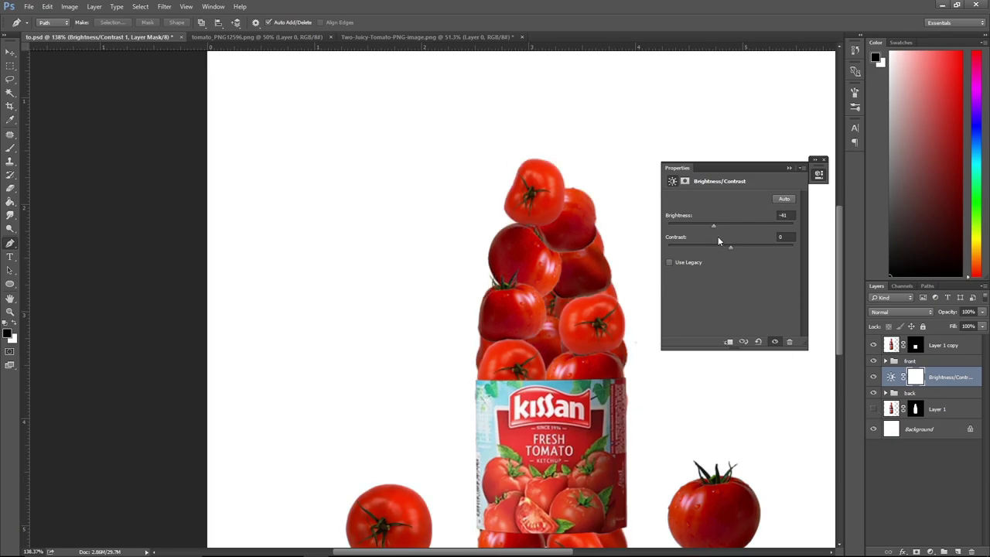
{"action": "scroll", "coordinate": [635, 356], "scroll_direction": "down", "scroll_amount": 3}
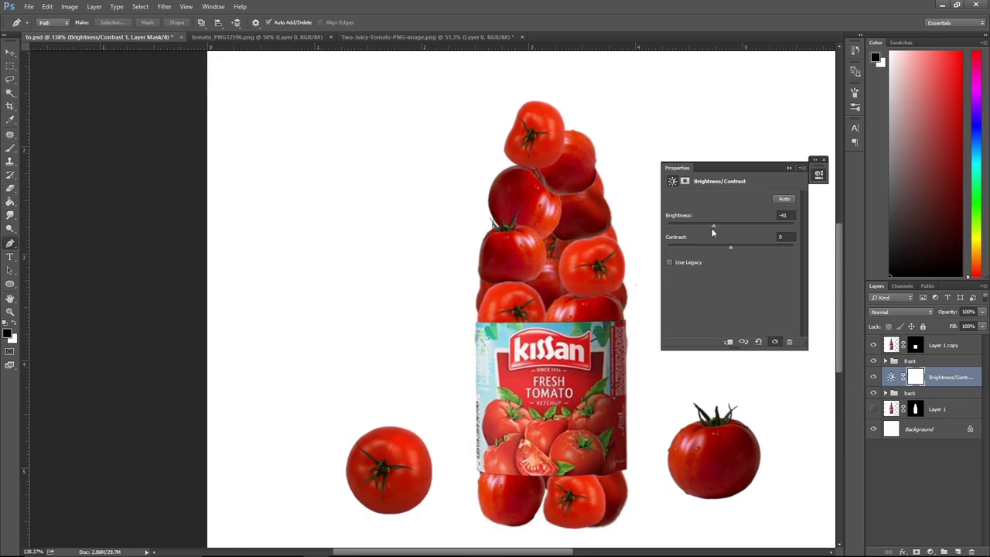
{"action": "left_click_drag", "start_coordinate": [712, 227], "coordinate": [709, 226]}
{"action": "left_click", "coordinate": [874, 409]}
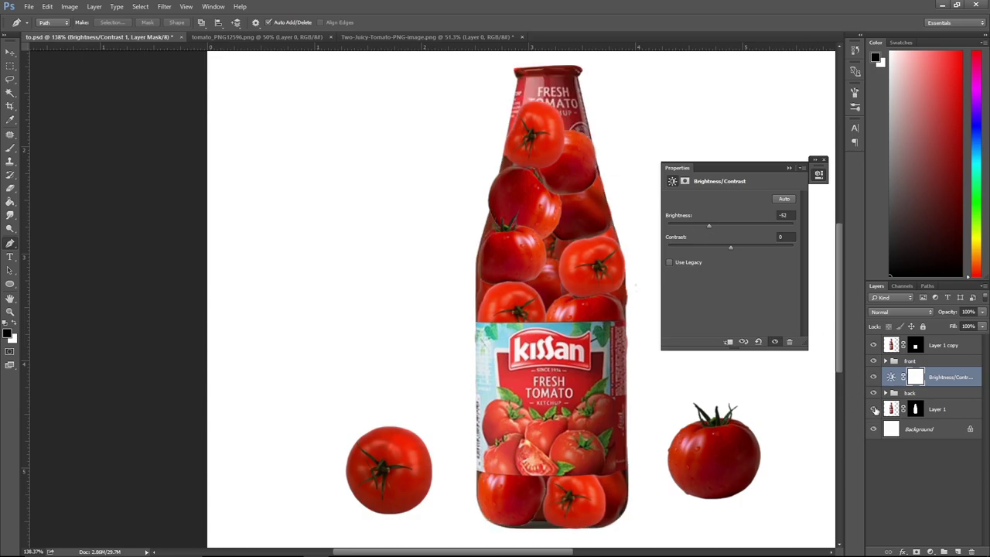
Collapse the Properties panel and expand the front and back groups to review their layers.
{"action": "left_click", "coordinate": [789, 168]}
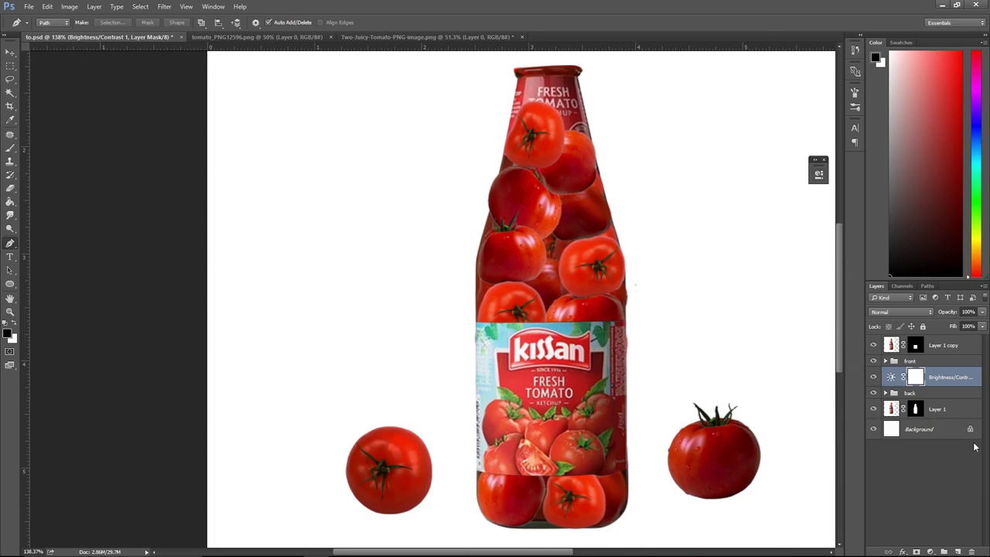
{"action": "left_click", "coordinate": [886, 361]}
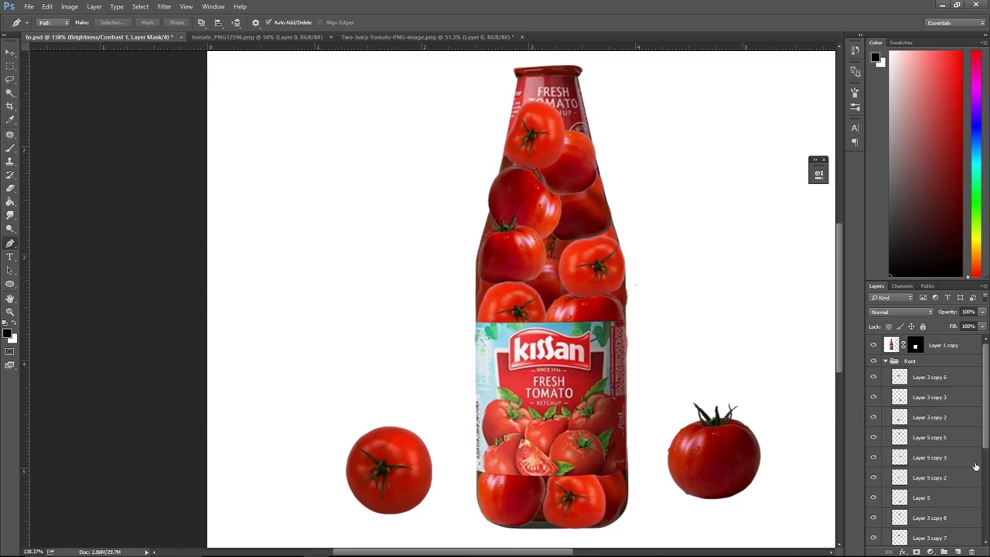
{"action": "left_click", "coordinate": [886, 361]}
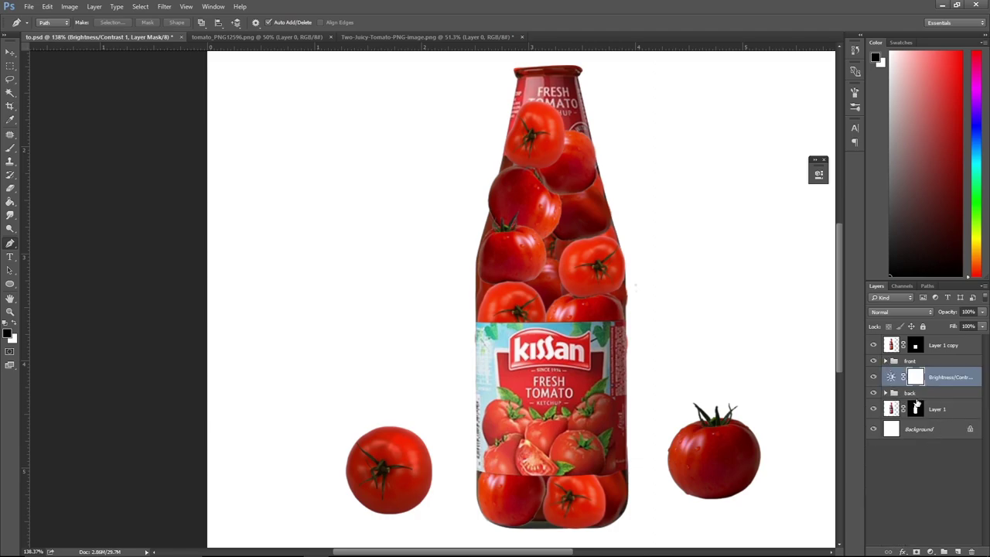
{"action": "left_click", "coordinate": [886, 393]}
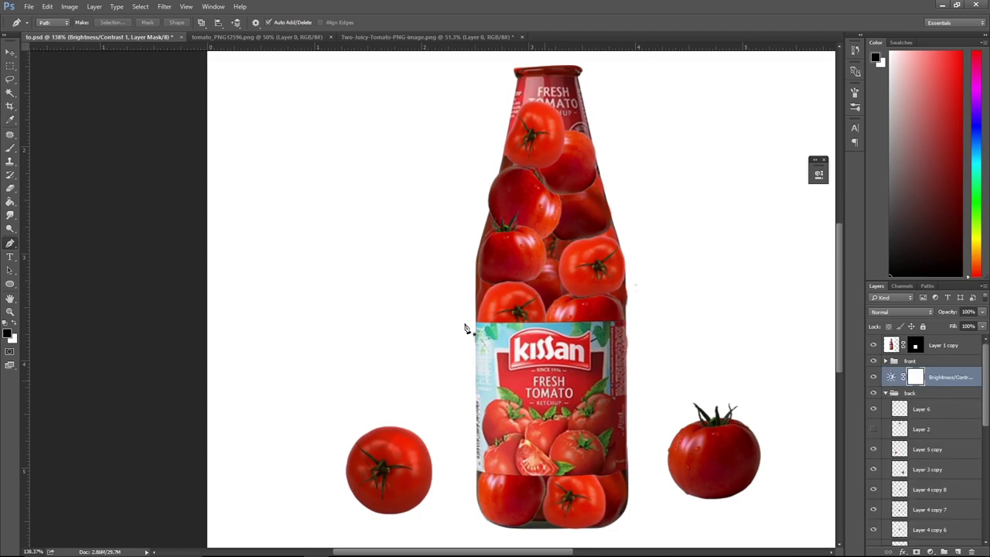
{"action": "scroll", "coordinate": [592, 247], "scroll_direction": "up", "scroll_amount": 3}
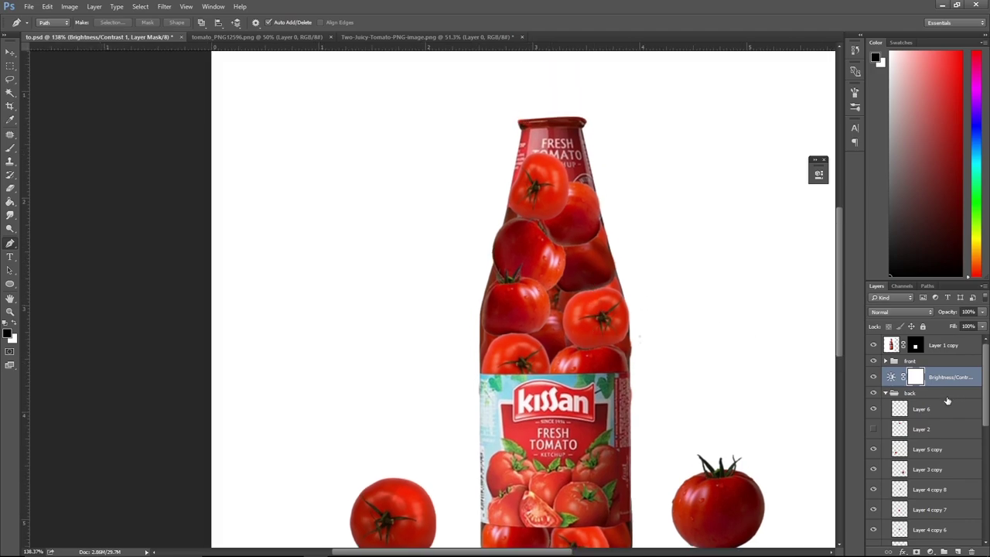
{"action": "left_click", "coordinate": [57, 22]}
Move the Layer 4 copy 6 tomato higher into the bottle's upper half.
{"action": "left_click", "coordinate": [10, 53]}
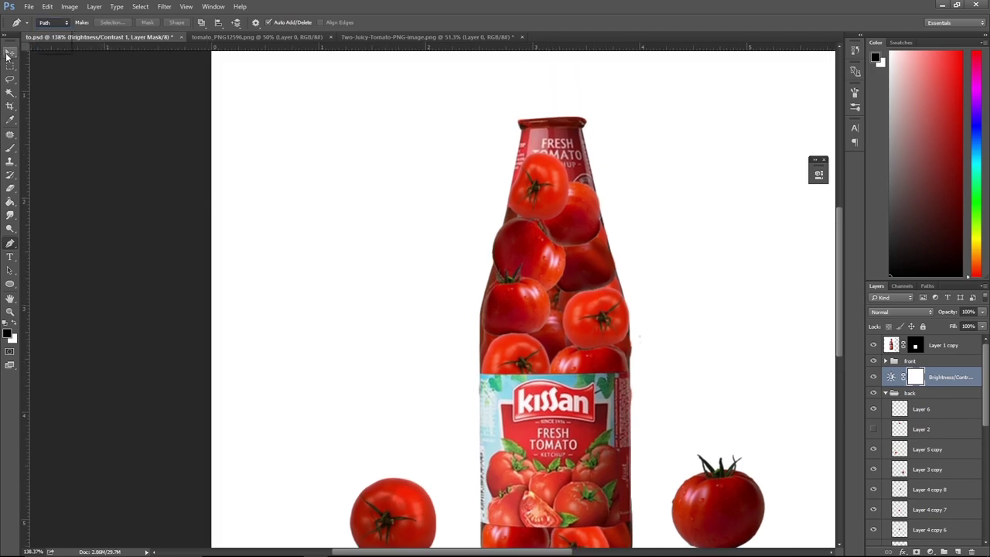
{"action": "left_click", "coordinate": [10, 52]}
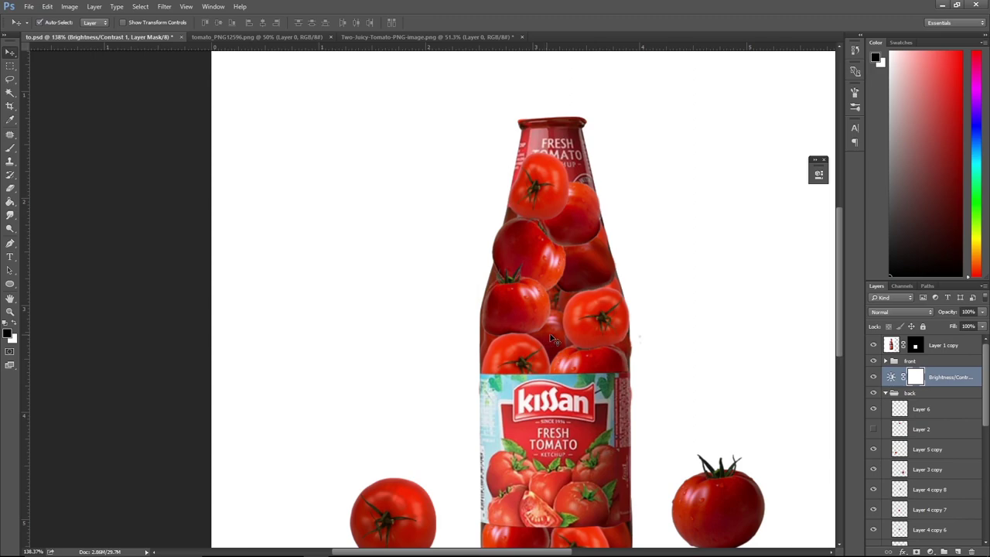
{"action": "left_click_drag", "start_coordinate": [548, 342], "coordinate": [539, 224]}
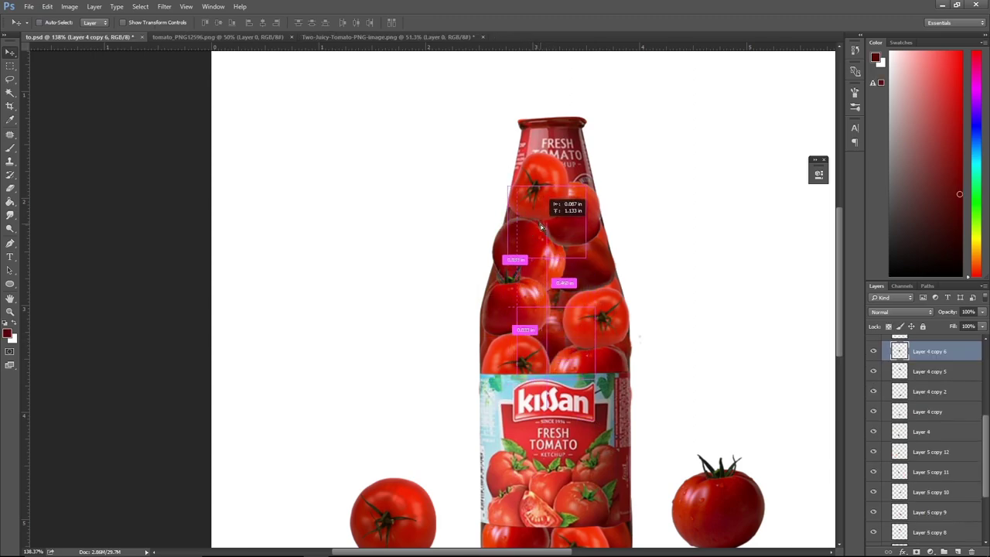
{"action": "left_click_drag", "start_coordinate": [539, 224], "coordinate": [514, 297]}
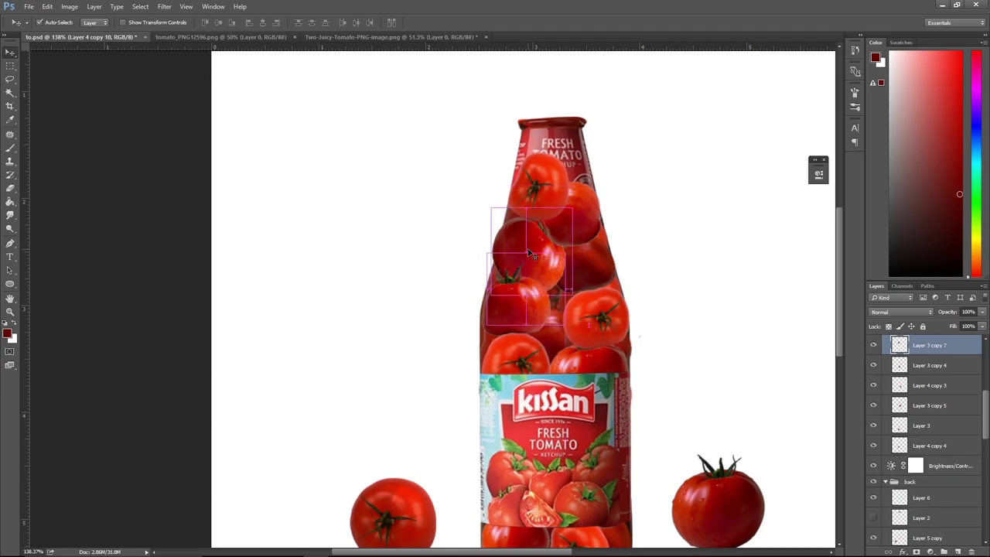
{"action": "scroll", "coordinate": [542, 271], "scroll_direction": "up", "scroll_amount": 3}
{"action": "scroll", "coordinate": [541, 271], "scroll_direction": "up", "scroll_amount": 2}
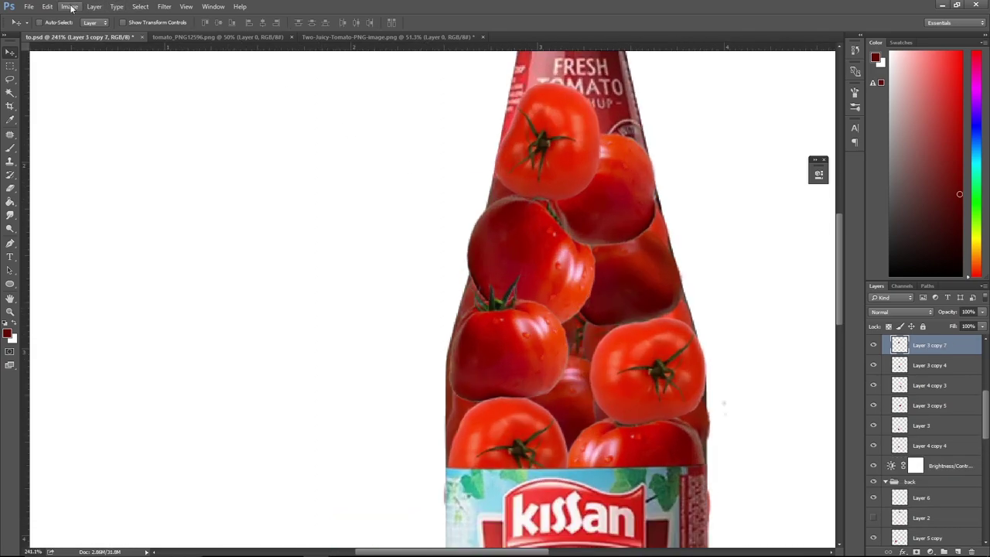
Puppet-warp the Layer 3 copy 7 tomato with a slight bend and about 2° rotation, then commit.
{"action": "left_click", "coordinate": [48, 6]}
{"action": "left_click", "coordinate": [78, 188]}
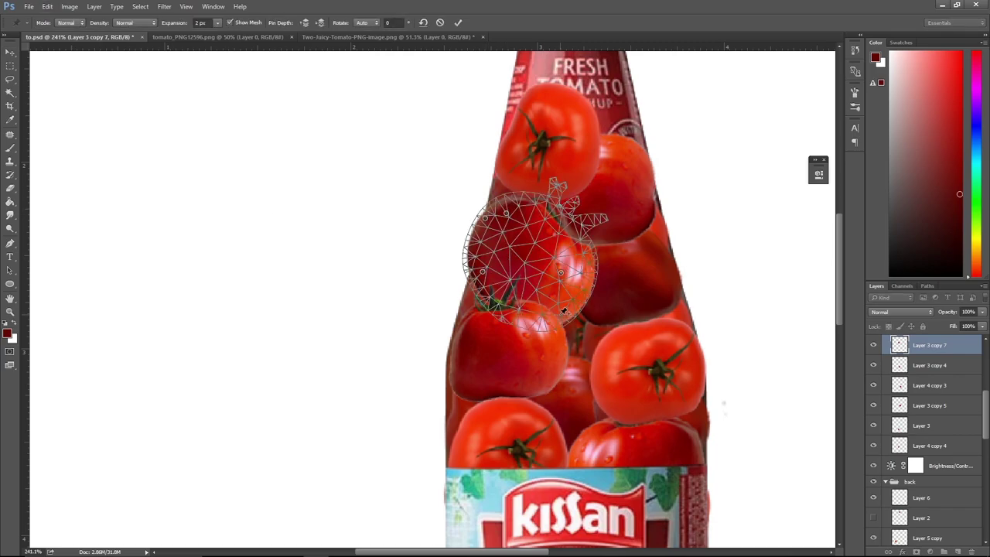
{"action": "left_click_drag", "start_coordinate": [489, 219], "coordinate": [488, 225]}
{"action": "mouse_move", "coordinate": [488, 228]}
{"action": "left_mouse_down"}
{"action": "mouse_move", "coordinate": [522, 229]}
{"action": "mouse_move", "coordinate": [490, 286]}
{"action": "left_mouse_up"}
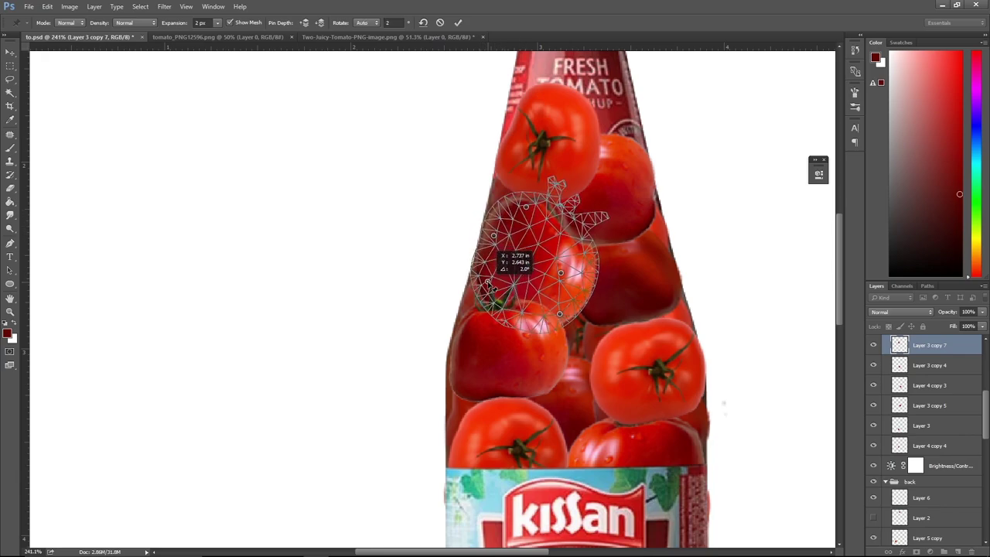
{"action": "key", "text": "Return"}
{"action": "scroll", "coordinate": [533, 266], "scroll_direction": "down", "scroll_amount": 1}
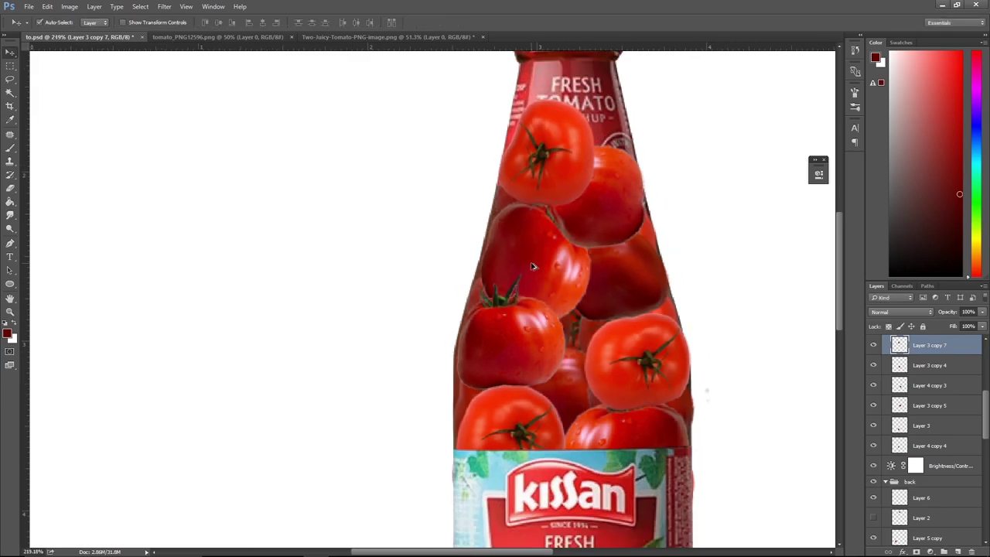
{"action": "scroll", "coordinate": [532, 267], "scroll_direction": "down", "scroll_amount": 5}
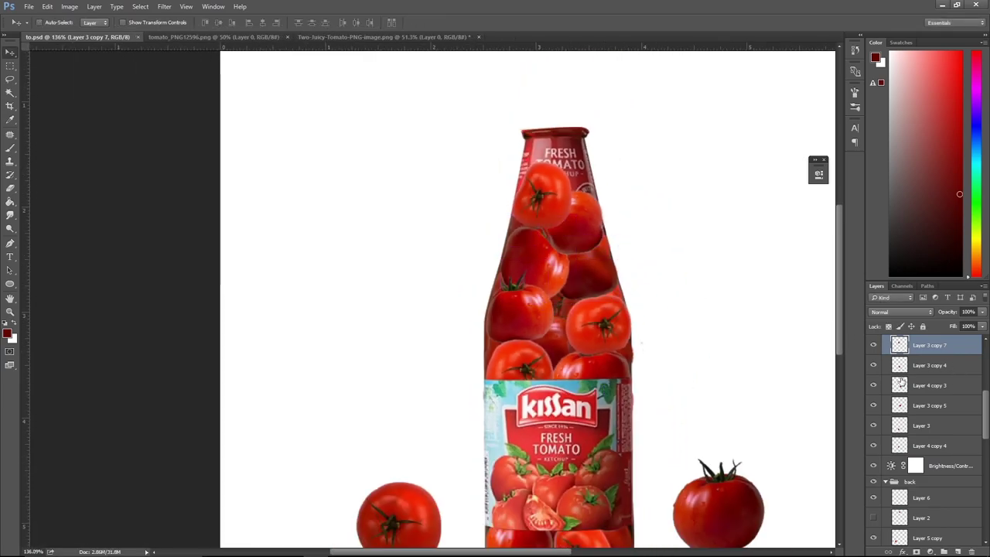
{"action": "scroll", "coordinate": [901, 382], "scroll_direction": "up", "scroll_amount": 5}
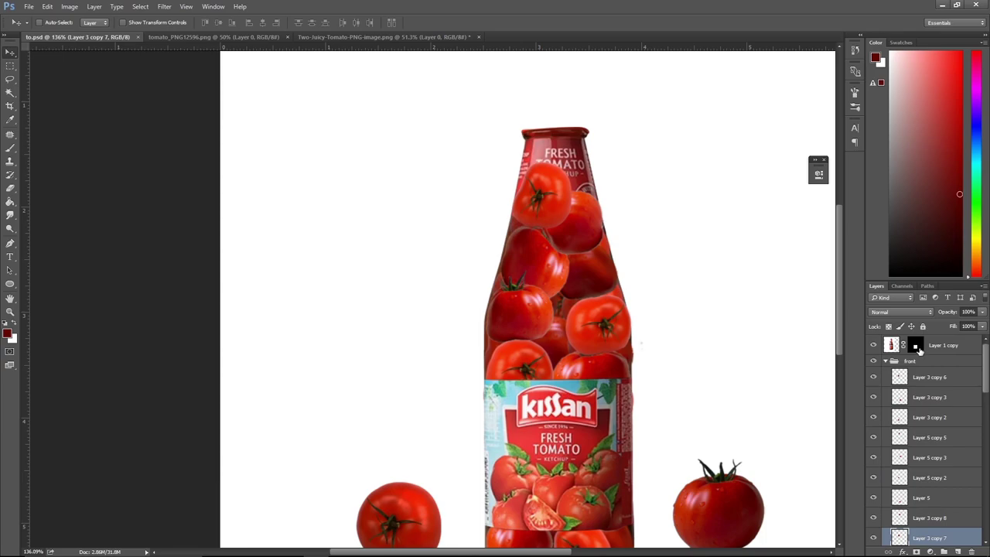
Disable Layer 1 copy's mask to reveal the whole bottle and zoom in on the neck.
{"action": "left_click", "coordinate": [917, 348], "text": "alt"}
{"action": "left_click", "coordinate": [917, 348], "text": "alt"}
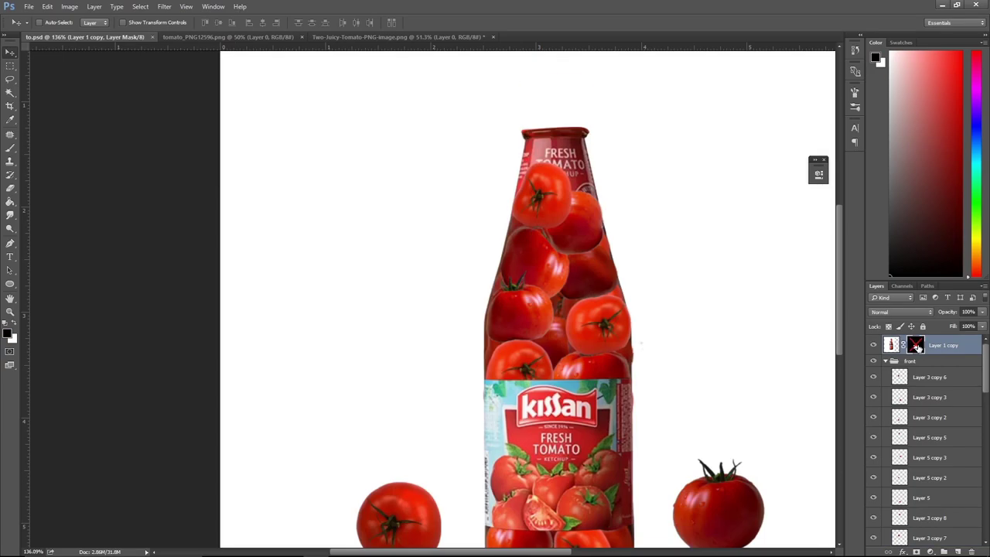
{"action": "left_click", "coordinate": [917, 346], "text": "shift"}
{"action": "scroll", "coordinate": [590, 267], "scroll_direction": "up", "scroll_amount": 2}
{"action": "scroll", "coordinate": [590, 266], "scroll_direction": "up", "scroll_amount": 2}
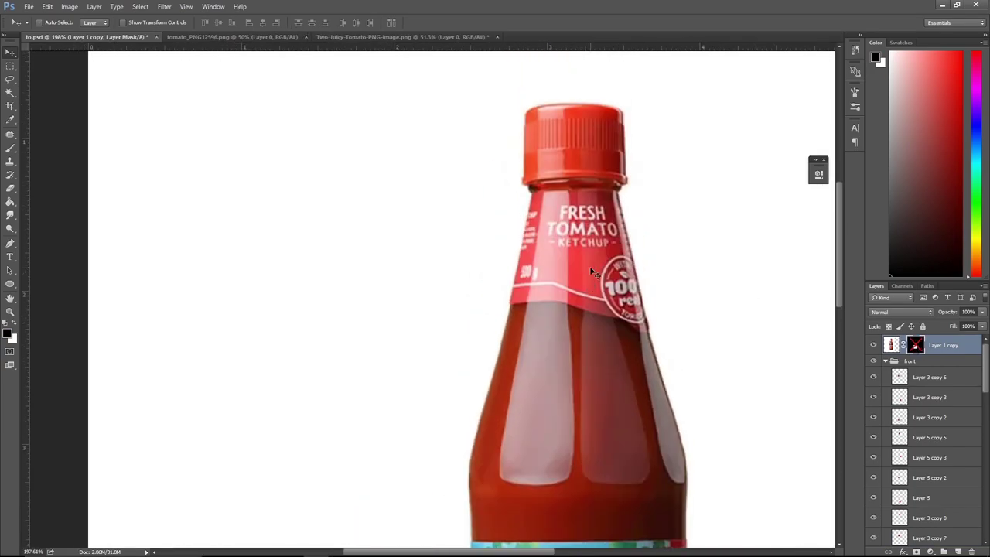
Start a Pen path at the neck label's lower edge and pan to follow that edge.
{"action": "key", "text": "p"}
{"action": "scroll", "coordinate": [548, 314], "scroll_direction": "up", "scroll_amount": 1}
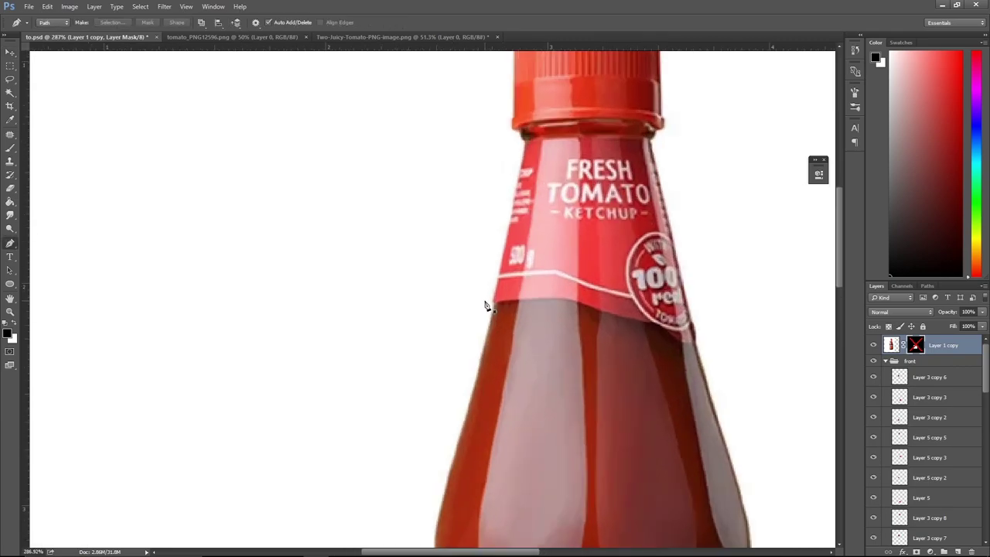
{"action": "left_click", "coordinate": [485, 302]}
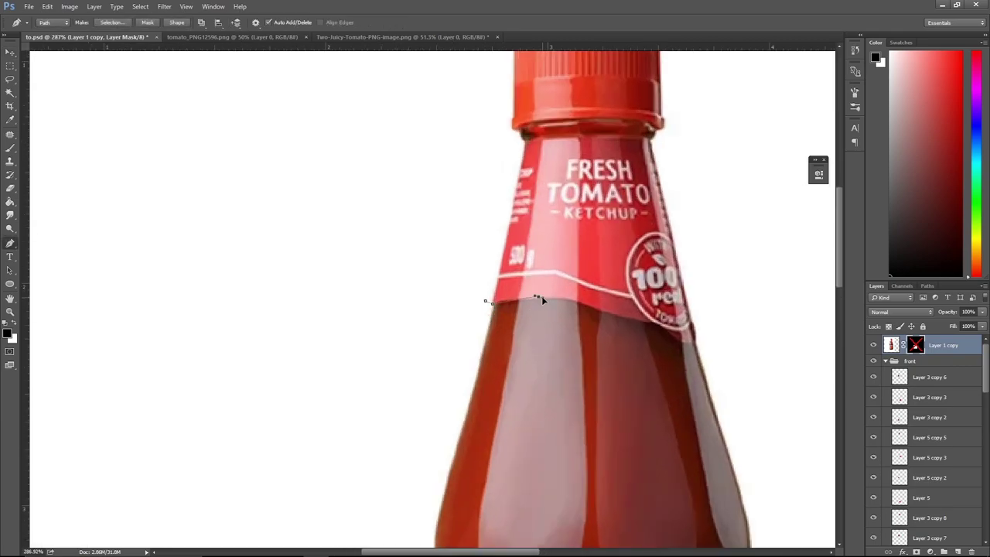
{"action": "scroll", "coordinate": [520, 307], "scroll_direction": "up", "scroll_amount": 2}
{"action": "scroll", "coordinate": [522, 311], "scroll_direction": "up", "scroll_amount": 3}
{"action": "scroll", "coordinate": [526, 318], "scroll_direction": "down", "scroll_amount": 1}
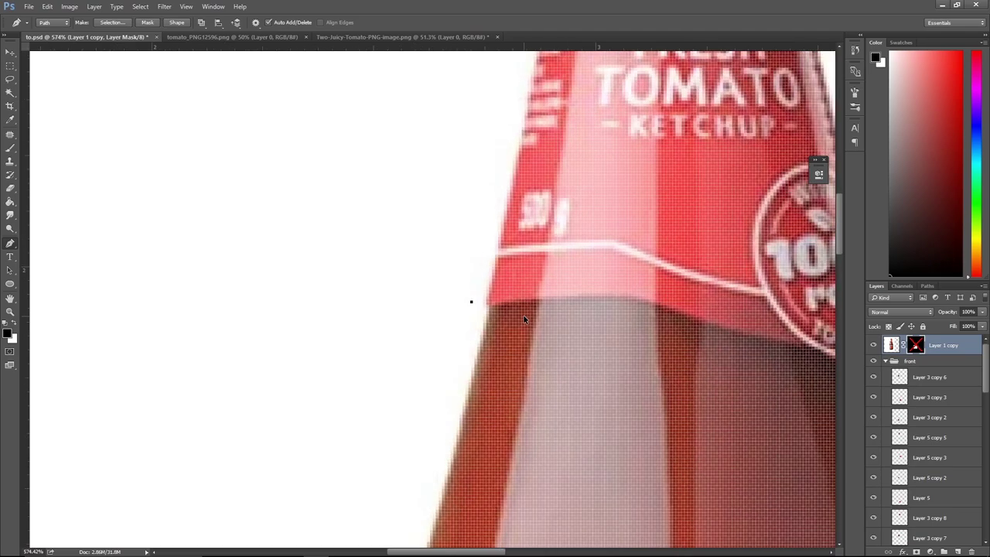
{"action": "scroll", "coordinate": [528, 320], "scroll_direction": "down", "scroll_amount": 1}
{"action": "left_click_drag", "start_coordinate": [528, 319], "coordinate": [389, 315]}
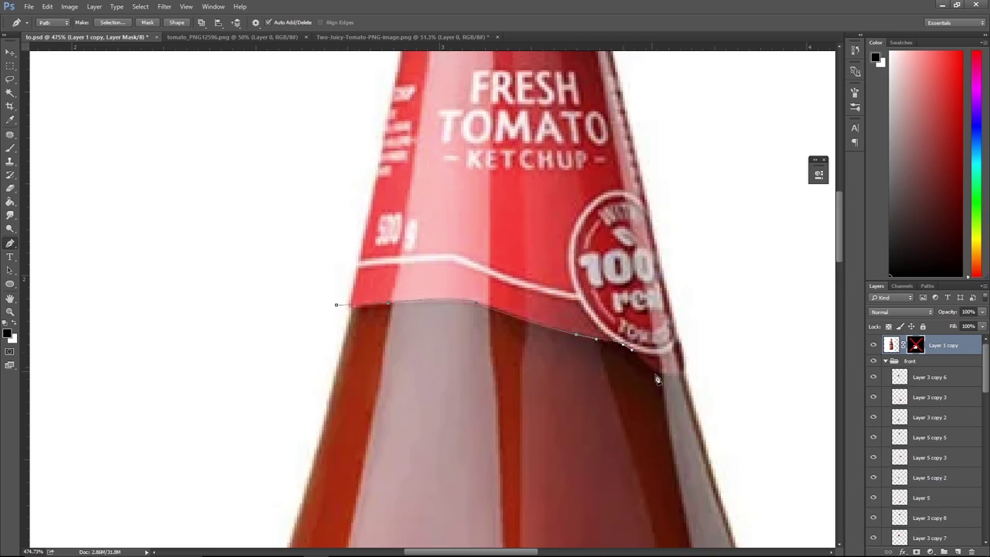
Pen-trace an outline around the bottle cap and turn it into a selection.
{"action": "scroll", "coordinate": [688, 376], "scroll_direction": "down", "scroll_amount": 1}
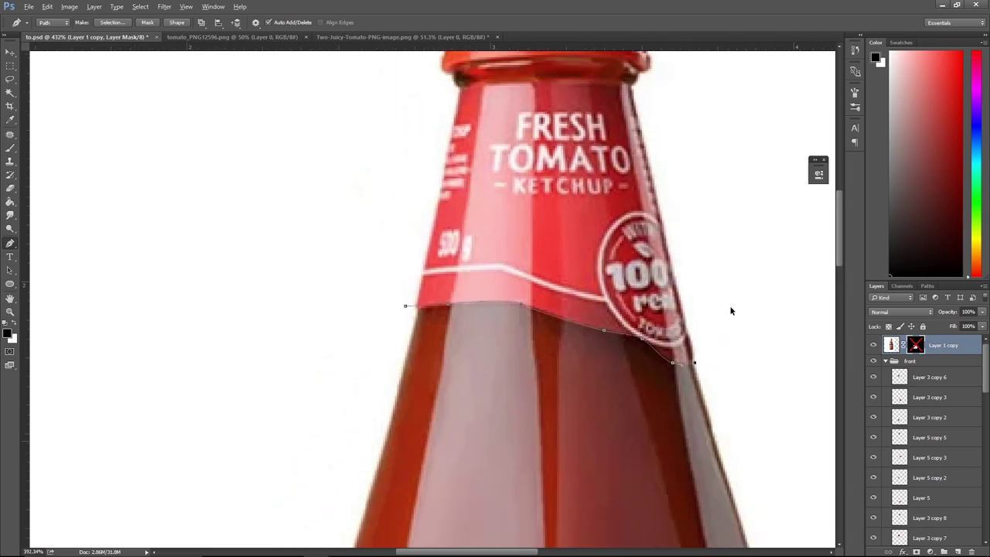
{"action": "scroll", "coordinate": [730, 309], "scroll_direction": "down", "scroll_amount": 1}
{"action": "scroll", "coordinate": [756, 260], "scroll_direction": "up", "scroll_amount": 1}
{"action": "left_click", "coordinate": [706, 228]}
{"action": "left_click", "coordinate": [687, 117]}
{"action": "left_click", "coordinate": [649, 69]}
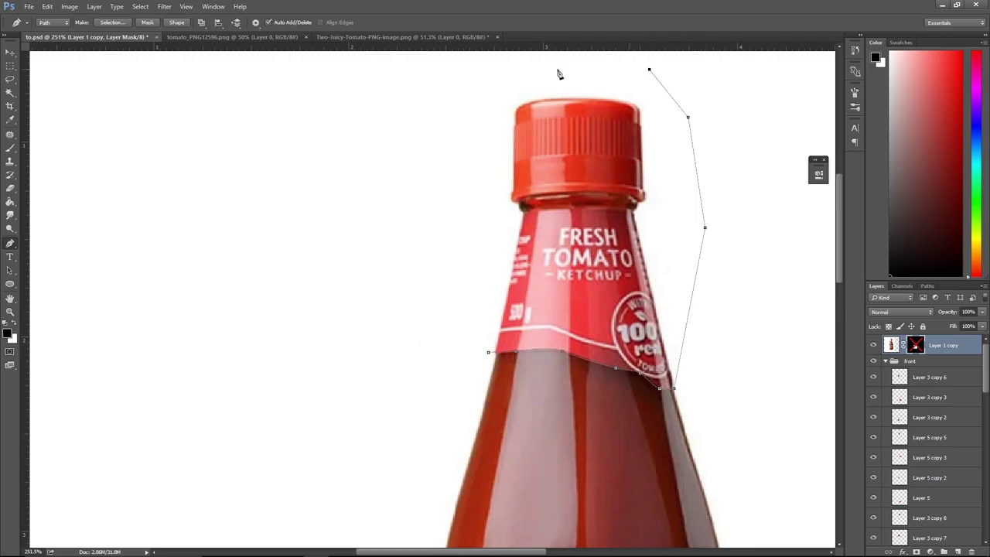
{"action": "left_click", "coordinate": [525, 69]}
{"action": "left_click", "coordinate": [430, 88]}
{"action": "left_click", "coordinate": [440, 218]}
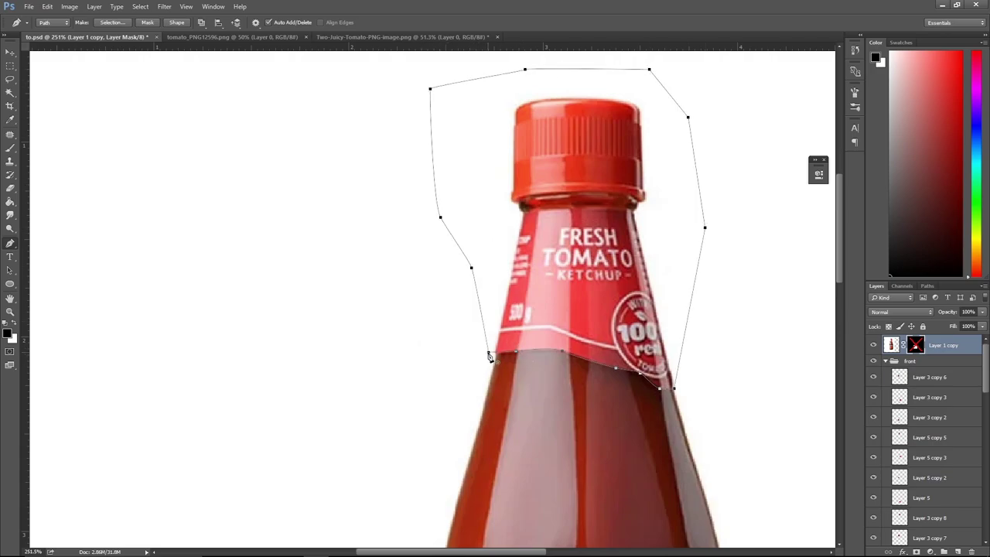
{"action": "left_click", "coordinate": [489, 352]}
{"action": "key", "text": "ctrl+Return"}
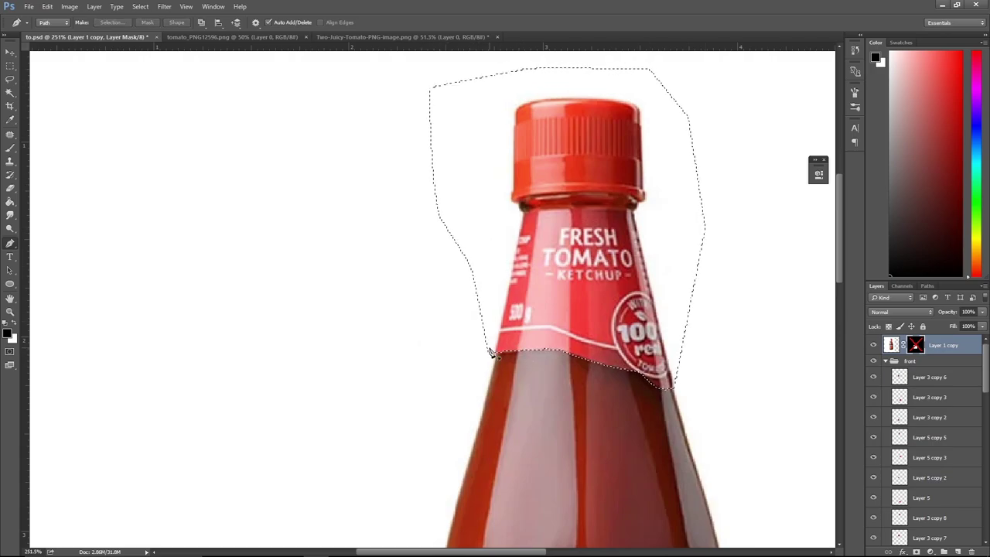
Fill the cap selection in Layer 1 copy's mask black, then white, checking the mask view.
{"action": "key", "text": "alt+BackSpace"}
{"action": "left_click", "coordinate": [916, 345], "text": "alt"}
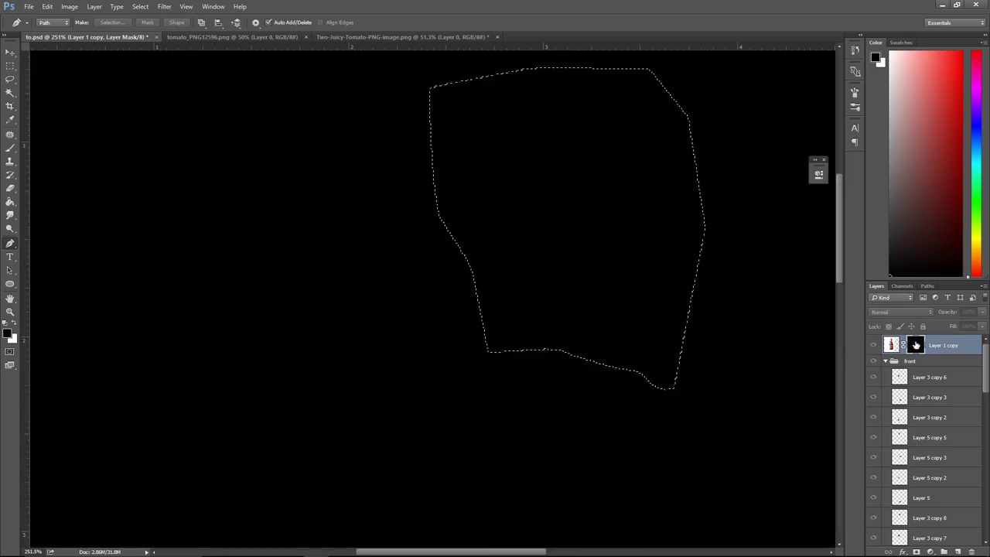
{"action": "left_click", "coordinate": [916, 345], "text": "alt"}
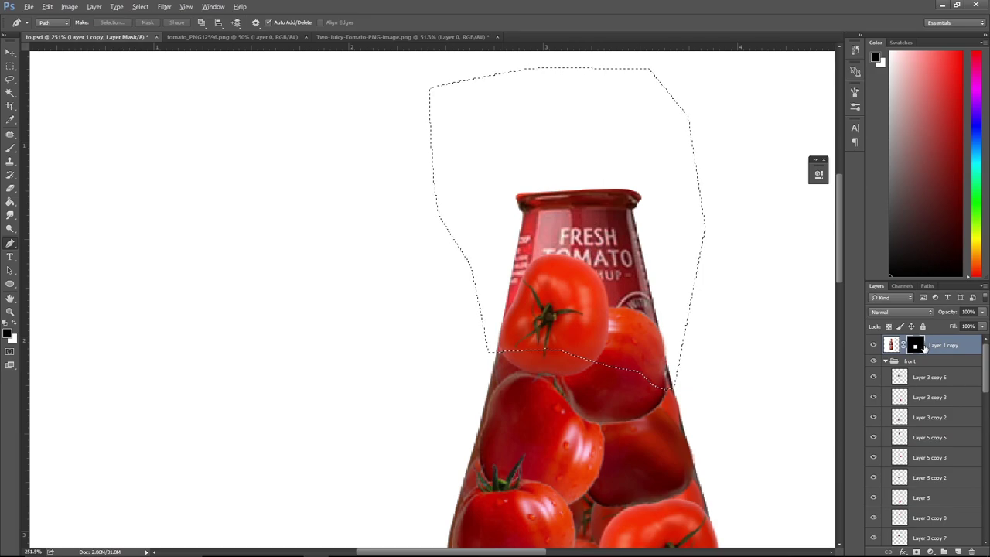
{"action": "scroll", "coordinate": [700, 392], "scroll_direction": "down", "scroll_amount": 4}
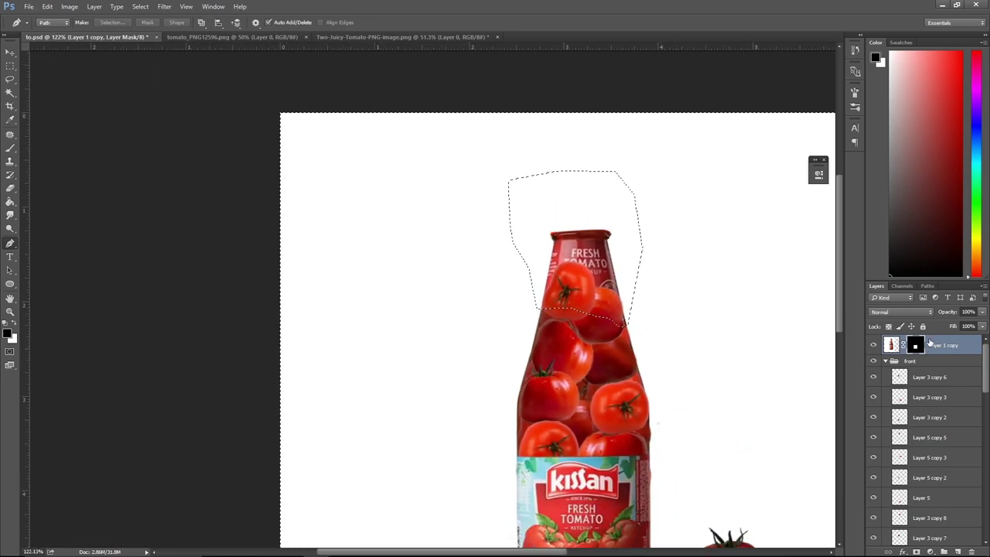
{"action": "left_click", "coordinate": [917, 347], "text": "alt"}
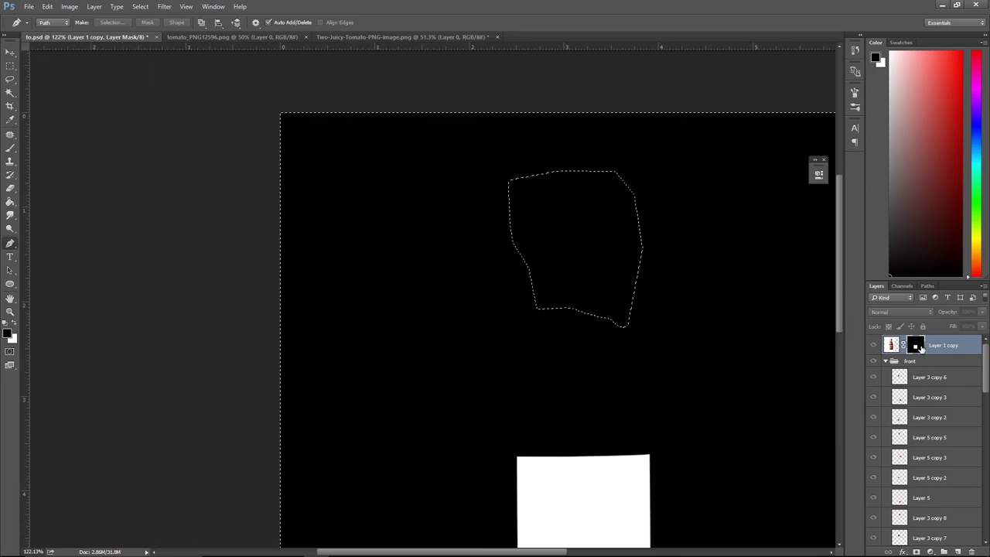
{"action": "left_click", "coordinate": [921, 349], "text": "shift"}
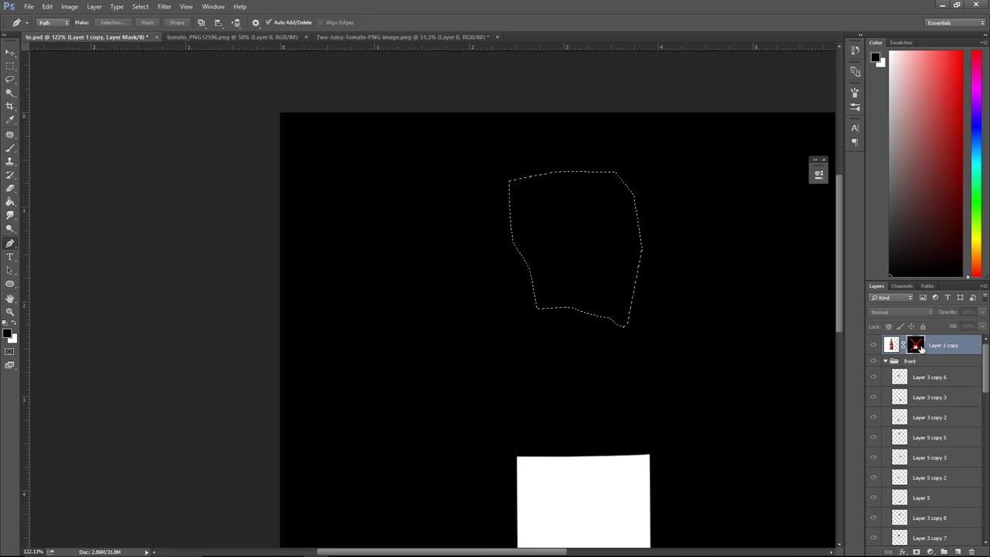
{"action": "key", "text": "x"}
{"action": "key", "text": "alt+BackSpace"}
Load Layer 1's mask as a selection and invert it.
{"action": "scroll", "coordinate": [921, 371], "scroll_direction": "down", "scroll_amount": 3}
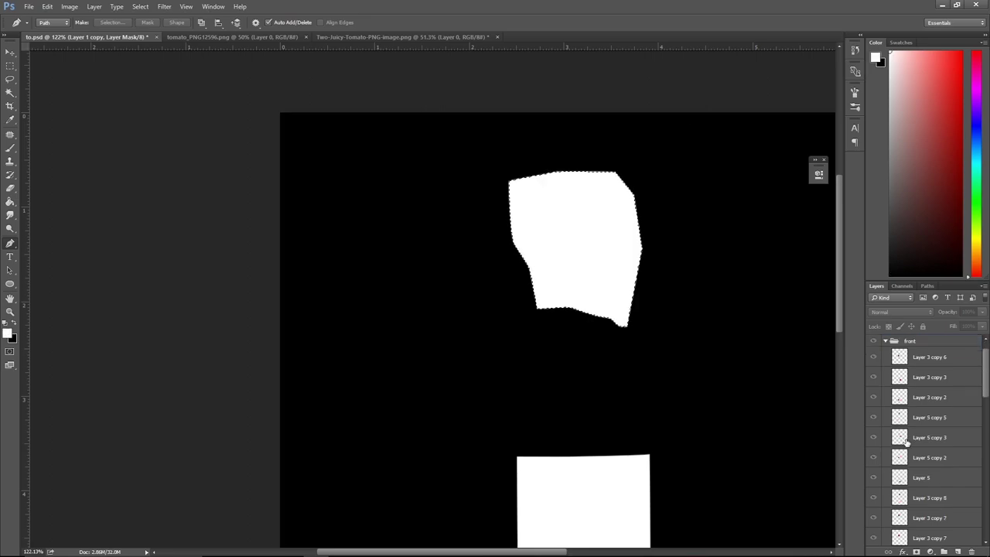
{"action": "scroll", "coordinate": [919, 433], "scroll_direction": "down", "scroll_amount": 3}
{"action": "scroll", "coordinate": [917, 495], "scroll_direction": "down", "scroll_amount": 3}
{"action": "scroll", "coordinate": [913, 513], "scroll_direction": "down", "scroll_amount": 3}
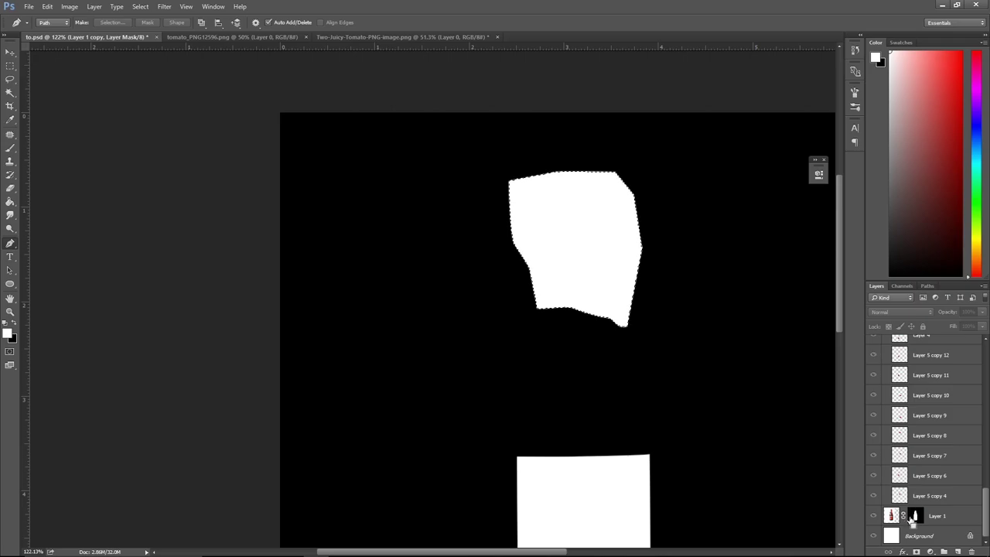
{"action": "left_click", "coordinate": [918, 518], "text": "ctrl"}
{"action": "key", "text": "ctrl+shift+i"}
Fill Layer 1 copy's mask black outside the bottle outline, then deselect.
{"action": "key", "text": "b"}
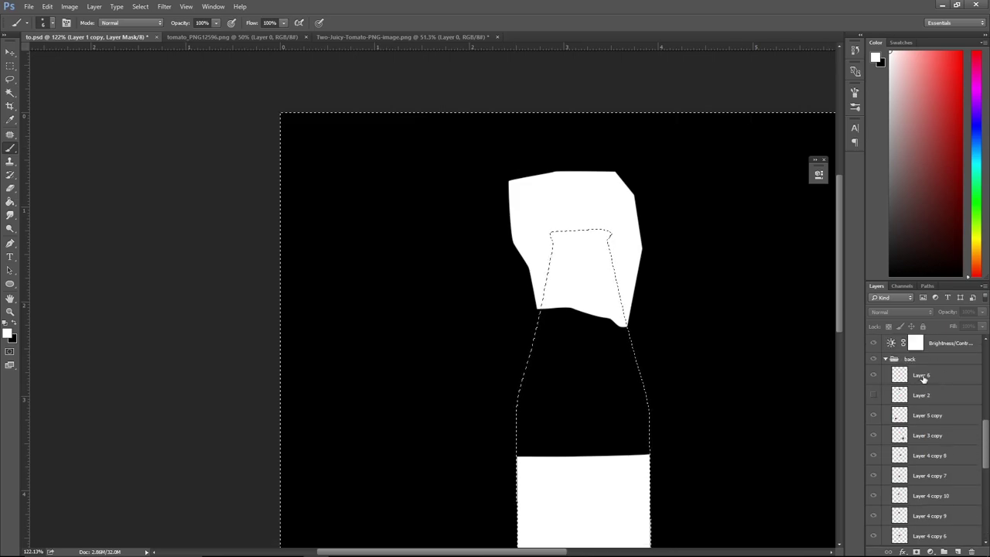
{"action": "scroll", "coordinate": [901, 373], "scroll_direction": "up", "scroll_amount": 5}
{"action": "scroll", "coordinate": [901, 373], "scroll_direction": "up", "scroll_amount": 4}
{"action": "left_click", "coordinate": [915, 345], "text": "alt"}
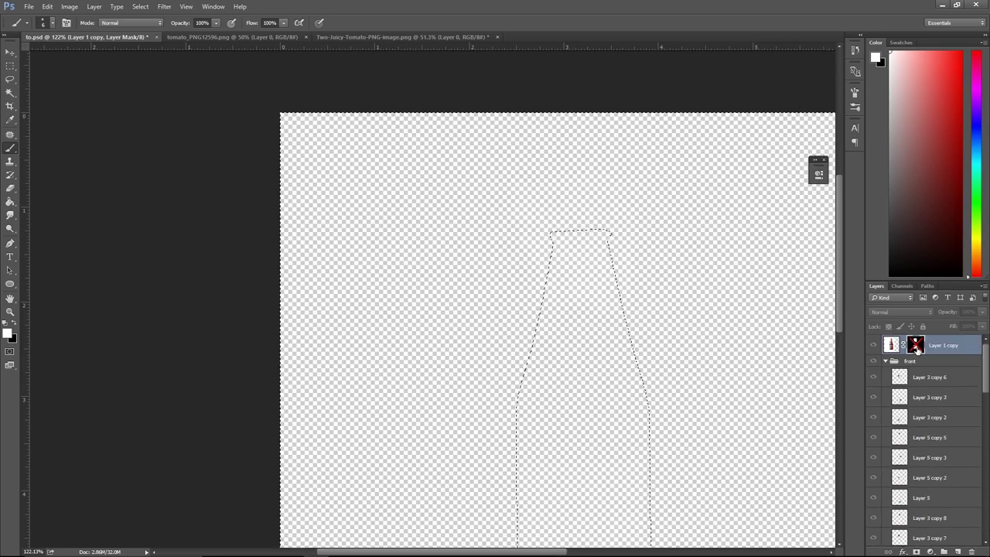
{"action": "left_click", "coordinate": [915, 346], "text": "alt"}
{"action": "key", "text": "x"}
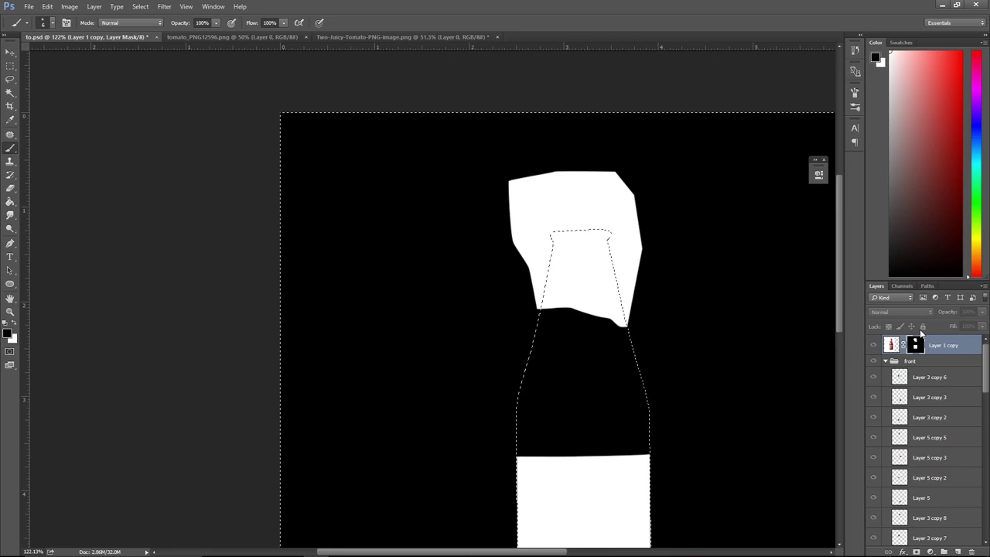
{"action": "key", "text": "alt+BackSpace"}
{"action": "key", "text": "ctrl+d"}
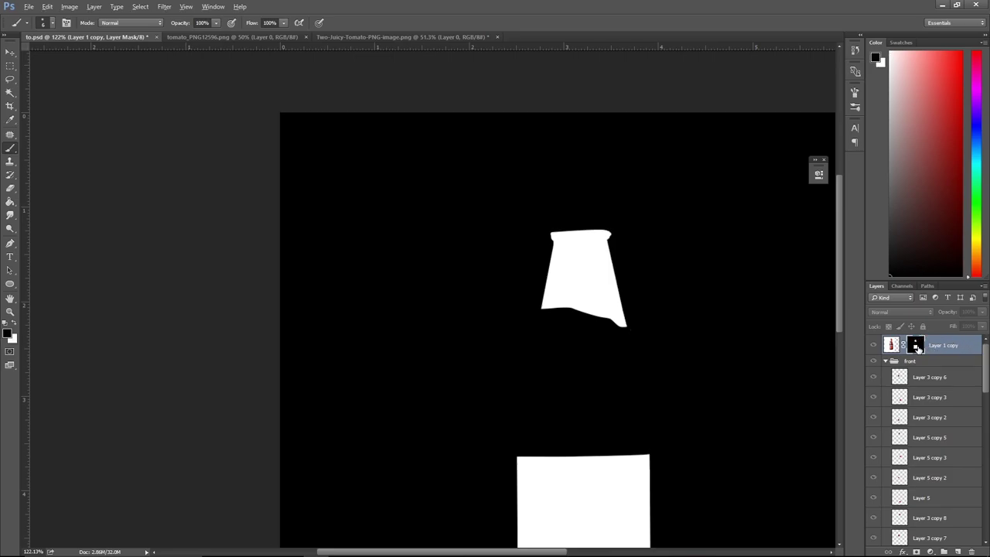
{"action": "left_click", "coordinate": [916, 348], "text": "alt"}
{"action": "scroll", "coordinate": [644, 304], "scroll_direction": "down", "scroll_amount": 1}
Show the red cap layer, Layer 2, and bring it to the top of the stack.
{"action": "scroll", "coordinate": [678, 307], "scroll_direction": "down", "scroll_amount": 1}
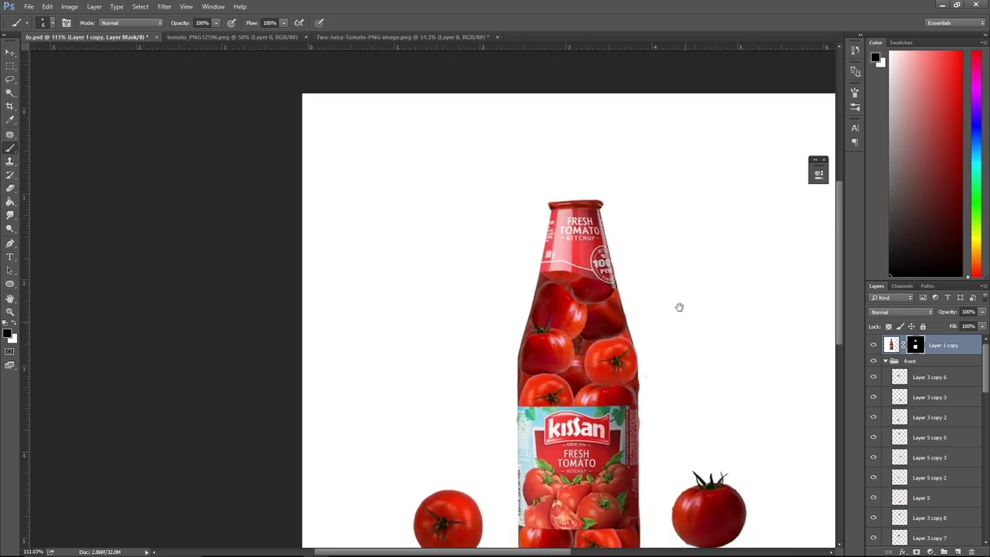
{"action": "scroll", "coordinate": [932, 388], "scroll_direction": "down", "scroll_amount": 5}
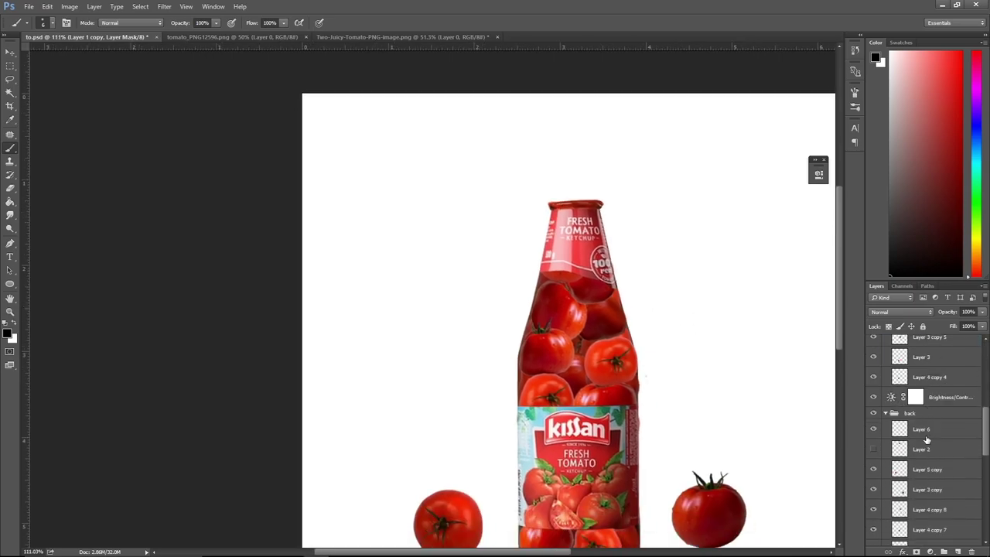
{"action": "left_click", "coordinate": [873, 451]}
{"action": "left_click", "coordinate": [923, 451]}
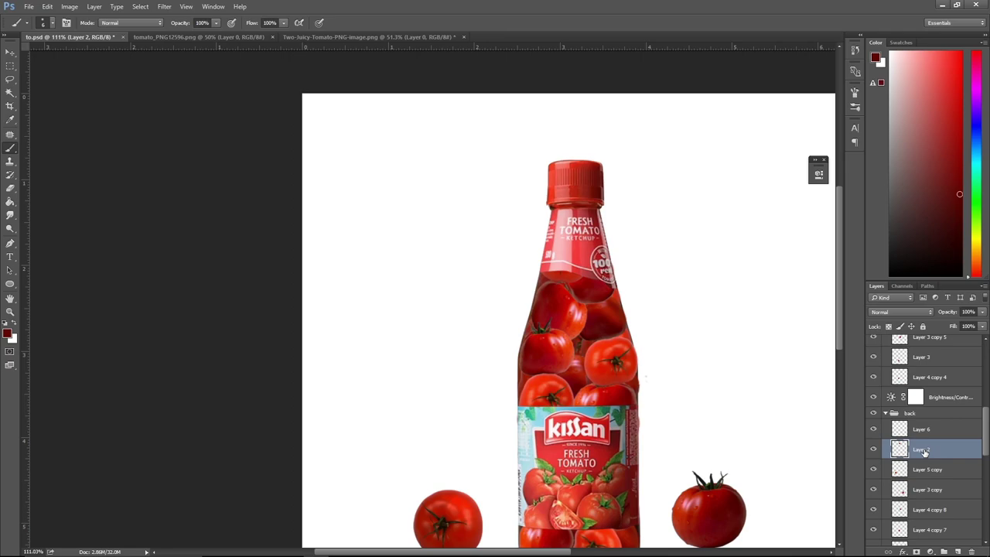
{"action": "key", "text": "ctrl+shift+bracketright"}
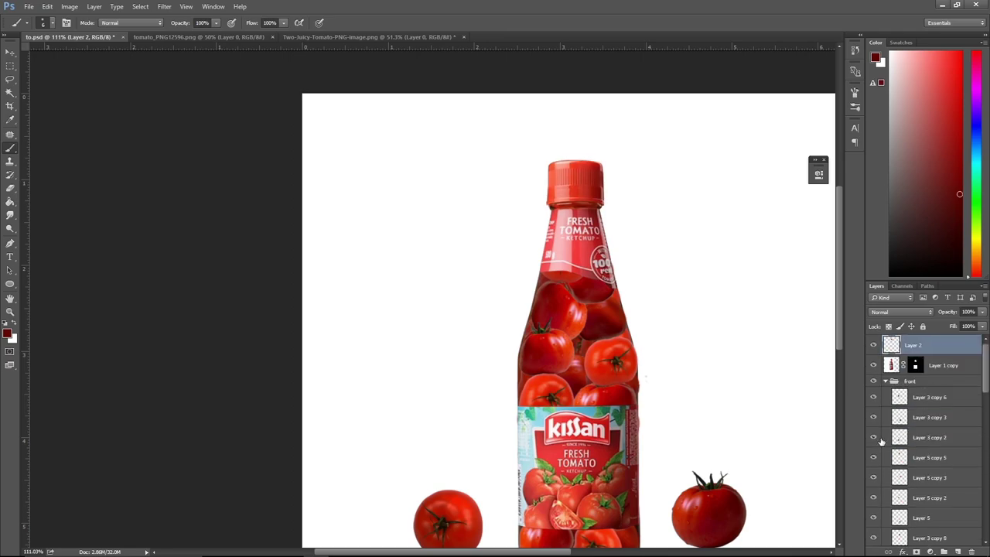
Hide Layer 1, fit the document in the window, and save.
{"action": "scroll", "coordinate": [880, 441], "scroll_direction": "down", "scroll_amount": 5}
{"action": "scroll", "coordinate": [885, 464], "scroll_direction": "down", "scroll_amount": 5}
{"action": "scroll", "coordinate": [894, 492], "scroll_direction": "down", "scroll_amount": 5}
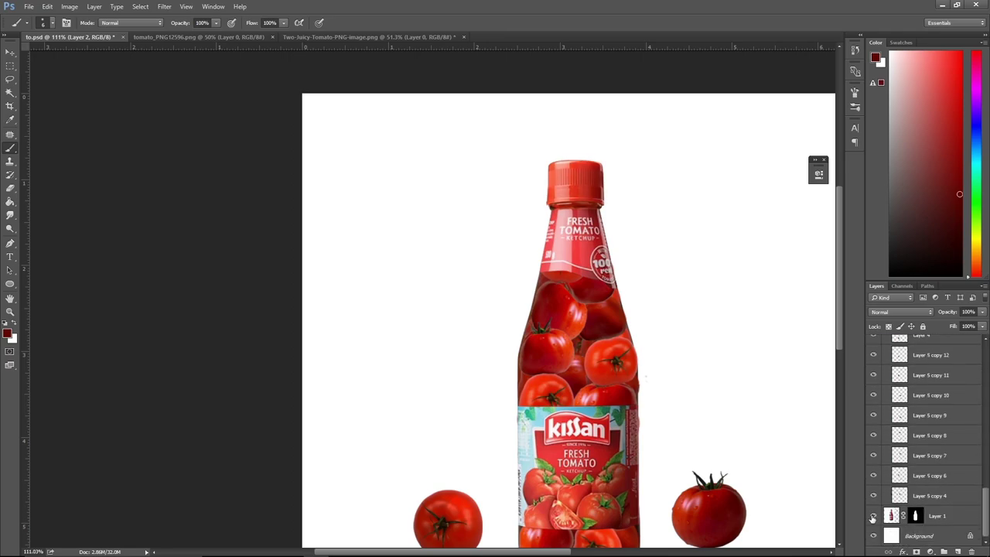
{"action": "left_click", "coordinate": [873, 518]}
{"action": "key", "text": "ctrl+0"}
{"action": "key", "text": "ctrl+s"}
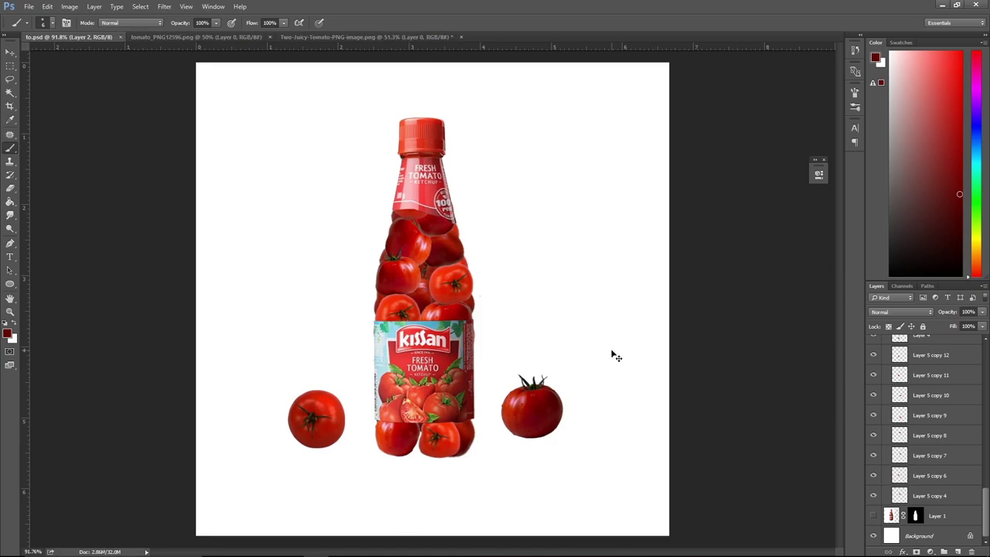
With the Move tool, pick the tomato at the bottle's base.
{"action": "scroll", "coordinate": [565, 429], "scroll_direction": "up", "scroll_amount": 2}
{"action": "scroll", "coordinate": [553, 410], "scroll_direction": "up", "scroll_amount": 1}
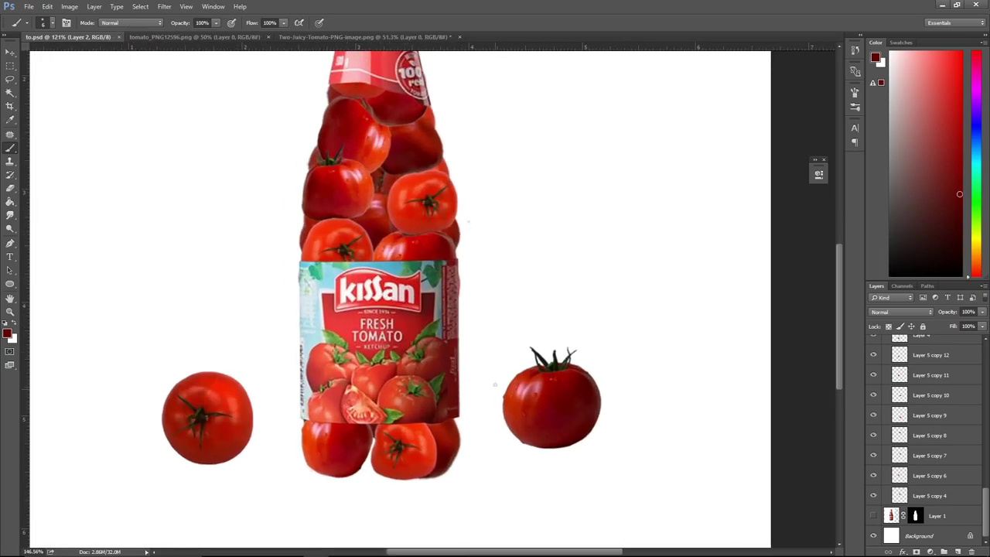
{"action": "scroll", "coordinate": [554, 400], "scroll_direction": "up", "scroll_amount": 1}
{"action": "scroll", "coordinate": [576, 372], "scroll_direction": "down", "scroll_amount": 1}
{"action": "scroll", "coordinate": [601, 307], "scroll_direction": "down", "scroll_amount": 1}
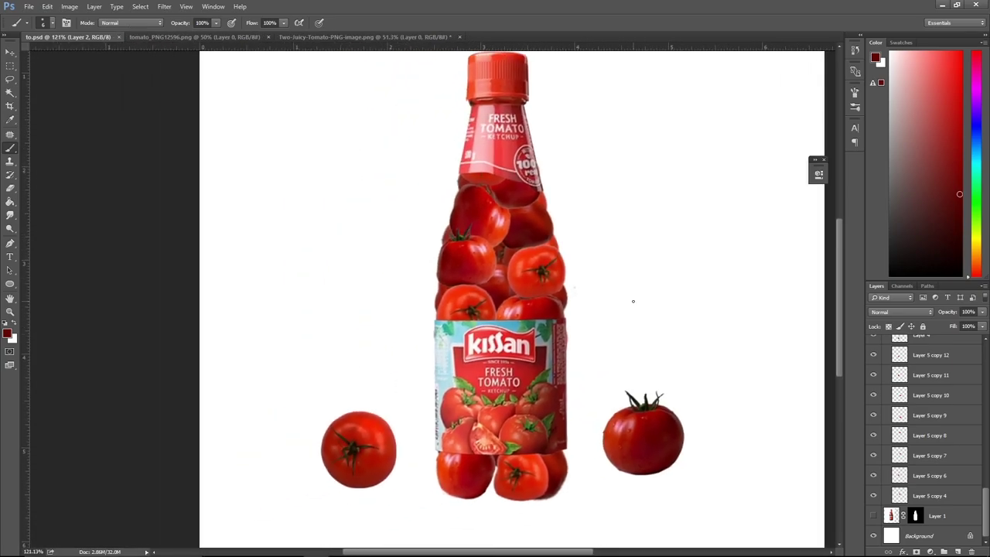
{"action": "scroll", "coordinate": [621, 307], "scroll_direction": "up", "scroll_amount": 1}
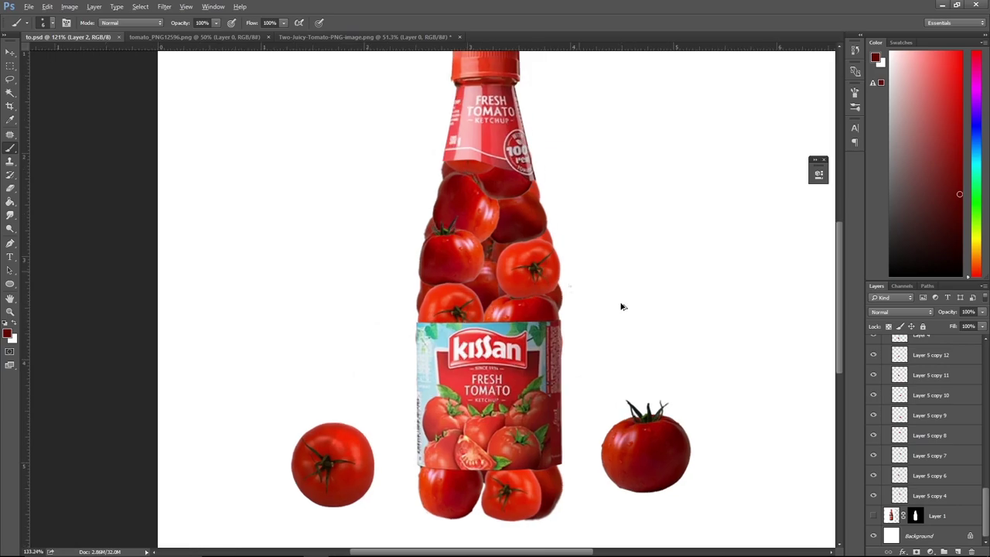
{"action": "scroll", "coordinate": [629, 295], "scroll_direction": "down", "scroll_amount": 1}
{"action": "scroll", "coordinate": [680, 294], "scroll_direction": "up", "scroll_amount": 2}
{"action": "scroll", "coordinate": [691, 331], "scroll_direction": "down", "scroll_amount": 1}
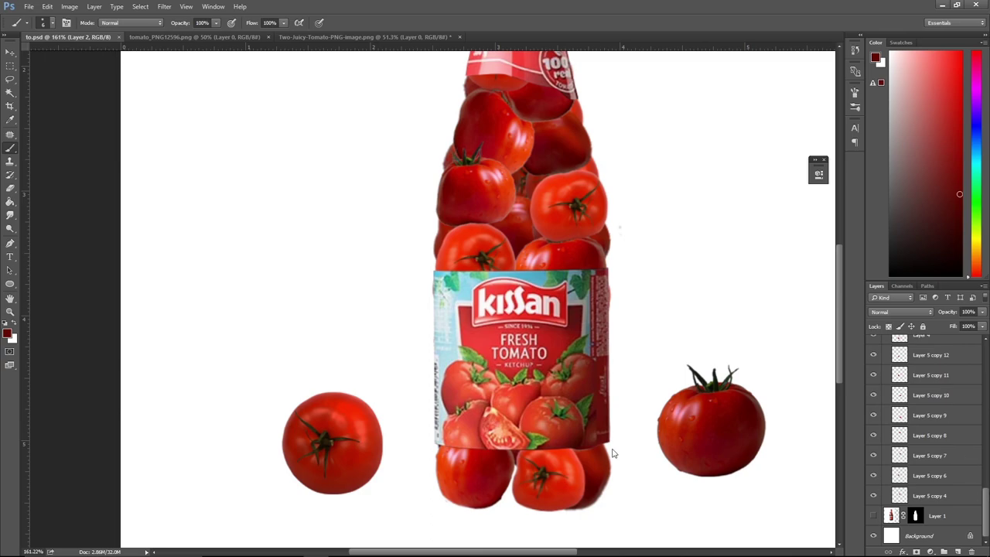
{"action": "key", "text": "v"}
{"action": "left_click", "coordinate": [681, 418]}
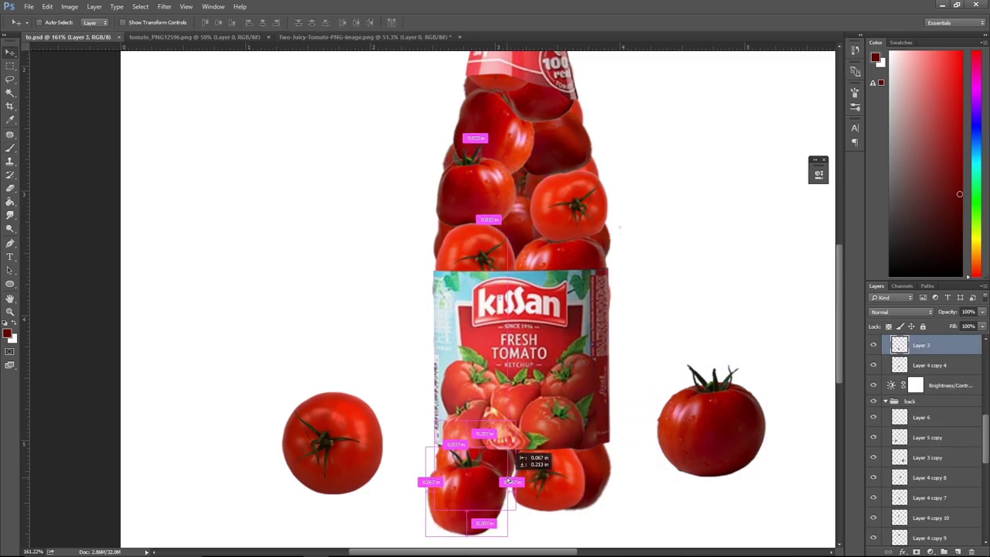
Drag a copy of the tomato layer into the bottle's lower right.
{"action": "left_click", "coordinate": [518, 461]}
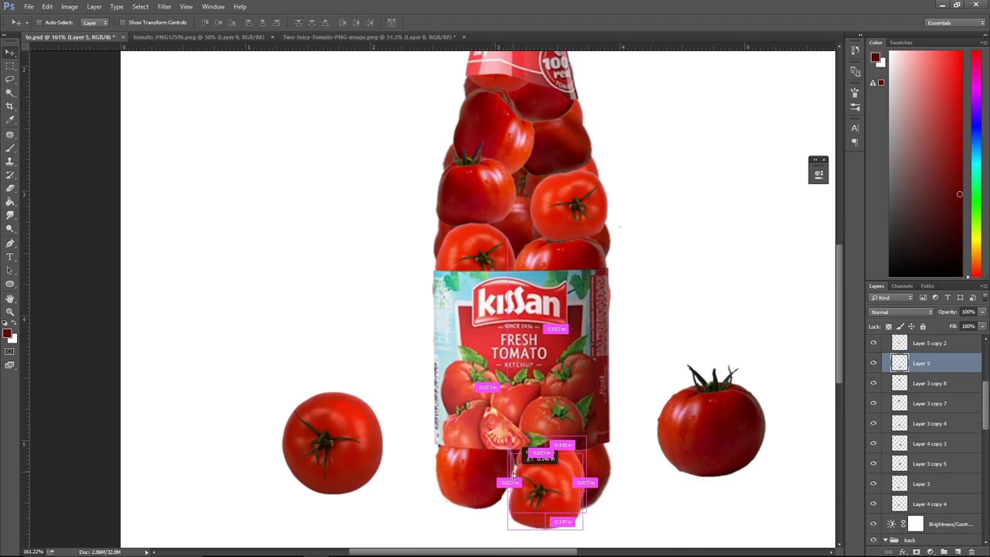
{"action": "scroll", "coordinate": [962, 455], "scroll_direction": "down", "scroll_amount": 3}
{"action": "scroll", "coordinate": [962, 455], "scroll_direction": "down", "scroll_amount": 3}
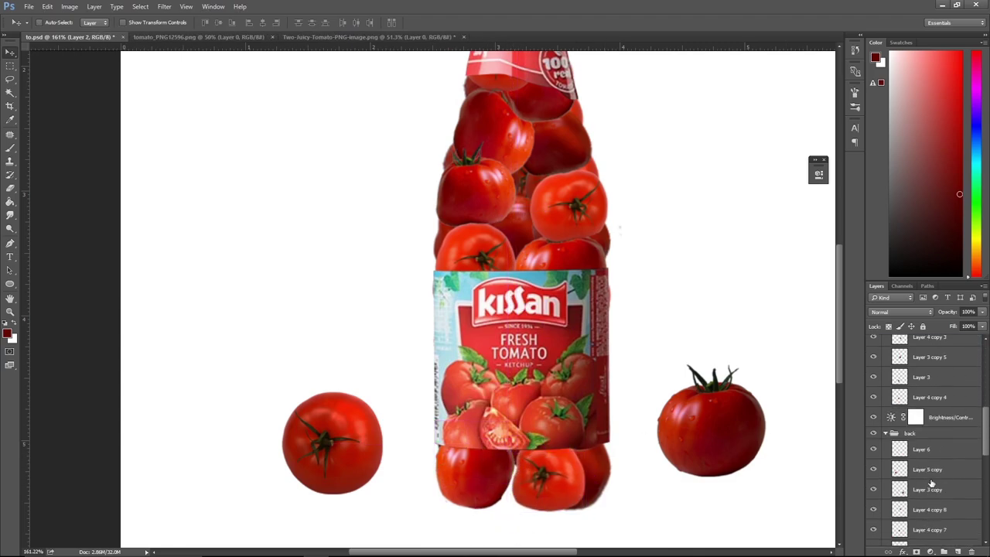
{"action": "scroll", "coordinate": [931, 483], "scroll_direction": "down", "scroll_amount": 3}
{"action": "scroll", "coordinate": [515, 438], "scroll_direction": "up", "scroll_amount": 1}
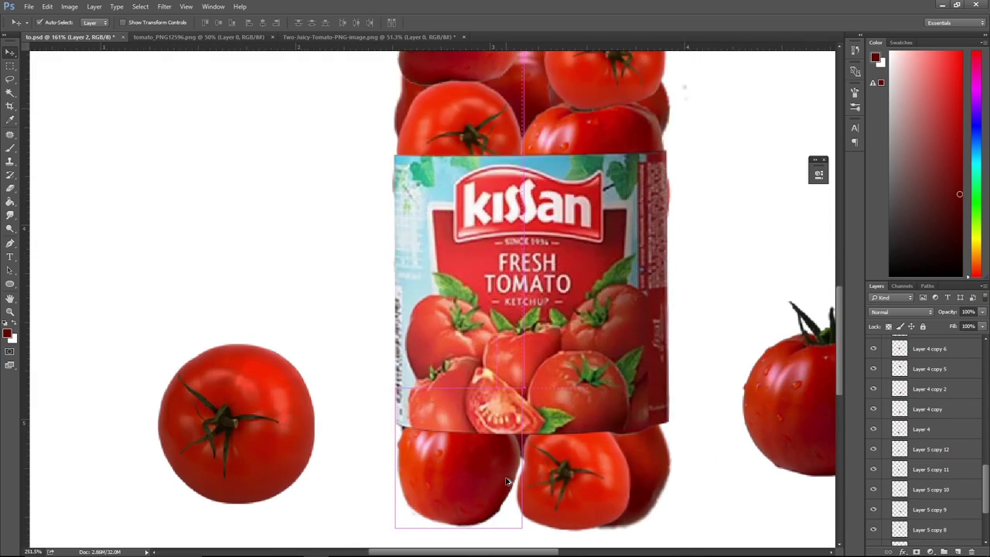
{"action": "scroll", "coordinate": [526, 435], "scroll_direction": "up", "scroll_amount": 1}
{"action": "left_click", "coordinate": [535, 432], "text": "ctrl"}
{"action": "mouse_move", "coordinate": [535, 432]}
{"action": "left_mouse_down"}
{"action": "mouse_move", "coordinate": [480, 511]}
{"action": "mouse_move", "coordinate": [598, 515]}
{"action": "left_mouse_up"}
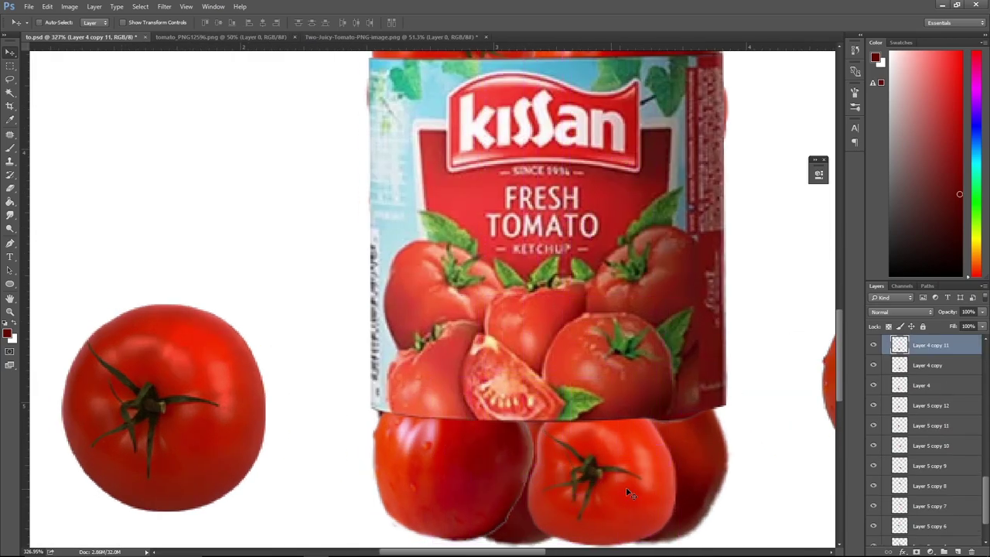
{"action": "scroll", "coordinate": [541, 495], "scroll_direction": "down", "scroll_amount": 2}
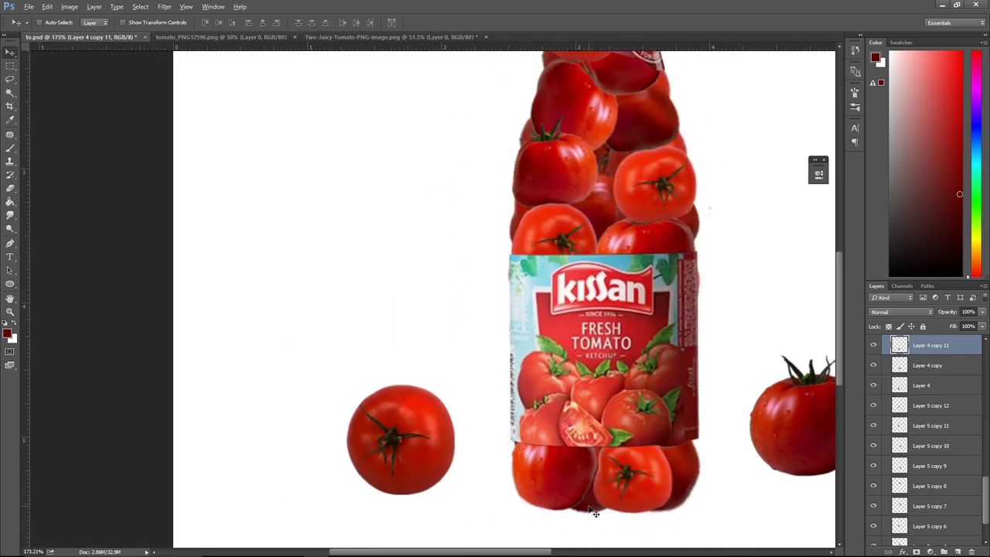
{"action": "left_click_drag", "start_coordinate": [598, 514], "coordinate": [667, 467]}
Show Layer 1 again and nudge the tomato copy into place at the bottle's bottom.
{"action": "scroll", "coordinate": [718, 419], "scroll_direction": "down", "scroll_amount": 1}
{"action": "scroll", "coordinate": [718, 431], "scroll_direction": "down", "scroll_amount": 3}
{"action": "scroll", "coordinate": [596, 426], "scroll_direction": "up", "scroll_amount": 2}
{"action": "scroll", "coordinate": [452, 459], "scroll_direction": "up", "scroll_amount": 2}
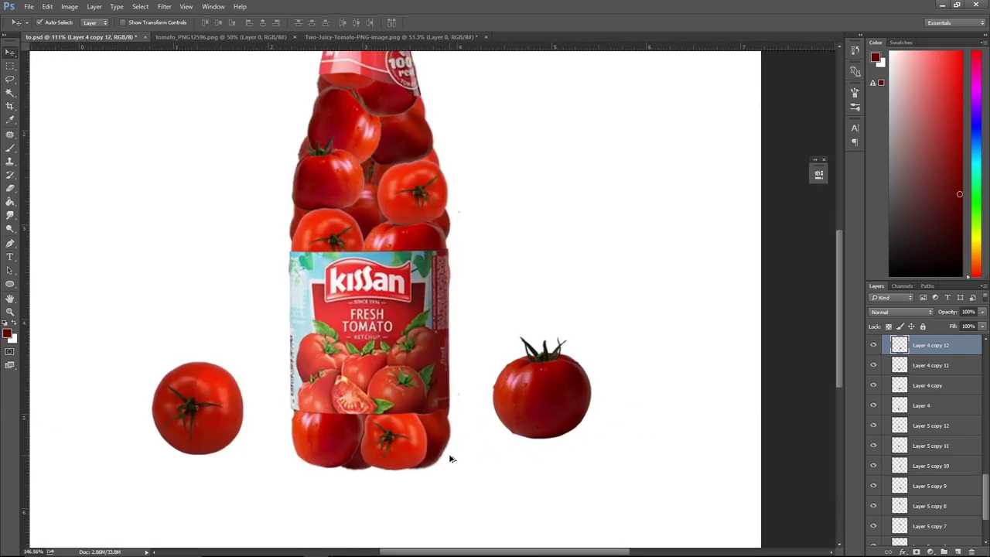
{"action": "scroll", "coordinate": [452, 459], "scroll_direction": "up", "scroll_amount": 1}
{"action": "scroll", "coordinate": [550, 389], "scroll_direction": "up", "scroll_amount": 1}
{"action": "scroll", "coordinate": [583, 389], "scroll_direction": "up", "scroll_amount": 1}
{"action": "scroll", "coordinate": [627, 403], "scroll_direction": "up", "scroll_amount": 1}
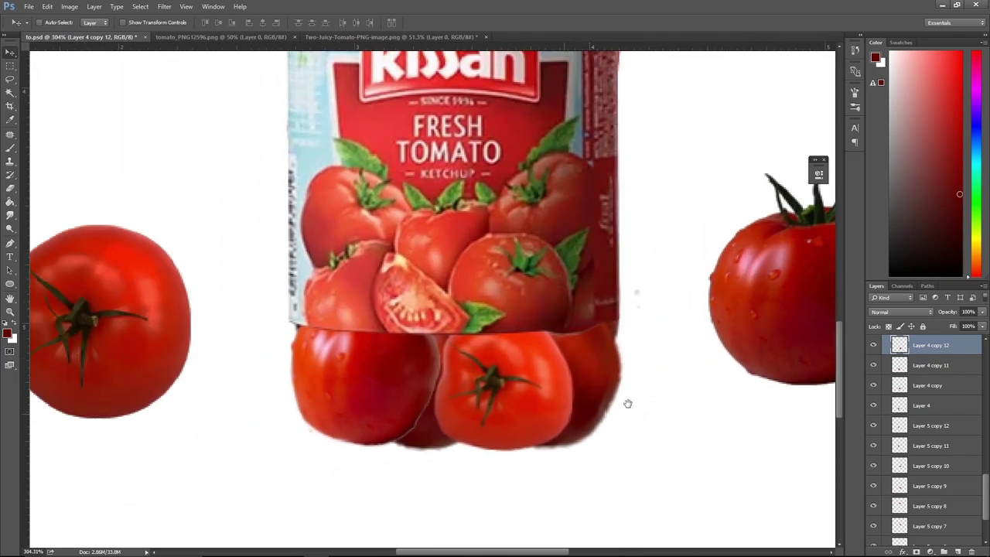
{"action": "left_click_drag", "start_coordinate": [627, 403], "coordinate": [655, 399]}
{"action": "scroll", "coordinate": [941, 506], "scroll_direction": "down", "scroll_amount": 3}
{"action": "left_click", "coordinate": [874, 516]}
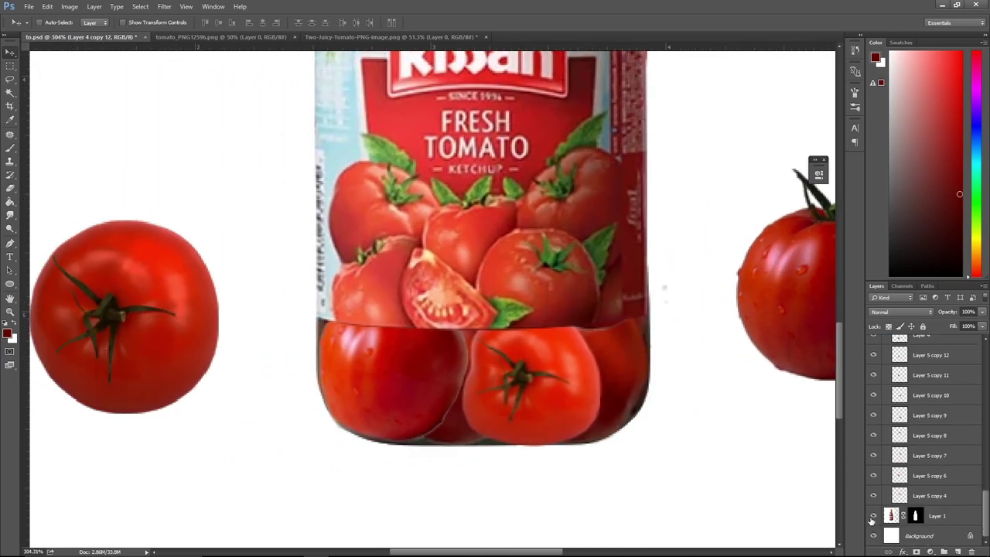
{"action": "scroll", "coordinate": [710, 441], "scroll_direction": "up", "scroll_amount": 1}
{"action": "scroll", "coordinate": [709, 441], "scroll_direction": "up", "scroll_amount": 1}
{"action": "left_click_drag", "start_coordinate": [616, 285], "coordinate": [612, 283]}
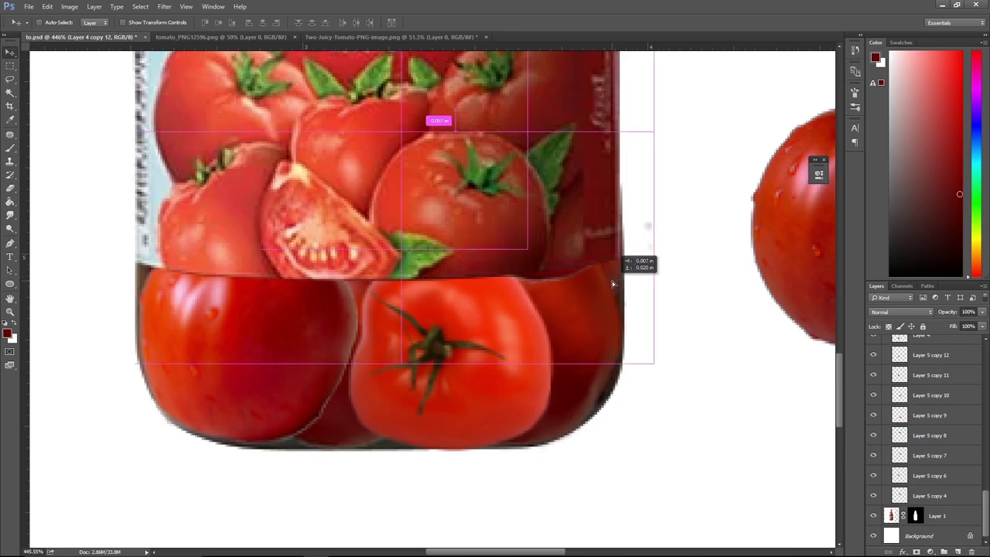
{"action": "left_click", "coordinate": [604, 345]}
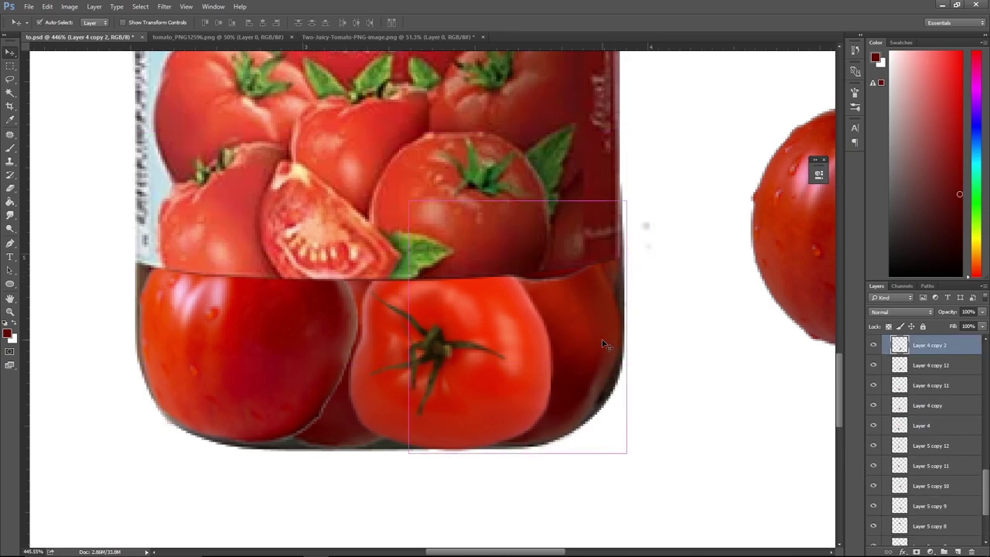
Puppet-warp Layer 4 copy 2's tomato, raising its top and pushing its lower right into the corner.
{"action": "left_click", "coordinate": [48, 9]}
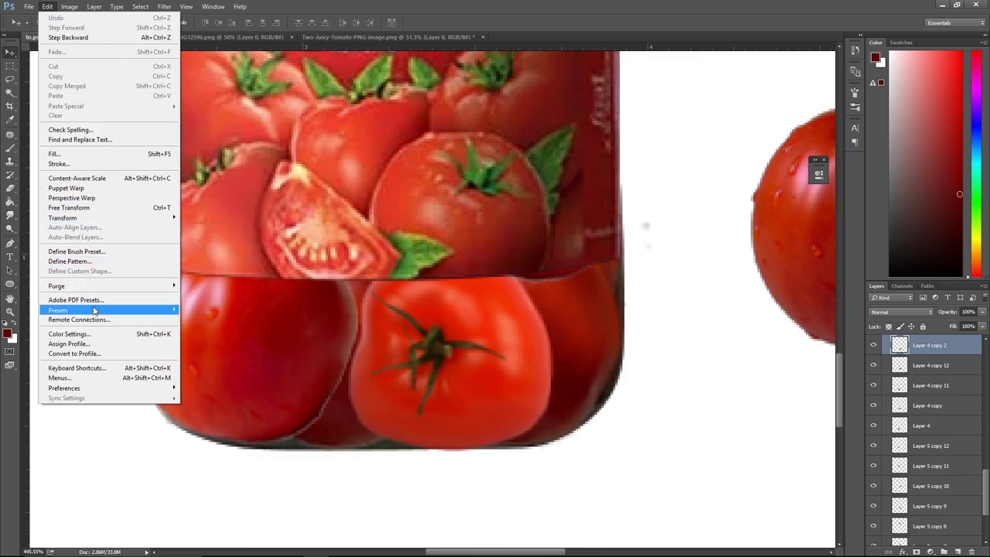
{"action": "left_click", "coordinate": [65, 188]}
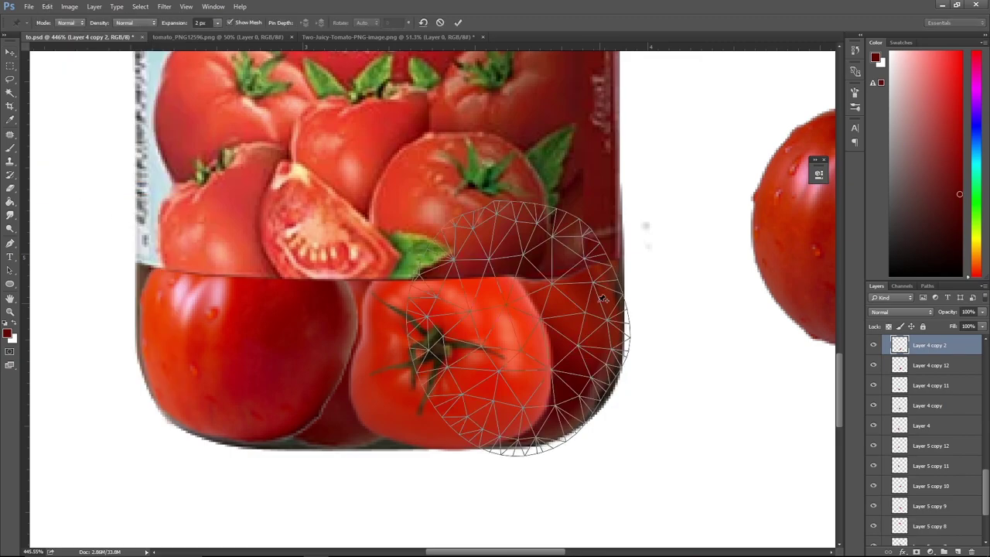
{"action": "left_click", "coordinate": [578, 302]}
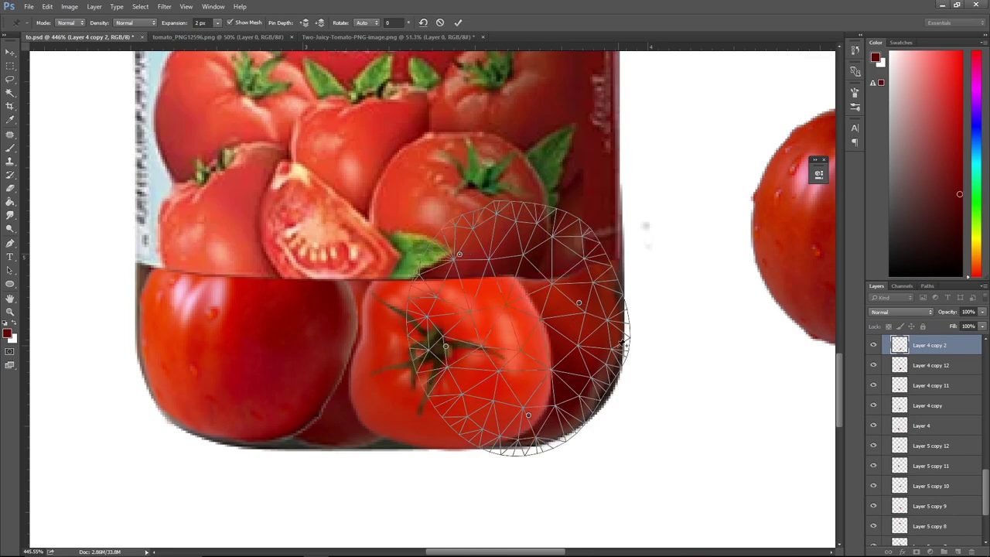
{"action": "left_click", "coordinate": [589, 292]}
{"action": "left_click", "coordinate": [490, 226]}
{"action": "left_click_drag", "start_coordinate": [580, 305], "coordinate": [579, 262]}
{"action": "left_click_drag", "start_coordinate": [584, 368], "coordinate": [593, 372]}
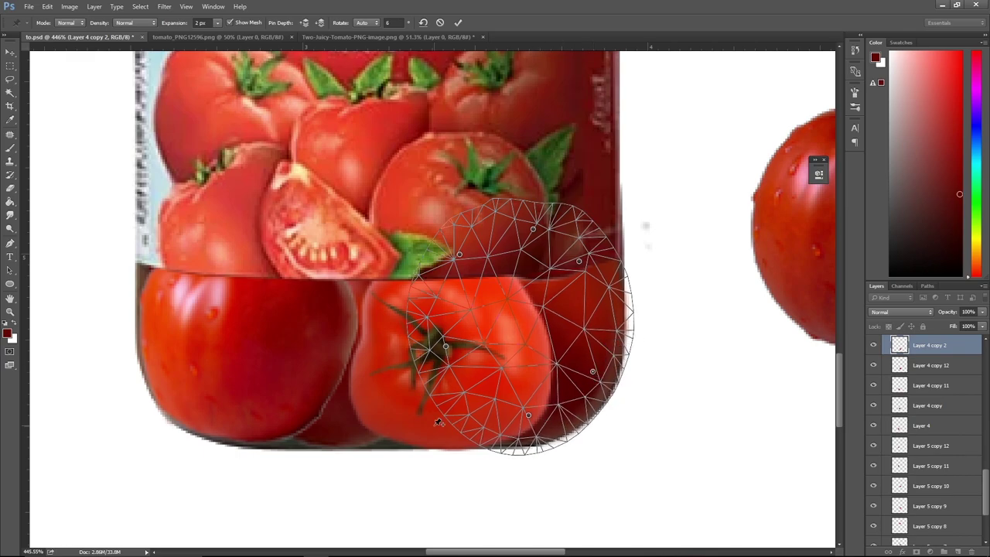
{"action": "key", "text": "Return"}
{"action": "left_click_drag", "start_coordinate": [362, 417], "coordinate": [455, 433]}
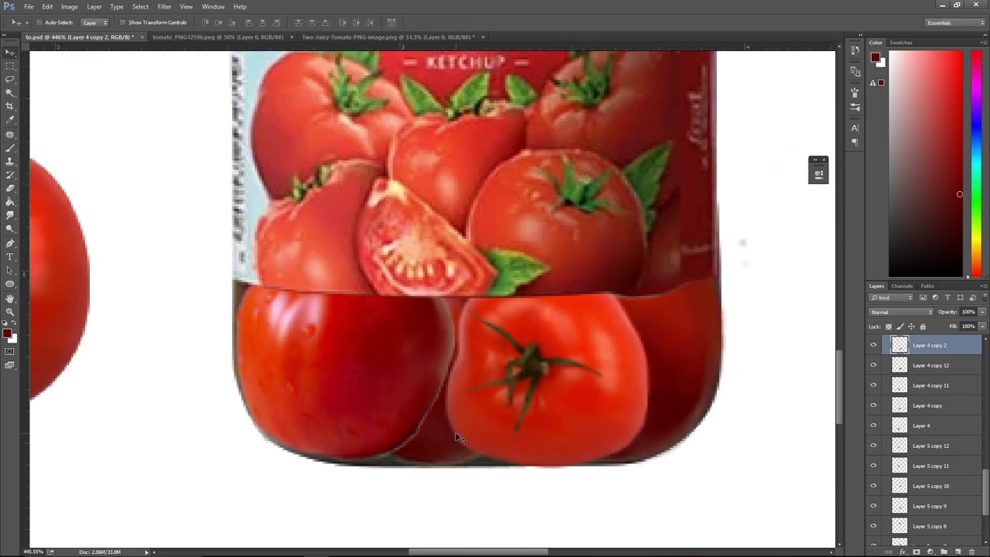
{"action": "left_click", "coordinate": [516, 424], "text": "ctrl"}
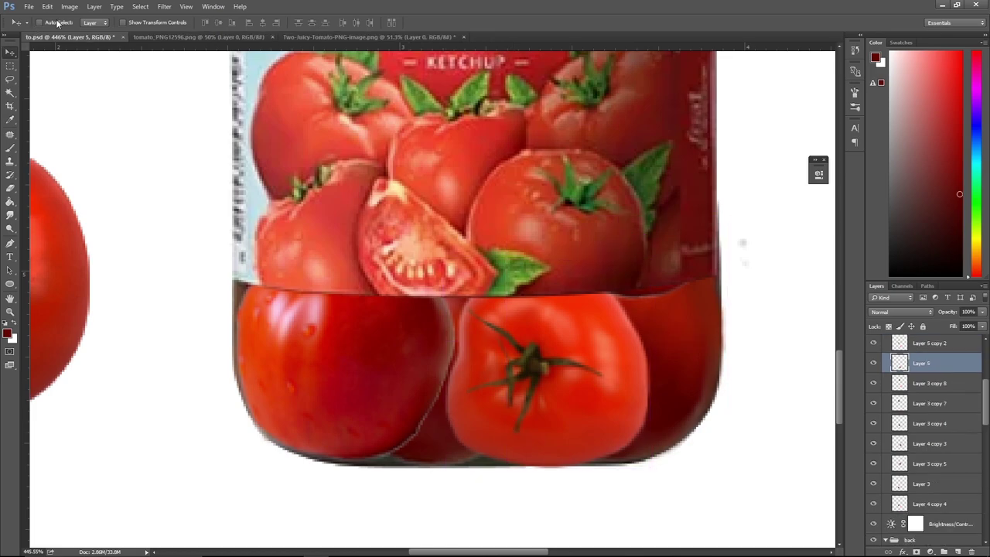
Puppet-warp the Layer 5 tomato, re-pinning its lower-right edge and raising its bottom to the base.
{"action": "left_click", "coordinate": [28, 6]}
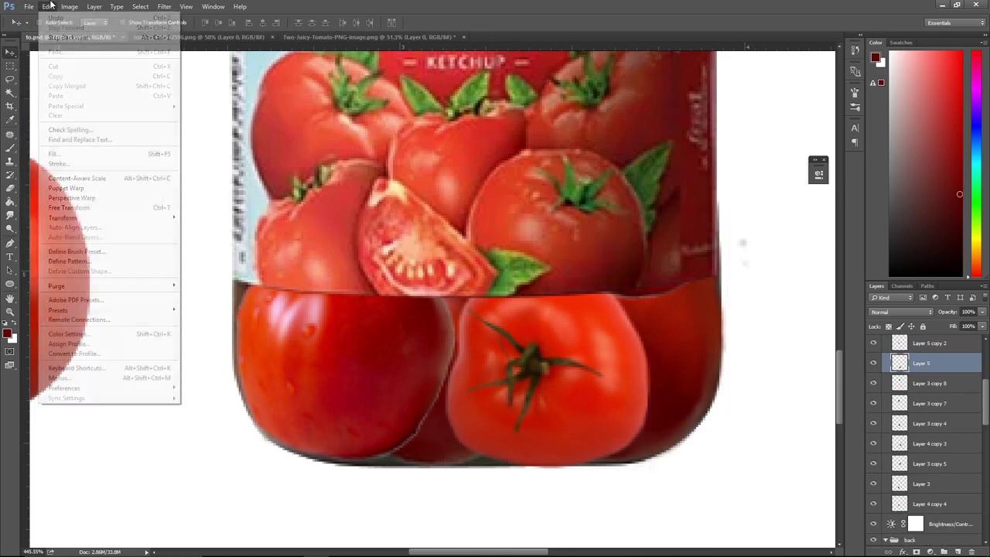
{"action": "left_click", "coordinate": [67, 188]}
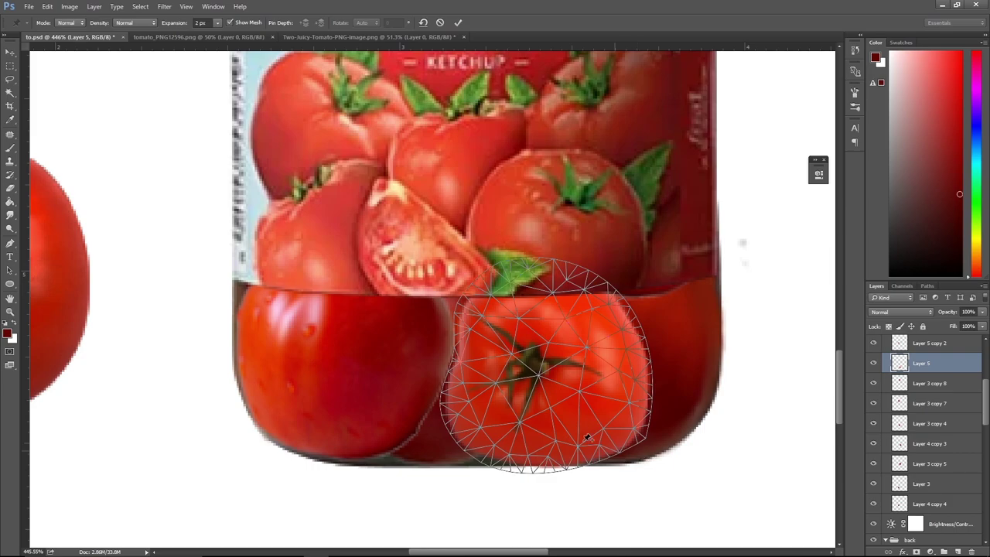
{"action": "left_click", "coordinate": [499, 454]}
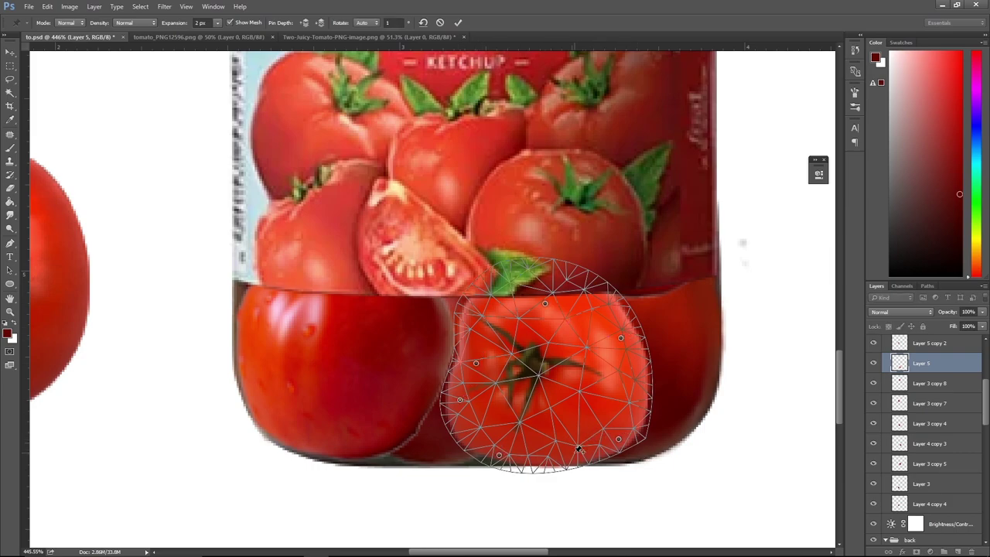
{"action": "mouse_move", "coordinate": [578, 449]}
{"action": "left_mouse_down"}
{"action": "mouse_move", "coordinate": [573, 457]}
{"action": "mouse_move", "coordinate": [635, 451]}
{"action": "left_mouse_up"}
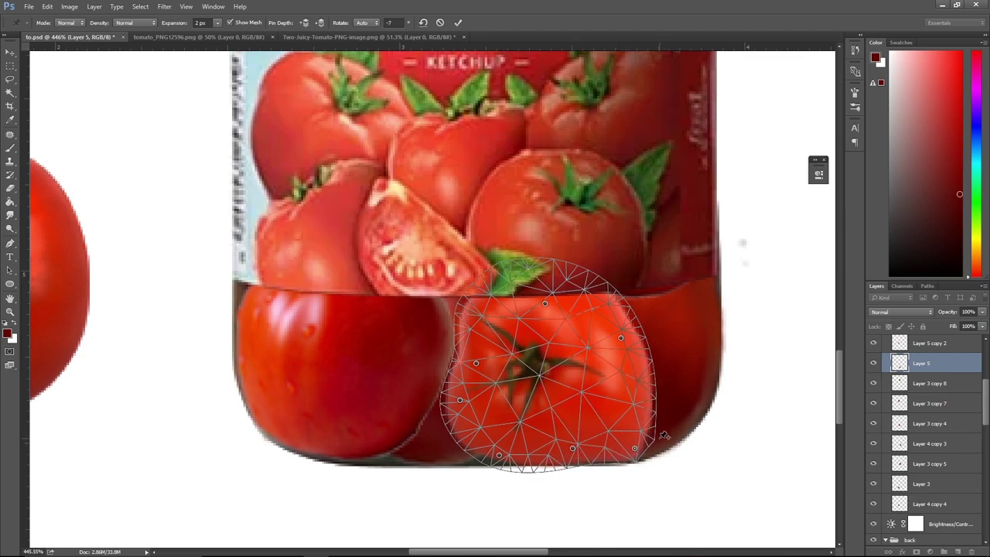
{"action": "left_click", "coordinate": [634, 448], "text": "alt"}
{"action": "left_click", "coordinate": [634, 449], "text": "alt"}
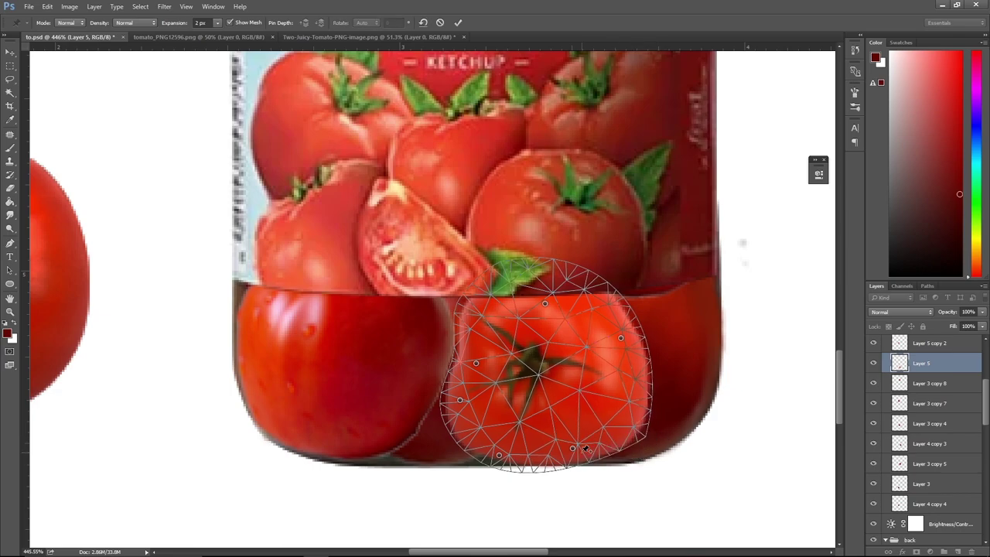
{"action": "left_click_drag", "start_coordinate": [618, 425], "coordinate": [630, 441]}
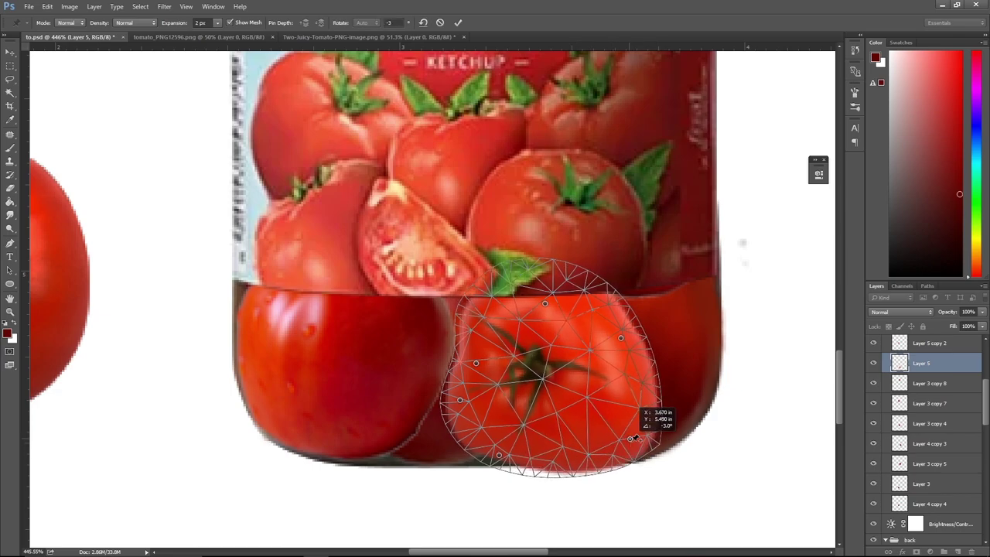
{"action": "left_click", "coordinate": [565, 455]}
{"action": "left_click_drag", "start_coordinate": [567, 456], "coordinate": [567, 443]}
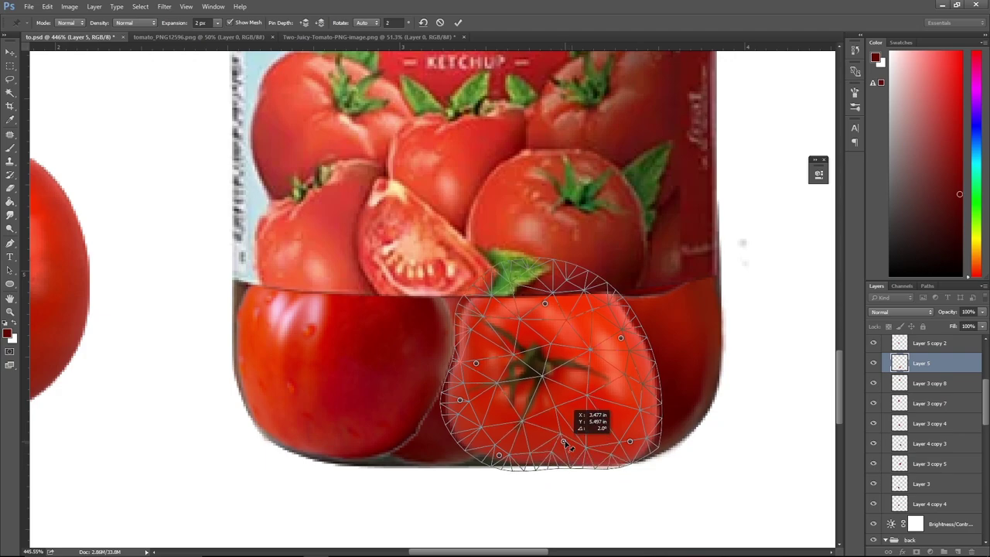
{"action": "key", "text": "Return"}
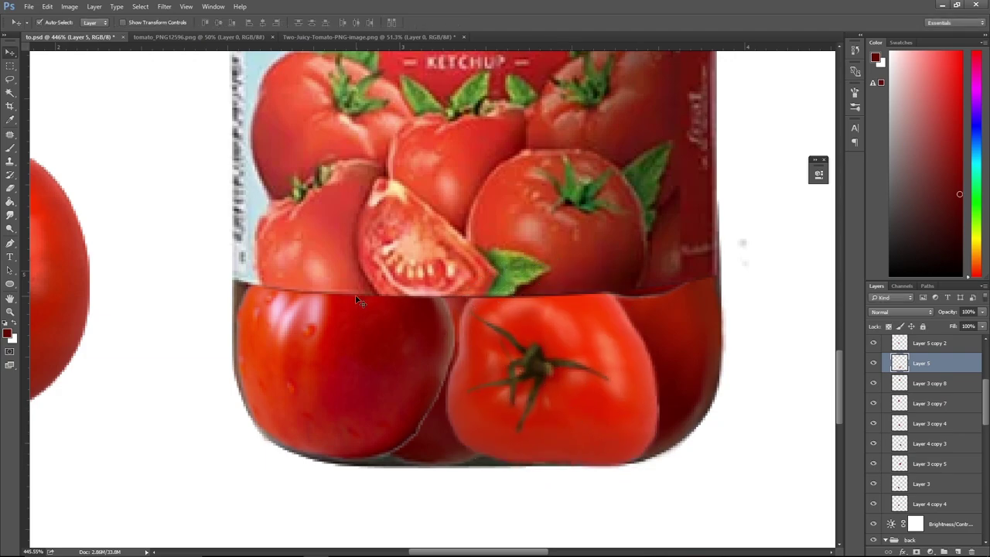
{"action": "left_click", "coordinate": [358, 300]}
Puppet-warp the Layer 3 lower-left tomato with a single pin and commit.
{"action": "left_click", "coordinate": [47, 7]}
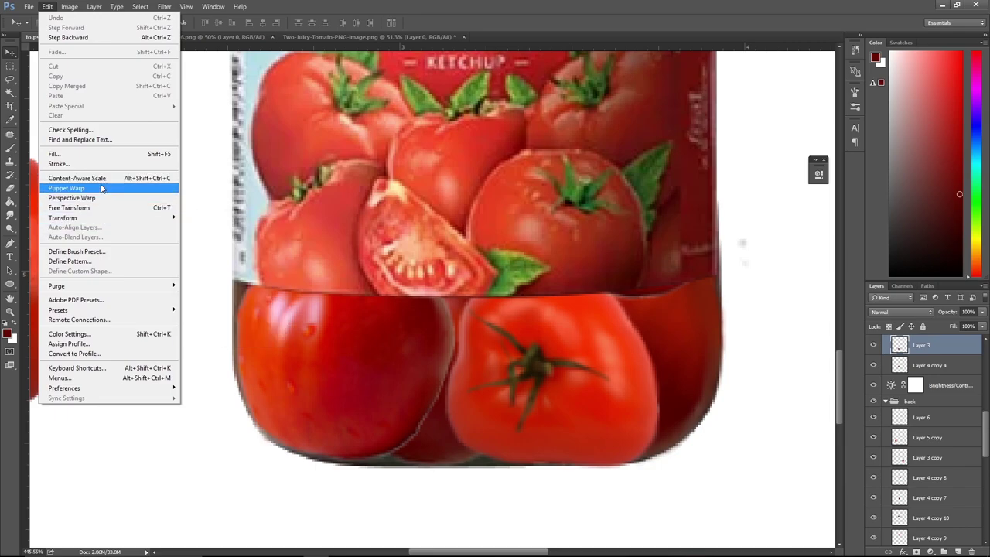
{"action": "left_click", "coordinate": [101, 188]}
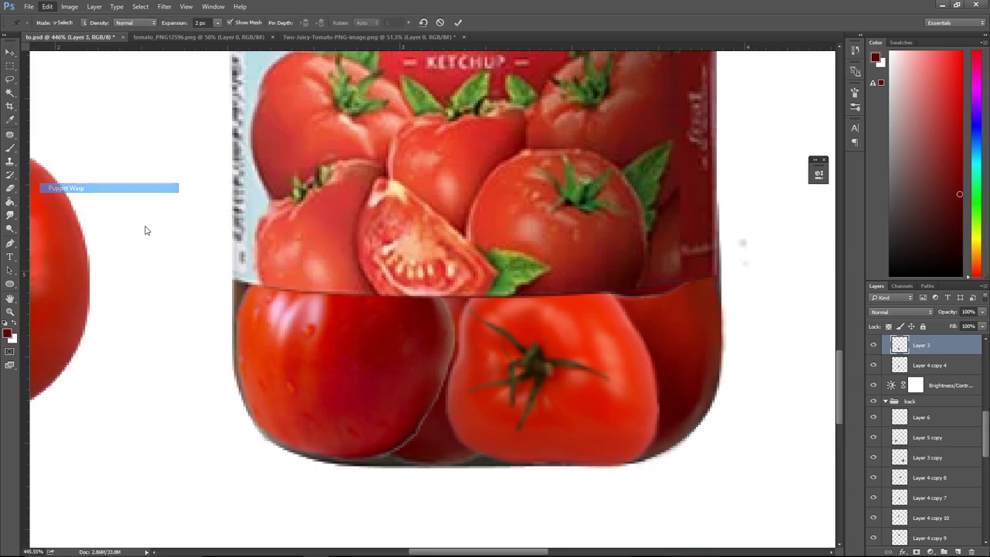
{"action": "left_click", "coordinate": [263, 344]}
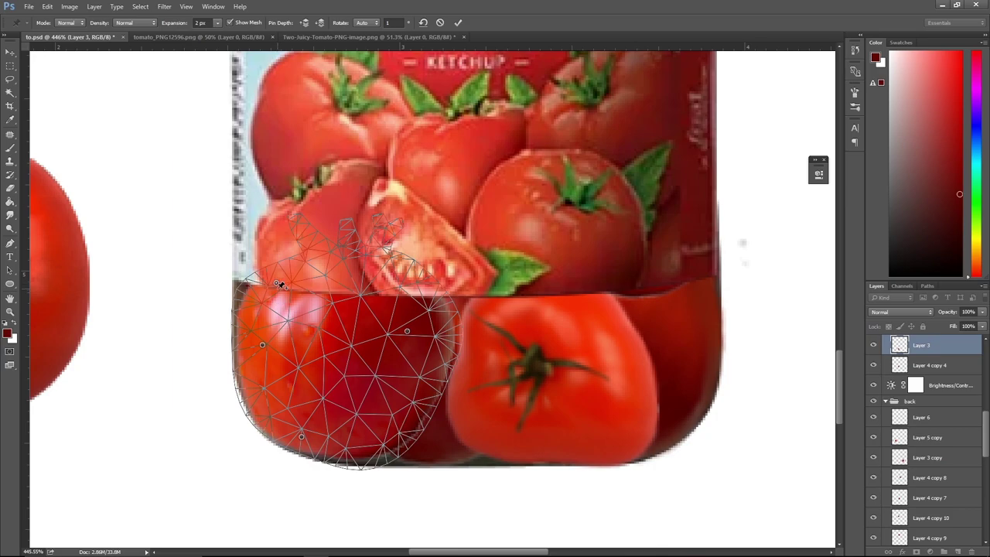
{"action": "key", "text": "Return"}
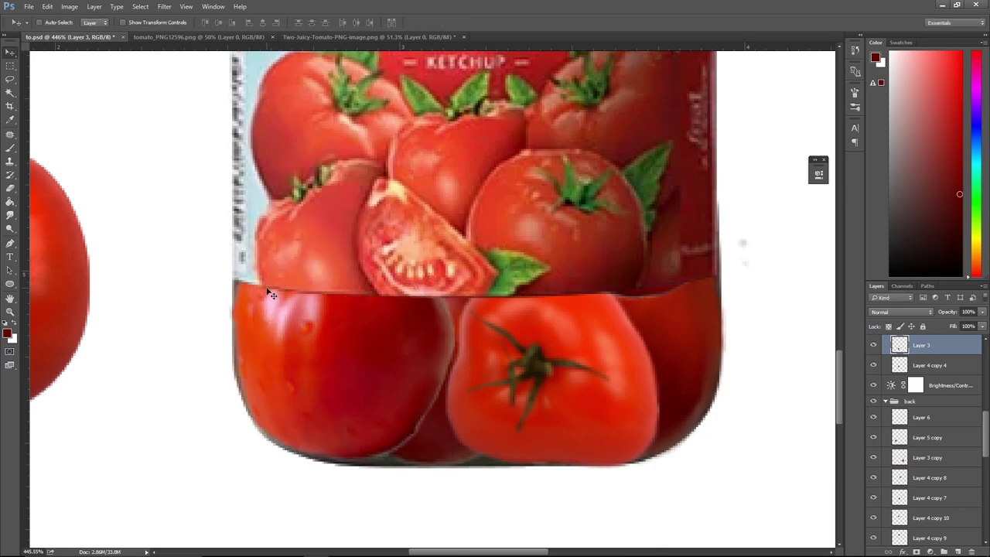
Zoom out and toggle Layer 1's visibility to compare the tomato fill, then zoom back in.
{"action": "scroll", "coordinate": [491, 358], "scroll_direction": "down", "scroll_amount": 3}
{"action": "scroll", "coordinate": [490, 358], "scroll_direction": "down", "scroll_amount": 3}
{"action": "scroll", "coordinate": [490, 358], "scroll_direction": "down", "scroll_amount": 2}
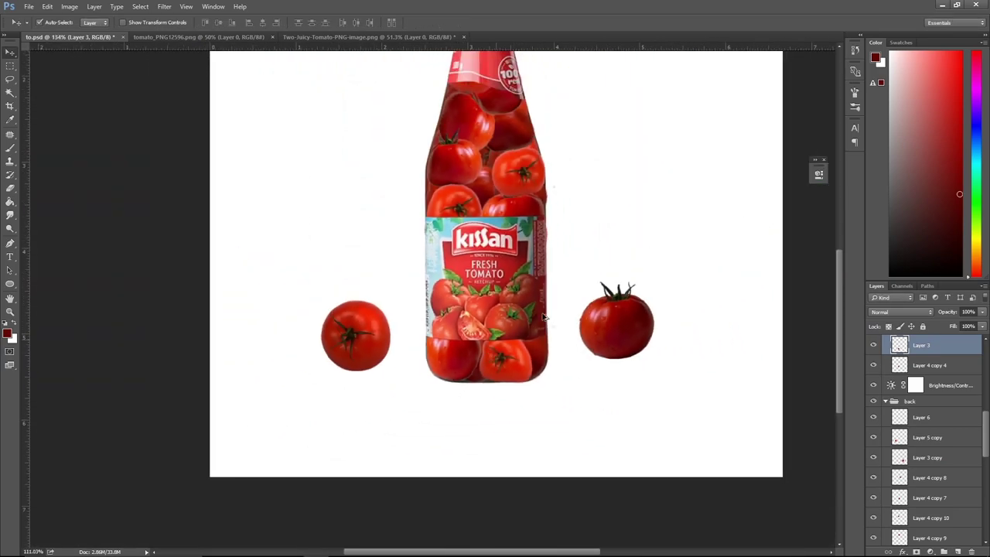
{"action": "left_click_drag", "start_coordinate": [609, 248], "coordinate": [619, 283]}
{"action": "scroll", "coordinate": [932, 427], "scroll_direction": "down", "scroll_amount": 5}
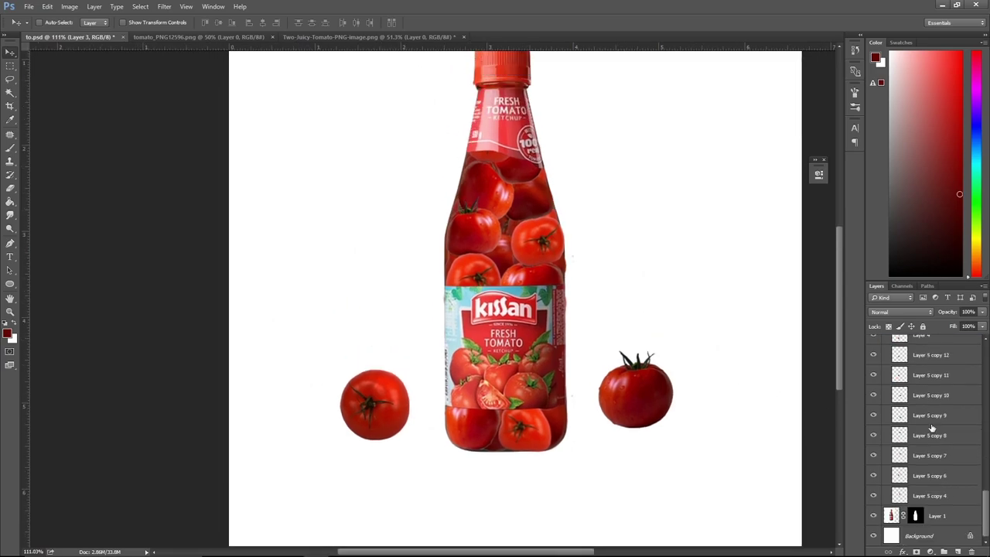
{"action": "left_click", "coordinate": [874, 516]}
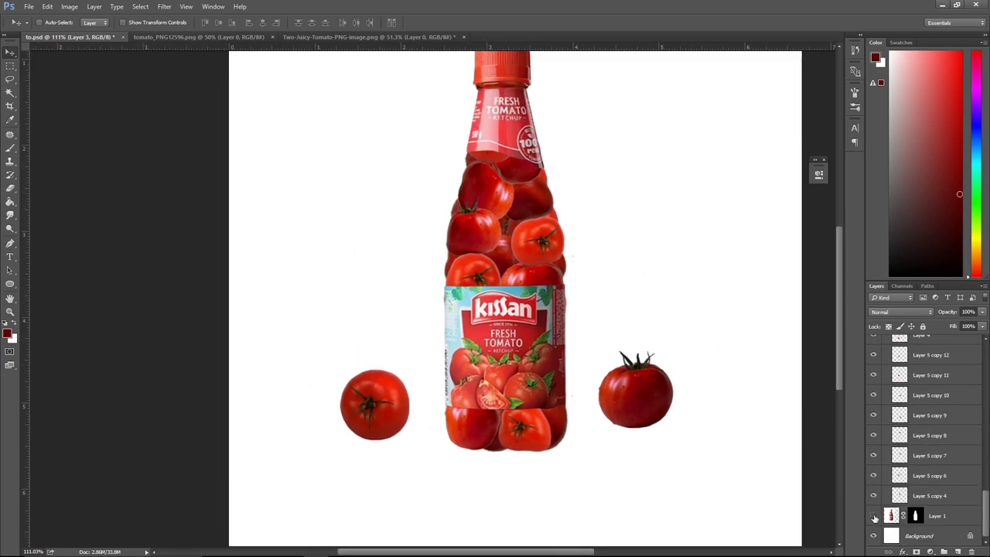
{"action": "left_click", "coordinate": [874, 516]}
{"action": "scroll", "coordinate": [433, 421], "scroll_direction": "up", "scroll_amount": 3}
{"action": "scroll", "coordinate": [433, 387], "scroll_direction": "up", "scroll_amount": 1}
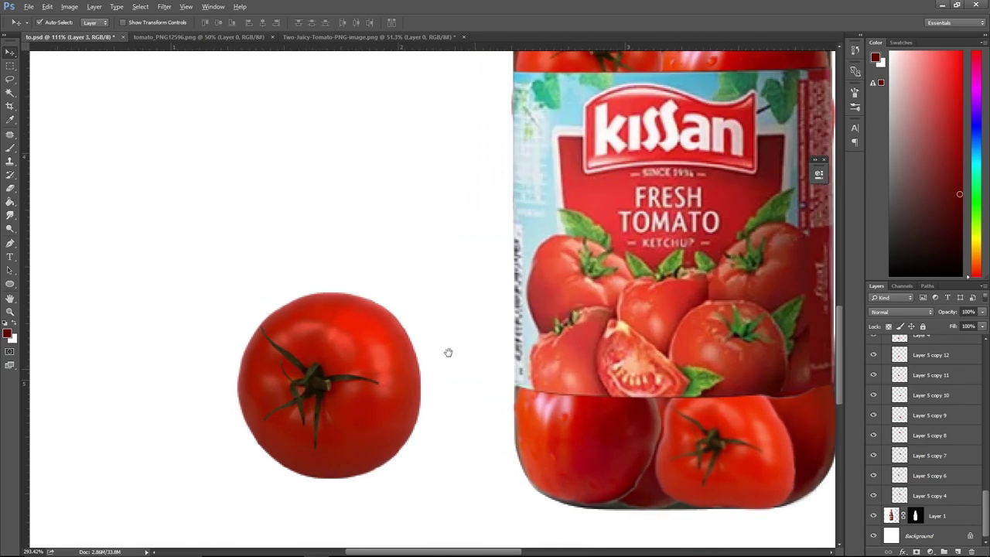
{"action": "scroll", "coordinate": [429, 336], "scroll_direction": "up", "scroll_amount": 2}
{"action": "scroll", "coordinate": [464, 372], "scroll_direction": "up", "scroll_amount": 2}
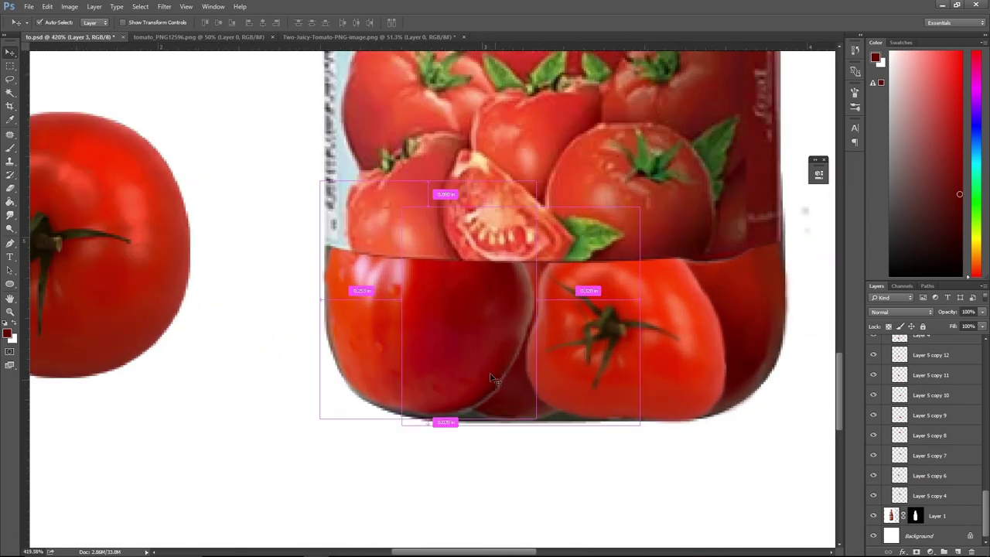
Puppet-warp a tomato, pinning and pulling its bottom down into the bottle's base.
{"action": "left_click", "coordinate": [47, 6]}
{"action": "left_click", "coordinate": [67, 188]}
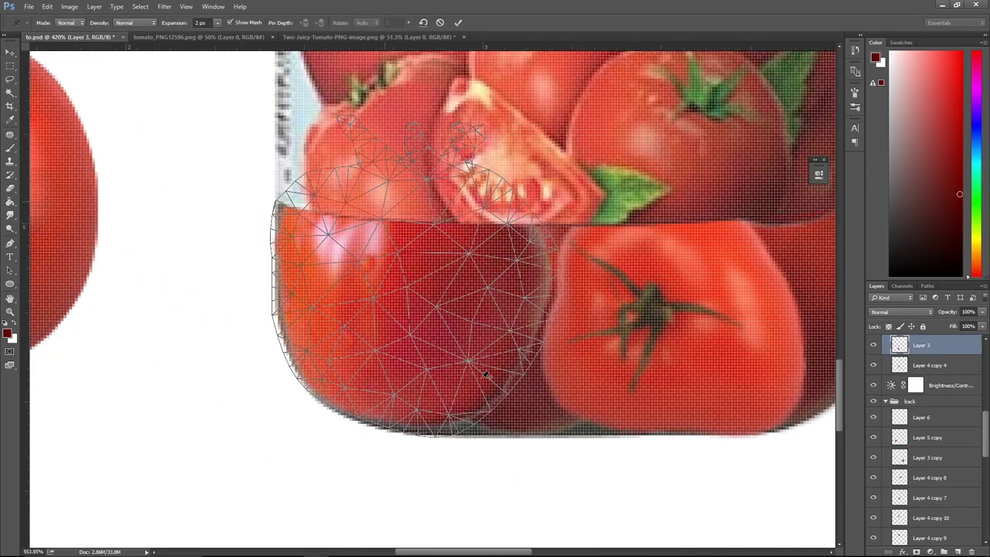
{"action": "left_click", "coordinate": [447, 348]}
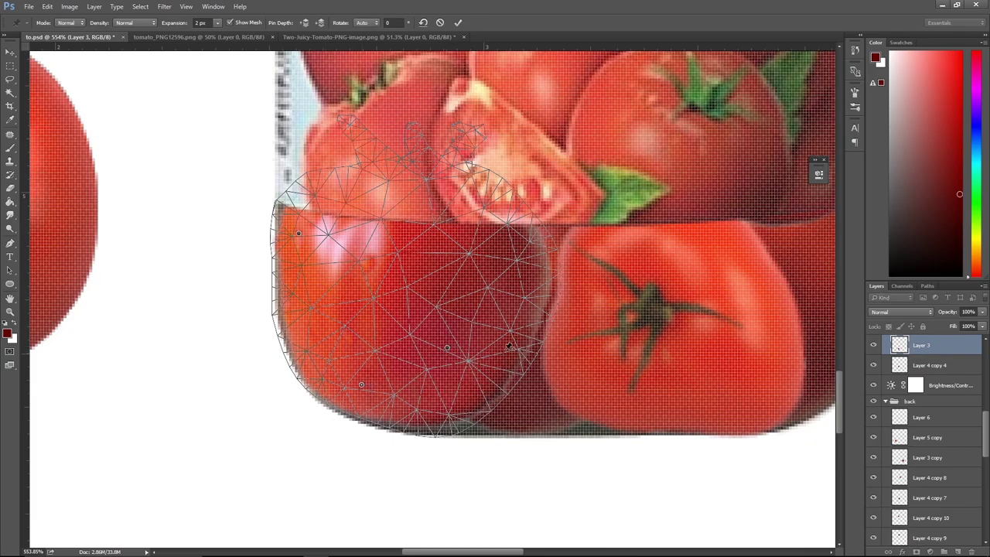
{"action": "mouse_move", "coordinate": [447, 348]}
{"action": "left_mouse_down"}
{"action": "mouse_move", "coordinate": [467, 395]}
{"action": "mouse_move", "coordinate": [481, 395]}
{"action": "left_mouse_up"}
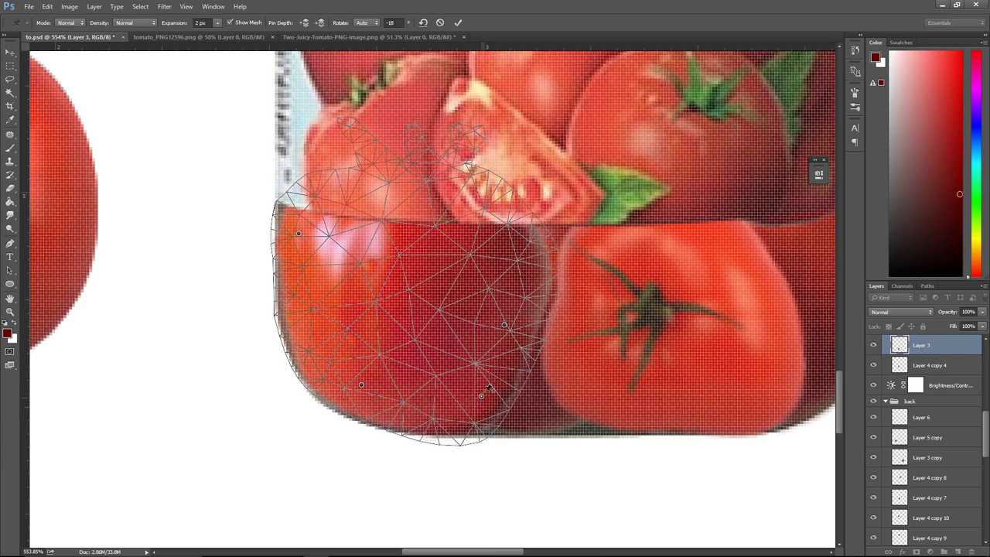
{"action": "left_click", "coordinate": [505, 324]}
{"action": "left_click", "coordinate": [499, 223]}
Nudge the Layer 4 copy 11 tomato slightly to the right with a free transform.
{"action": "left_click", "coordinate": [532, 423], "text": "ctrl"}
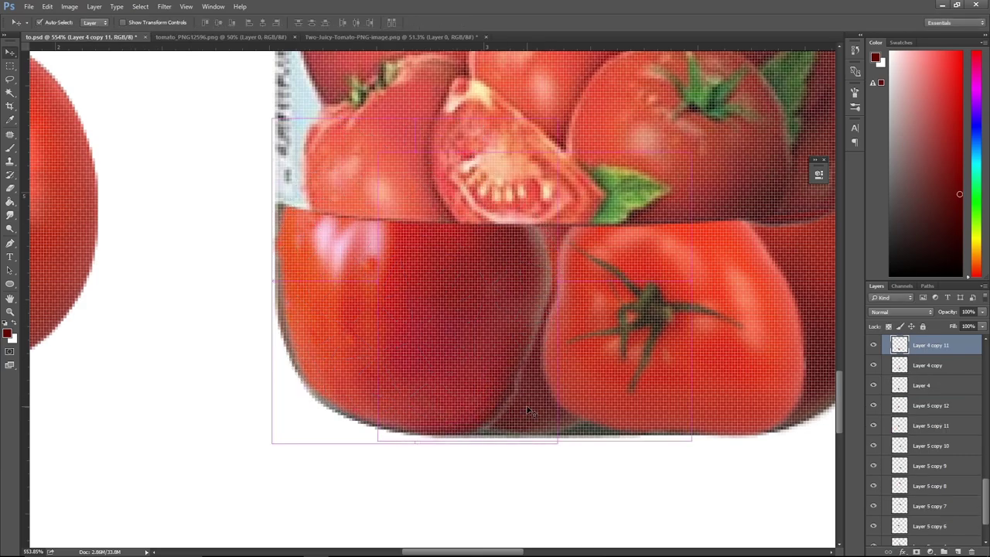
{"action": "key", "text": "ctrl+t"}
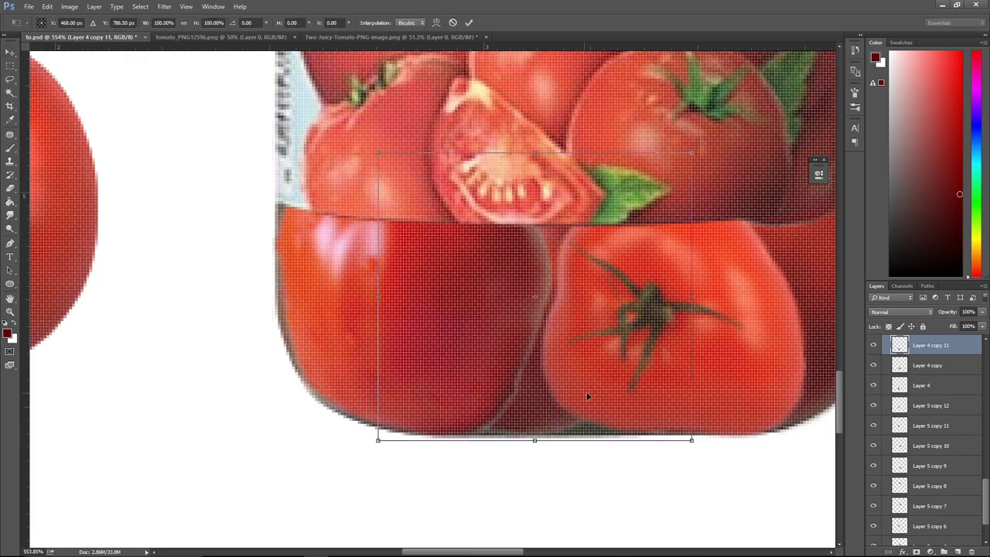
{"action": "left_click_drag", "start_coordinate": [570, 417], "coordinate": [578, 416]}
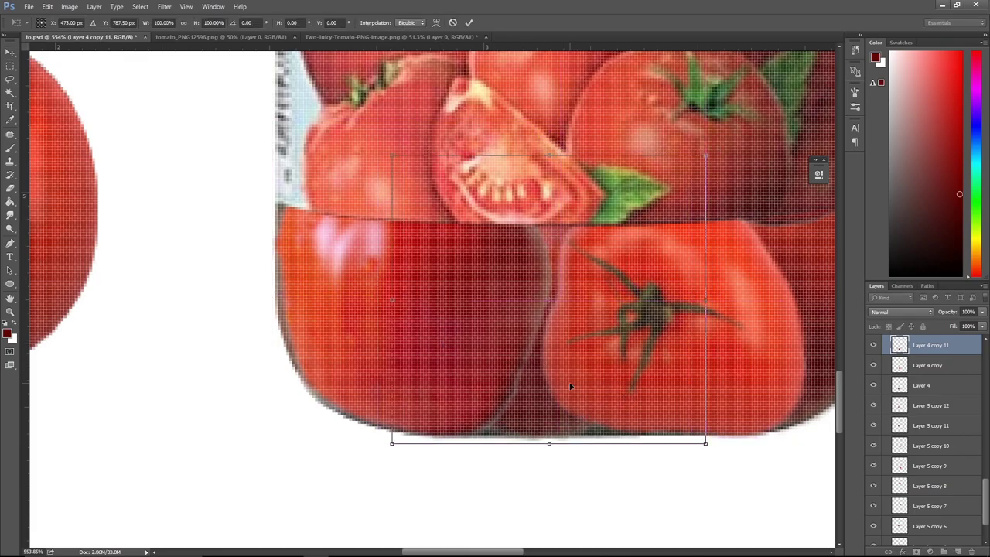
{"action": "key", "text": "Return"}
{"action": "scroll", "coordinate": [569, 382], "scroll_direction": "down", "scroll_amount": 1}
{"action": "scroll", "coordinate": [570, 382], "scroll_direction": "down", "scroll_amount": 2}
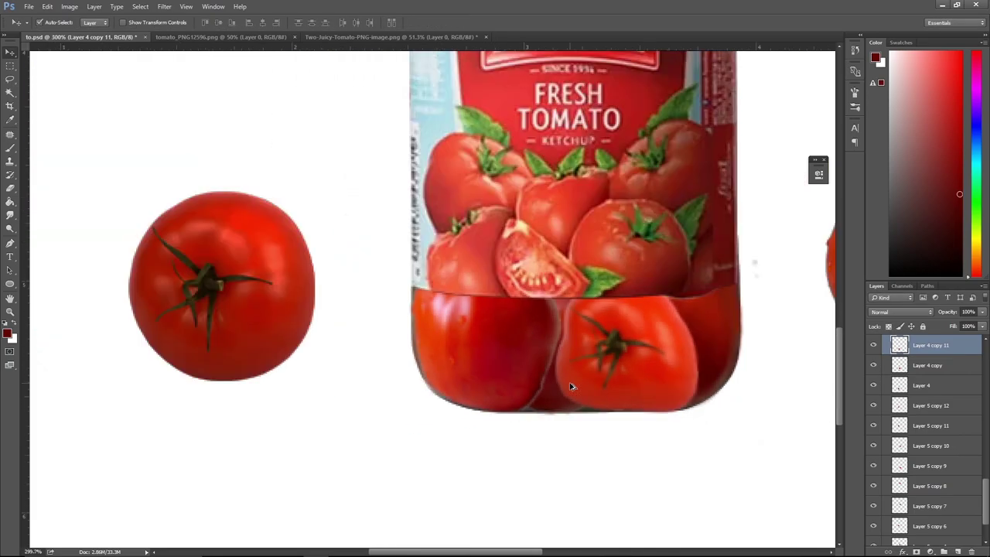
Puppet-warp the bottom-centre tomato with four pins so it bends along the bottle's curve.
{"action": "left_click", "coordinate": [48, 7]}
{"action": "left_click", "coordinate": [69, 188]}
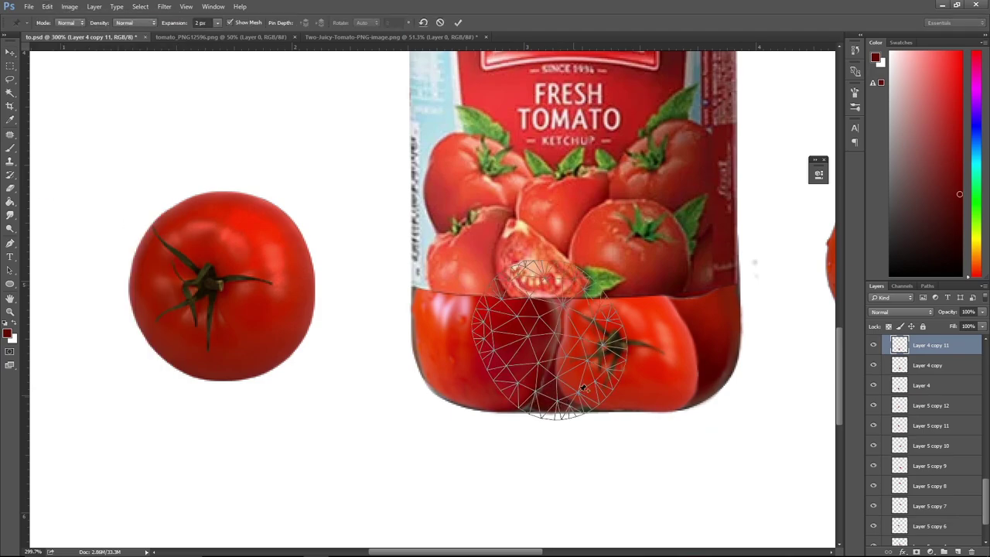
{"action": "left_click", "coordinate": [586, 387]}
{"action": "left_click", "coordinate": [505, 361]}
{"action": "left_click", "coordinate": [533, 294]}
{"action": "left_click", "coordinate": [606, 322]}
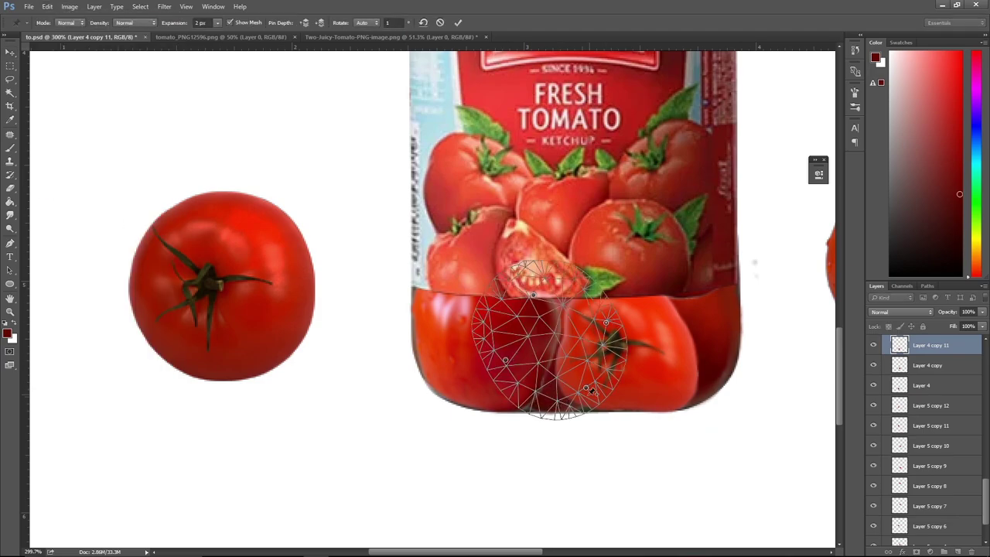
{"action": "mouse_move", "coordinate": [587, 389]}
{"action": "left_mouse_down"}
{"action": "mouse_move", "coordinate": [611, 352]}
{"action": "mouse_move", "coordinate": [601, 386]}
{"action": "left_mouse_up"}
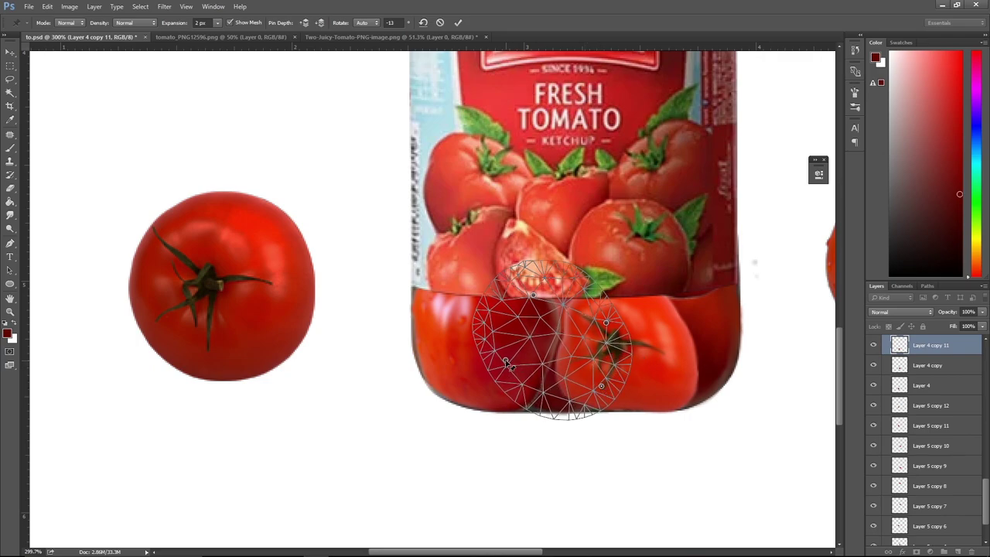
{"action": "left_click_drag", "start_coordinate": [505, 361], "coordinate": [469, 359]}
{"action": "mouse_move", "coordinate": [559, 393]}
{"action": "left_mouse_down"}
{"action": "mouse_move", "coordinate": [626, 353]}
{"action": "mouse_move", "coordinate": [636, 358]}
{"action": "left_mouse_up"}
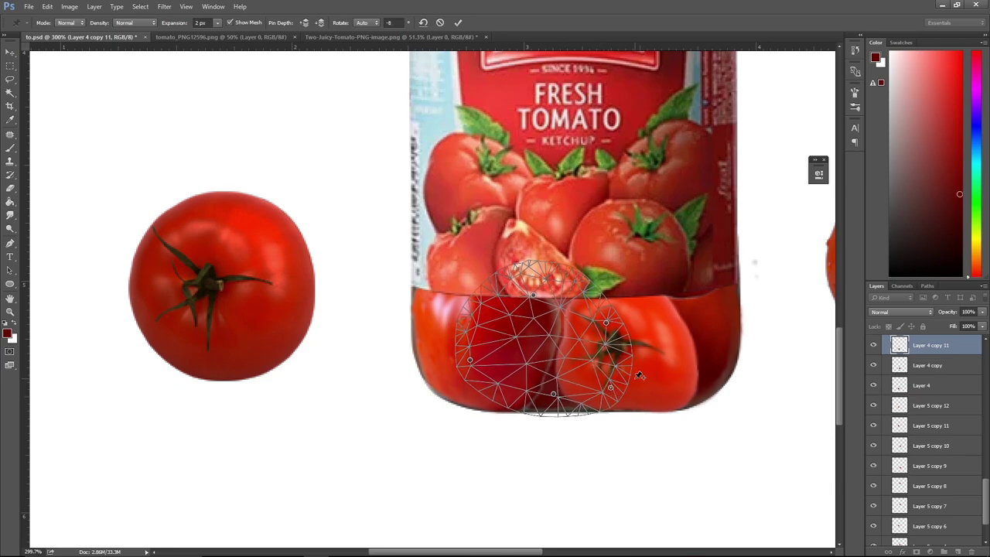
{"action": "key", "text": "Return"}
{"action": "scroll", "coordinate": [634, 376], "scroll_direction": "down", "scroll_amount": 3}
{"action": "scroll", "coordinate": [817, 415], "scroll_direction": "down", "scroll_amount": 2}
Hide Layer 1 and select the tomato at the bottle's base.
{"action": "scroll", "coordinate": [944, 448], "scroll_direction": "down", "scroll_amount": 2}
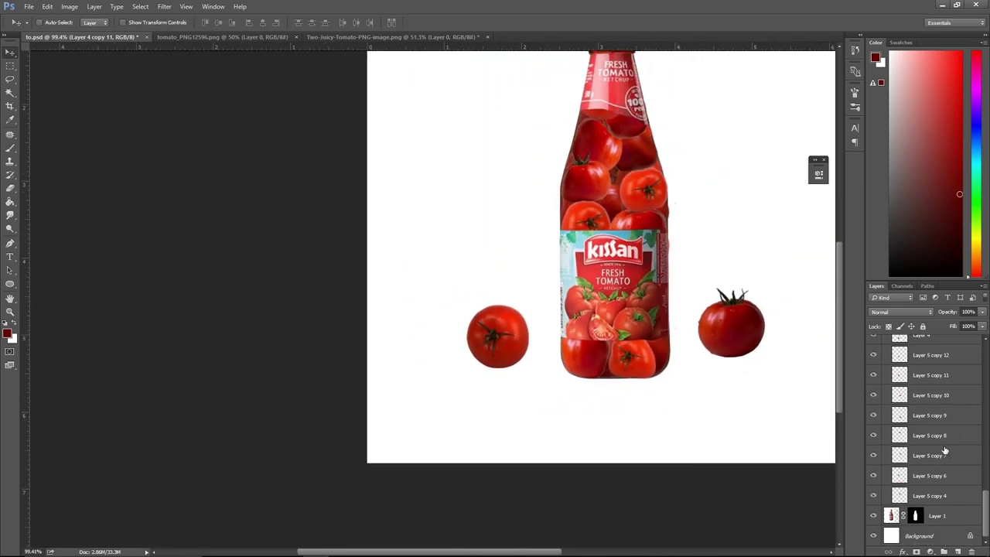
{"action": "left_click", "coordinate": [873, 517]}
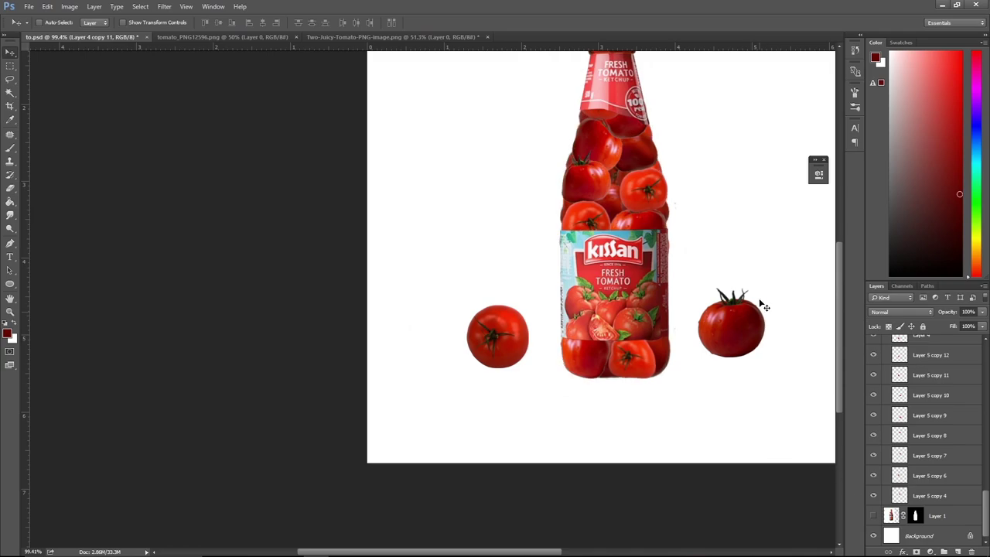
{"action": "scroll", "coordinate": [727, 255], "scroll_direction": "up", "scroll_amount": 2}
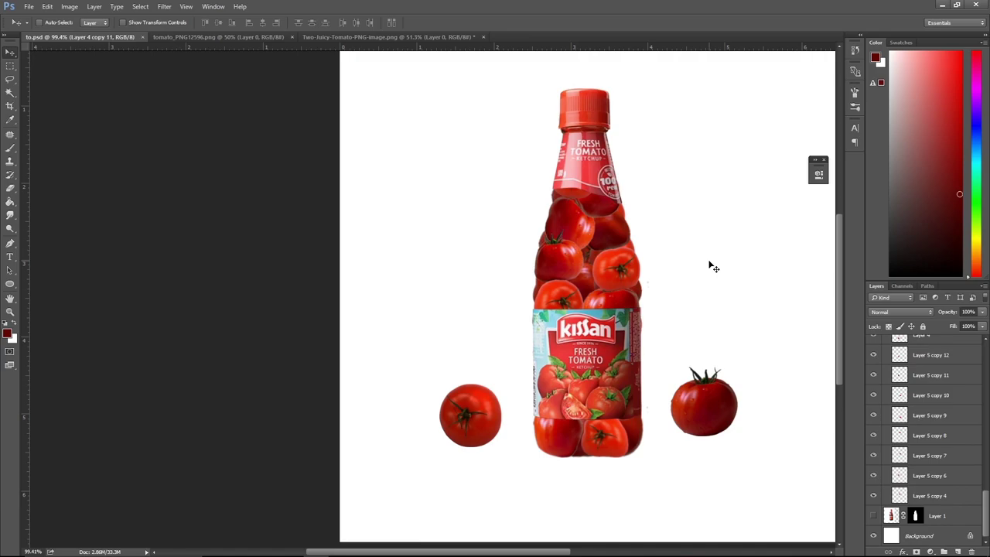
{"action": "left_click", "coordinate": [665, 347]}
{"action": "key", "text": "ctrl"}
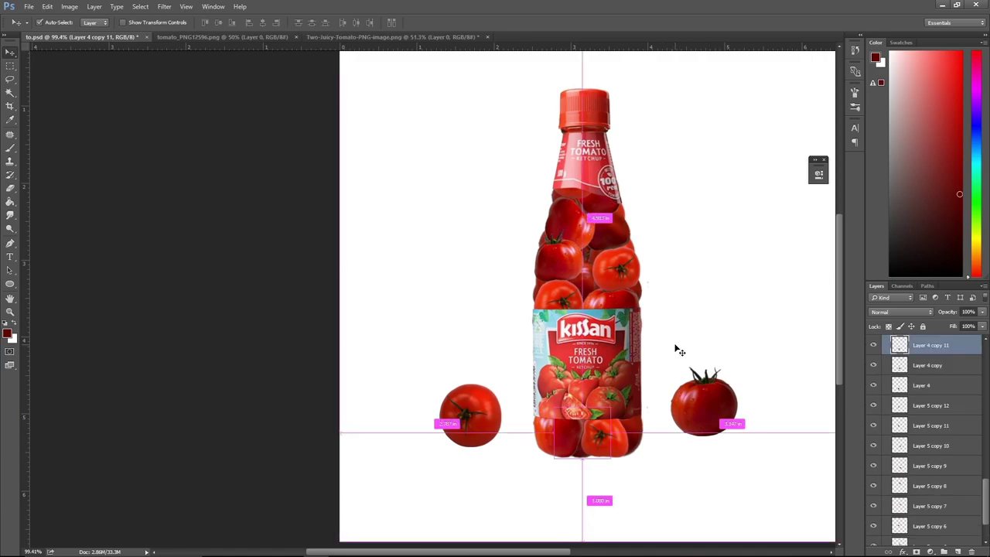
Bring the Layer 5 copy and Layer 3 copy loose tomatoes to the top and hide them.
{"action": "left_click", "coordinate": [512, 428], "text": "ctrl"}
{"action": "left_click", "coordinate": [703, 410], "text": "ctrl+shift"}
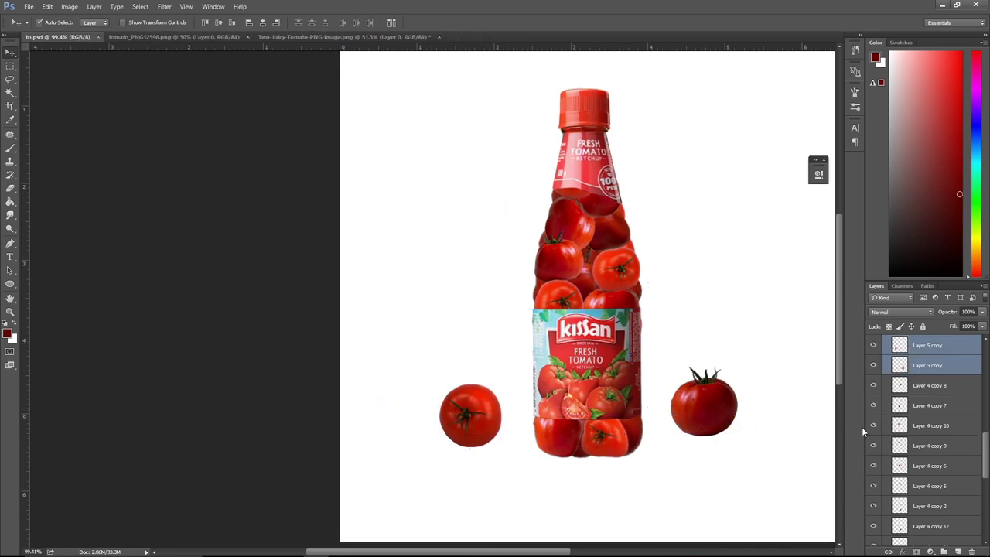
{"action": "key", "text": "ctrl+shift+bracketright"}
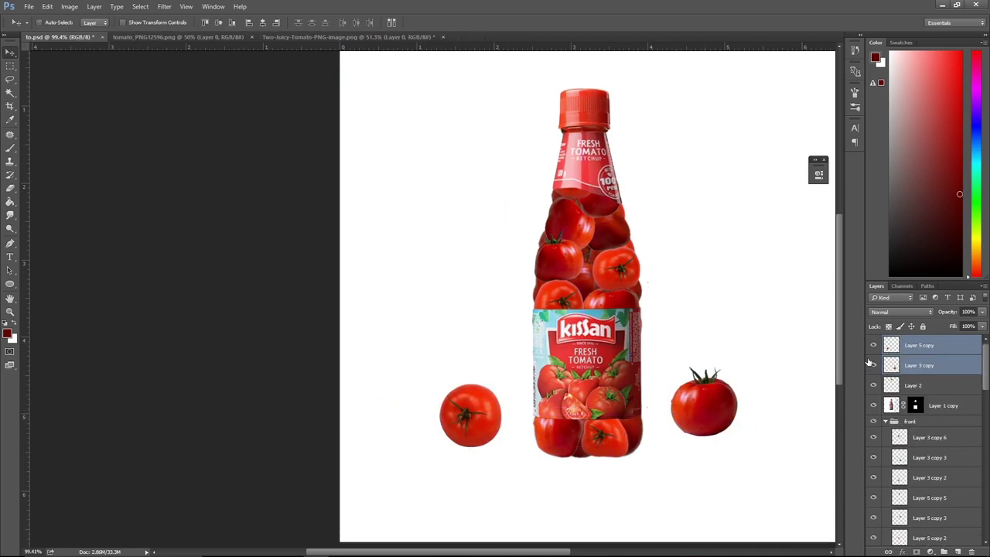
{"action": "left_click", "coordinate": [873, 365]}
{"action": "left_click", "coordinate": [873, 345]}
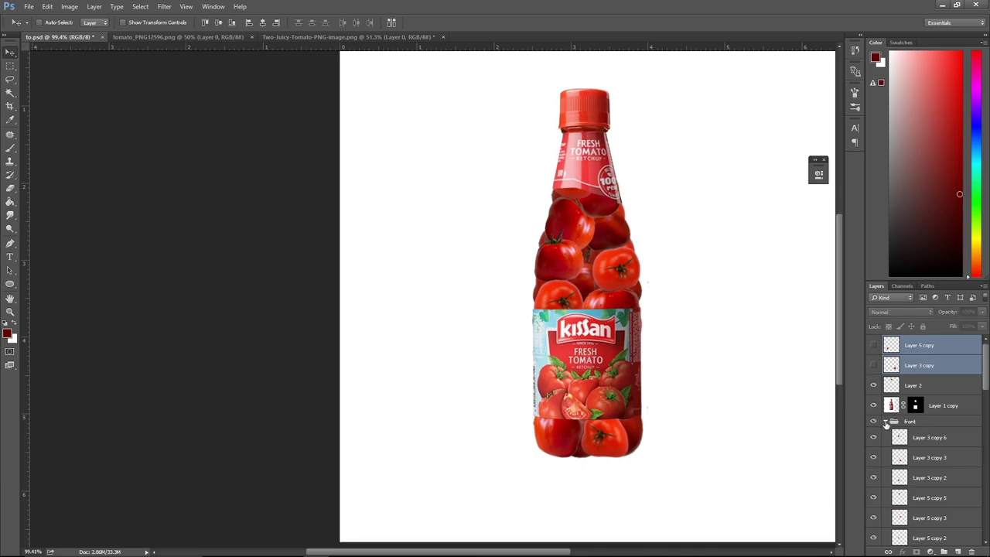
Briefly hide and reshow the front tomato group, then select Layer 5 copy 3.
{"action": "left_click", "coordinate": [886, 421]}
{"action": "left_click", "coordinate": [910, 421]}
{"action": "left_click", "coordinate": [873, 421]}
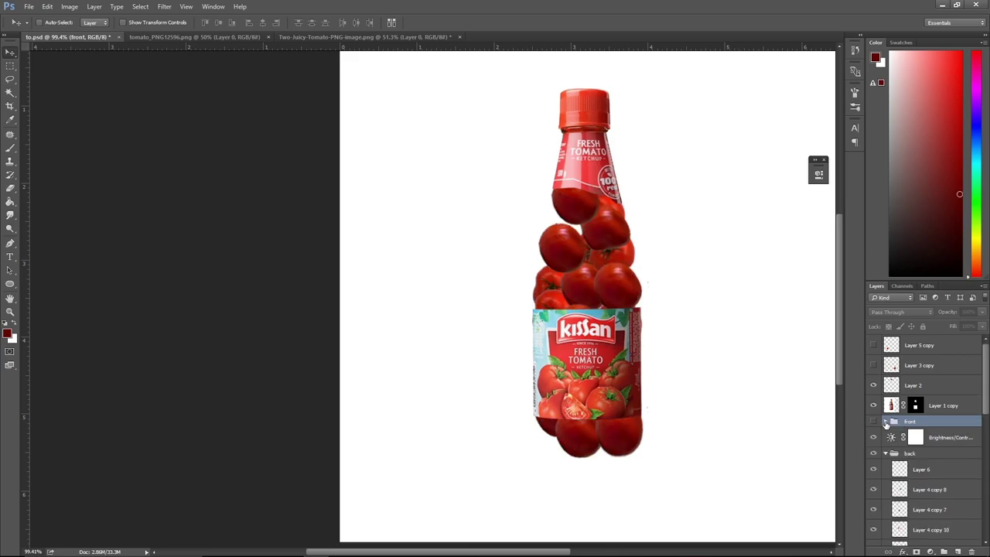
{"action": "left_click", "coordinate": [887, 422]}
{"action": "left_click", "coordinate": [873, 422]}
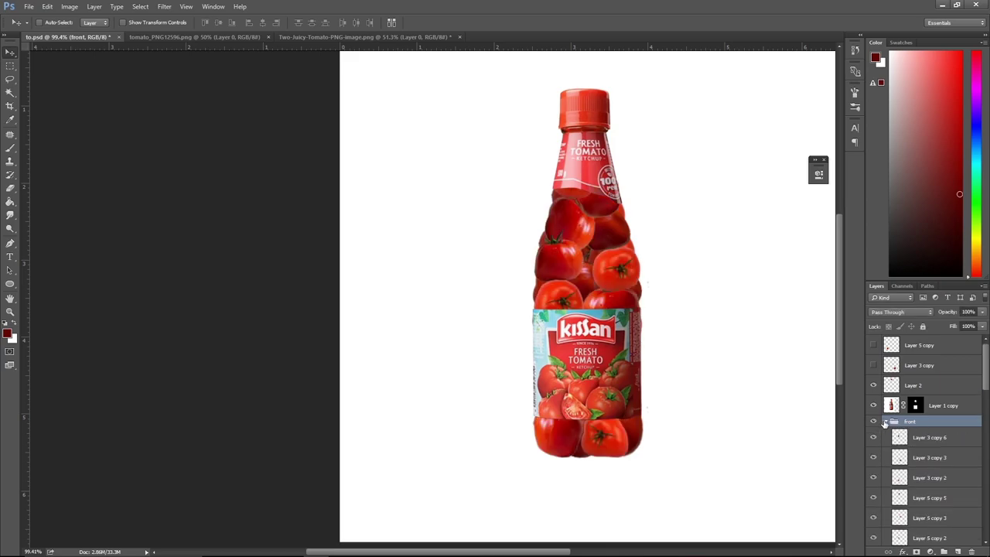
{"action": "left_click", "coordinate": [919, 439]}
{"action": "left_click", "coordinate": [914, 422]}
{"action": "left_click", "coordinate": [619, 255], "text": "ctrl"}
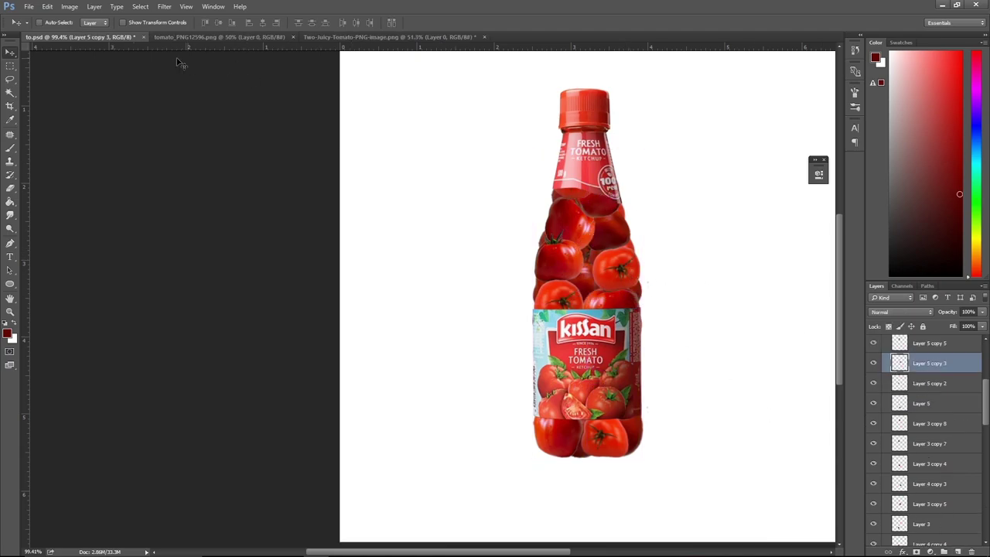
Add a Brightness/Contrast adjustment at brightness -52, clipped to Layer 5 copy 3.
{"action": "left_click", "coordinate": [77, 8]}
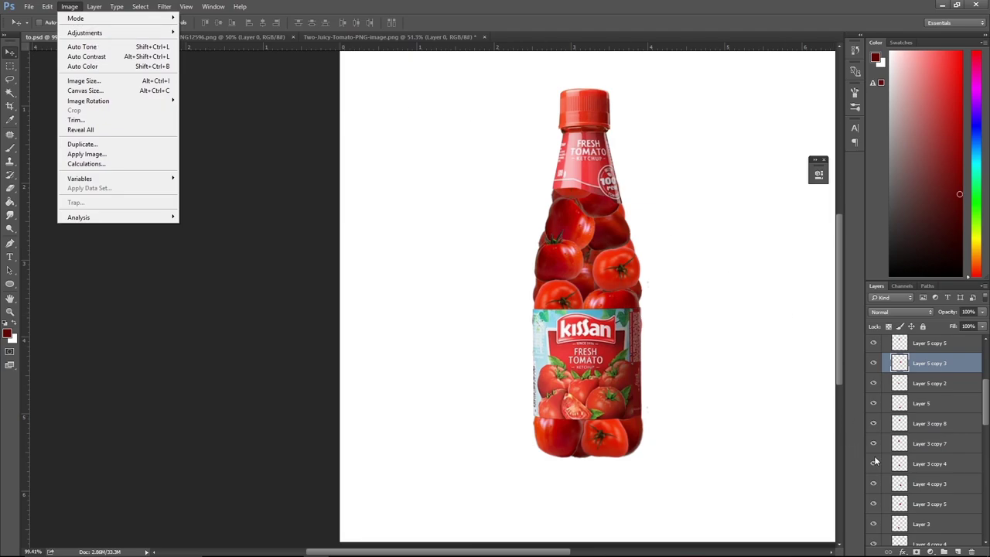
{"action": "left_click", "coordinate": [930, 551]}
{"action": "left_click", "coordinate": [931, 550]}
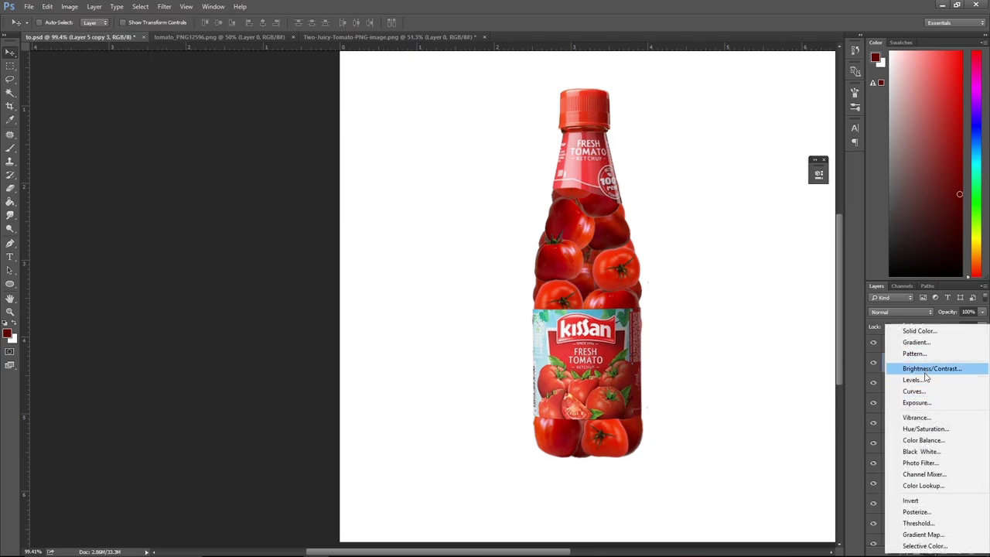
{"action": "left_click", "coordinate": [928, 367]}
{"action": "left_click_drag", "start_coordinate": [721, 226], "coordinate": [708, 225]}
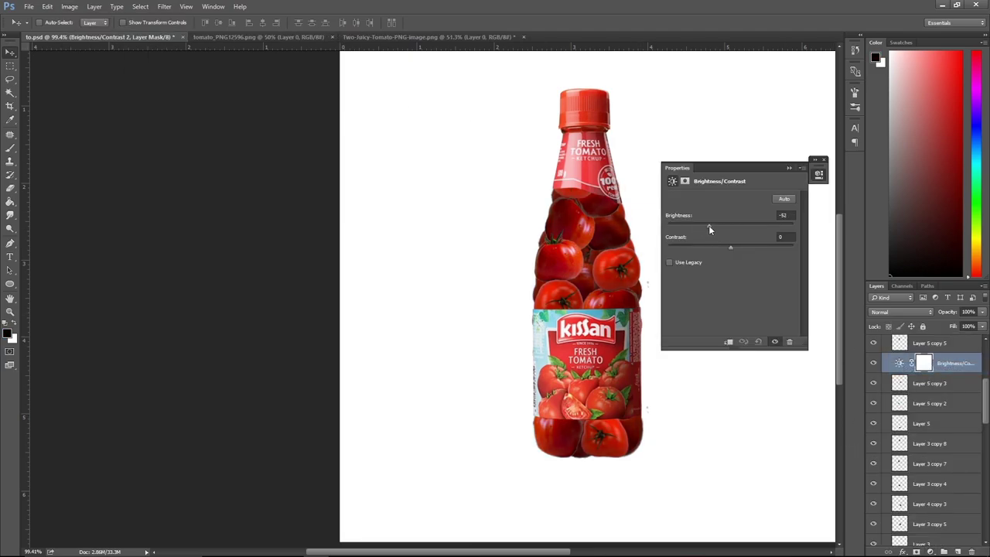
{"action": "left_click", "coordinate": [961, 372], "text": "alt"}
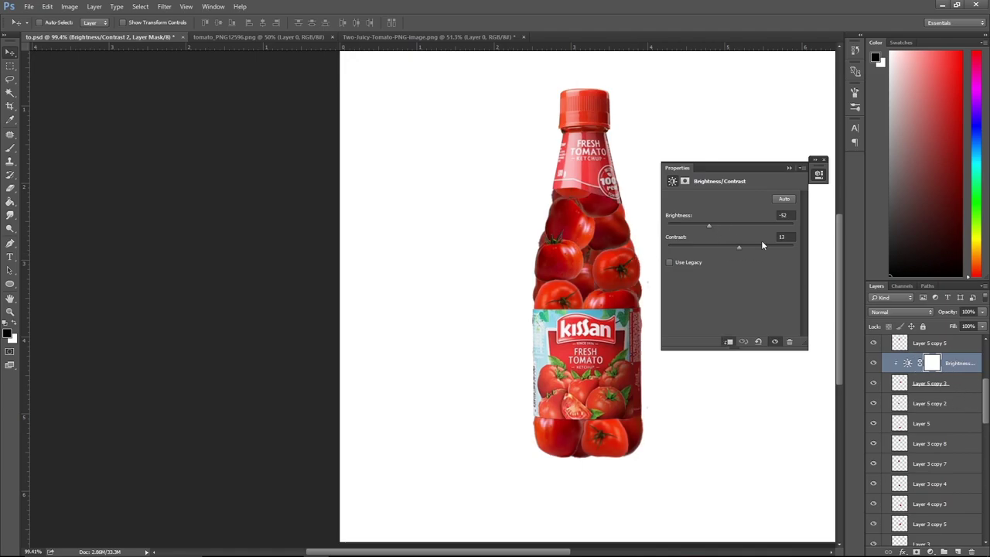
{"action": "left_click", "coordinate": [787, 169]}
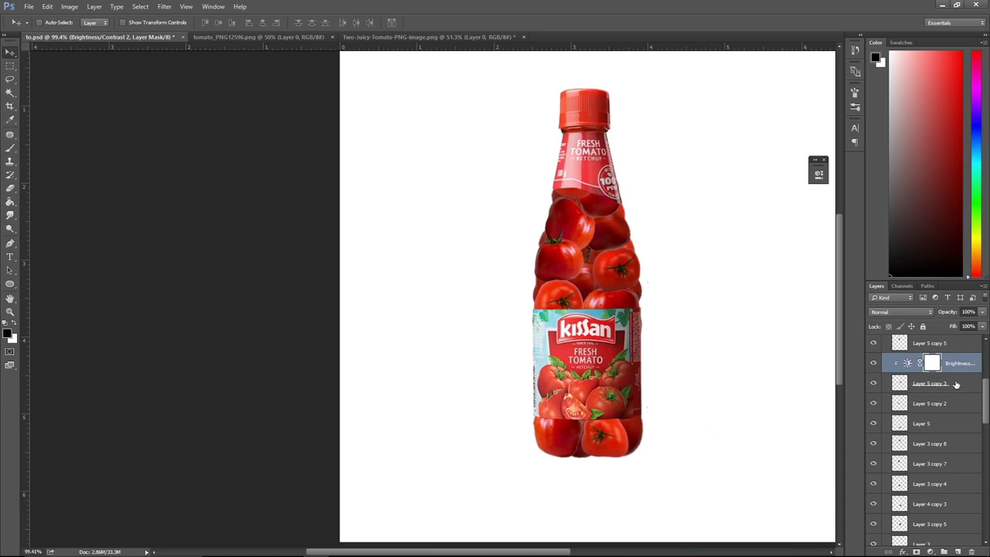
{"action": "right_click", "coordinate": [965, 368]}
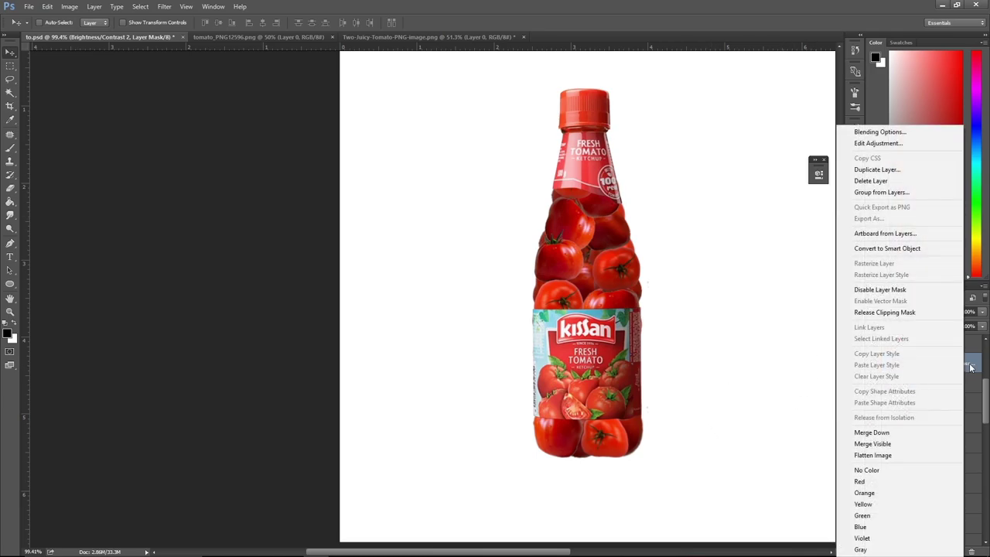
{"action": "left_click", "coordinate": [970, 367]}
Move the Brightness/Contrast adjustment just above Layer 5 and clip it to that tomato.
{"action": "left_click", "coordinate": [584, 437], "text": "ctrl"}
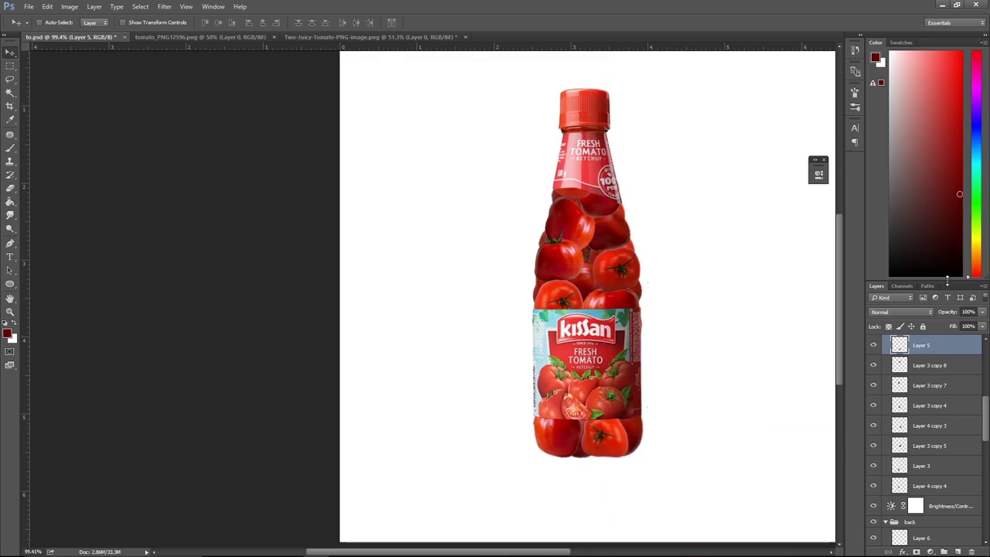
{"action": "left_click_drag", "start_coordinate": [947, 281], "coordinate": [946, 101]}
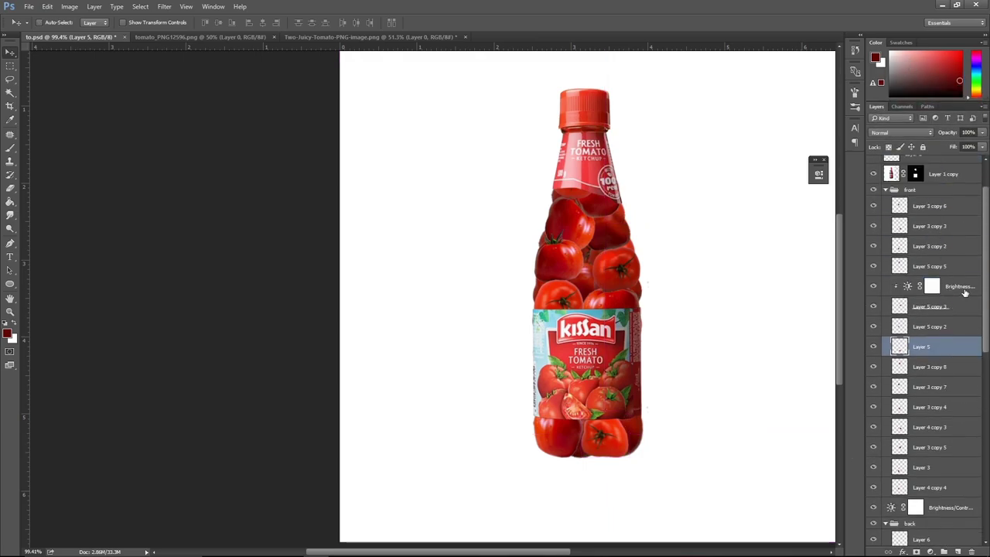
{"action": "left_click", "coordinate": [963, 290]}
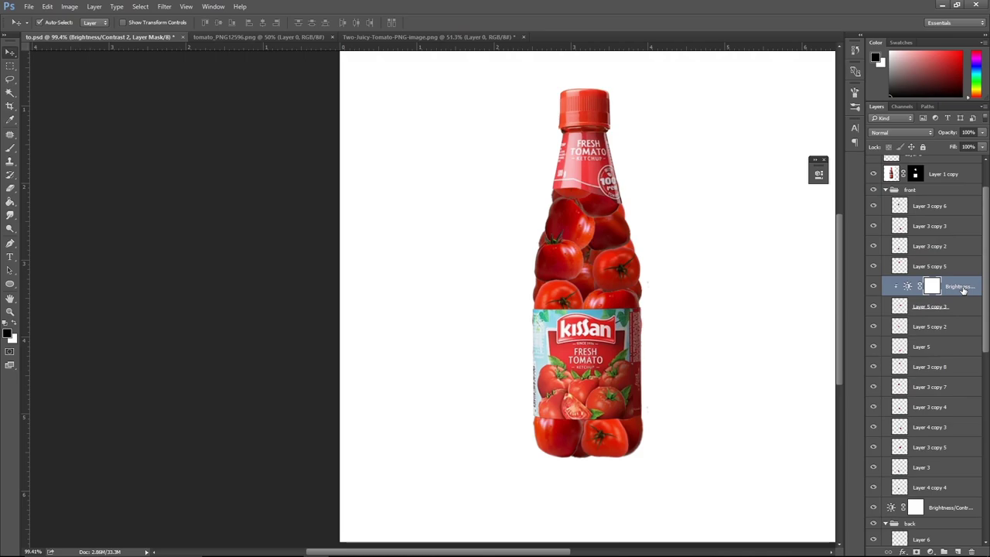
{"action": "left_click", "coordinate": [620, 442], "text": "ctrl"}
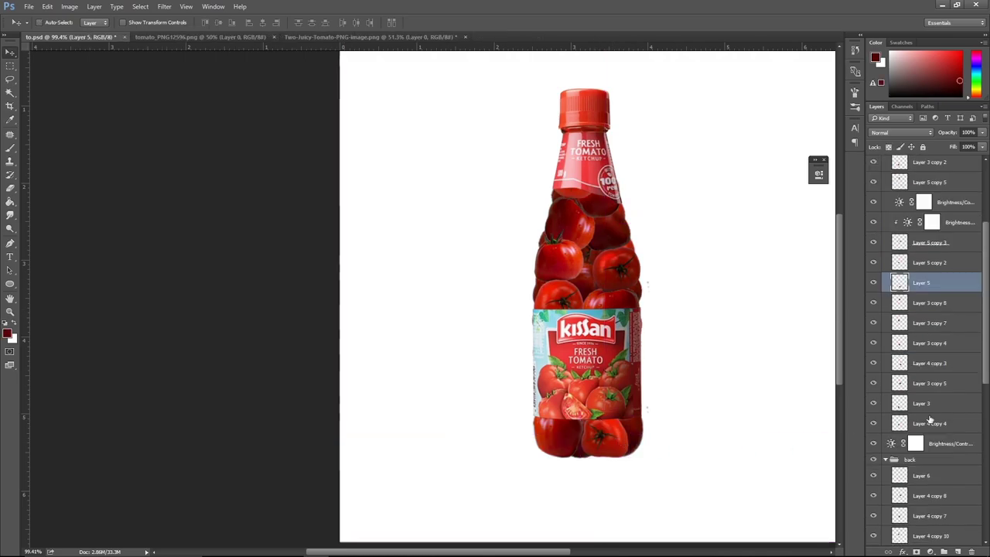
{"action": "left_click_drag", "start_coordinate": [959, 204], "coordinate": [945, 310]}
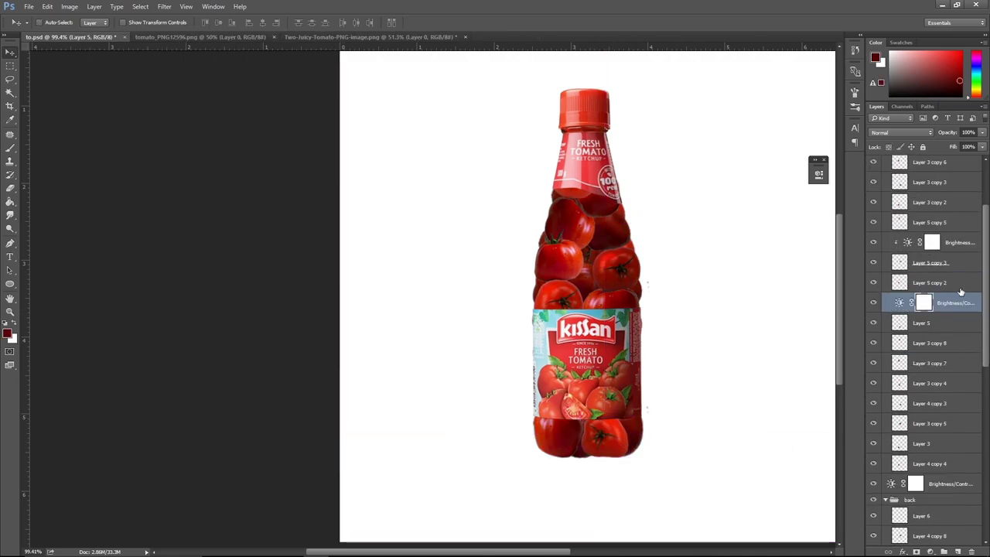
{"action": "left_click", "coordinate": [883, 313], "text": "alt"}
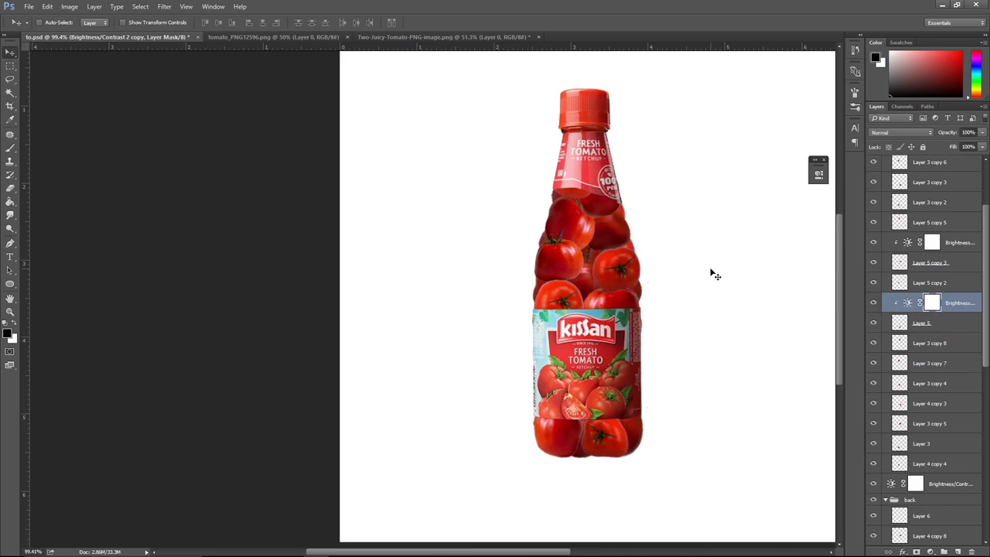
{"action": "key", "text": "alt+bracketright"}
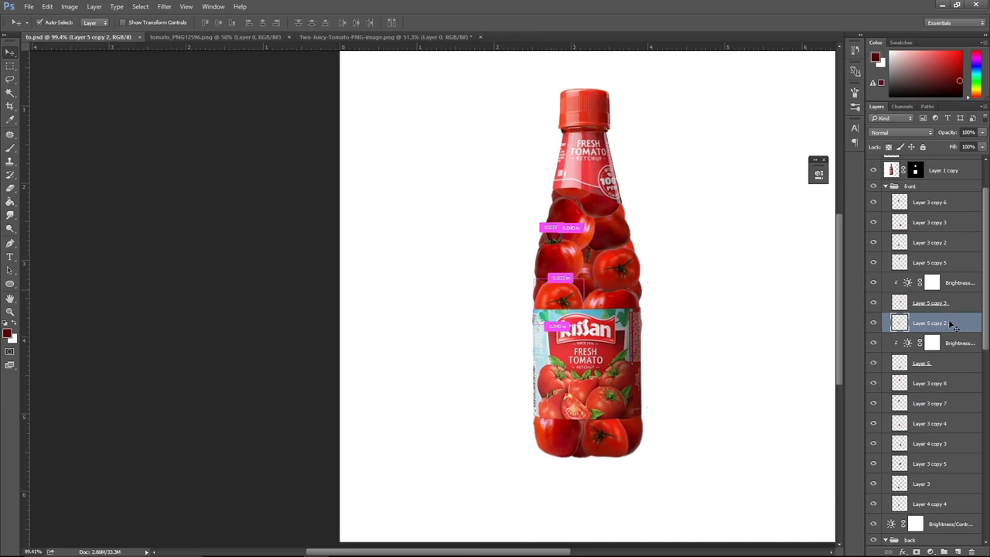
Duplicate the adjustment, place it above Layer 5 copy 3, and clip it there.
{"action": "left_click", "coordinate": [966, 284]}
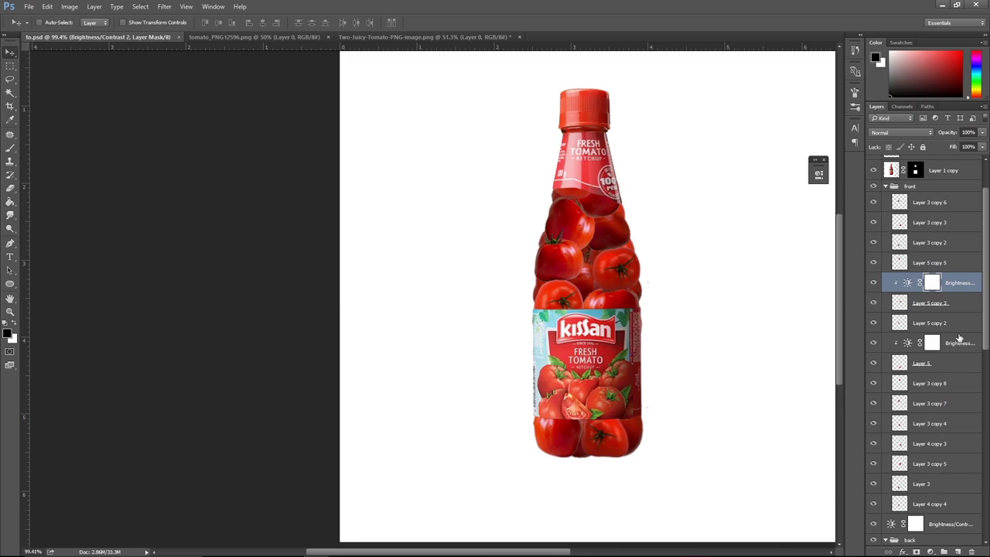
{"action": "key", "text": "ctrl+j"}
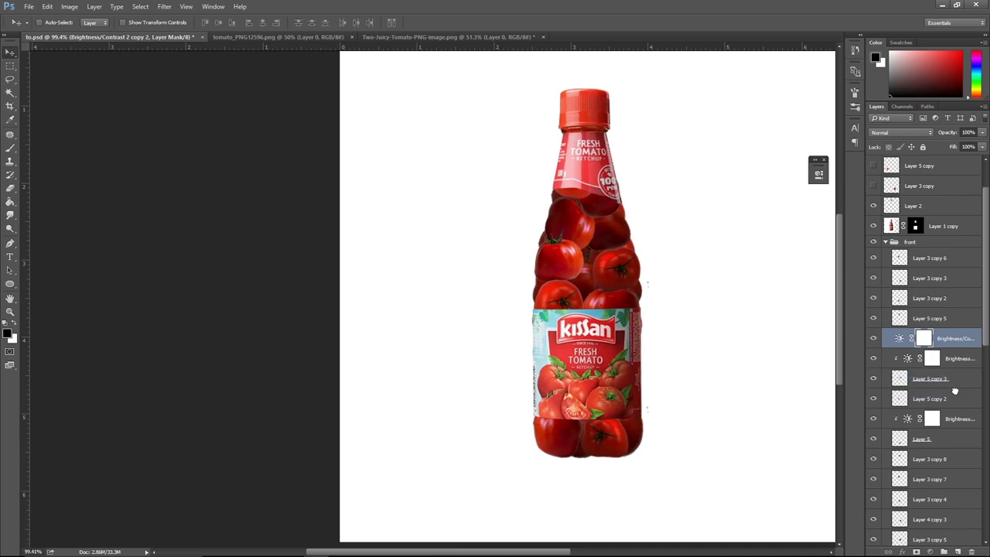
{"action": "left_click_drag", "start_coordinate": [957, 346], "coordinate": [928, 380]}
{"action": "key", "text": "ctrl+alt+g"}
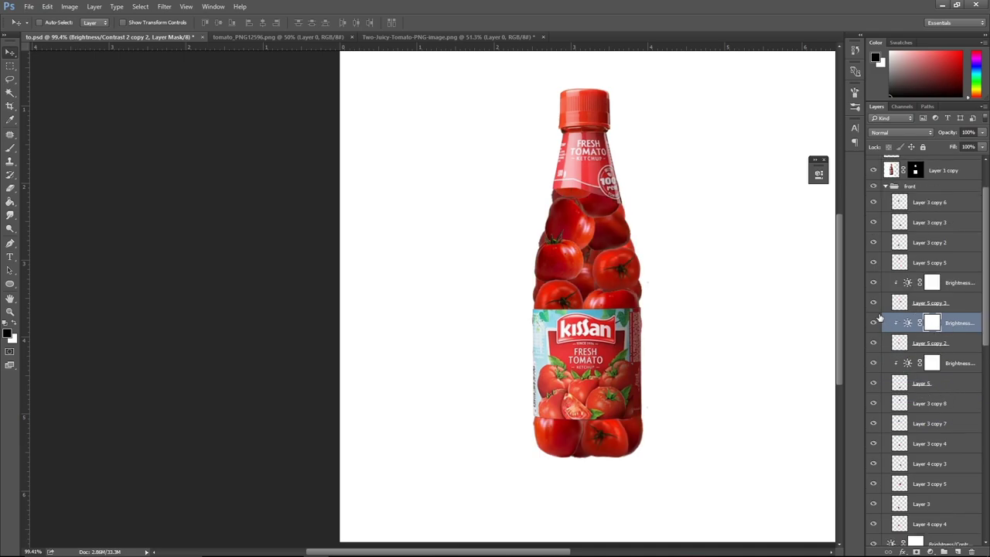
{"action": "left_click", "coordinate": [873, 325]}
{"action": "left_click", "coordinate": [873, 325]}
Review the lower Brightness/Contrast adjustment's settings.
{"action": "left_click", "coordinate": [873, 363]}
{"action": "left_click", "coordinate": [905, 366]}
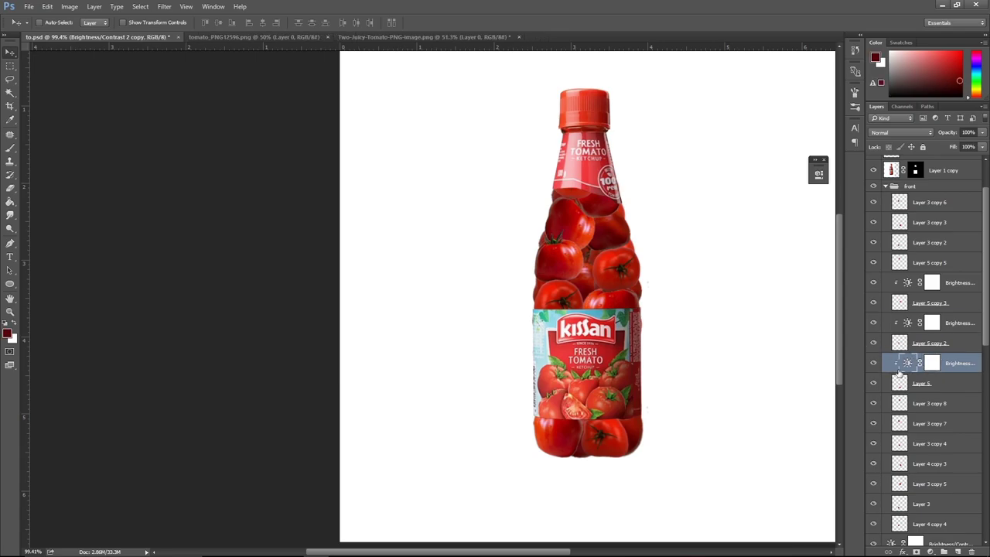
{"action": "double_click", "coordinate": [908, 364]}
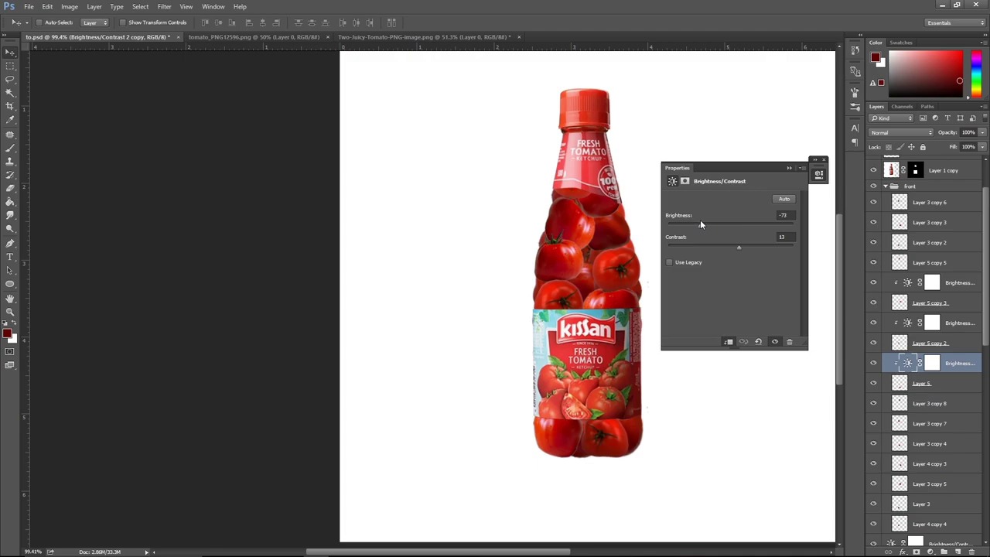
{"action": "left_click", "coordinate": [788, 169]}
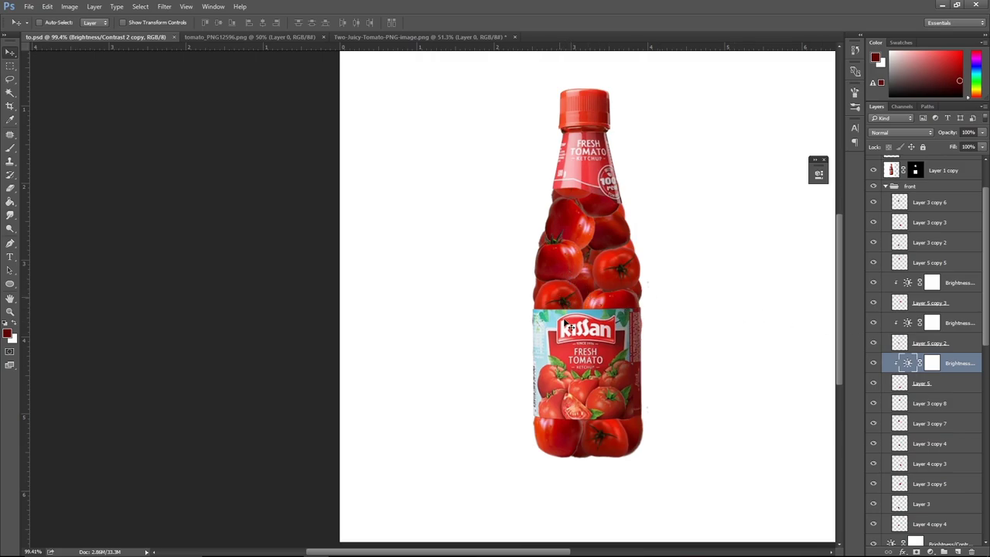
Nudge the Layer 3 copy 6 and Layer 5 copy 2 tomatoes slightly into place.
{"action": "left_click", "coordinate": [563, 268], "text": "ctrl"}
{"action": "left_click_drag", "start_coordinate": [563, 269], "coordinate": [576, 298]}
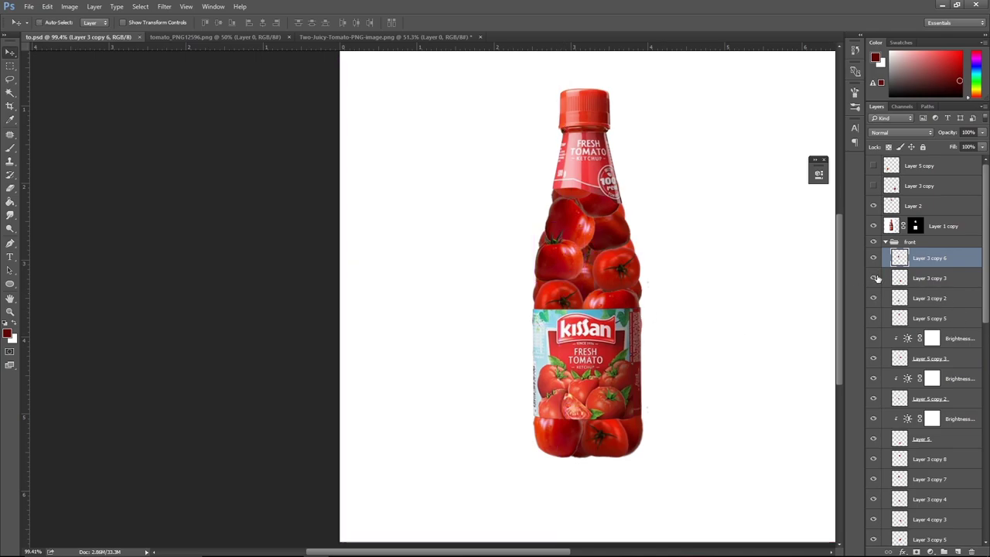
{"action": "left_click", "coordinate": [561, 232], "text": "ctrl"}
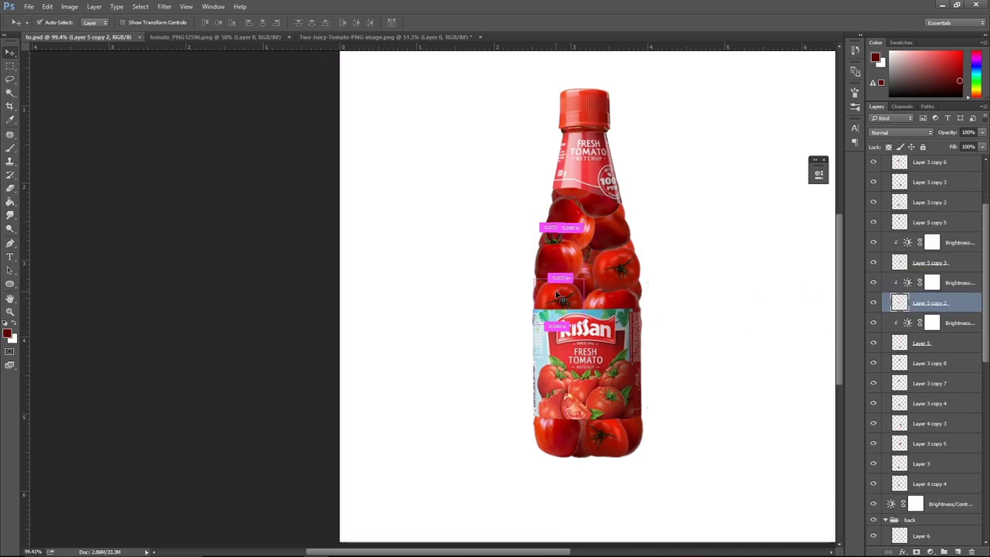
{"action": "left_click_drag", "start_coordinate": [547, 283], "coordinate": [551, 280]}
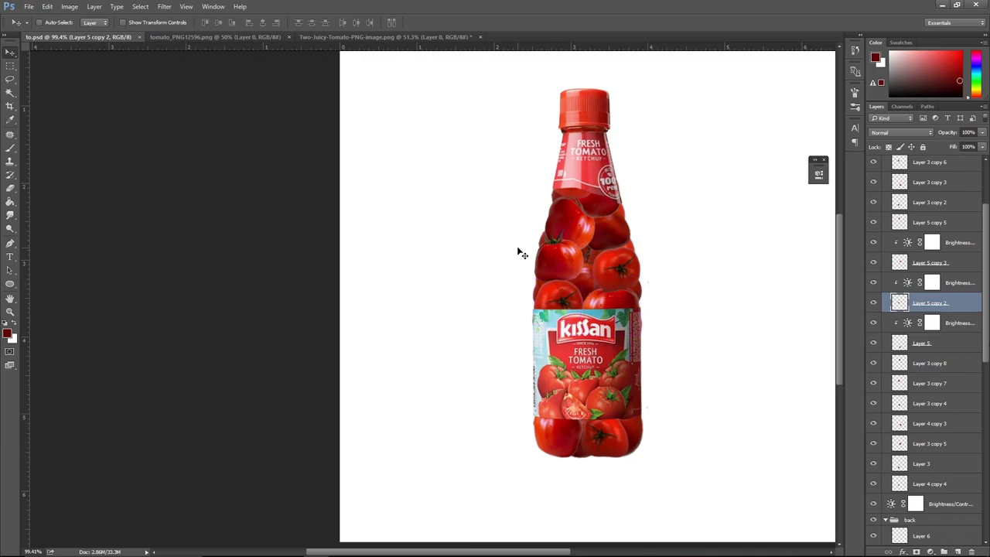
{"action": "left_click", "coordinate": [563, 262], "text": "ctrl"}
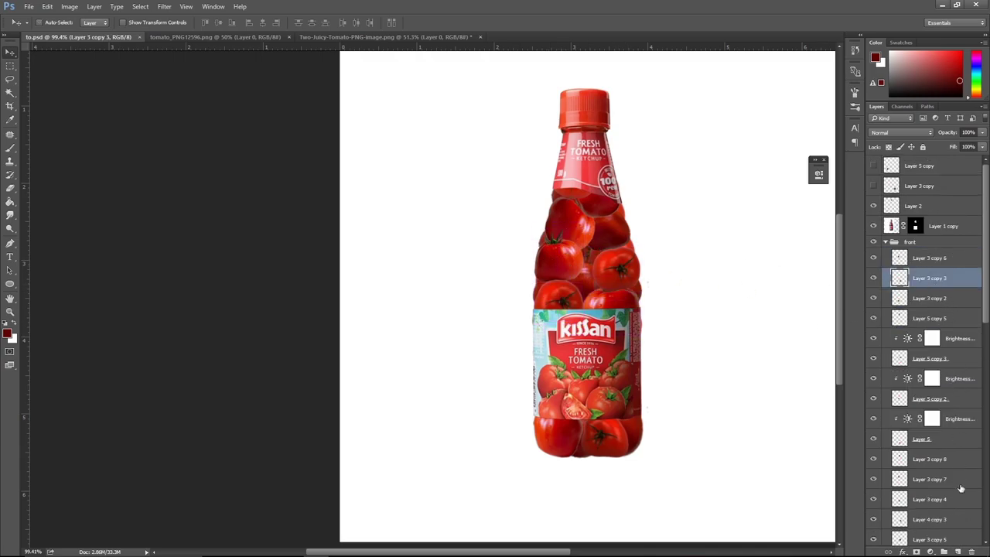
Add a shading layer, enlarge the brush, and load the upper-left tomato's outline.
{"action": "left_click", "coordinate": [957, 550], "text": "ctrl"}
{"action": "key", "text": "b"}
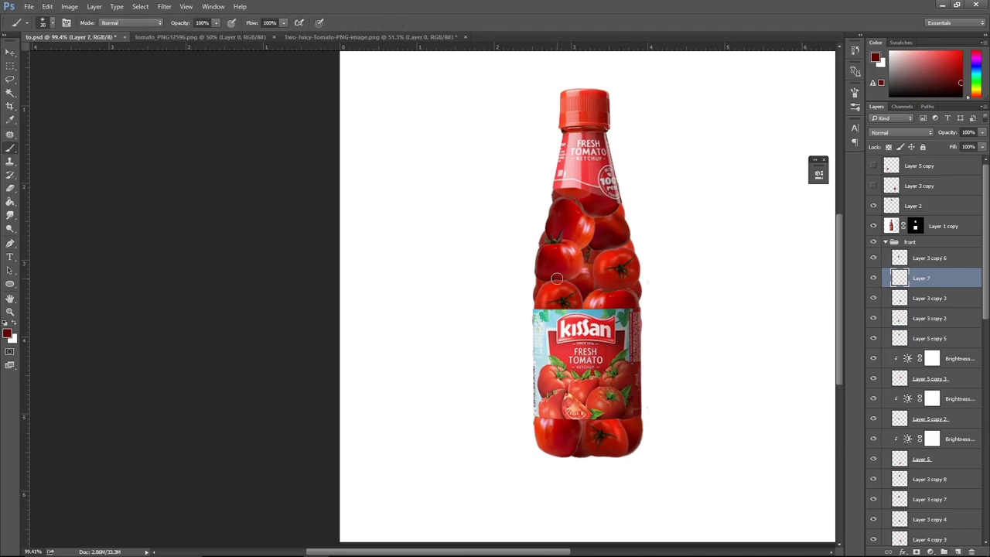
{"action": "key", "text": "bracketright"}
{"action": "key", "text": "bracketright"}
{"action": "key", "text": "bracketright"}
{"action": "key", "text": "bracketright"}
{"action": "scroll", "coordinate": [642, 302], "scroll_direction": "up", "scroll_amount": 1}
{"action": "scroll", "coordinate": [642, 301], "scroll_direction": "up", "scroll_amount": 3}
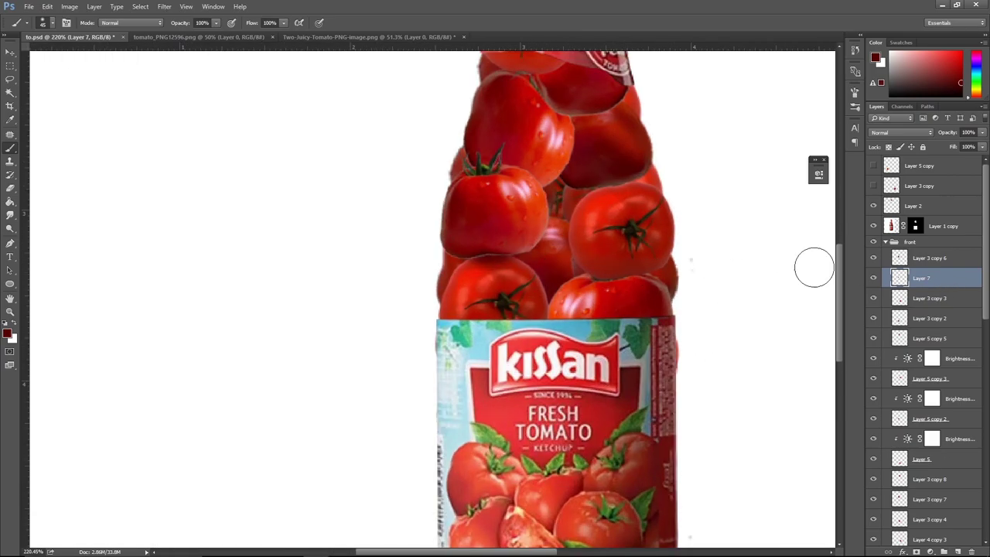
{"action": "left_click", "coordinate": [917, 259]}
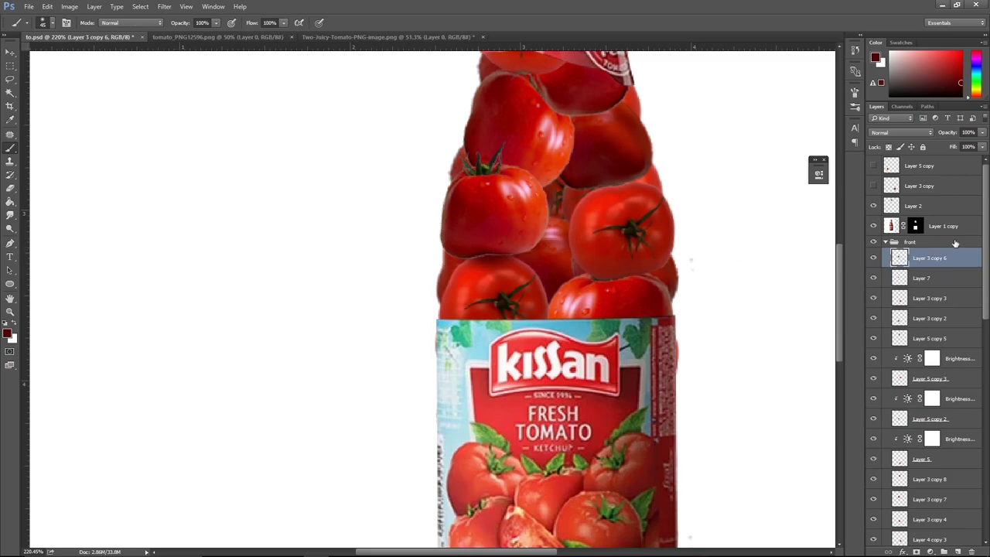
{"action": "left_click", "coordinate": [899, 258], "text": "ctrl"}
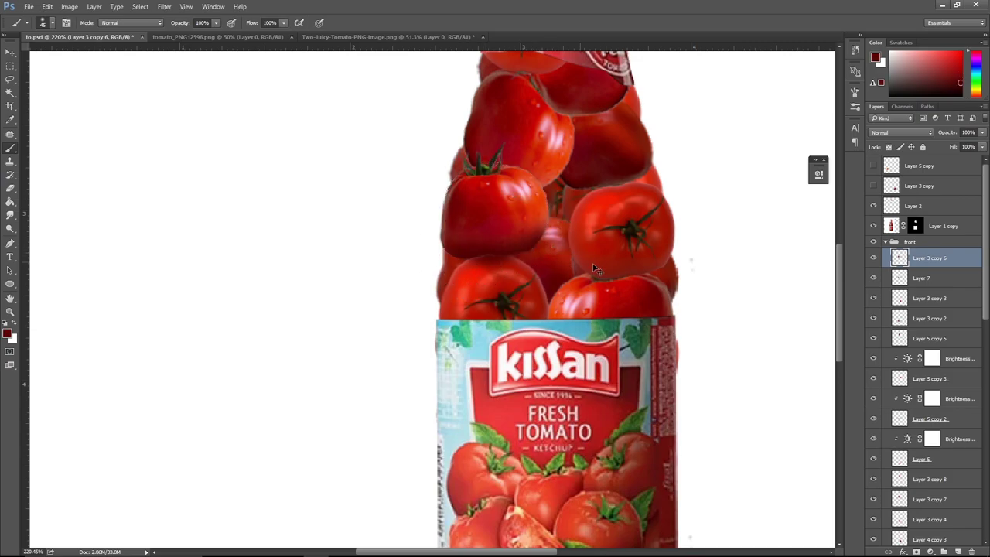
{"action": "key", "text": "ctrl+minus"}
Create Layer 8 above Layer 3 copy 6 with the tomato outline reselected.
{"action": "key", "text": "ctrl+shift+d"}
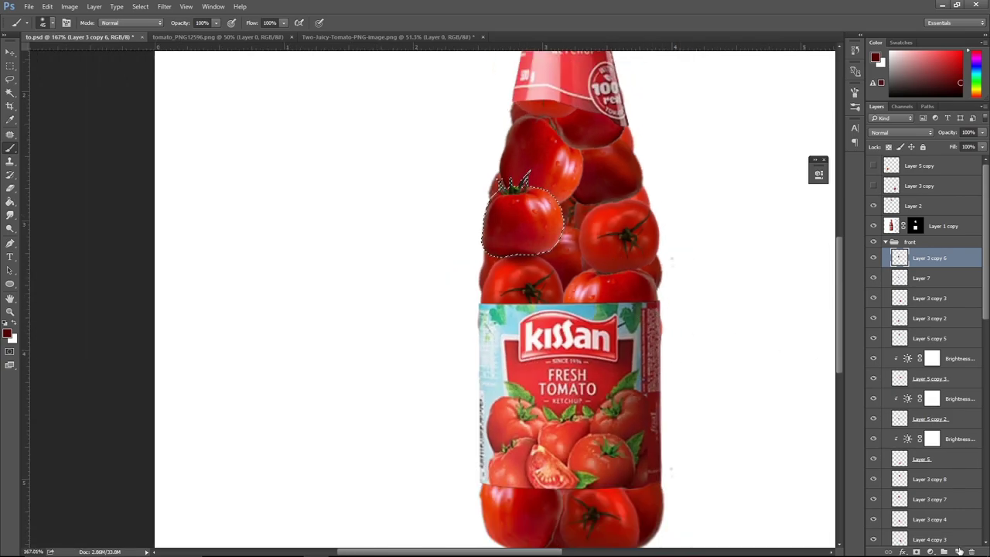
{"action": "scroll", "coordinate": [599, 329], "scroll_direction": "up", "scroll_amount": 3}
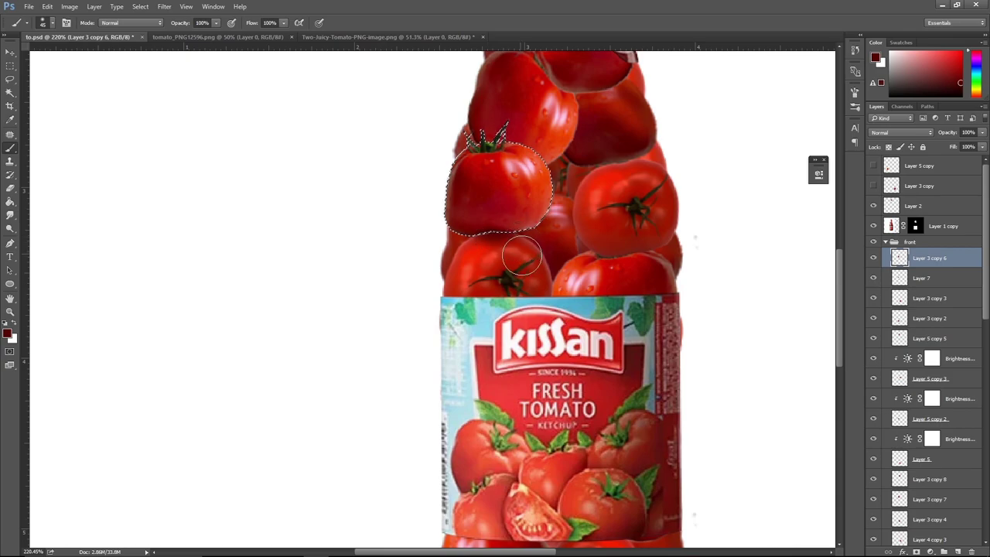
{"action": "key", "text": "ctrl+d"}
{"action": "left_click", "coordinate": [957, 551]}
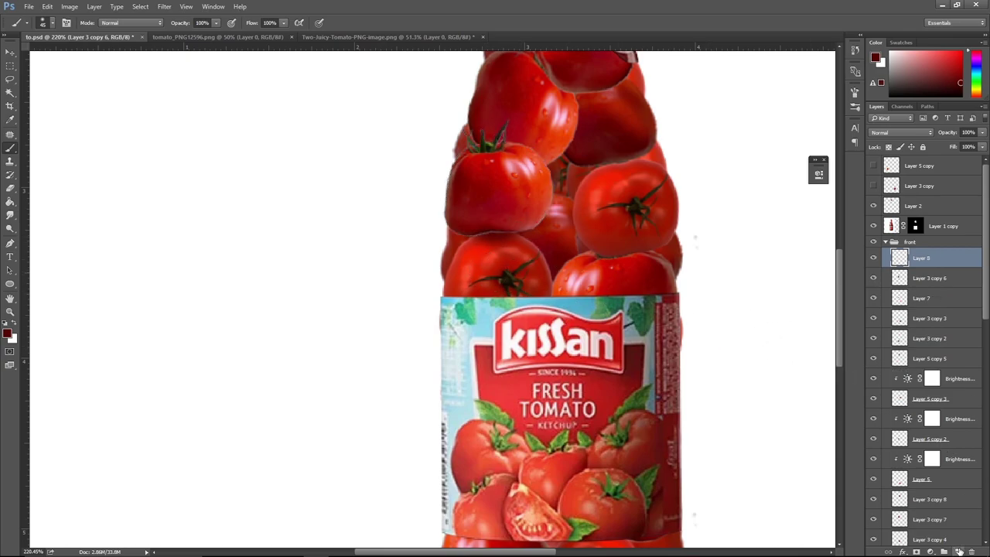
{"action": "key", "text": "ctrl+shift+d"}
{"action": "scroll", "coordinate": [468, 229], "scroll_direction": "up", "scroll_amount": 3}
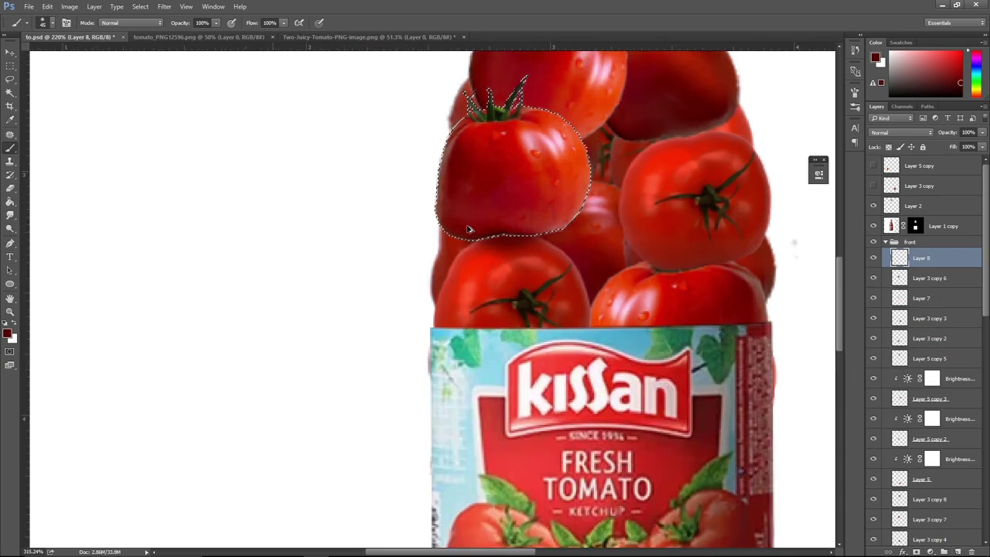
{"action": "scroll", "coordinate": [468, 228], "scroll_direction": "up", "scroll_amount": 3}
Fine-tune brush size and erase excess shading, then deselect the tomato outline.
{"action": "key", "text": "bracketleft"}
{"action": "key", "text": "bracketleft"}
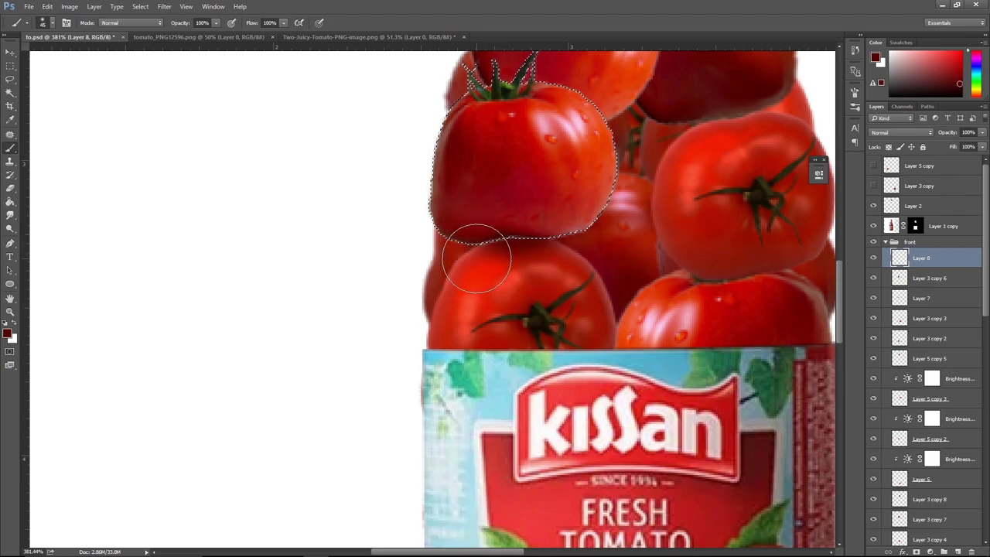
{"action": "key", "text": "bracketleft"}
{"action": "key", "text": "bracketleft"}
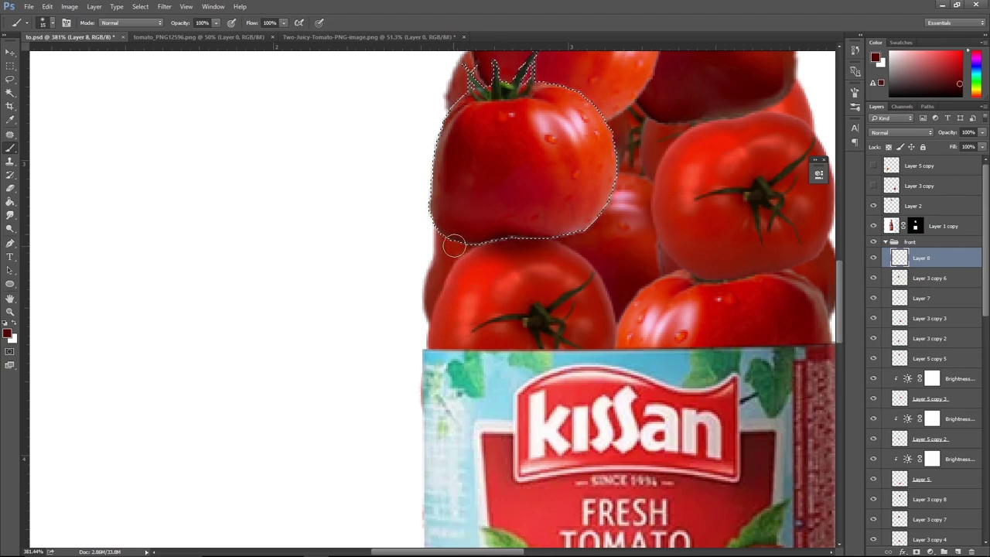
{"action": "key", "text": "bracketright"}
{"action": "key", "text": "bracketright"}
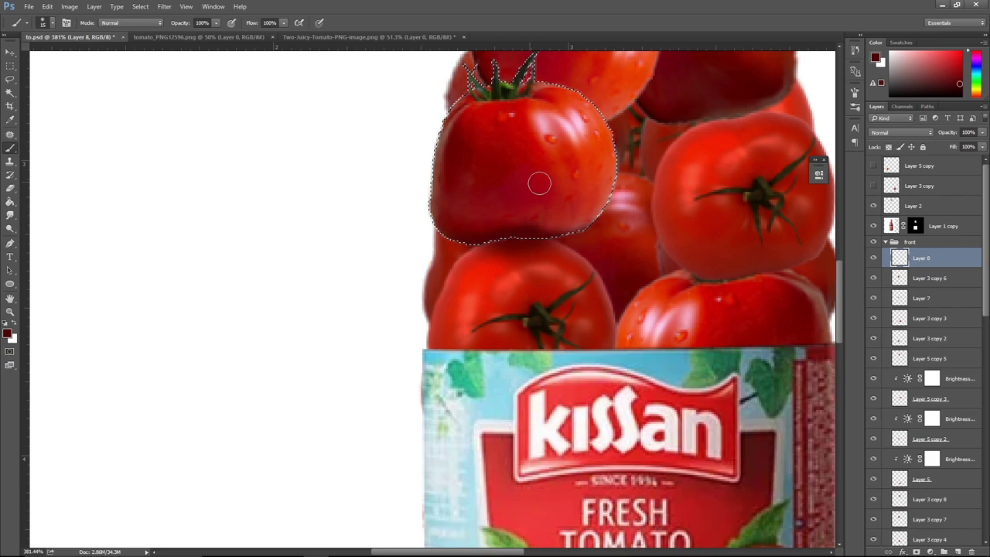
{"action": "key", "text": "e"}
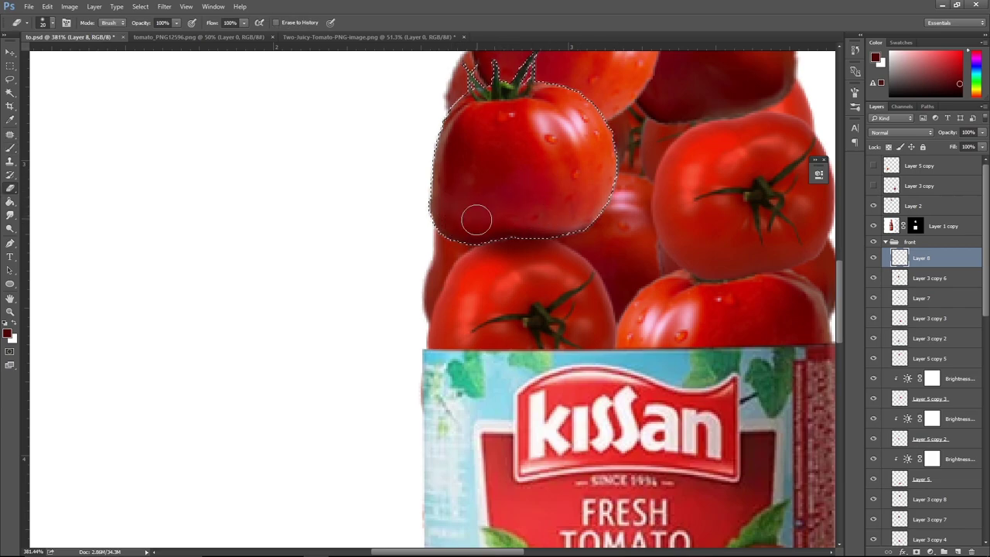
{"action": "key", "text": "ctrl+d"}
{"action": "scroll", "coordinate": [643, 243], "scroll_direction": "down", "scroll_amount": 5}
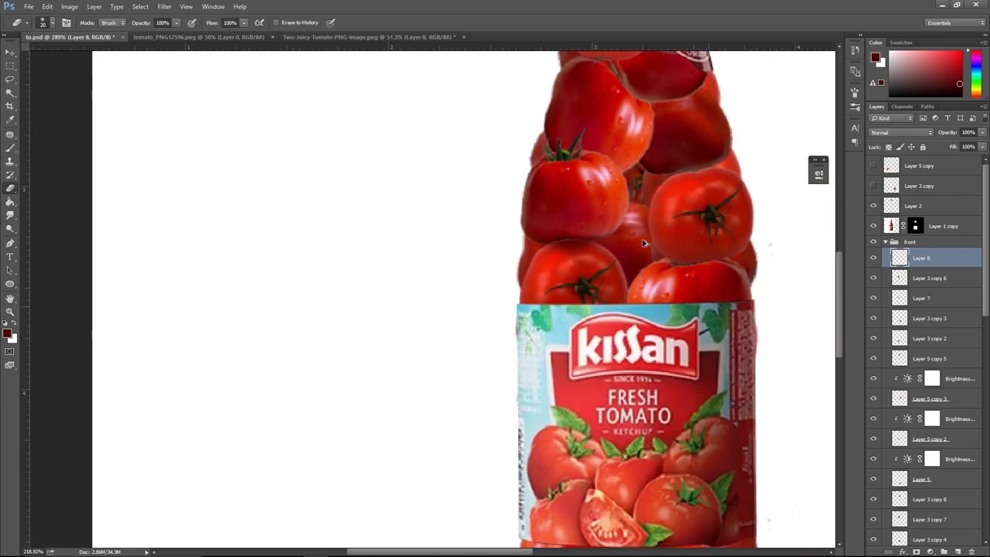
{"action": "left_click_drag", "start_coordinate": [744, 293], "coordinate": [729, 283]}
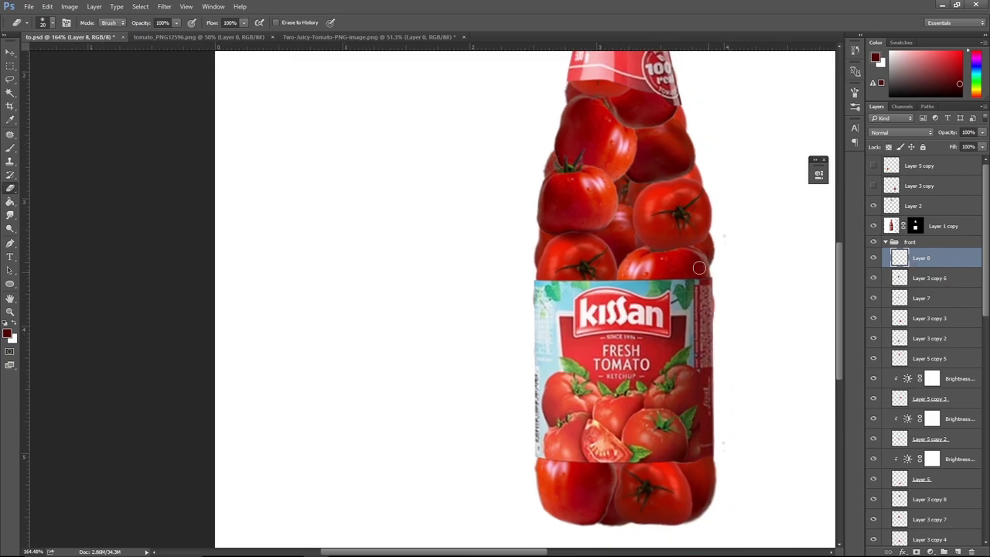
{"action": "left_click", "coordinate": [10, 53]}
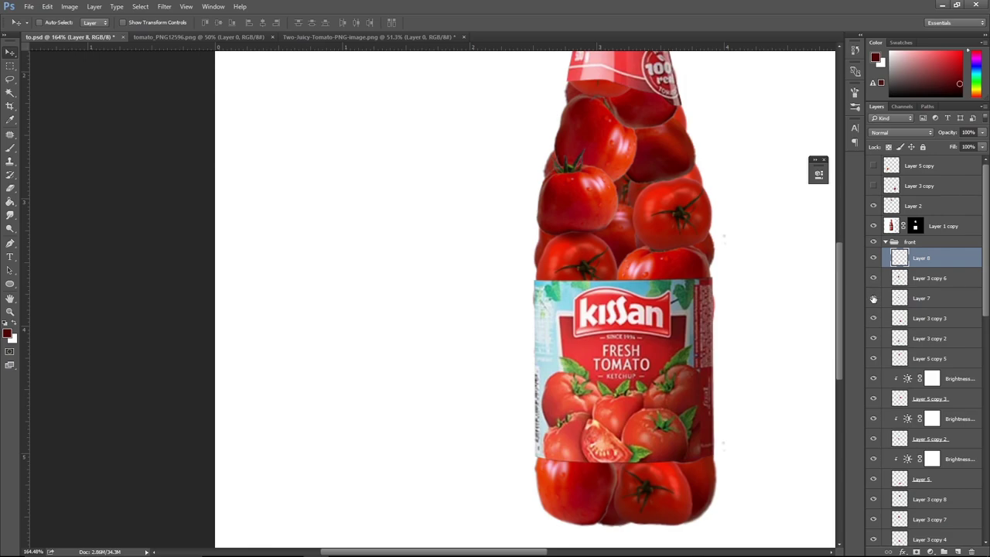
On Layer 7, sample a tomato red and touch up shading with brush and eraser.
{"action": "left_click", "coordinate": [898, 299]}
{"action": "key", "text": "e"}
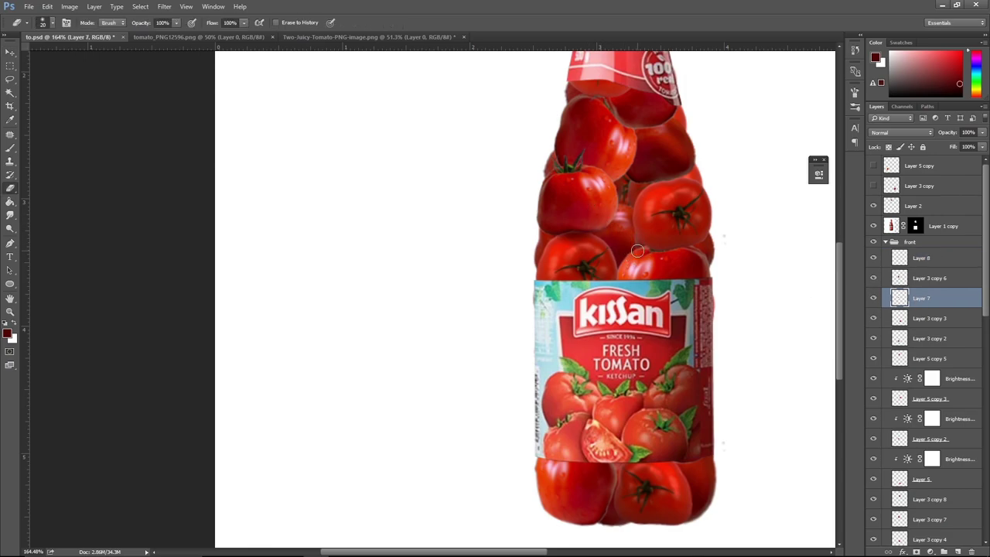
{"action": "key", "text": "b"}
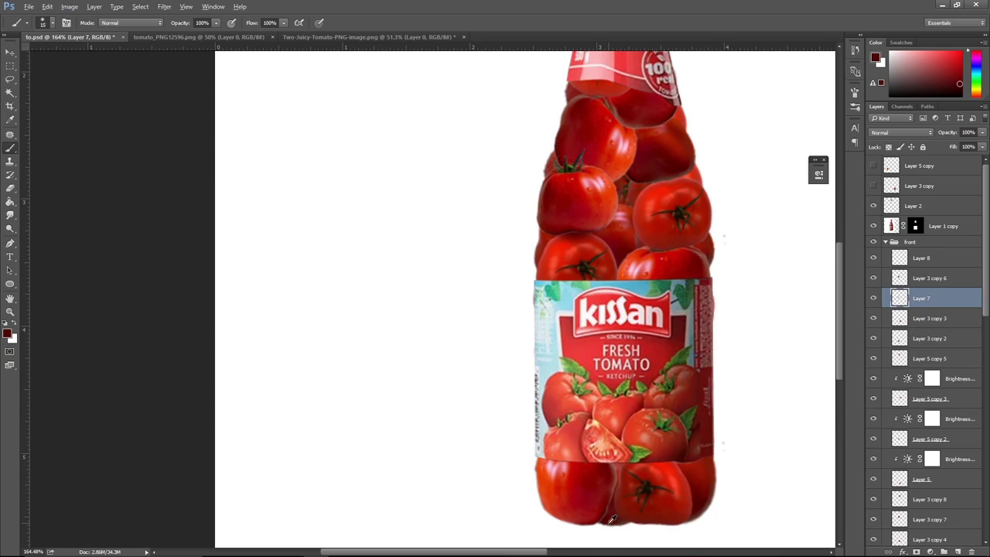
{"action": "left_click", "coordinate": [611, 520], "text": "alt"}
{"action": "right_click", "coordinate": [573, 230]}
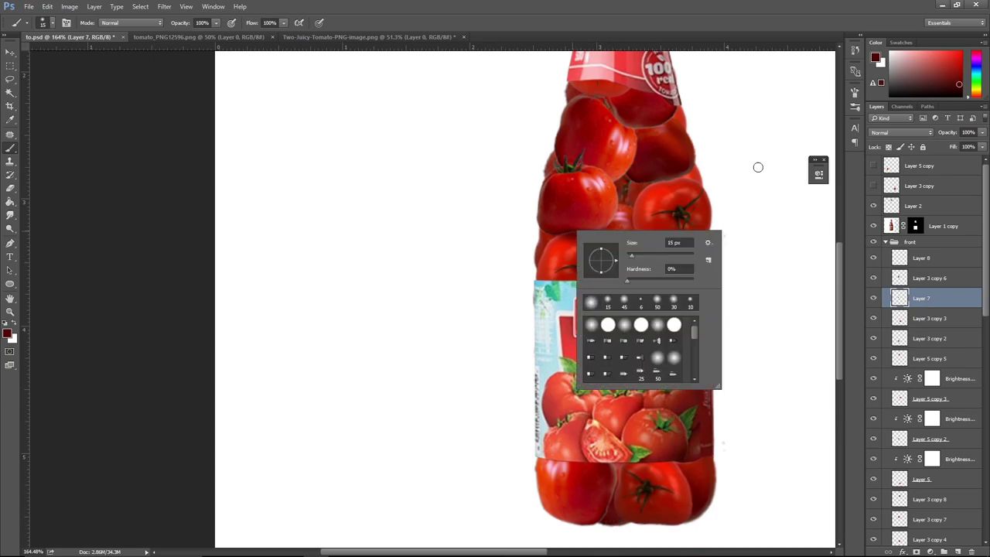
{"action": "left_click", "coordinate": [718, 29]}
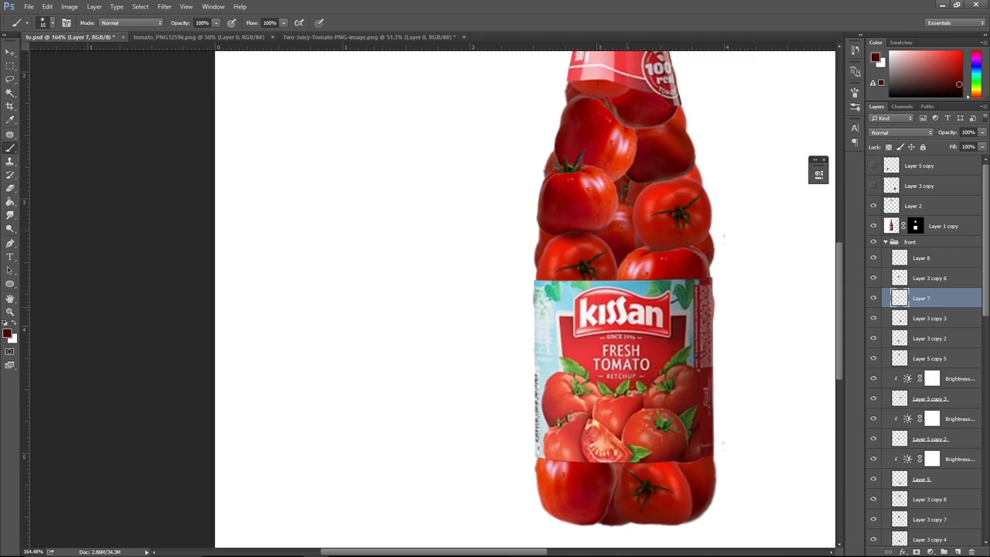
{"action": "key", "text": "bracketright"}
{"action": "key", "text": "bracketright"}
{"action": "key", "text": "e"}
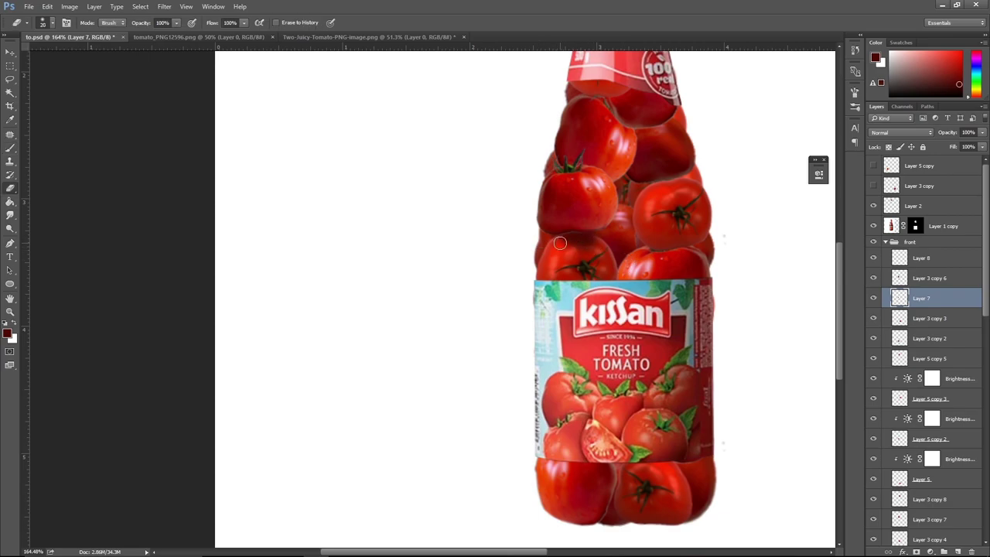
{"action": "key", "text": "b"}
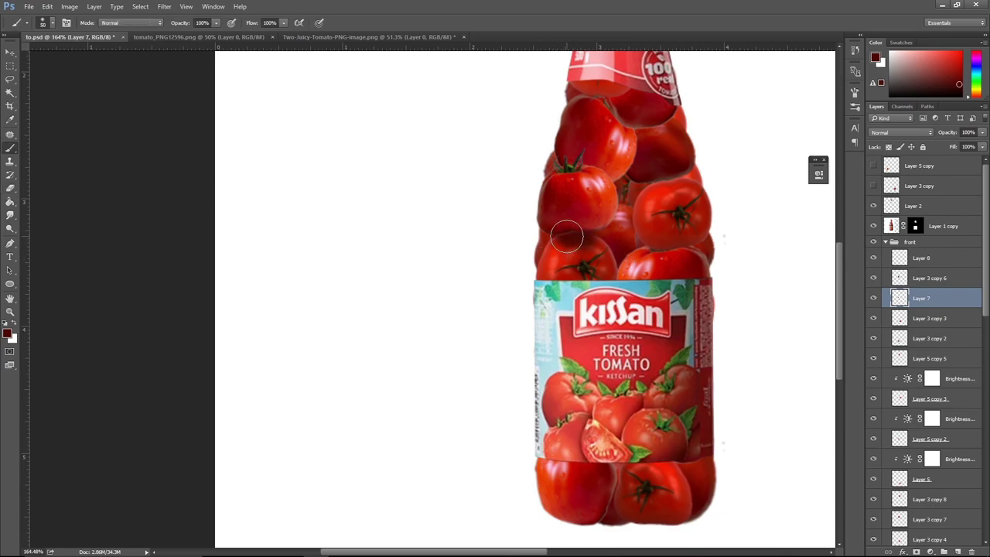
{"action": "key", "text": "e"}
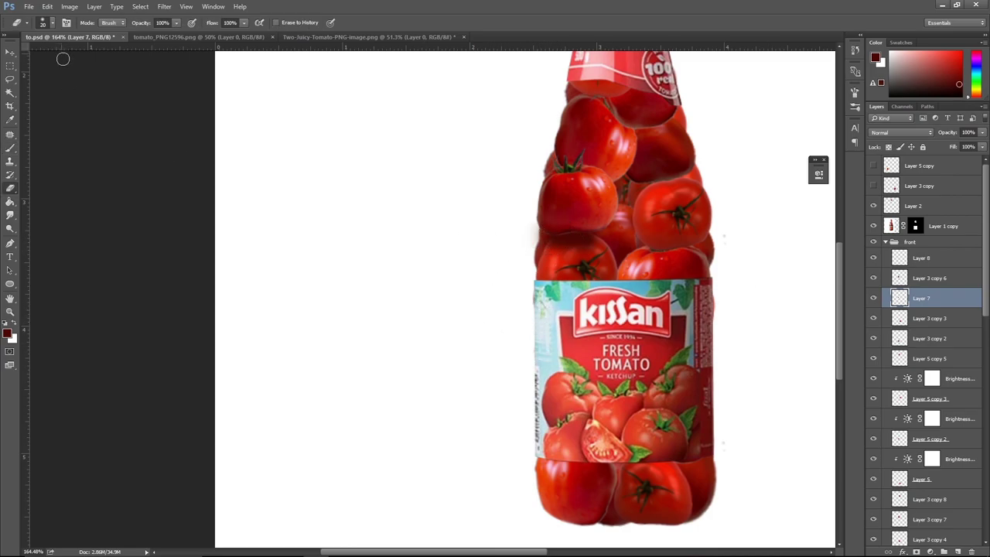
Load a tomato's outline, invert it on Layer 7, then deselect.
{"action": "left_click", "coordinate": [13, 54]}
{"action": "left_click", "coordinate": [529, 220]}
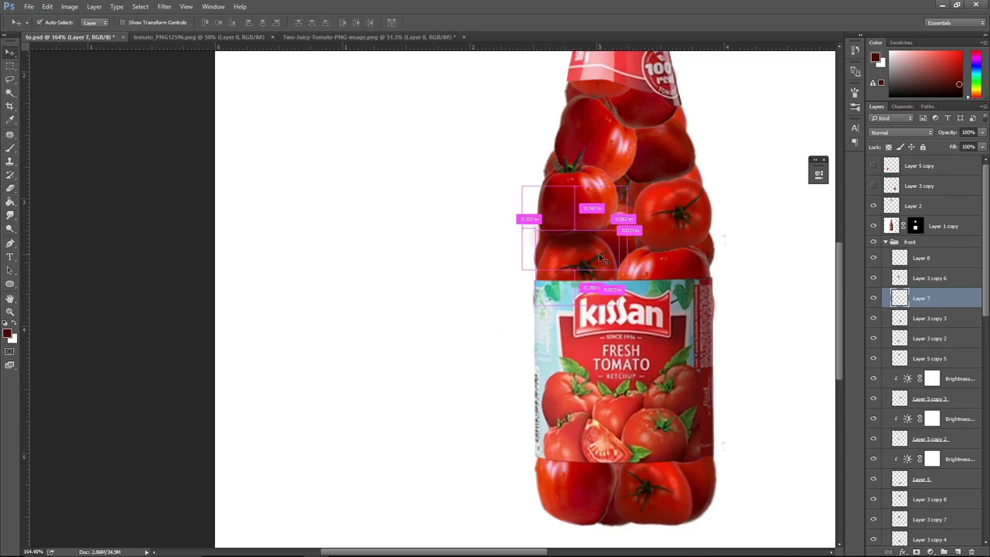
{"action": "left_click", "coordinate": [899, 263], "text": "ctrl"}
{"action": "scroll", "coordinate": [901, 271], "scroll_direction": "up", "scroll_amount": 5}
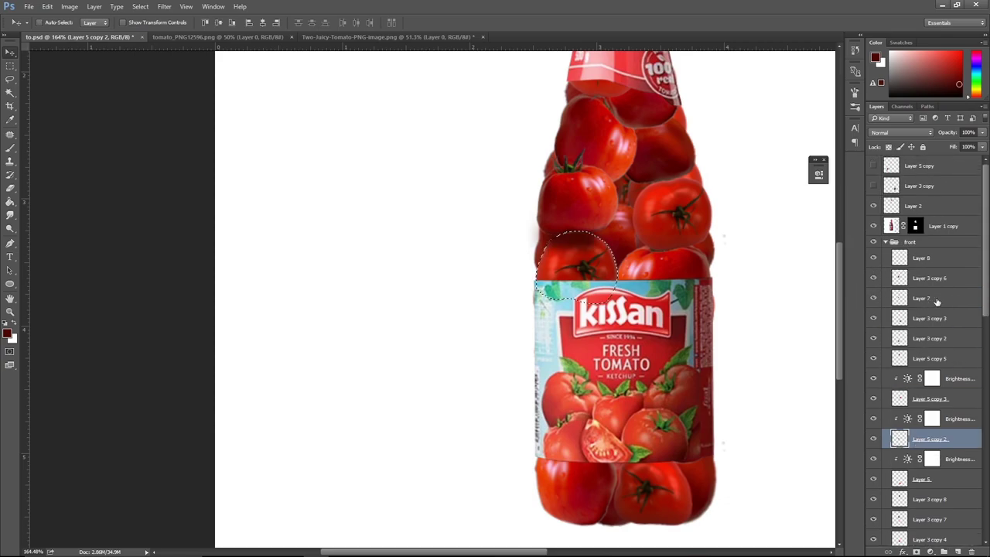
{"action": "left_click", "coordinate": [936, 300]}
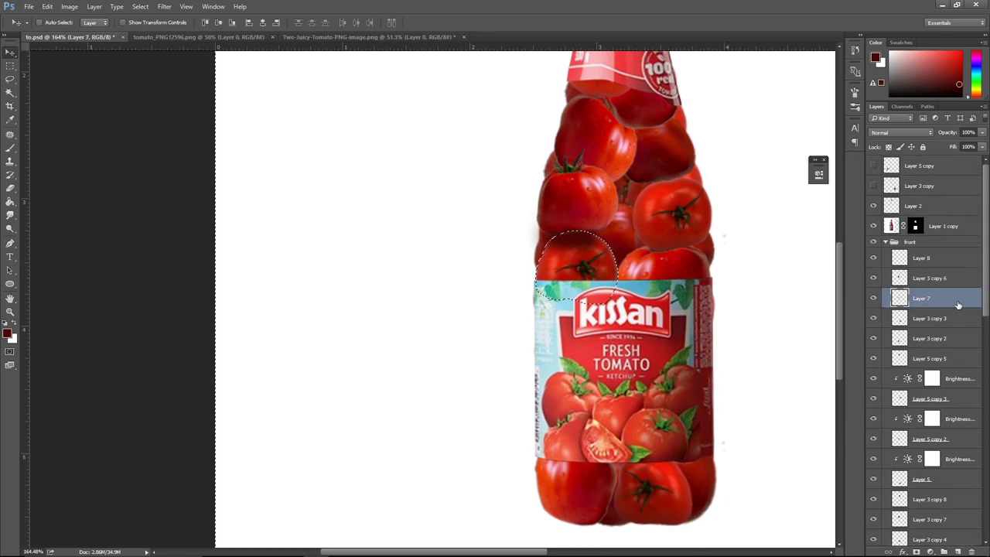
{"action": "key", "text": "ctrl+shift+i"}
{"action": "key", "text": "ctrl+d"}
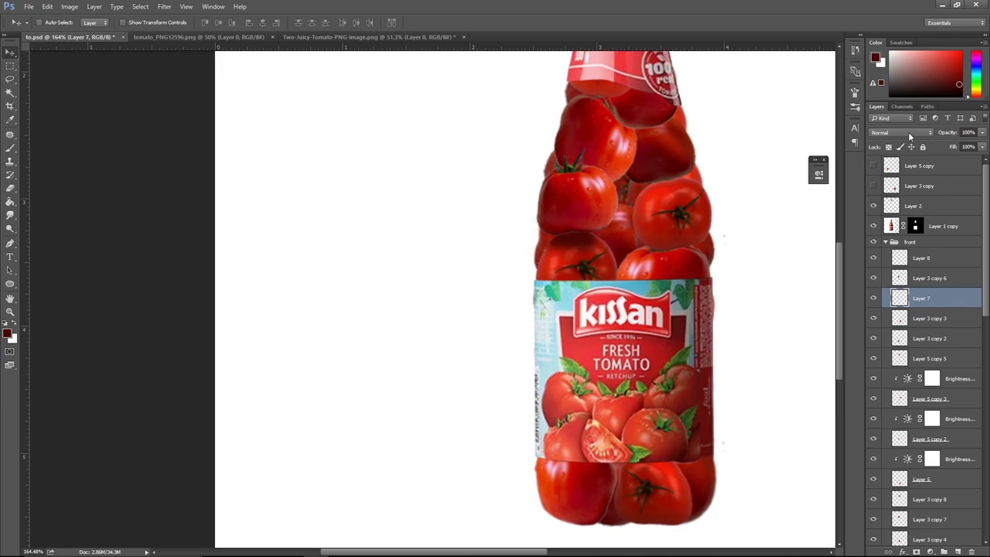
Set Layer 7 to Multiply blending at about 63% opacity.
{"action": "left_click", "coordinate": [908, 132]}
{"action": "left_click", "coordinate": [942, 164]}
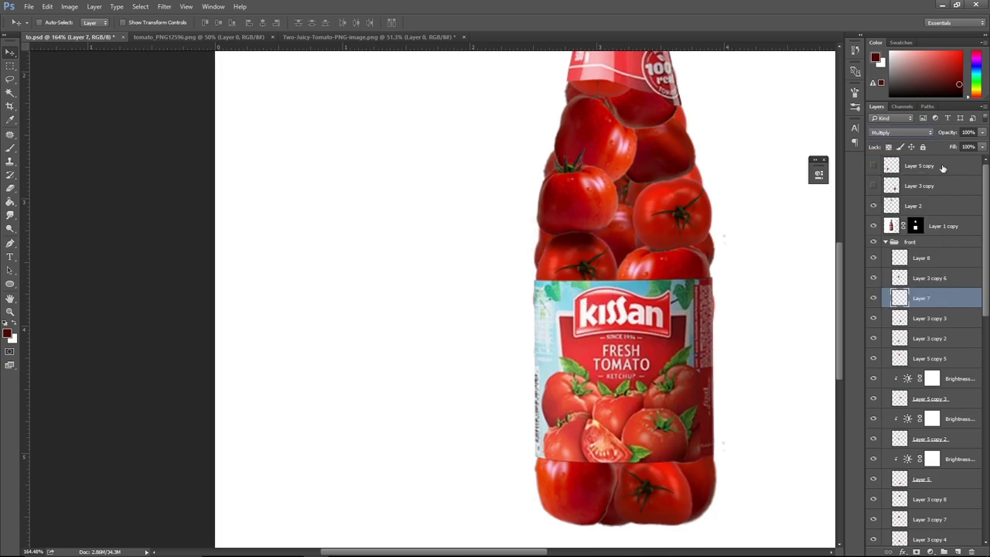
{"action": "left_click", "coordinate": [980, 146]}
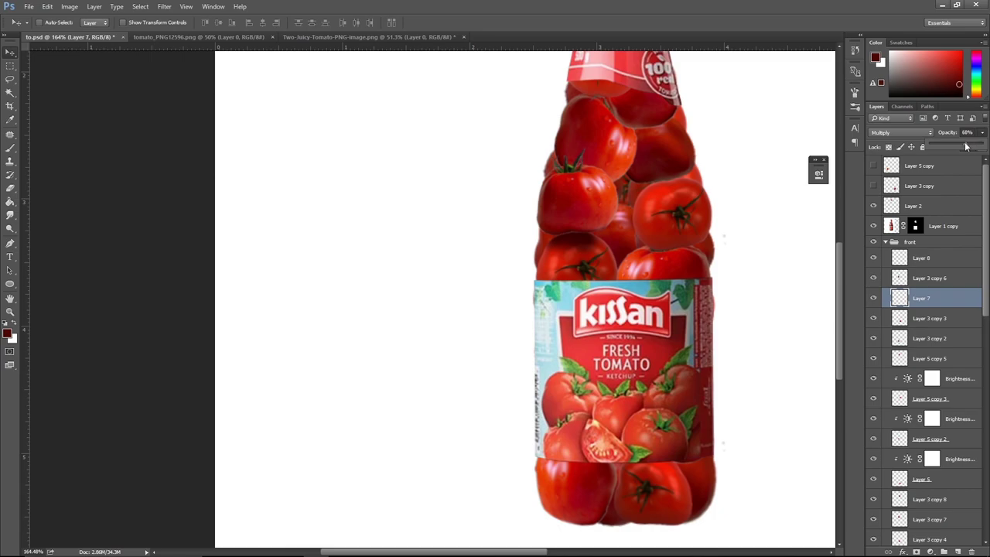
{"action": "left_click_drag", "start_coordinate": [965, 147], "coordinate": [962, 149]}
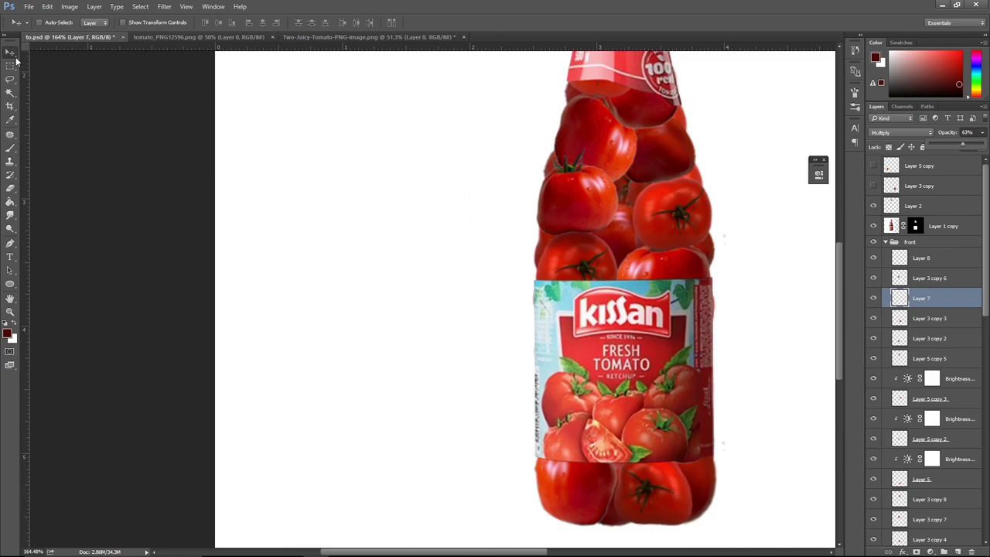
{"action": "left_click", "coordinate": [684, 253], "text": "ctrl"}
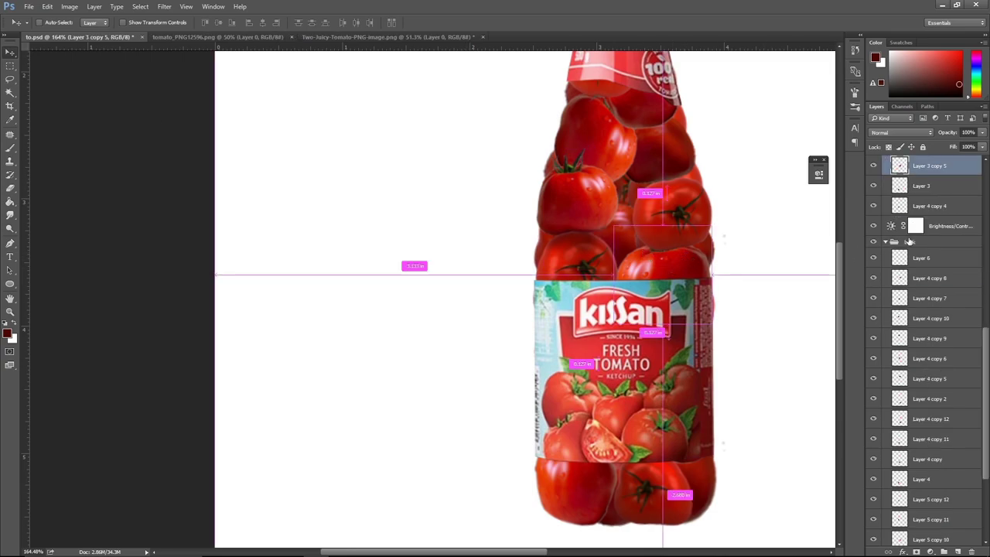
Add Layer 9 clipped to the tomato above Layer 3 copy 5 and pick a painting colour.
{"action": "scroll", "coordinate": [914, 208], "scroll_direction": "up", "scroll_amount": 2}
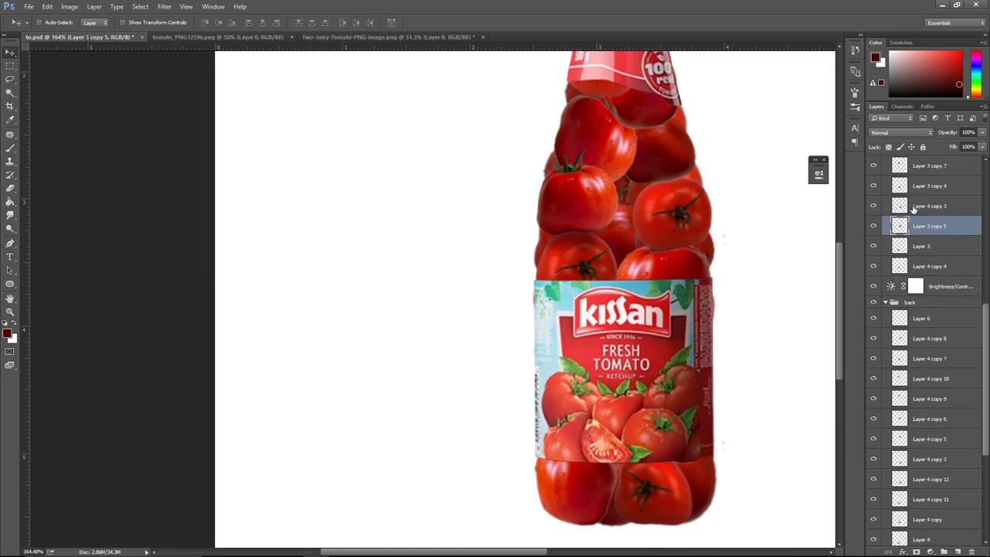
{"action": "left_click", "coordinate": [957, 551]}
{"action": "left_click", "coordinate": [938, 170], "text": "alt"}
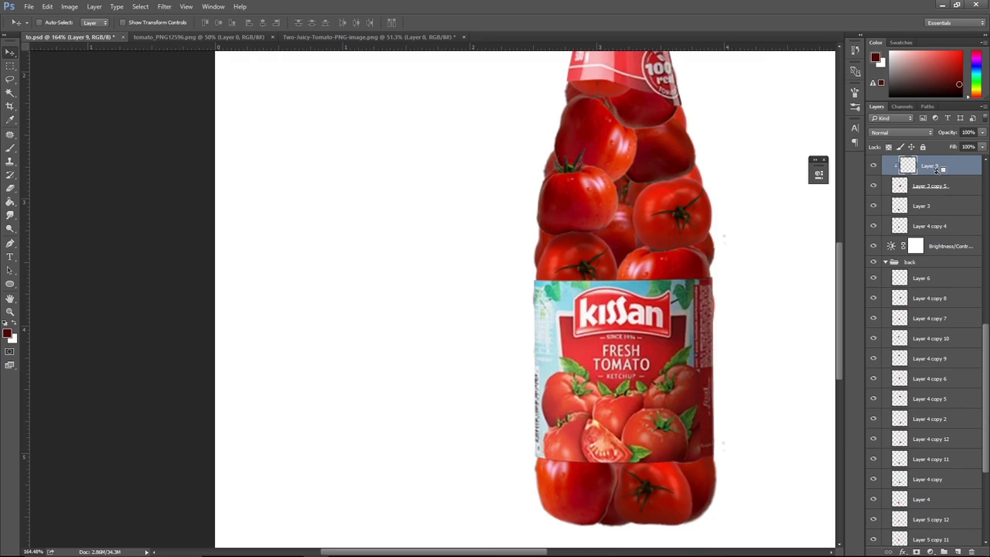
{"action": "key", "text": "b"}
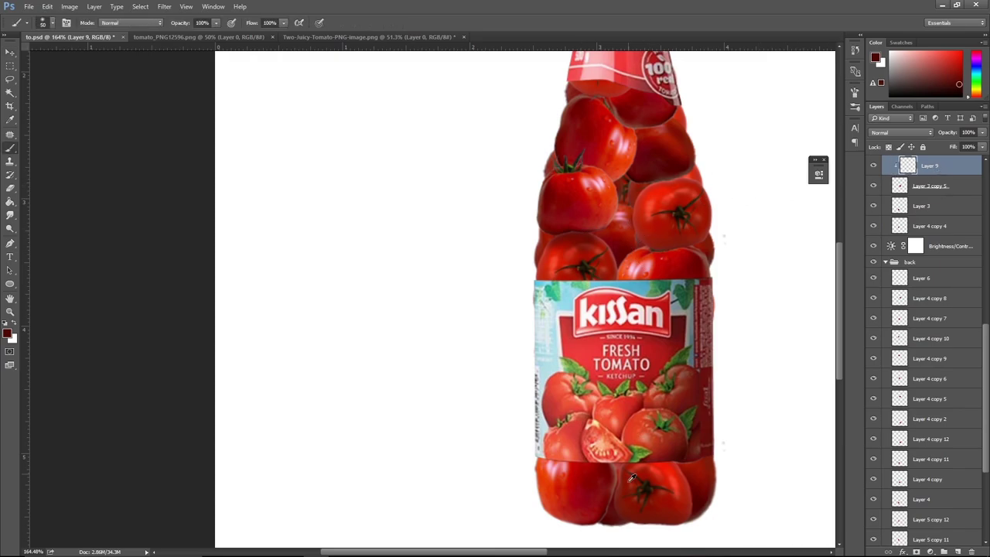
{"action": "left_click", "coordinate": [611, 518], "text": "alt"}
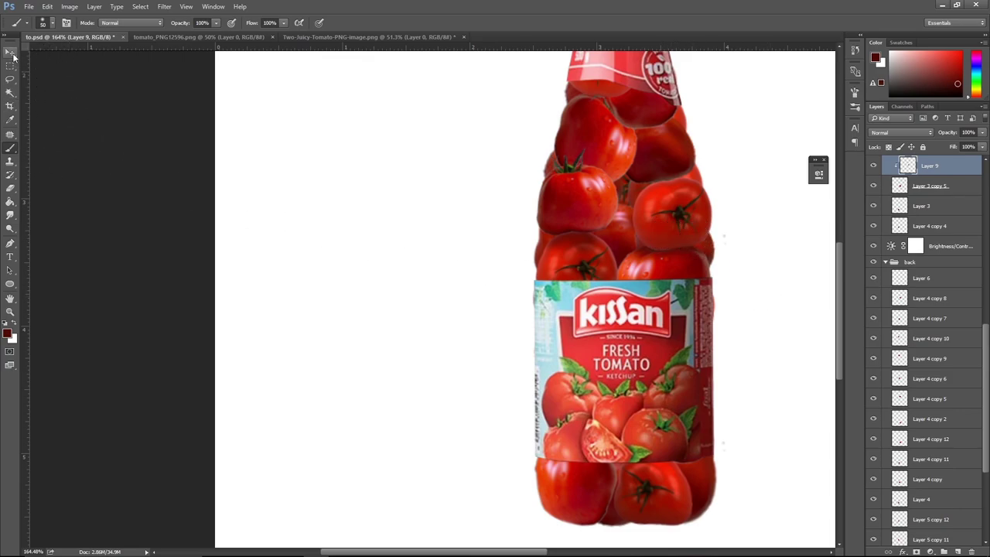
{"action": "left_click", "coordinate": [10, 52]}
Clip a new Layer 10 to the next tomato layer and save the document.
{"action": "left_click", "coordinate": [673, 197], "text": "ctrl"}
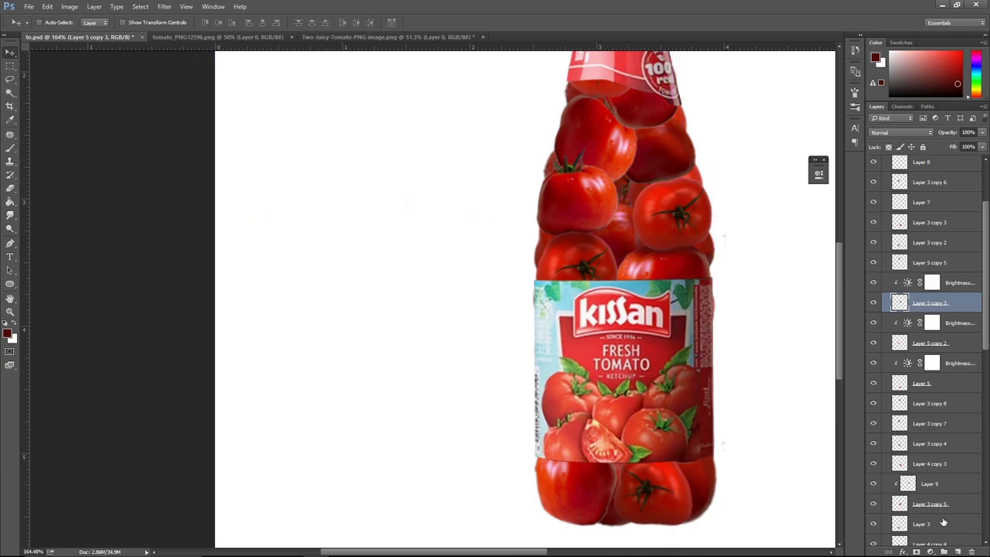
{"action": "key", "text": "alt"}
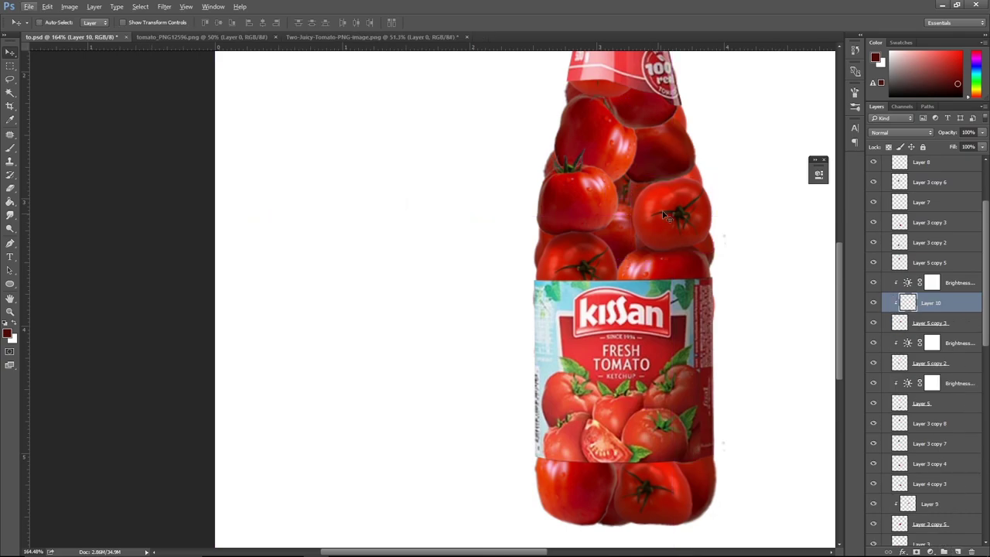
{"action": "key", "text": "b"}
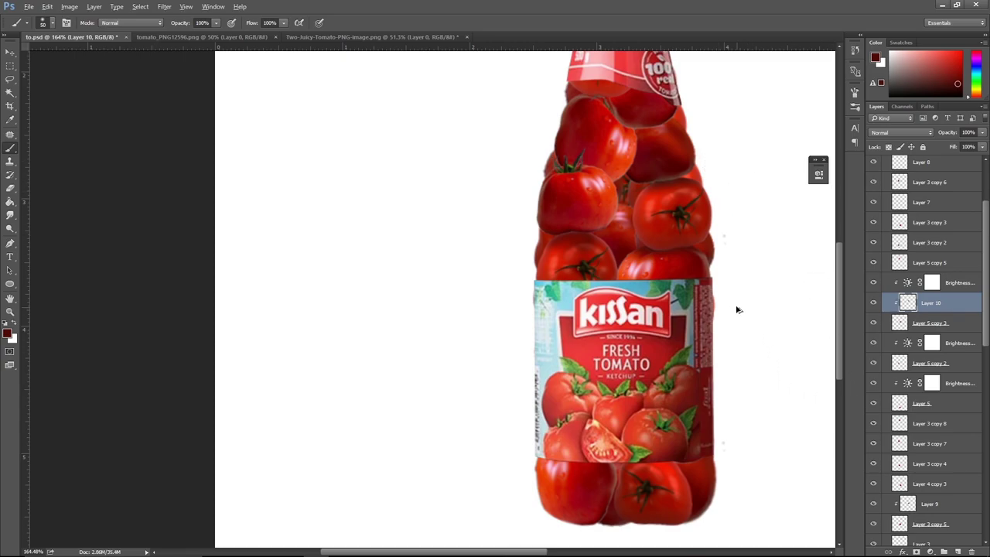
{"action": "scroll", "coordinate": [736, 314], "scroll_direction": "down", "scroll_amount": 2}
{"action": "key", "text": "ctrl+s"}
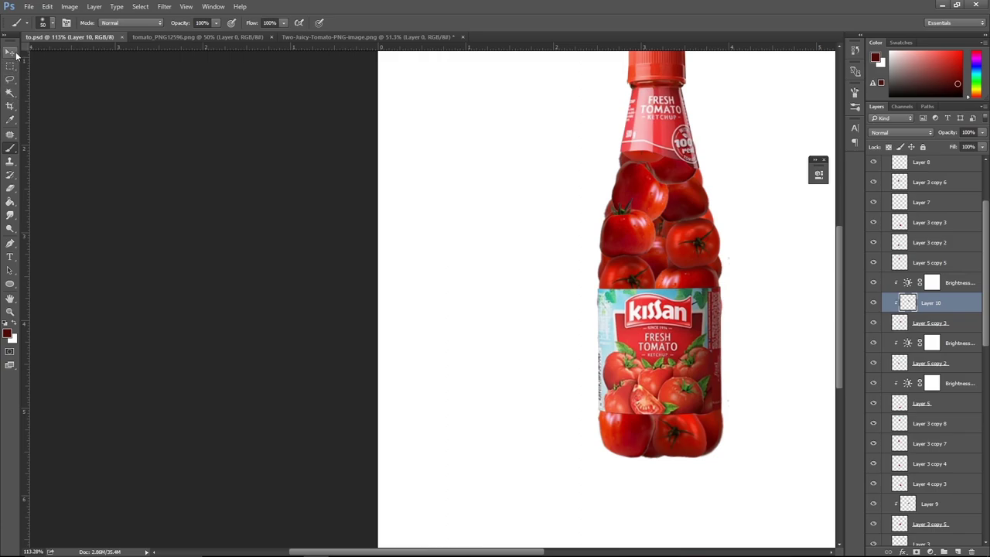
Clip a new Layer 11 to tomato Layer 5 copy 5, with a 30 px brush.
{"action": "key", "text": "v"}
{"action": "left_click_drag", "start_coordinate": [707, 176], "coordinate": [700, 183]}
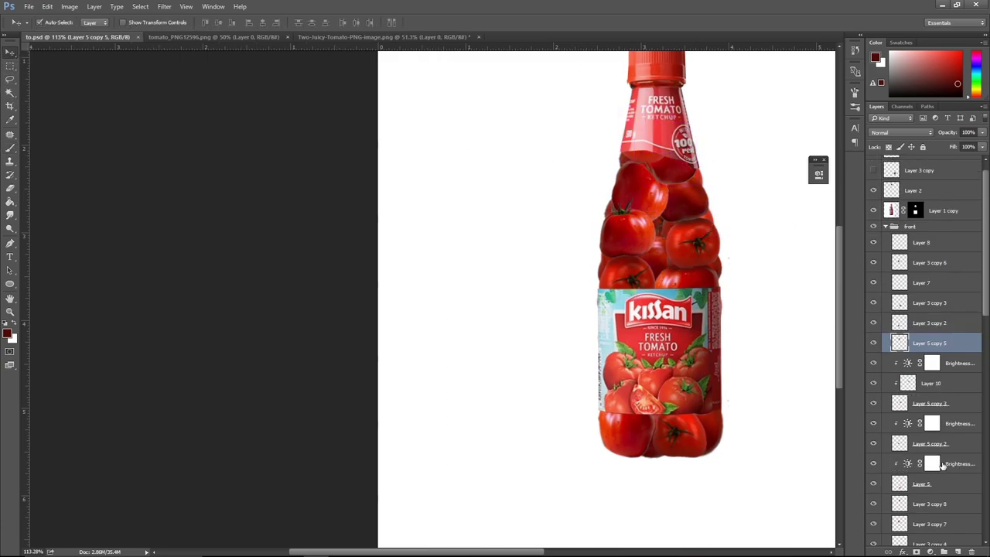
{"action": "left_click", "coordinate": [956, 551]}
{"action": "left_click", "coordinate": [947, 350], "text": "alt"}
{"action": "scroll", "coordinate": [654, 157], "scroll_direction": "up", "scroll_amount": 2}
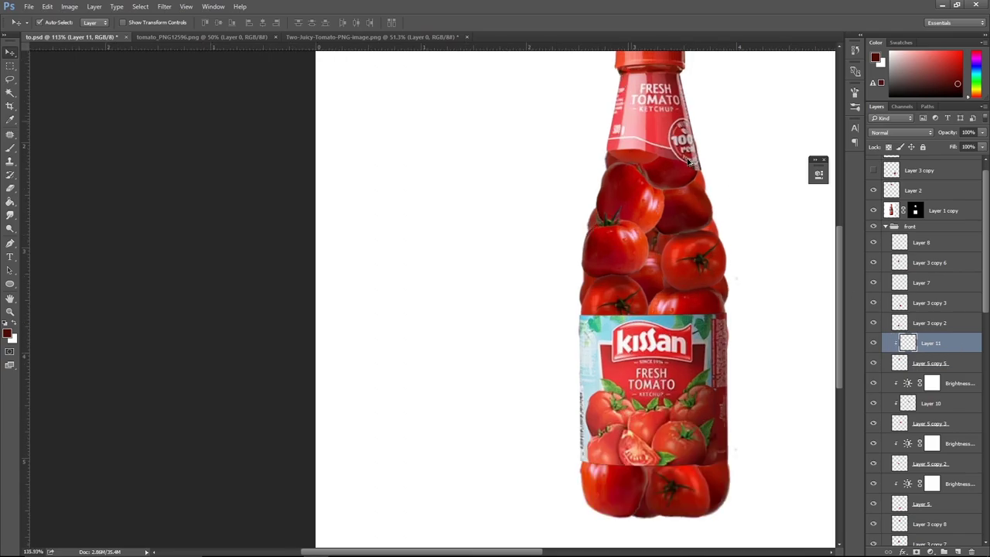
{"action": "key", "text": "b"}
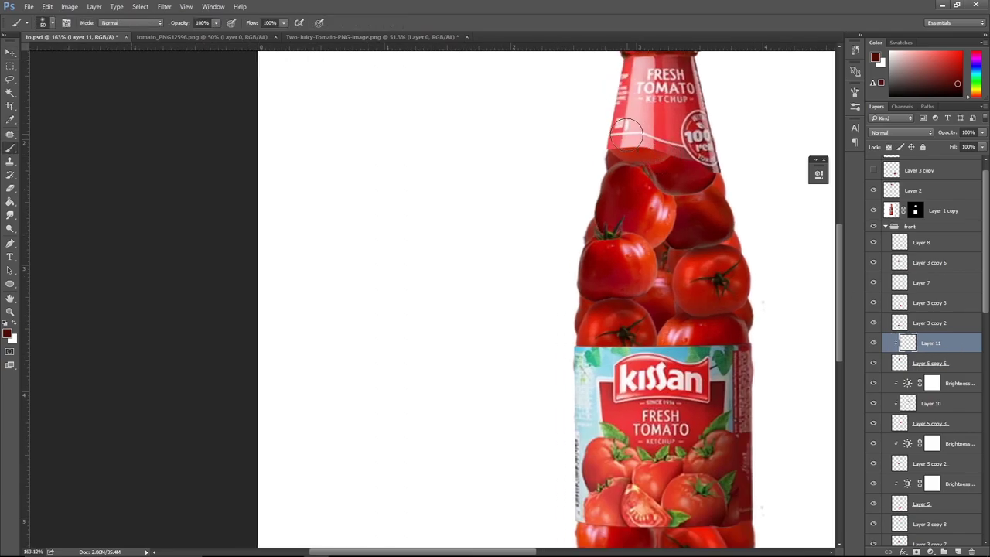
{"action": "key", "text": "bracketleft"}
{"action": "key", "text": "bracketleft"}
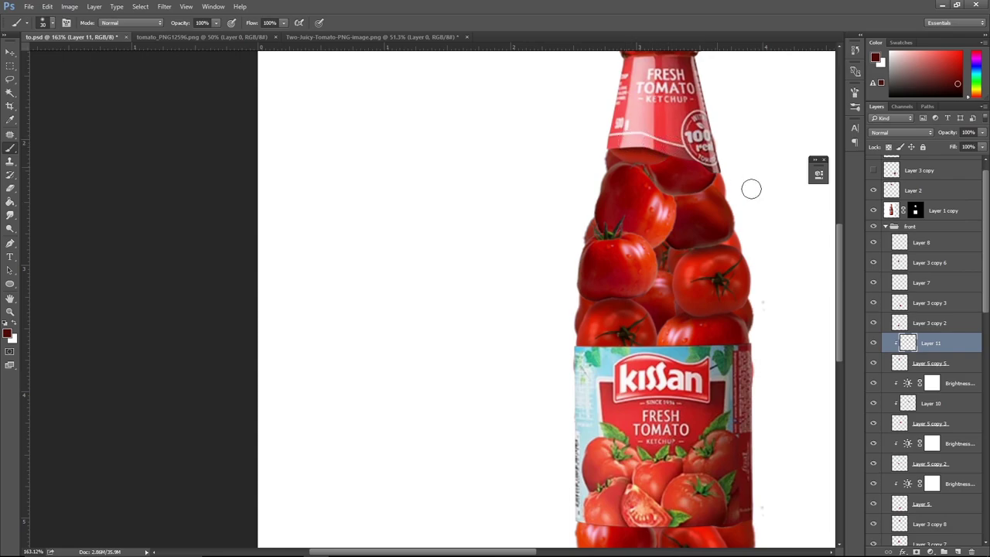
Clip a new Layer 12 to tomato Layer 3 copy 8 for shading.
{"action": "left_click", "coordinate": [11, 53]}
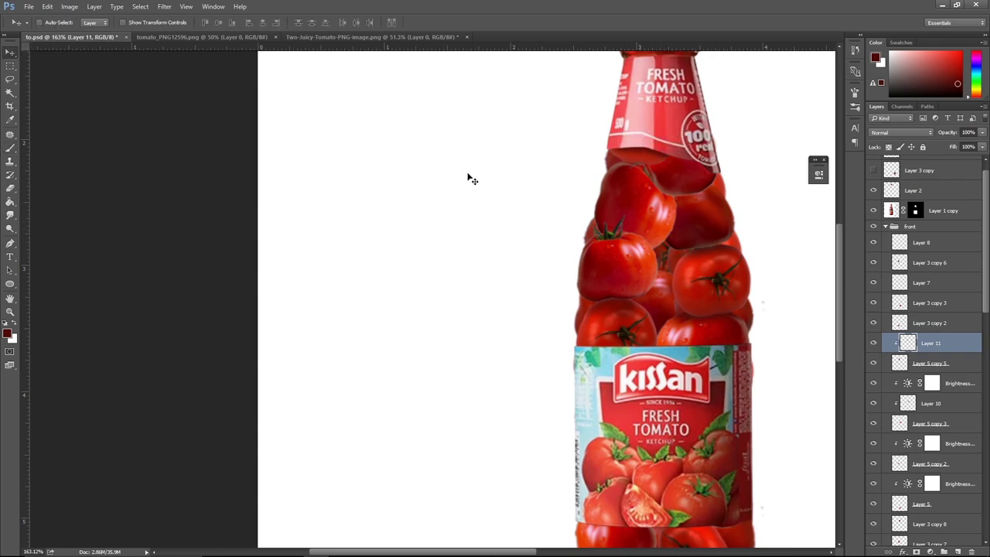
{"action": "left_click", "coordinate": [700, 188], "text": "ctrl"}
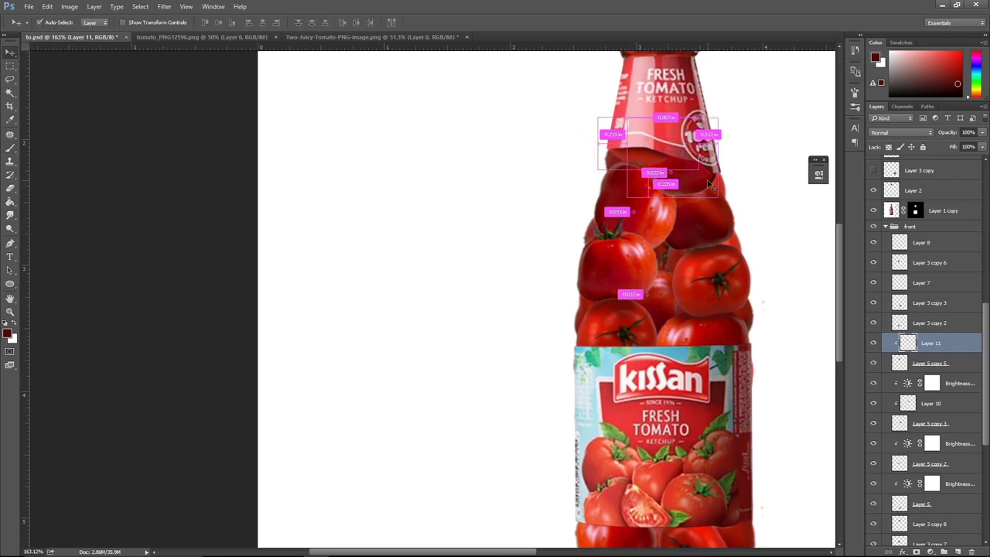
{"action": "left_click", "coordinate": [958, 551]}
{"action": "left_click", "coordinate": [944, 173], "text": "alt"}
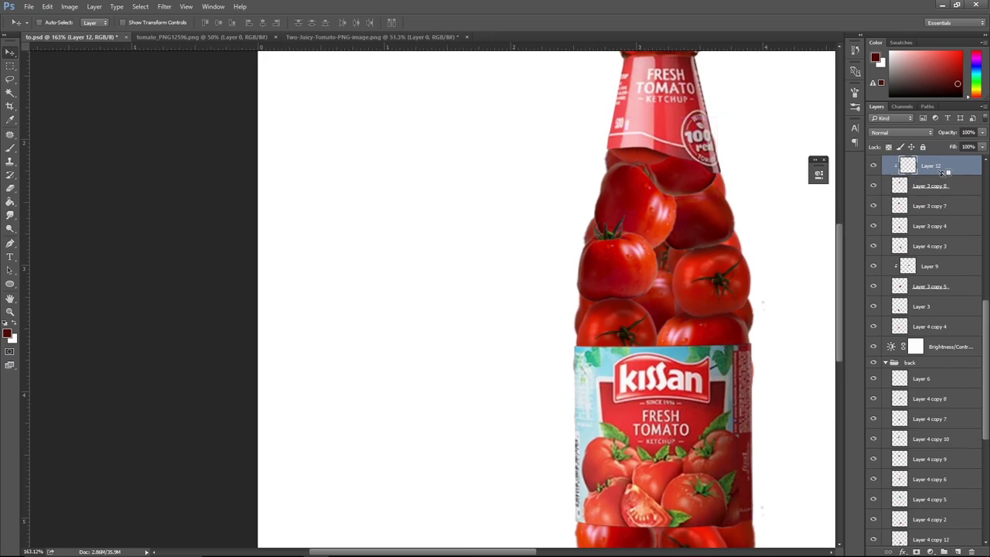
{"action": "key", "text": "b"}
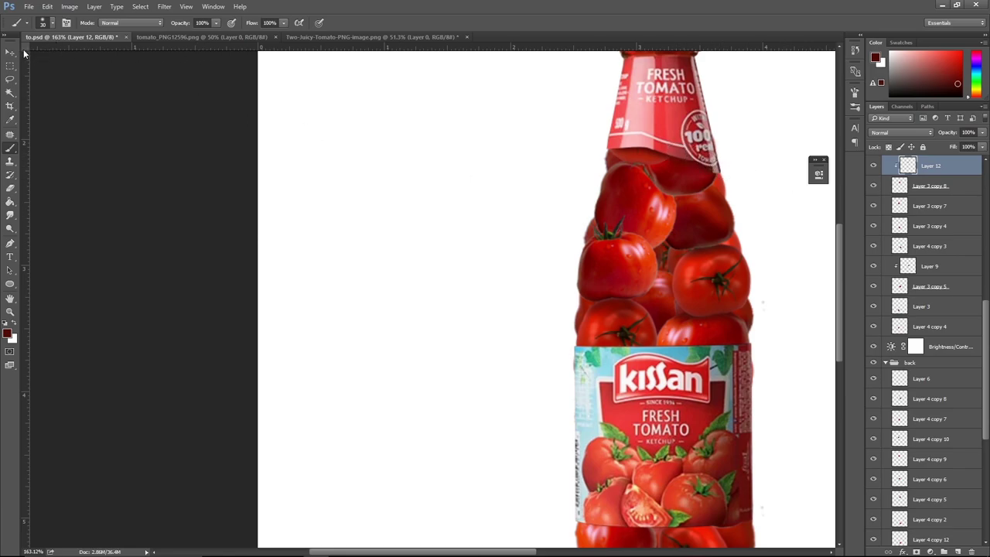
Clip a new Layer 13 to tomato Layer 5 copy 8 for shading.
{"action": "left_click", "coordinate": [10, 52]}
{"action": "left_click", "coordinate": [731, 190]}
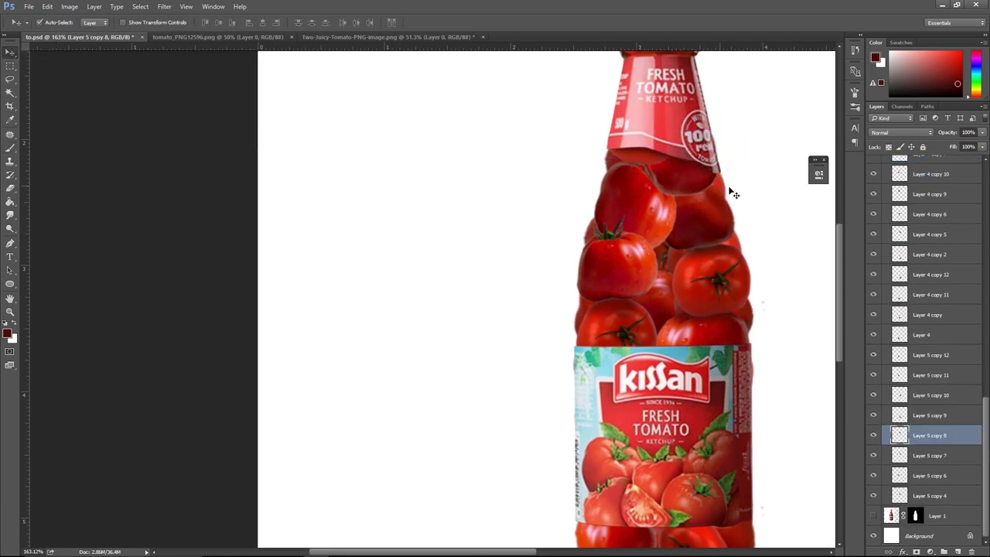
{"action": "left_click", "coordinate": [958, 552]}
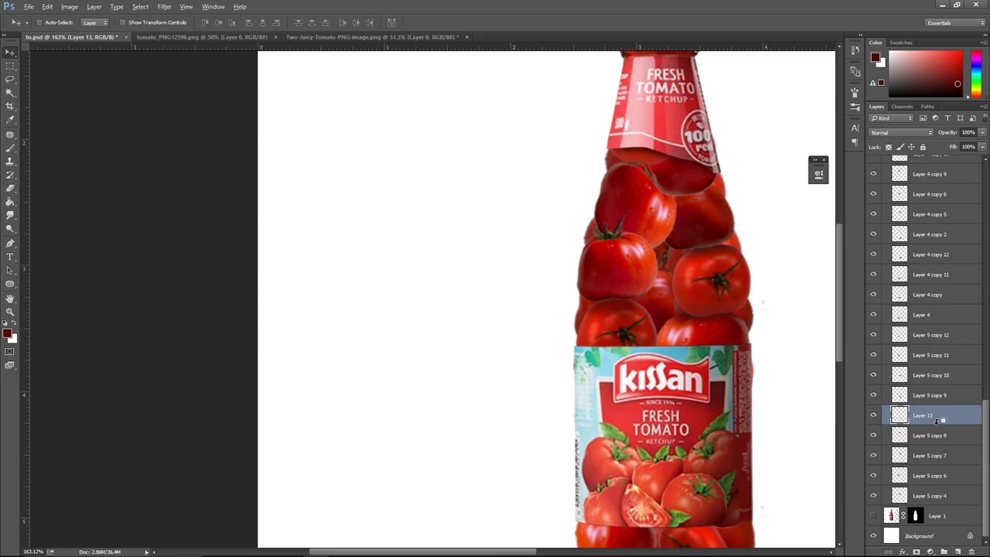
{"action": "left_click", "coordinate": [939, 419], "text": "alt"}
{"action": "key", "text": "b"}
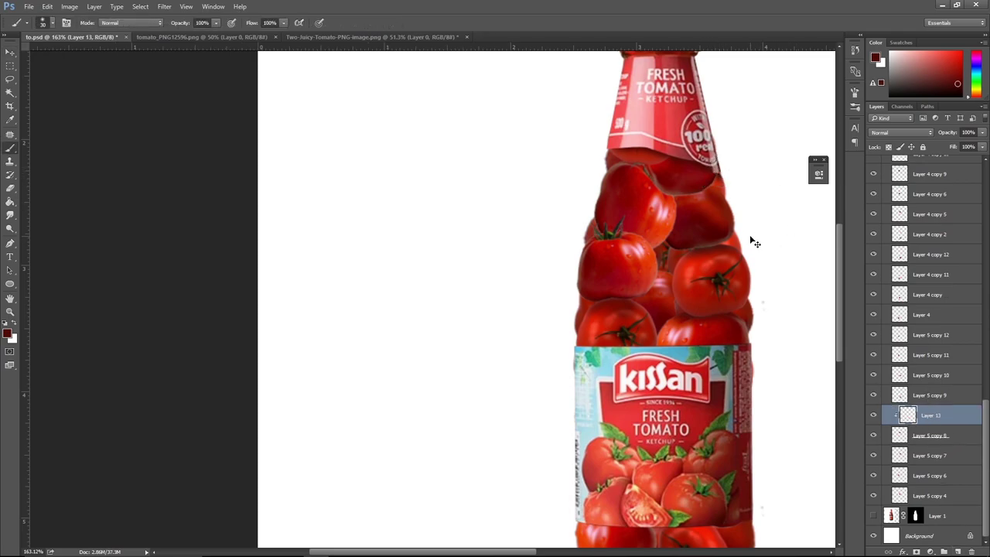
{"action": "left_click_drag", "start_coordinate": [756, 306], "coordinate": [749, 221]}
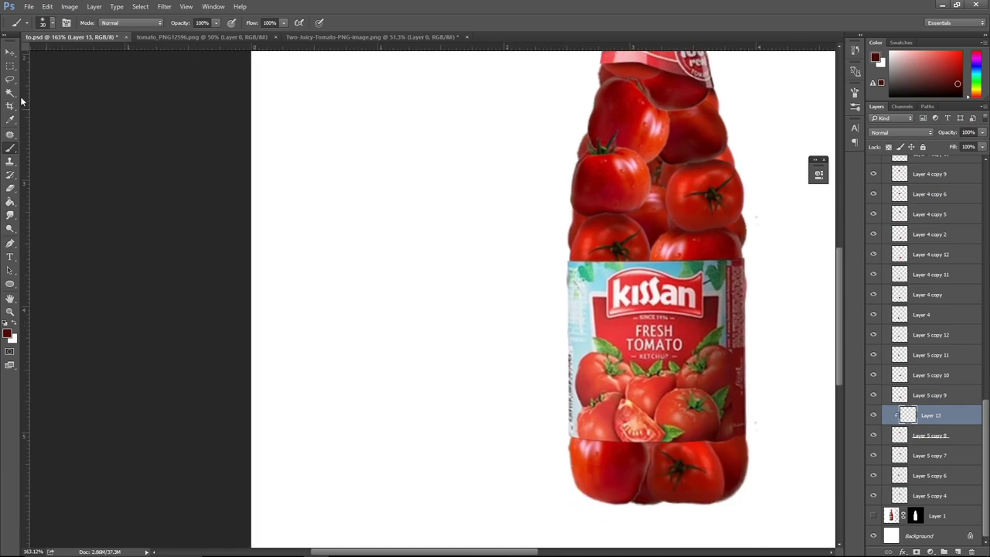
Clip a new Layer 14 to the Layer 3 tomato for shading.
{"action": "left_click", "coordinate": [10, 52]}
{"action": "left_click", "coordinate": [601, 471], "text": "ctrl"}
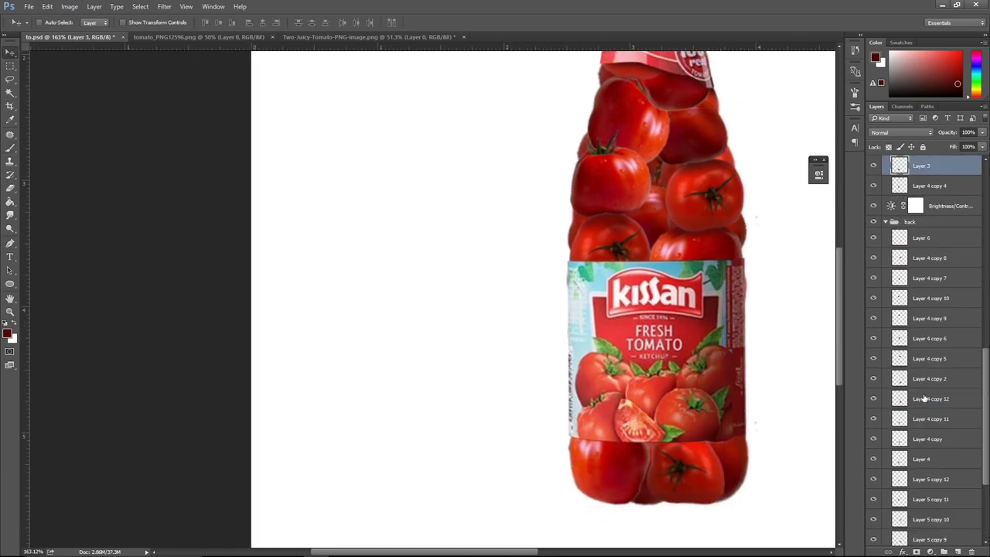
{"action": "left_click", "coordinate": [957, 552]}
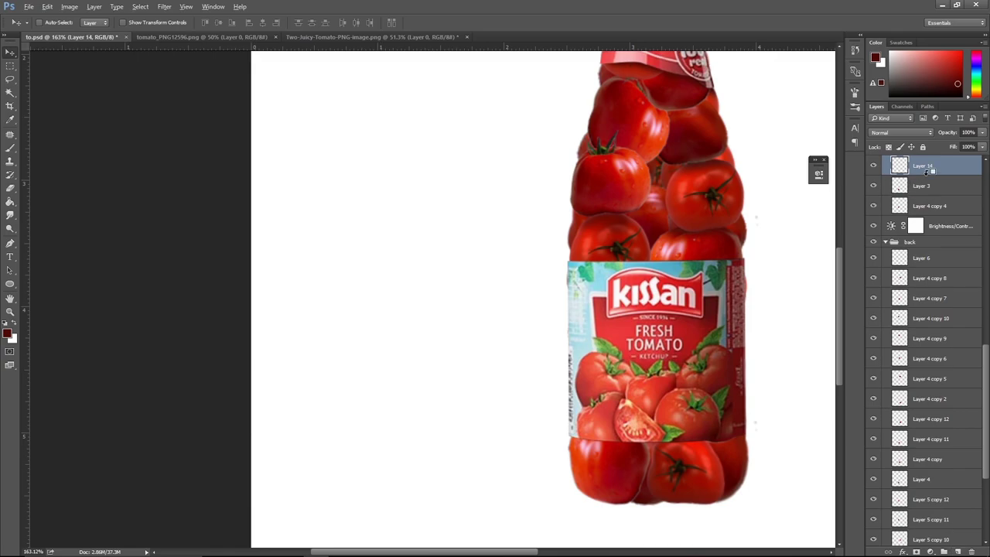
{"action": "left_click", "coordinate": [926, 175], "text": "alt"}
{"action": "key", "text": "b"}
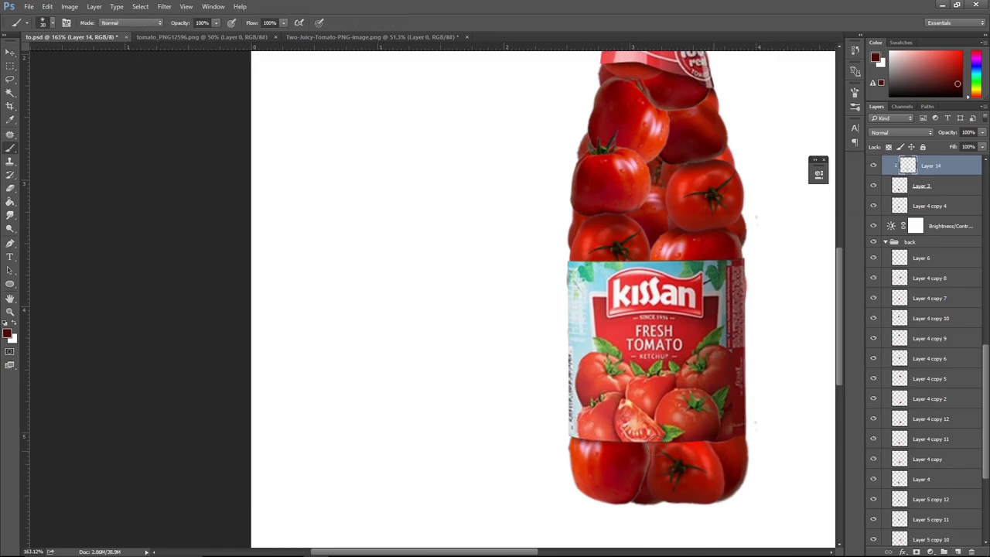
Add Layer 15 clipped to the Layer 5 tomato in the lower bottle.
{"action": "left_click", "coordinate": [10, 52]}
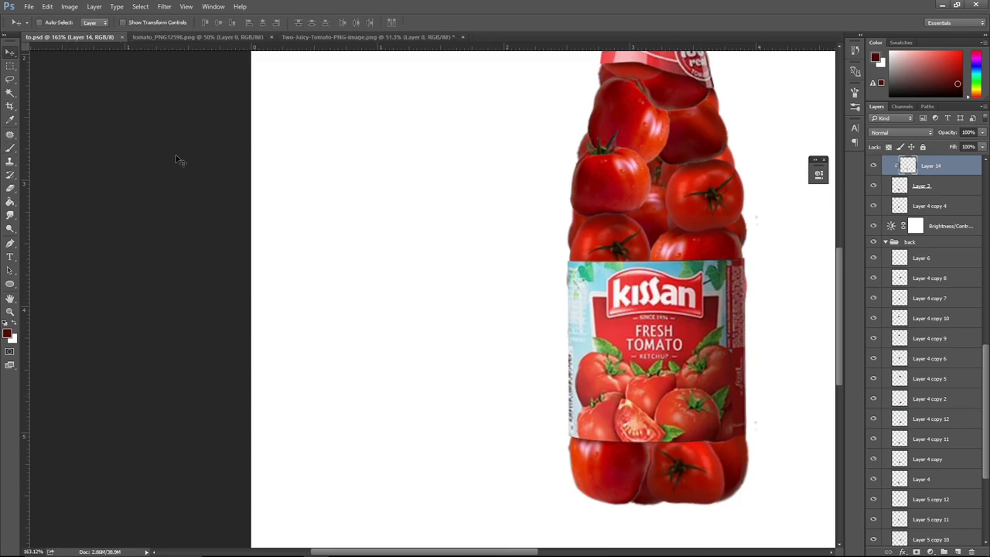
{"action": "left_click_drag", "start_coordinate": [652, 437], "coordinate": [715, 468]}
{"action": "left_click", "coordinate": [827, 495]}
{"action": "left_click", "coordinate": [959, 550]}
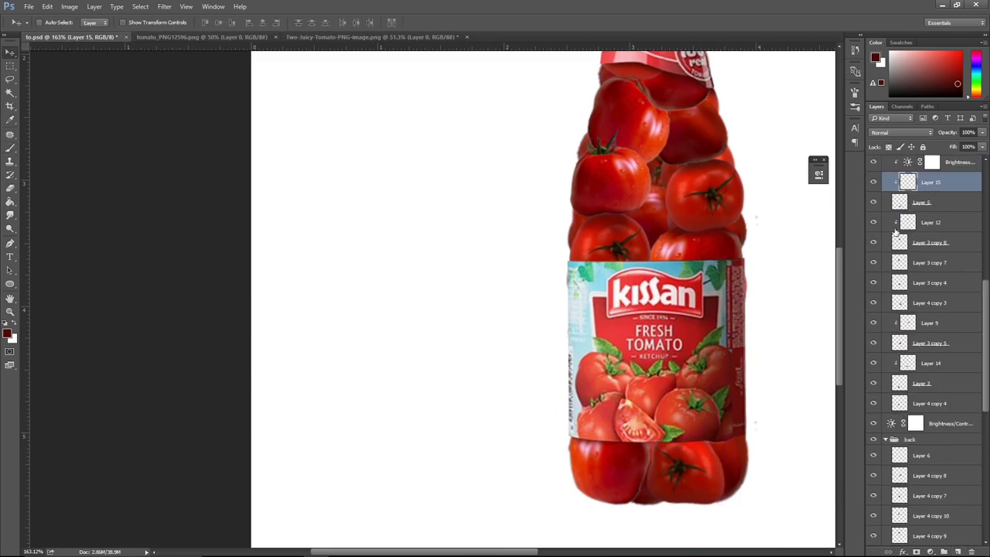
{"action": "key", "text": "b"}
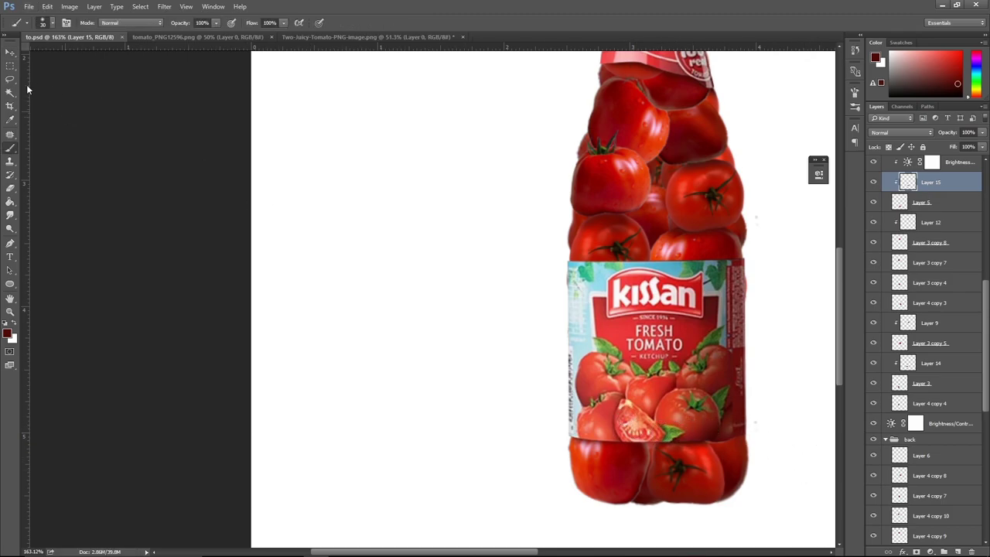
Clip a new Layer 16 to tomato Layer 4 copy 2, then select Layer 3 copy 3.
{"action": "left_click", "coordinate": [10, 52]}
{"action": "left_click", "coordinate": [731, 462]}
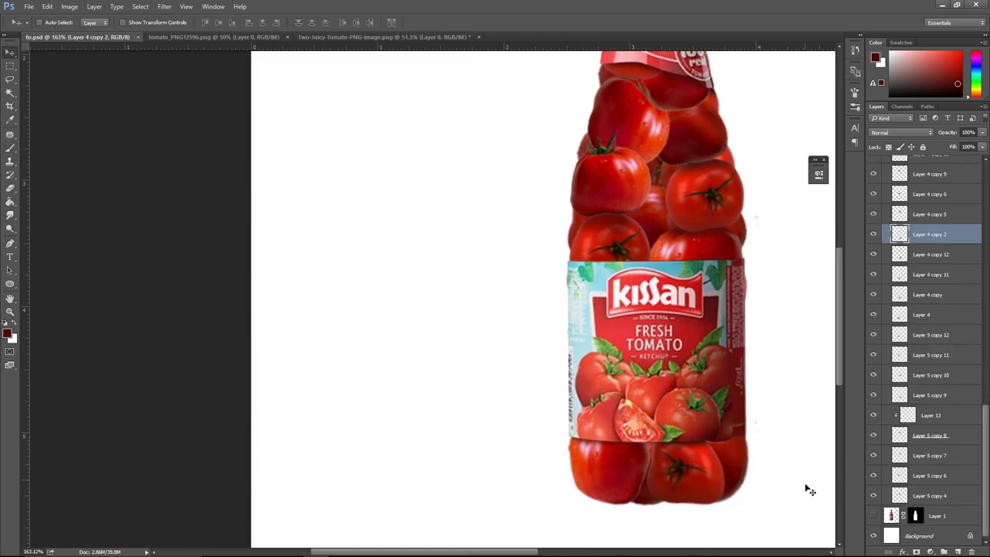
{"action": "left_click", "coordinate": [958, 551]}
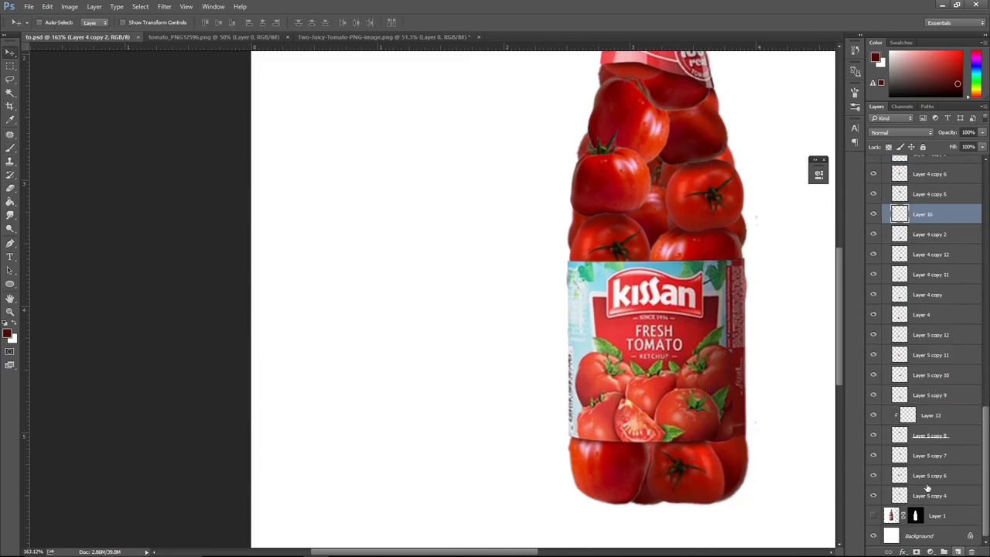
{"action": "left_click", "coordinate": [931, 219], "text": "alt"}
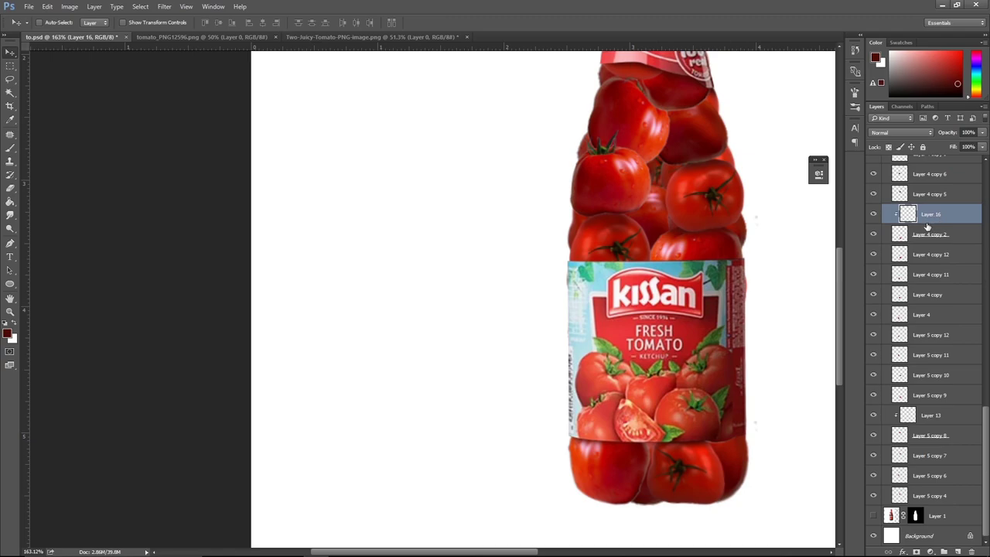
{"action": "key", "text": "b"}
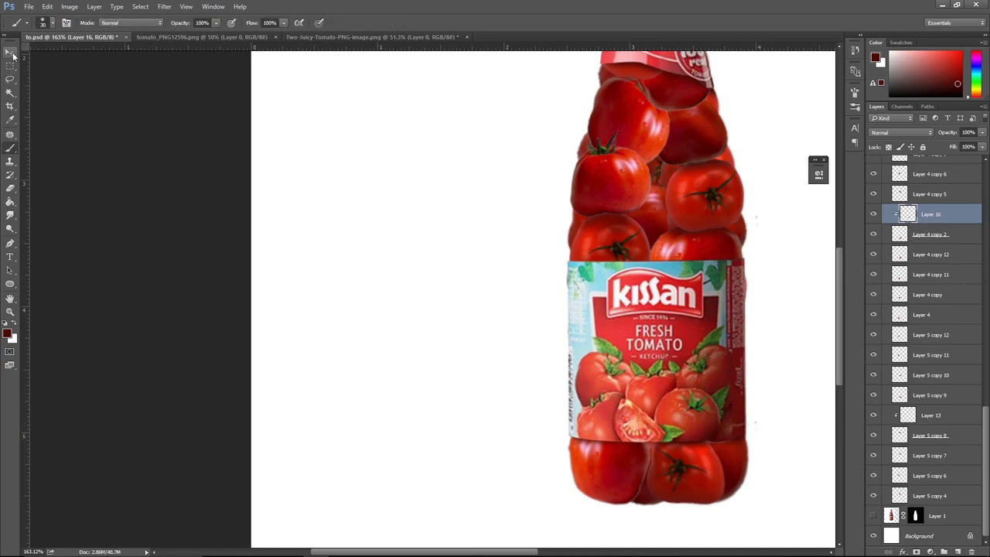
{"action": "left_click", "coordinate": [10, 52]}
{"action": "left_click", "coordinate": [719, 447], "text": "ctrl"}
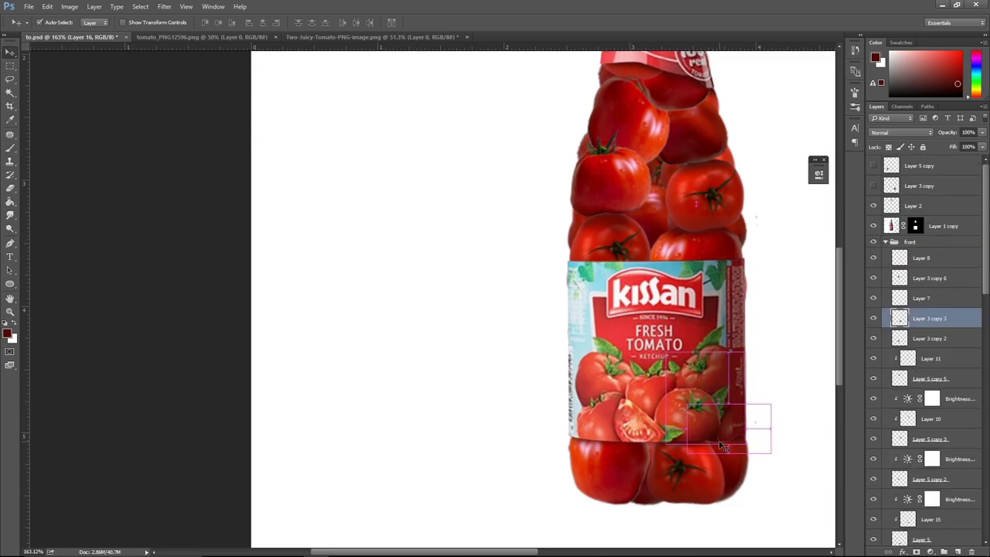
Hide the Layer 3 copy 3 tomato.
{"action": "left_click", "coordinate": [874, 319]}
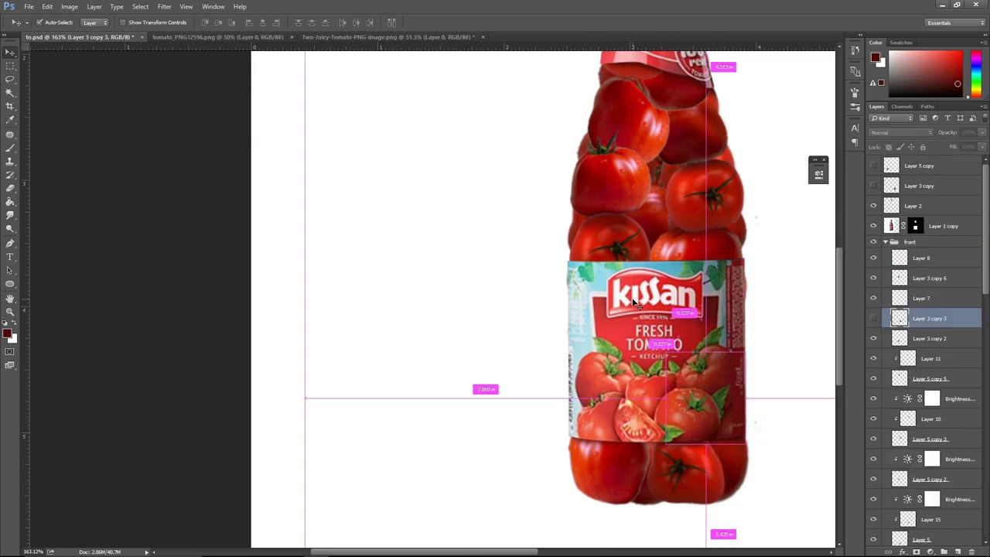
{"action": "scroll", "coordinate": [723, 302], "scroll_direction": "down", "scroll_amount": 2}
{"action": "scroll", "coordinate": [724, 302], "scroll_direction": "down", "scroll_amount": 5}
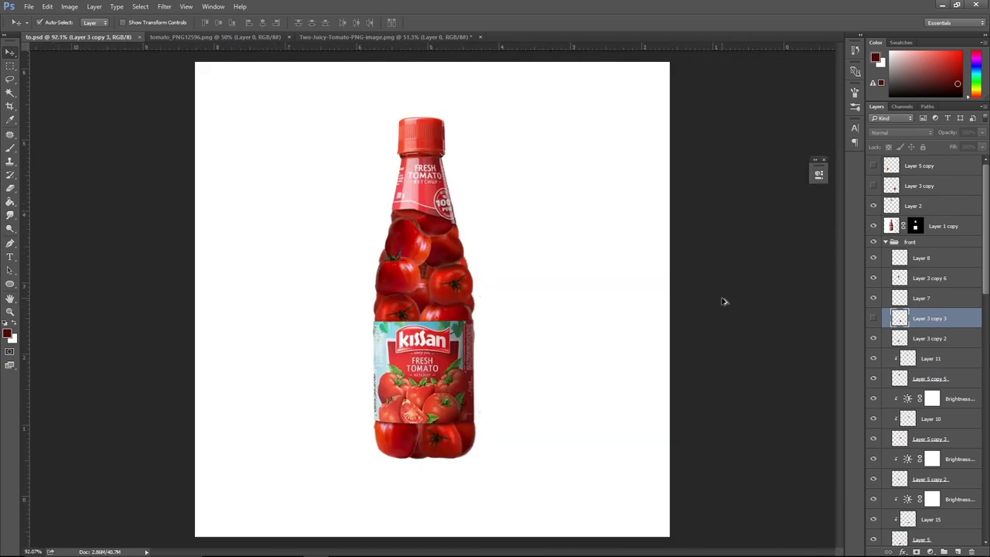
{"action": "scroll", "coordinate": [460, 447], "scroll_direction": "up", "scroll_amount": 1}
{"action": "scroll", "coordinate": [479, 434], "scroll_direction": "up", "scroll_amount": 1}
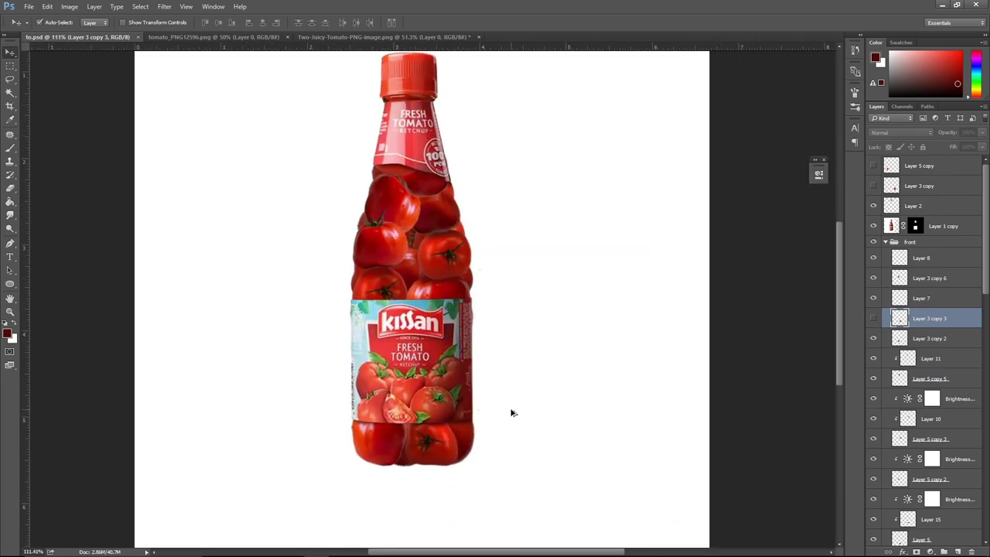
{"action": "scroll", "coordinate": [587, 290], "scroll_direction": "up", "scroll_amount": 1}
{"action": "scroll", "coordinate": [603, 356], "scroll_direction": "up", "scroll_amount": 1}
{"action": "scroll", "coordinate": [586, 443], "scroll_direction": "up", "scroll_amount": 6}
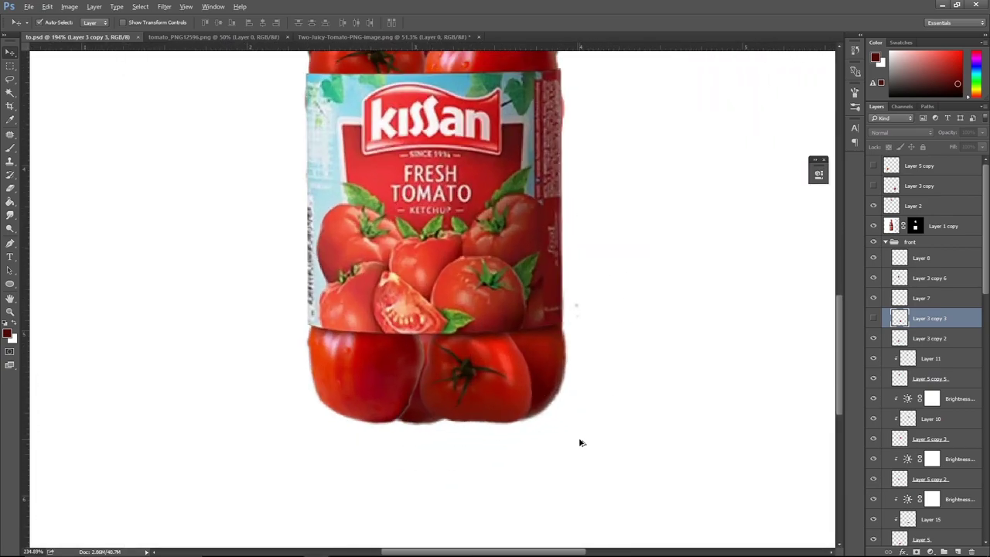
Puppet-warp the Layer 4 copy 2 tomato, pinning and bending its right side inward.
{"action": "left_click", "coordinate": [542, 349]}
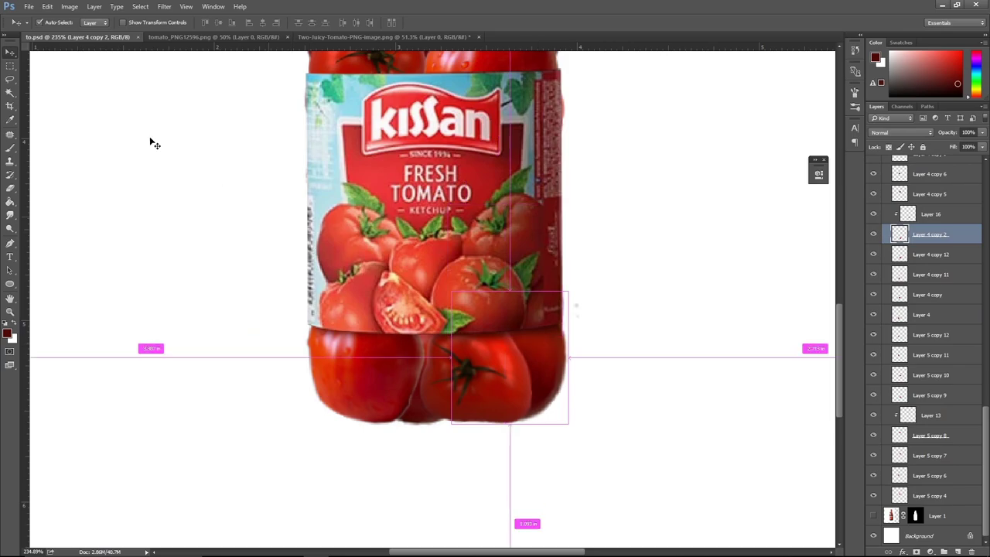
{"action": "left_click", "coordinate": [48, 7]}
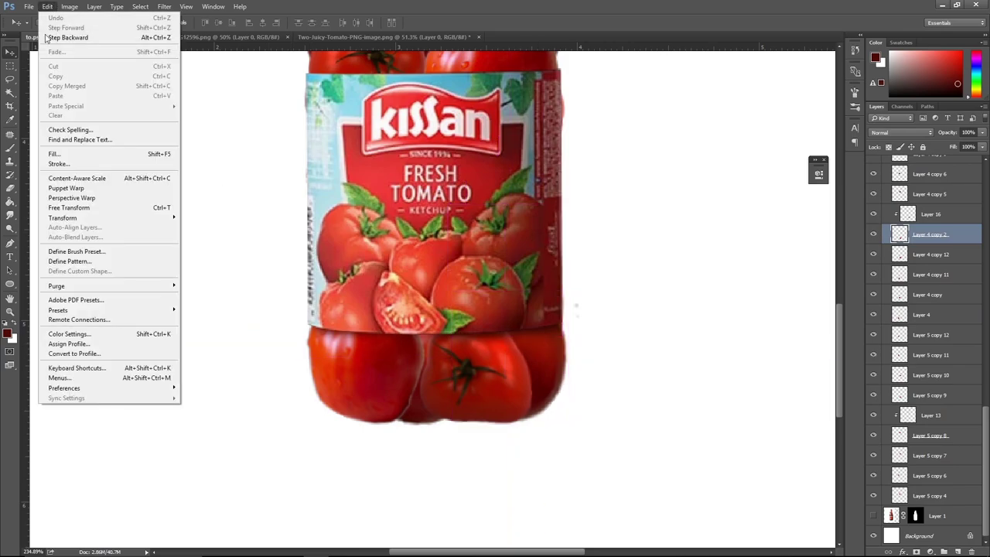
{"action": "left_click", "coordinate": [70, 188]}
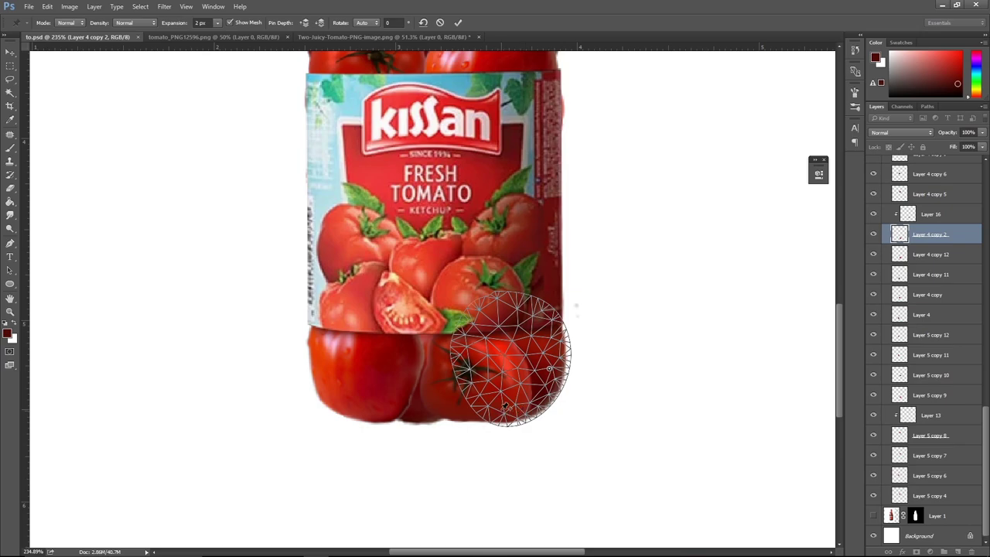
{"action": "left_click_drag", "start_coordinate": [550, 370], "coordinate": [545, 368]}
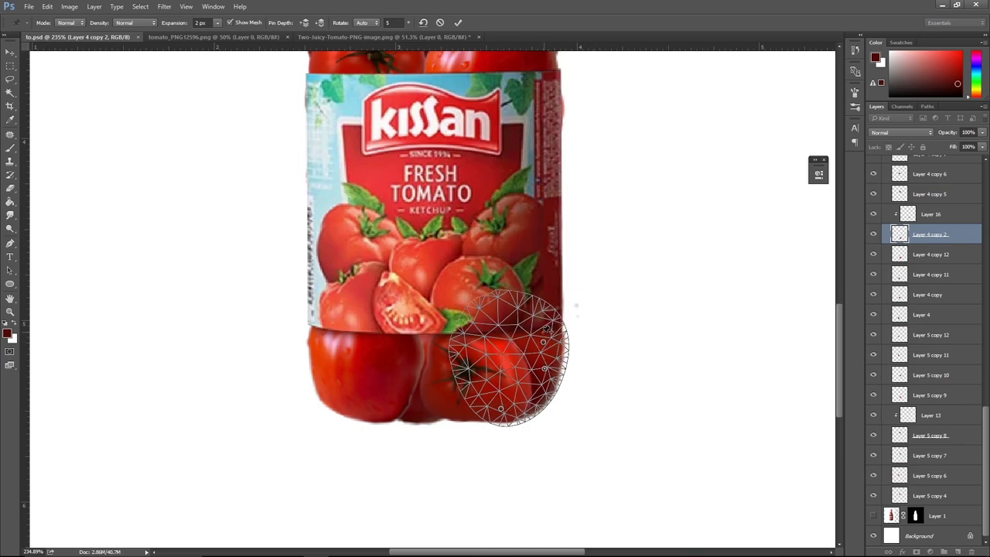
{"action": "left_click_drag", "start_coordinate": [546, 328], "coordinate": [543, 340]}
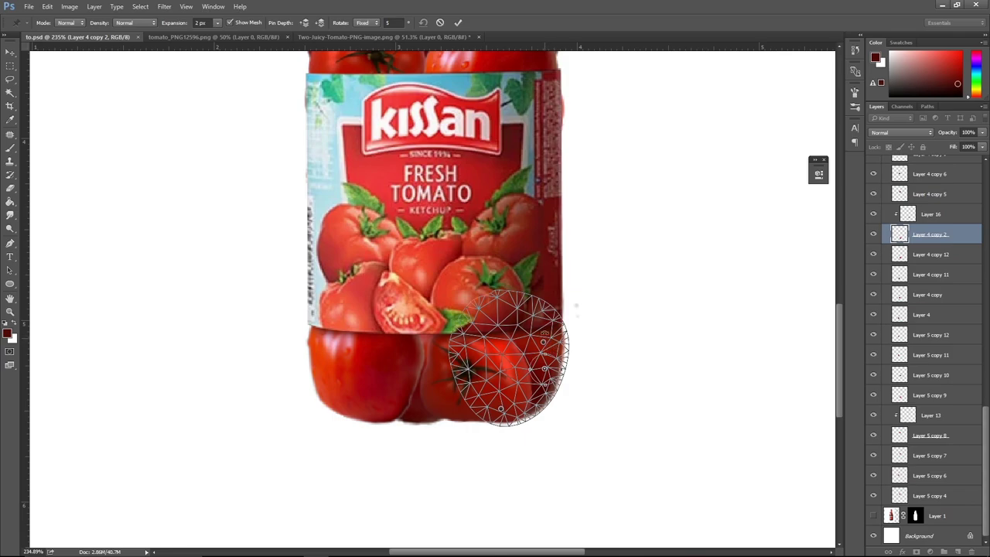
{"action": "left_click", "coordinate": [543, 341], "text": "alt"}
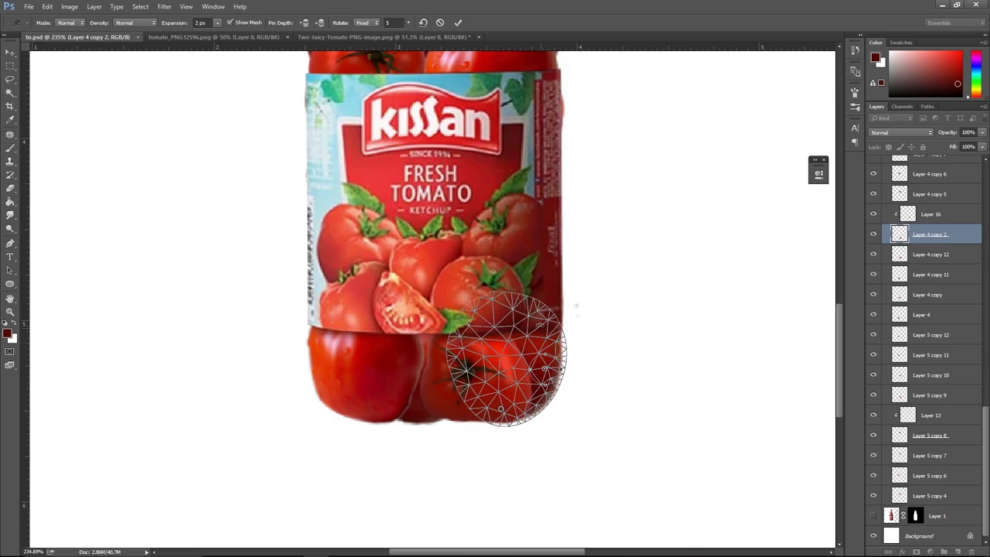
{"action": "left_click", "coordinate": [525, 306]}
{"action": "left_click_drag", "start_coordinate": [545, 370], "coordinate": [541, 365]}
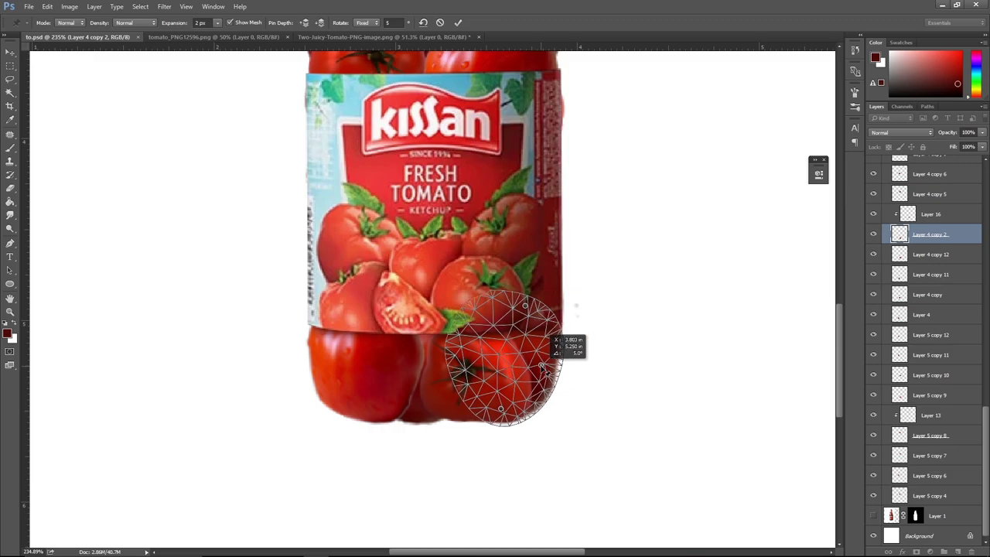
Commit the lower-right tomato's puppet warp and bring the bottle base into view.
{"action": "key", "text": "Return"}
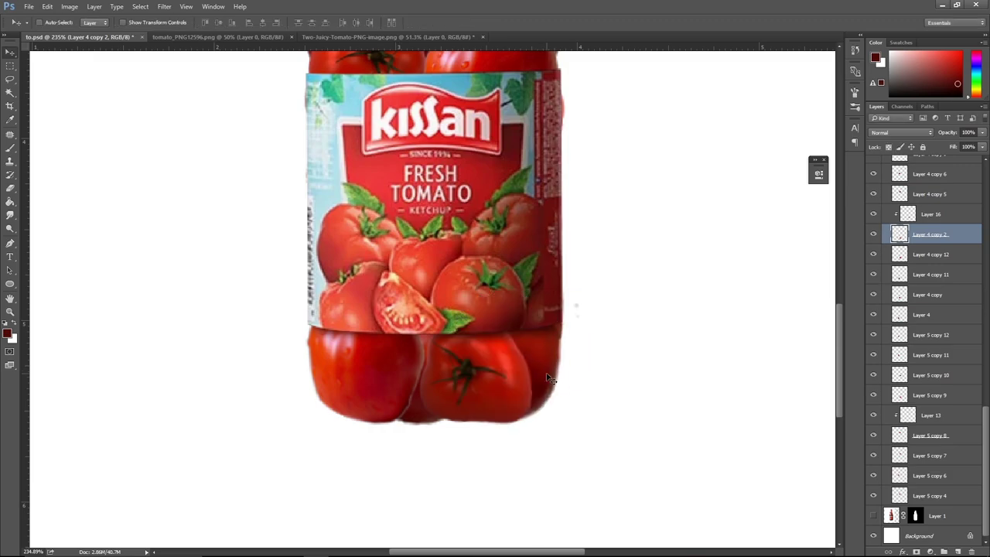
{"action": "scroll", "coordinate": [590, 326], "scroll_direction": "down", "scroll_amount": 1}
{"action": "scroll", "coordinate": [591, 321], "scroll_direction": "down", "scroll_amount": 3}
{"action": "scroll", "coordinate": [597, 313], "scroll_direction": "down", "scroll_amount": 3}
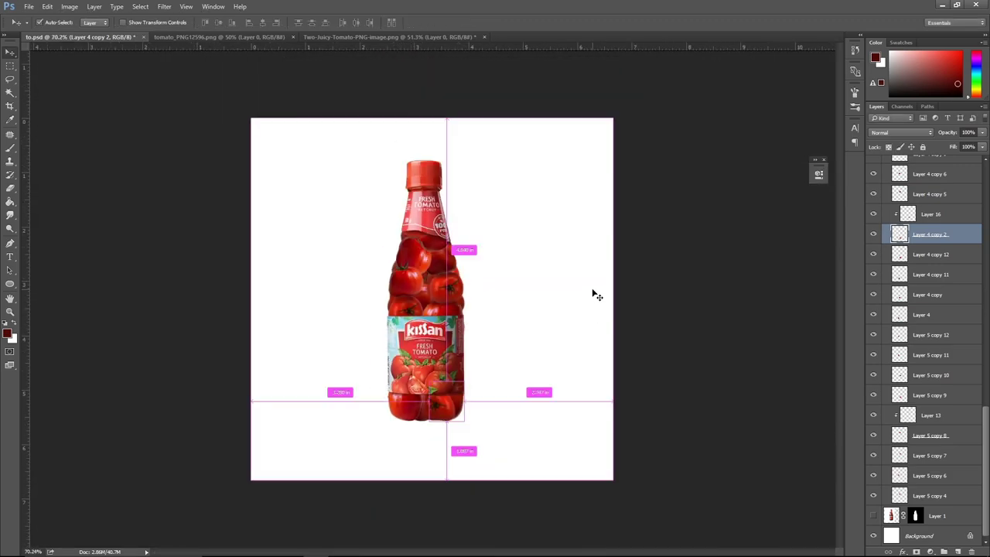
{"action": "scroll", "coordinate": [472, 410], "scroll_direction": "up", "scroll_amount": 2}
{"action": "scroll", "coordinate": [459, 405], "scroll_direction": "up", "scroll_amount": 1}
{"action": "left_click_drag", "start_coordinate": [459, 404], "coordinate": [546, 287]}
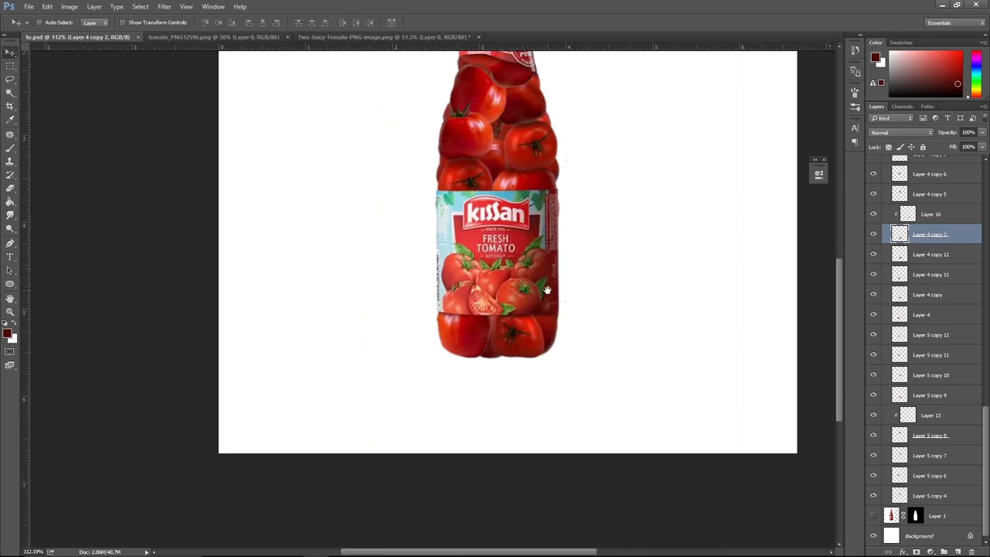
{"action": "scroll", "coordinate": [517, 388], "scroll_direction": "up", "scroll_amount": 2}
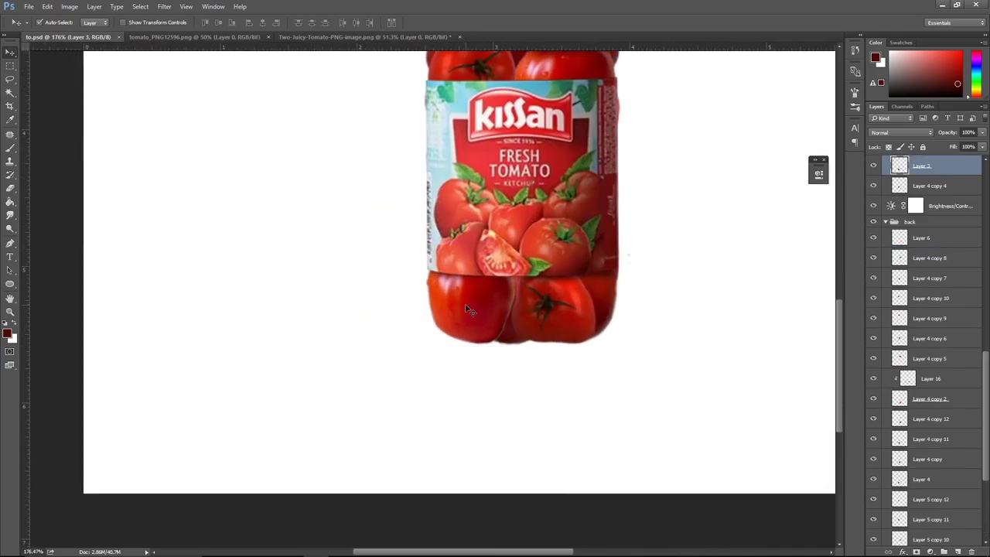
Puppet-warp the lower-left tomato to follow the bottle's rounded bottom, commit, and save.
{"action": "left_click", "coordinate": [47, 6]}
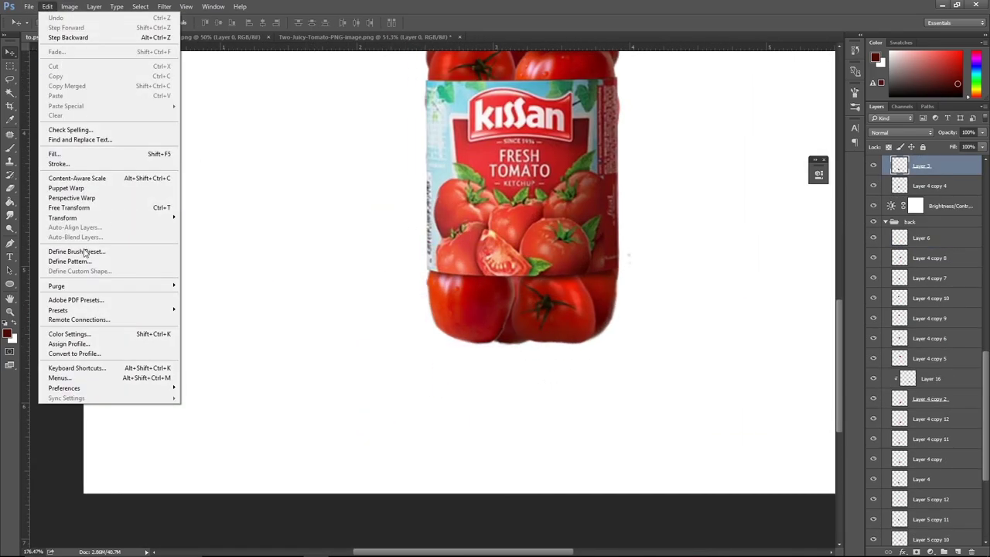
{"action": "left_click", "coordinate": [69, 188]}
{"action": "left_click", "coordinate": [453, 294]}
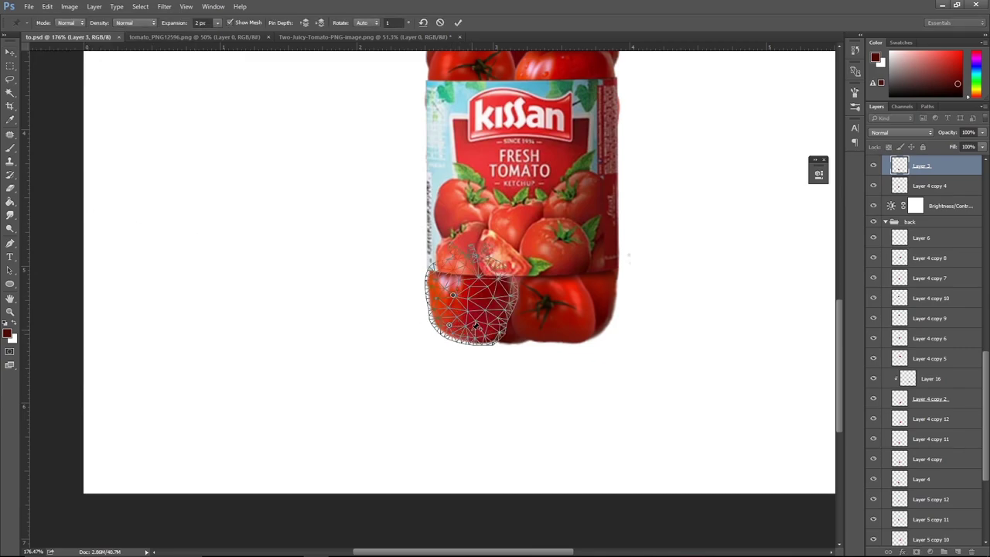
{"action": "left_click_drag", "start_coordinate": [458, 304], "coordinate": [422, 285]}
{"action": "left_click_drag", "start_coordinate": [450, 327], "coordinate": [445, 331]}
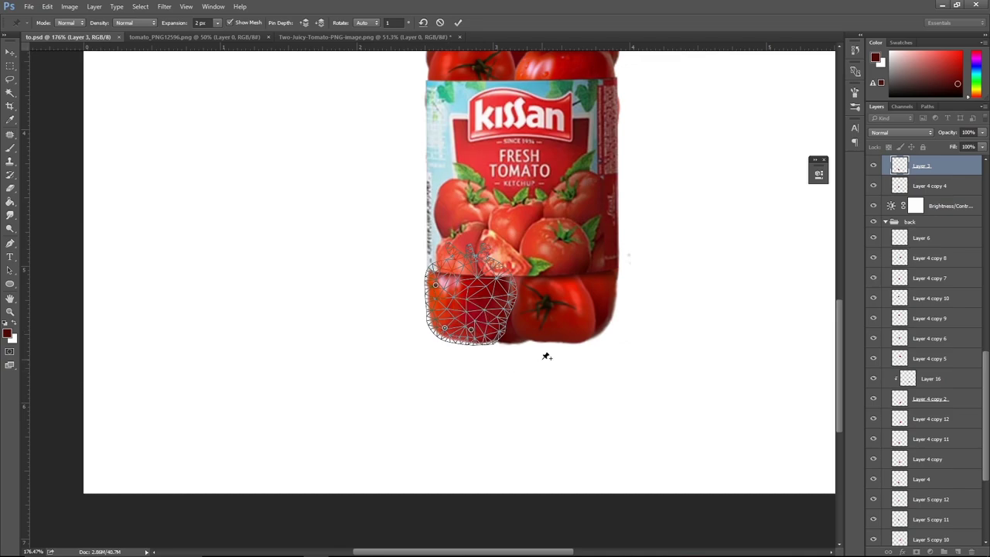
{"action": "mouse_move", "coordinate": [445, 331]}
{"action": "left_mouse_down"}
{"action": "mouse_move", "coordinate": [480, 328]}
{"action": "mouse_move", "coordinate": [442, 315]}
{"action": "mouse_move", "coordinate": [439, 283]}
{"action": "left_mouse_up"}
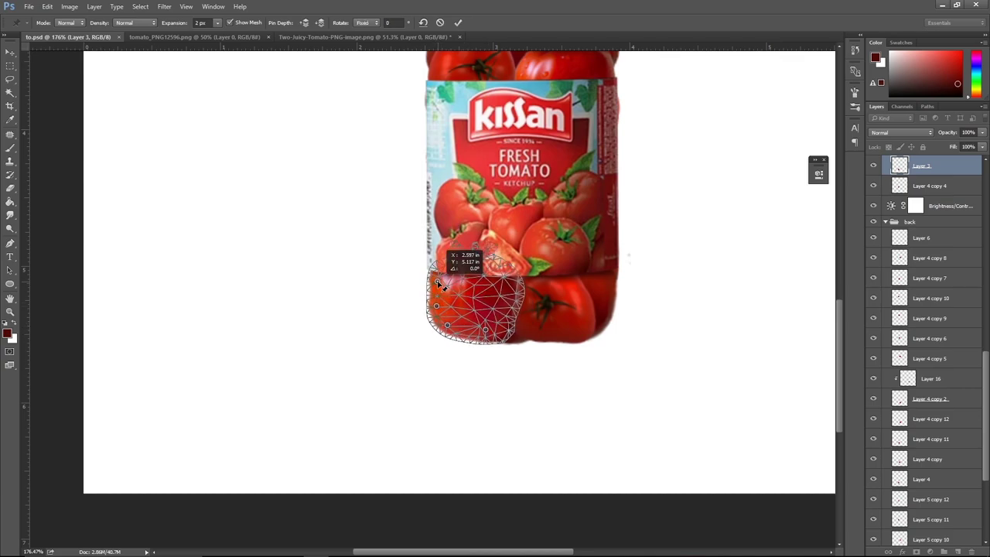
{"action": "key", "text": "Return"}
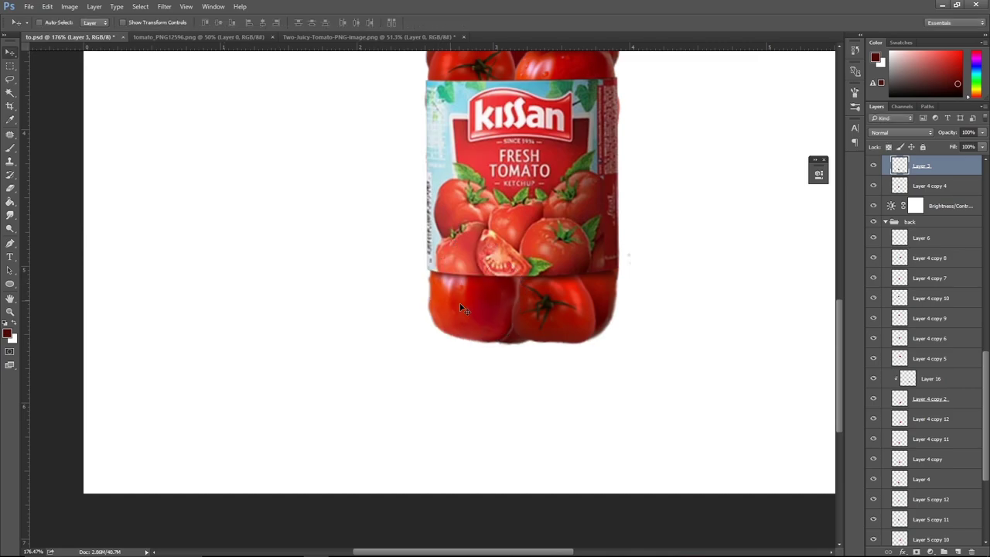
{"action": "scroll", "coordinate": [588, 336], "scroll_direction": "down", "scroll_amount": 5}
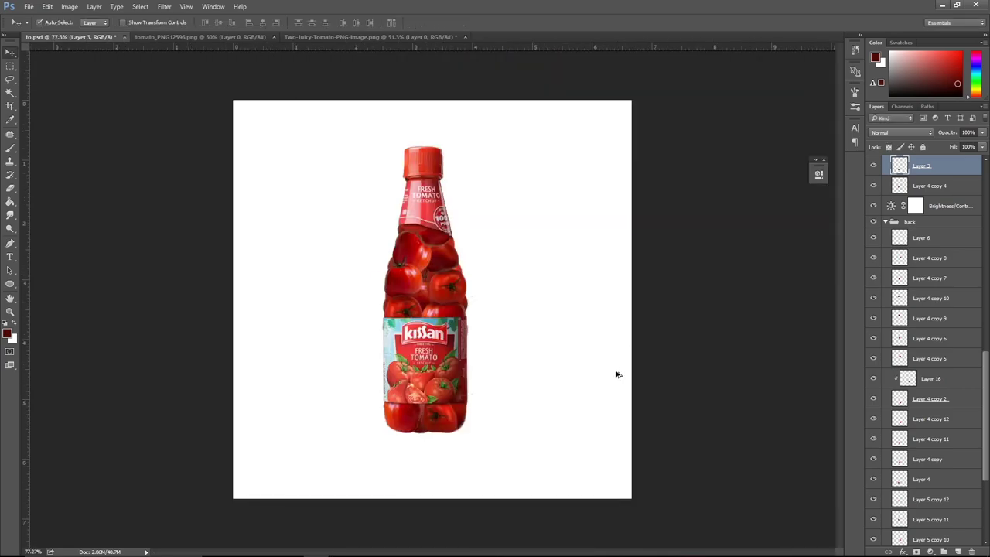
{"action": "key", "text": "ctrl+s"}
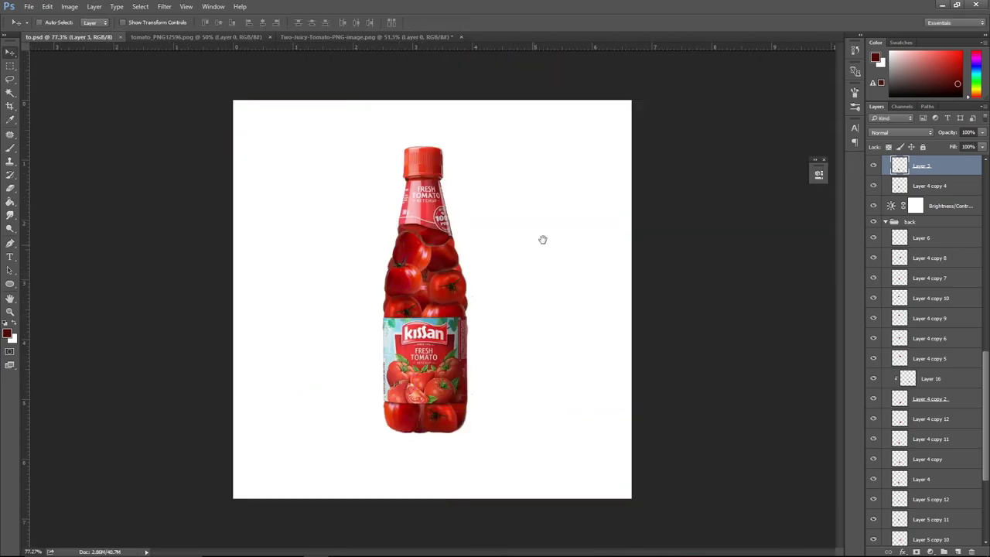
{"action": "scroll", "coordinate": [895, 474], "scroll_direction": "down", "scroll_amount": 4}
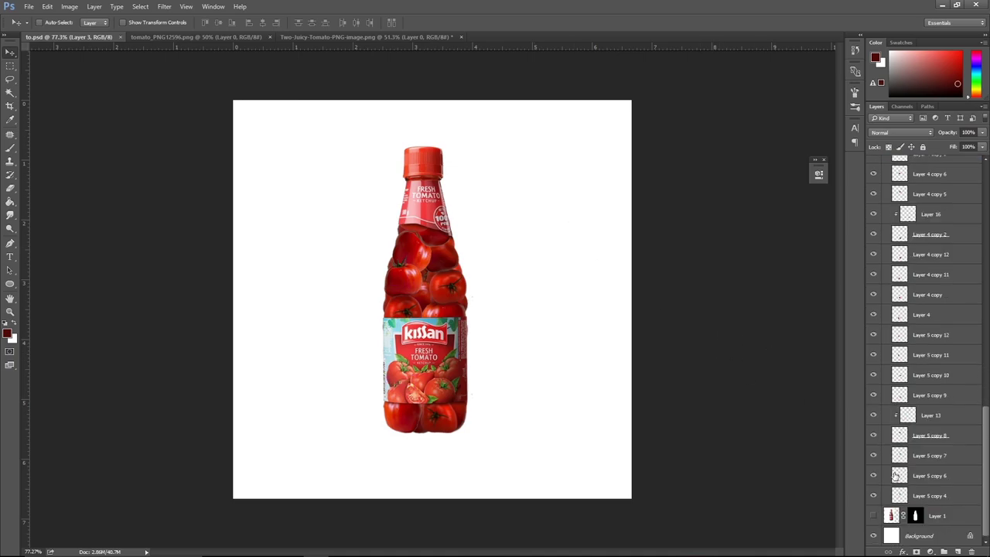
Add a new layer above Layer 1 filled with dark red as the backdrop.
{"action": "left_click", "coordinate": [938, 526]}
{"action": "left_click", "coordinate": [958, 551]}
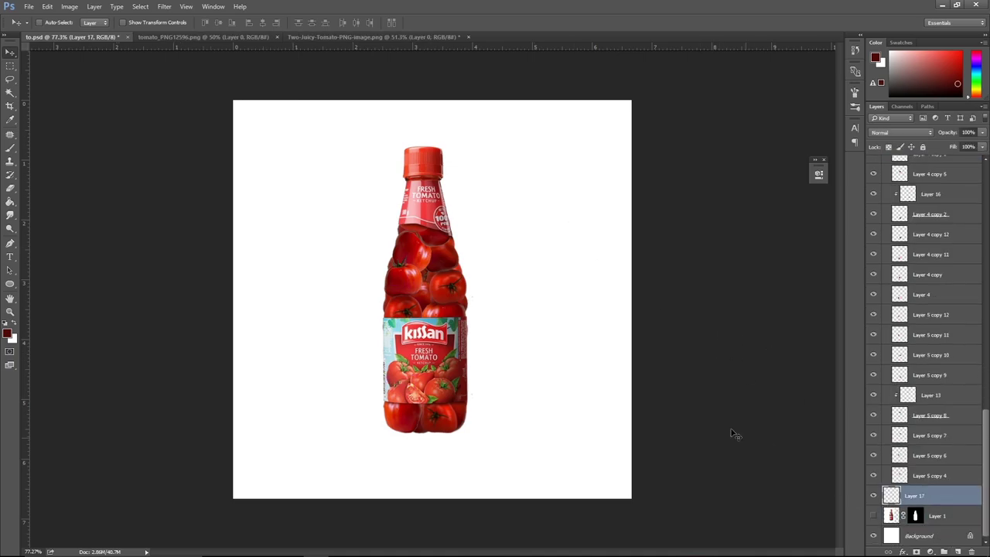
{"action": "key", "text": "b"}
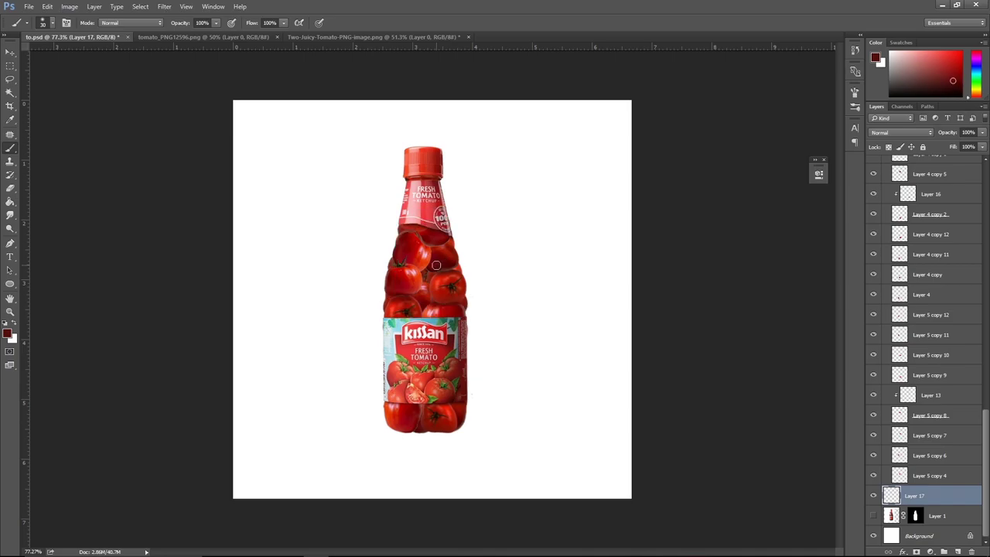
{"action": "key", "text": "alt+BackSpace"}
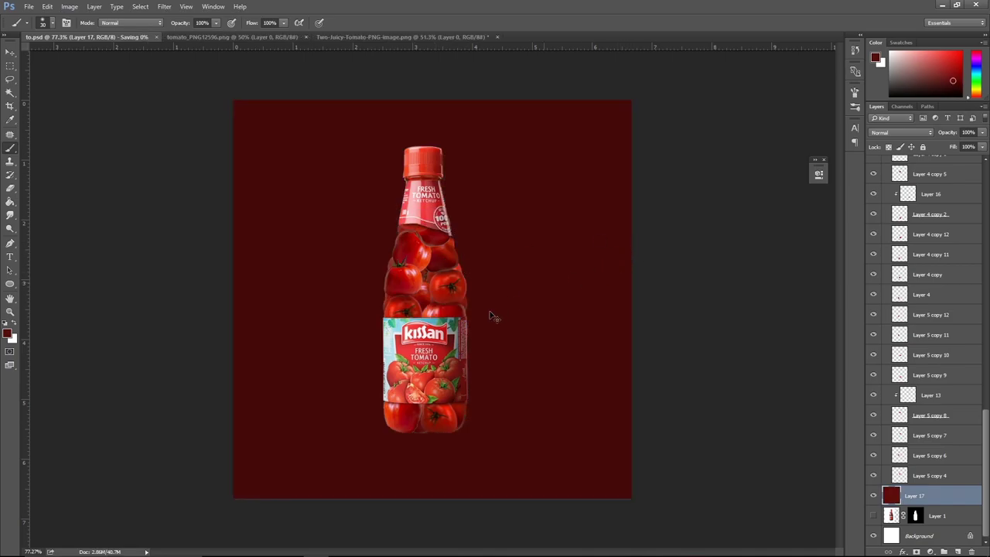
{"action": "scroll", "coordinate": [517, 337], "scroll_direction": "up", "scroll_amount": 1, "text": "alt"}
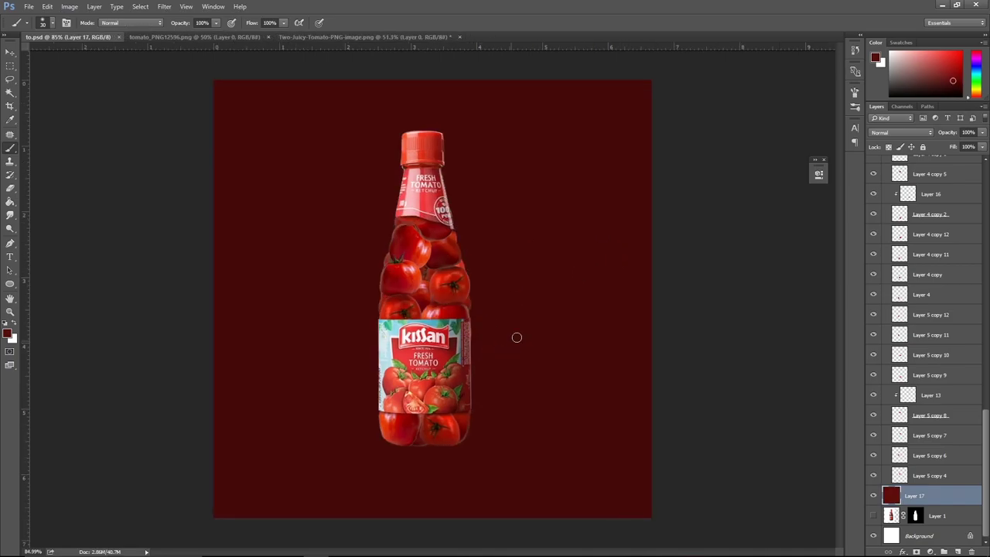
Paint a large 900 px soft red glow at the centre, then add an empty layer.
{"action": "left_click", "coordinate": [10, 51]}
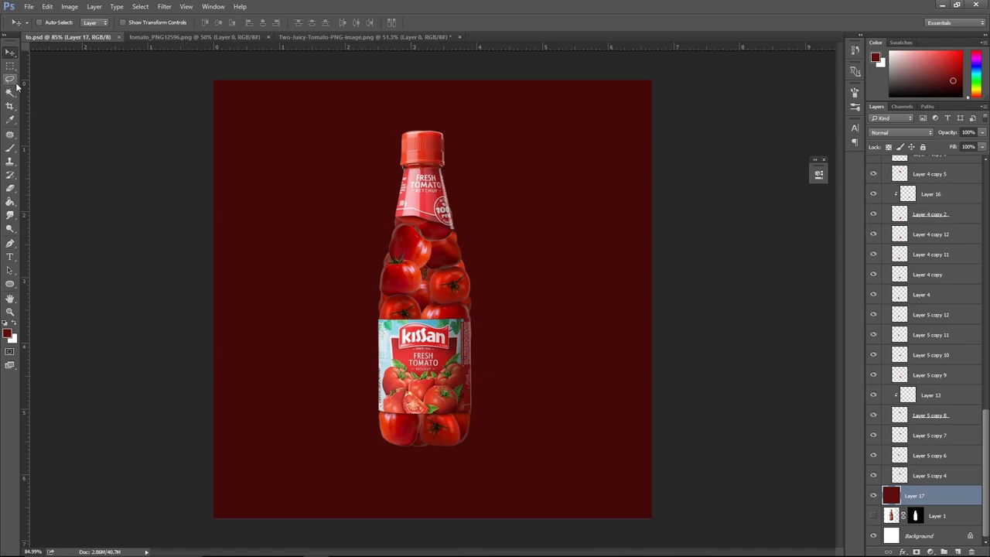
{"action": "key", "text": "b"}
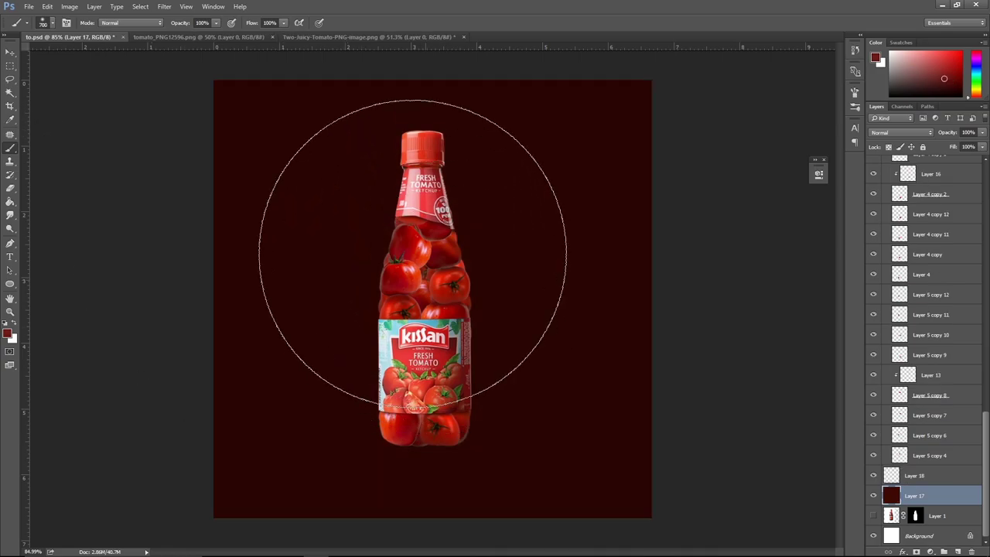
{"action": "left_click", "coordinate": [425, 236]}
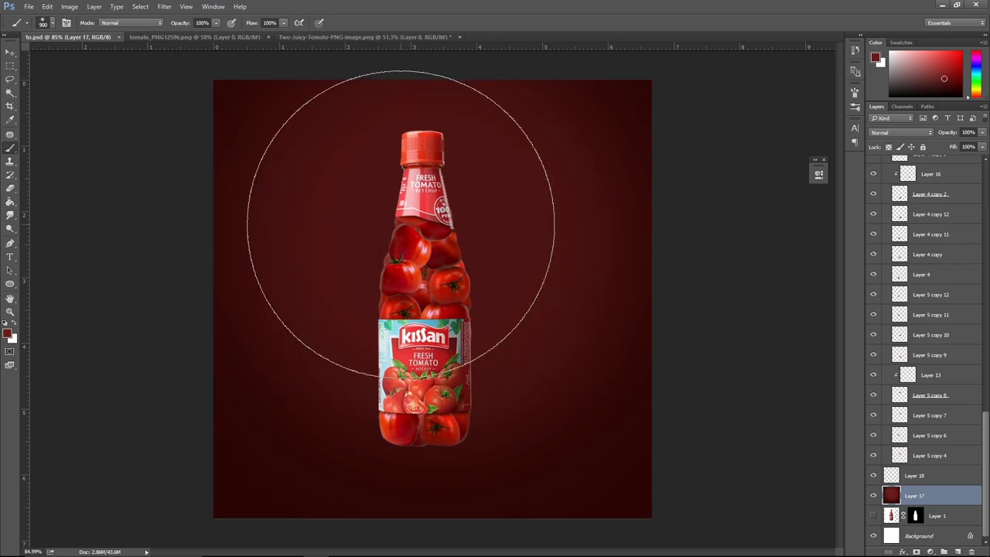
{"action": "left_click", "coordinate": [959, 550]}
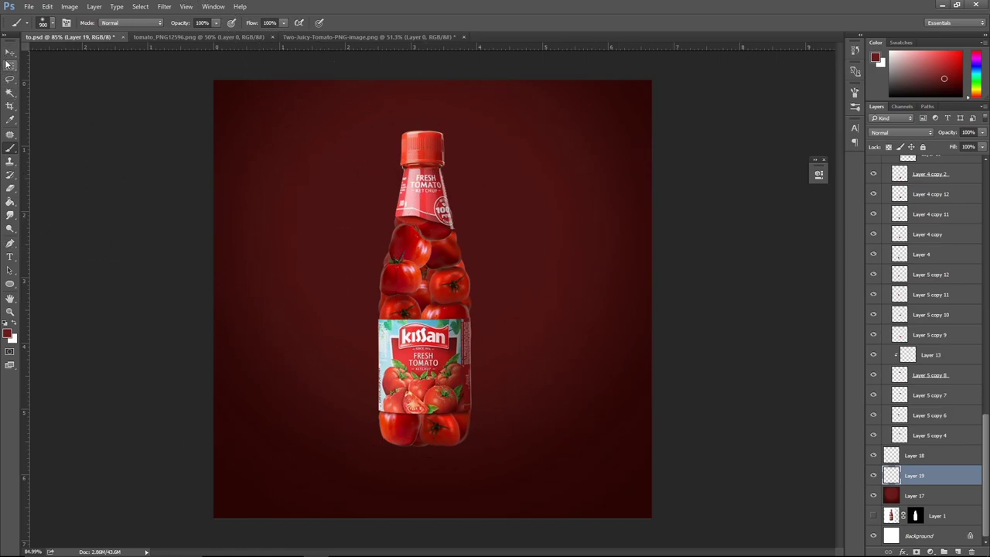
Fill Layer 19 with a darker red and squash it into a strip along the bottom.
{"action": "left_click", "coordinate": [269, 483], "text": "alt"}
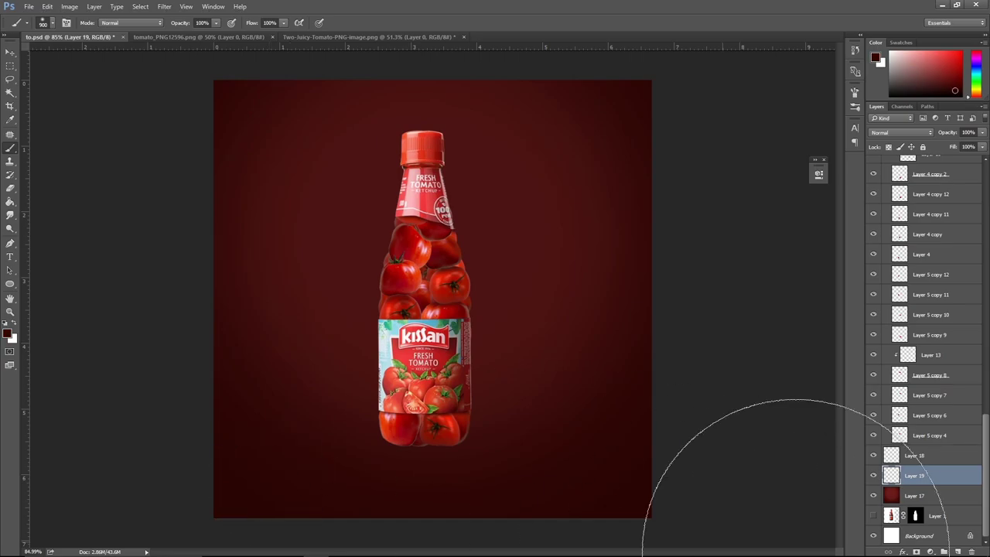
{"action": "left_click_drag", "start_coordinate": [564, 471], "coordinate": [542, 460]}
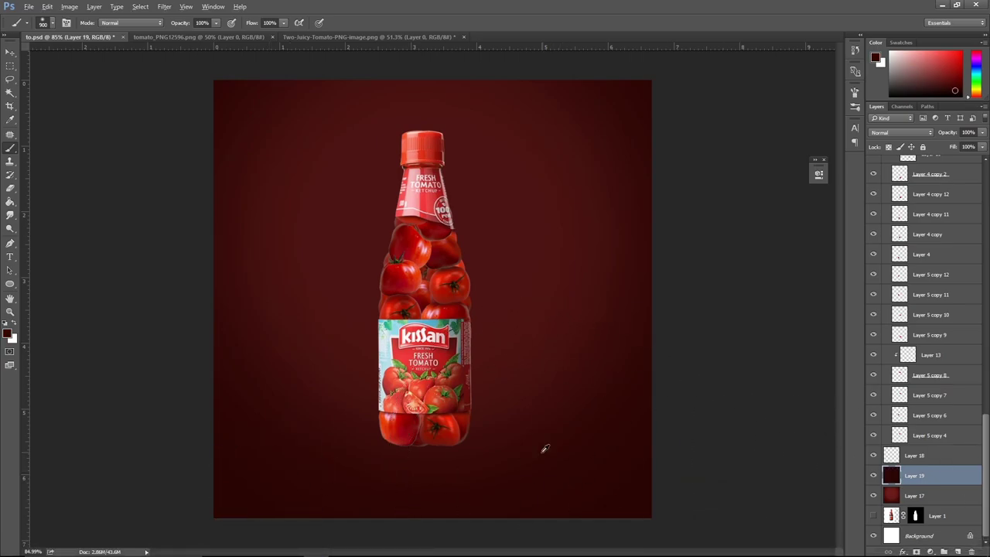
{"action": "key", "text": "ctrl+t"}
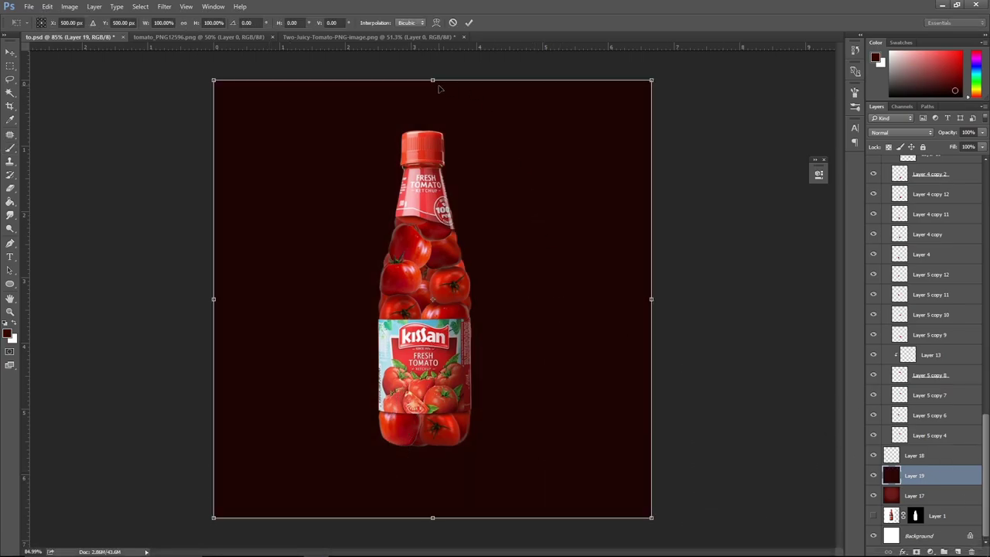
{"action": "left_click_drag", "start_coordinate": [432, 99], "coordinate": [475, 415]}
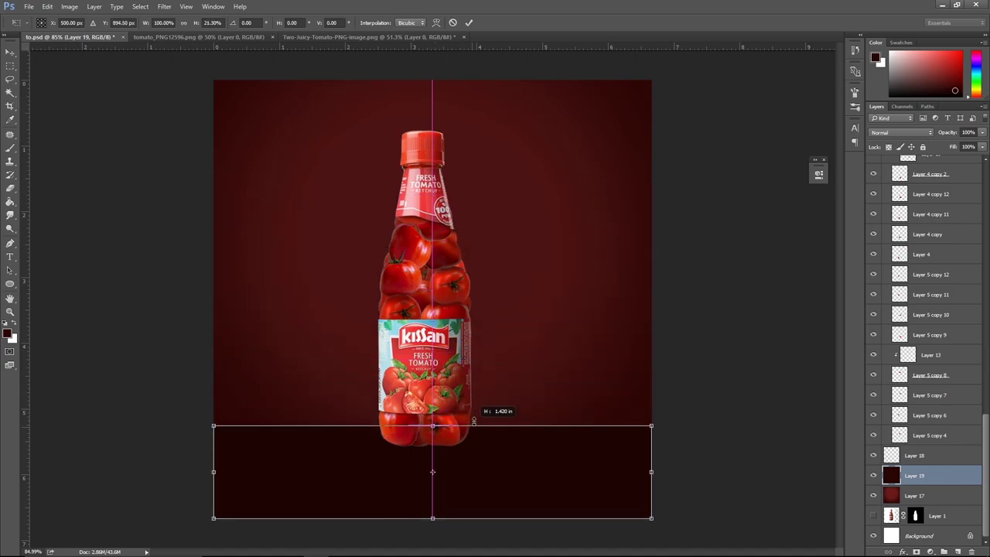
{"action": "key", "text": "b"}
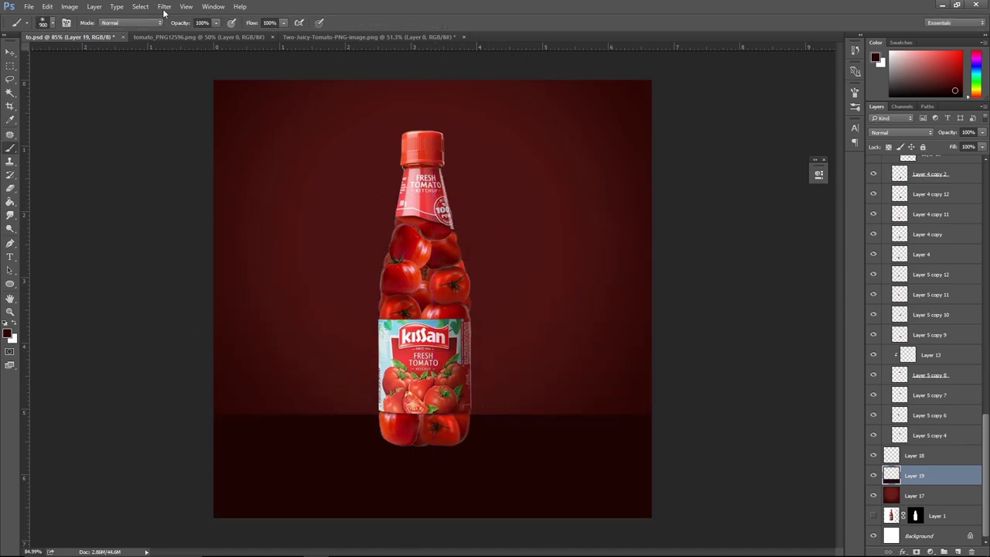
Apply a Gaussian Blur to the dark floor strip.
{"action": "left_click", "coordinate": [164, 6]}
{"action": "mouse_move", "coordinate": [224, 120]}
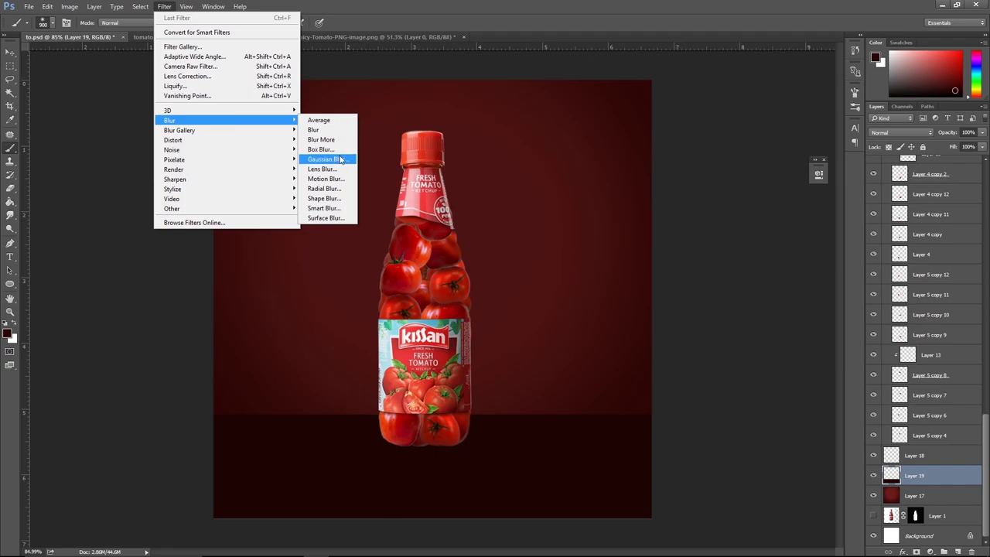
{"action": "left_click", "coordinate": [328, 157]}
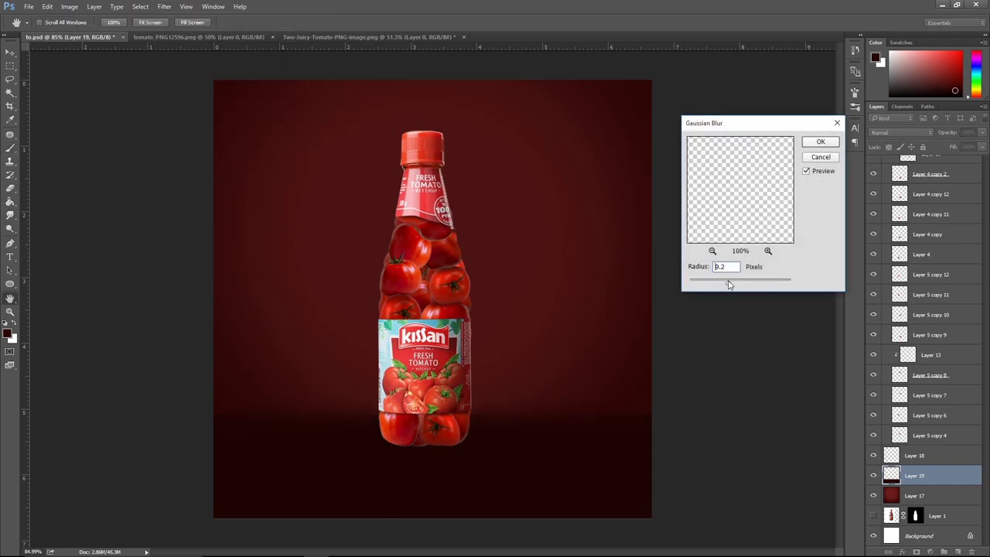
{"action": "left_click", "coordinate": [819, 142]}
Add Layer 20 with a flattened elliptical brush tip and a brighter red highlight colour.
{"action": "key", "text": "b"}
{"action": "left_click", "coordinate": [958, 551]}
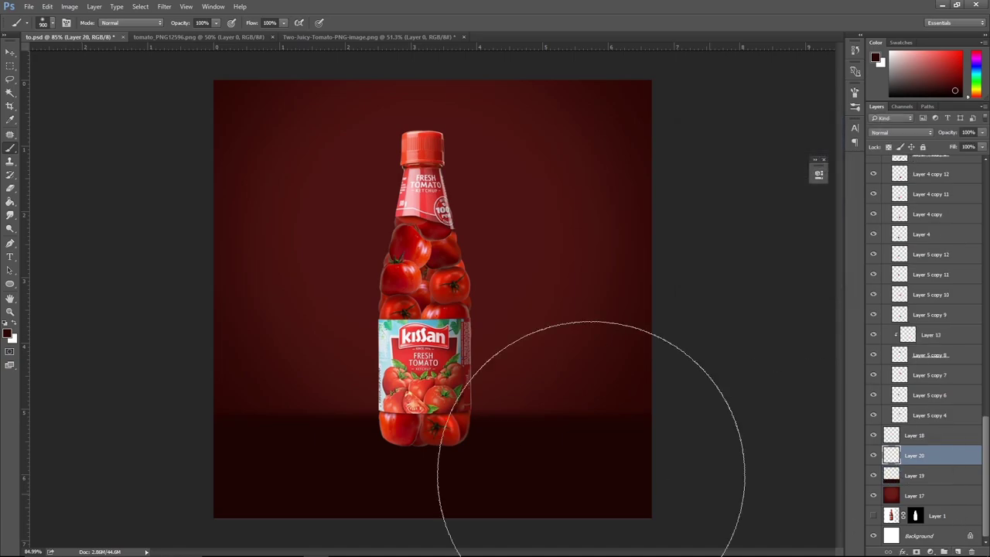
{"action": "right_click", "coordinate": [539, 364]}
{"action": "left_click_drag", "start_coordinate": [560, 382], "coordinate": [560, 392]}
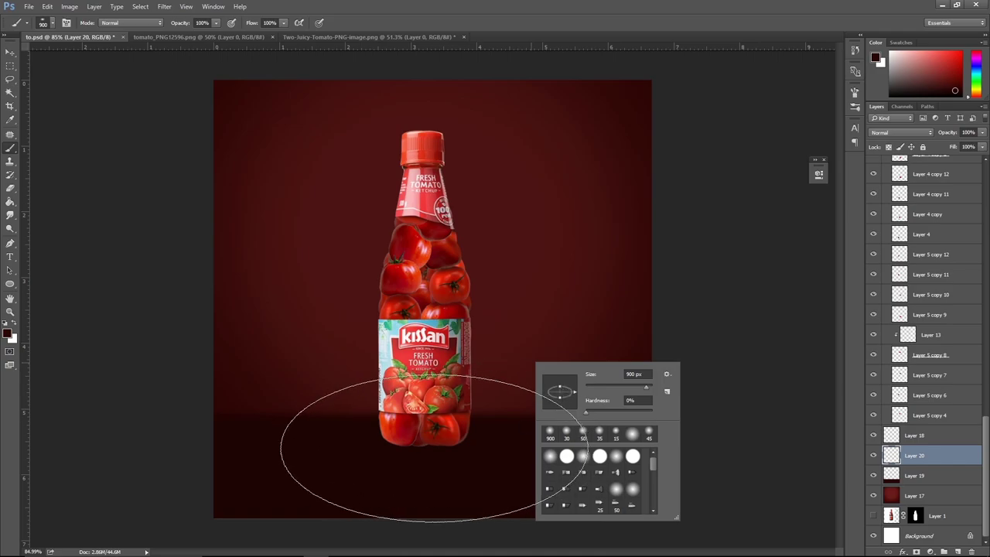
{"action": "left_click", "coordinate": [924, 460]}
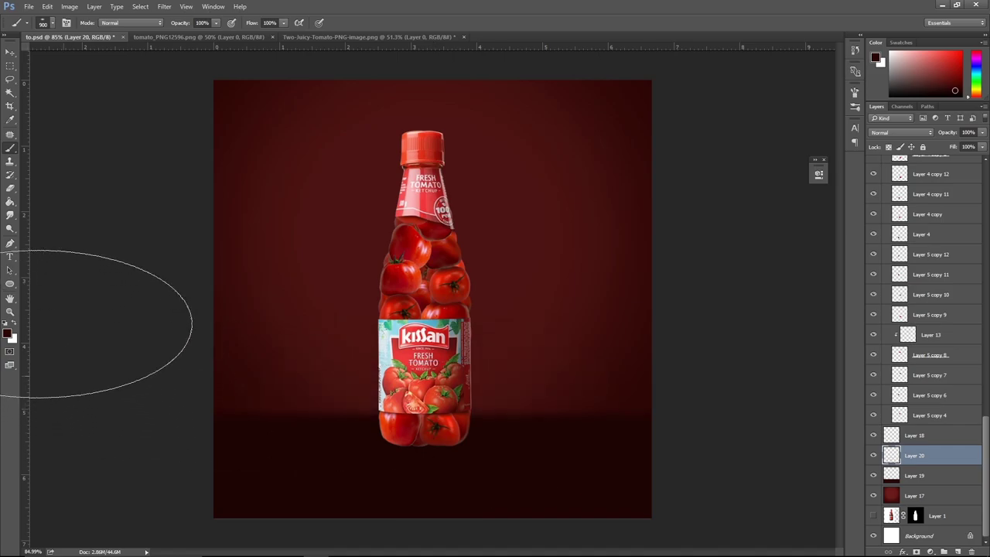
{"action": "left_click", "coordinate": [8, 333]}
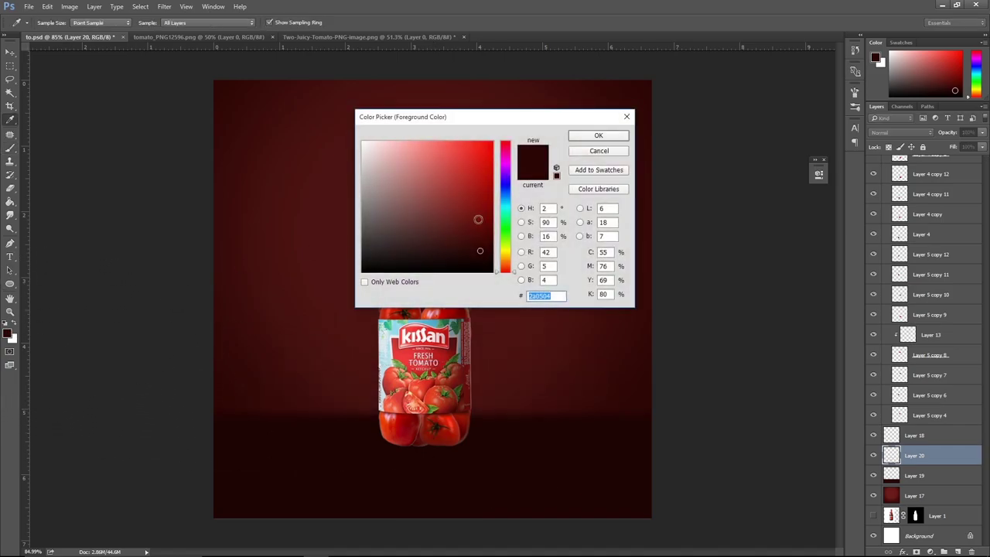
{"action": "left_click", "coordinate": [478, 228]}
{"action": "left_click", "coordinate": [598, 136]}
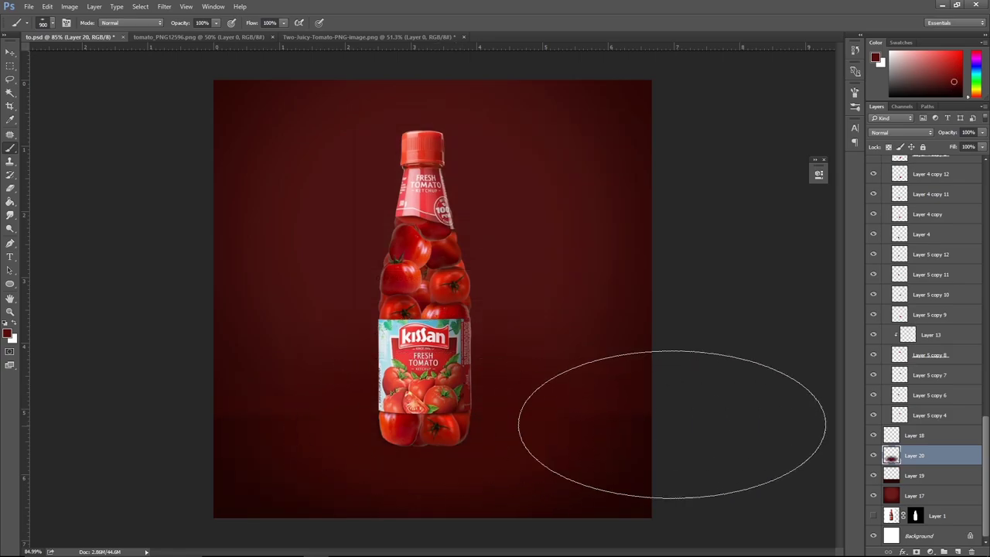
Squash Layer 20's red tone vertically into a strip under the bottle base.
{"action": "key", "text": "ctrl+t"}
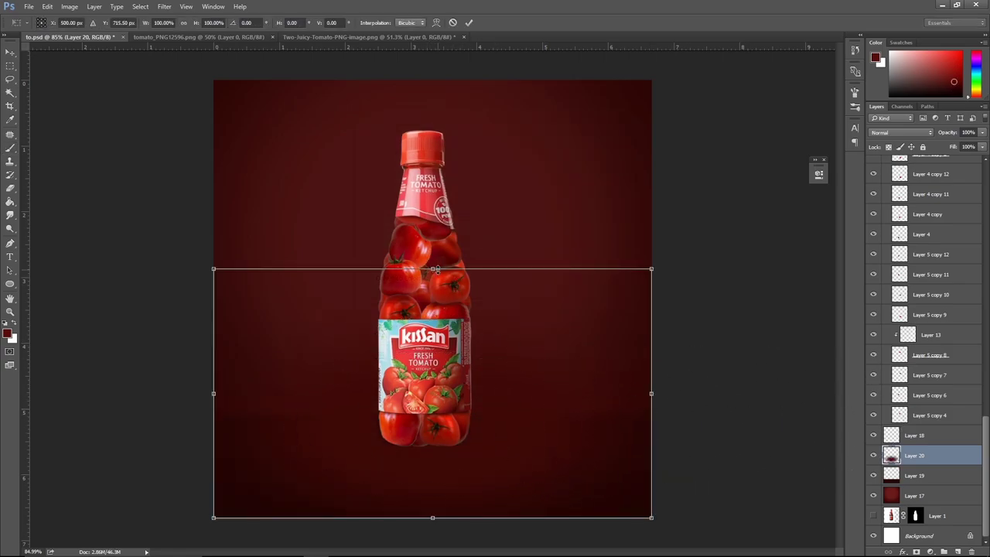
{"action": "left_click_drag", "start_coordinate": [435, 269], "coordinate": [435, 417]}
{"action": "left_click_drag", "start_coordinate": [444, 478], "coordinate": [443, 448]}
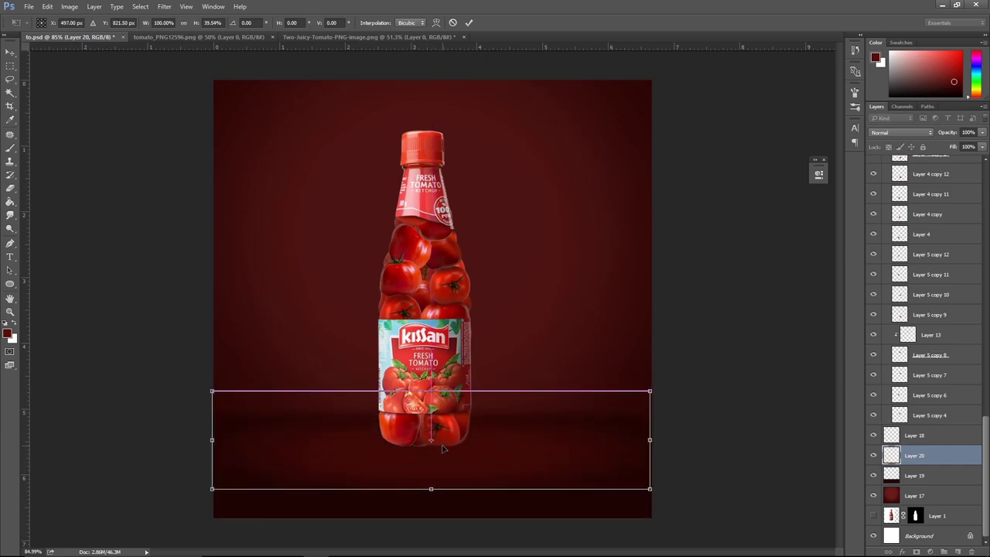
{"action": "key", "text": "Return"}
{"action": "key", "text": "b"}
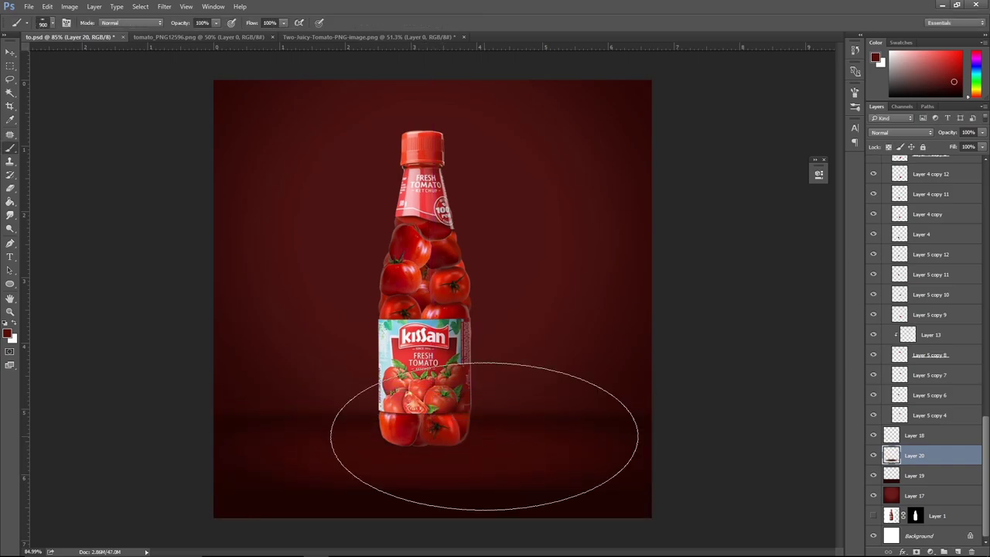
{"action": "key", "text": "v"}
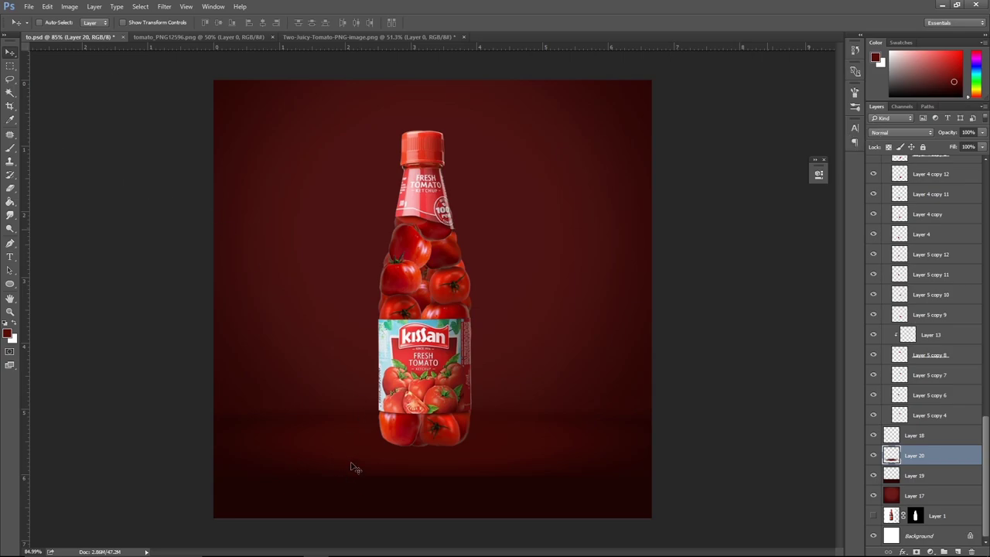
{"action": "left_click", "coordinate": [10, 189]}
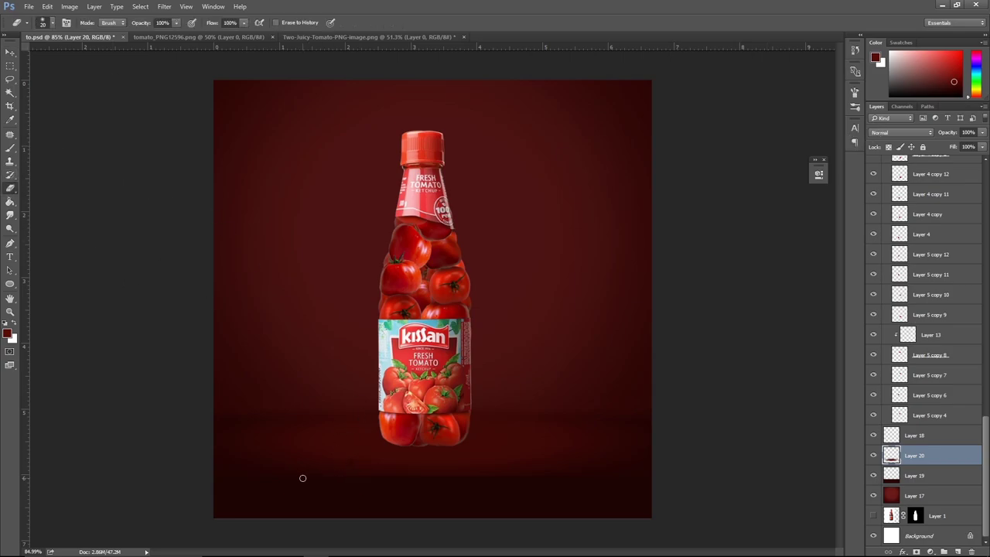
Enlarge the eraser to 700 px and undo a stray erase on backdrop Layer 17.
{"action": "key", "text": "bracketright"}
{"action": "key", "text": "bracketright"}
{"action": "key", "text": "bracketright"}
{"action": "key", "text": "bracketright"}
{"action": "key", "text": "bracketright"}
{"action": "key", "text": "bracketright"}
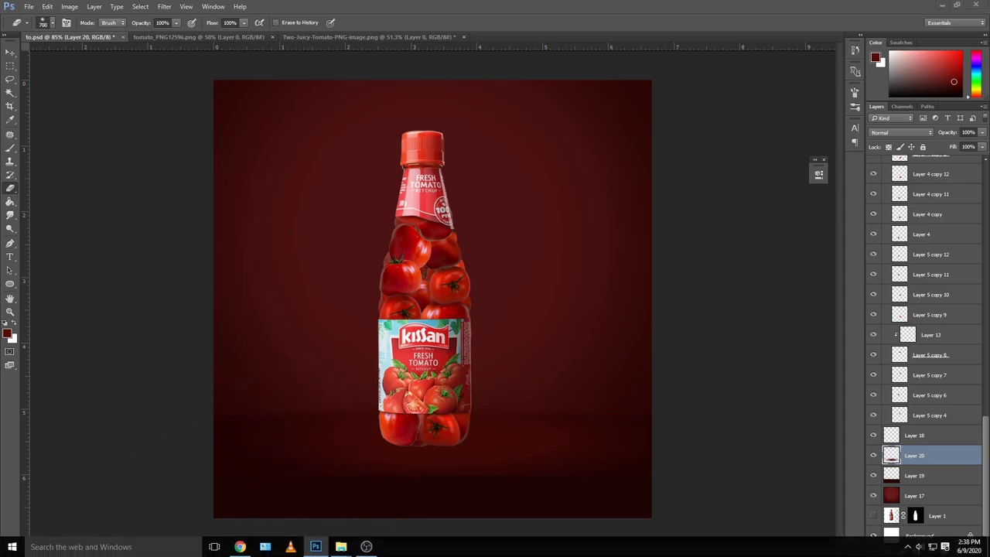
{"action": "scroll", "coordinate": [724, 378], "scroll_direction": "down", "scroll_amount": 1}
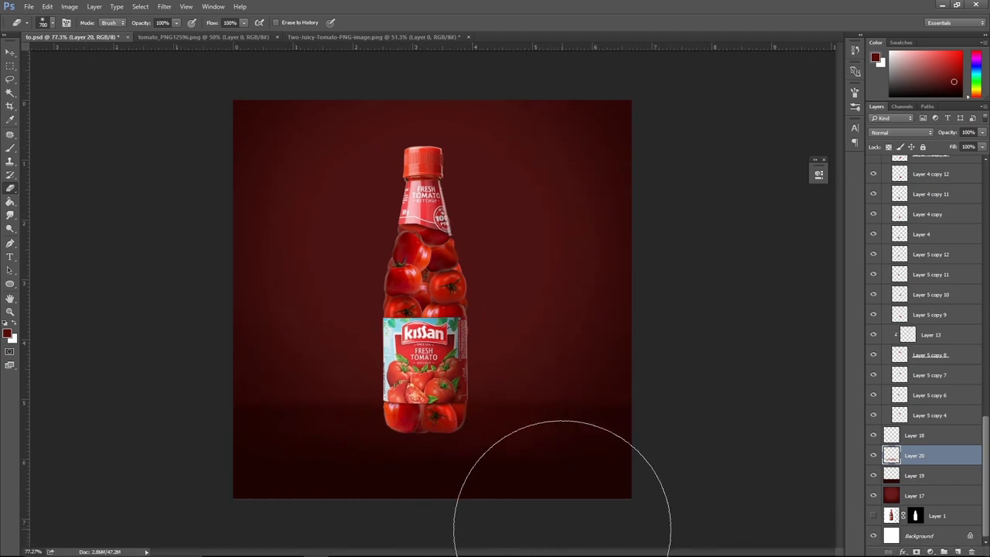
{"action": "left_click", "coordinate": [915, 496]}
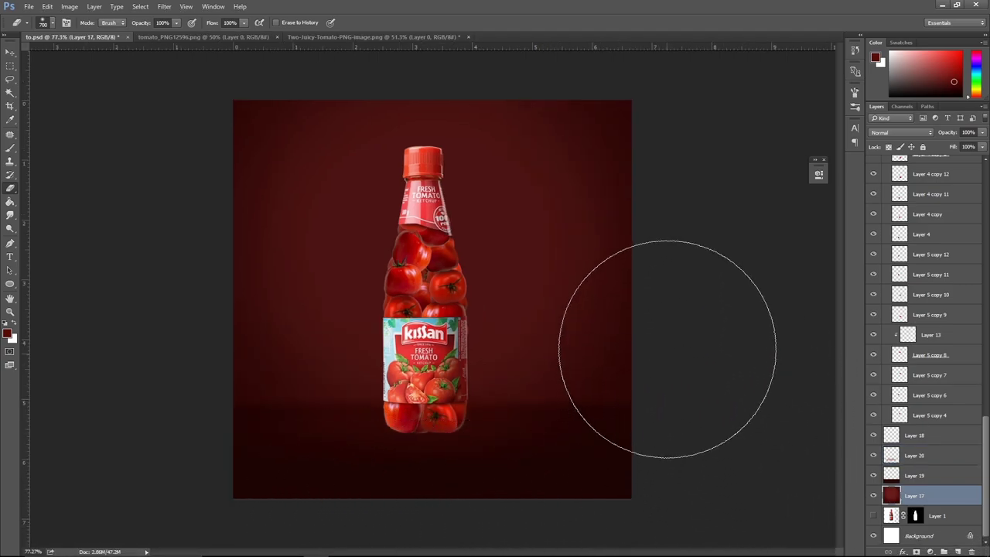
{"action": "left_click_drag", "start_coordinate": [665, 320], "coordinate": [685, 299]}
{"action": "key", "text": "ctrl+z"}
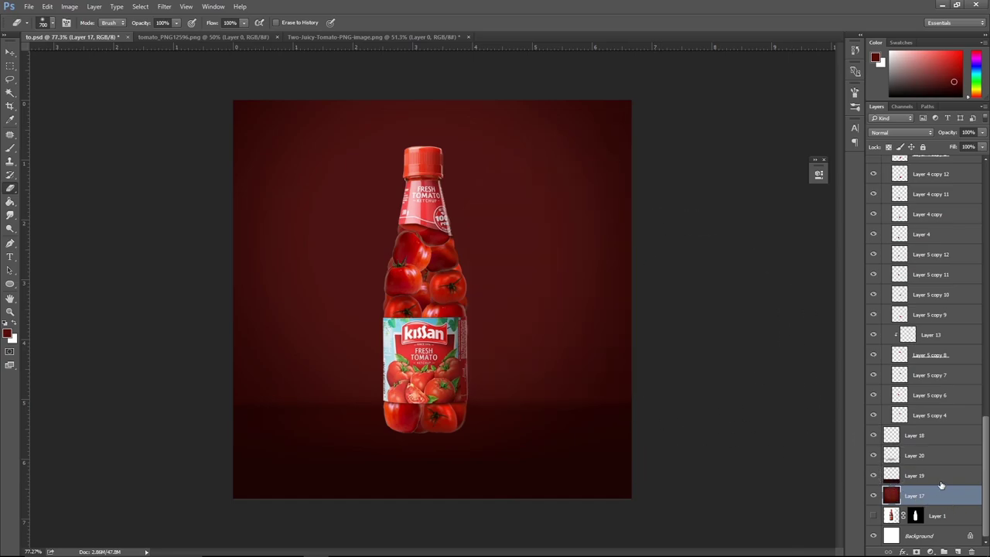
Mask Layer 19 and paint out its left side, then add an empty Layer 21.
{"action": "left_click", "coordinate": [914, 475]}
{"action": "left_click", "coordinate": [916, 552]}
{"action": "key", "text": "b"}
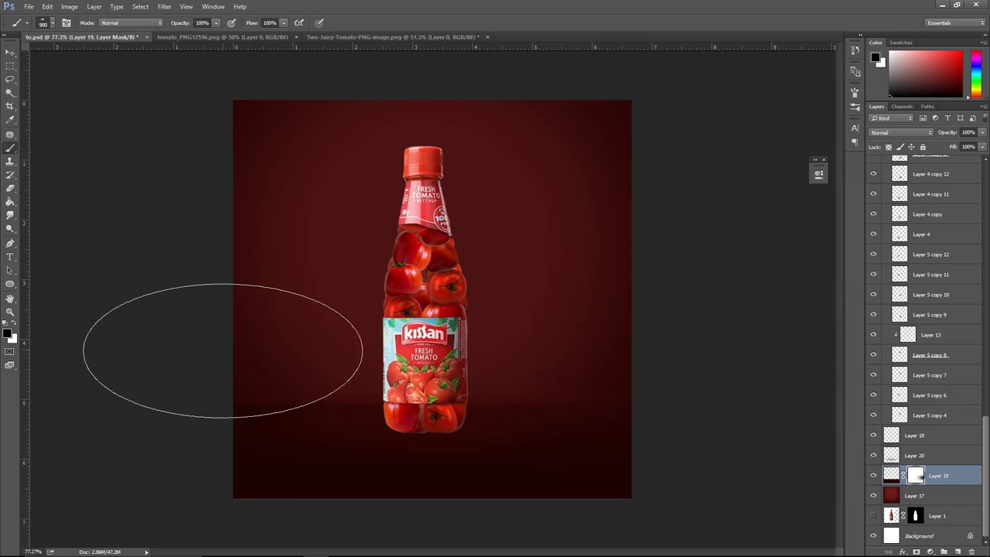
{"action": "mouse_move", "coordinate": [223, 350]}
{"action": "left_mouse_down"}
{"action": "mouse_move", "coordinate": [190, 364]}
{"action": "mouse_move", "coordinate": [122, 430]}
{"action": "left_mouse_up"}
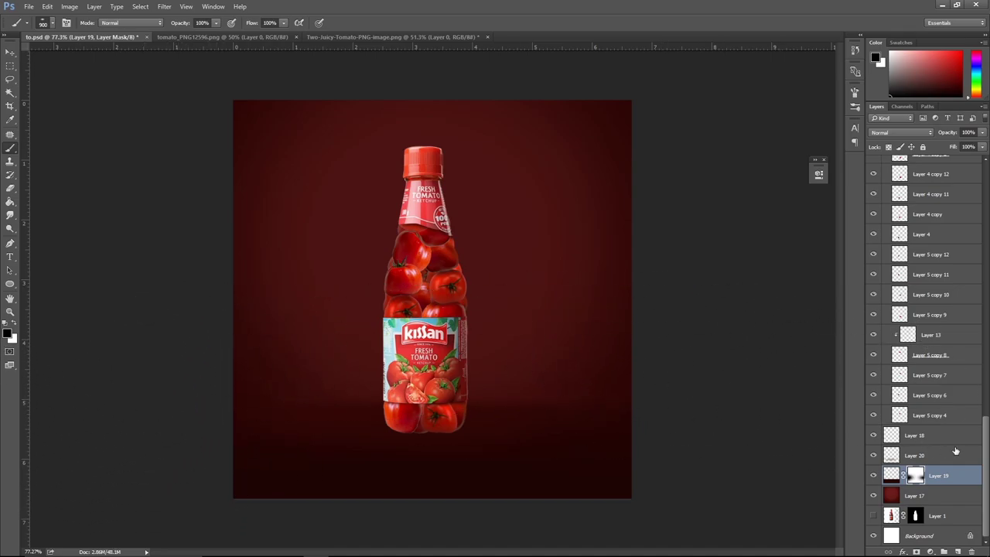
{"action": "left_click", "coordinate": [957, 552]}
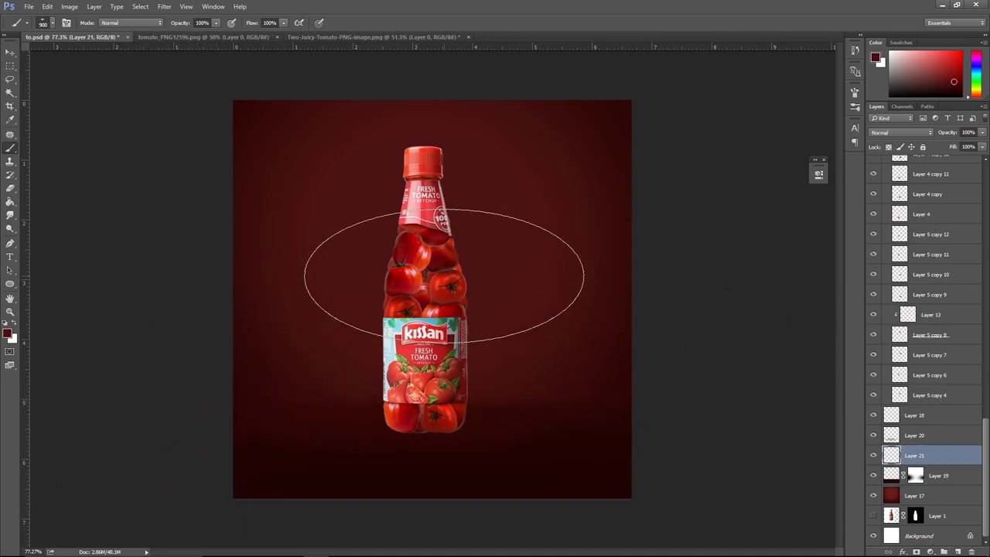
Paint a soft 741414 red glow at the bottle base with a flattened brush.
{"action": "right_click", "coordinate": [486, 337]}
{"action": "left_click_drag", "start_coordinate": [473, 304], "coordinate": [474, 307]}
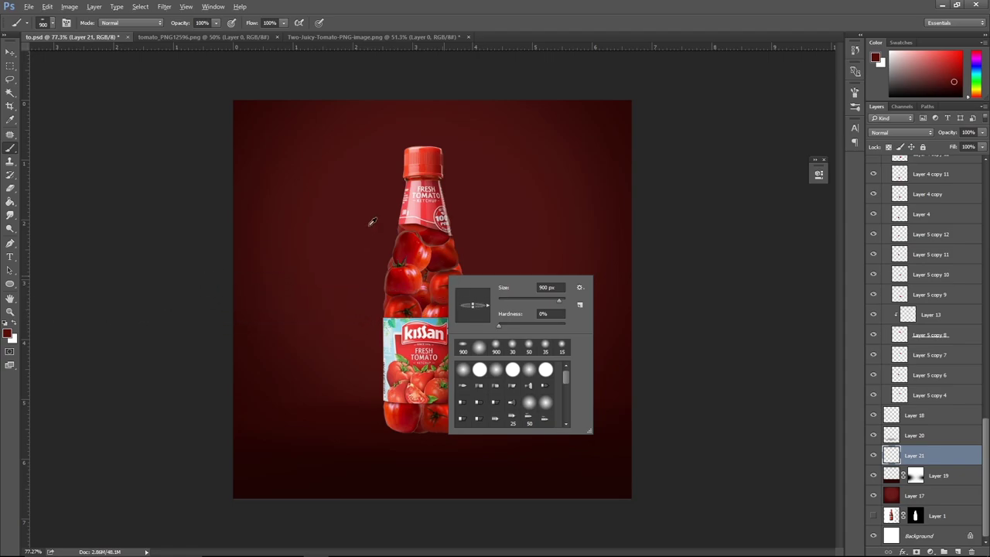
{"action": "left_click", "coordinate": [369, 219]}
{"action": "left_click", "coordinate": [9, 332]}
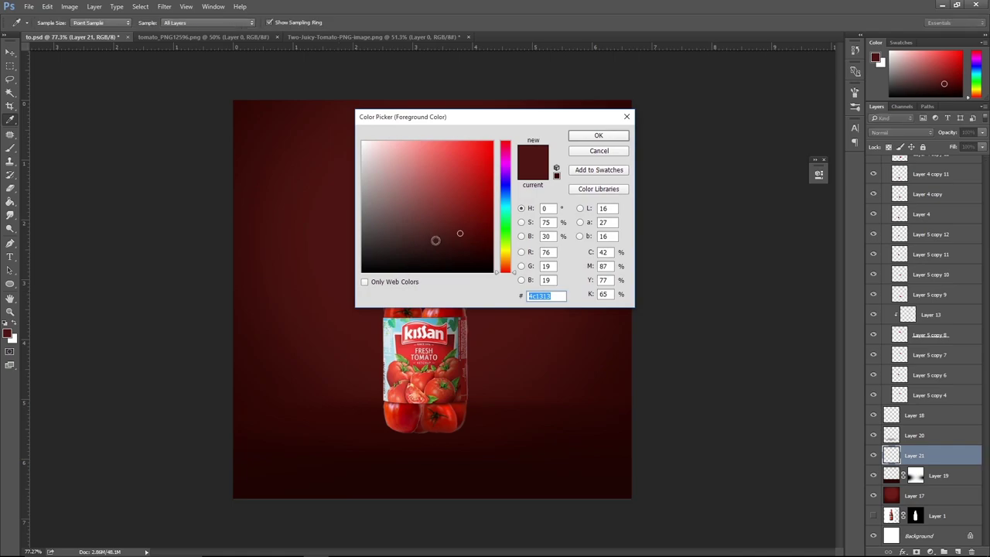
{"action": "left_click_drag", "start_coordinate": [469, 231], "coordinate": [471, 212]}
{"action": "left_click", "coordinate": [591, 136]}
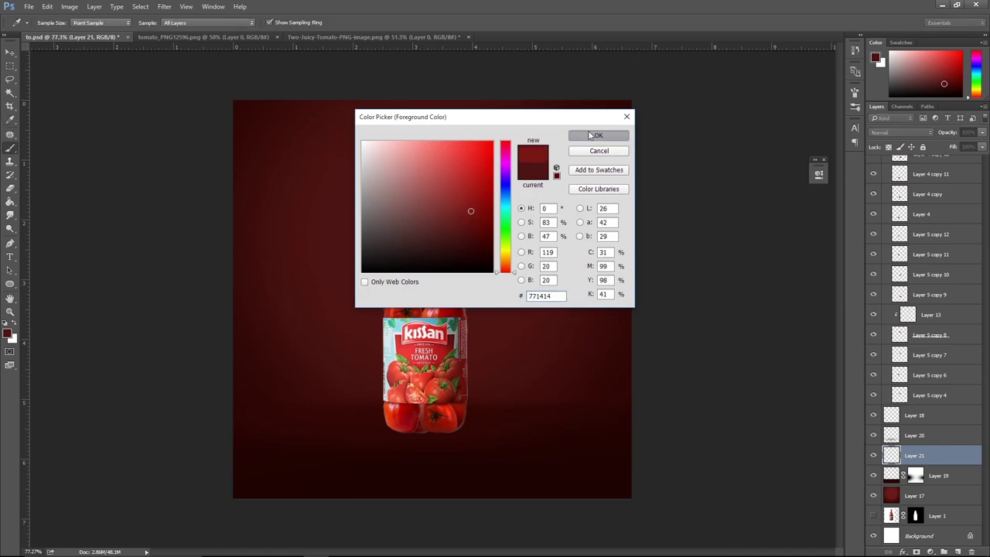
{"action": "left_click", "coordinate": [440, 403]}
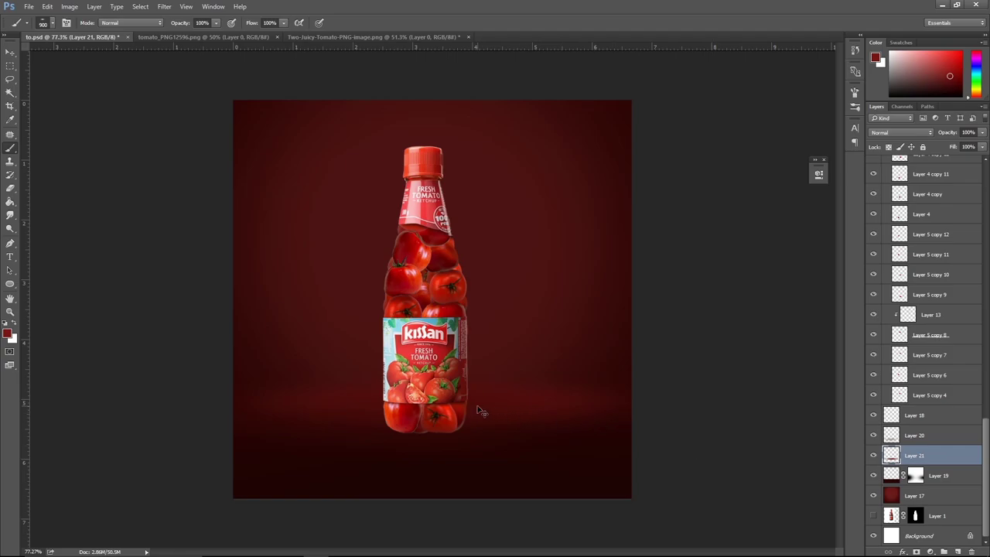
Squash the glow into a flat band about 73% wide, then add an empty Layer 22.
{"action": "key", "text": "ctrl+t"}
{"action": "left_click_drag", "start_coordinate": [433, 367], "coordinate": [464, 391]}
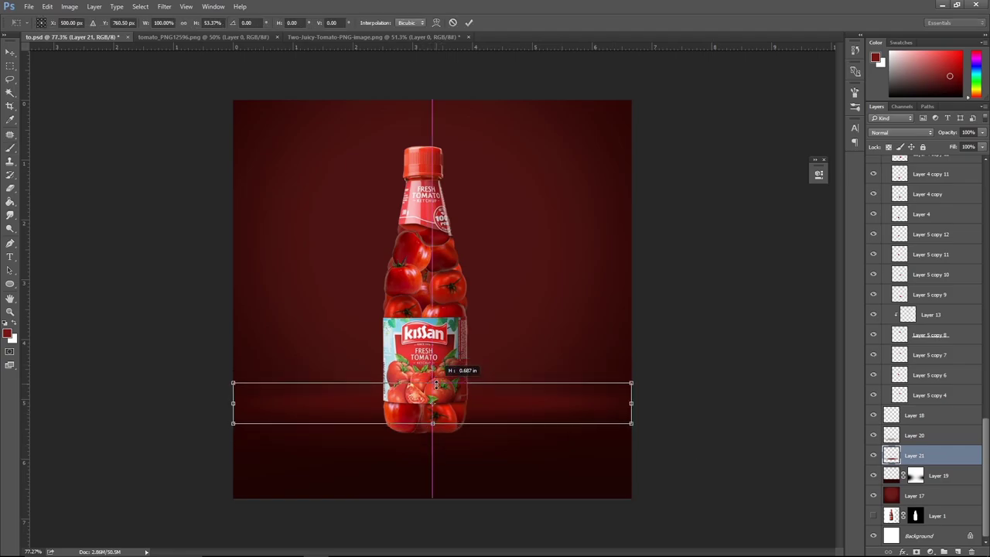
{"action": "key", "text": "shift+Down"}
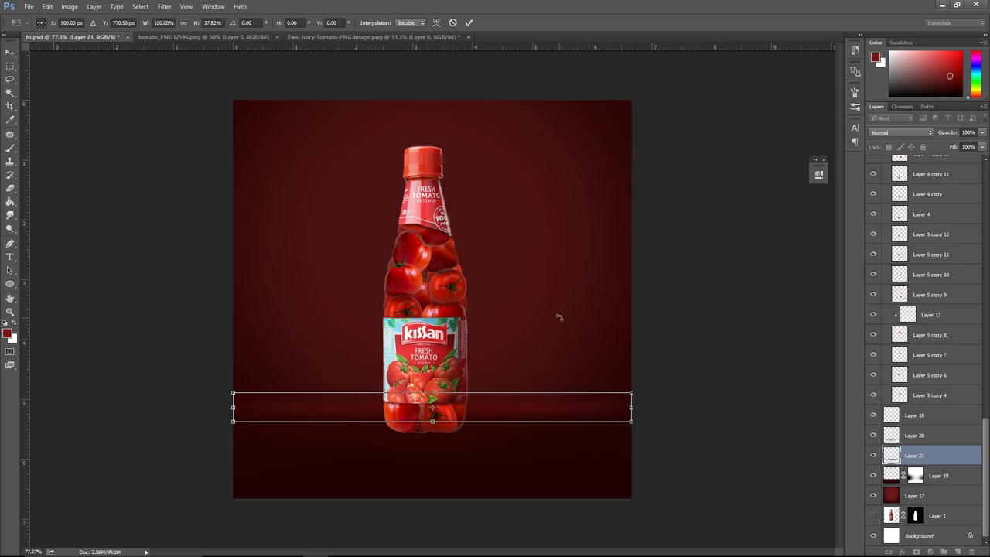
{"action": "key", "text": "Return"}
{"action": "key", "text": "ctrl+t"}
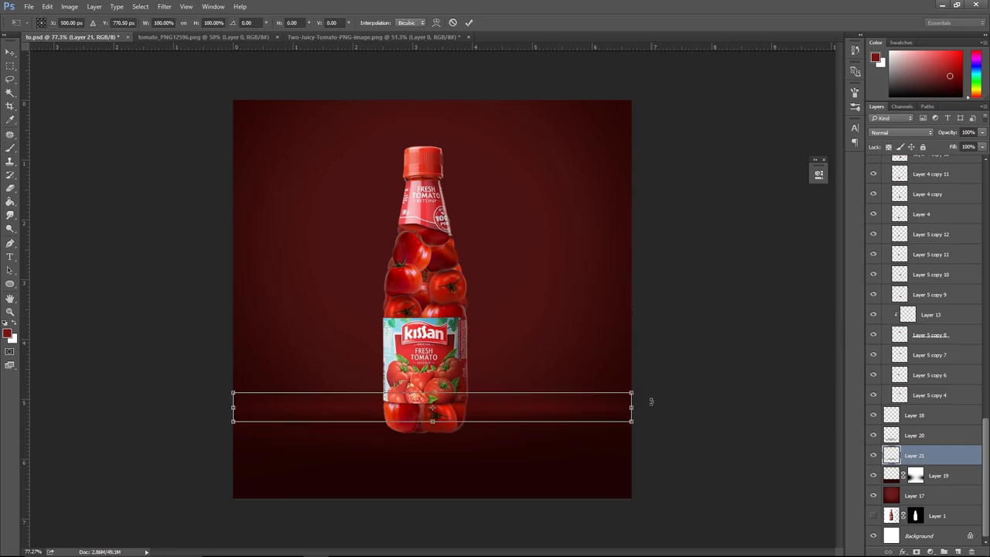
{"action": "left_click_drag", "start_coordinate": [625, 411], "coordinate": [575, 411]}
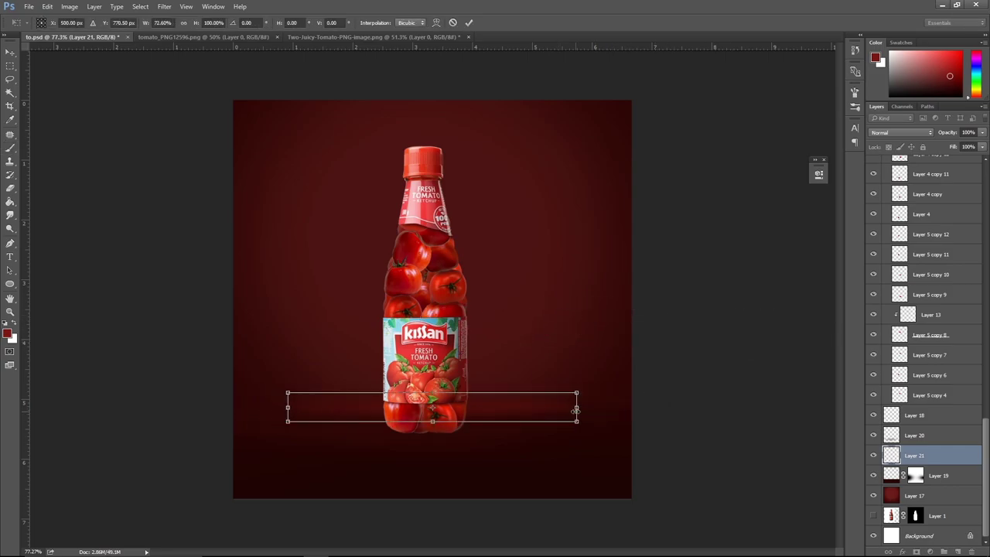
{"action": "left_click_drag", "start_coordinate": [432, 396], "coordinate": [434, 396]}
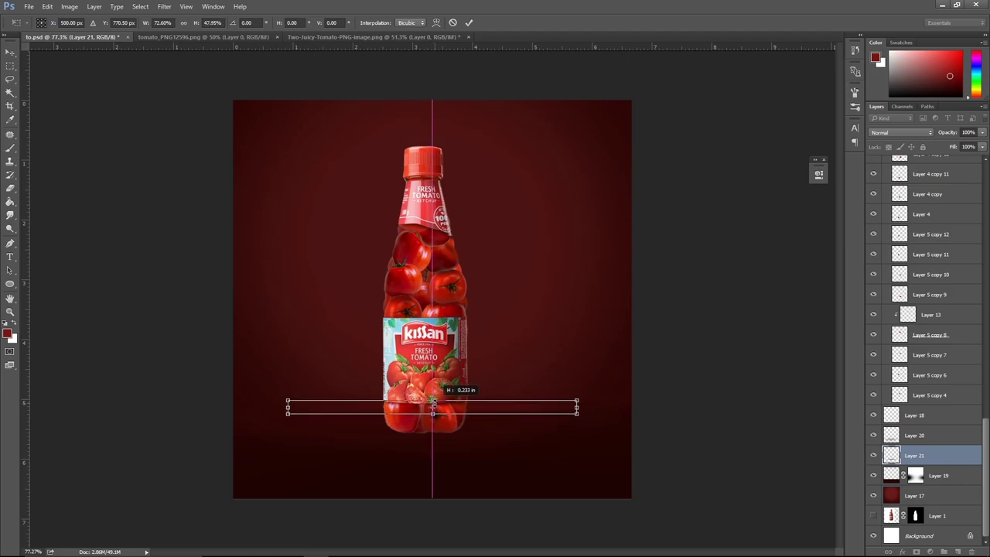
{"action": "key", "text": "Return"}
{"action": "key", "text": "b"}
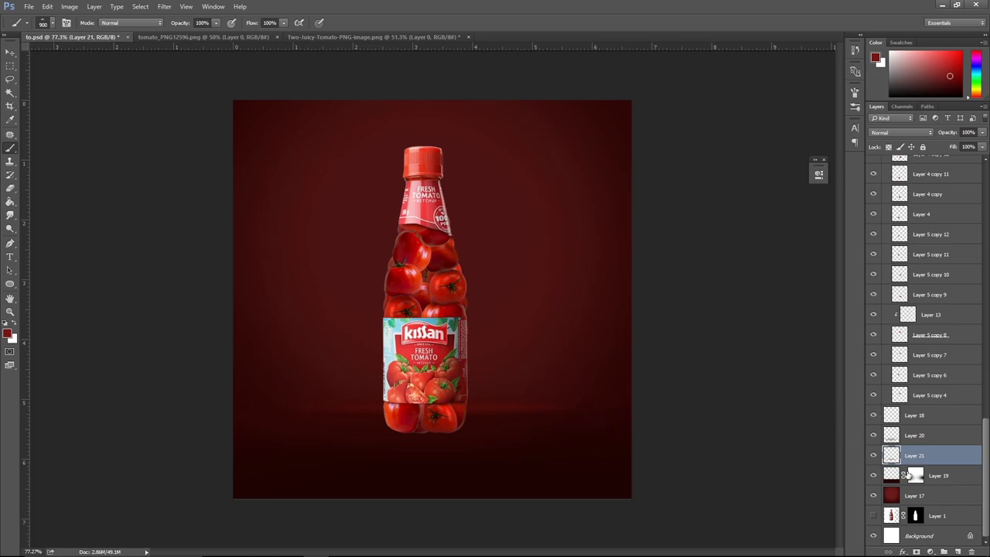
{"action": "left_click", "coordinate": [958, 551]}
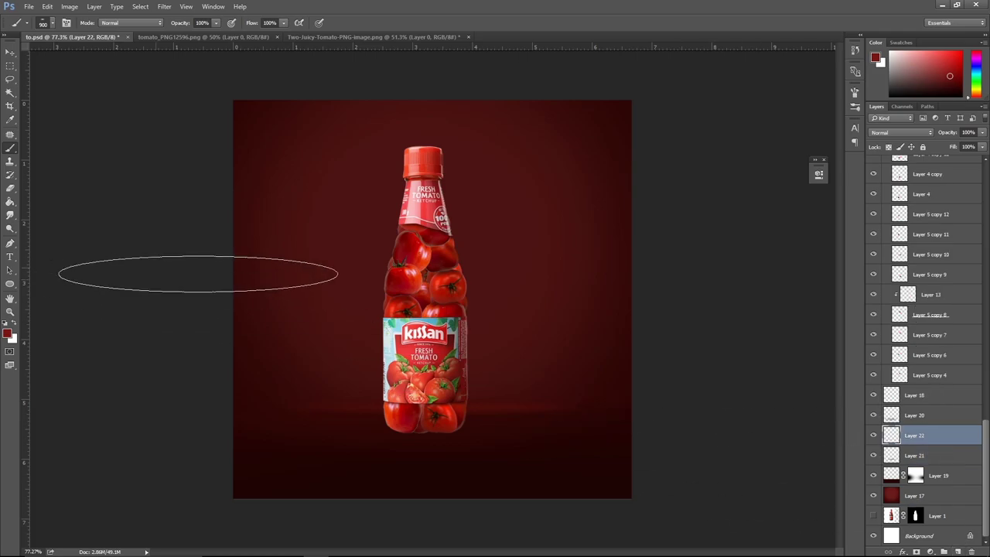
Paint a 9a2828 red glow with a 400 px brush at the bottle base, squashed into a thin streak.
{"action": "left_click", "coordinate": [8, 334]}
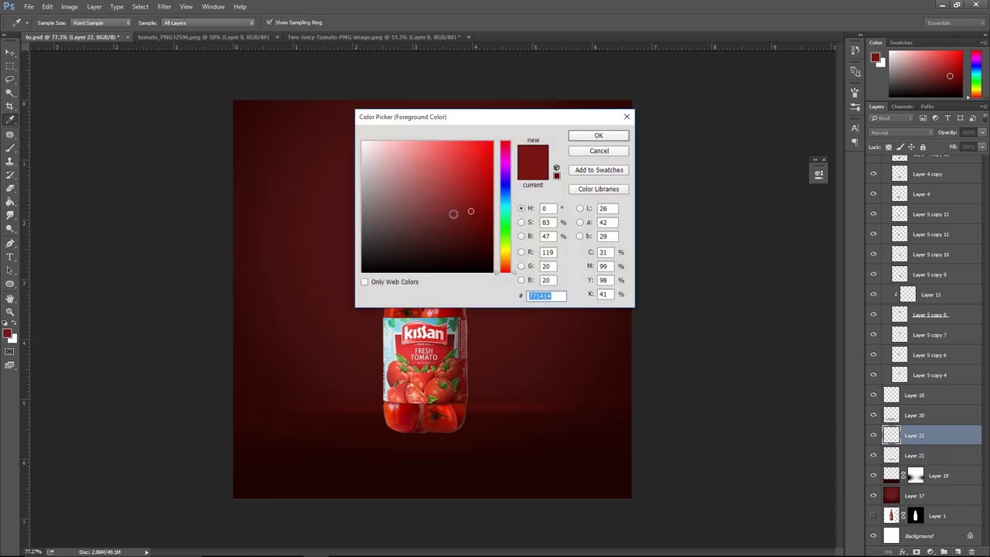
{"action": "left_click", "coordinate": [598, 135]}
{"action": "key", "text": "bracketleft"}
{"action": "key", "text": "bracketleft"}
{"action": "key", "text": "bracketleft"}
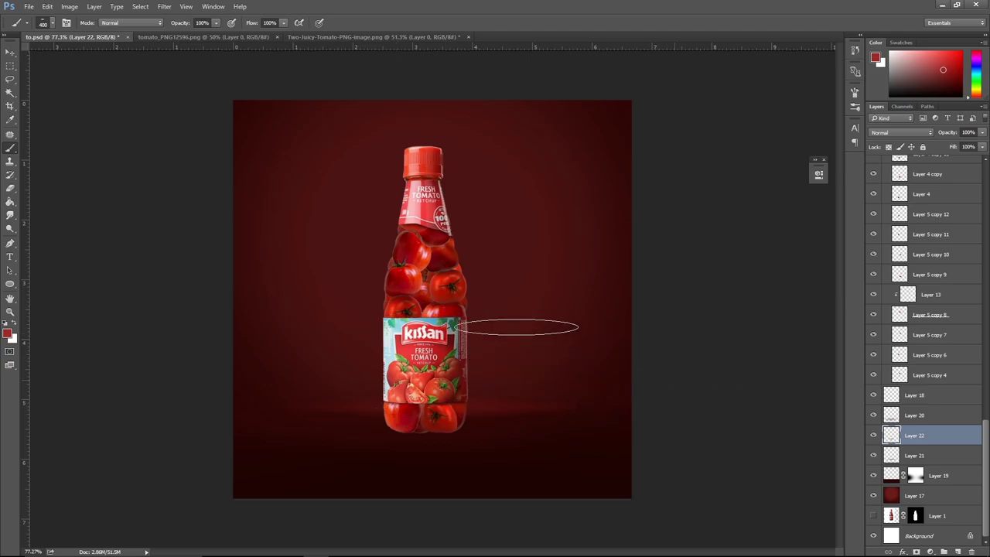
{"action": "left_click", "coordinate": [8, 334]}
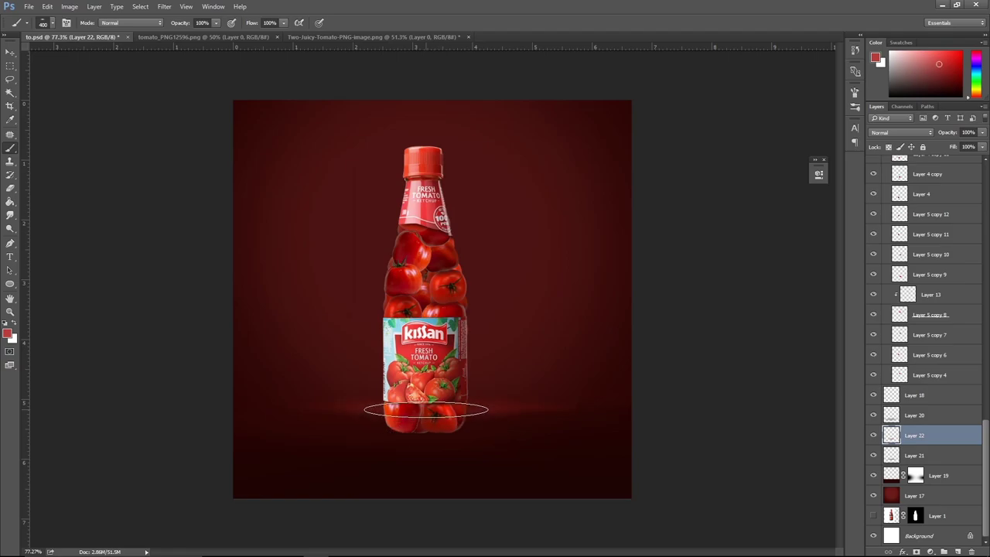
{"action": "key", "text": "ctrl+t"}
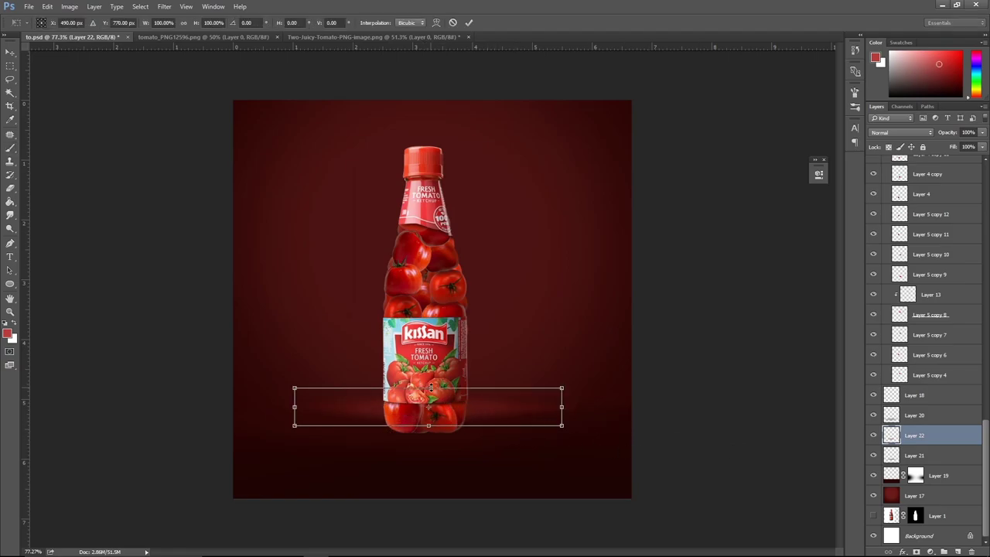
{"action": "left_click_drag", "start_coordinate": [431, 389], "coordinate": [431, 400]}
{"action": "key", "text": "Return"}
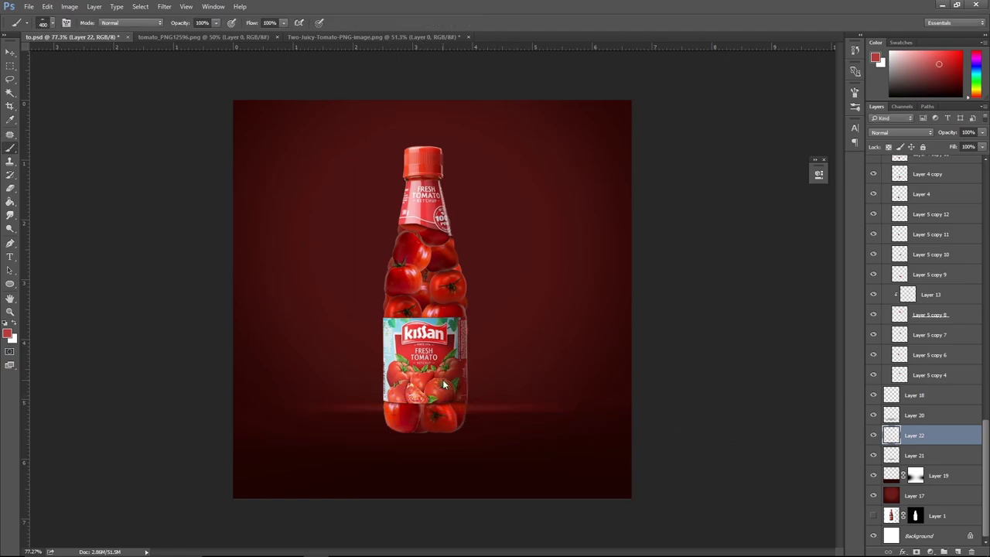
Switch the foreground to a lighter red and move Layer 22 above Layer 20.
{"action": "left_click", "coordinate": [10, 334]}
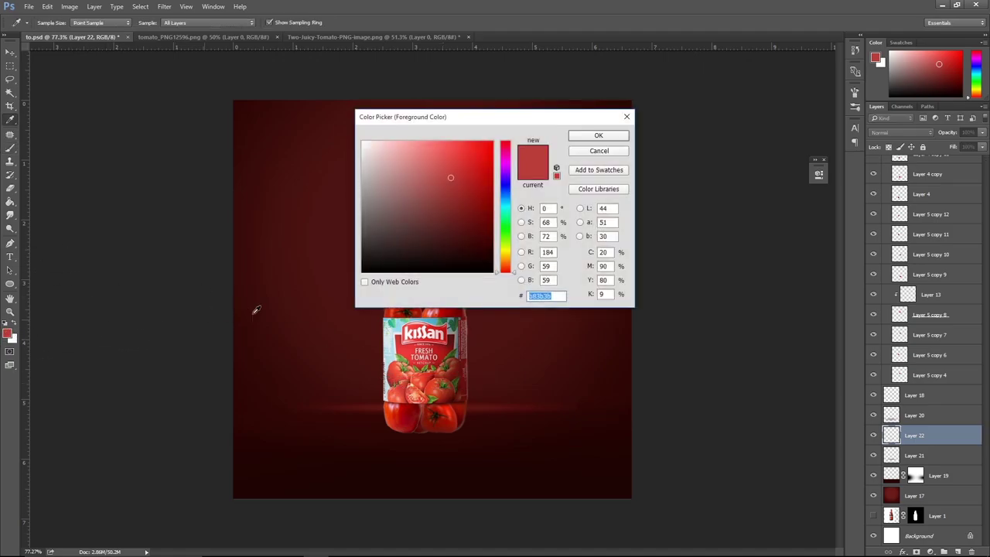
{"action": "left_click", "coordinate": [597, 136]}
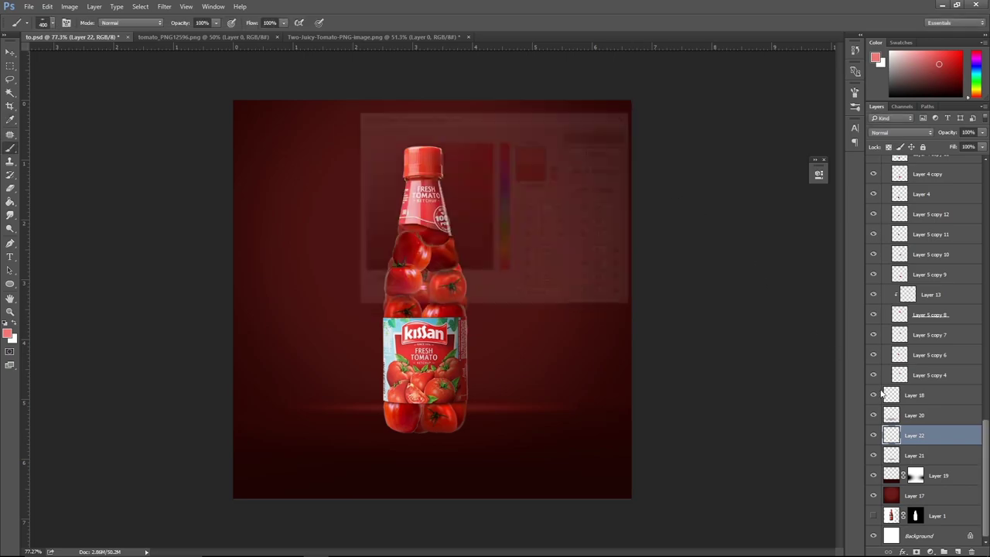
{"action": "left_click_drag", "start_coordinate": [922, 435], "coordinate": [925, 404]}
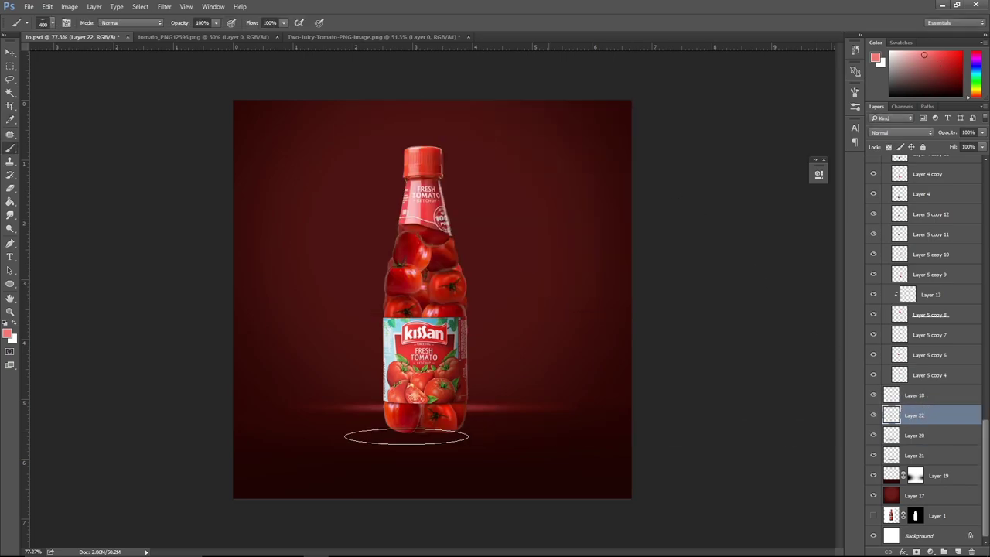
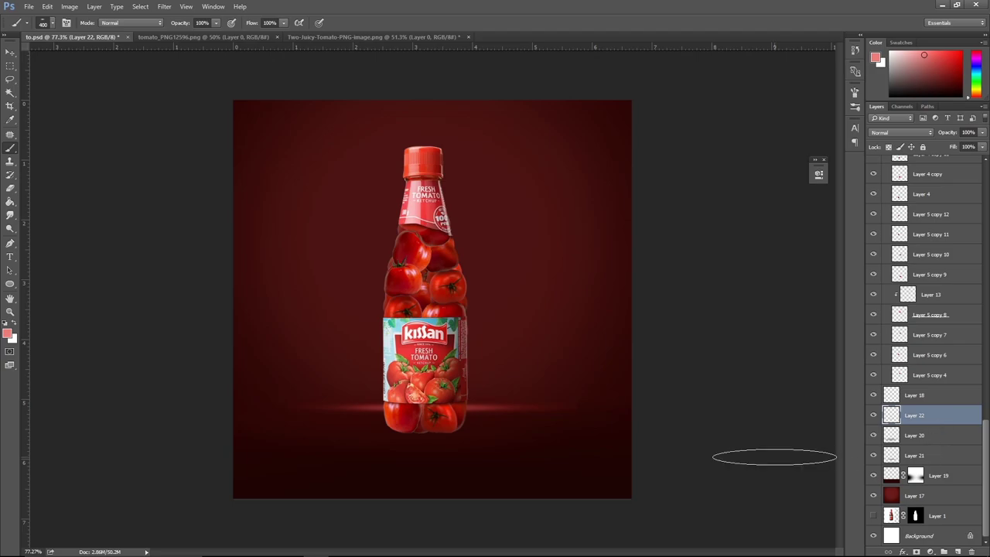
Merge the three glow layers (20–22) and trial a Gaussian Blur, then undo it.
{"action": "left_click", "coordinate": [931, 460], "text": "shift"}
{"action": "key", "text": "ctrl+e"}
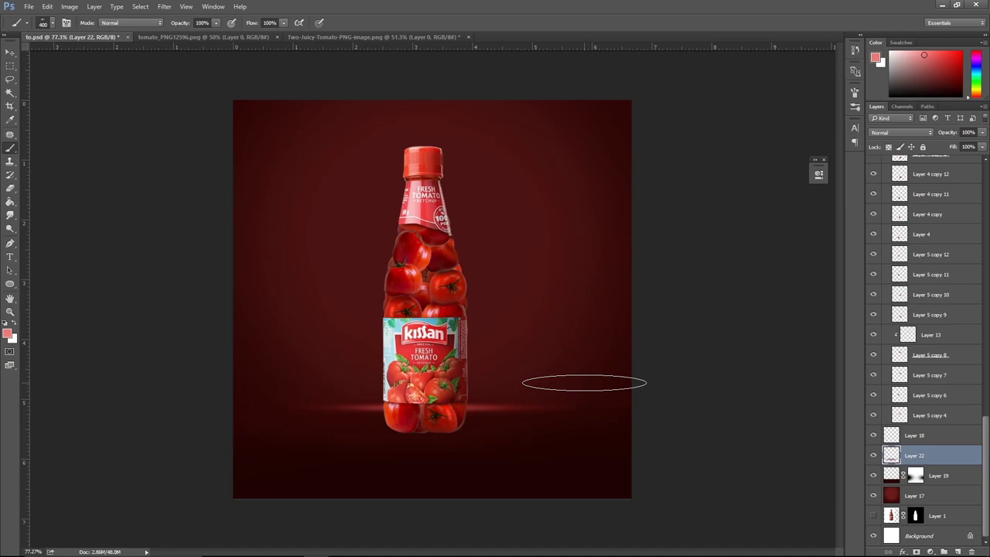
{"action": "left_click", "coordinate": [164, 7]}
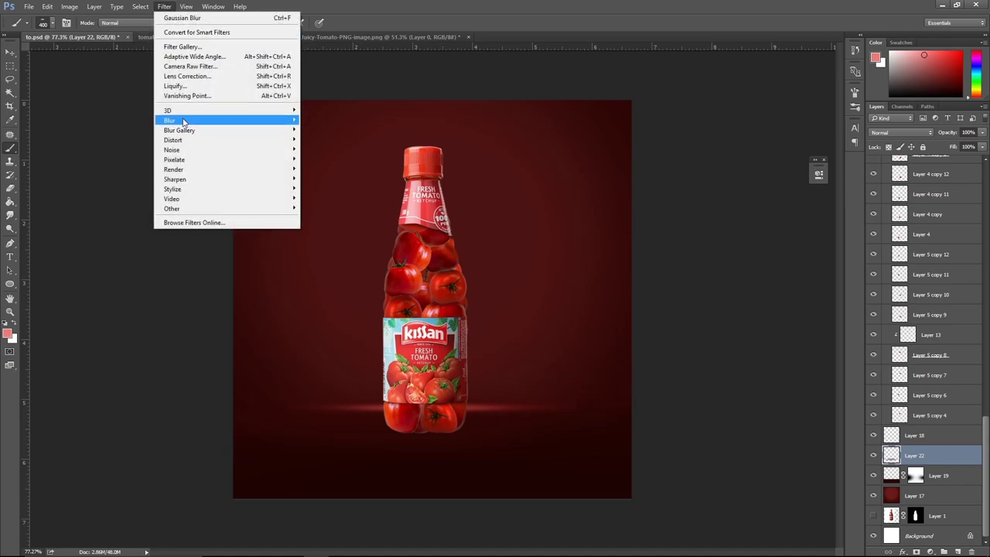
{"action": "left_click", "coordinate": [321, 169]}
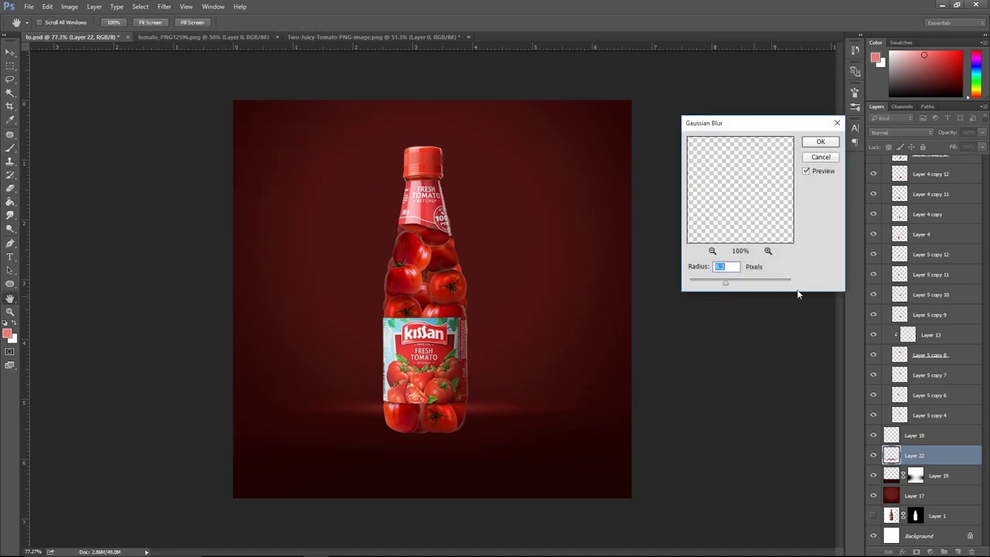
{"action": "left_click", "coordinate": [826, 157]}
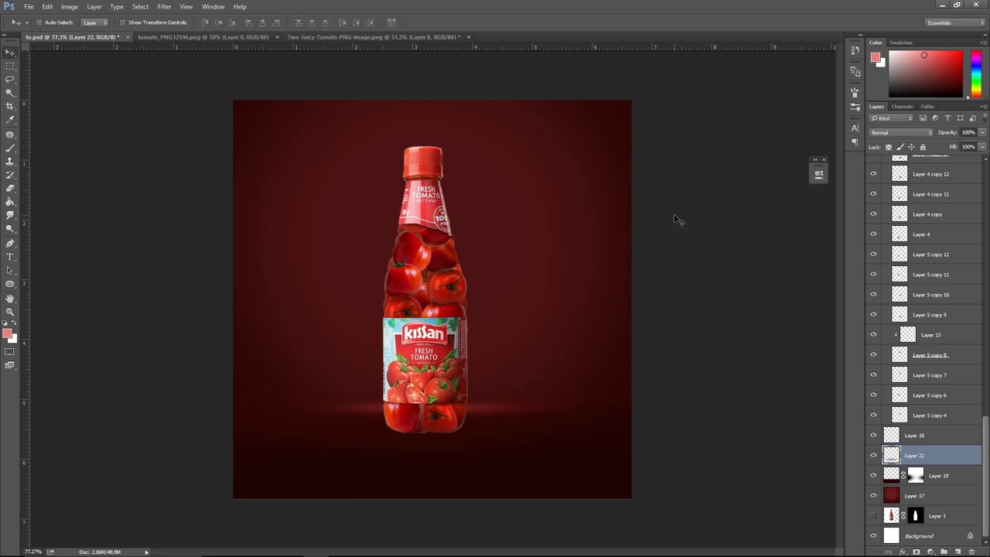
{"action": "key", "text": "ctrl+z"}
{"action": "key", "text": "ctrl+z"}
{"action": "key", "text": "ctrl+z"}
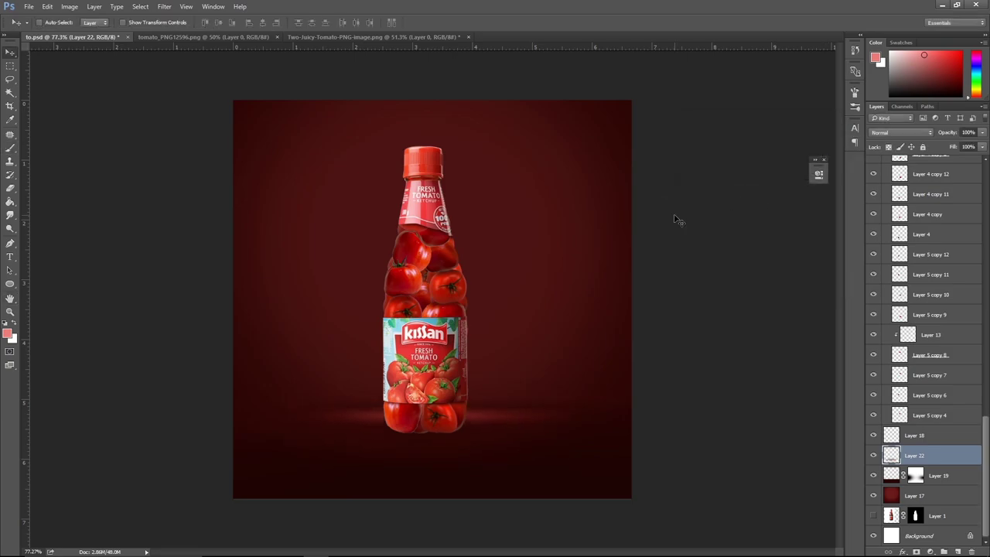
Shorten the Layer 19 floor glow by pulling its top edge down.
{"action": "left_click", "coordinate": [948, 481]}
{"action": "key", "text": "ctrl+t"}
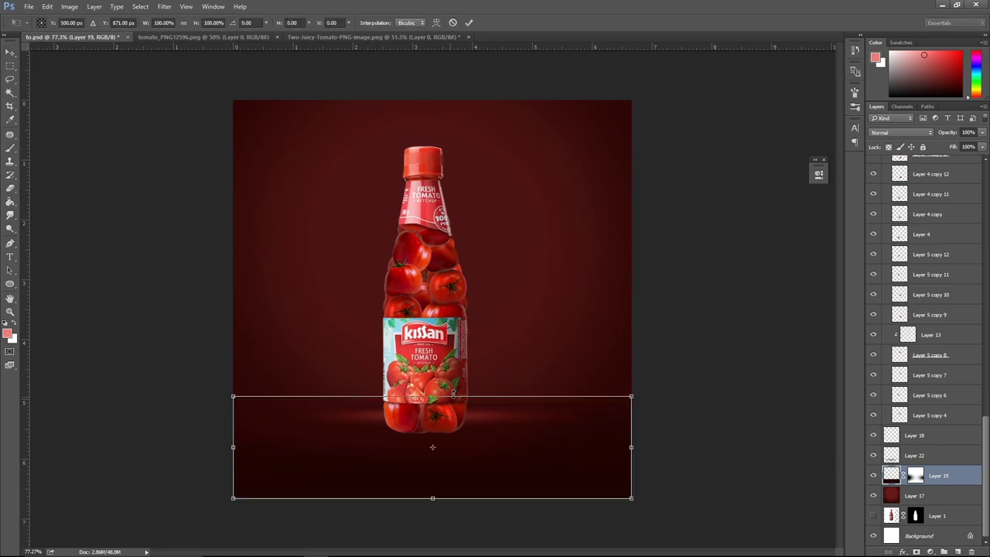
{"action": "left_click_drag", "start_coordinate": [435, 395], "coordinate": [447, 407]}
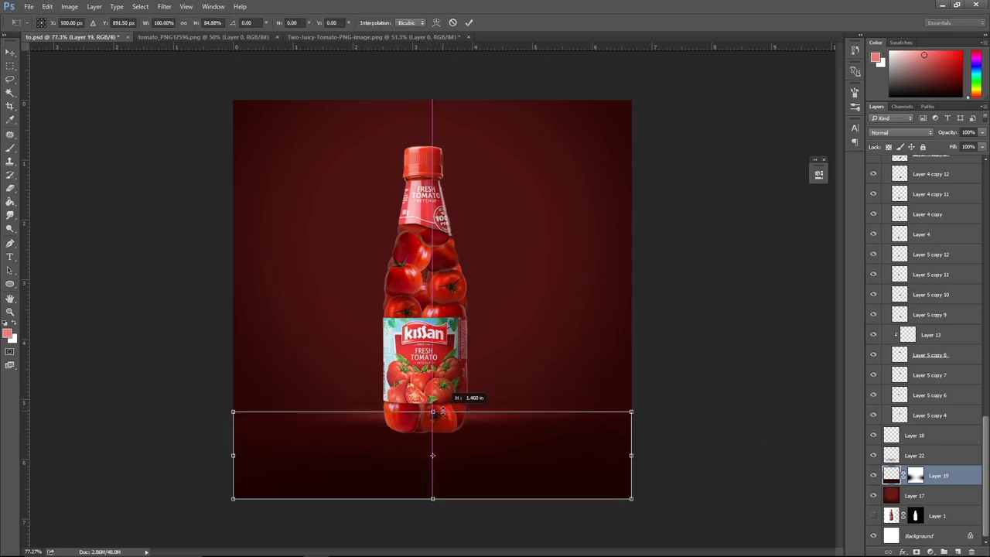
{"action": "key", "text": "Return"}
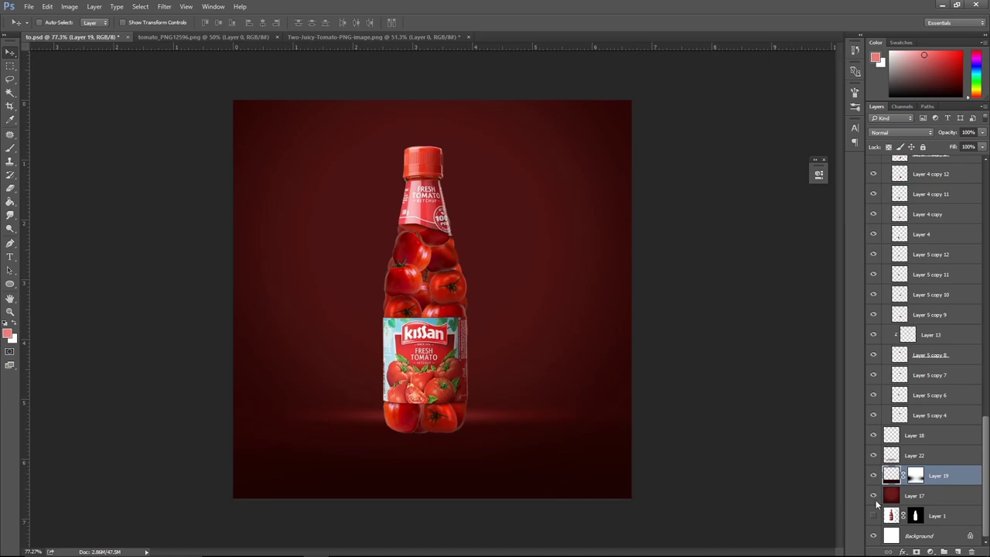
Soften the merged Layer 22 glow with a 14.1 px Gaussian Blur.
{"action": "left_click", "coordinate": [949, 460]}
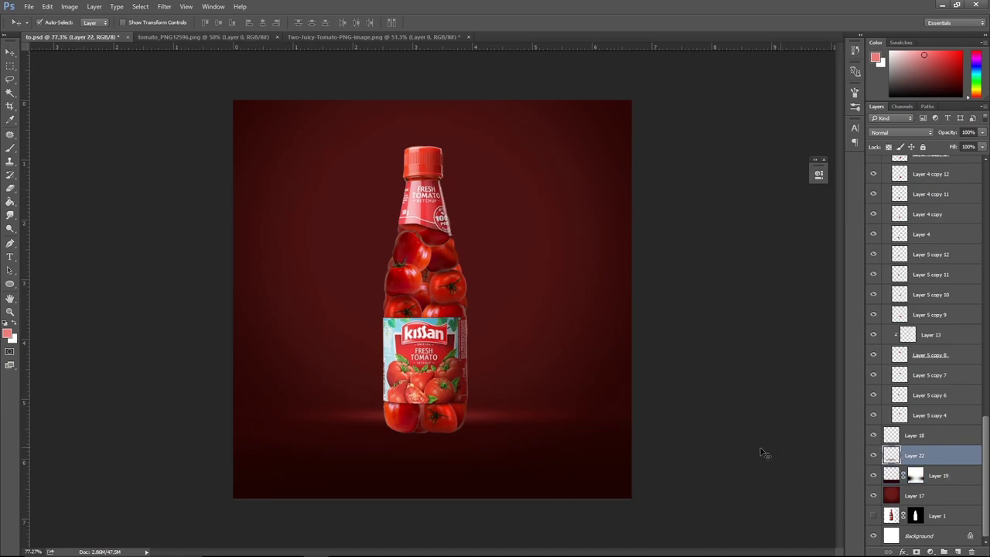
{"action": "key", "text": "ctrl+t"}
{"action": "key", "text": "Return"}
{"action": "left_click", "coordinate": [164, 6]}
{"action": "mouse_move", "coordinate": [169, 120]}
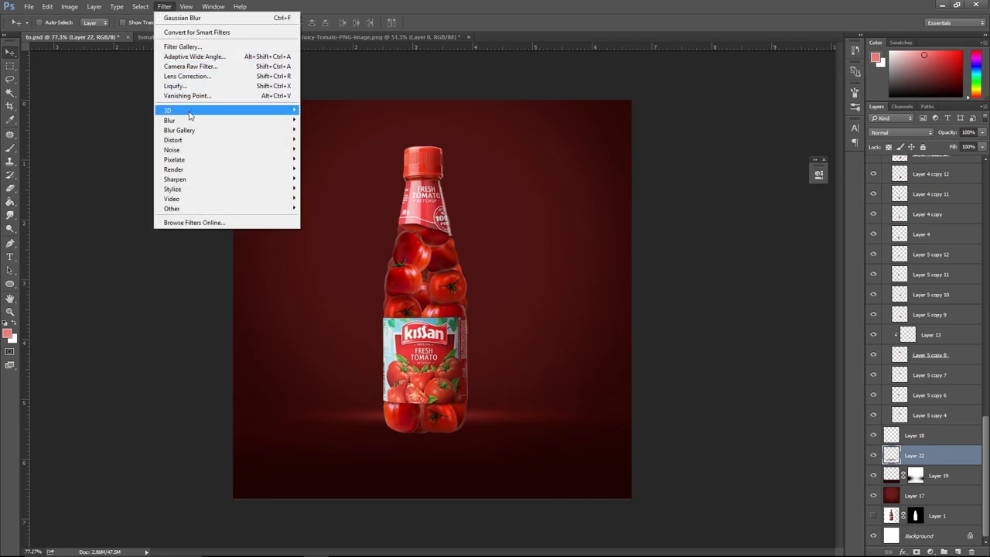
{"action": "left_click", "coordinate": [328, 160]}
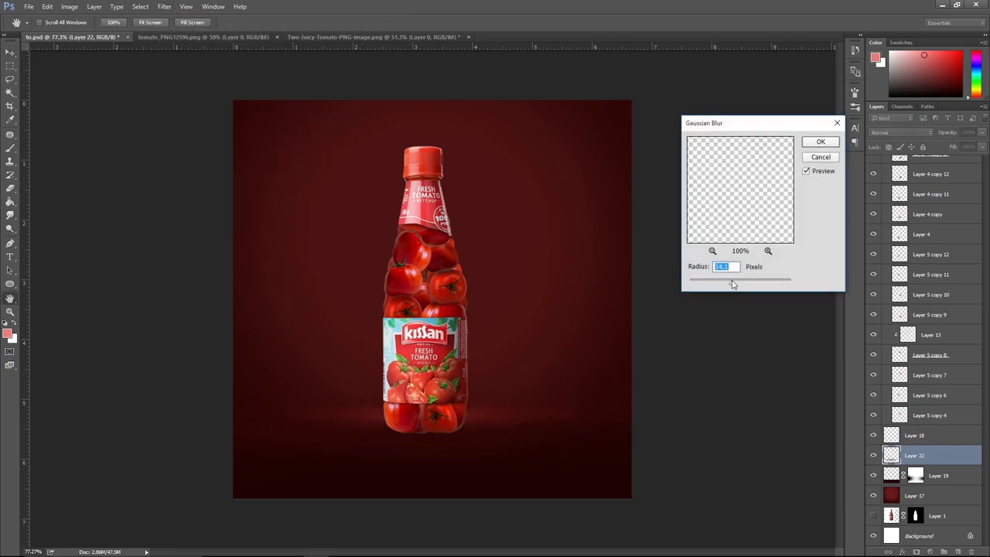
{"action": "left_click", "coordinate": [820, 142]}
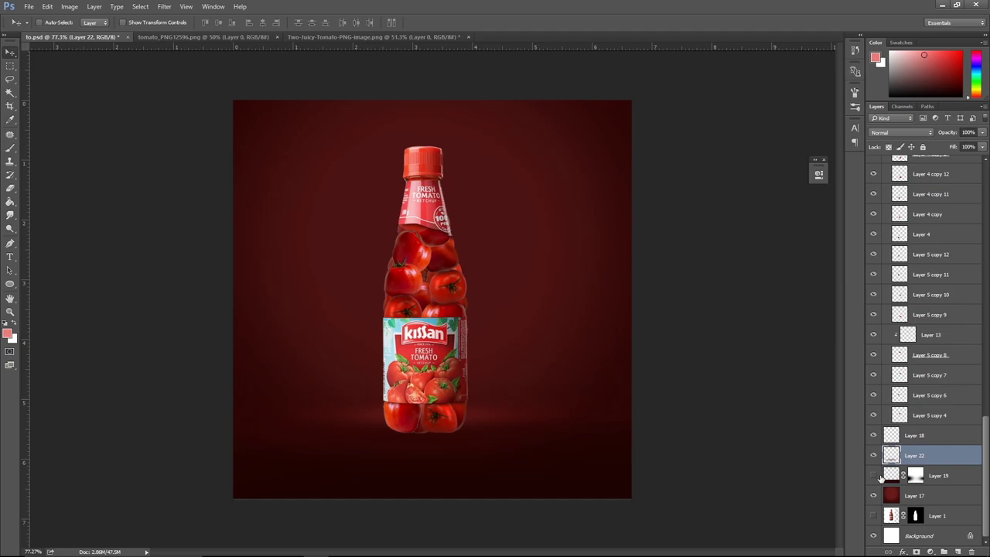
Hide the Layer 22 glow and add a new layer above the Layer 17 backdrop.
{"action": "left_click", "coordinate": [874, 456]}
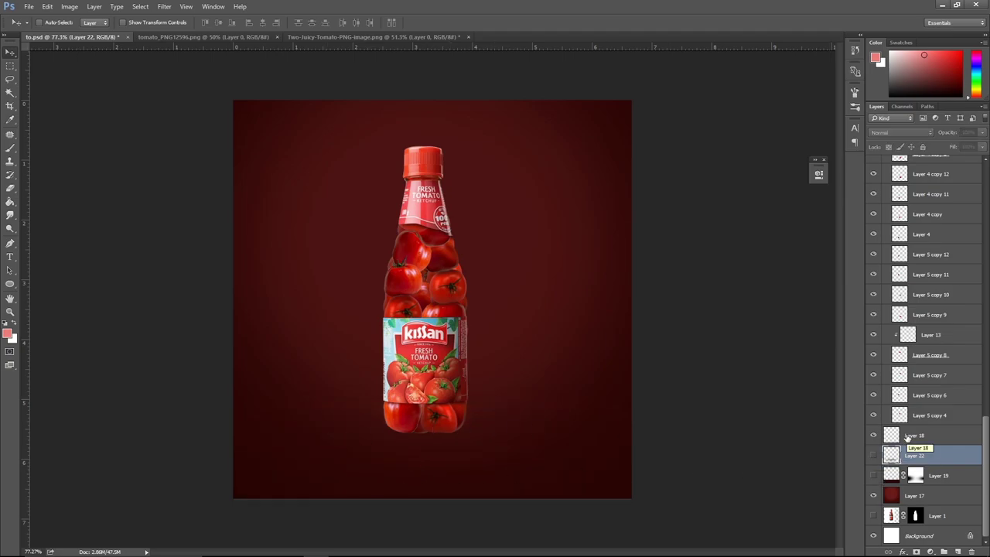
{"action": "left_click", "coordinate": [873, 496]}
{"action": "left_click", "coordinate": [873, 496]}
{"action": "left_click", "coordinate": [958, 501]}
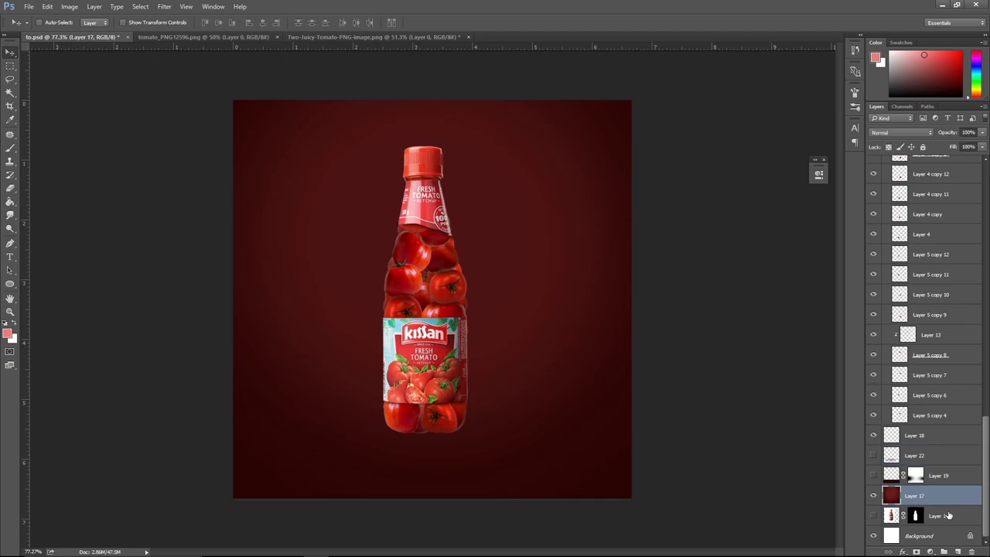
{"action": "left_click", "coordinate": [956, 550]}
Set up a 175 px brush with dark red #220404 as the foreground colour.
{"action": "key", "text": "b"}
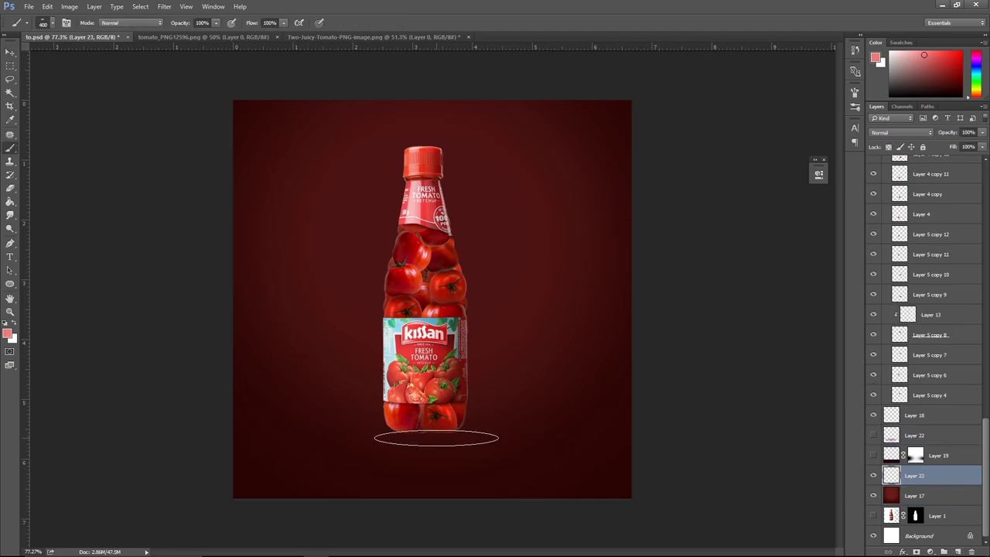
{"action": "key", "text": "["}
{"action": "key", "text": "["}
{"action": "key", "text": "["}
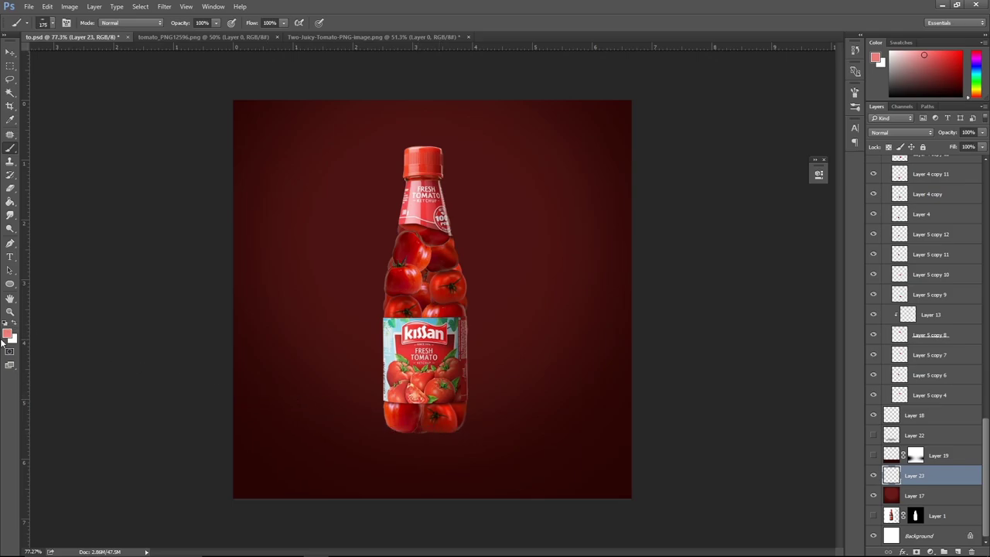
{"action": "left_click", "coordinate": [8, 333]}
{"action": "left_click_drag", "start_coordinate": [473, 249], "coordinate": [476, 254]}
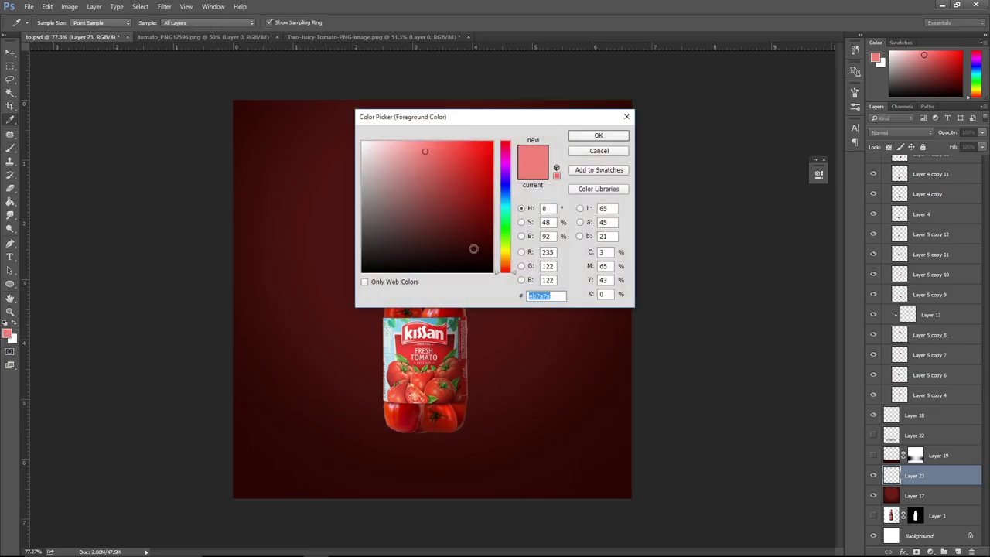
{"action": "key", "text": "Return"}
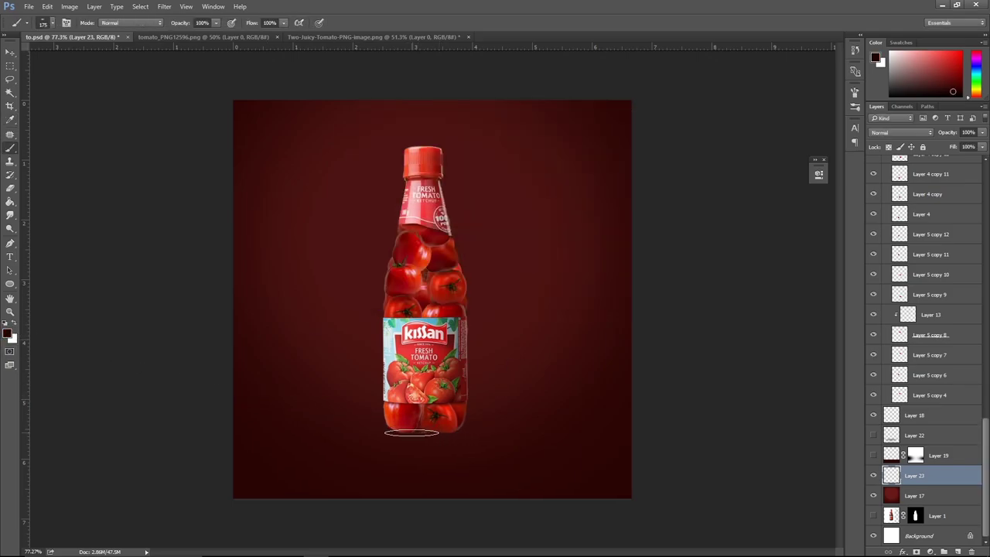
Paint a soft shadow under the bottle's base and set its layer to Multiply.
{"action": "left_click_drag", "start_coordinate": [412, 432], "coordinate": [459, 436]}
{"action": "left_click", "coordinate": [10, 52]}
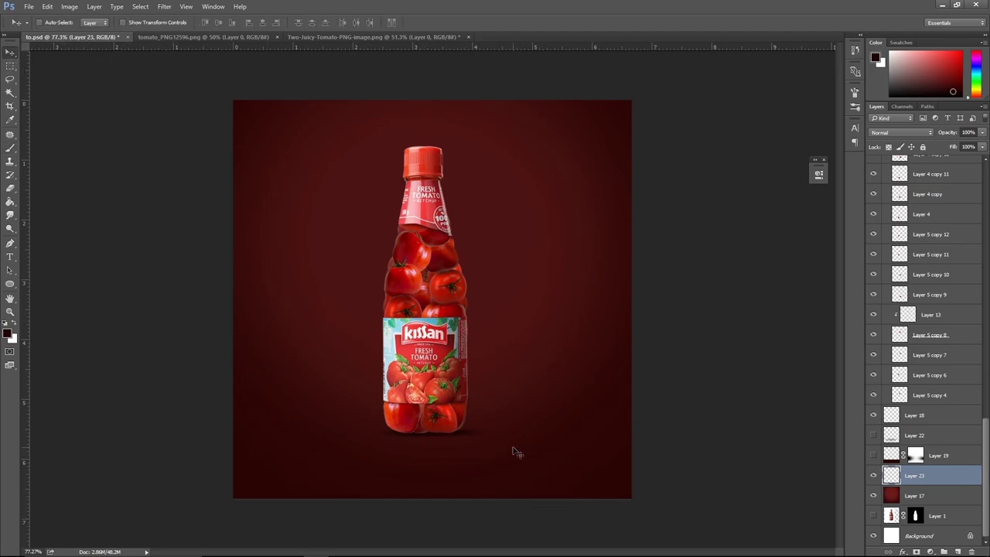
{"action": "key", "text": "b"}
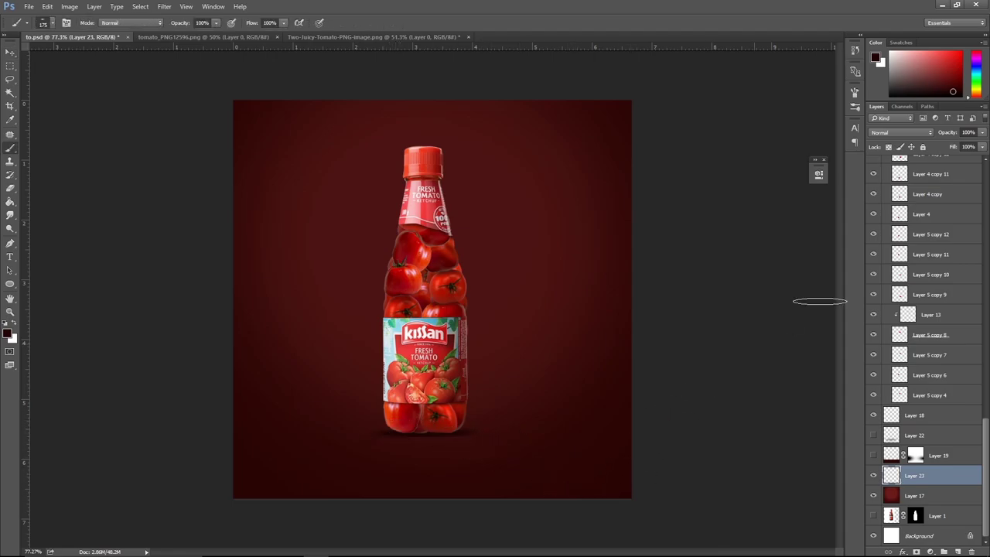
{"action": "left_click", "coordinate": [915, 133]}
{"action": "left_click", "coordinate": [893, 166]}
{"action": "left_click", "coordinate": [981, 133]}
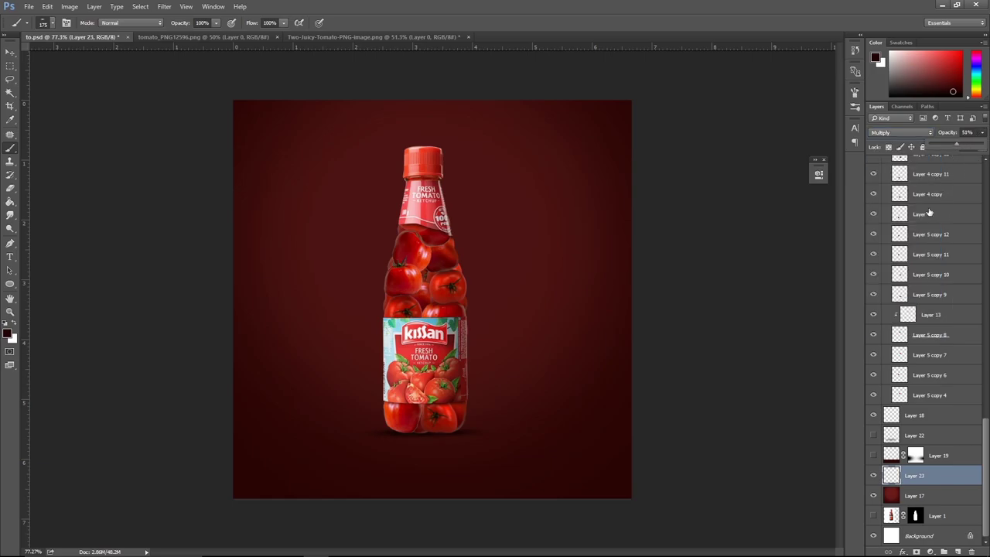
Set the shadow opacity to 51% and add a new layer clipped to Layer 4 copy 11.
{"action": "left_click", "coordinate": [14, 56]}
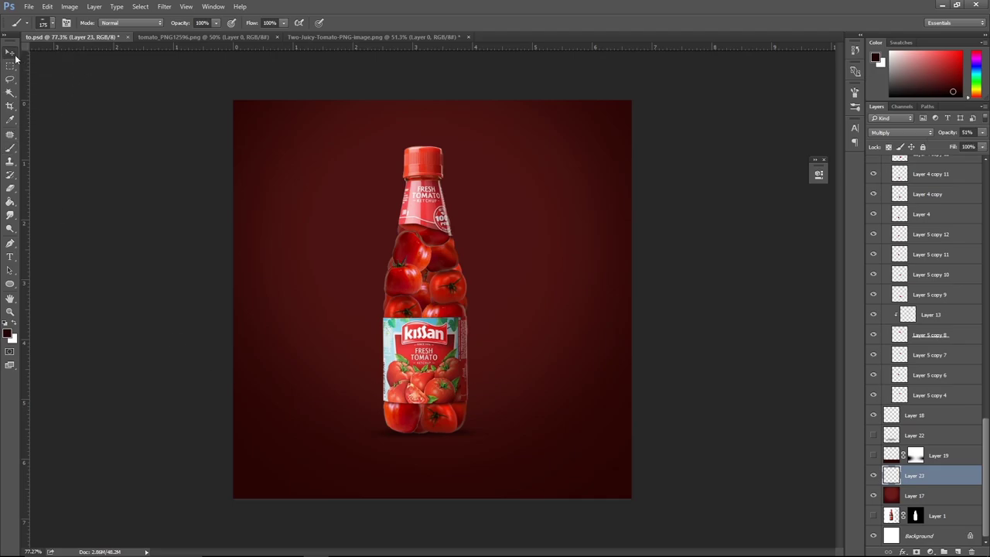
{"action": "left_click", "coordinate": [10, 52]}
{"action": "right_click", "coordinate": [343, 395]}
{"action": "left_click", "coordinate": [387, 410]}
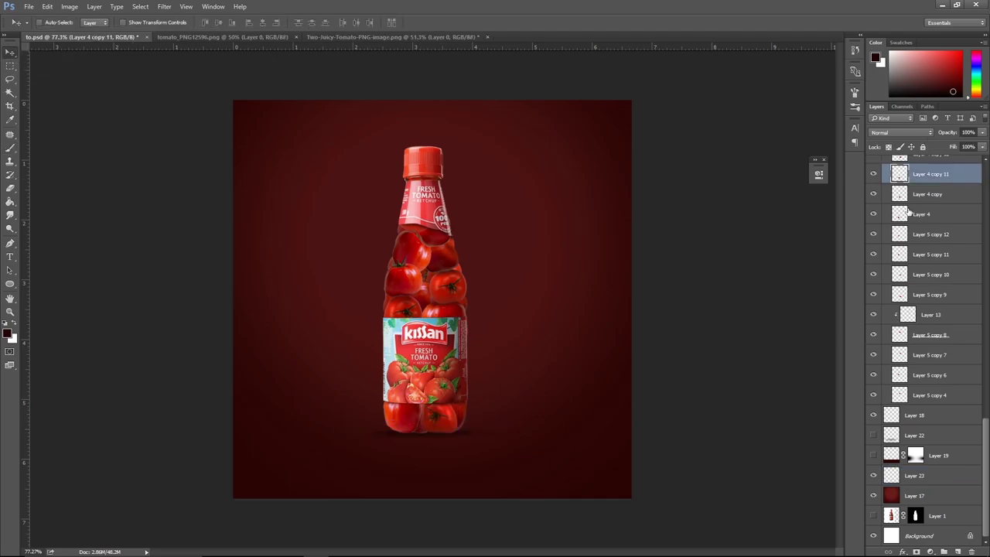
{"action": "left_click", "coordinate": [957, 552]}
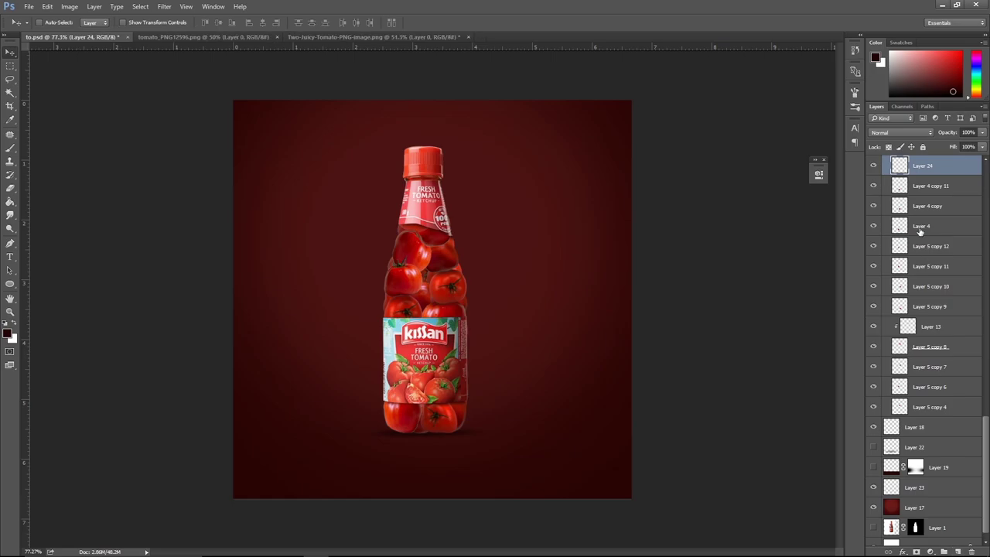
{"action": "left_click", "coordinate": [930, 174], "text": "alt"}
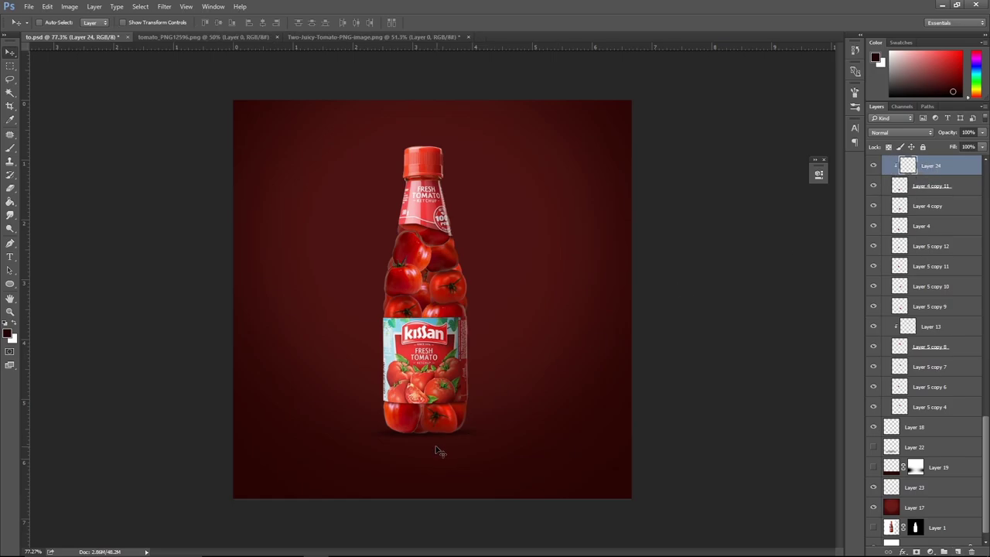
Check the brush size and hardness, then duplicate the tomato layer.
{"action": "key", "text": "b"}
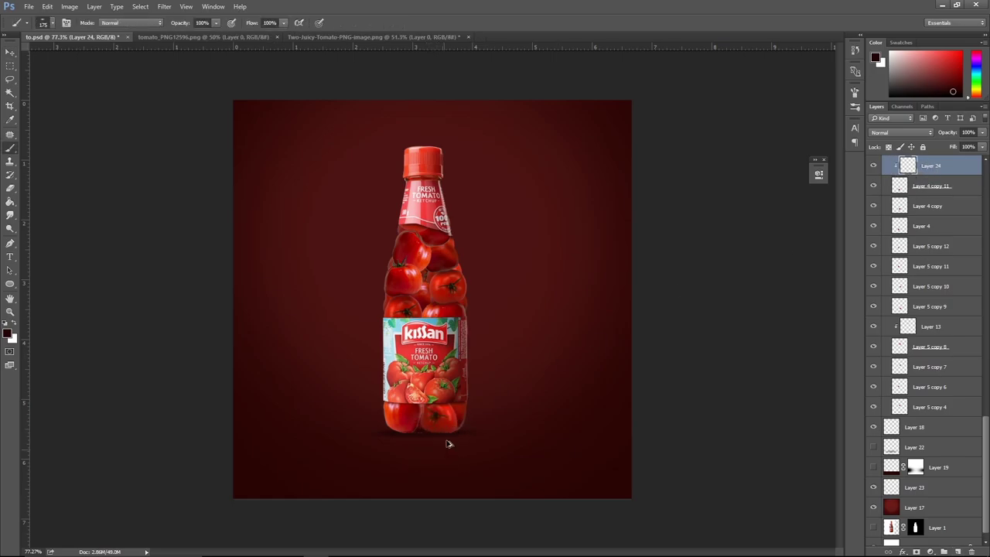
{"action": "right_click", "coordinate": [465, 417]}
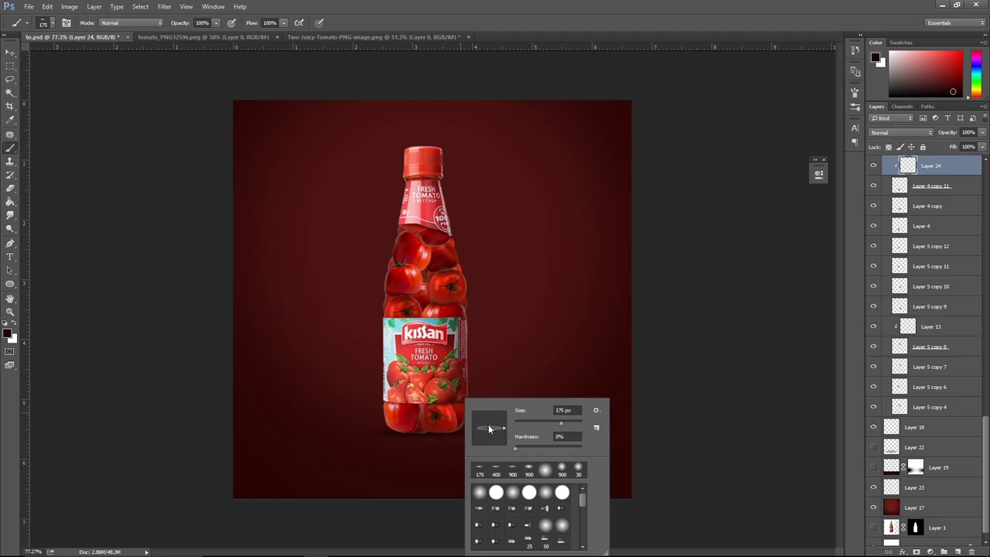
{"action": "left_click", "coordinate": [420, 455]}
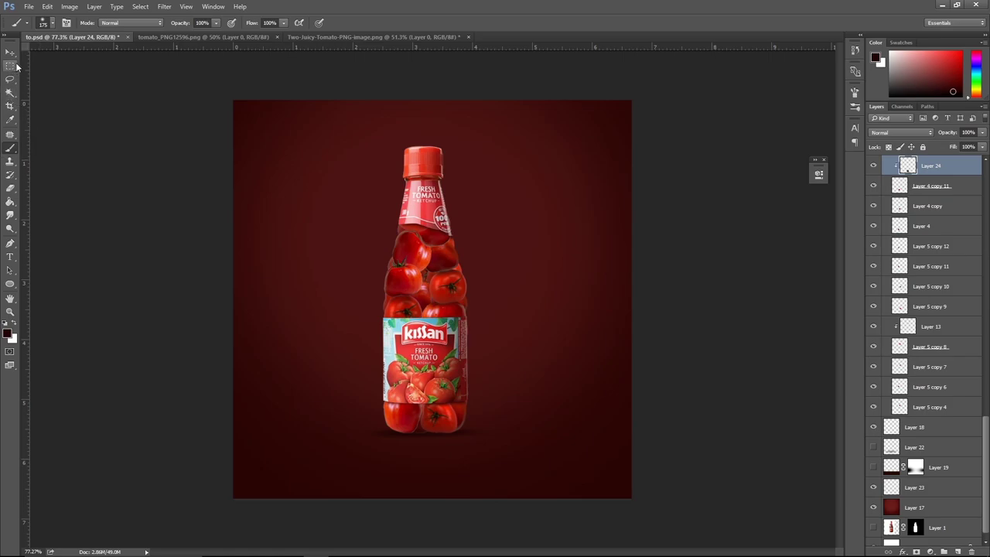
{"action": "left_click", "coordinate": [11, 52]}
{"action": "left_click_drag", "start_coordinate": [466, 408], "coordinate": [468, 410]}
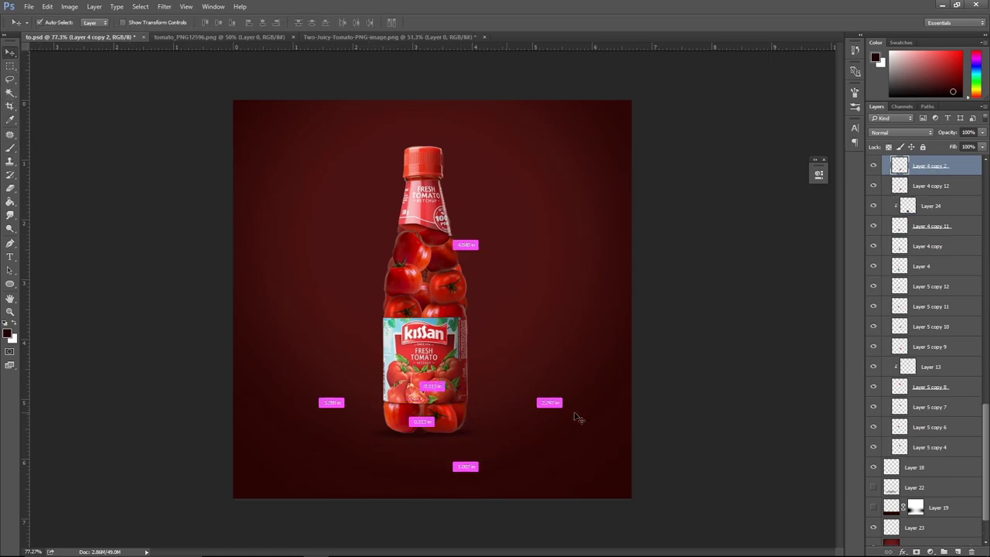
Add a layer above Layer 4 copy 2 and clip Layer 25 to the tomato layer beneath.
{"action": "left_click", "coordinate": [956, 551]}
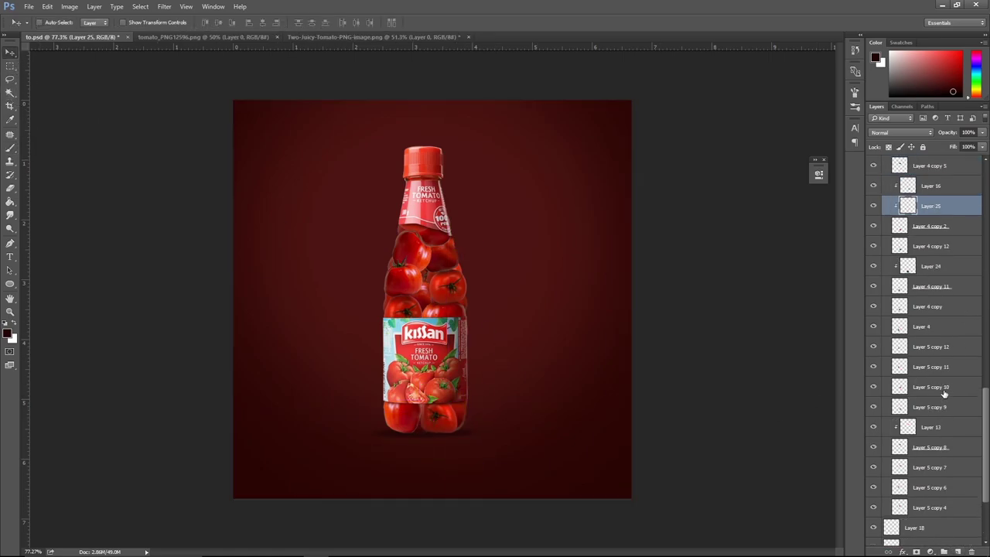
{"action": "left_click", "coordinate": [942, 209], "text": "alt"}
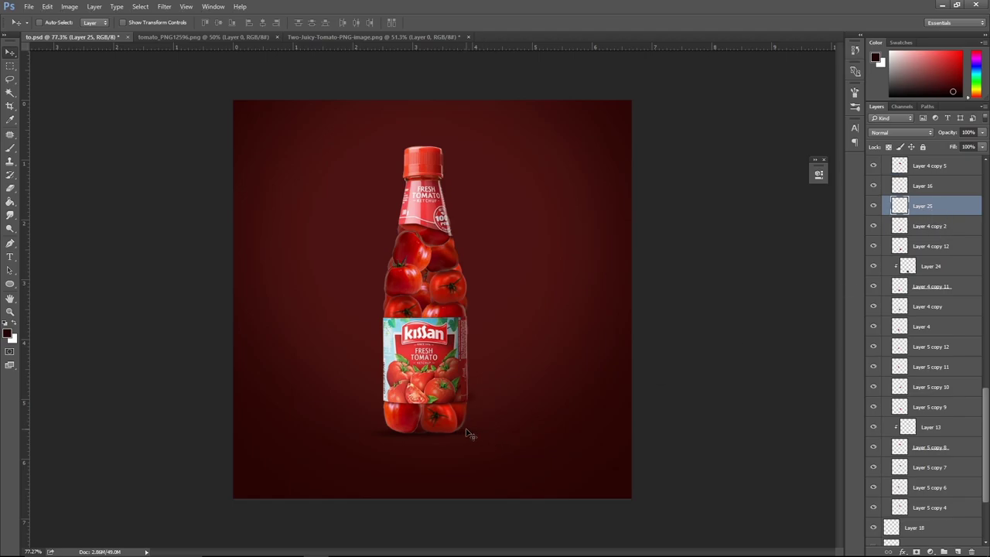
{"action": "key", "text": "b"}
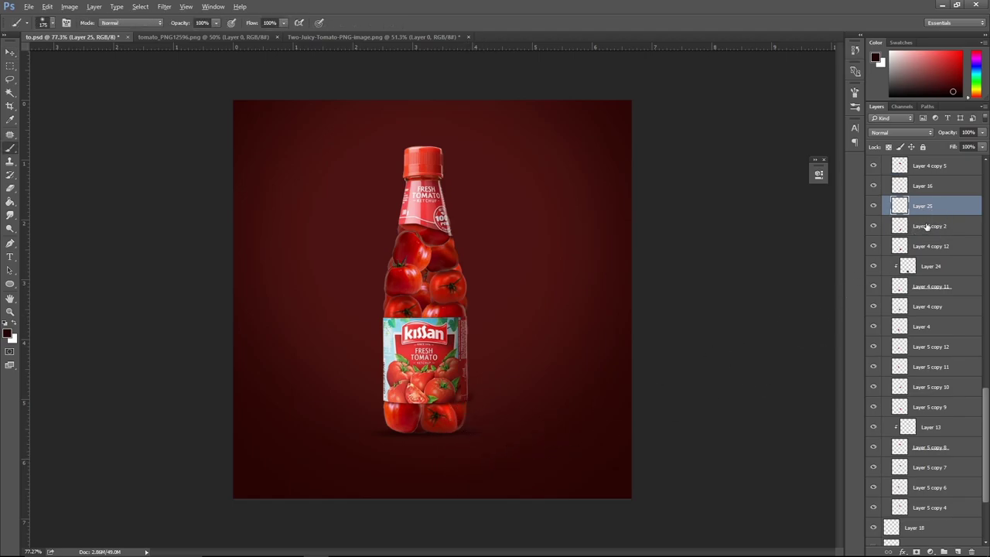
{"action": "left_click", "coordinate": [936, 210], "text": "alt"}
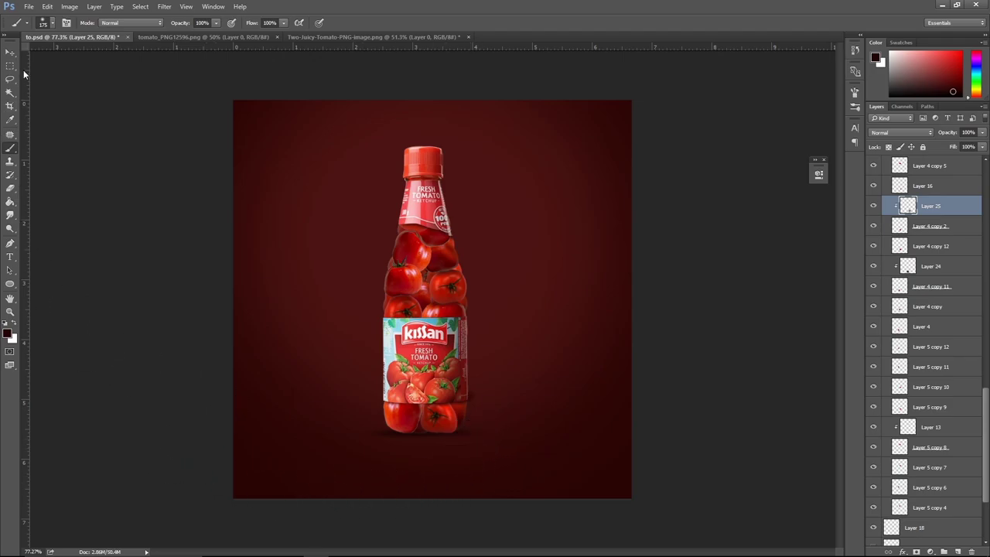
Add a new clipped layer above Layer 3, shrink the brush, and save the document.
{"action": "left_click", "coordinate": [10, 52]}
{"action": "left_click", "coordinate": [398, 414], "text": "ctrl"}
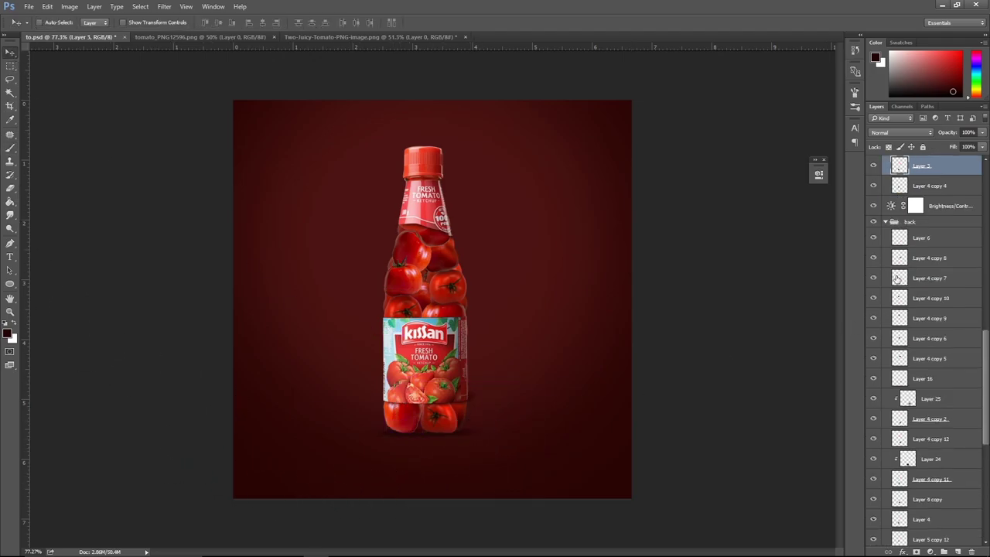
{"action": "left_click", "coordinate": [957, 551]}
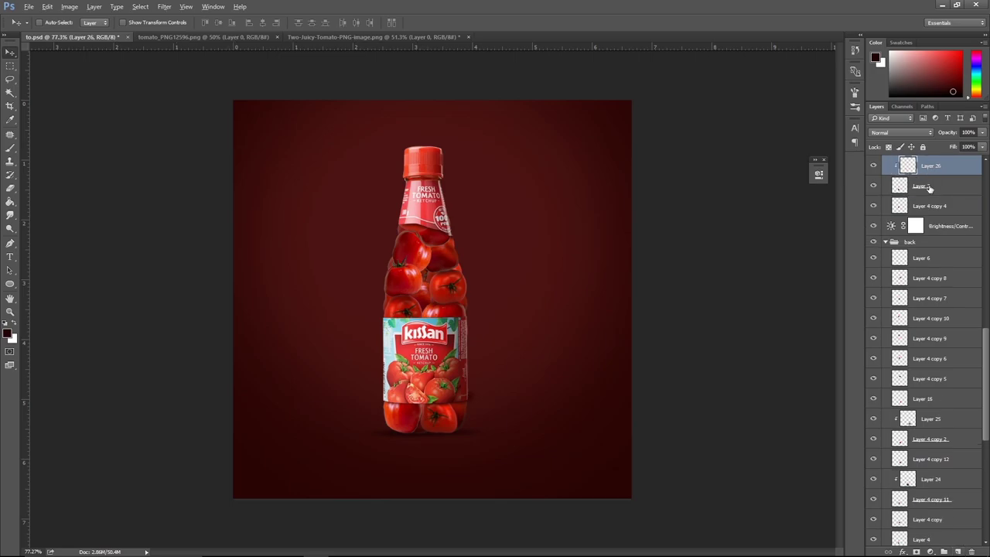
{"action": "key", "text": "alt"}
{"action": "scroll", "coordinate": [892, 265], "scroll_direction": "up", "scroll_amount": 1}
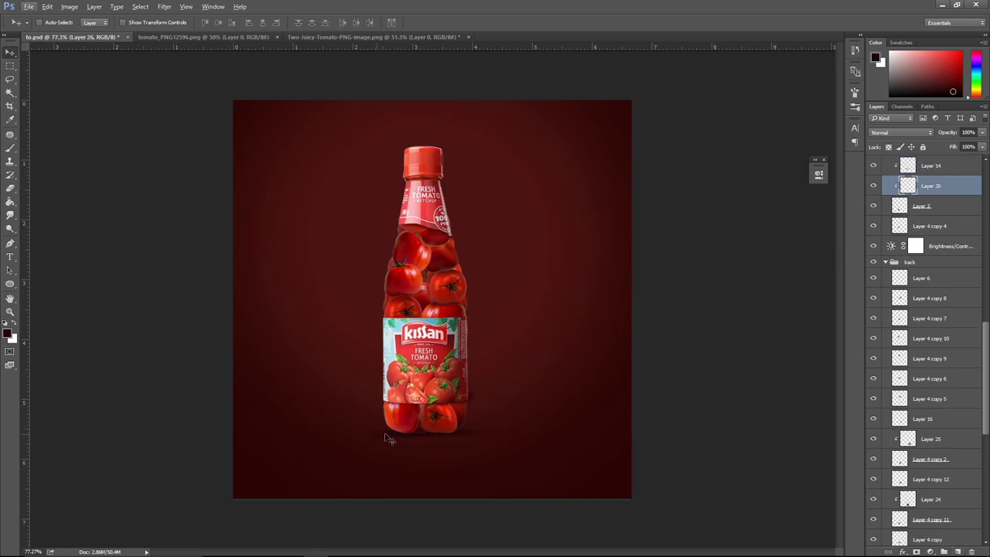
{"action": "key", "text": "b"}
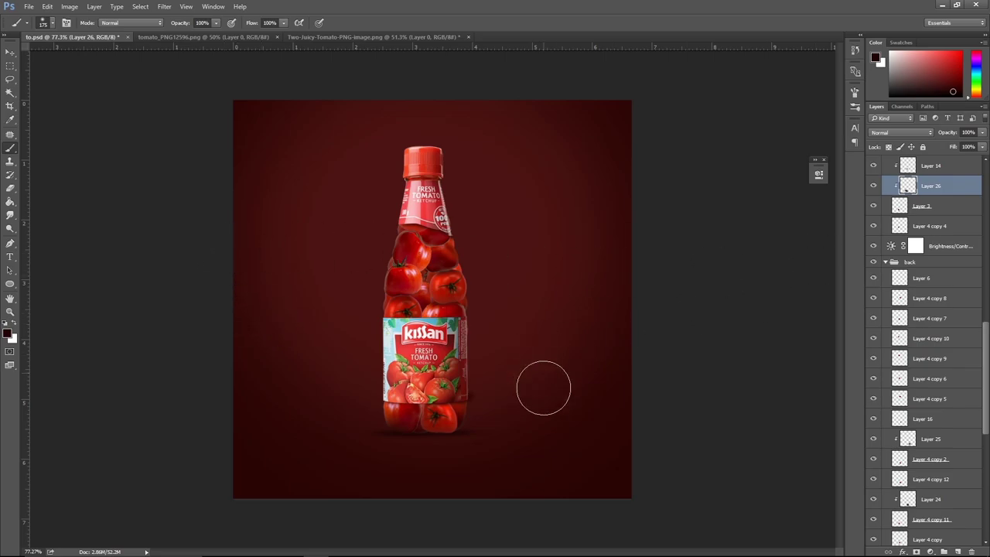
{"action": "key", "text": "bracketleft"}
{"action": "key", "text": "bracketleft"}
{"action": "key", "text": "bracketleft"}
{"action": "key", "text": "ctrl+s"}
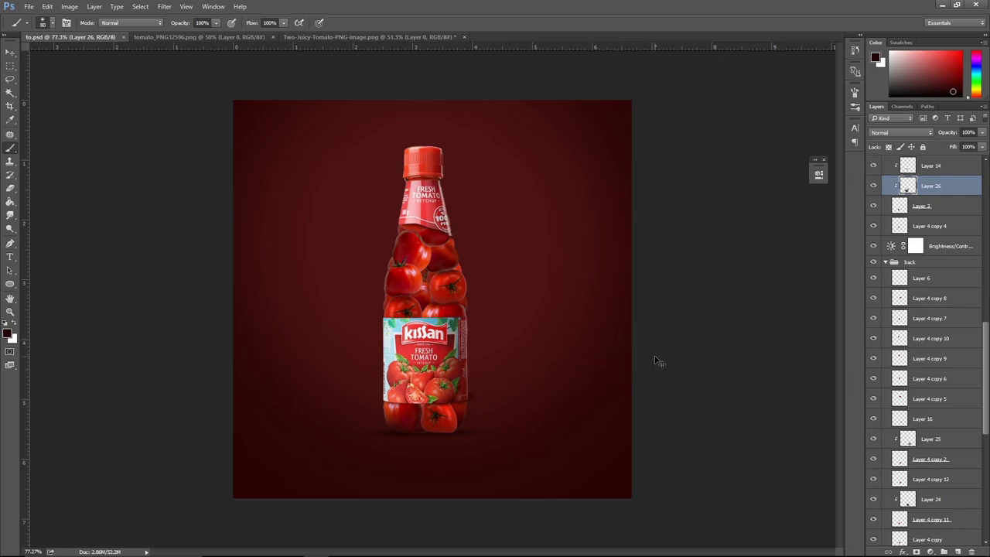
Try erasing a spot beside the bottle on Layer 17 with a 175 px eraser, then undo.
{"action": "scroll", "coordinate": [925, 464], "scroll_direction": "down", "scroll_amount": 5}
{"action": "scroll", "coordinate": [925, 481], "scroll_direction": "down", "scroll_amount": 5}
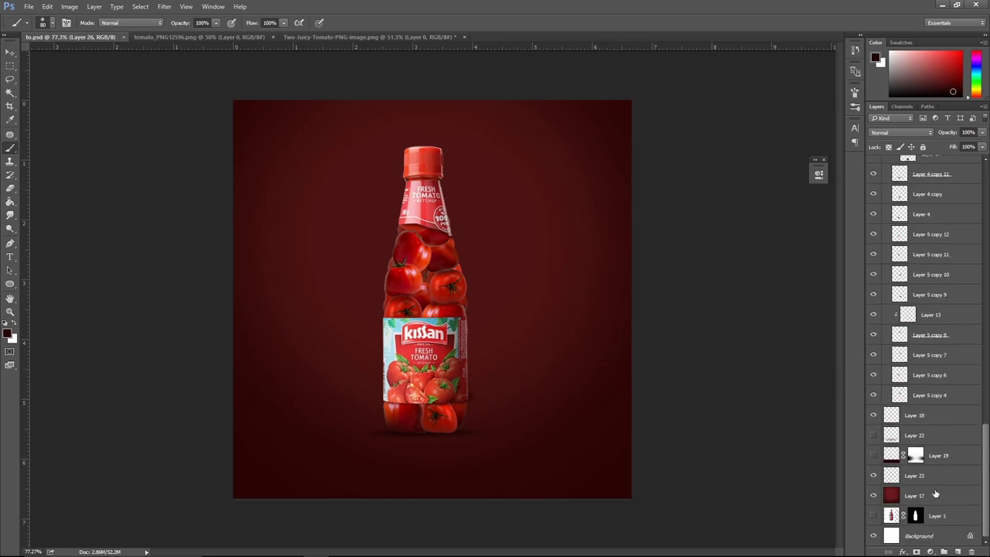
{"action": "left_click", "coordinate": [936, 493]}
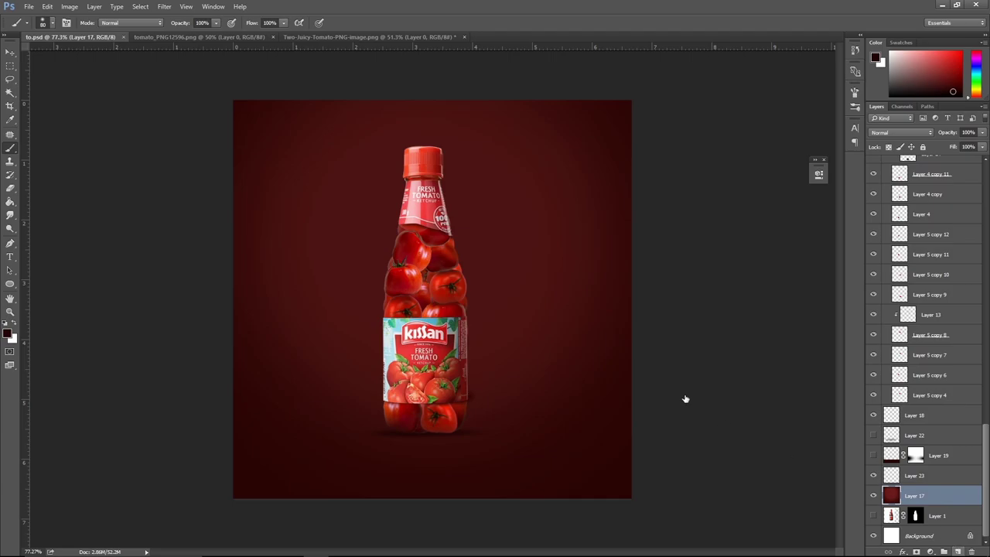
{"action": "key", "text": "e"}
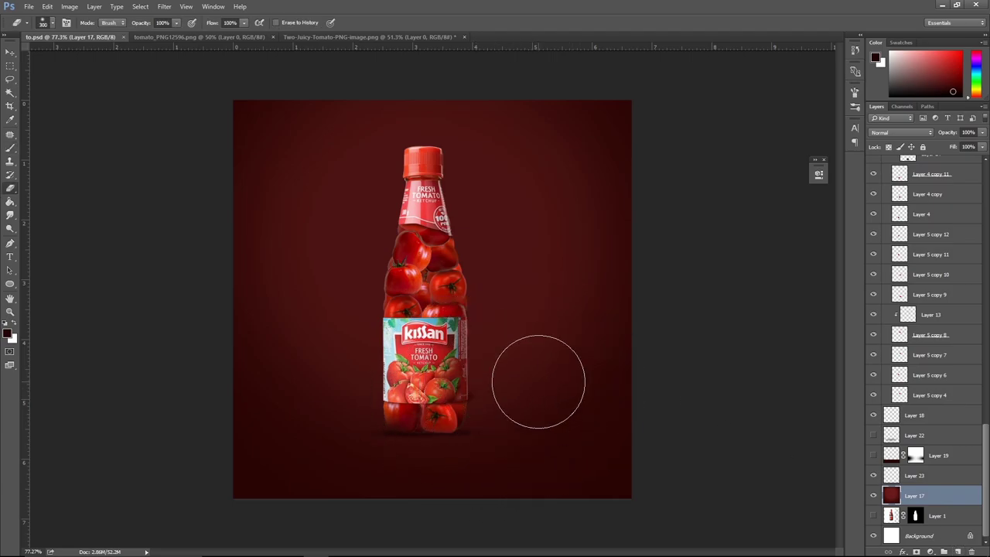
{"action": "key", "text": "bracketleft"}
{"action": "key", "text": "bracketleft"}
{"action": "key", "text": "bracketleft"}
{"action": "left_click", "coordinate": [489, 388]}
{"action": "key", "text": "ctrl+z"}
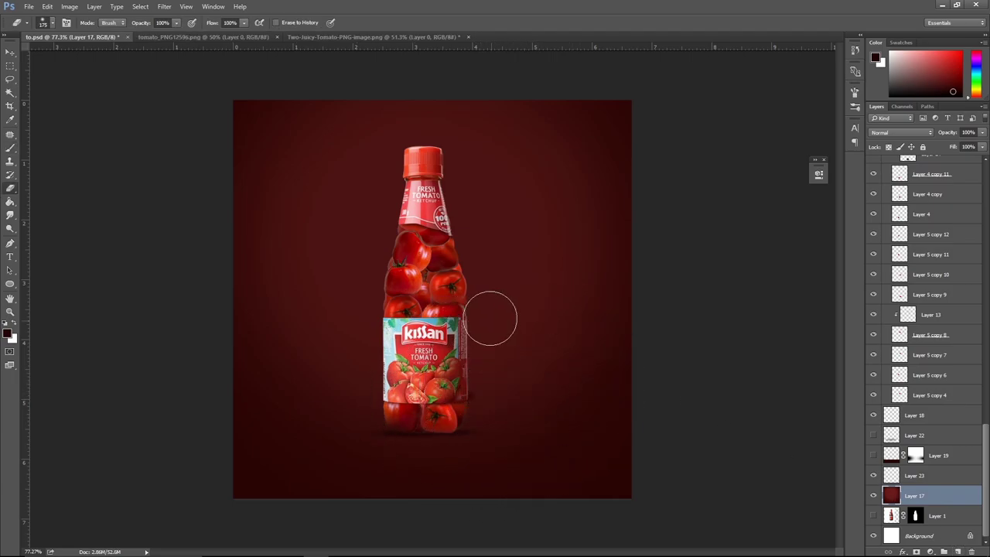
Select Layer 16, set the eraser to 90 px, then reselect the Layer 17 backdrop.
{"action": "key", "text": "v"}
{"action": "left_click", "coordinate": [473, 398], "text": "ctrl"}
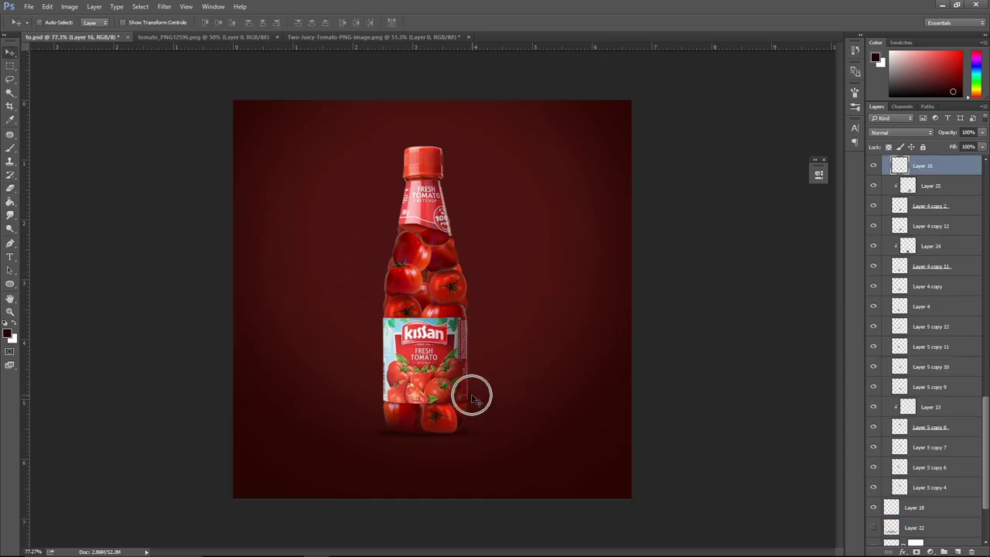
{"action": "key", "text": "e"}
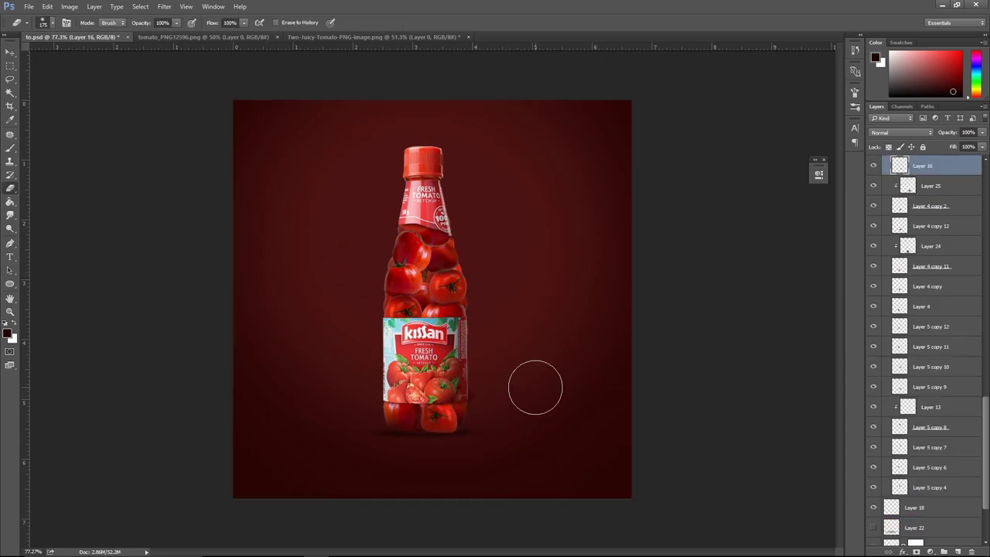
{"action": "key", "text": "bracketleft"}
{"action": "key", "text": "bracketleft"}
{"action": "key", "text": "bracketleft"}
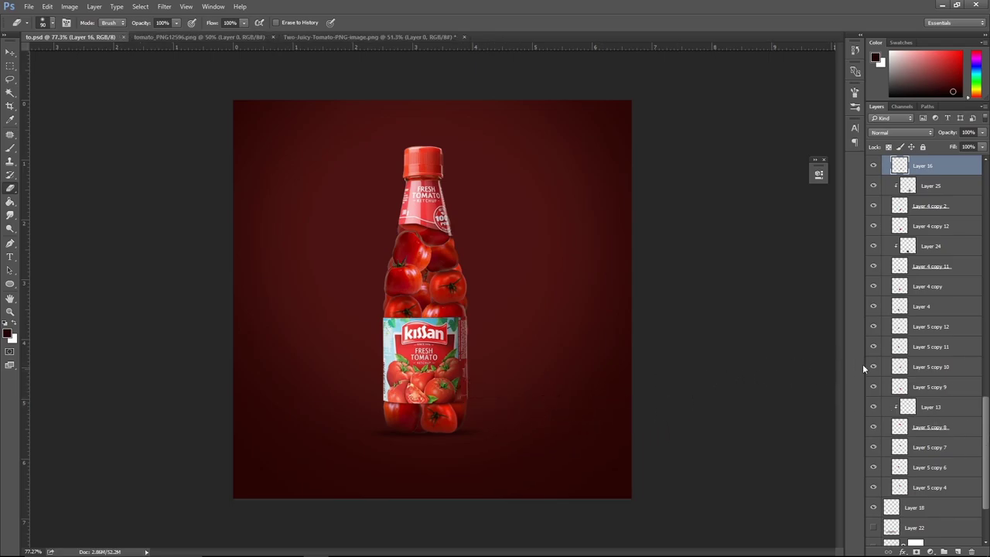
{"action": "scroll", "coordinate": [947, 410], "scroll_direction": "down", "scroll_amount": 5}
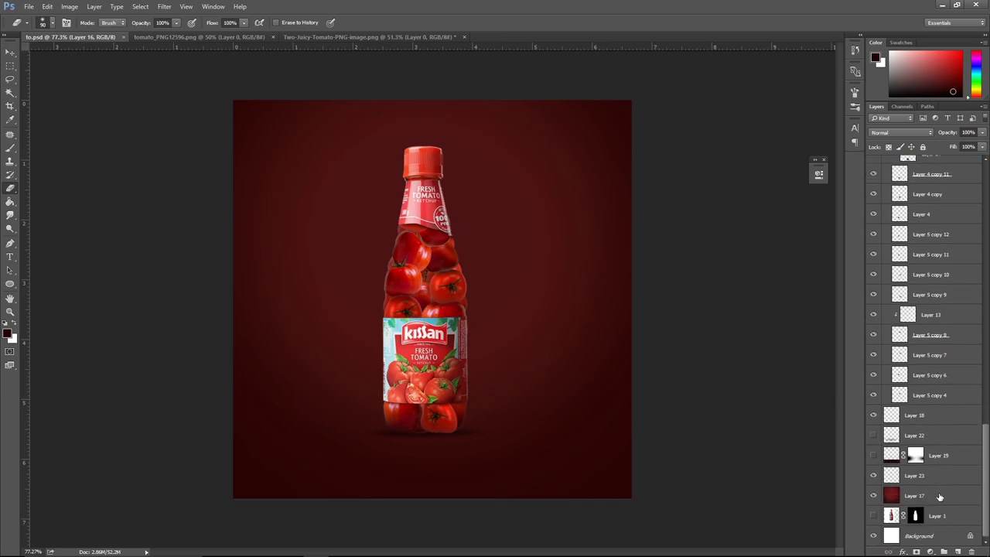
{"action": "left_click", "coordinate": [940, 495]}
Add a new layer above the backdrop and set the paint colour to #6b2020.
{"action": "left_click", "coordinate": [957, 552]}
{"action": "key", "text": "b"}
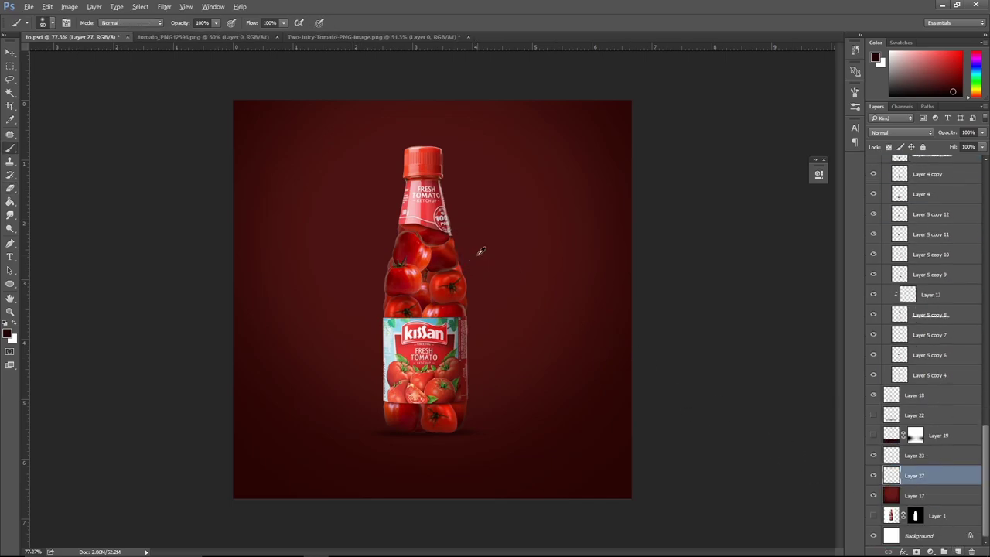
{"action": "left_click", "coordinate": [480, 250], "text": "alt"}
{"action": "left_click", "coordinate": [9, 334]}
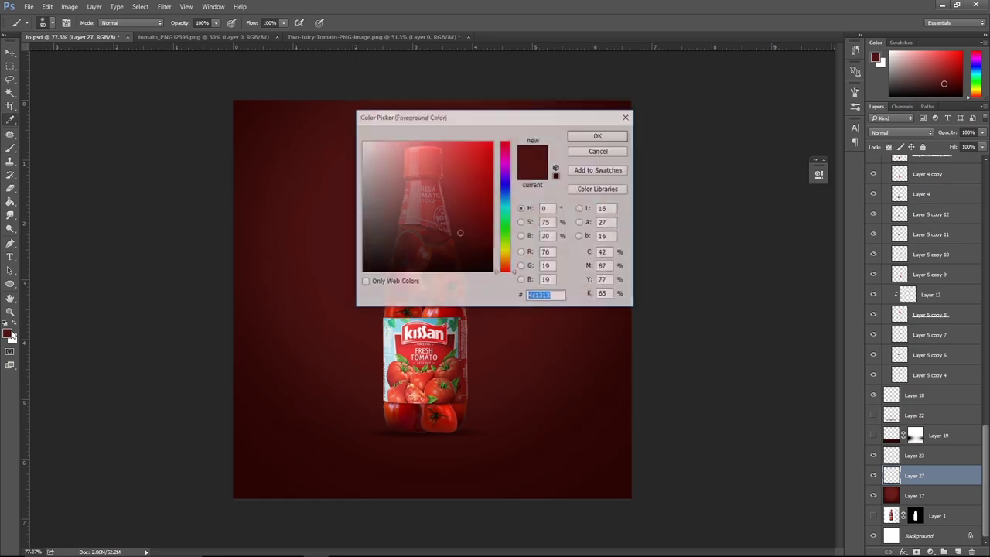
{"action": "left_click", "coordinate": [453, 218]}
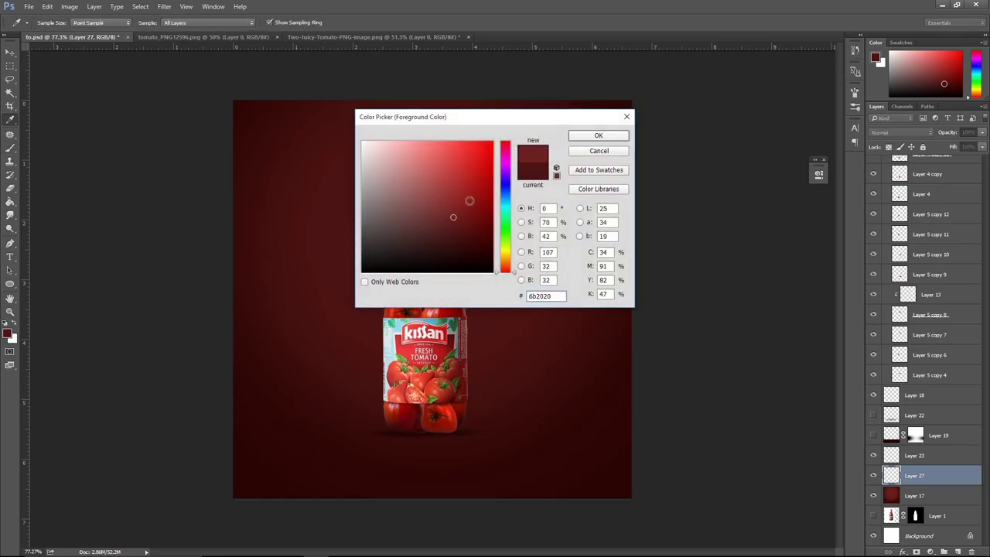
{"action": "left_click", "coordinate": [599, 135]}
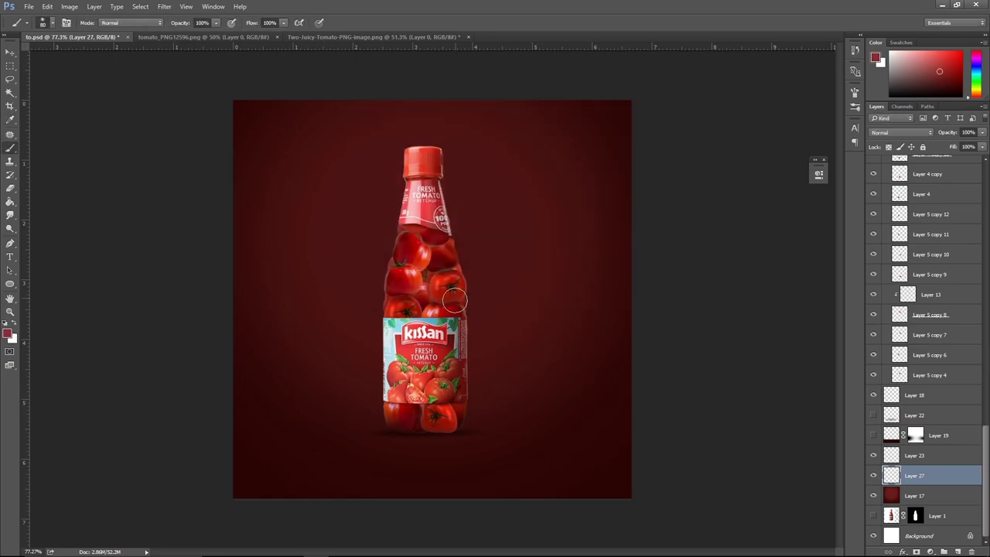
Paint a soft red glow around the bottle with a 700 px brush.
{"action": "key", "text": "bracketright"}
{"action": "key", "text": "bracketright"}
{"action": "key", "text": "bracketright"}
{"action": "key", "text": "bracketright"}
{"action": "key", "text": "bracketright"}
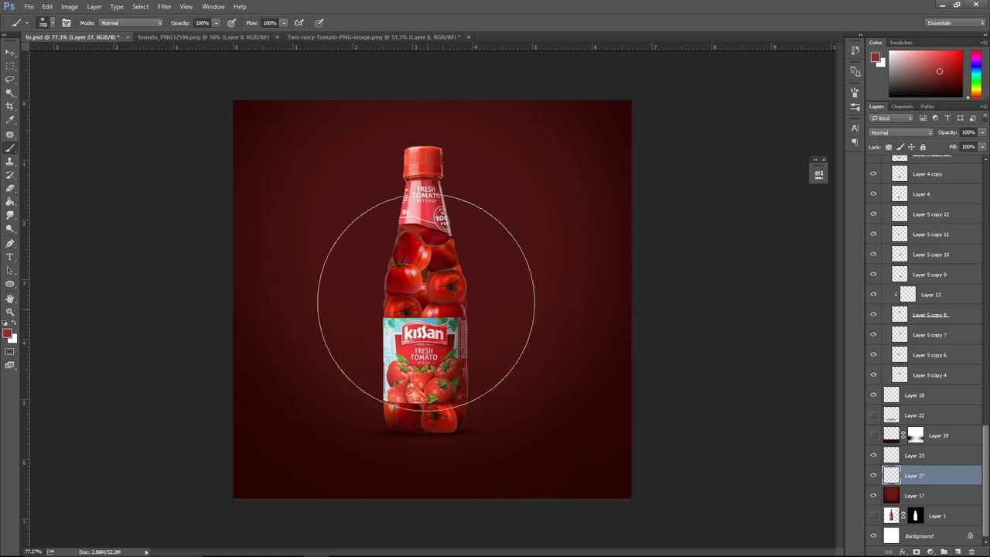
{"action": "key", "text": "bracketright"}
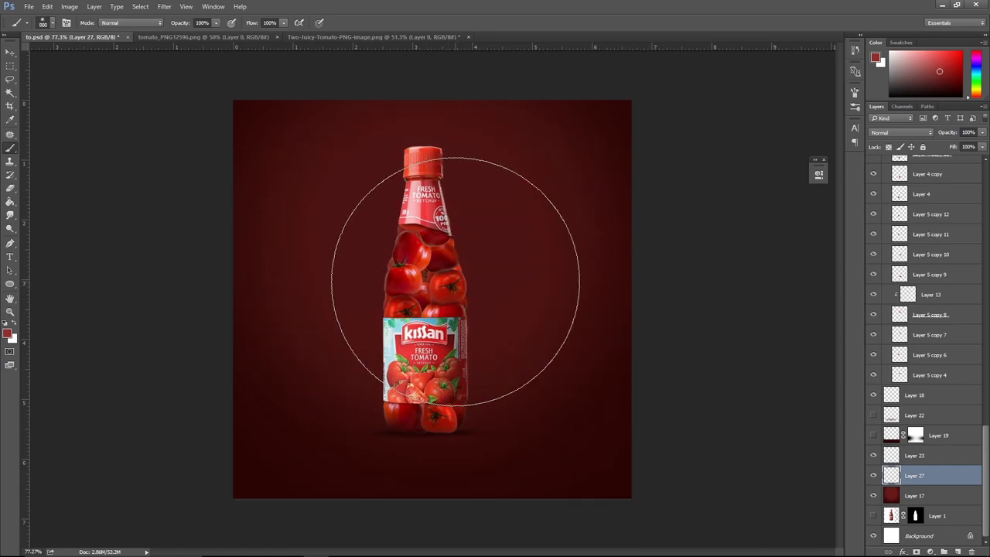
{"action": "key", "text": "bracketright"}
{"action": "key", "text": "bracketright"}
{"action": "key", "text": "bracketleft"}
{"action": "key", "text": "bracketleft"}
{"action": "key", "text": "bracketleft"}
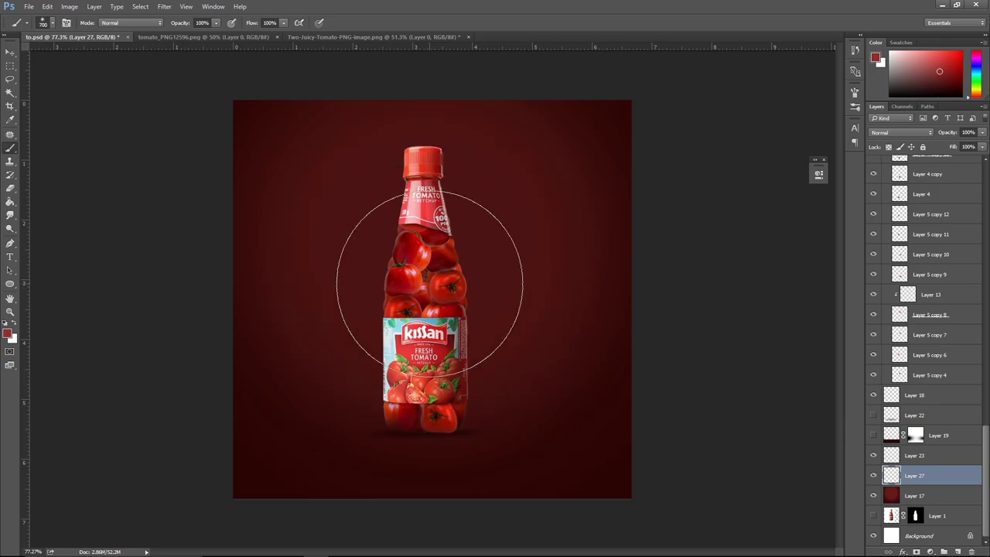
{"action": "left_click", "coordinate": [426, 275]}
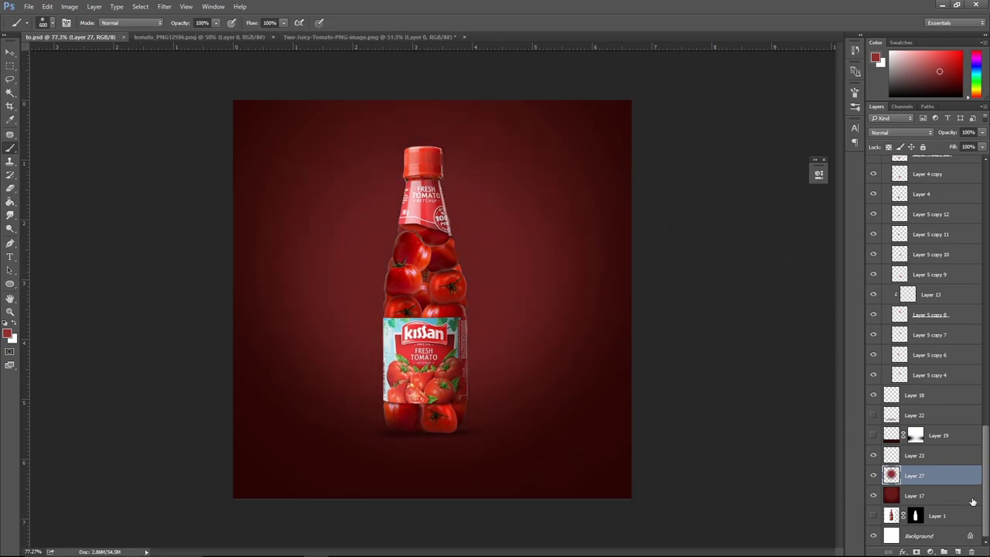
Add a highlight layer and set the paint colour to pinkish #c26e6e.
{"action": "left_click", "coordinate": [957, 551]}
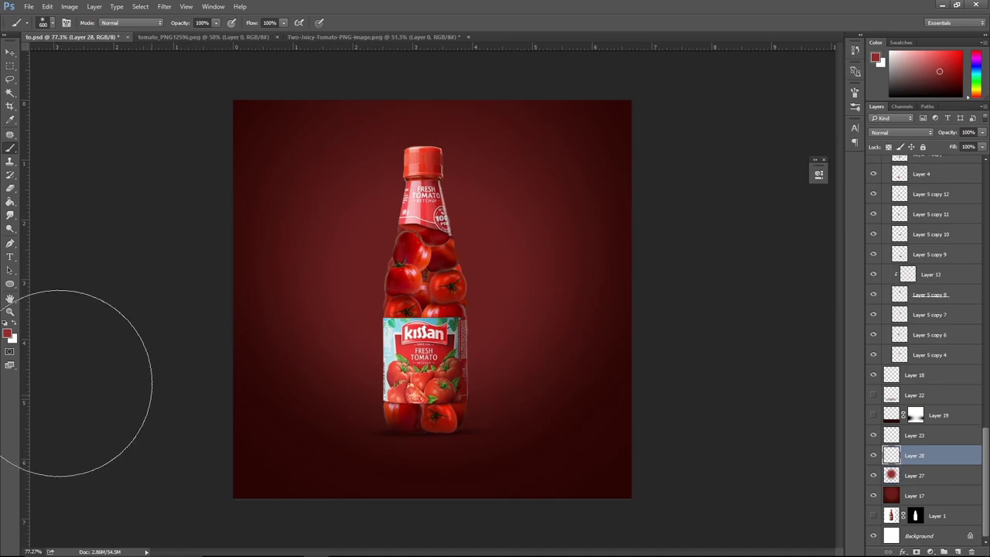
{"action": "left_click", "coordinate": [9, 335]}
{"action": "left_click", "coordinate": [418, 172]}
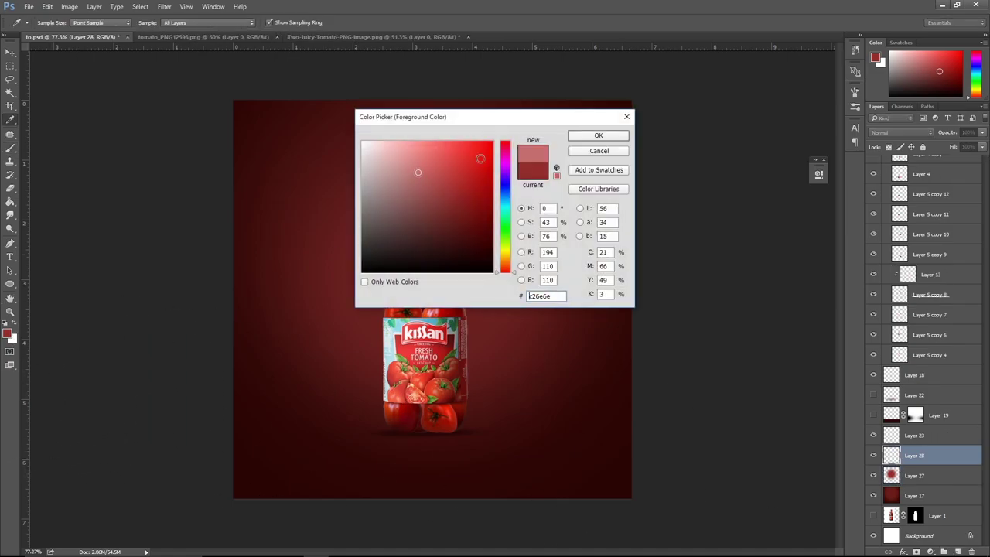
{"action": "left_click", "coordinate": [598, 136]}
{"action": "key", "text": "b"}
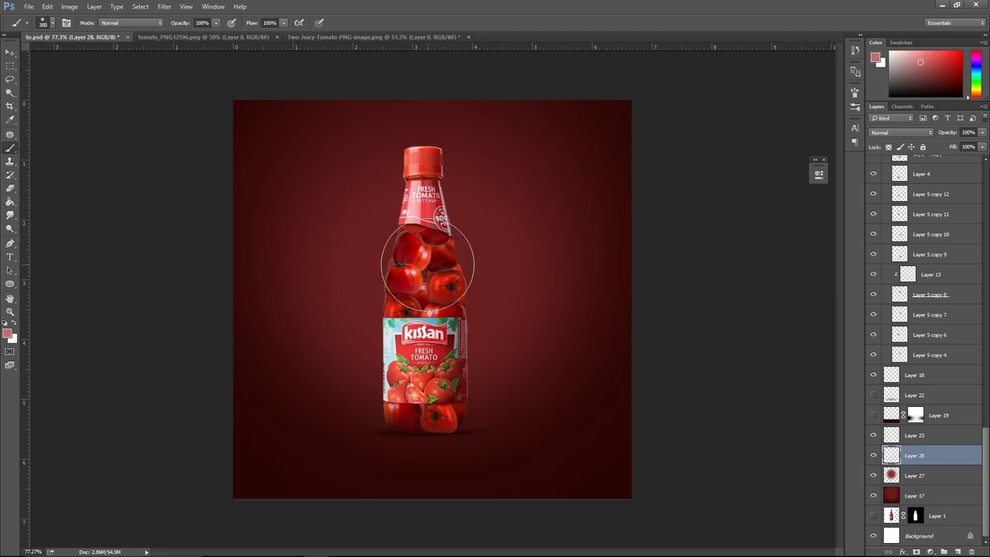
Paint a pink highlight over the upper bottle and around its neck.
{"action": "mouse_move", "coordinate": [428, 265]}
{"action": "left_mouse_down"}
{"action": "mouse_move", "coordinate": [426, 255]}
{"action": "mouse_move", "coordinate": [475, 298]}
{"action": "left_mouse_up"}
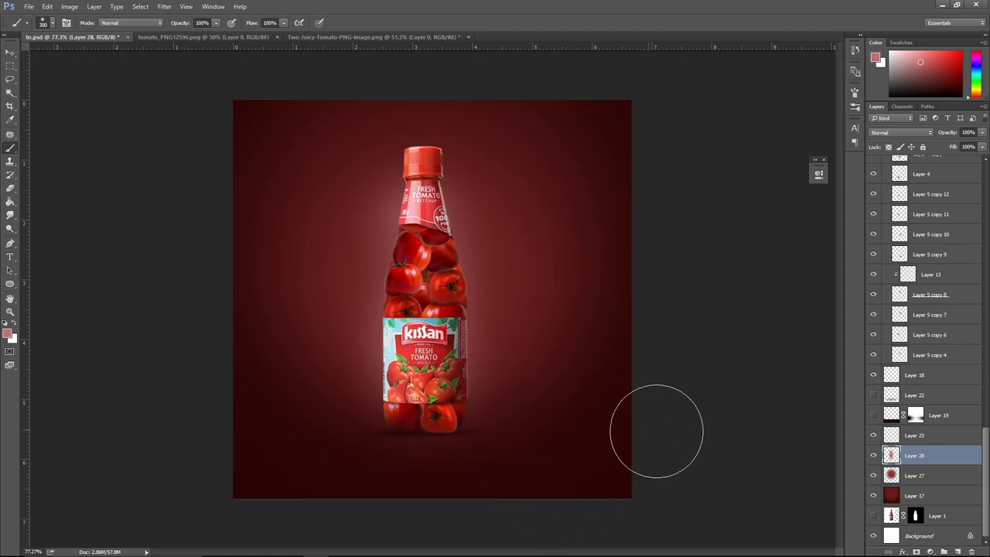
{"action": "left_click_drag", "start_coordinate": [431, 165], "coordinate": [433, 186]}
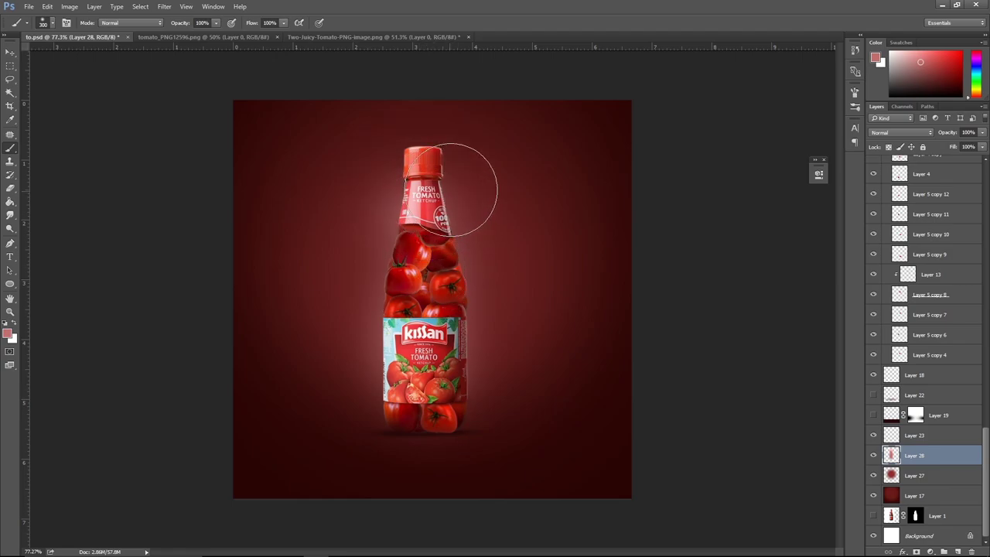
{"action": "key", "text": "bracketright"}
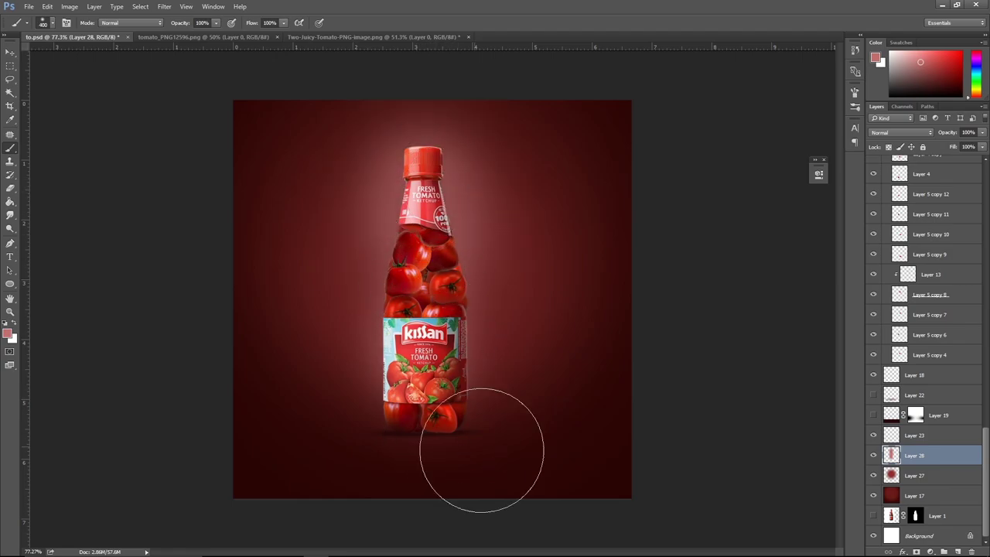
{"action": "key", "text": "e"}
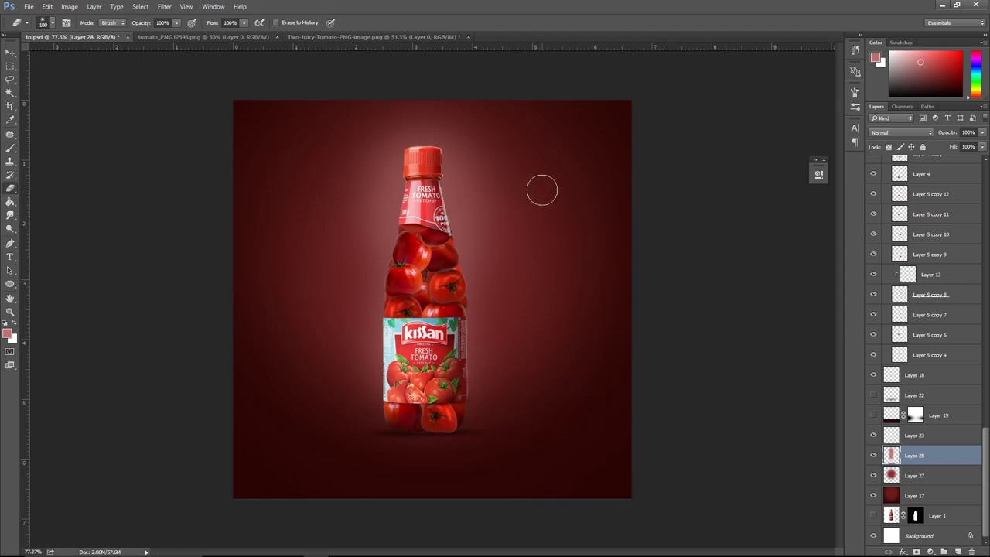
{"action": "key", "text": "bracketright"}
{"action": "key", "text": "bracketright"}
{"action": "key", "text": "bracketright"}
{"action": "key", "text": "bracketright"}
{"action": "key", "text": "bracketright"}
{"action": "key", "text": "bracketright"}
{"action": "key", "text": "bracketright"}
{"action": "key", "text": "bracketright"}
{"action": "key", "text": "bracketright"}
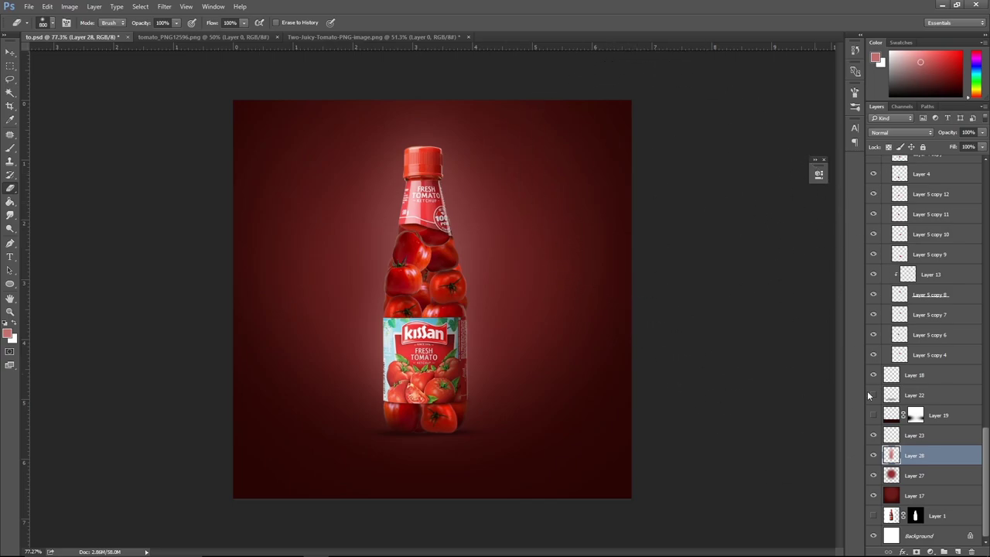
Group Layers 23, 28, 27 and 17 into Group 1.
{"action": "left_click", "coordinate": [944, 437]}
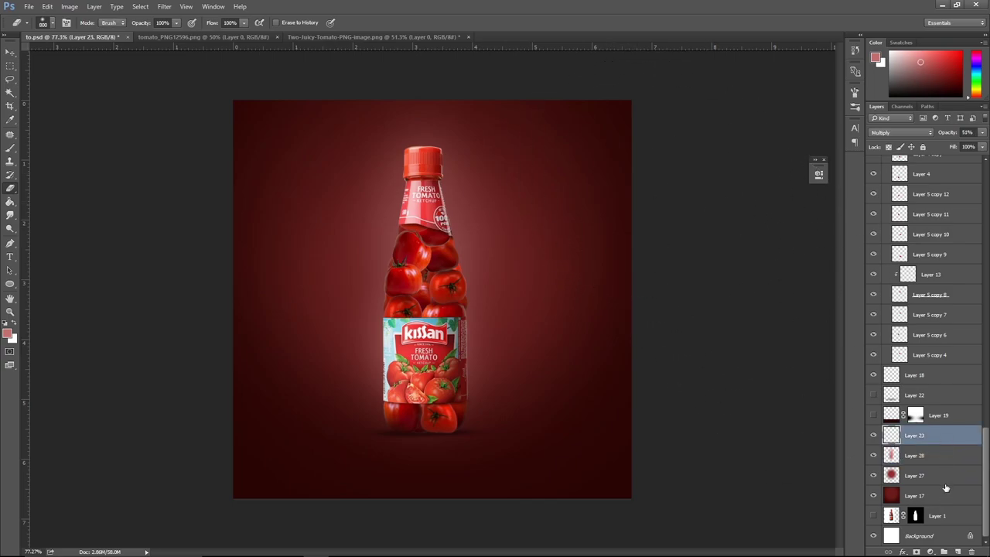
{"action": "left_click", "coordinate": [945, 486], "text": "shift"}
{"action": "left_click", "coordinate": [947, 505], "text": "shift"}
{"action": "key", "text": "ctrl+g"}
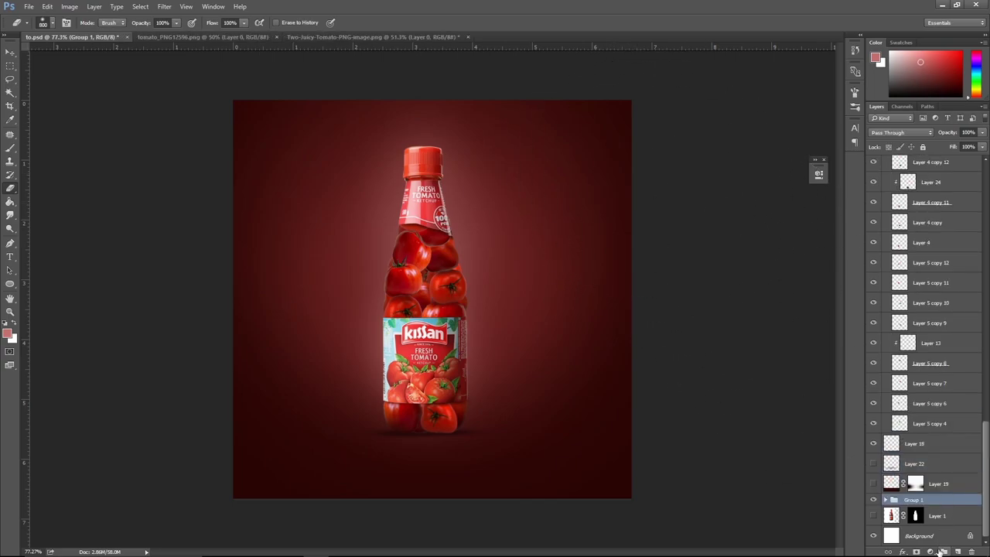
Add a clipped Hue/Saturation adjustment: Hue +1, Saturation +19, Lightness -12.
{"action": "left_click", "coordinate": [931, 552]}
{"action": "left_click", "coordinate": [932, 432]}
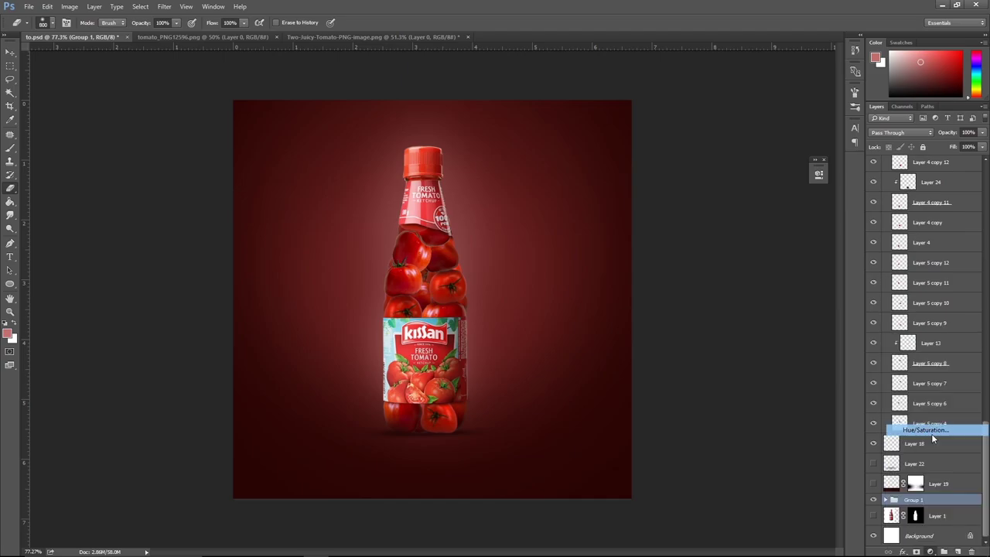
{"action": "left_click", "coordinate": [936, 494], "text": "alt"}
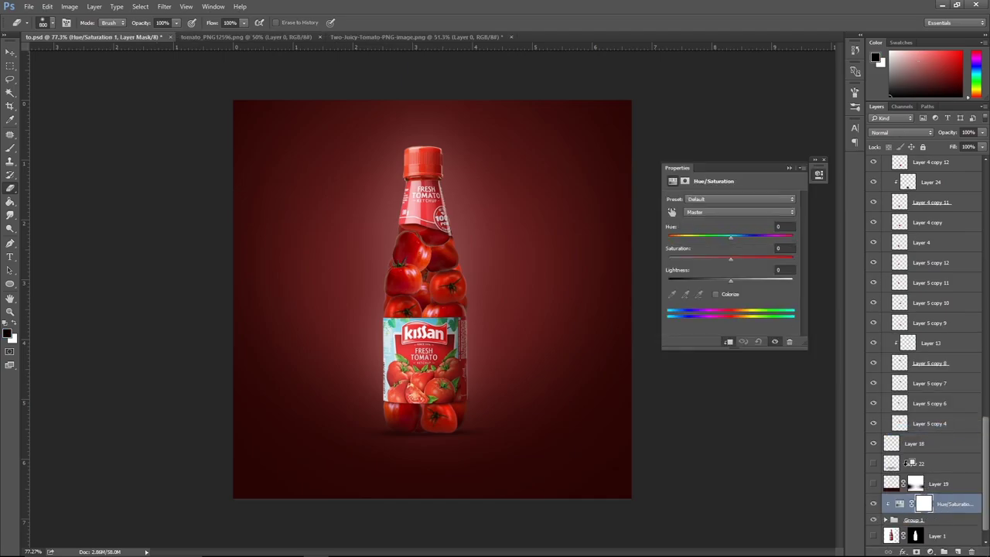
{"action": "mouse_move", "coordinate": [728, 235]}
{"action": "left_mouse_down"}
{"action": "mouse_move", "coordinate": [747, 243]}
{"action": "mouse_move", "coordinate": [729, 242]}
{"action": "left_mouse_up"}
{"action": "left_click_drag", "start_coordinate": [733, 286], "coordinate": [724, 280]}
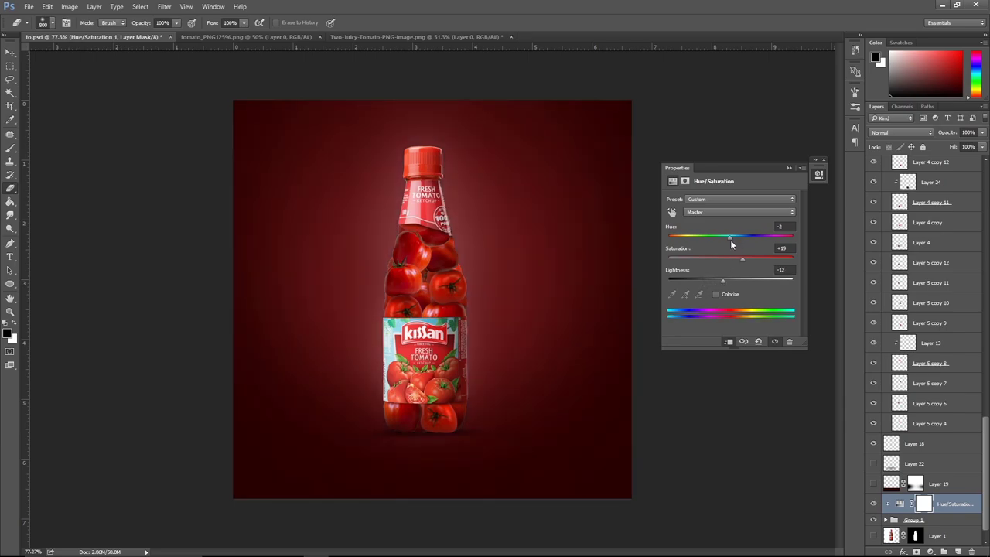
{"action": "mouse_move", "coordinate": [739, 240]}
{"action": "left_mouse_down"}
{"action": "mouse_move", "coordinate": [748, 241]}
{"action": "mouse_move", "coordinate": [732, 242]}
{"action": "left_mouse_up"}
{"action": "left_click", "coordinate": [789, 169]}
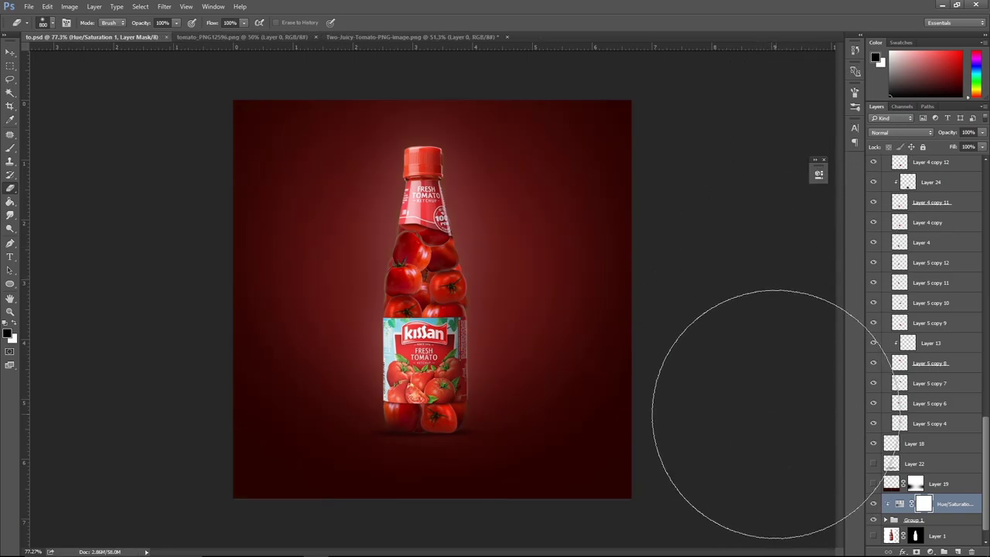
Group the front group, back group and Brightness/Contrast layer, naming the group 'all comp'.
{"action": "scroll", "coordinate": [928, 325], "scroll_direction": "up", "scroll_amount": 3}
{"action": "scroll", "coordinate": [940, 303], "scroll_direction": "up", "scroll_amount": 5}
{"action": "scroll", "coordinate": [939, 303], "scroll_direction": "up", "scroll_amount": 3}
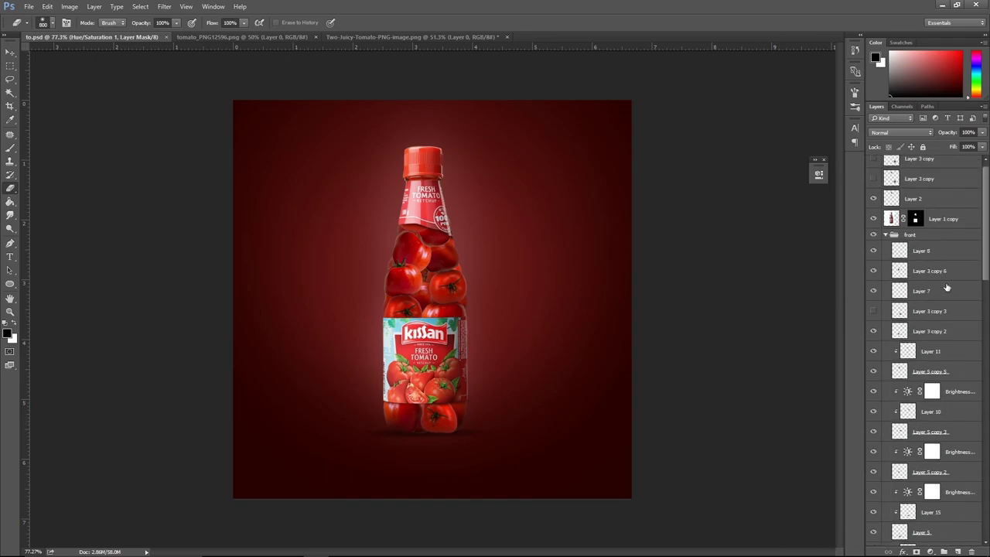
{"action": "scroll", "coordinate": [951, 286], "scroll_direction": "up", "scroll_amount": 3}
{"action": "left_click", "coordinate": [886, 242]}
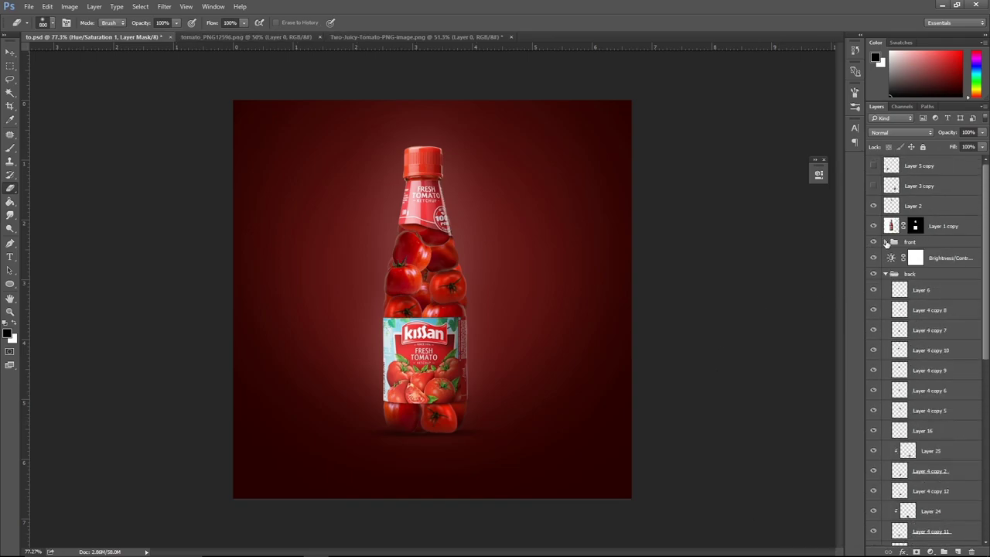
{"action": "left_click", "coordinate": [887, 275]}
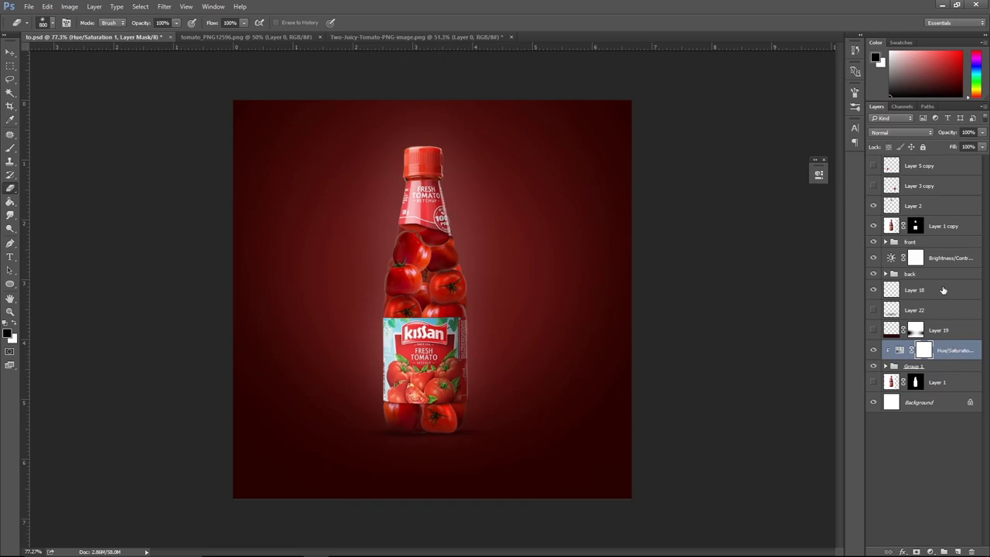
{"action": "left_click", "coordinate": [943, 276]}
{"action": "left_click", "coordinate": [947, 254], "text": "shift"}
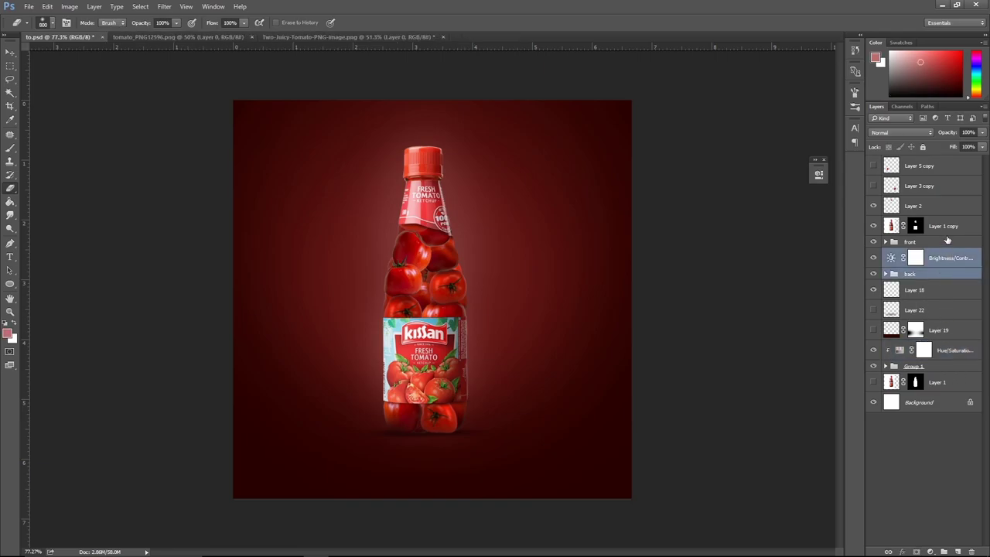
{"action": "left_click", "coordinate": [947, 244], "text": "shift"}
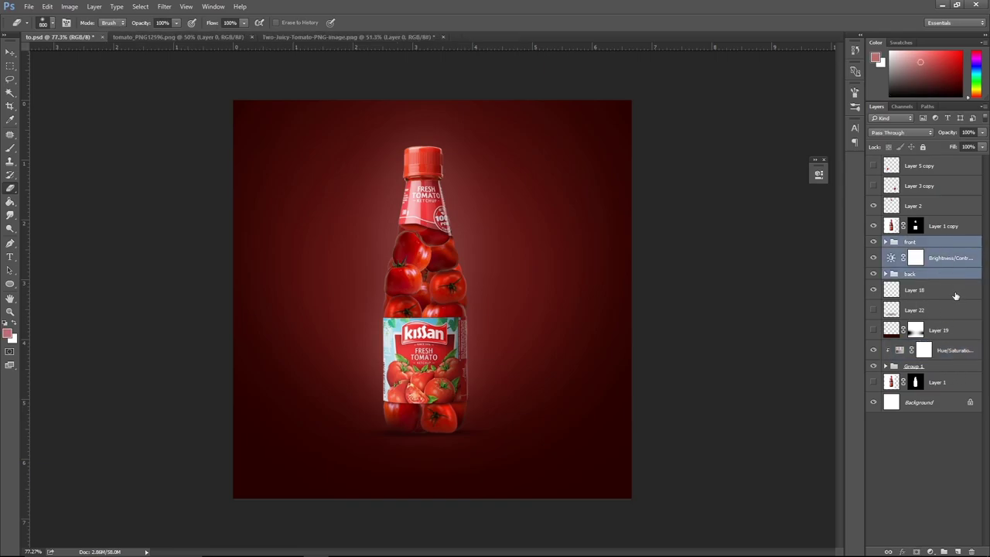
{"action": "key", "text": "ctrl+g"}
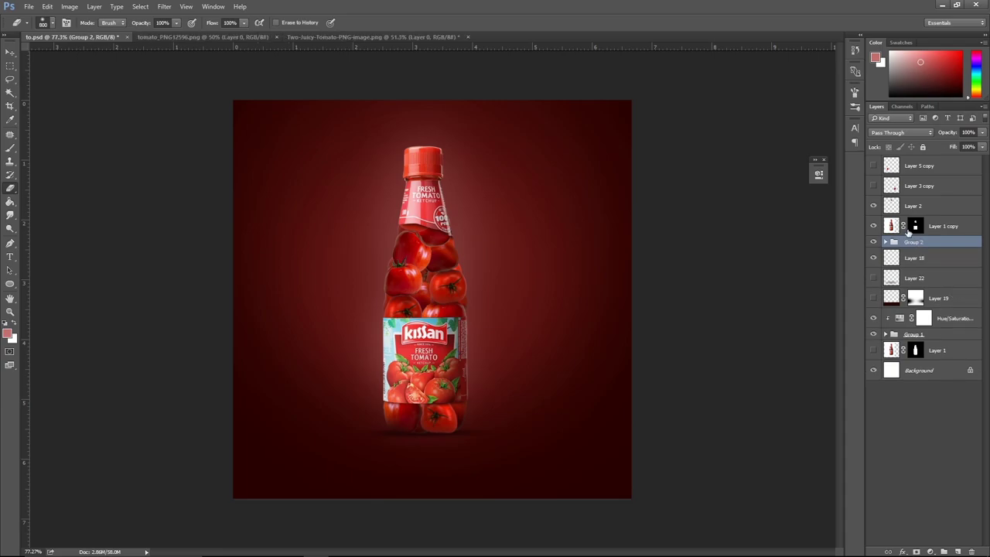
{"action": "double_click", "coordinate": [912, 243]}
{"action": "type", "text": "p"}
{"action": "key", "text": "Return"}
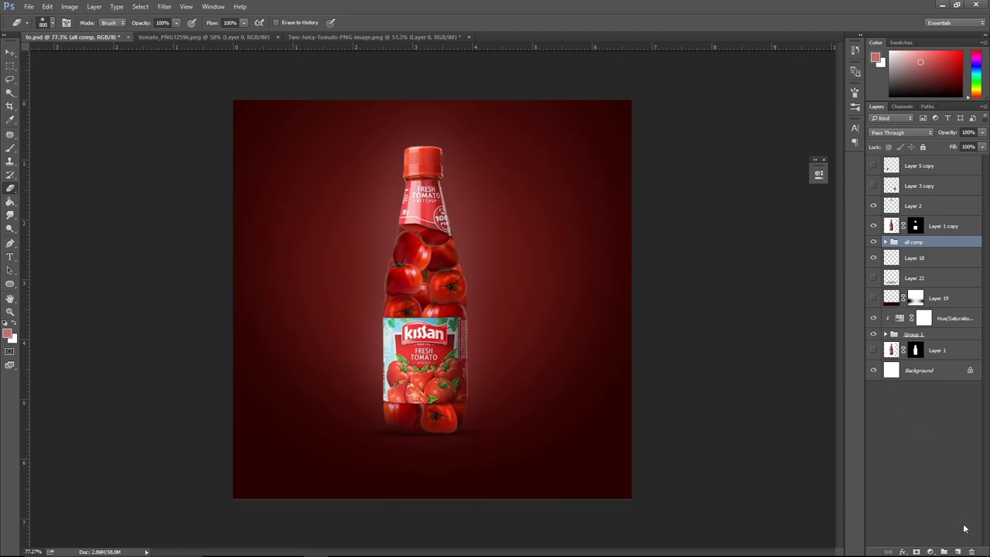
Test a Brightness/Contrast adjustment clipped to all comp, then delete it.
{"action": "left_click", "coordinate": [930, 551]}
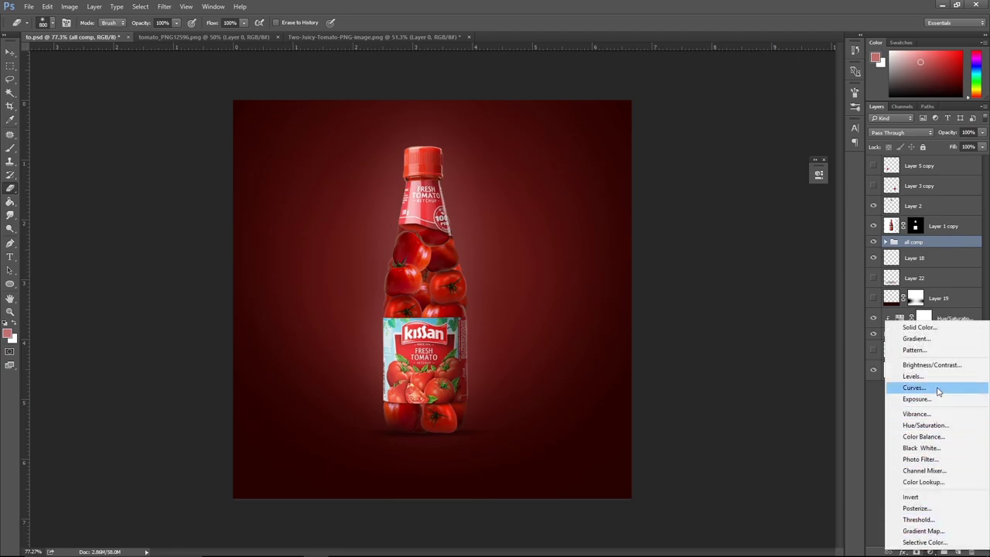
{"action": "left_click", "coordinate": [940, 369]}
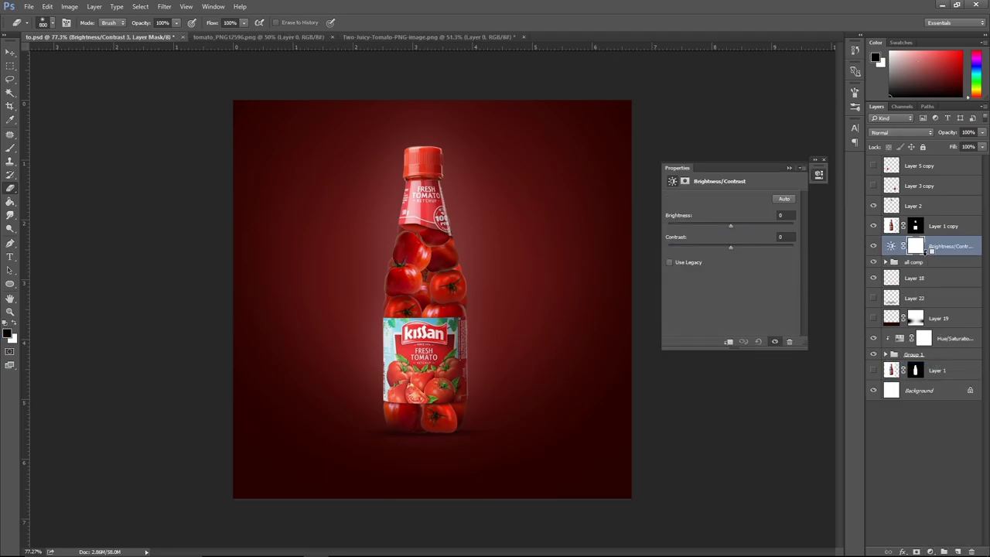
{"action": "left_click", "coordinate": [934, 254], "text": "alt"}
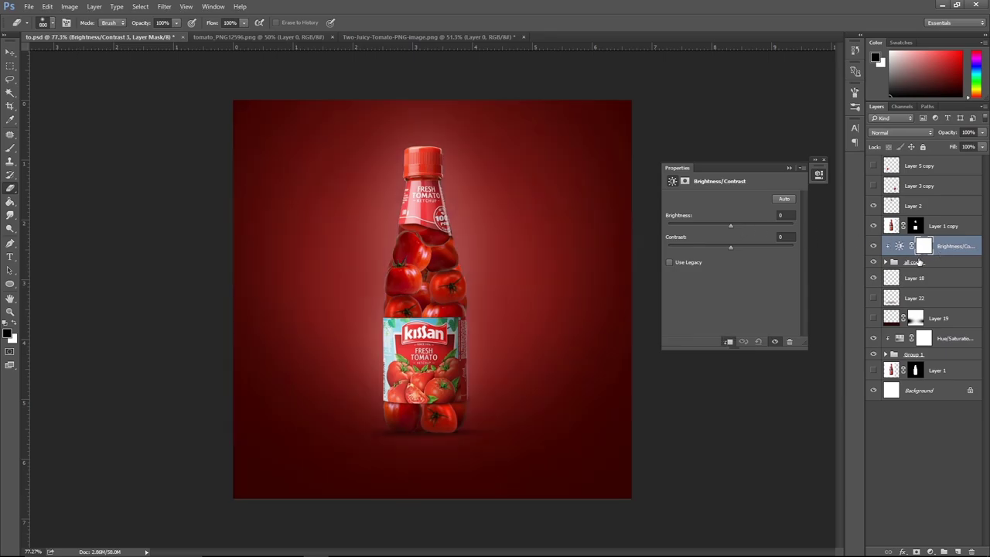
{"action": "key", "text": "ctrl+alt+g"}
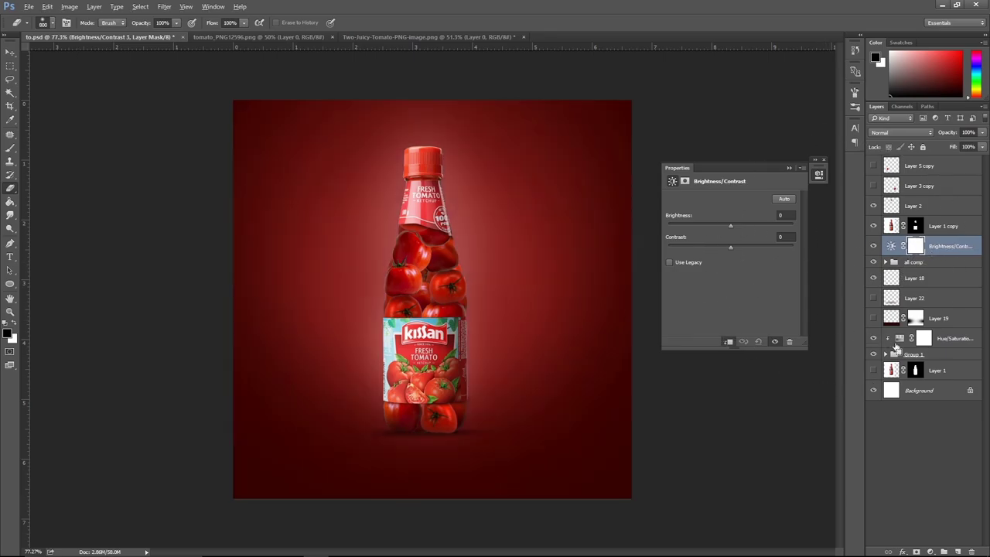
{"action": "left_click", "coordinate": [897, 250], "text": "alt"}
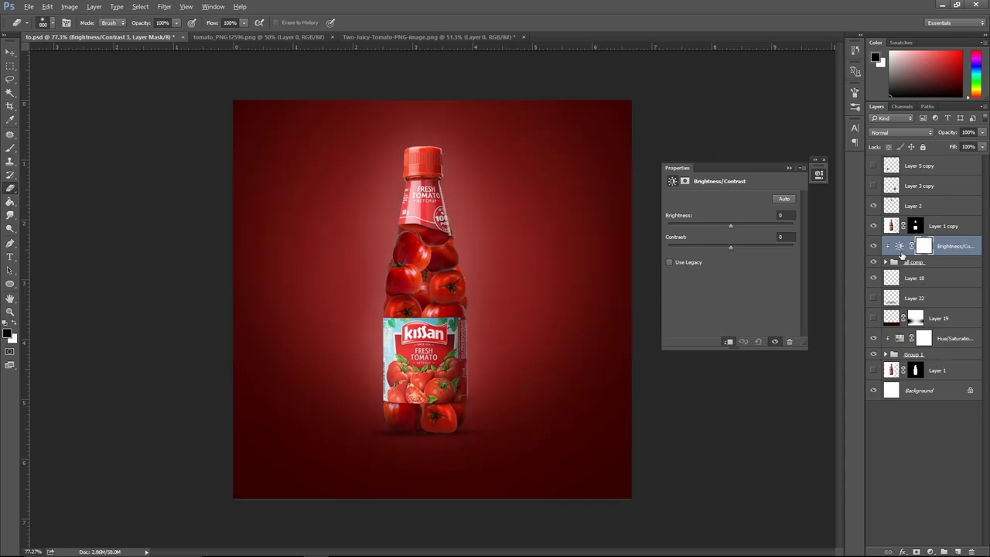
{"action": "left_click", "coordinate": [912, 249], "text": "alt"}
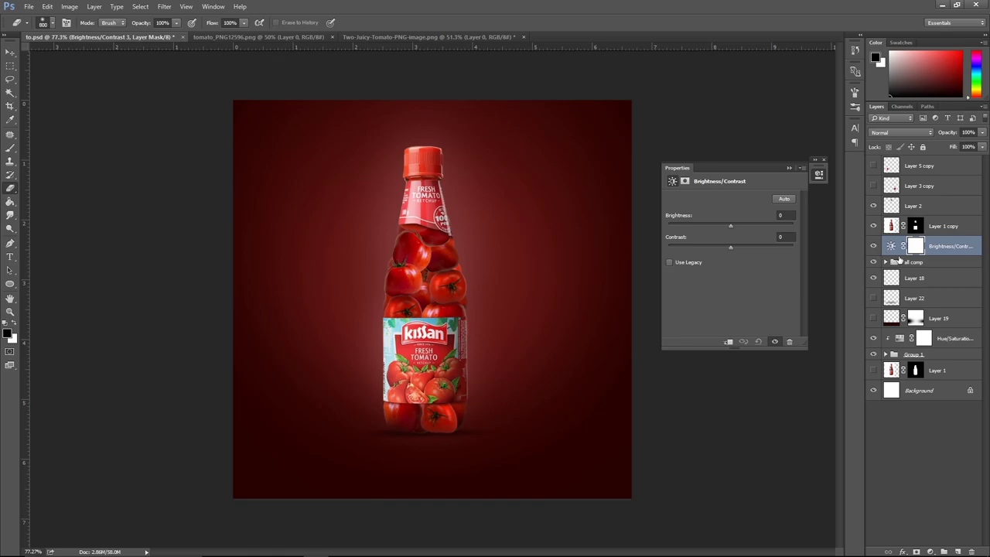
{"action": "key", "text": "alt"}
{"action": "left_click", "coordinate": [901, 251], "text": "alt"}
{"action": "left_click", "coordinate": [886, 263]}
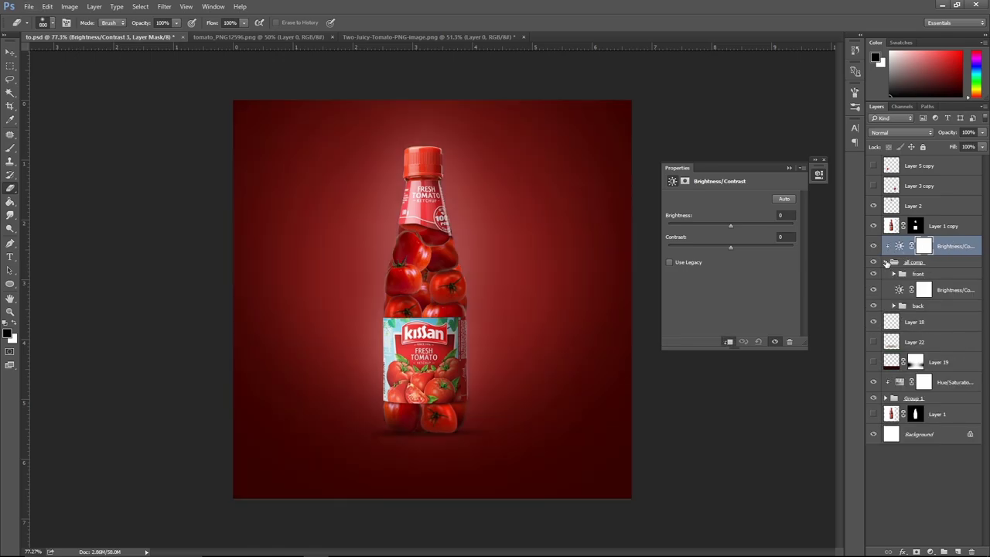
{"action": "left_click", "coordinate": [886, 263]}
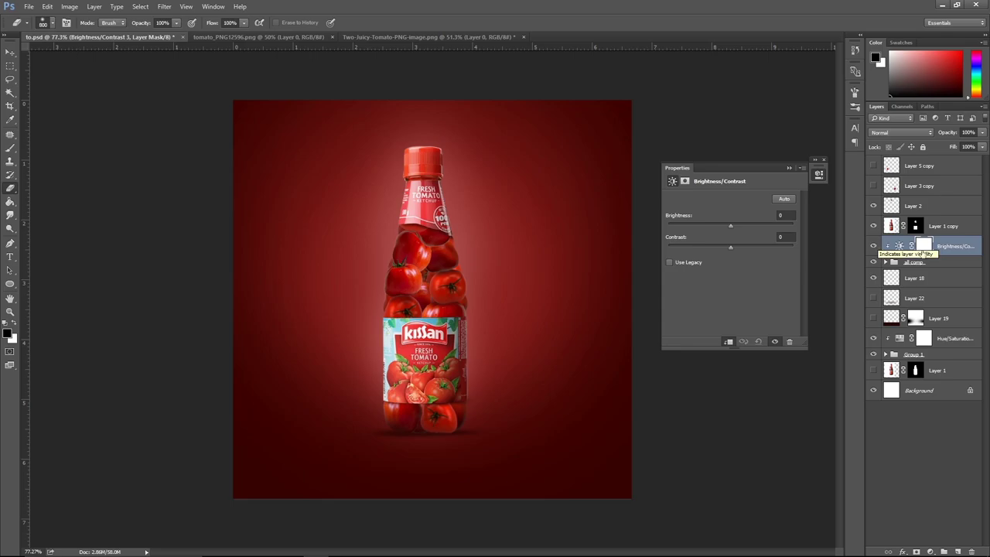
{"action": "left_click", "coordinate": [965, 251]}
{"action": "key", "text": "Delete"}
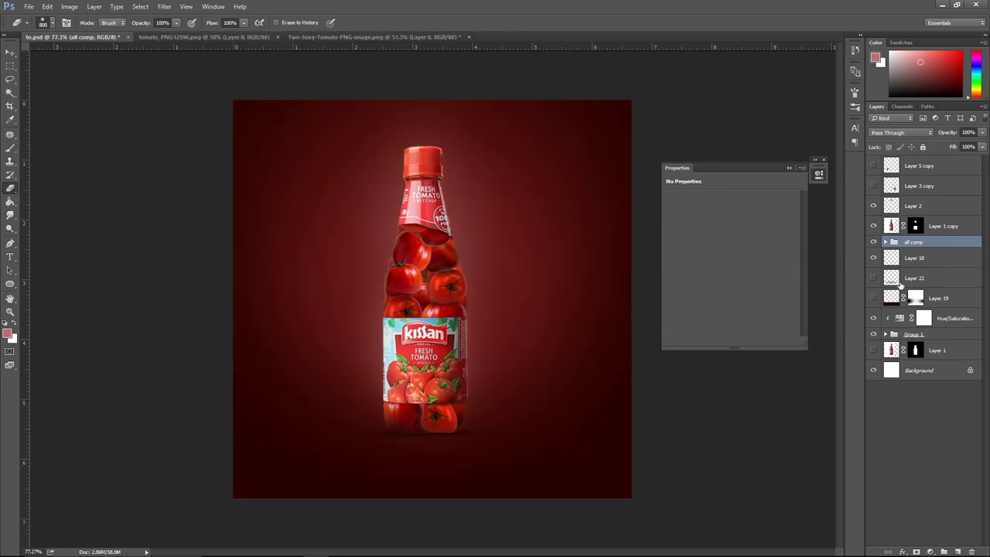
Toggle the all comp group and Hue/Saturation adjustment visibility to compare the result.
{"action": "left_click", "coordinate": [873, 242]}
{"action": "left_click", "coordinate": [873, 242]}
{"action": "left_click", "coordinate": [874, 242]}
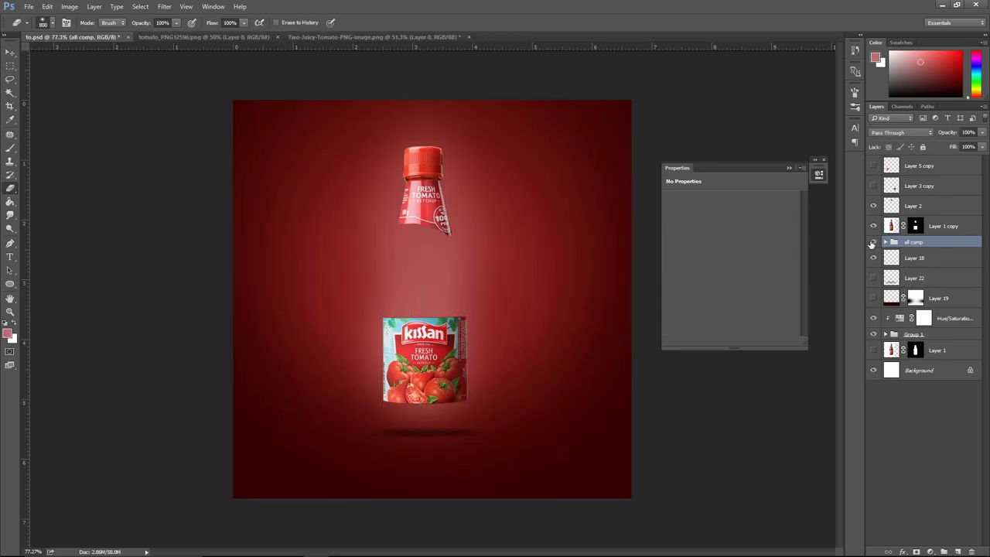
{"action": "left_click", "coordinate": [873, 242]}
{"action": "left_click", "coordinate": [873, 243]}
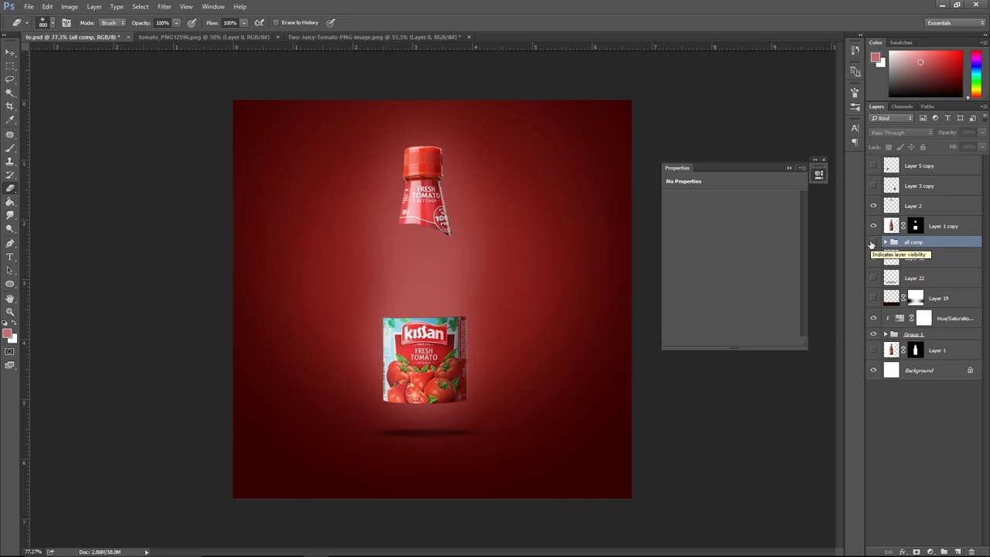
{"action": "left_click", "coordinate": [873, 243]}
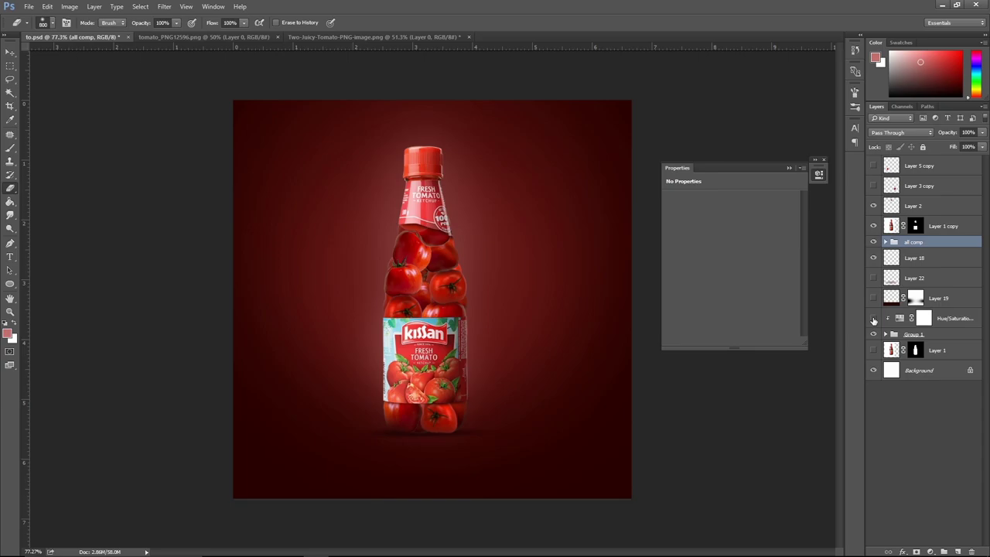
{"action": "left_click", "coordinate": [874, 318]}
{"action": "left_click", "coordinate": [873, 317]}
Delete Layer 19 and Layer 22 from the back group.
{"action": "left_click", "coordinate": [886, 242]}
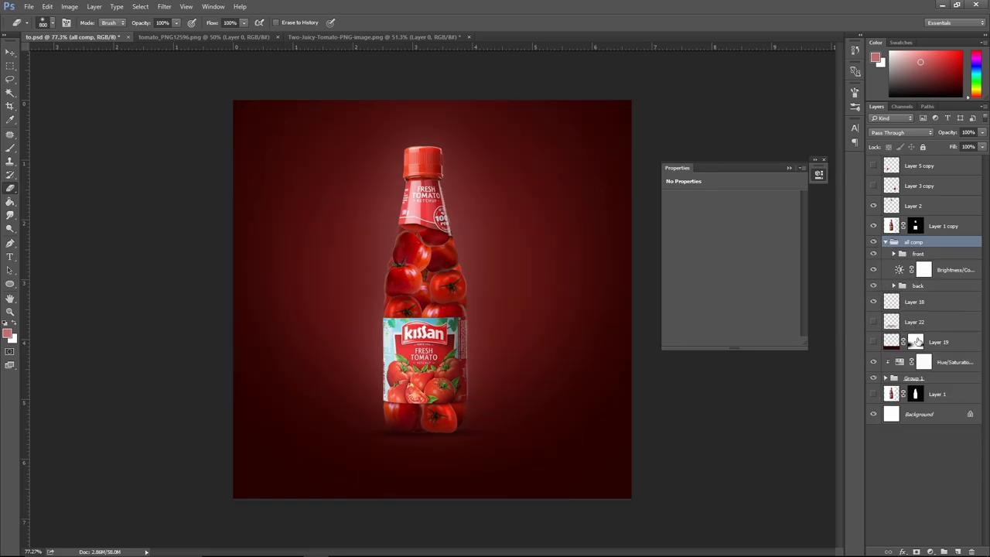
{"action": "left_click", "coordinate": [893, 285]}
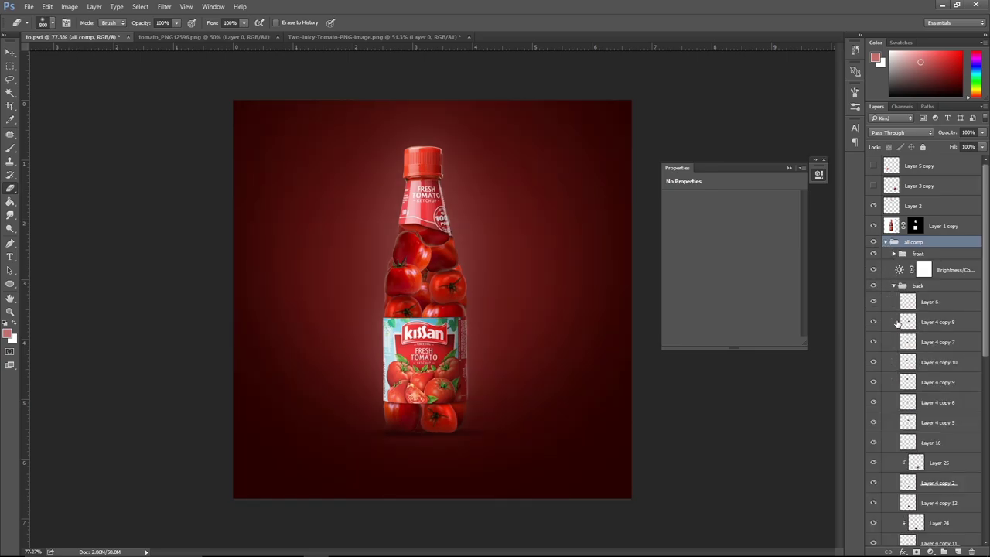
{"action": "scroll", "coordinate": [905, 348], "scroll_direction": "down", "scroll_amount": 5}
{"action": "scroll", "coordinate": [910, 391], "scroll_direction": "down", "scroll_amount": 3}
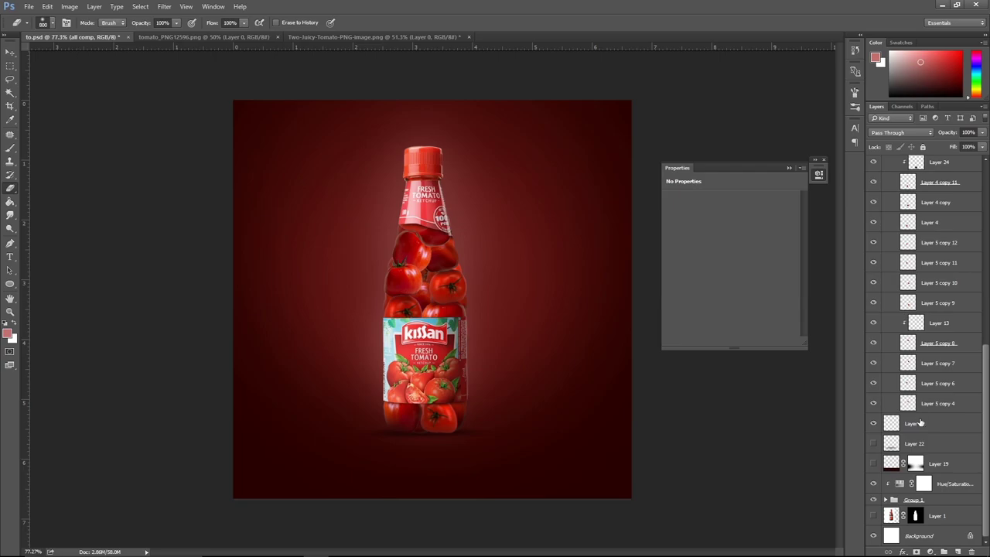
{"action": "scroll", "coordinate": [919, 425], "scroll_direction": "up", "scroll_amount": 1}
{"action": "left_click", "coordinate": [947, 487]}
{"action": "left_click", "coordinate": [948, 464], "text": "shift"}
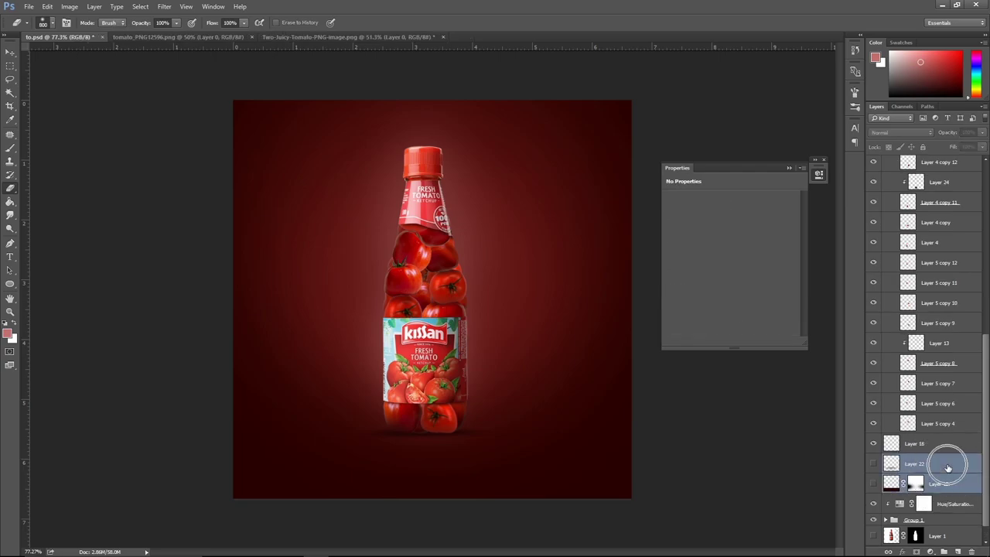
{"action": "key", "text": "Delete"}
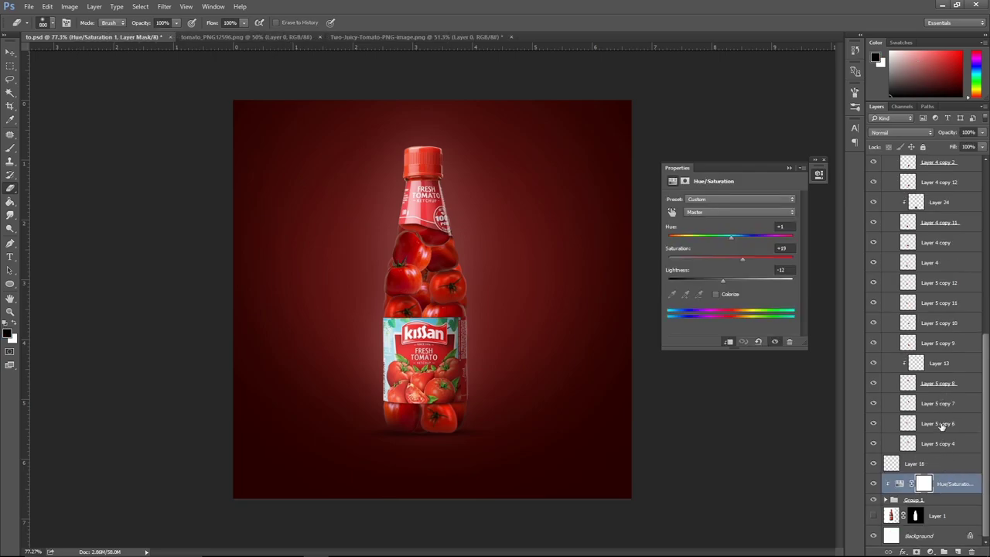
Check the front and back tomato groups by toggling their visibility, then collapse all comp.
{"action": "scroll", "coordinate": [927, 457], "scroll_direction": "up", "scroll_amount": 5}
{"action": "scroll", "coordinate": [927, 441], "scroll_direction": "up", "scroll_amount": 6}
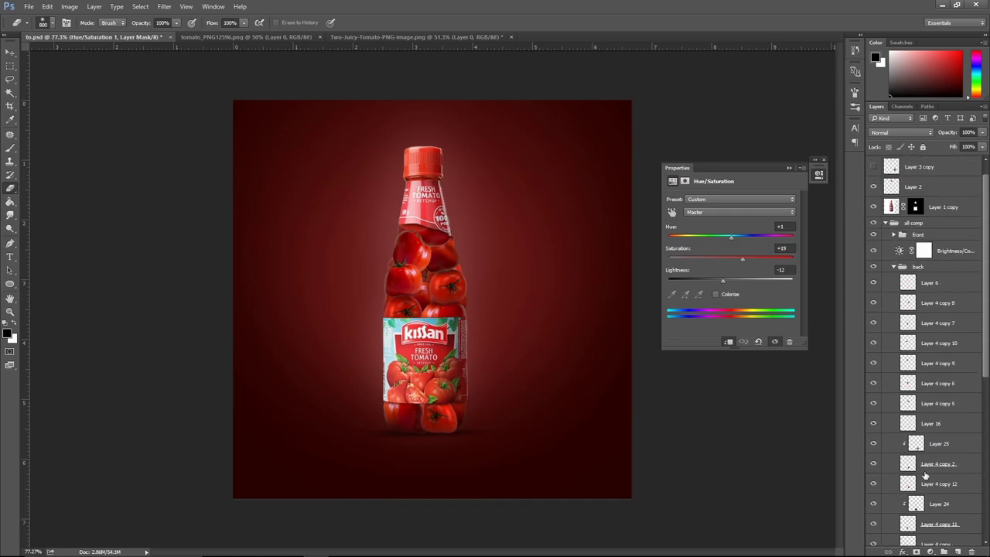
{"action": "scroll", "coordinate": [927, 421], "scroll_direction": "up", "scroll_amount": 5}
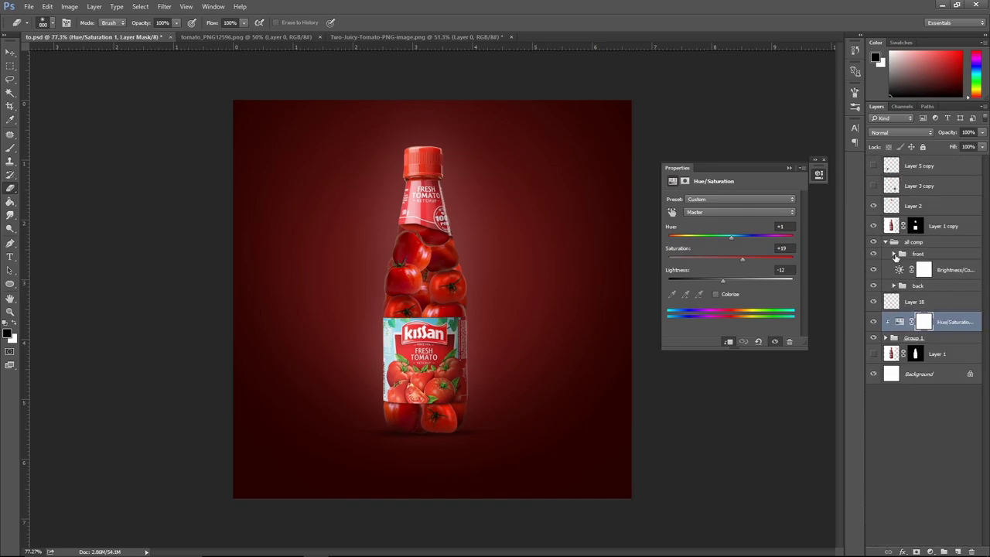
{"action": "left_click", "coordinate": [894, 254]}
{"action": "left_click", "coordinate": [894, 254]}
{"action": "left_click", "coordinate": [873, 285]}
{"action": "left_click", "coordinate": [873, 285]}
{"action": "left_click", "coordinate": [873, 254]}
{"action": "left_click", "coordinate": [874, 255]}
{"action": "left_click", "coordinate": [895, 255]}
{"action": "left_click", "coordinate": [894, 254]}
{"action": "left_click", "coordinate": [895, 254]}
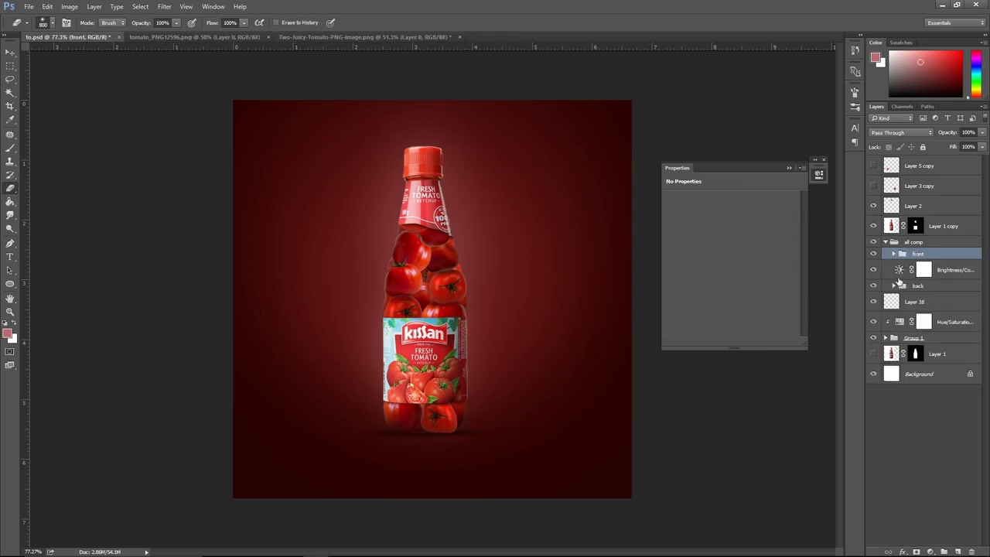
{"action": "left_click", "coordinate": [889, 242]}
{"action": "left_click", "coordinate": [888, 242]}
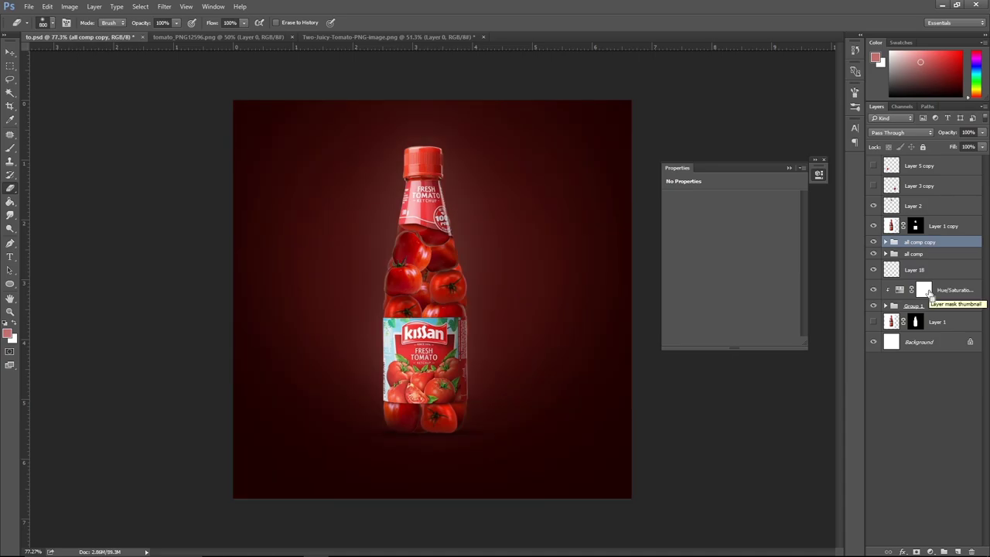
Stamp a merged copy and clip a Brightness/Contrast adjustment to it with brightness 105.
{"action": "key", "text": "ctrl+alt+e"}
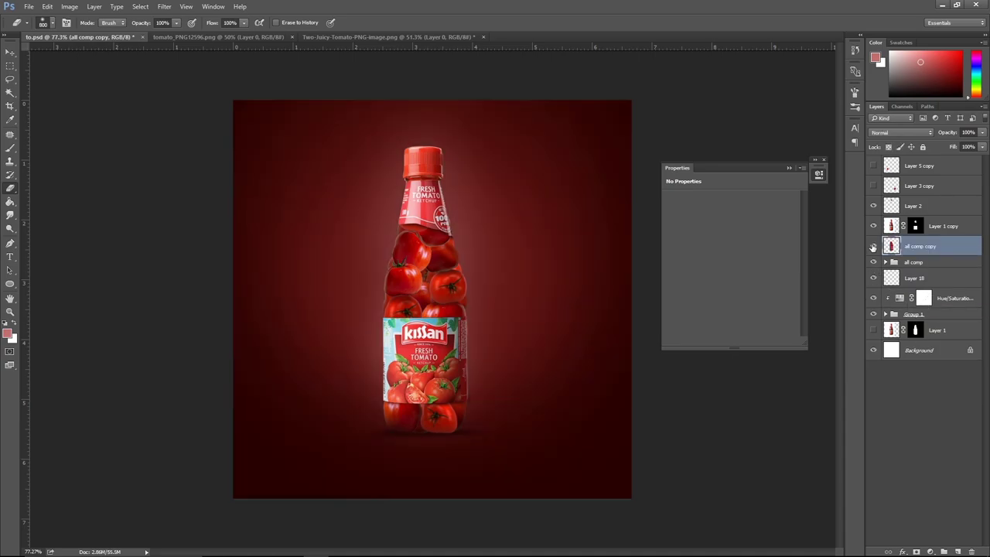
{"action": "left_click", "coordinate": [873, 246], "text": "alt"}
{"action": "left_click", "coordinate": [873, 246], "text": "alt"}
{"action": "left_click", "coordinate": [930, 550]}
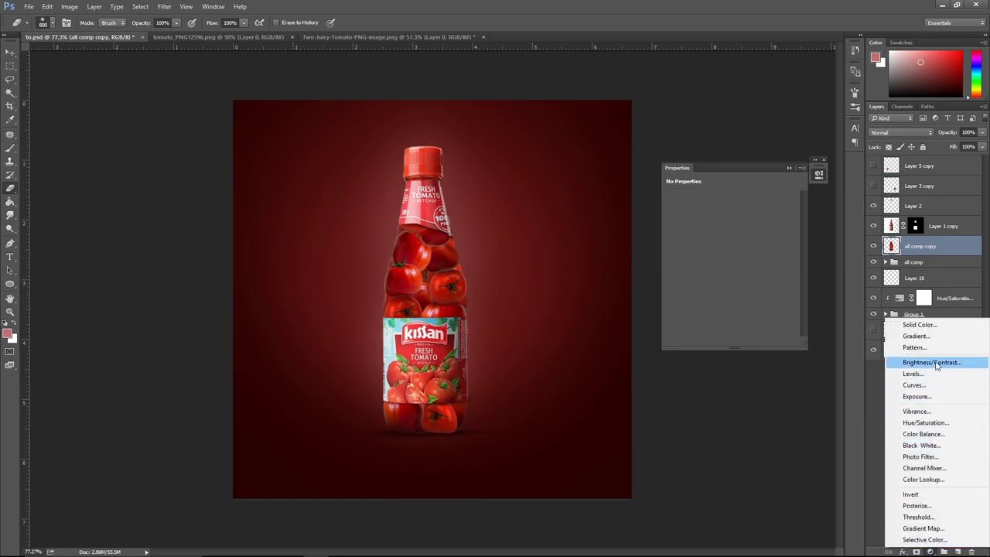
{"action": "left_click", "coordinate": [938, 365]}
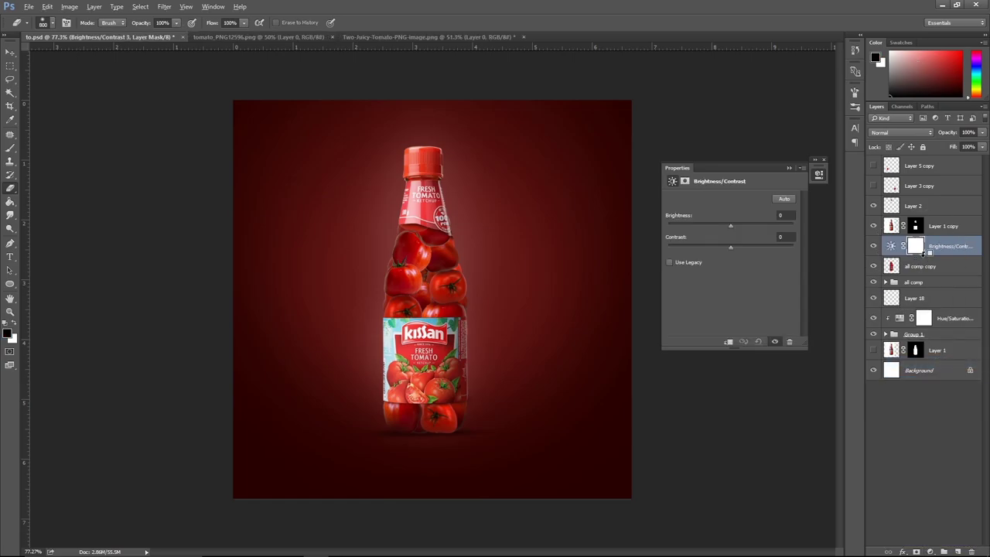
{"action": "left_click", "coordinate": [920, 256], "text": "alt"}
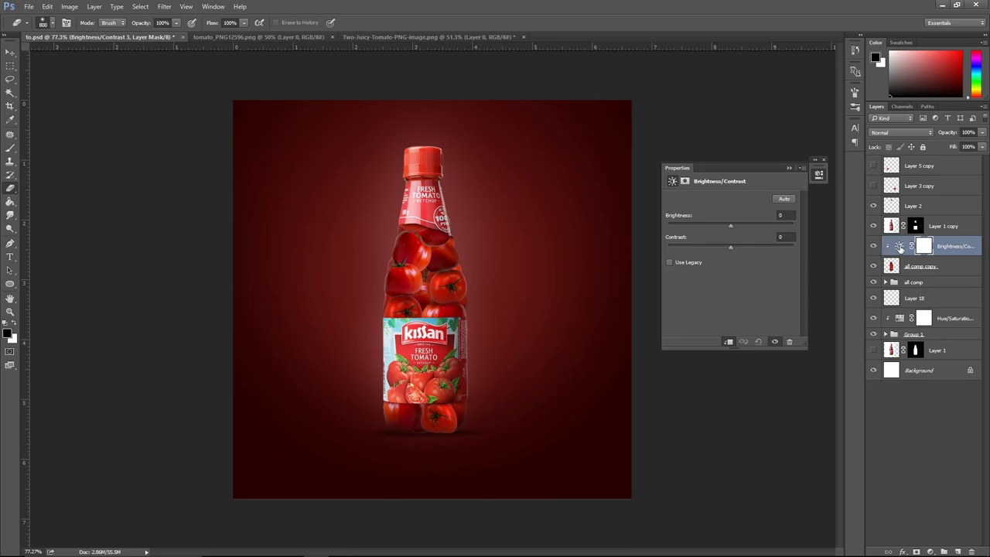
{"action": "left_click", "coordinate": [899, 246]}
{"action": "left_click_drag", "start_coordinate": [733, 224], "coordinate": [755, 225]}
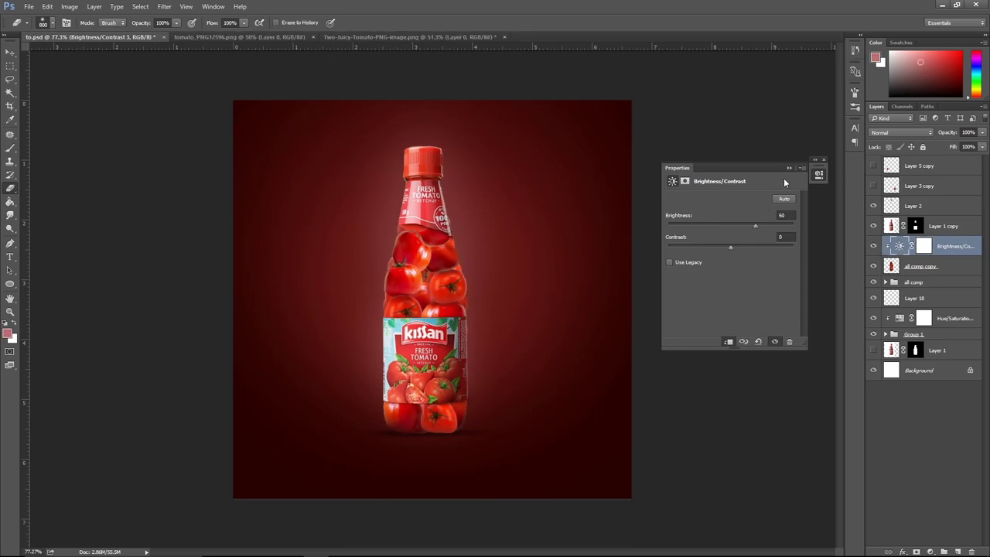
{"action": "left_click_drag", "start_coordinate": [758, 226], "coordinate": [767, 227]}
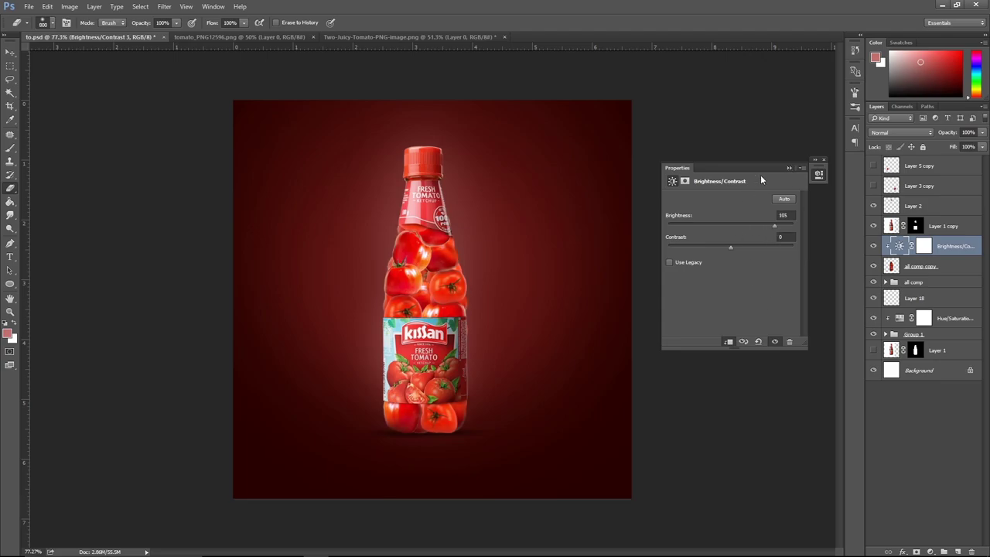
{"action": "left_click", "coordinate": [789, 168]}
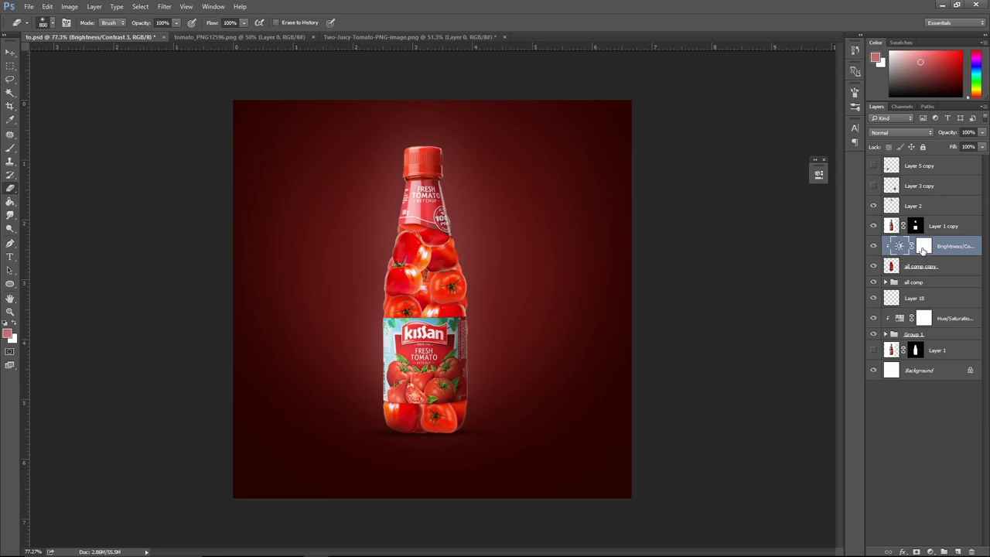
Invert the adjustment's mask to black and ready a smaller white brush.
{"action": "double_click", "coordinate": [922, 248]}
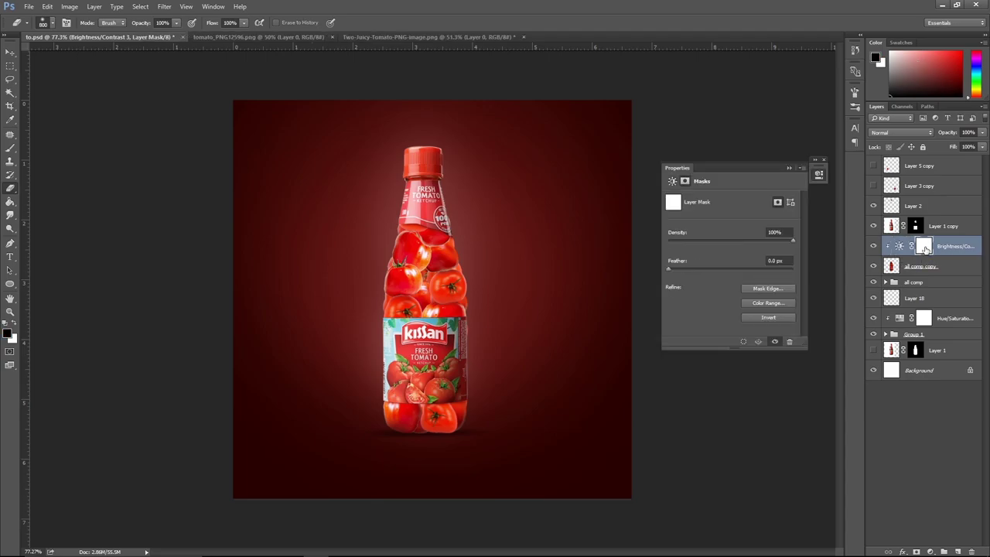
{"action": "key", "text": "ctrl+i"}
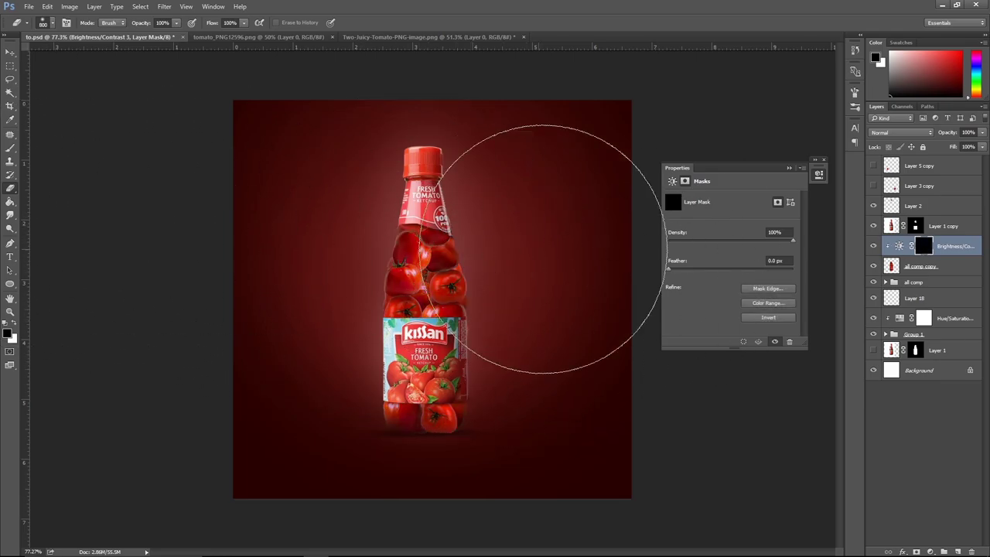
{"action": "key", "text": "bracketleft"}
{"action": "key", "text": "bracketleft"}
{"action": "key", "text": "bracketleft"}
{"action": "key", "text": "bracketleft"}
{"action": "key", "text": "bracketleft"}
{"action": "key", "text": "bracketleft"}
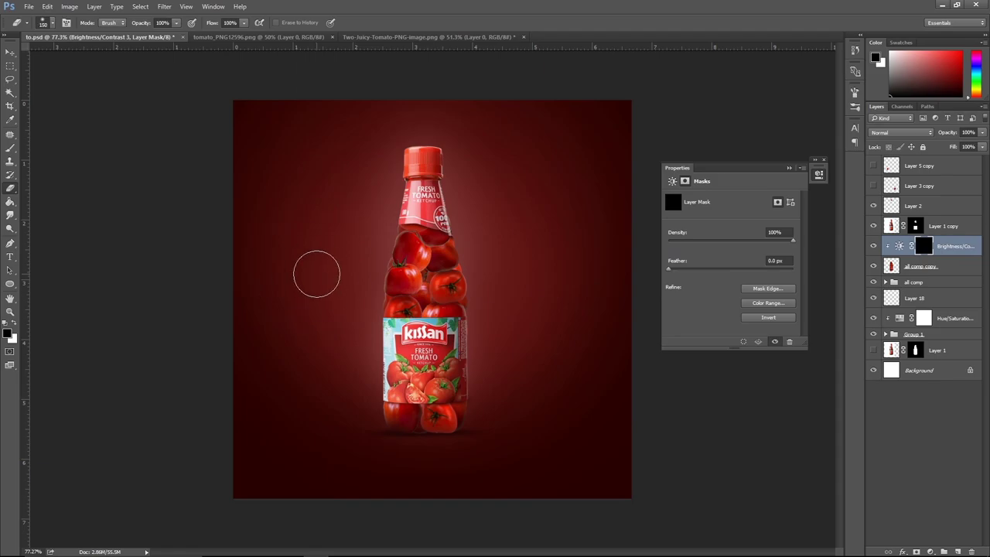
{"action": "key", "text": "x"}
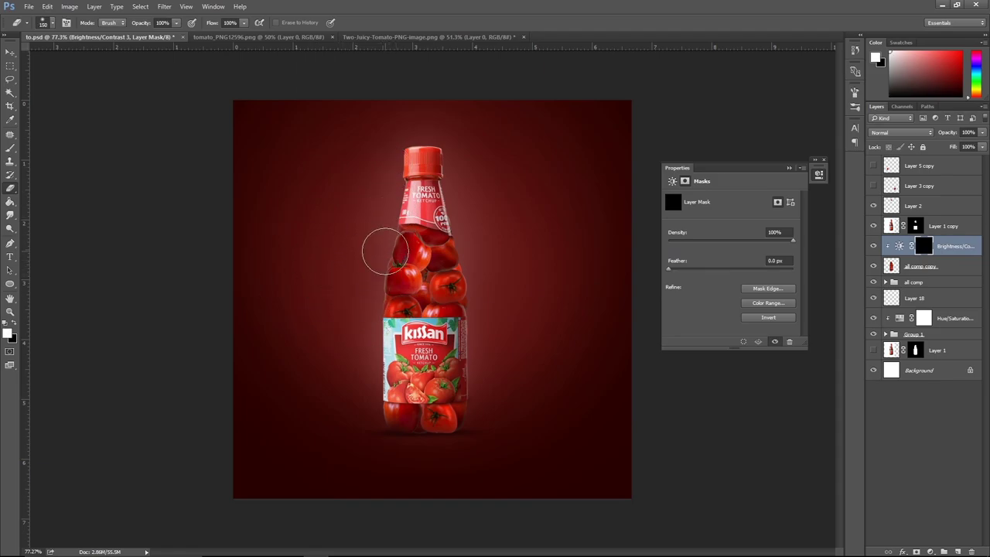
{"action": "left_click", "coordinate": [10, 147]}
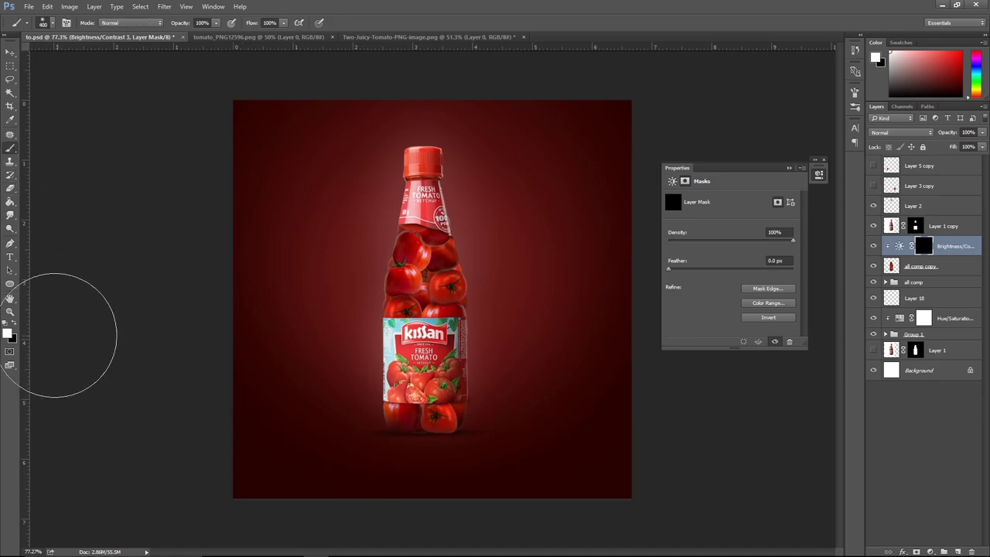
{"action": "key", "text": "bracketleft"}
{"action": "key", "text": "bracketleft"}
{"action": "key", "text": "bracketleft"}
{"action": "key", "text": "bracketleft"}
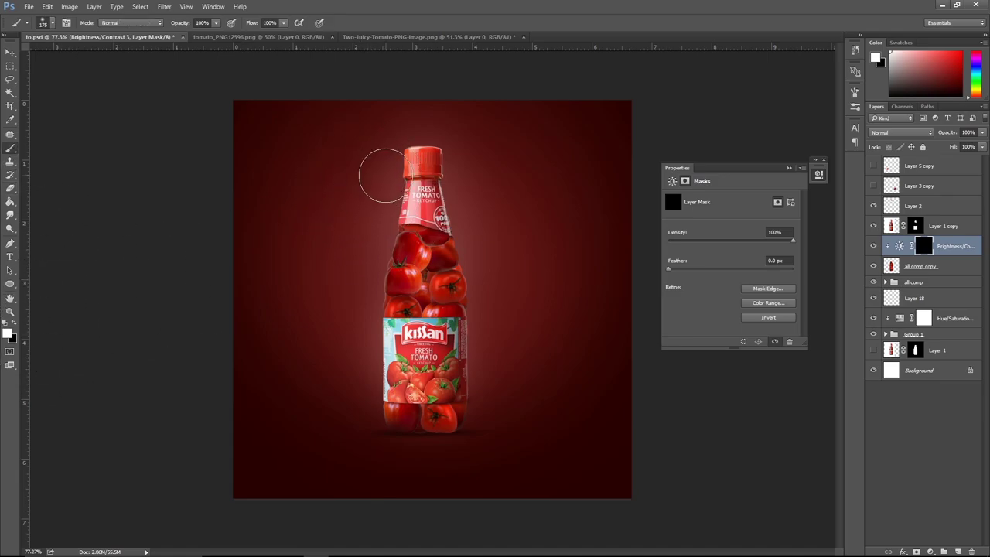
{"action": "key", "text": "bracketleft"}
{"action": "key", "text": "bracketleft"}
{"action": "key", "text": "bracketleft"}
{"action": "left_click_drag", "start_coordinate": [410, 240], "coordinate": [417, 211]}
Trace a path along the bottle's left edge and fill it white on the mask.
{"action": "key", "text": "p"}
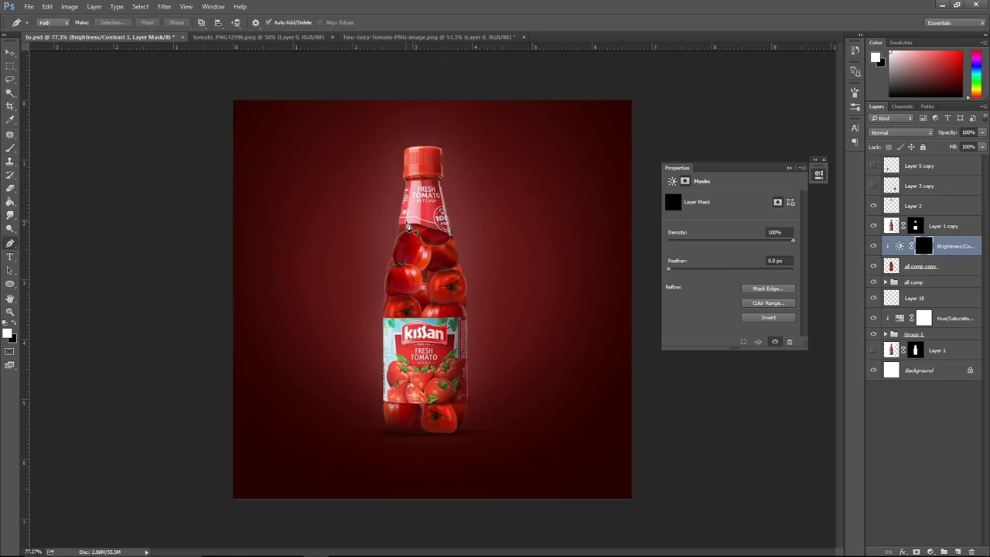
{"action": "left_click", "coordinate": [406, 230]}
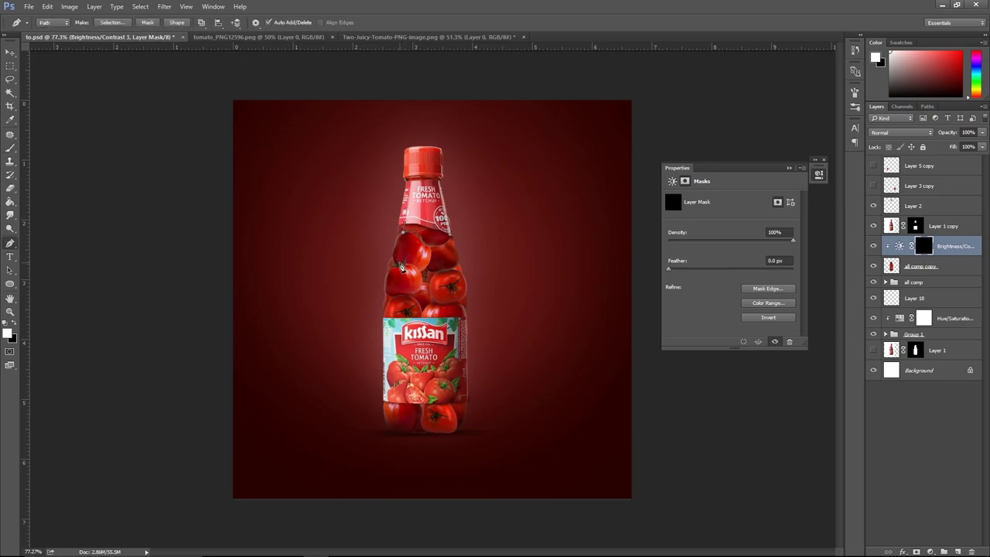
{"action": "left_click", "coordinate": [401, 266]}
{"action": "left_click", "coordinate": [393, 293]}
{"action": "left_click", "coordinate": [389, 331]}
{"action": "mouse_move", "coordinate": [394, 432]}
{"action": "left_mouse_down"}
{"action": "mouse_move", "coordinate": [406, 444]}
{"action": "mouse_move", "coordinate": [407, 436]}
{"action": "left_mouse_up"}
{"action": "mouse_move", "coordinate": [397, 297]}
{"action": "left_mouse_down"}
{"action": "mouse_move", "coordinate": [414, 290]}
{"action": "mouse_move", "coordinate": [400, 288]}
{"action": "left_mouse_up"}
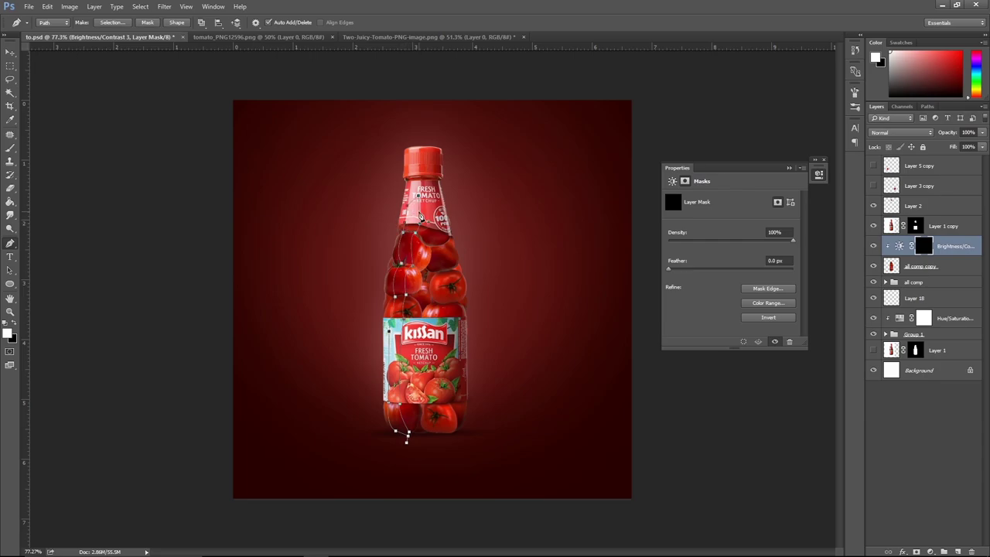
{"action": "left_click", "coordinate": [420, 216]}
{"action": "key", "text": "ctrl+Return"}
{"action": "key", "text": "alt+BackSpace"}
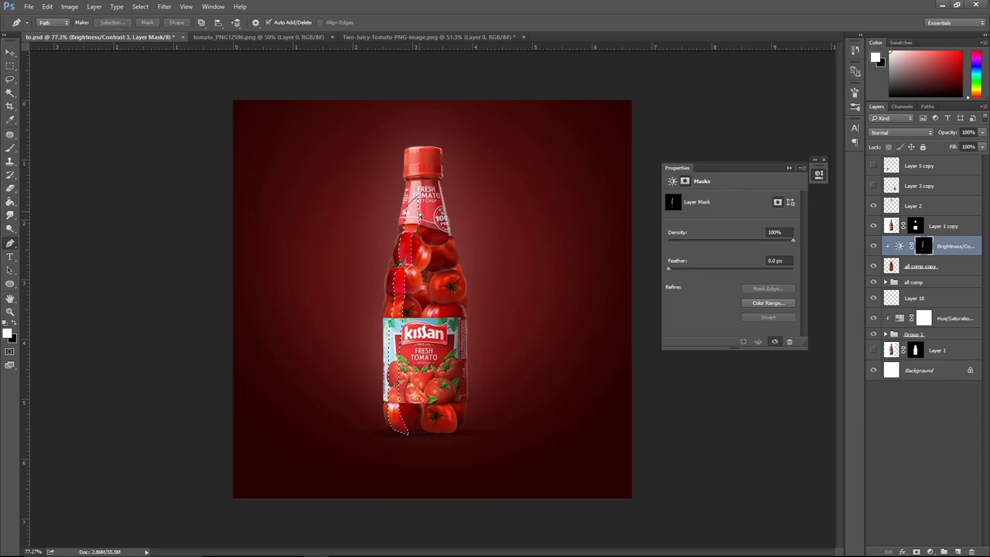
{"action": "key", "text": "ctrl+d"}
Blur the mask 6.8 px and blend the layer as Linear Dodge (Add) at 30% opacity.
{"action": "left_click", "coordinate": [164, 6]}
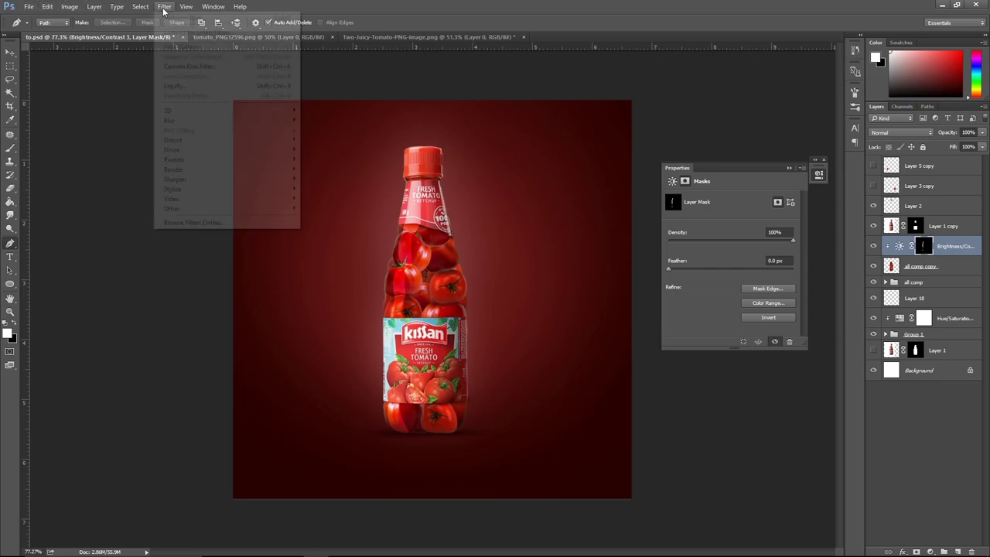
{"action": "mouse_move", "coordinate": [185, 120]}
{"action": "left_click", "coordinate": [333, 160]}
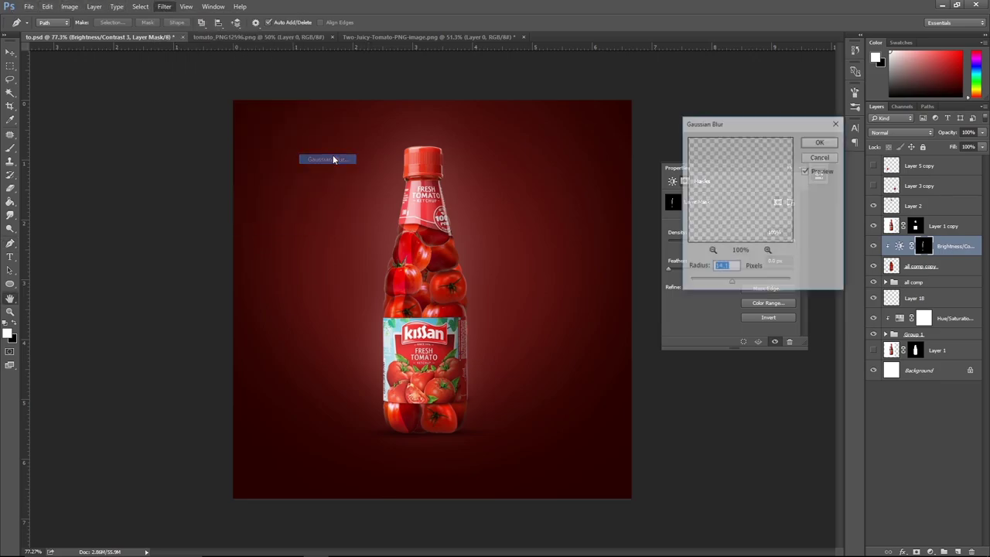
{"action": "left_click_drag", "start_coordinate": [731, 282], "coordinate": [722, 284]}
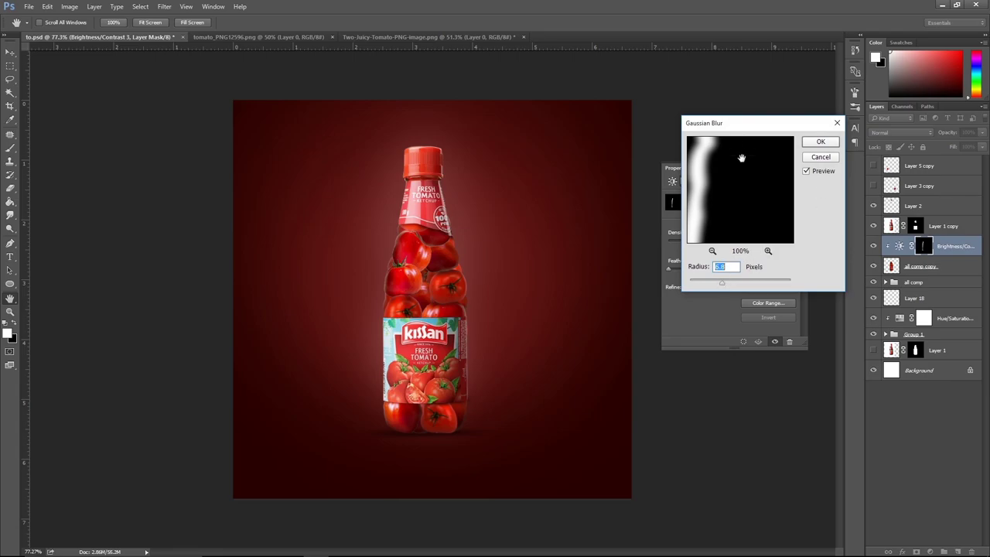
{"action": "left_click", "coordinate": [820, 142]}
{"action": "key", "text": "p"}
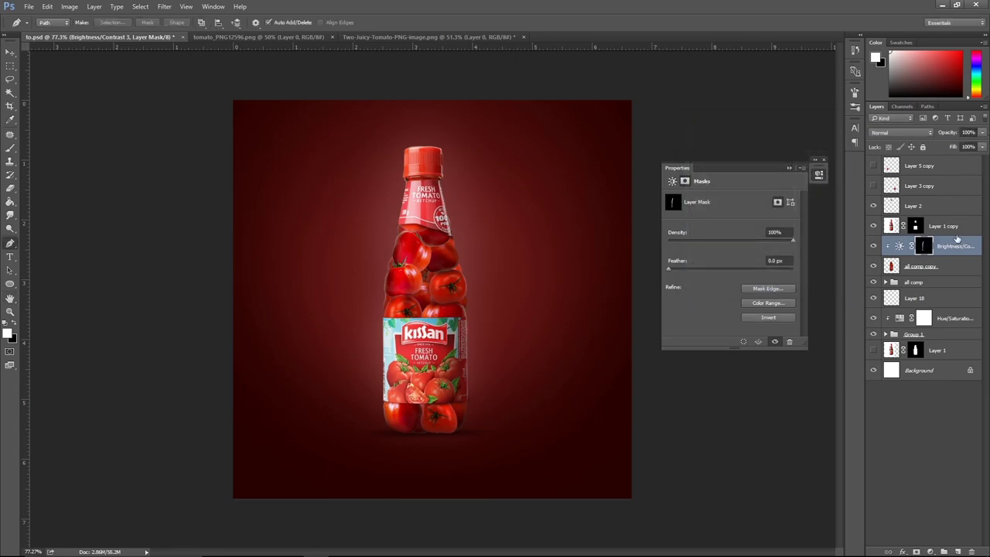
{"action": "left_click", "coordinate": [897, 133]}
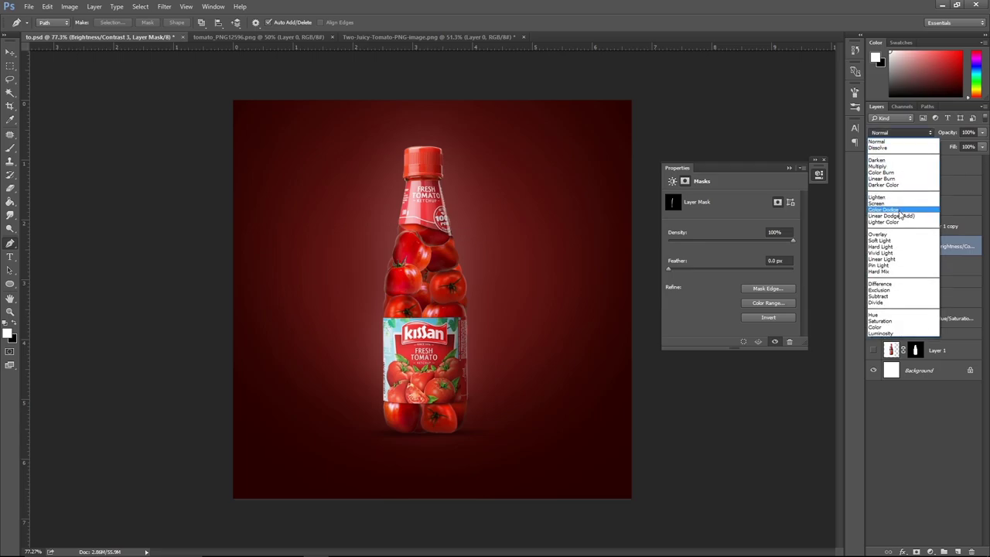
{"action": "left_click", "coordinate": [901, 215]}
{"action": "left_click", "coordinate": [983, 132]}
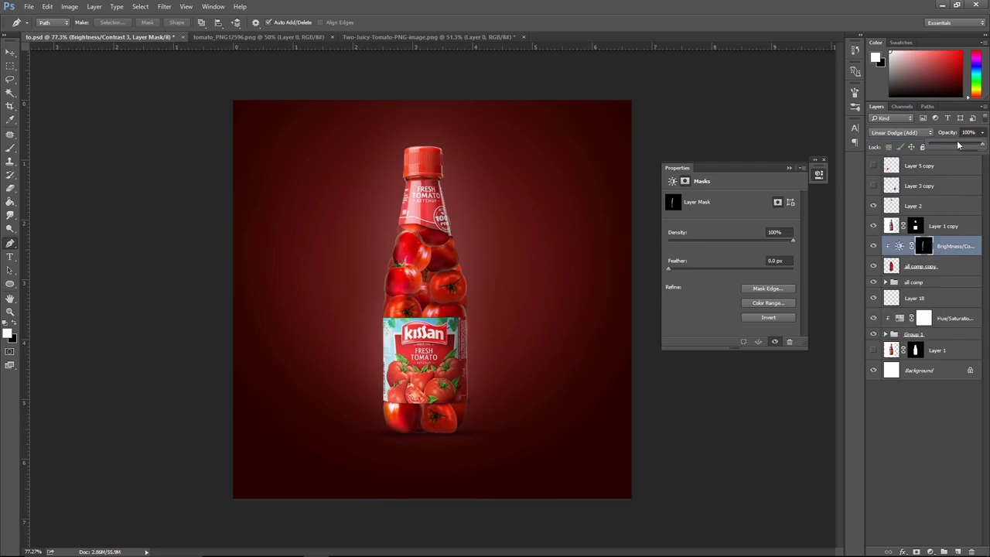
{"action": "left_click_drag", "start_coordinate": [978, 146], "coordinate": [955, 147]}
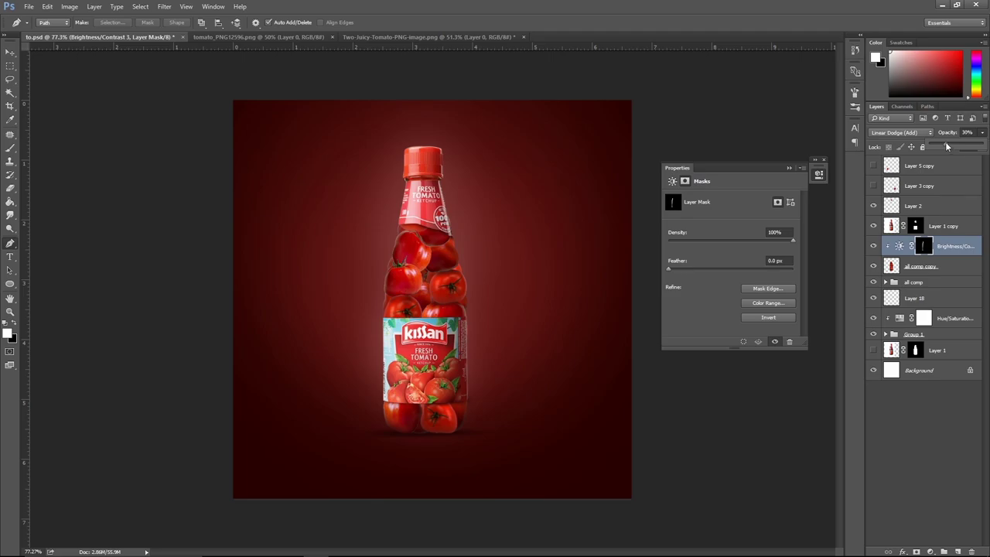
Compare with the mask disabled, then fill the mask black to clear it.
{"action": "left_click", "coordinate": [923, 246], "text": "shift"}
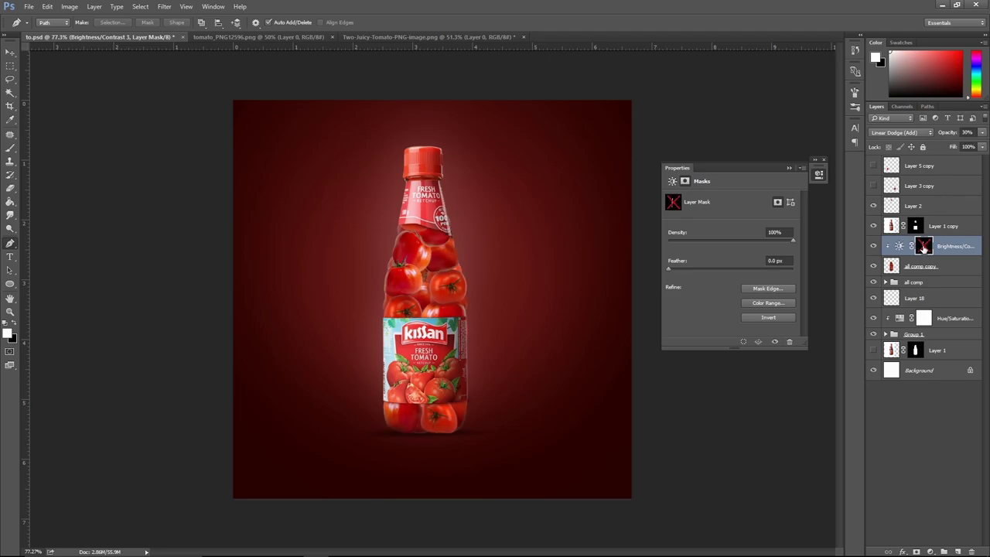
{"action": "left_click", "coordinate": [924, 246], "text": "shift"}
{"action": "right_click", "coordinate": [927, 246]}
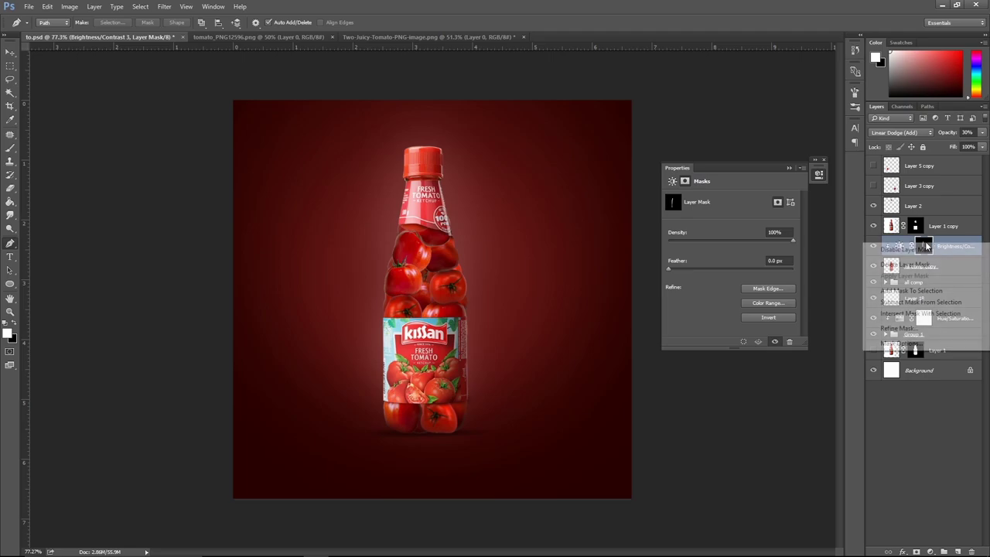
{"action": "key", "text": "Escape"}
{"action": "key", "text": "x"}
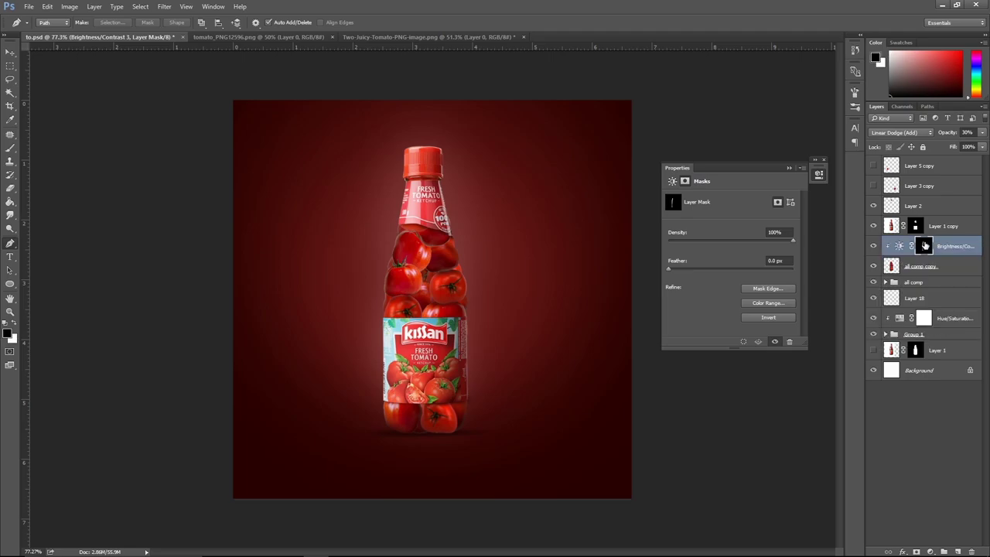
{"action": "key", "text": "alt+BackSpace"}
Paint white highlights down both bottle sides with a 200 brush and set opacity to 52%.
{"action": "key", "text": "b"}
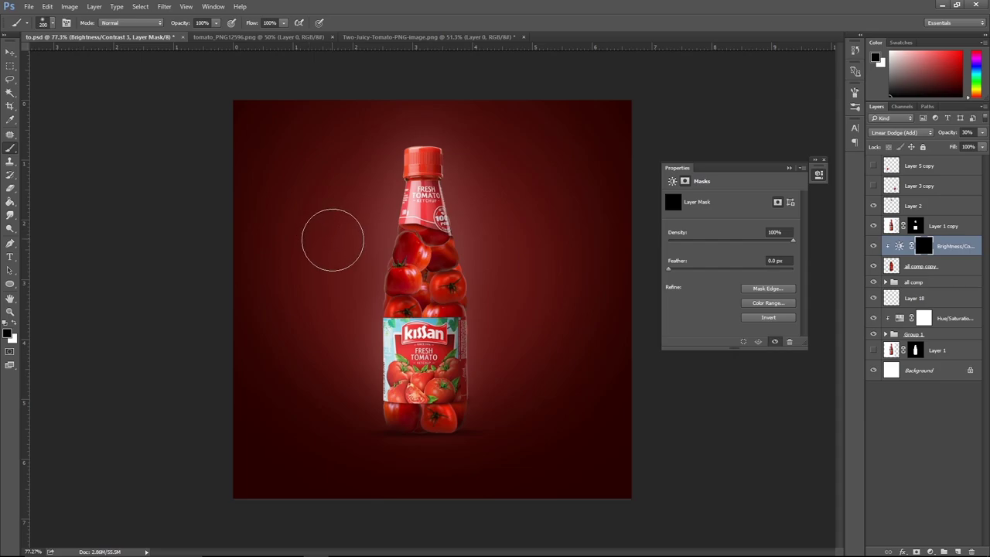
{"action": "key", "text": "x"}
{"action": "key", "text": "bracketright"}
{"action": "mouse_move", "coordinate": [376, 225]}
{"action": "left_mouse_down"}
{"action": "mouse_move", "coordinate": [369, 269]}
{"action": "mouse_move", "coordinate": [354, 287]}
{"action": "mouse_move", "coordinate": [361, 239]}
{"action": "mouse_move", "coordinate": [343, 347]}
{"action": "mouse_move", "coordinate": [352, 300]}
{"action": "mouse_move", "coordinate": [352, 415]}
{"action": "left_mouse_up"}
{"action": "mouse_move", "coordinate": [502, 282]}
{"action": "left_mouse_down"}
{"action": "mouse_move", "coordinate": [491, 260]}
{"action": "mouse_move", "coordinate": [490, 413]}
{"action": "mouse_move", "coordinate": [473, 409]}
{"action": "mouse_move", "coordinate": [487, 232]}
{"action": "mouse_move", "coordinate": [497, 309]}
{"action": "mouse_move", "coordinate": [483, 408]}
{"action": "left_mouse_up"}
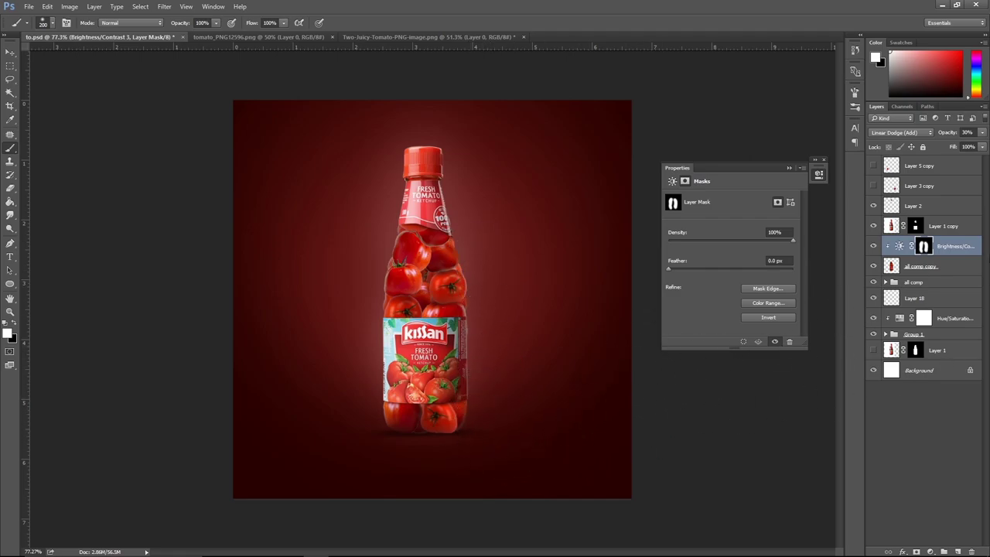
{"action": "left_click", "coordinate": [984, 132]}
{"action": "left_click_drag", "start_coordinate": [953, 147], "coordinate": [966, 147]}
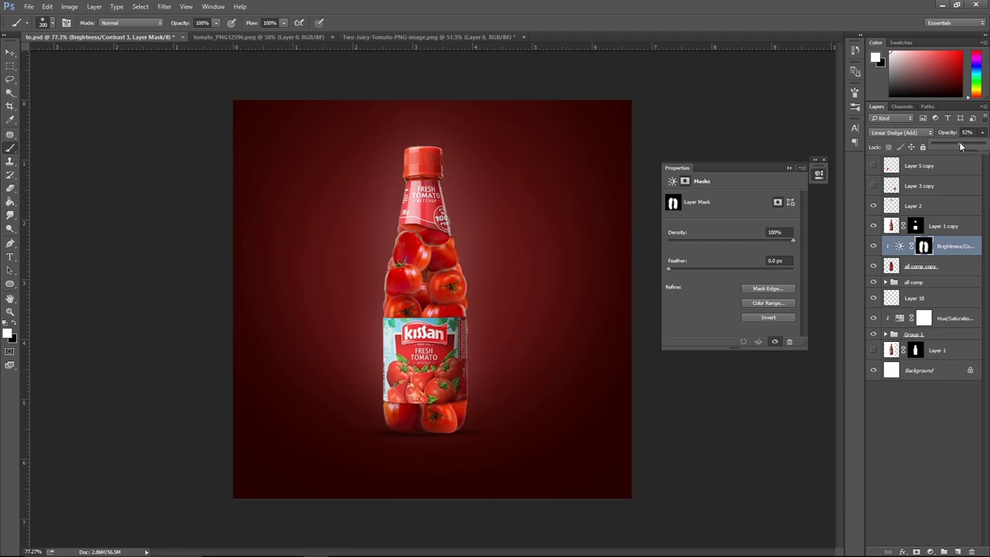
{"action": "left_click", "coordinate": [899, 246]}
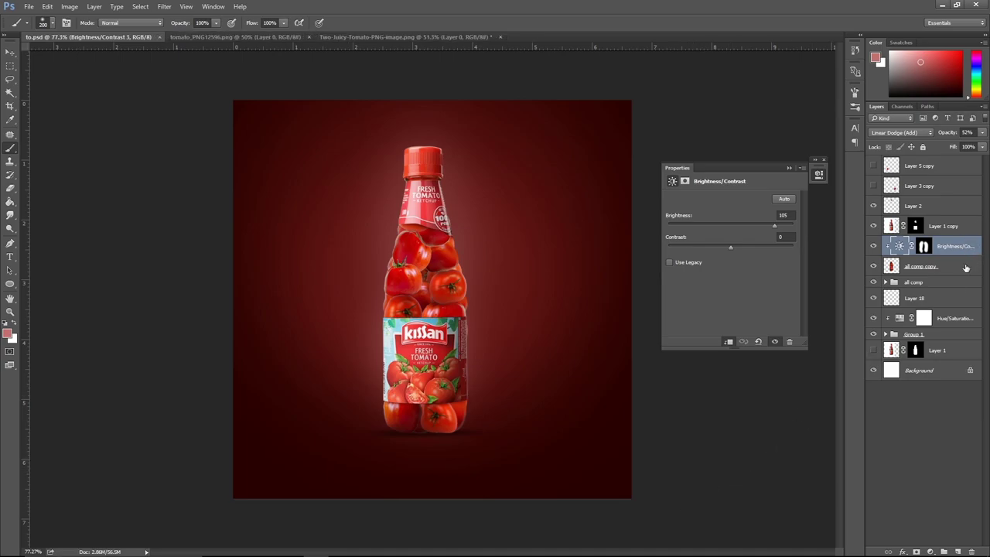
Add a second Brightness/Contrast clipped to the layer below with brightness 17, and save.
{"action": "left_click", "coordinate": [929, 550]}
{"action": "left_click", "coordinate": [907, 364]}
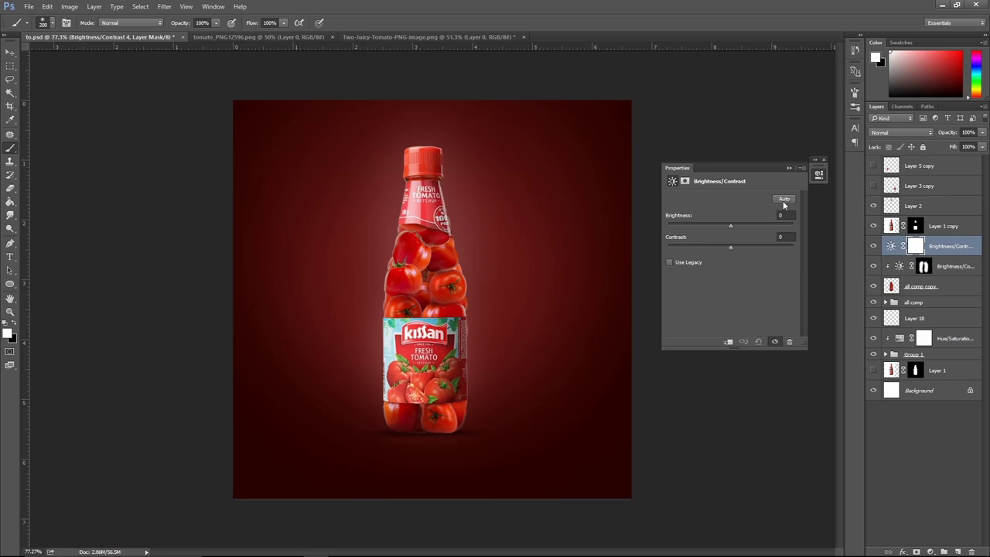
{"action": "left_click", "coordinate": [9, 49]}
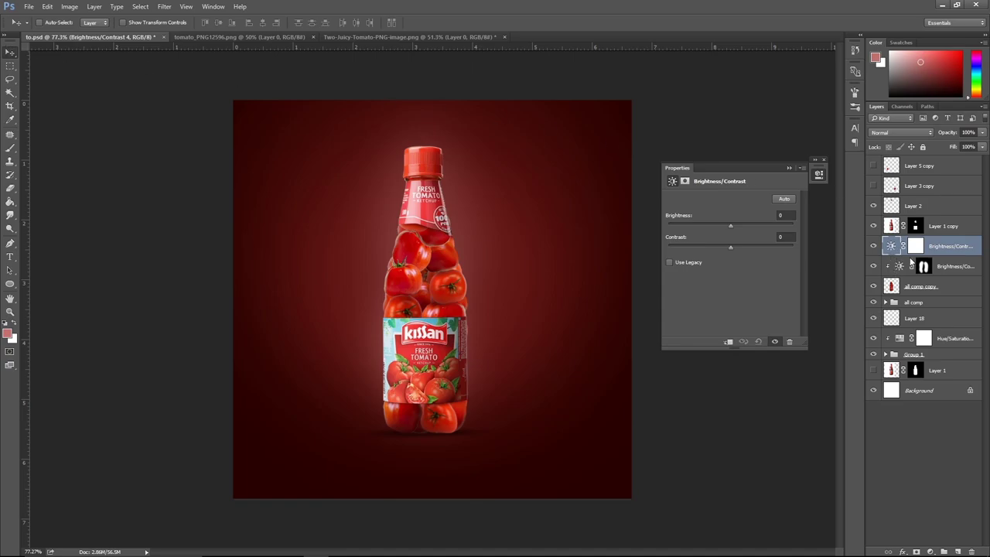
{"action": "key", "text": "ctrl+s"}
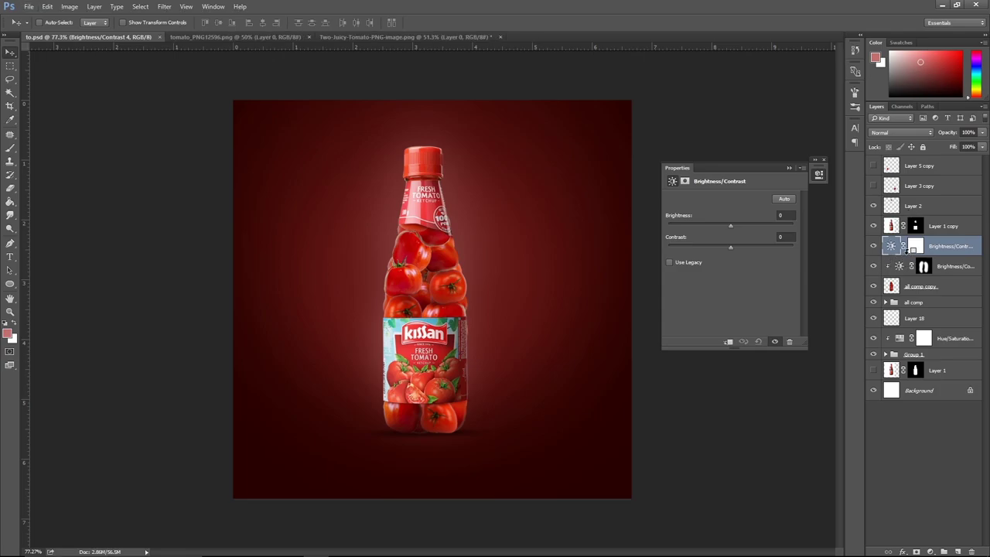
{"action": "left_click", "coordinate": [905, 256], "text": "alt"}
{"action": "left_click", "coordinate": [738, 225]}
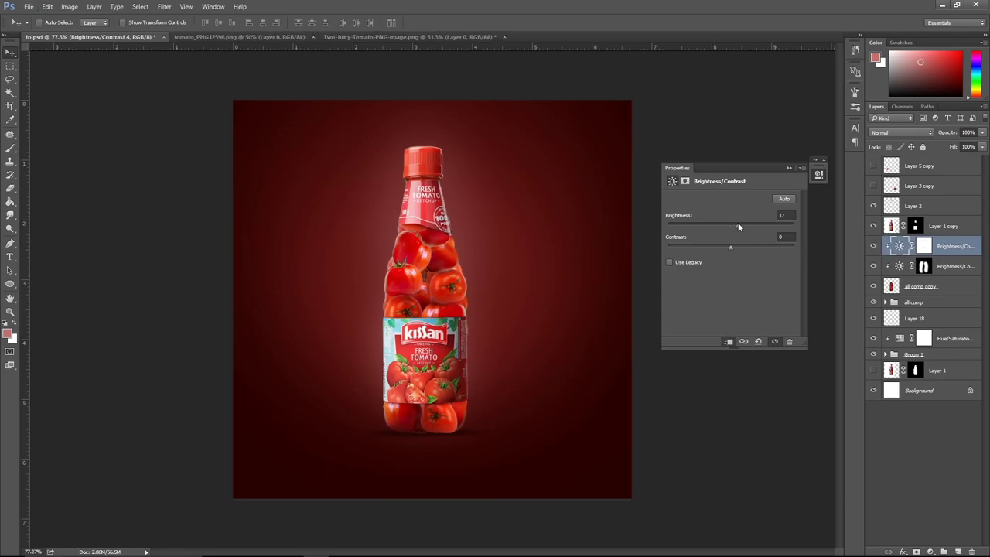
{"action": "key", "text": "ctrl+s"}
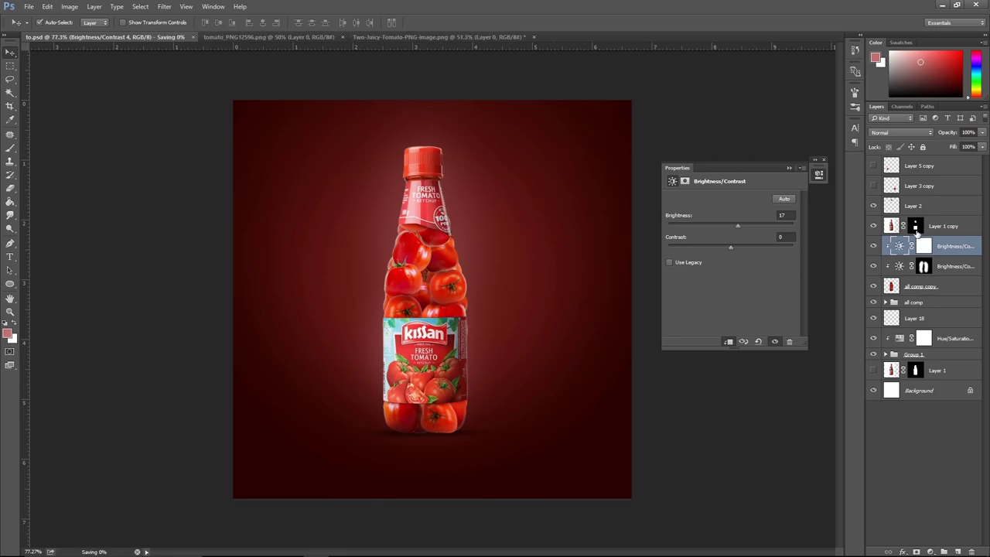
{"action": "left_click", "coordinate": [949, 169]}
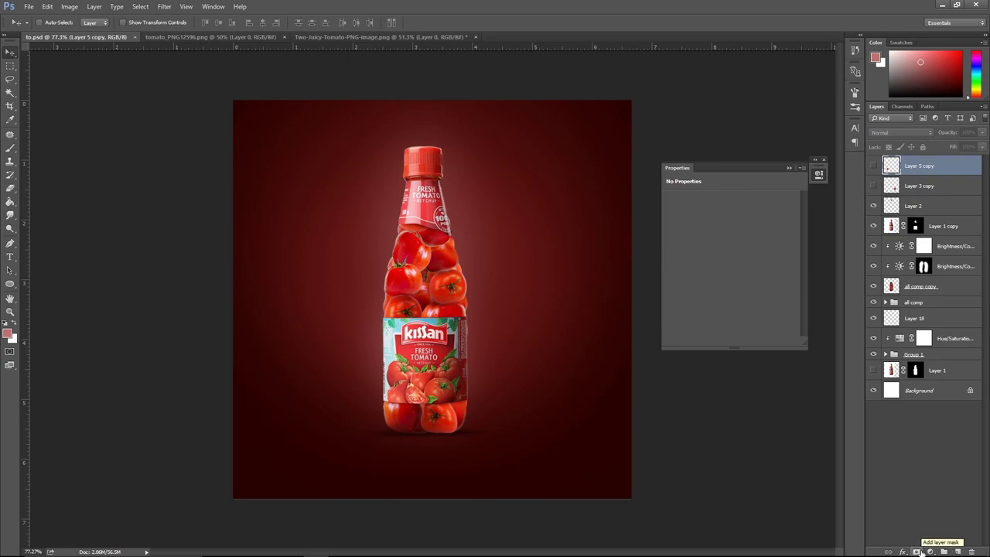
Add a new layer filled with black at the top of the stack.
{"action": "left_click", "coordinate": [958, 552]}
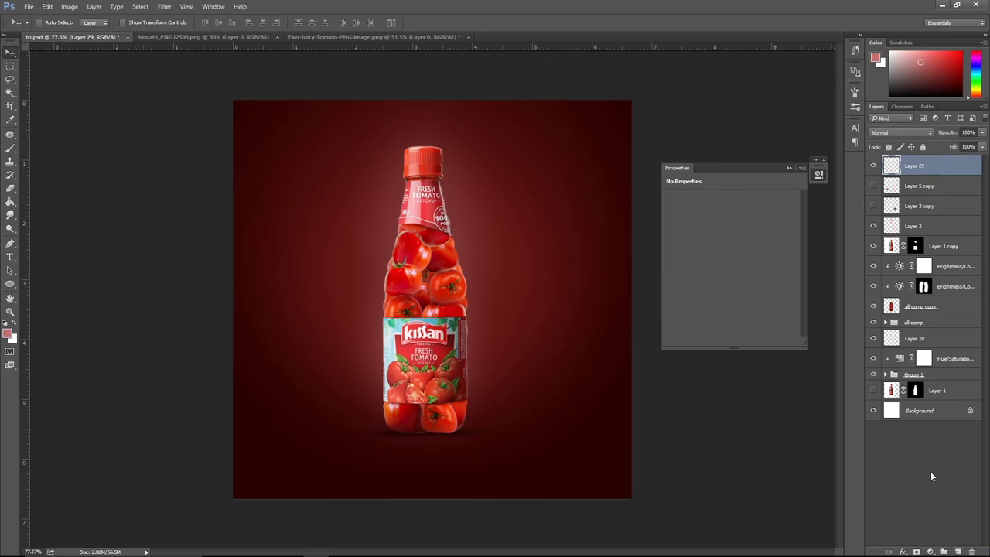
{"action": "key", "text": "d"}
{"action": "key", "text": "alt+BackSpace"}
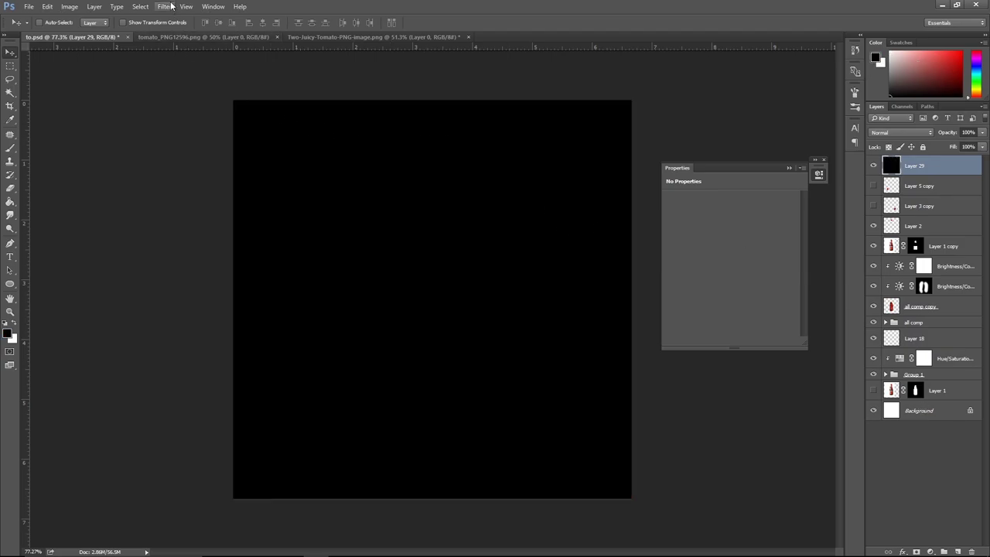
Render a 105mm Prime lens flare on the black layer and blend it as Linear Dodge (Add).
{"action": "left_click", "coordinate": [164, 6]}
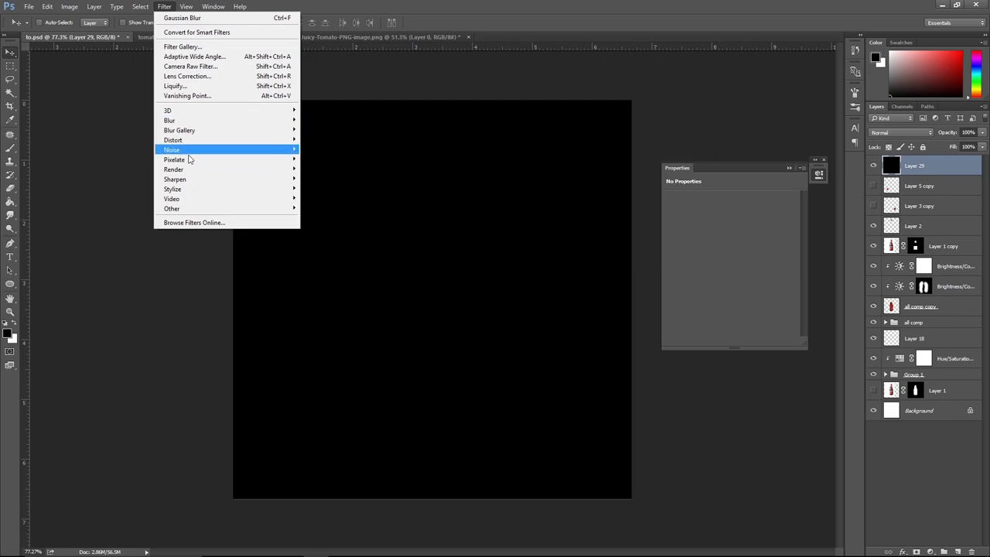
{"action": "mouse_move", "coordinate": [173, 169]}
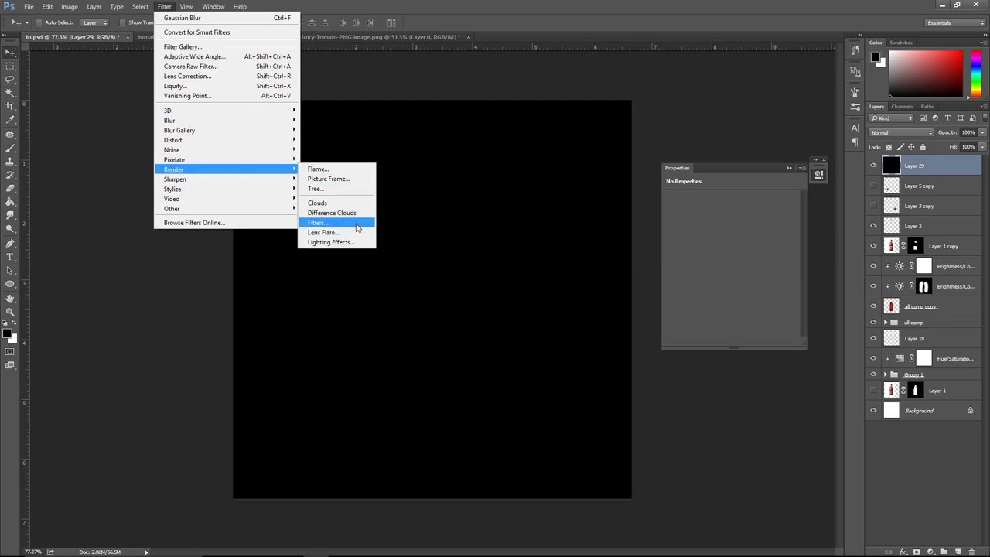
{"action": "left_click", "coordinate": [360, 234]}
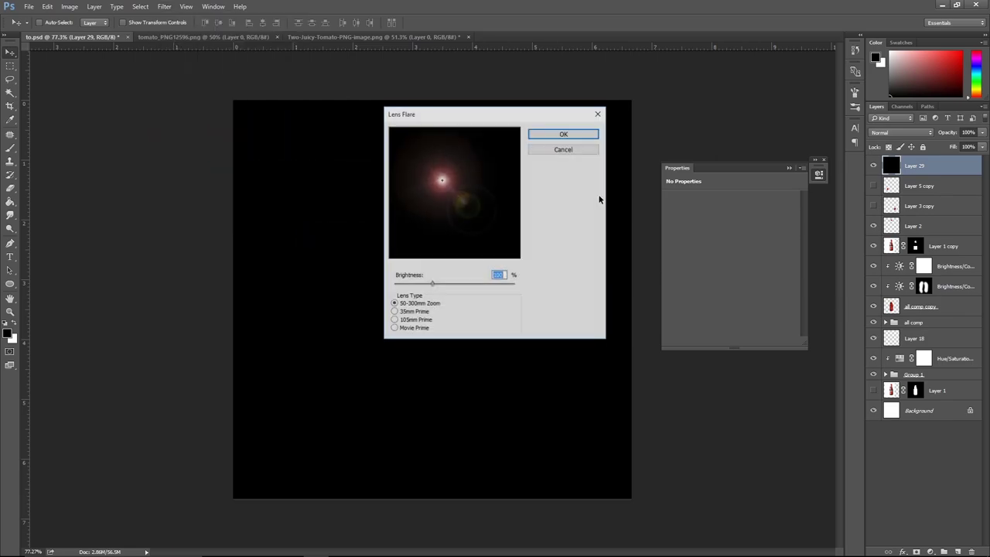
{"action": "left_click", "coordinate": [394, 329]}
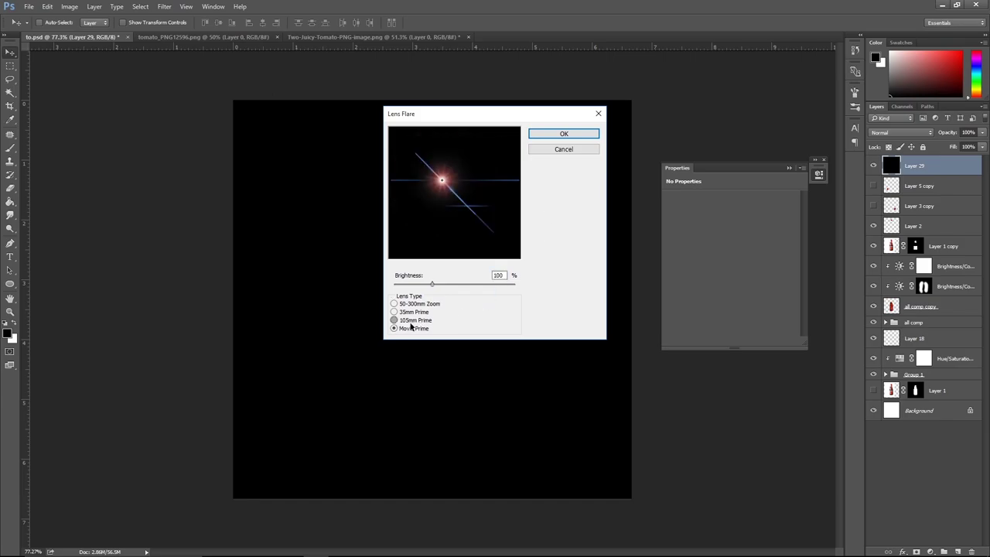
{"action": "left_click", "coordinate": [412, 322]}
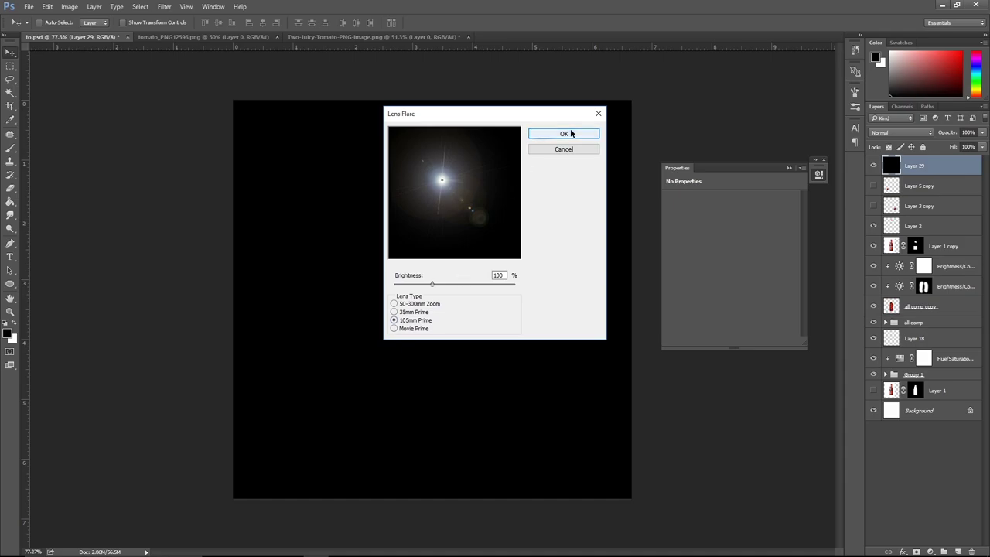
{"action": "left_click", "coordinate": [567, 136]}
{"action": "left_click", "coordinate": [889, 133]}
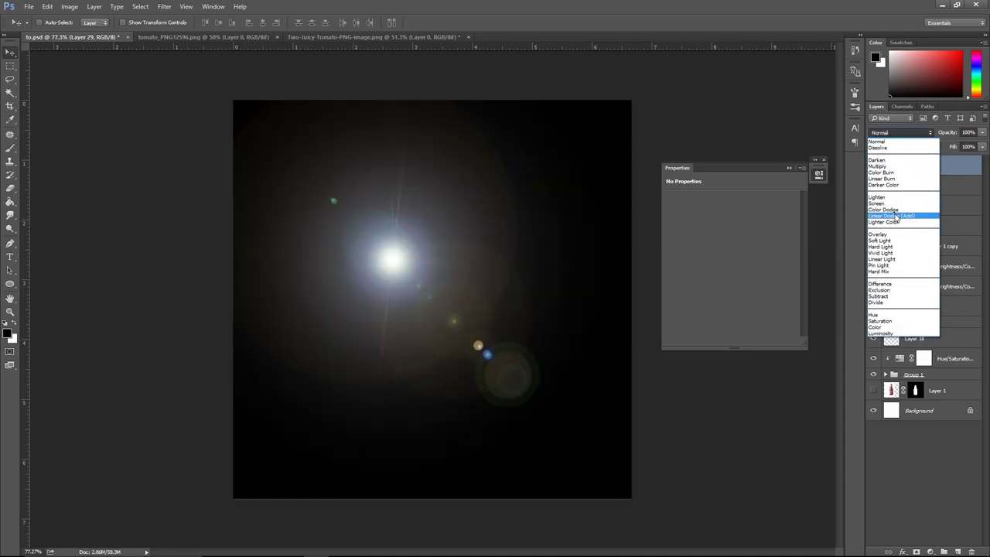
{"action": "left_click", "coordinate": [890, 214]}
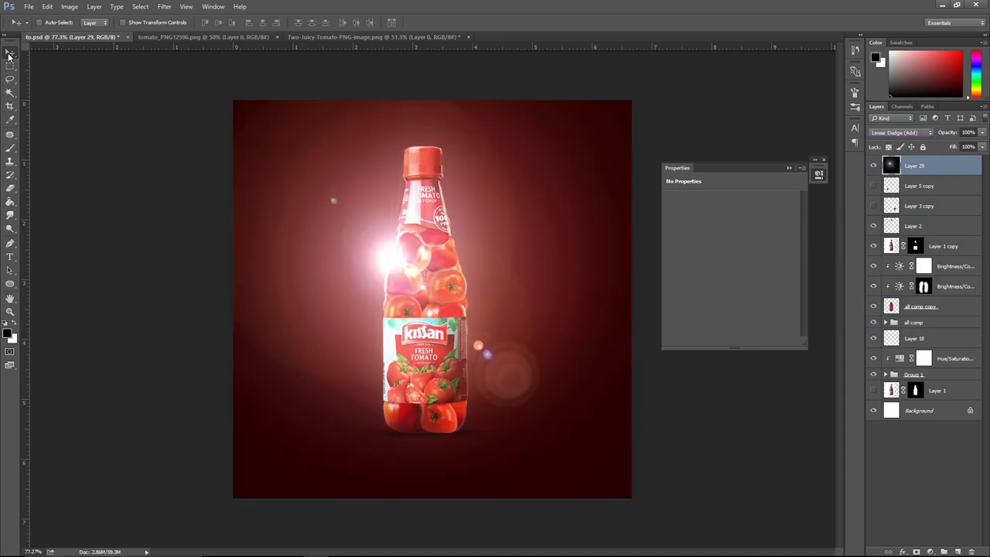
Scale the flare to about 58%, place it at the bottle's upper left, and set opacity 42%.
{"action": "left_click_drag", "start_coordinate": [407, 246], "coordinate": [396, 304]}
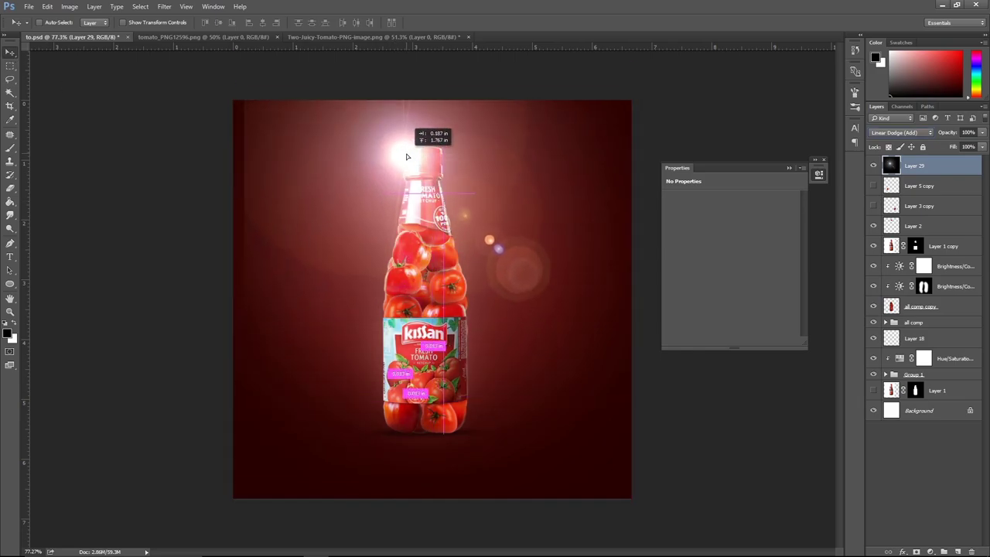
{"action": "key", "text": "ctrl+t"}
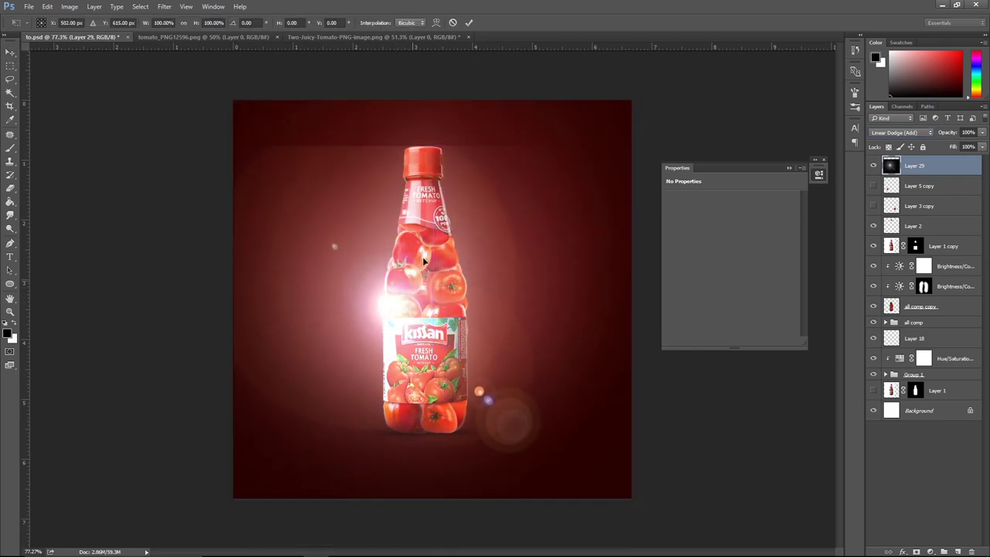
{"action": "left_click_drag", "start_coordinate": [634, 145], "coordinate": [564, 228]}
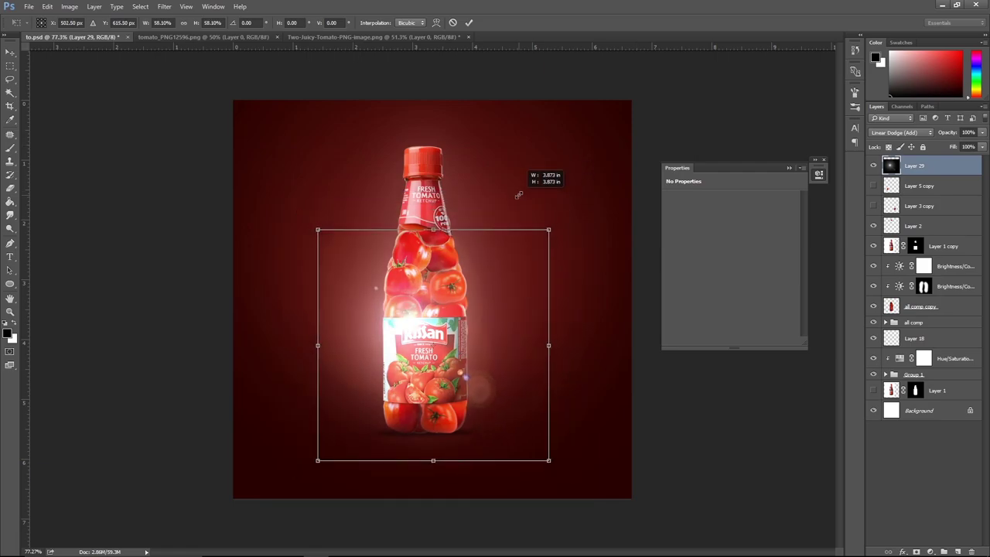
{"action": "mouse_move", "coordinate": [420, 323]}
{"action": "left_mouse_down"}
{"action": "mouse_move", "coordinate": [378, 284]}
{"action": "mouse_move", "coordinate": [395, 296]}
{"action": "mouse_move", "coordinate": [388, 307]}
{"action": "left_mouse_up"}
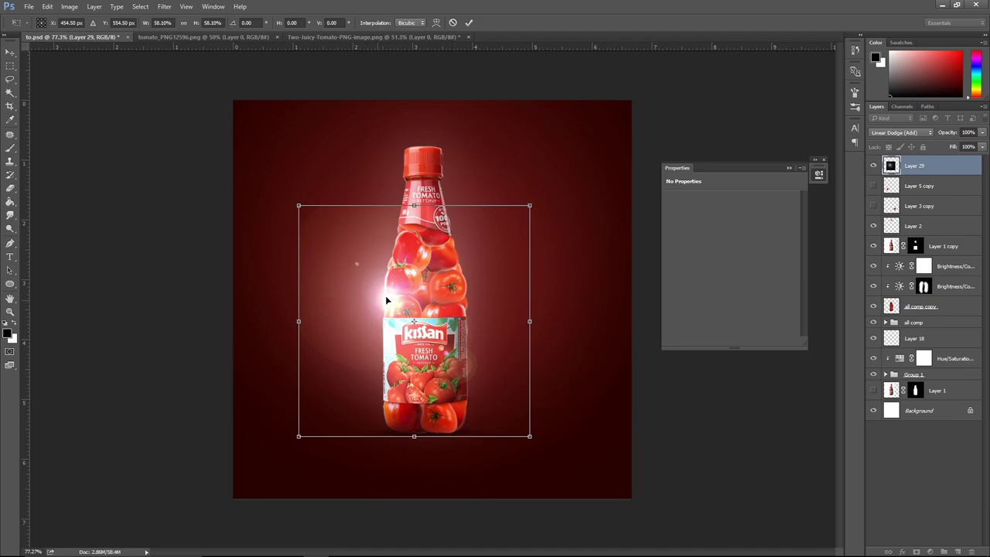
{"action": "mouse_move", "coordinate": [399, 298]}
{"action": "left_mouse_down"}
{"action": "mouse_move", "coordinate": [420, 145]}
{"action": "mouse_move", "coordinate": [392, 290]}
{"action": "left_mouse_up"}
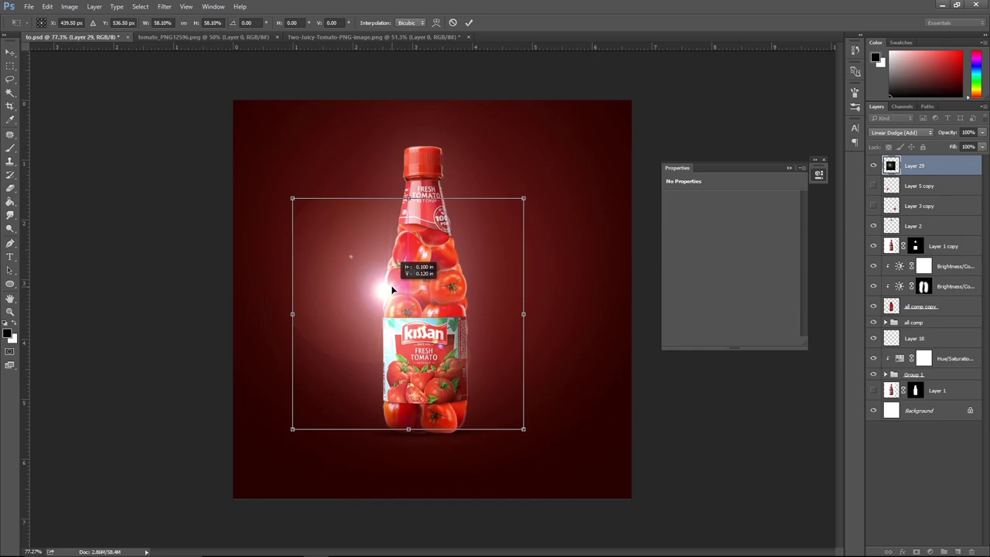
{"action": "key", "text": "Return"}
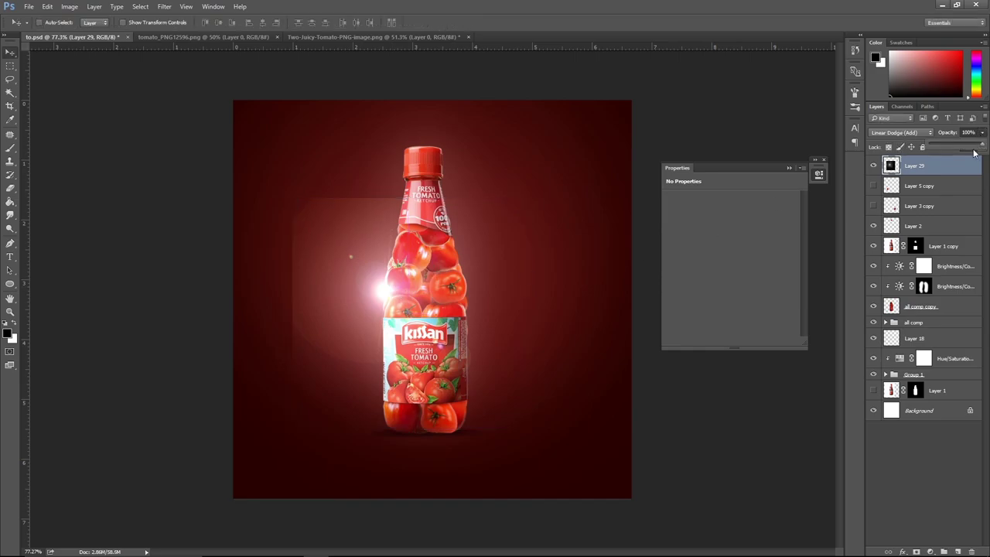
{"action": "left_click_drag", "start_coordinate": [974, 152], "coordinate": [952, 144]}
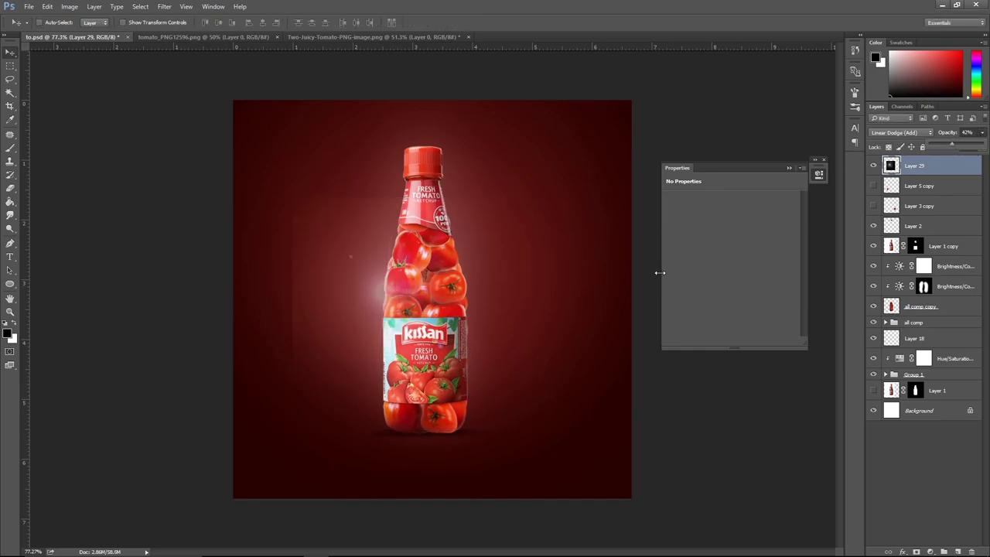
Add a layer mask to the flare layer and paint out its glow at top and bottom with a 700 px black brush.
{"action": "key", "text": "e"}
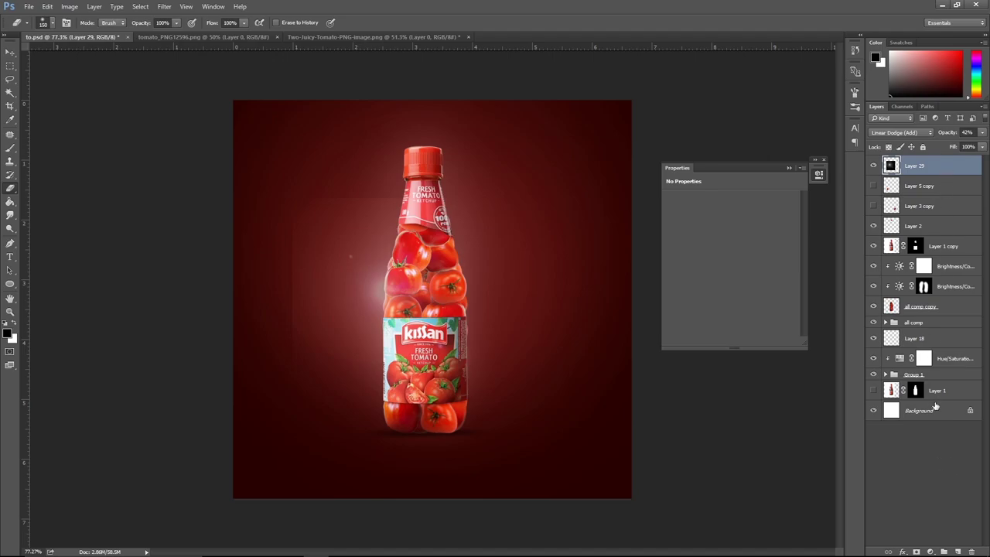
{"action": "left_click", "coordinate": [917, 551]}
{"action": "key", "text": "b"}
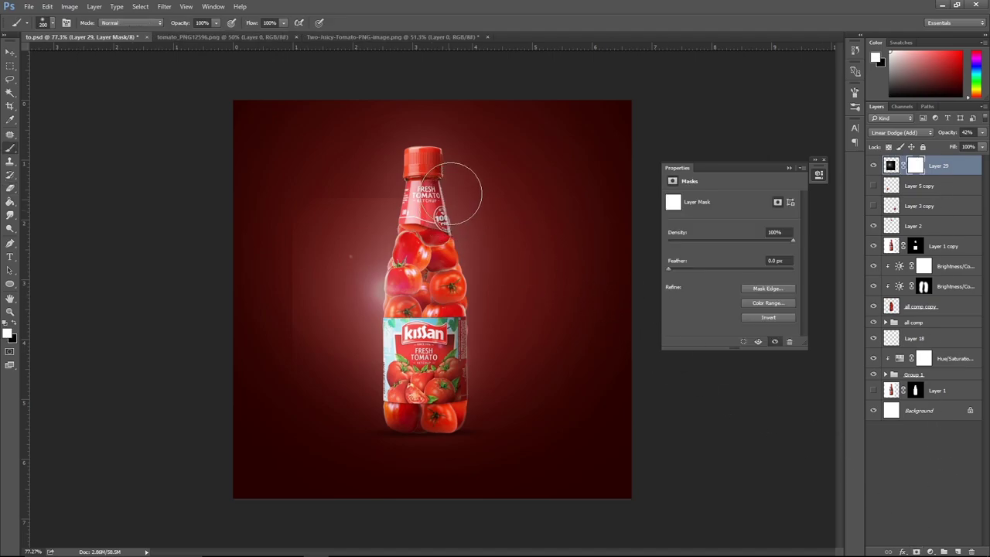
{"action": "key", "text": "bracketright"}
{"action": "key", "text": "bracketright"}
{"action": "key", "text": "bracketright"}
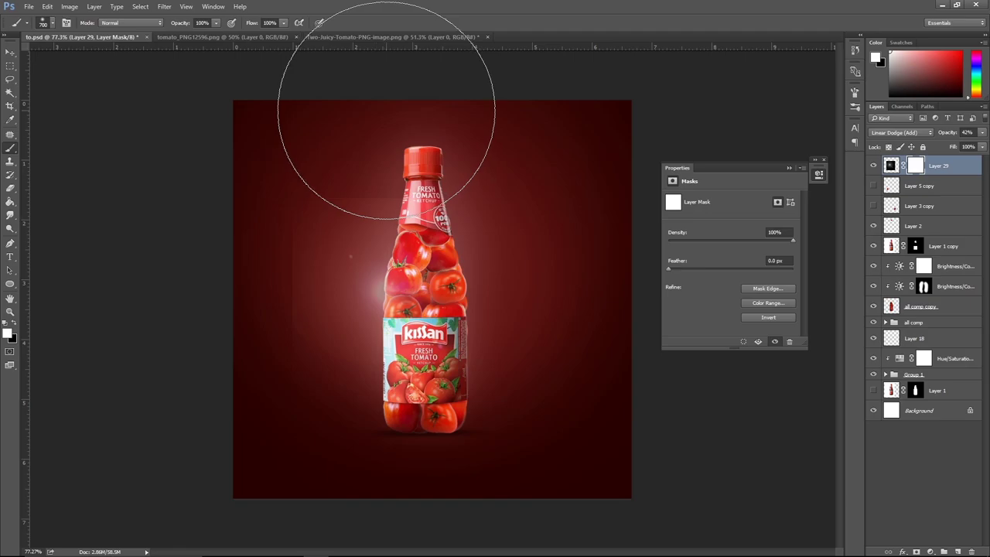
{"action": "key", "text": "x"}
{"action": "mouse_move", "coordinate": [371, 66]}
{"action": "left_mouse_down"}
{"action": "mouse_move", "coordinate": [353, 88]}
{"action": "mouse_move", "coordinate": [398, 73]}
{"action": "mouse_move", "coordinate": [217, 402]}
{"action": "left_mouse_up"}
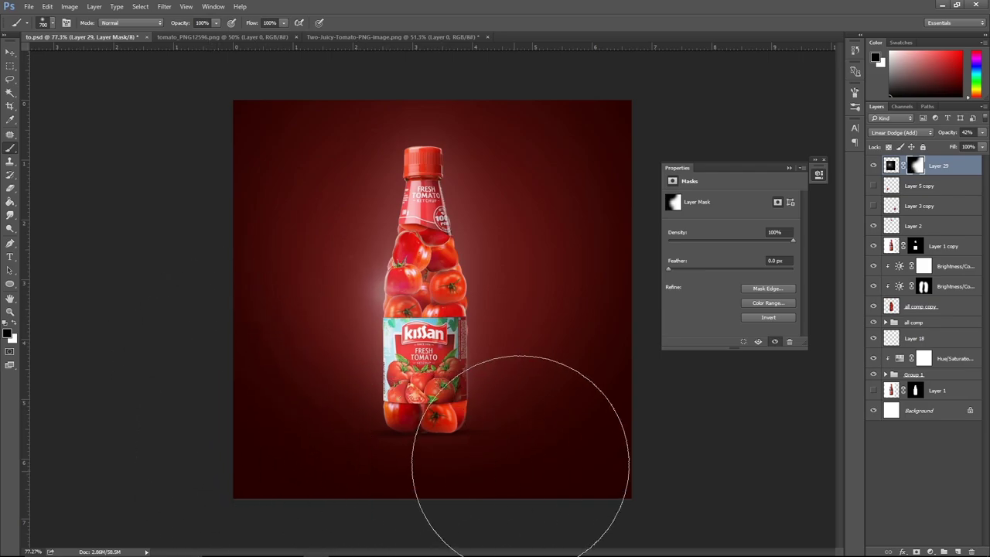
{"action": "left_click_drag", "start_coordinate": [520, 463], "coordinate": [616, 392]}
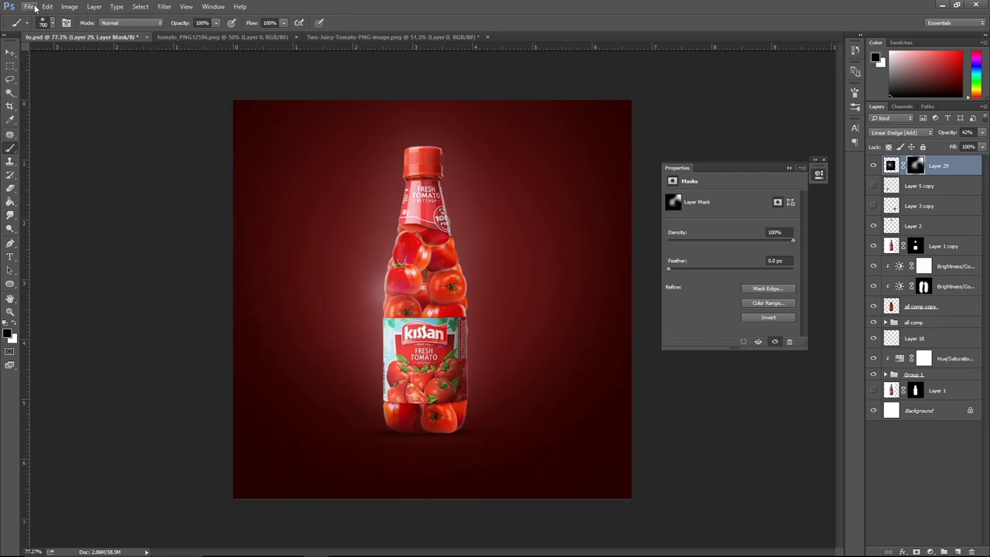
Lower the lens flare layer's opacity to 33%.
{"action": "left_click", "coordinate": [10, 52]}
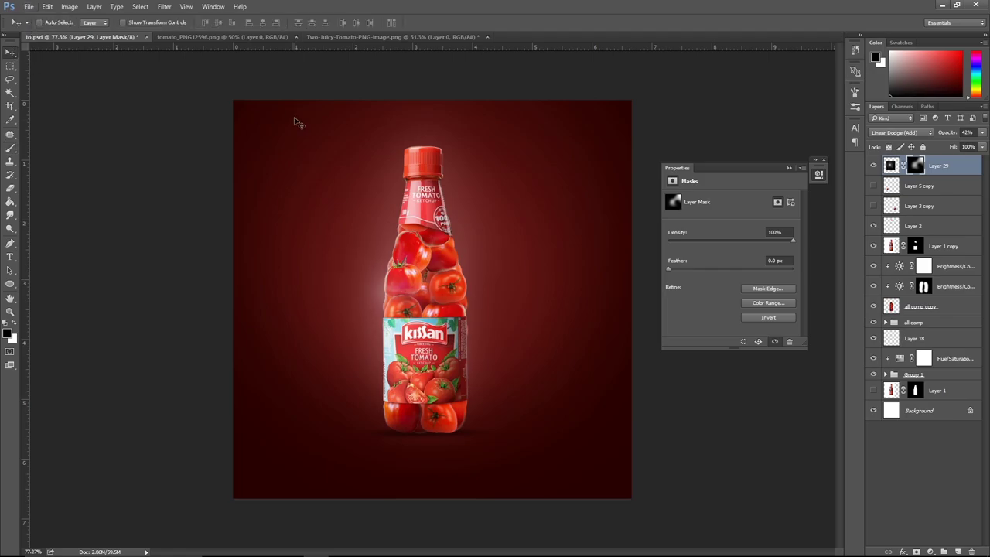
{"action": "left_click_drag", "start_coordinate": [297, 122], "coordinate": [302, 125]}
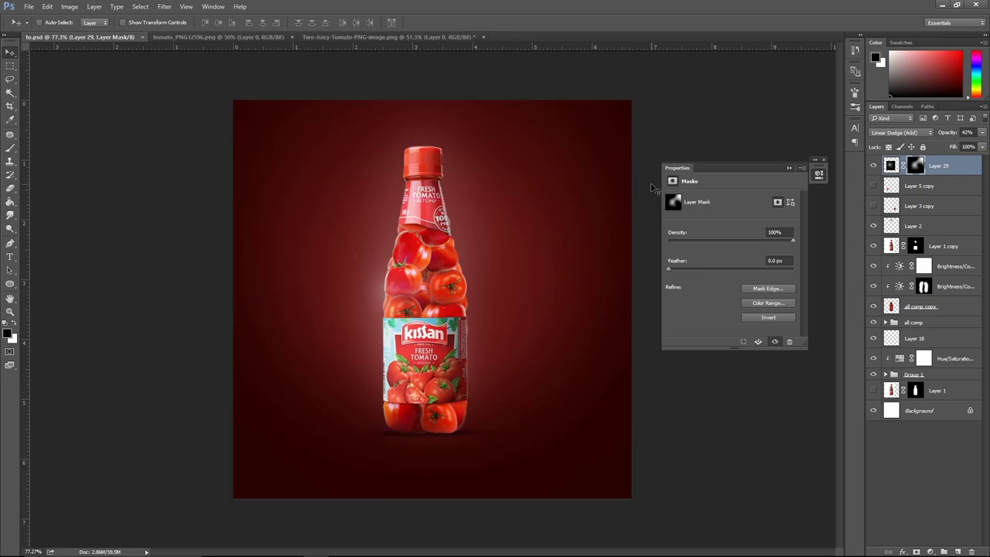
{"action": "left_click", "coordinate": [981, 132]}
{"action": "left_click_drag", "start_coordinate": [952, 146], "coordinate": [945, 147]}
Bring OBS Studio to the front and end the screen recording.
{"action": "left_click", "coordinate": [367, 546]}
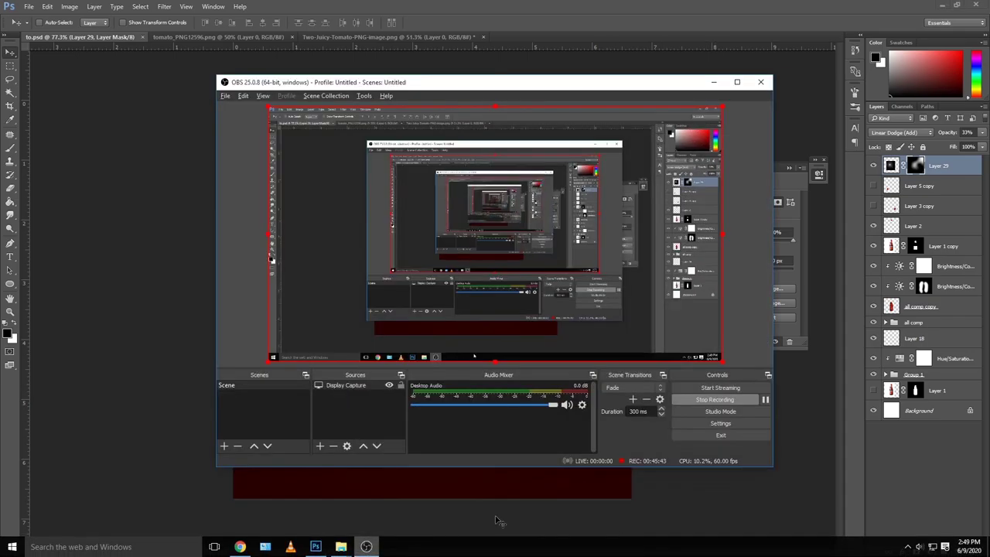
{"action": "left_click", "coordinate": [705, 401]}
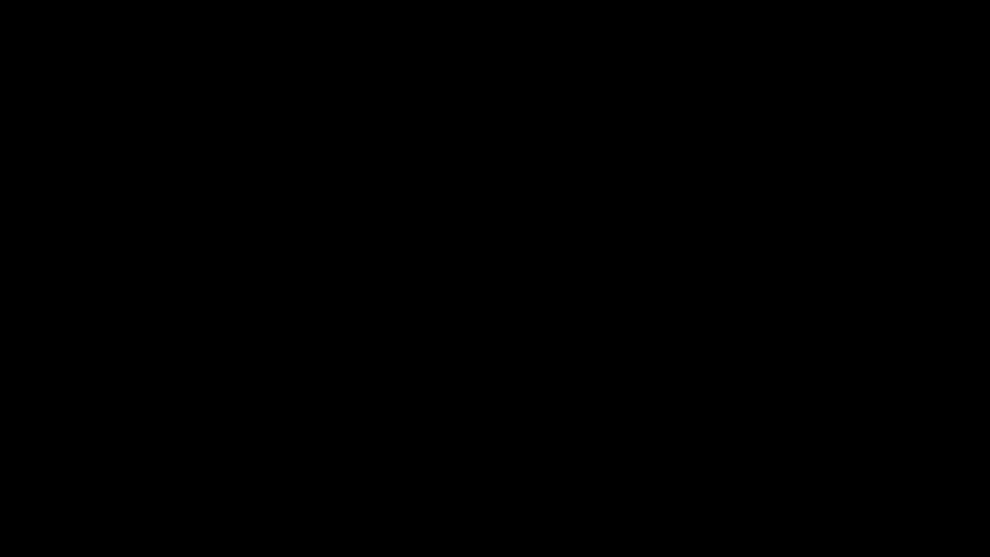